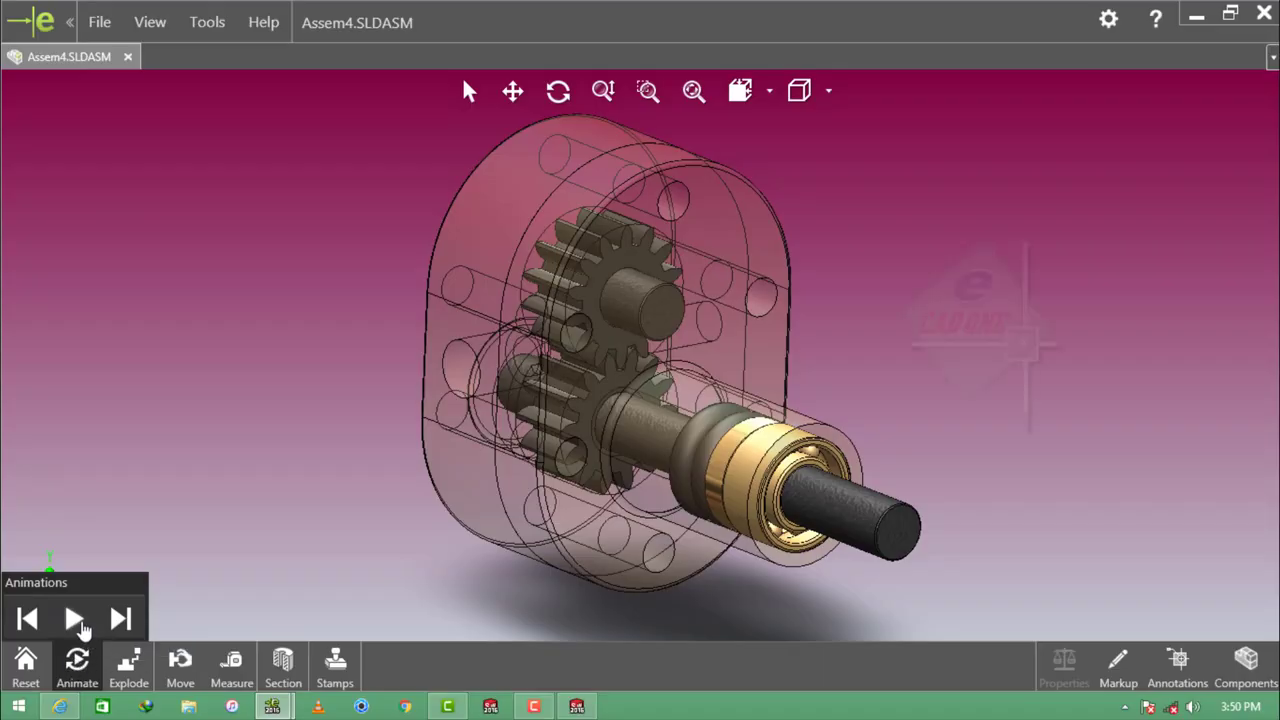
# Step: Play the gear pump assembly's rotation animation in eDrawings
pyautogui.click(76, 620)
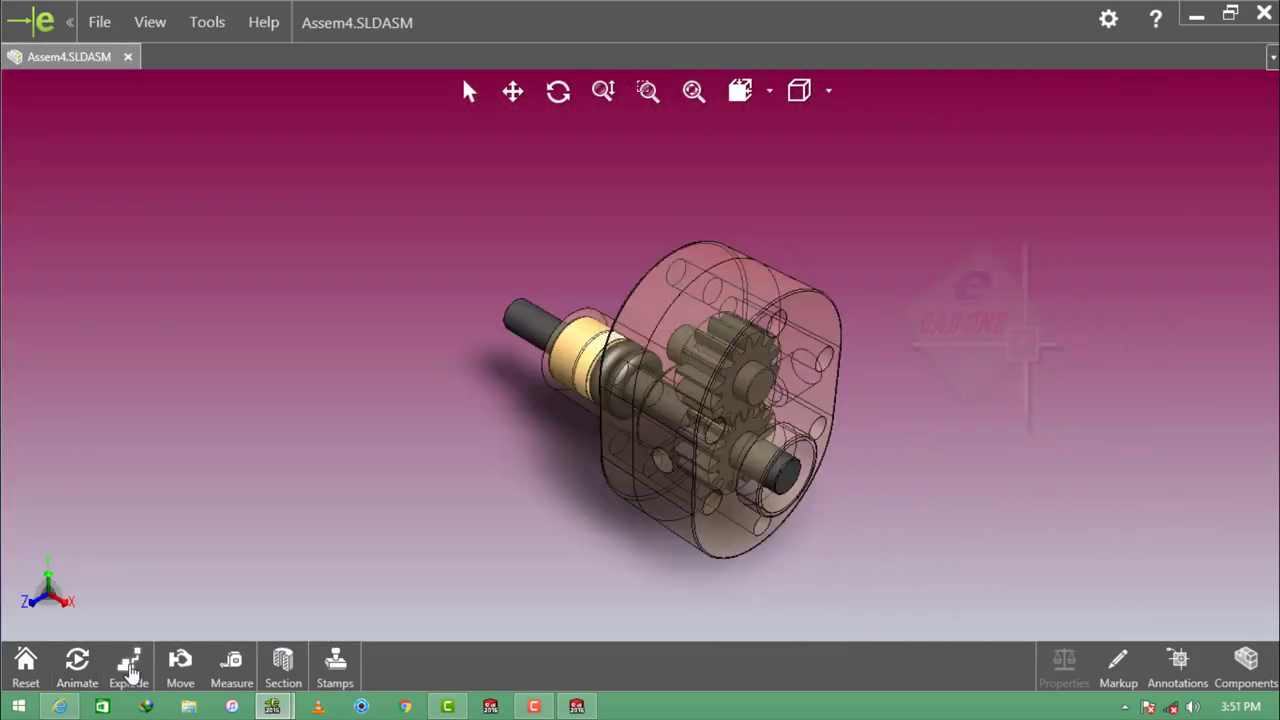
# Step: Explode the gear pump with the Exploded Views slider, rotate it, collapse it, then animate it
pyautogui.click(129, 668)
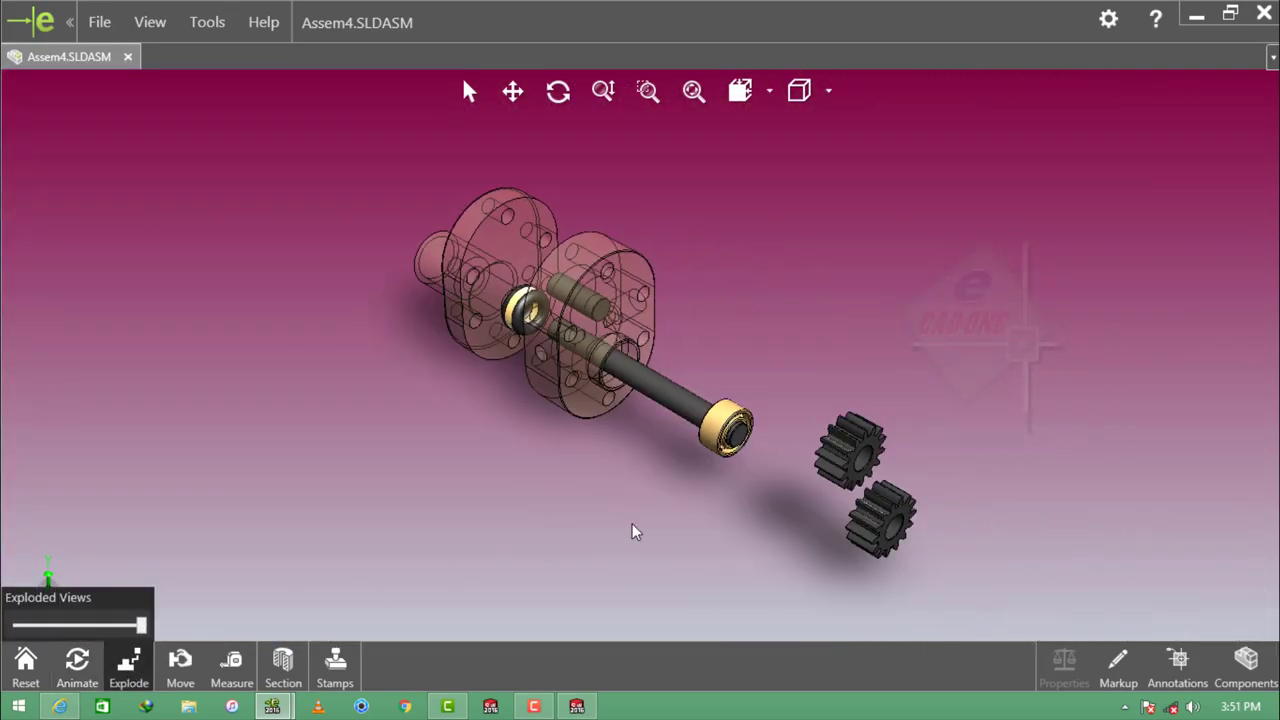
pyautogui.moveTo(633, 531)
pyautogui.mouseDown(button='middle')
pyautogui.moveTo(871, 429)
pyautogui.moveTo(1014, 443)
pyautogui.mouseUp(button='middle')
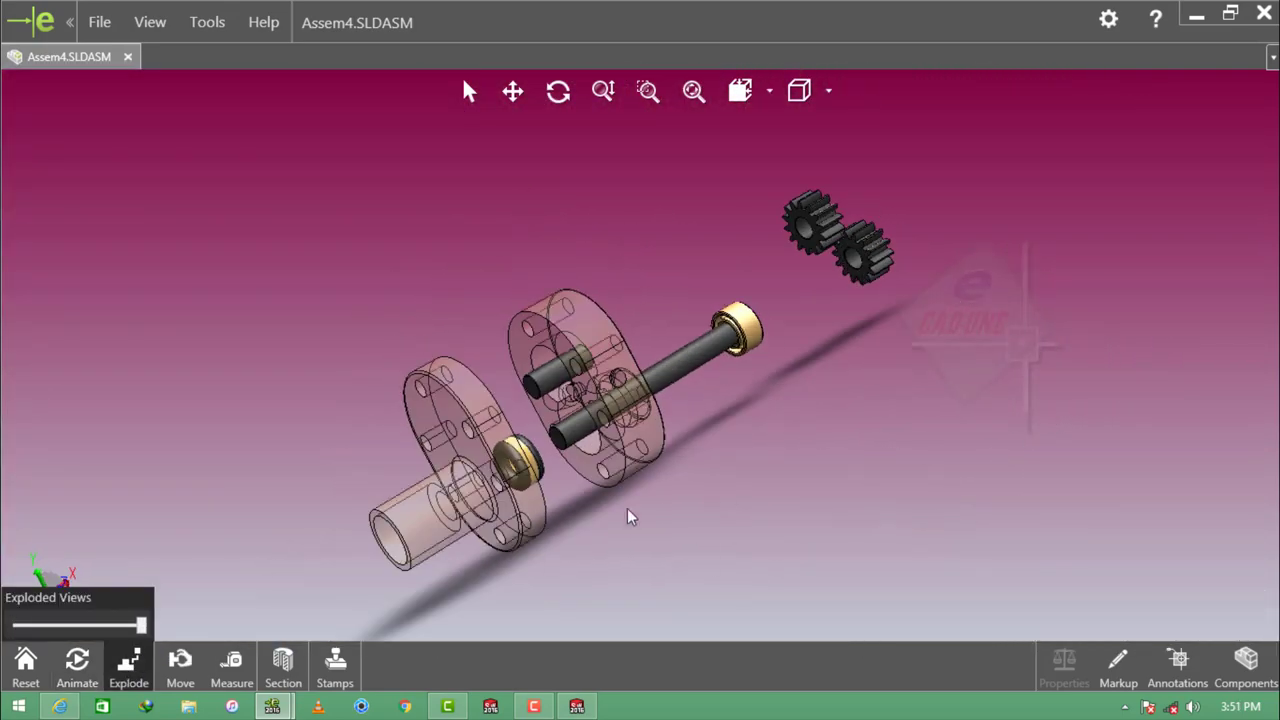
pyautogui.moveTo(142, 630)
pyautogui.mouseDown()
pyautogui.moveTo(15, 636)
pyautogui.moveTo(143, 640)
pyautogui.mouseUp()
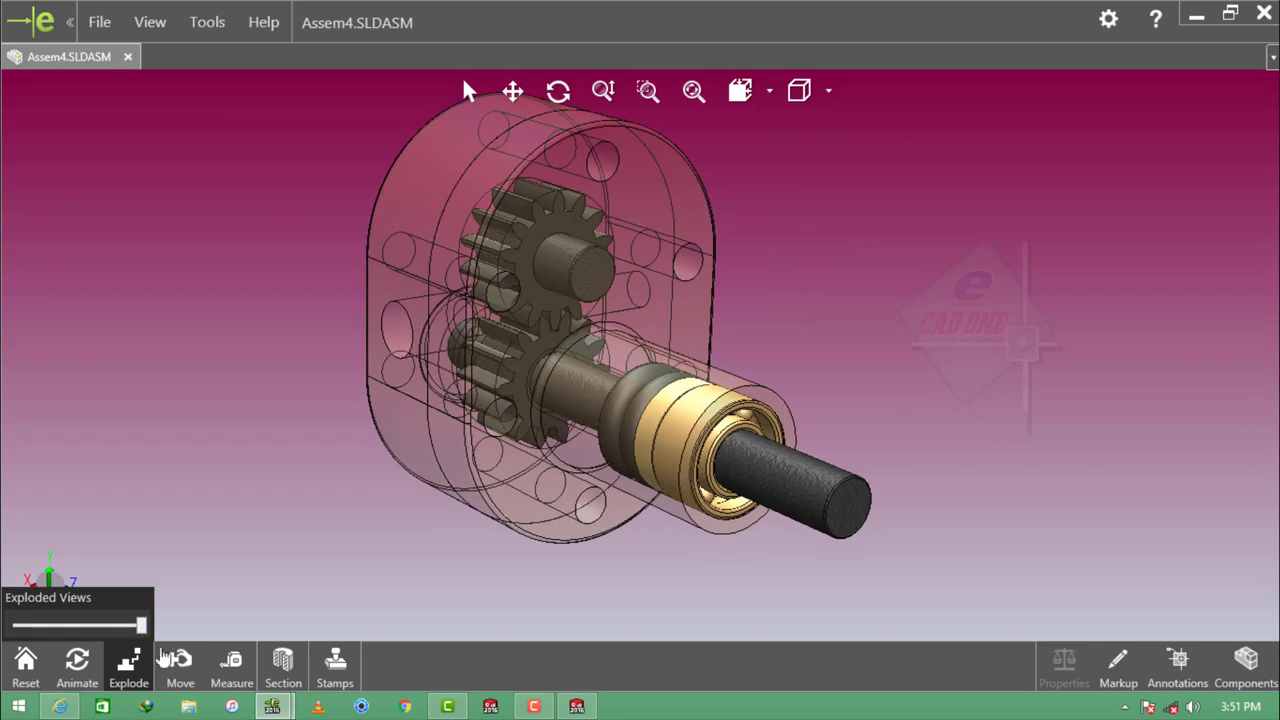
pyautogui.click(133, 678)
pyautogui.click(132, 670)
pyautogui.moveTo(141, 627); pyautogui.dragTo(20, 632)
pyautogui.click(67, 668)
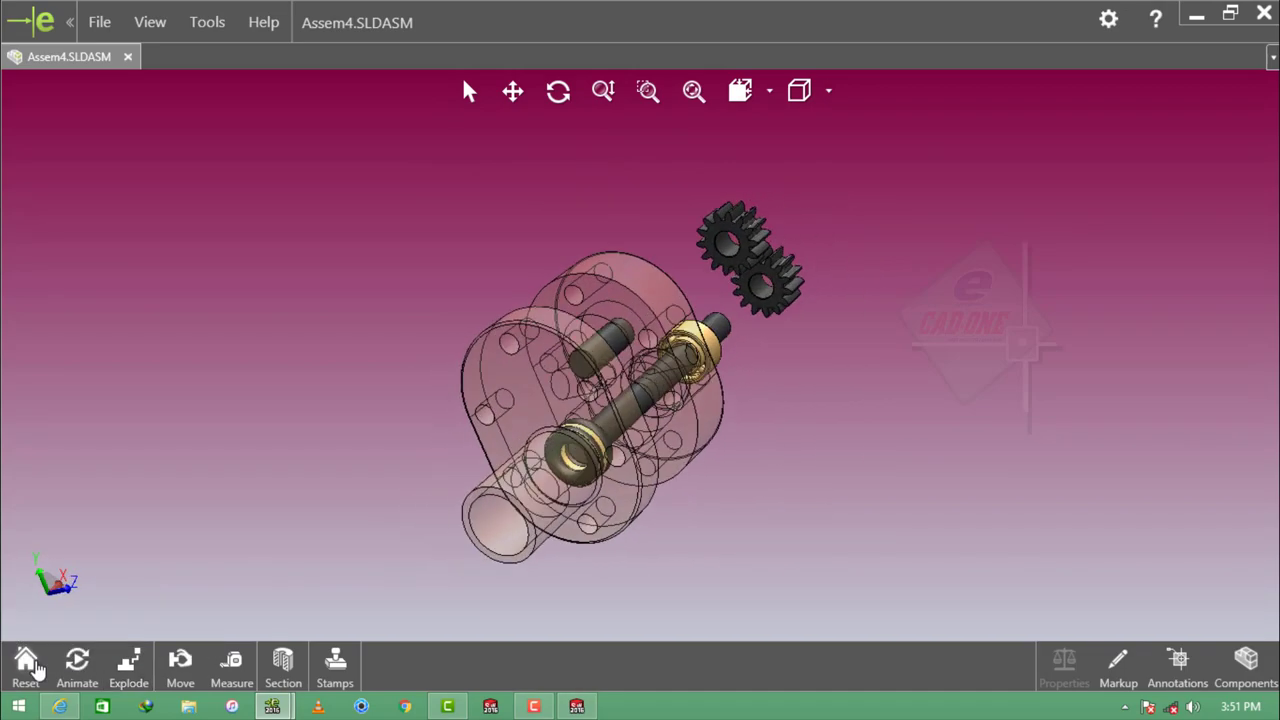
pyautogui.click(131, 665)
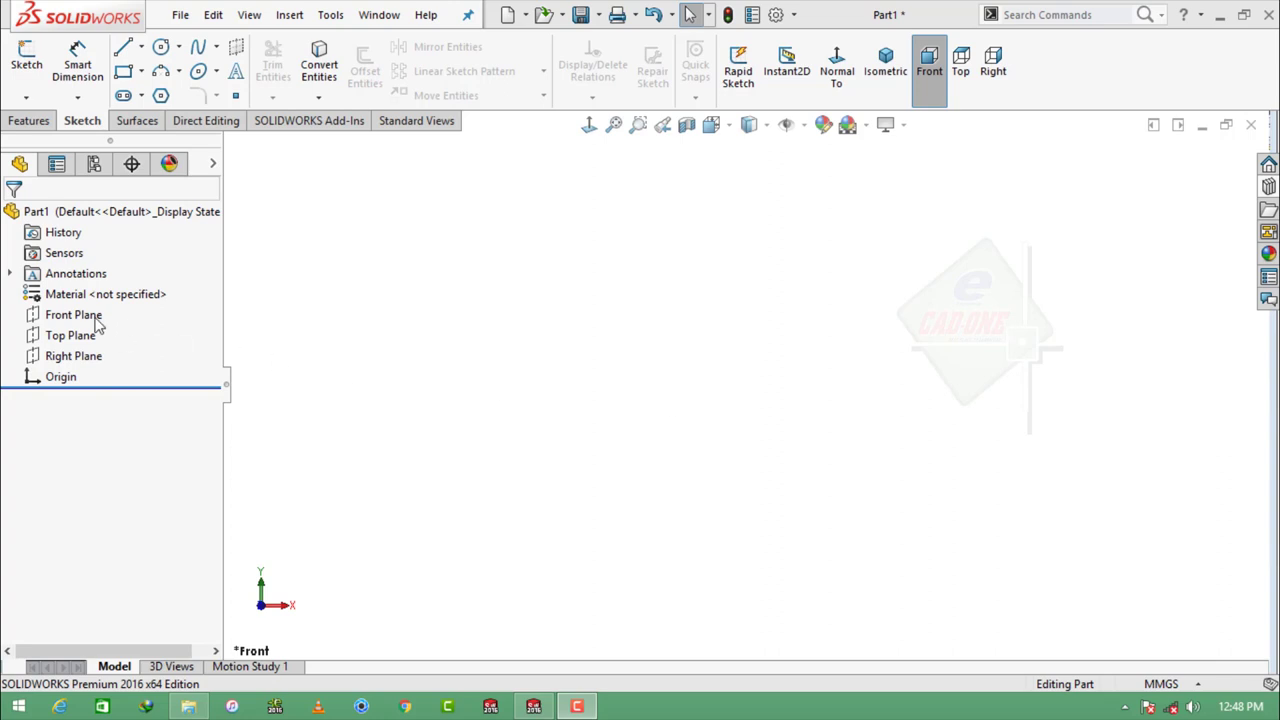
# Step: On a new Front Plane sketch, draw a closed six-line stepped outline above the origin
pyautogui.click(95, 317)
pyautogui.click(108, 289)
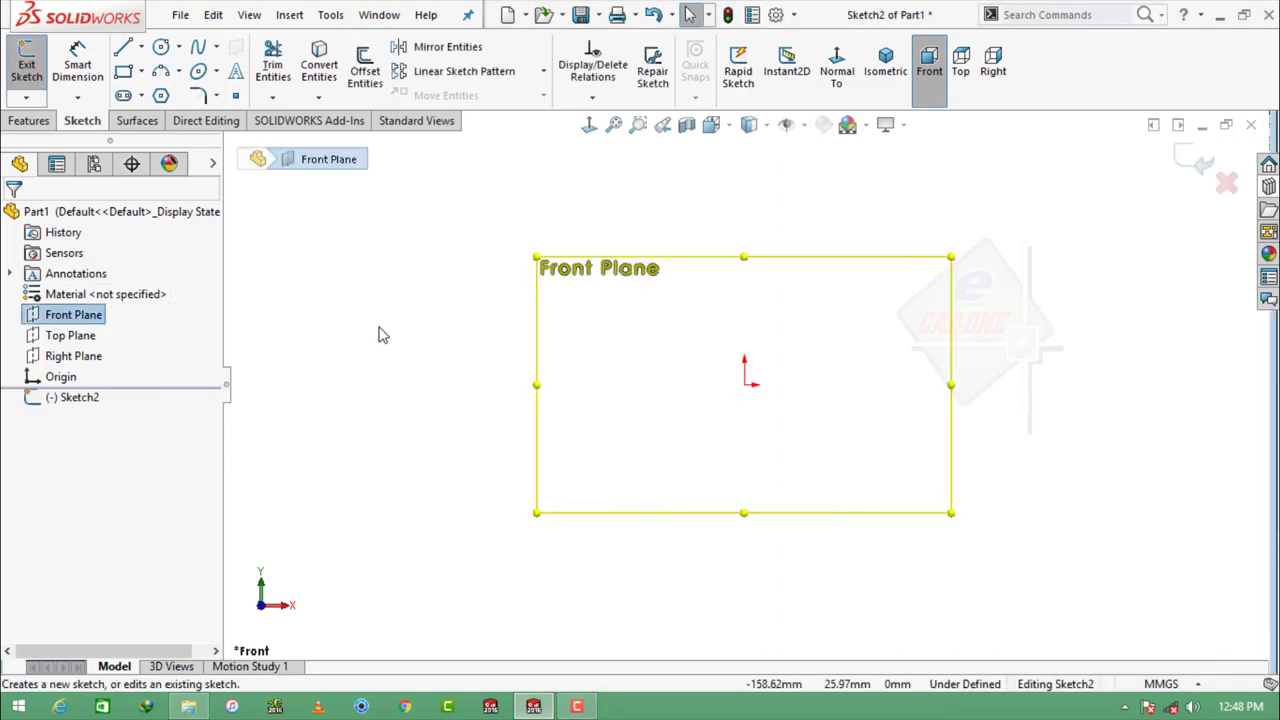
pyautogui.click(124, 47)
pyautogui.click(744, 260)
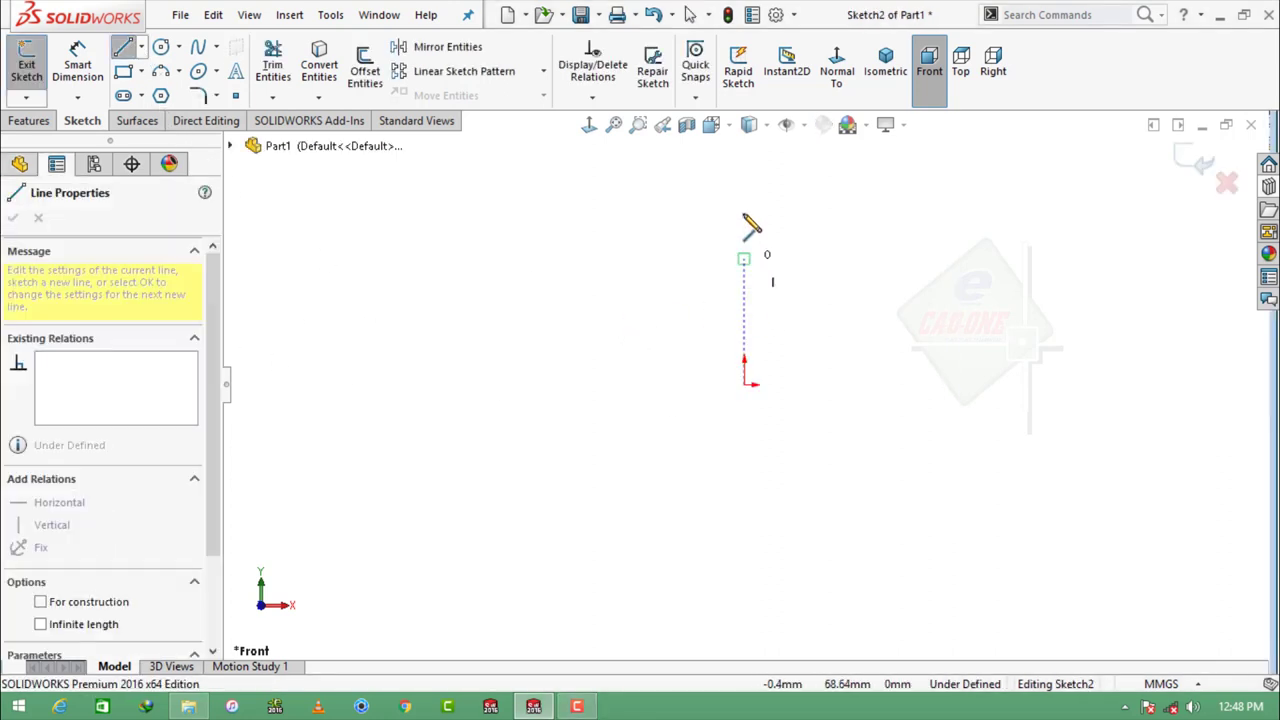
pyautogui.click(744, 177)
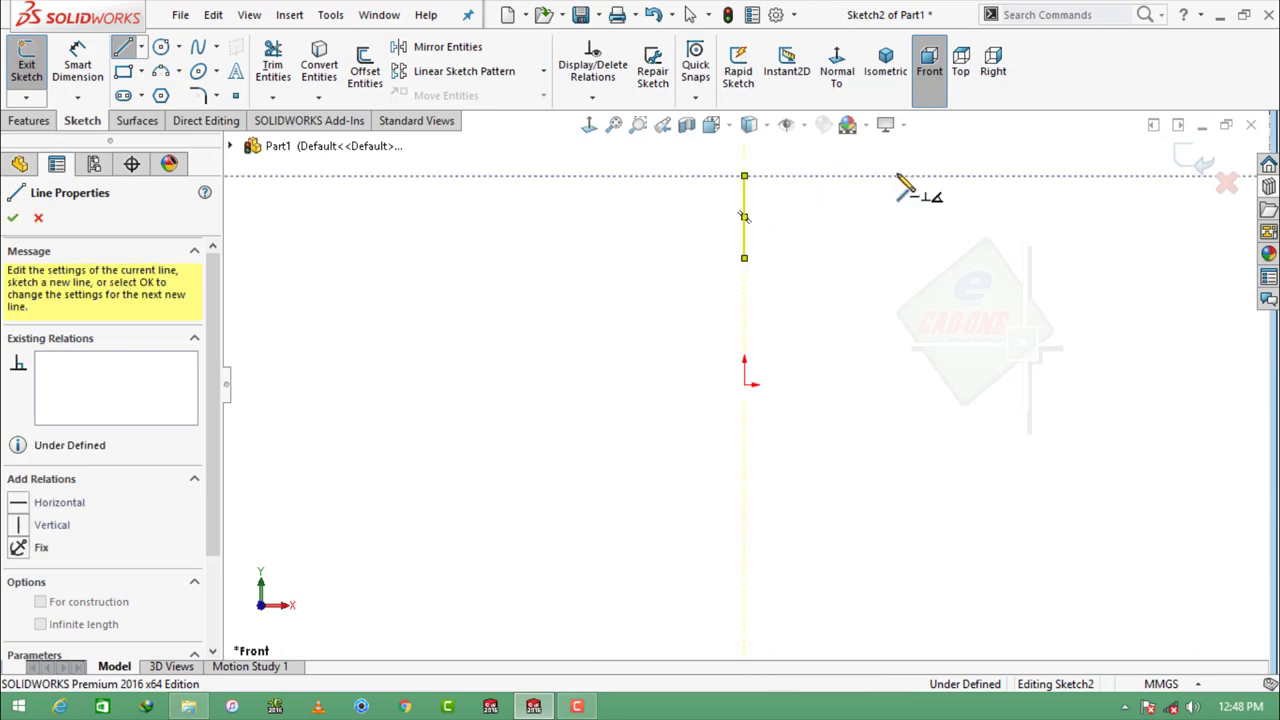
pyautogui.click(898, 177)
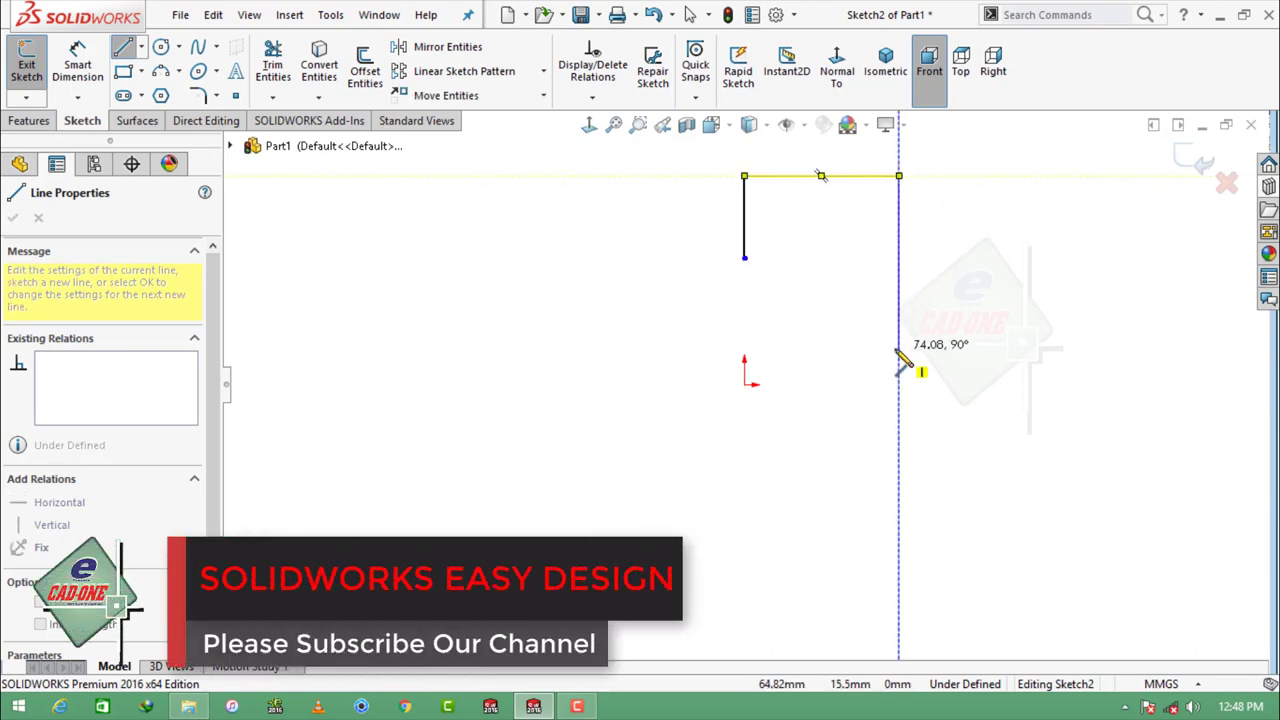
pyautogui.click(898, 348)
pyautogui.click(794, 348)
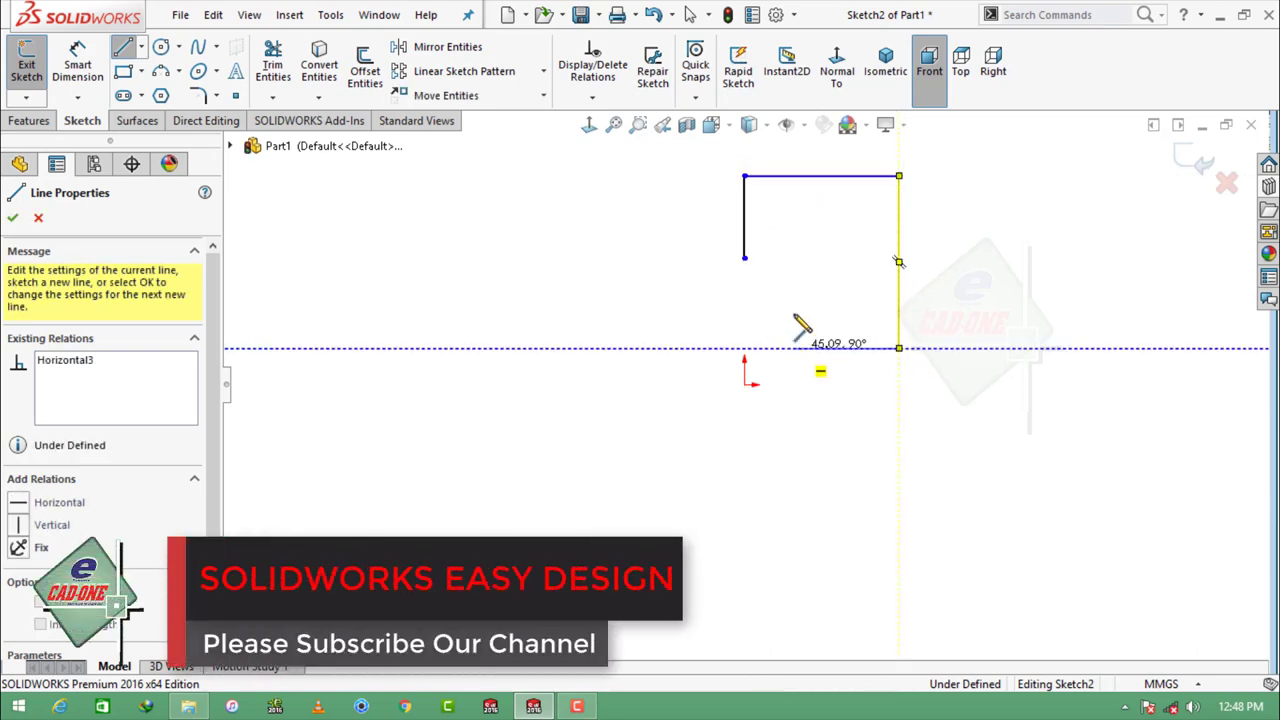
pyautogui.click(794, 258)
pyautogui.click(744, 258)
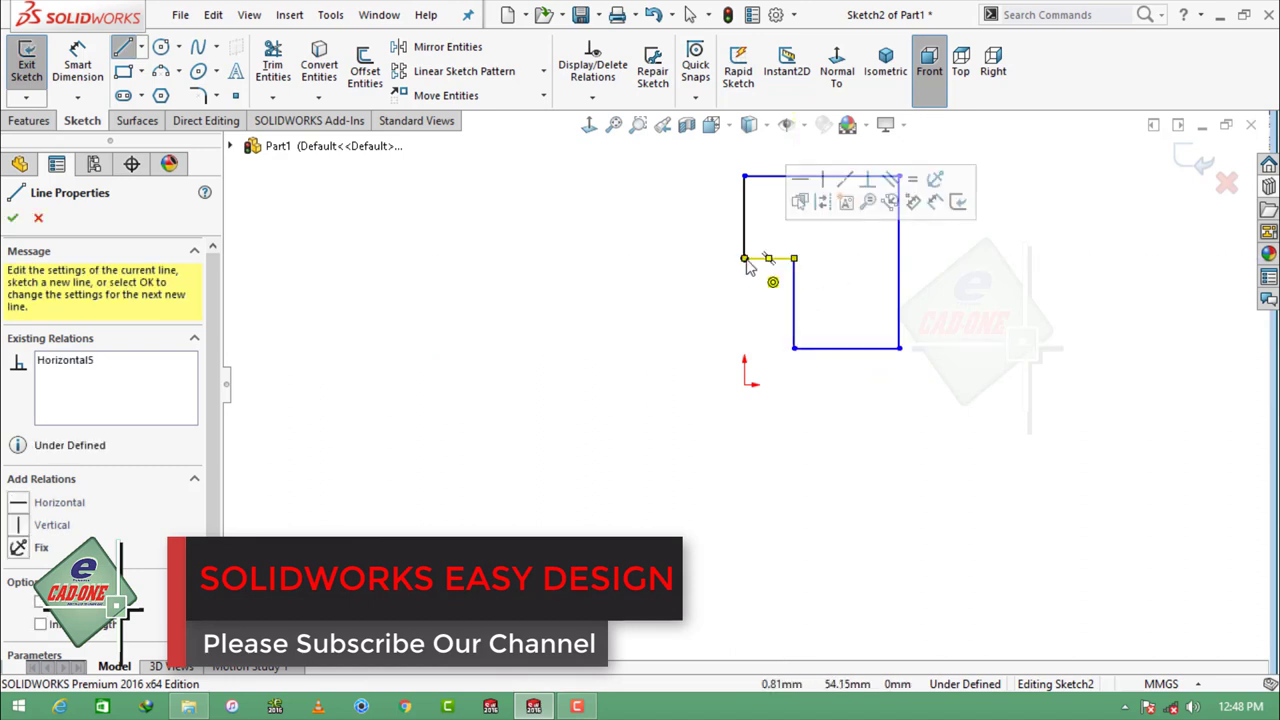
pyautogui.press('Escape')
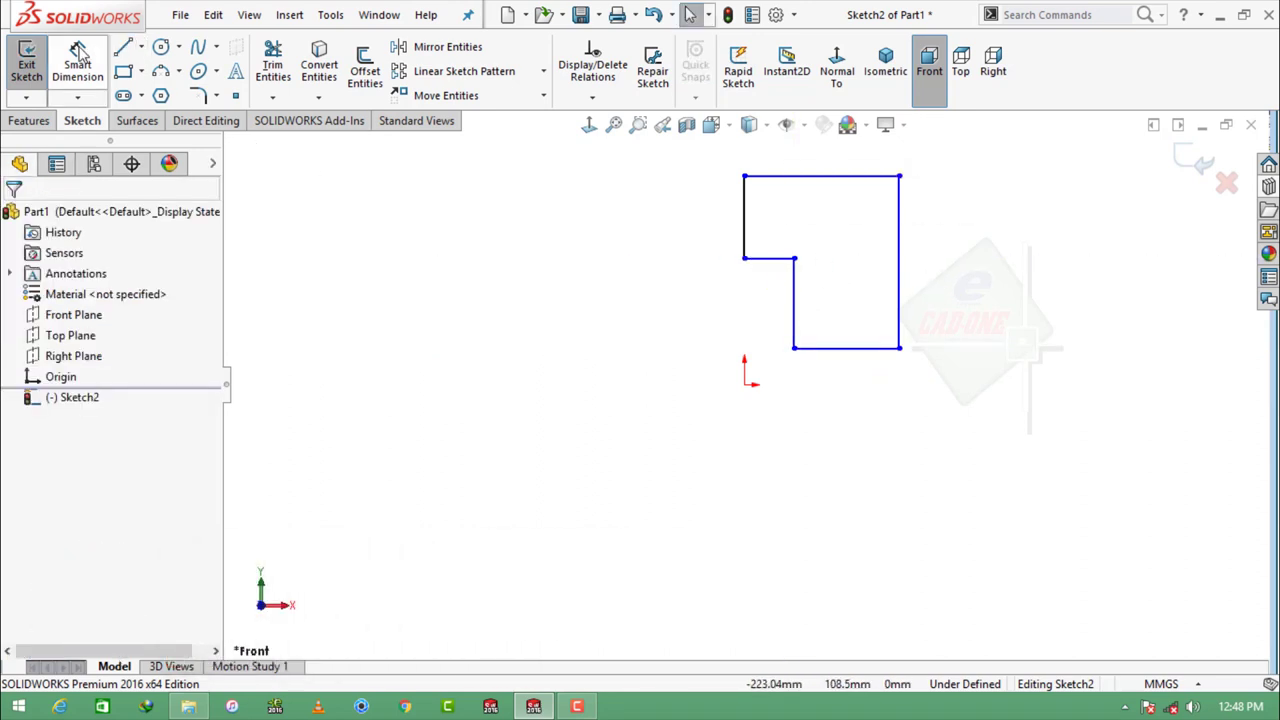
# Step: Dimension the profile: 1.6256 offset above origin, 0.889 left edge, 1.524 top width
pyautogui.click(78, 52)
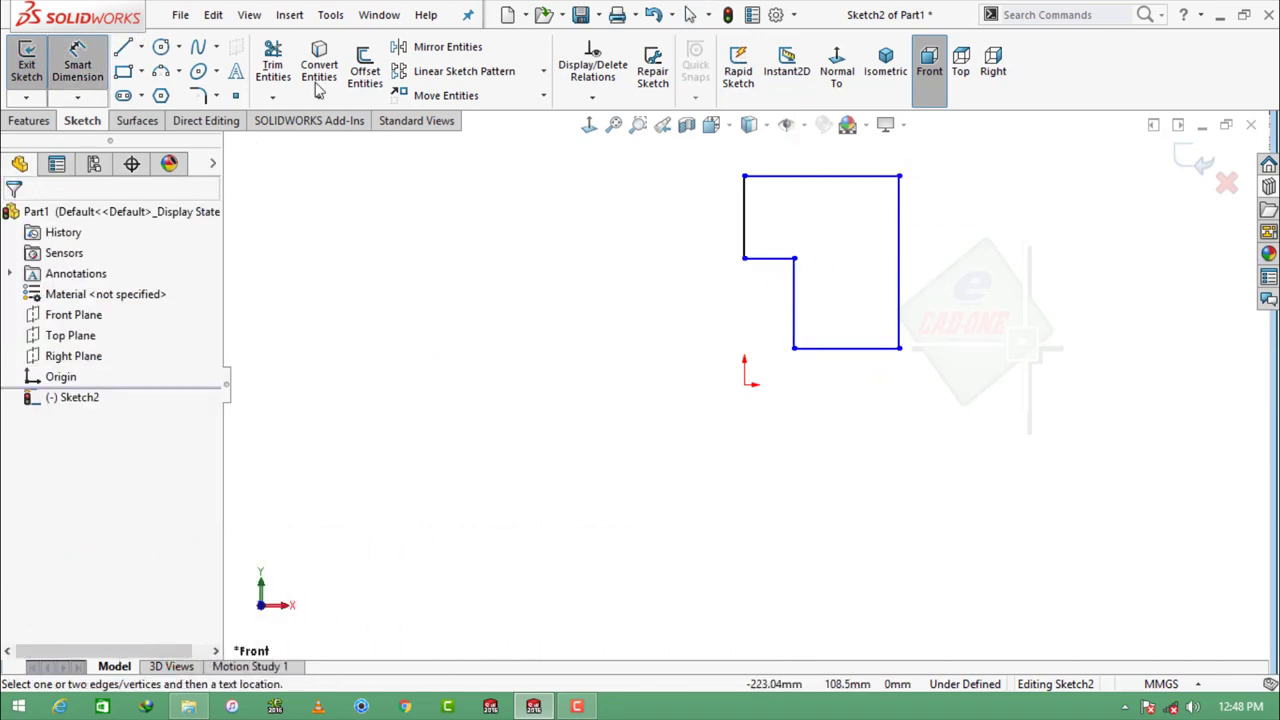
pyautogui.click(794, 348)
pyautogui.click(746, 378)
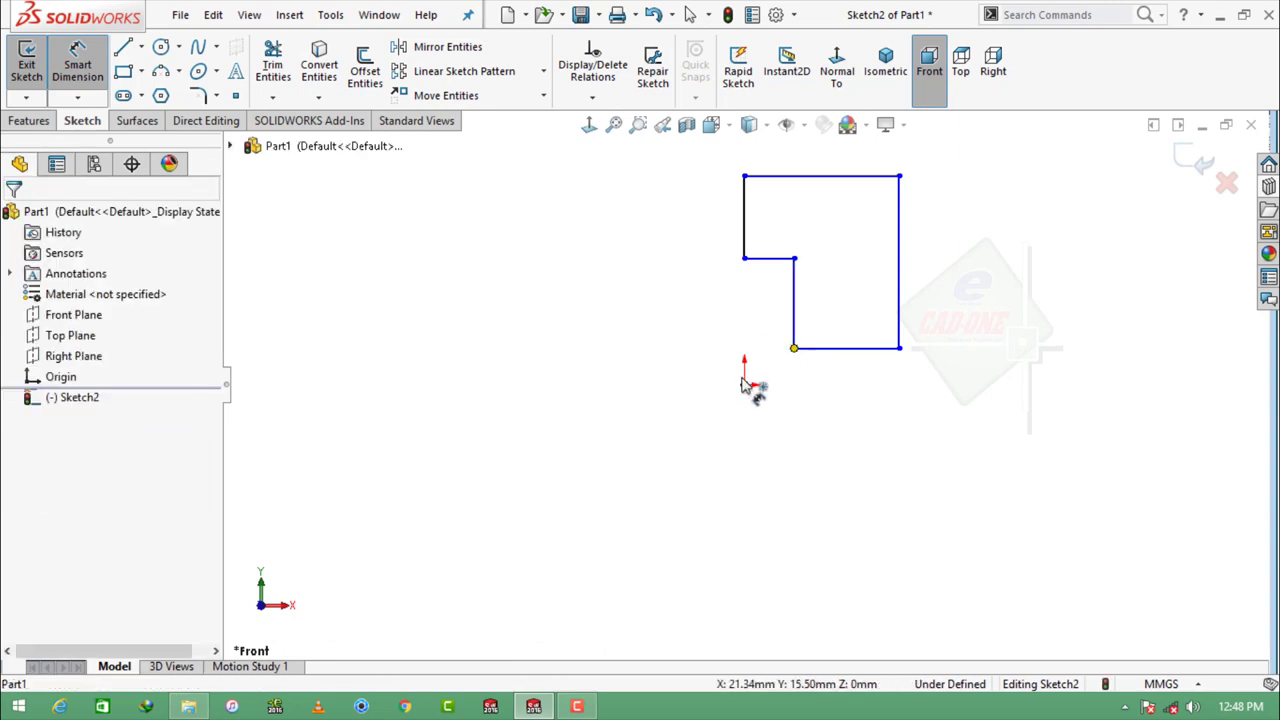
pyautogui.click(706, 376)
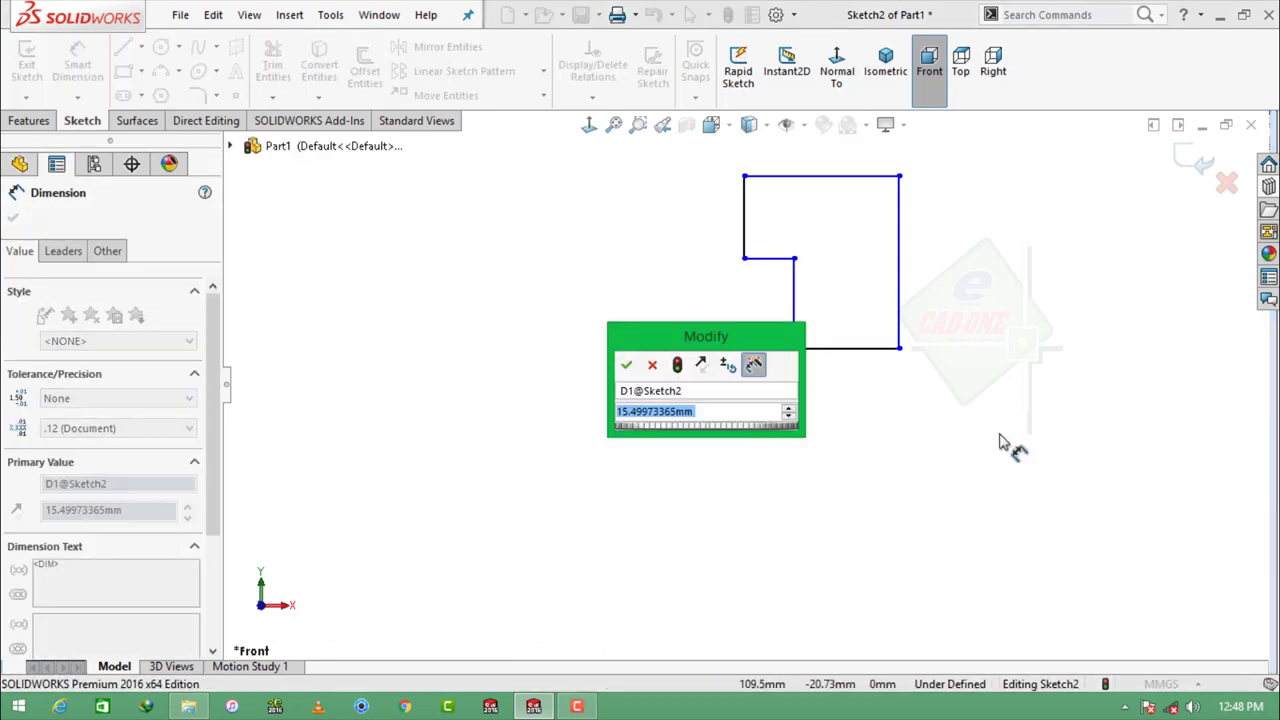
pyautogui.write('1.')
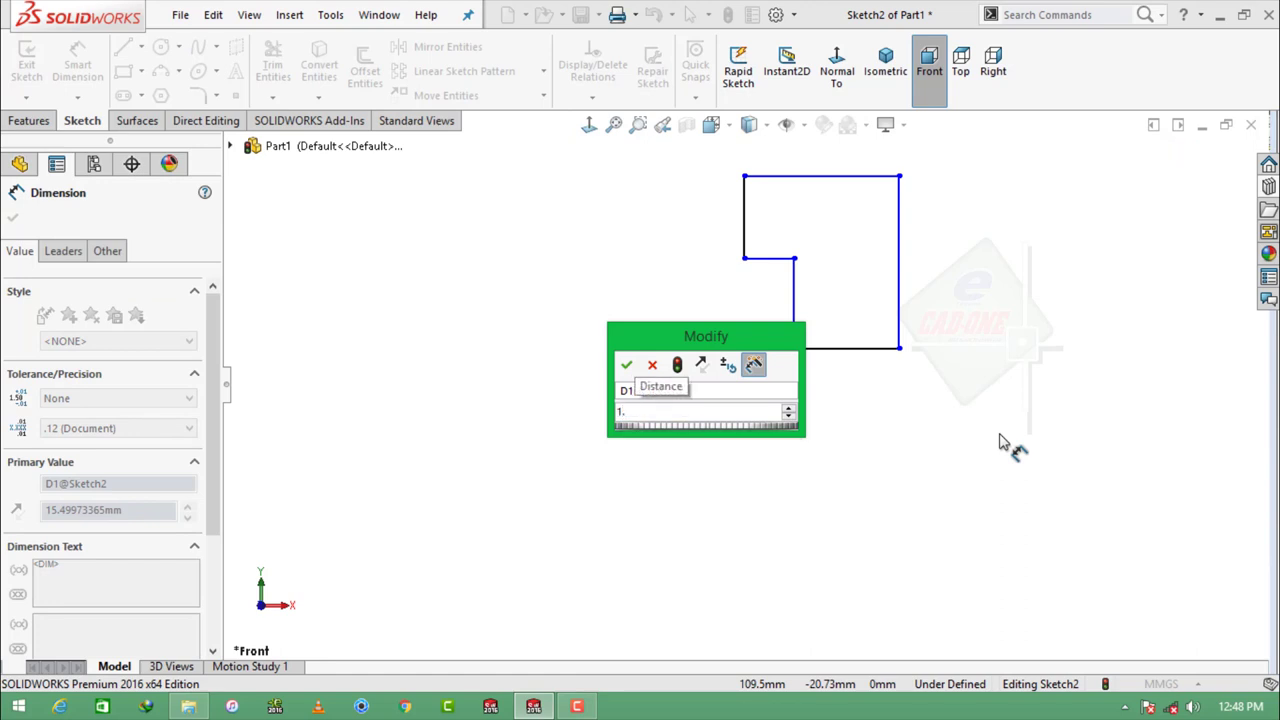
pyautogui.write('6256')
pyautogui.press('Return')
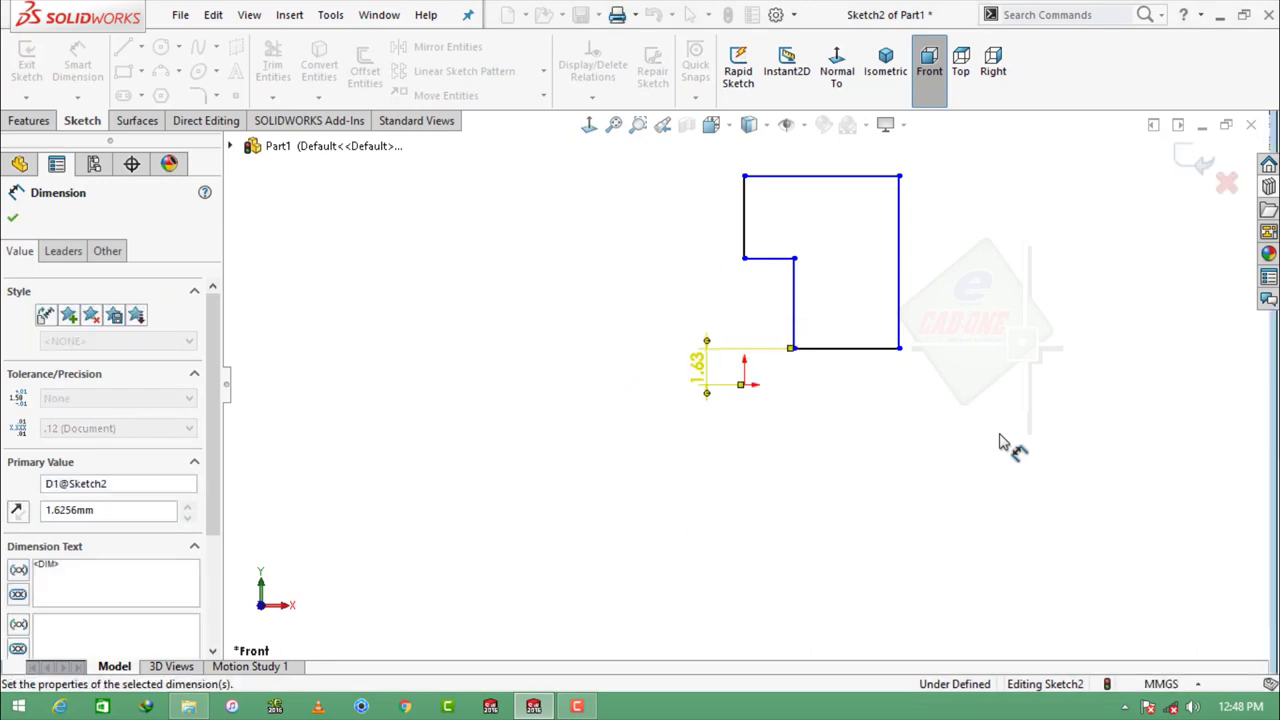
pyautogui.click(744, 215)
pyautogui.click(700, 215)
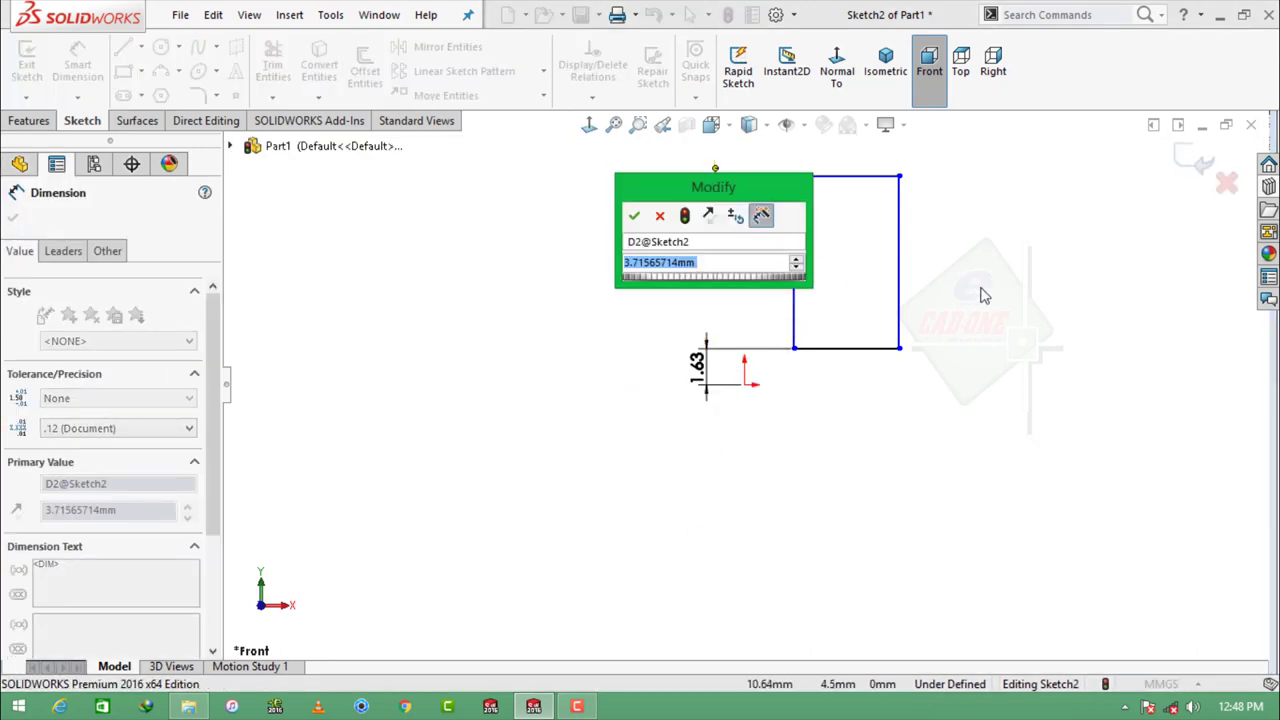
pyautogui.write('889')
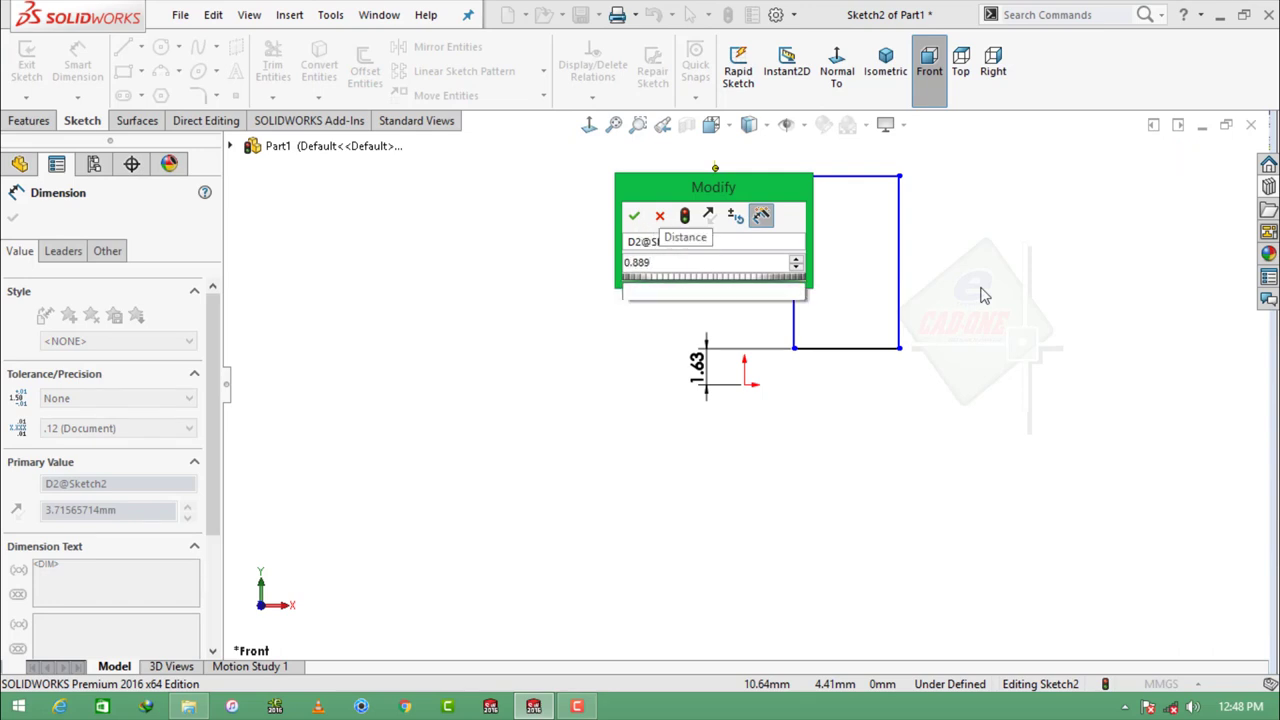
pyautogui.press('Return')
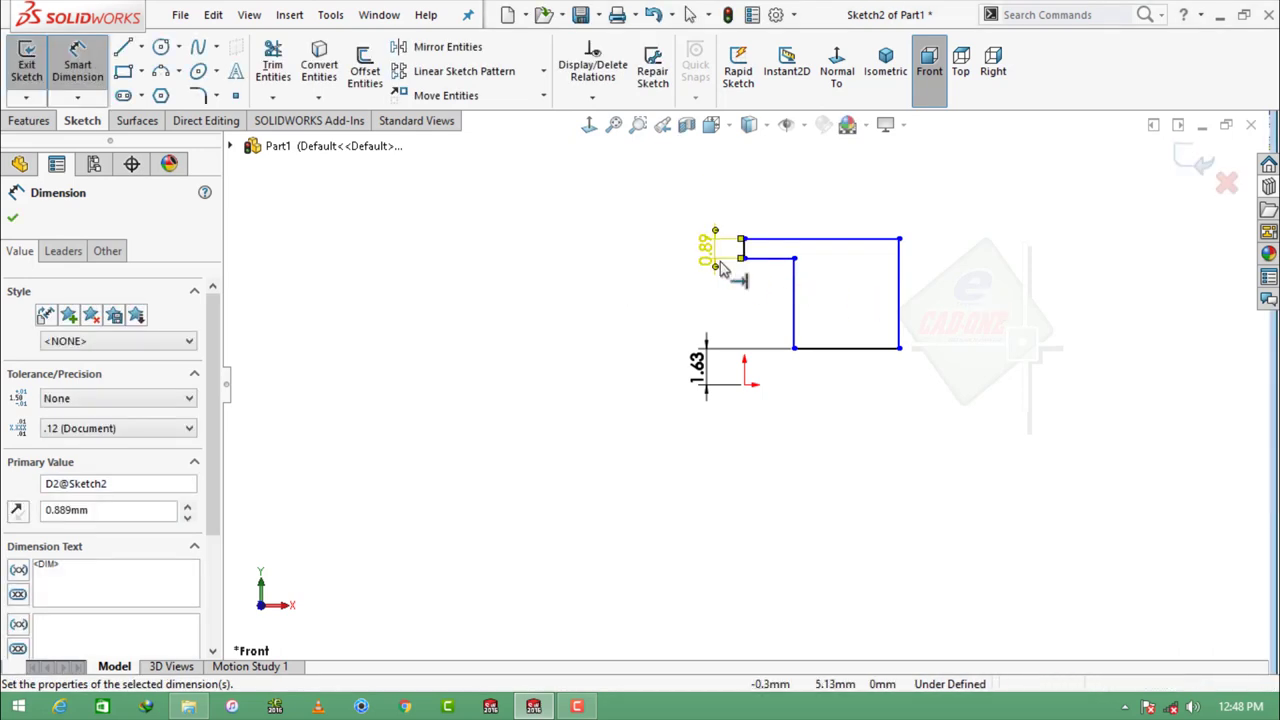
pyautogui.click(806, 238)
pyautogui.click(808, 228)
pyautogui.write('1.')
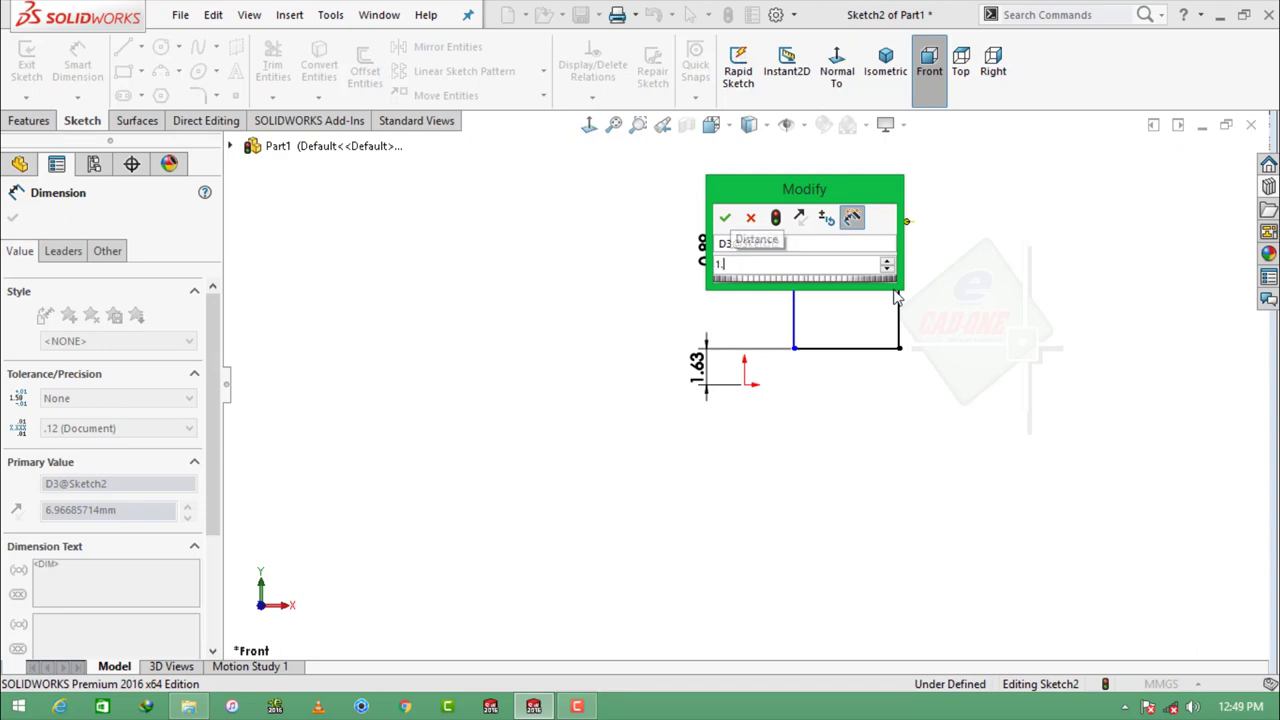
pyautogui.write('524')
pyautogui.press('Return')
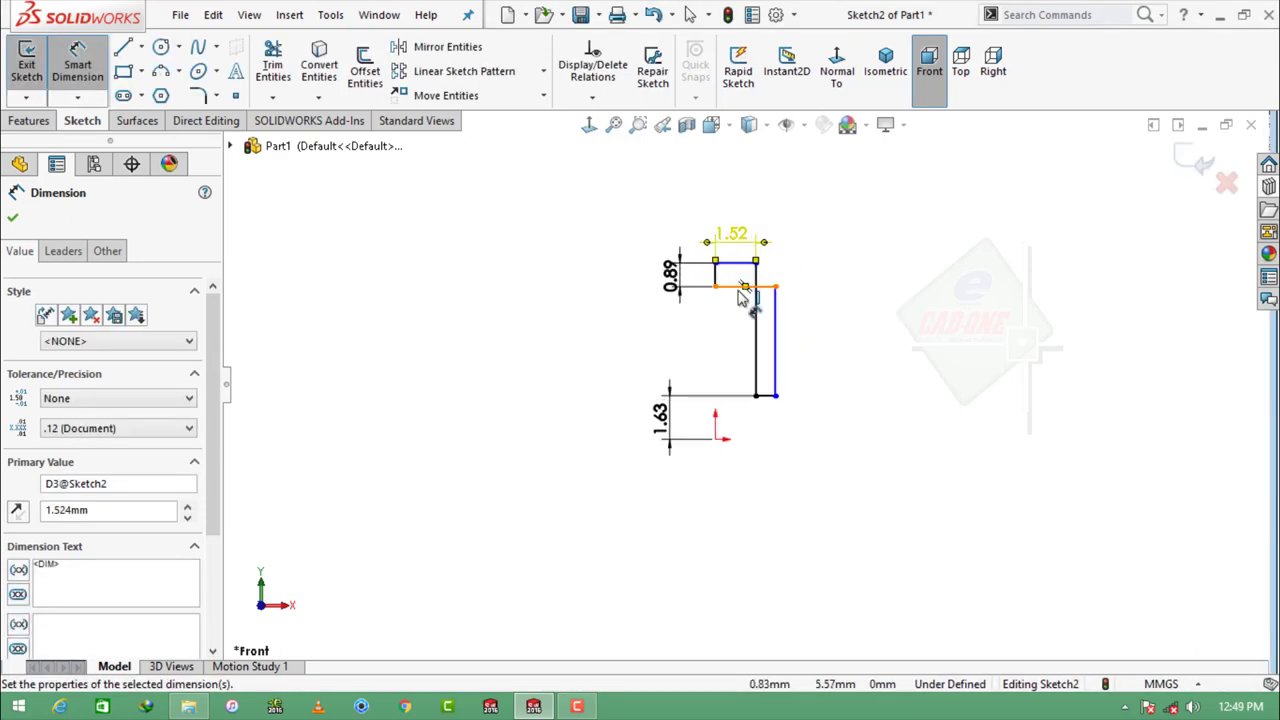
# Step: Pull the right edge inward and delete the unwanted 0.90 dimension
pyautogui.press('Escape')
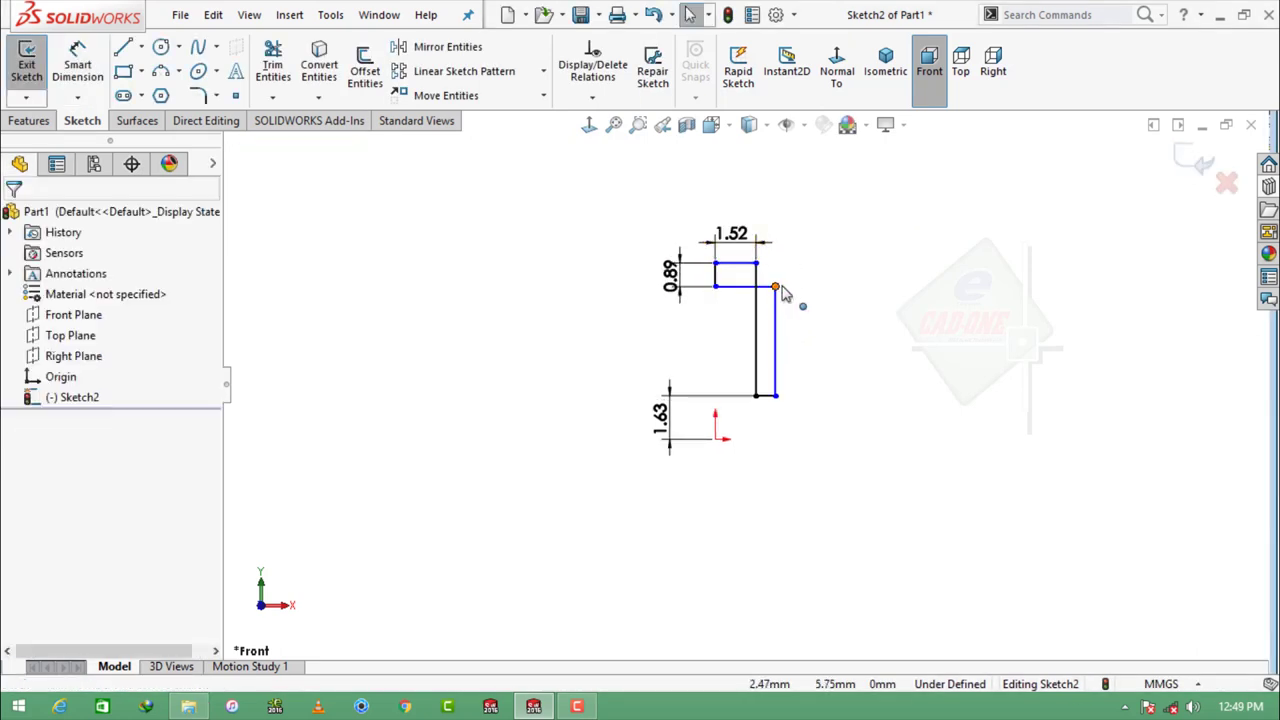
pyautogui.moveTo(777, 296); pyautogui.dragTo(733, 294)
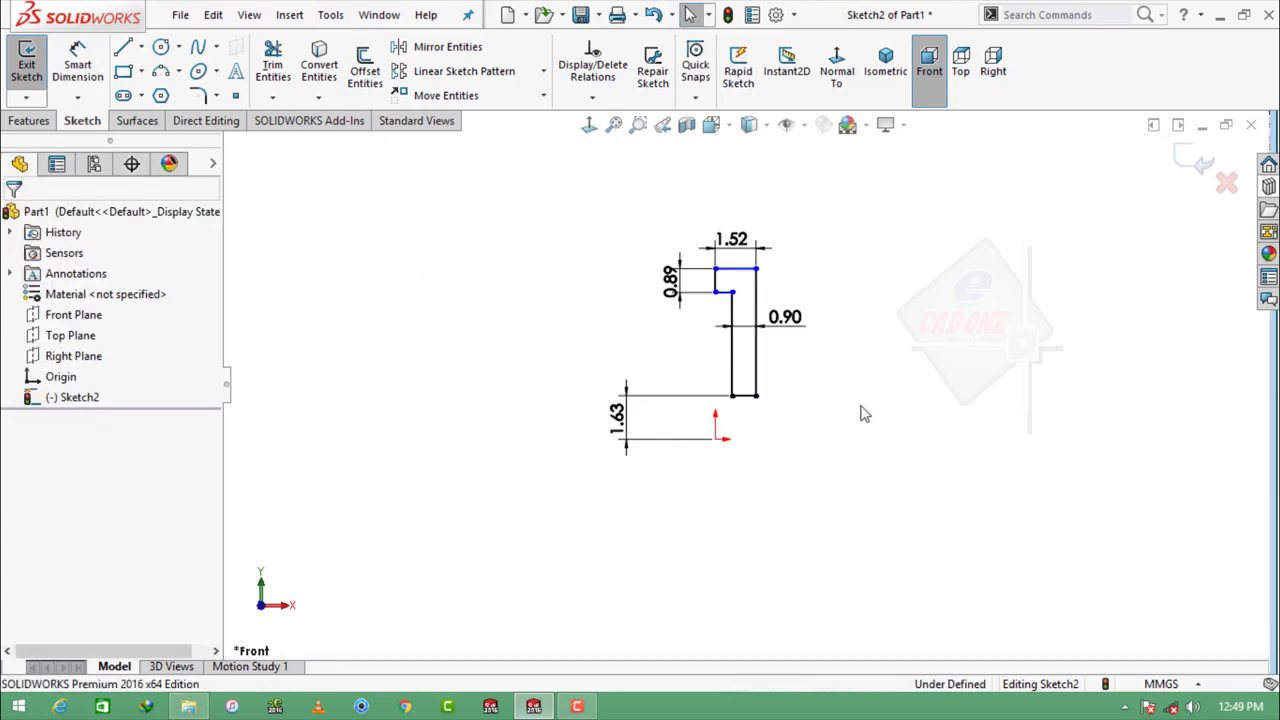
pyautogui.moveTo(851, 286); pyautogui.dragTo(774, 372)
pyautogui.press('Delete')
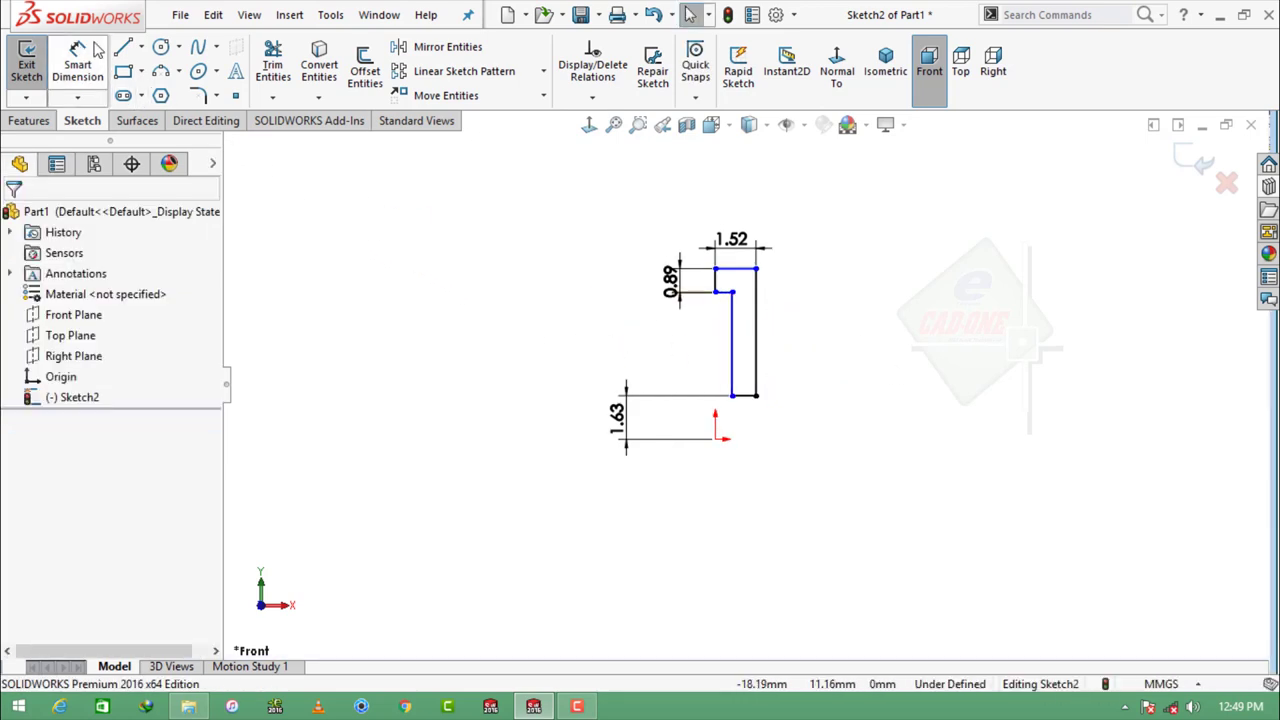
# Step: Dimension the right side to 1.49 and the bottom line to 1.14
pyautogui.click(90, 55)
pyautogui.click(758, 320)
pyautogui.click(808, 337)
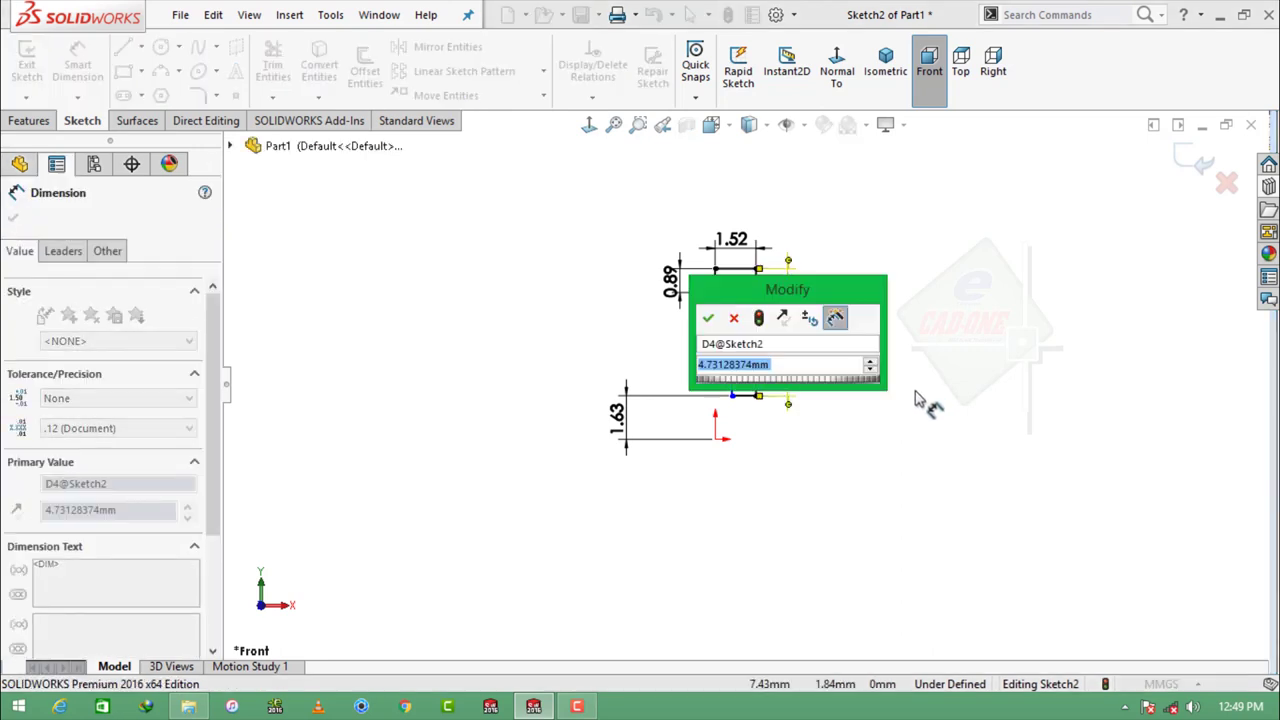
pyautogui.write('1.4')
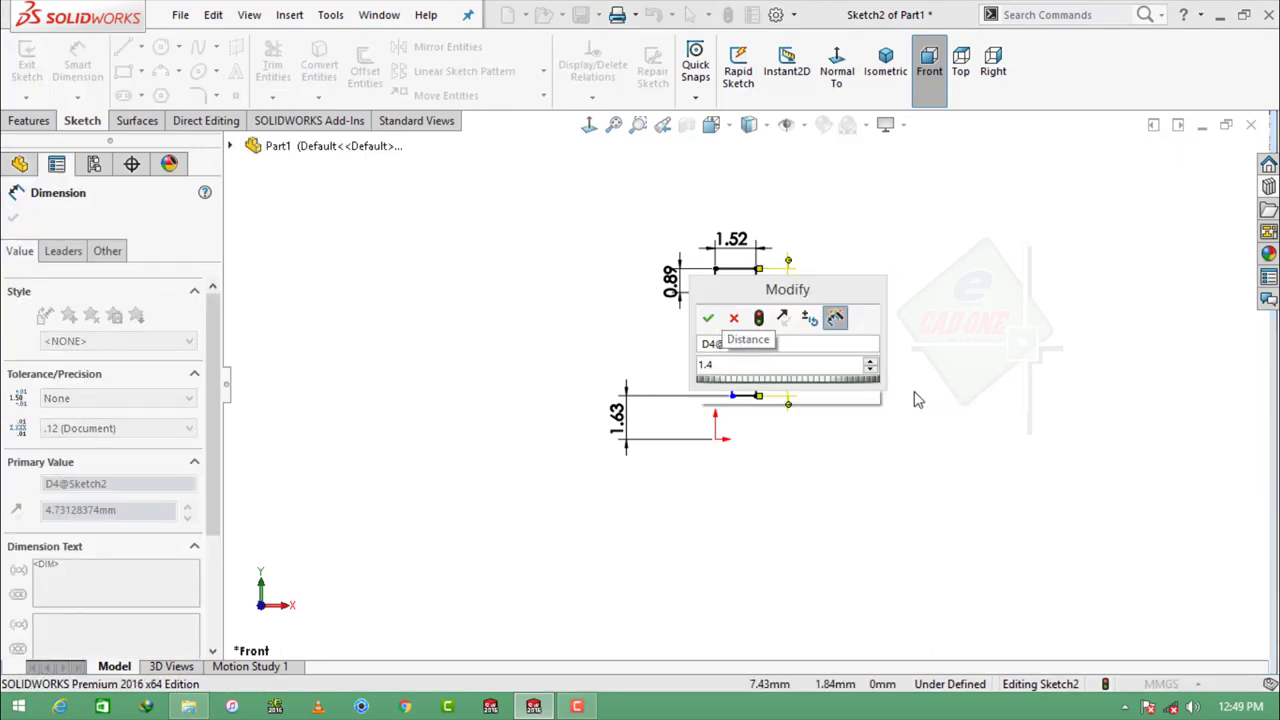
pyautogui.write('859')
pyautogui.press('Return')
pyautogui.scroll(-5, 746, 424)
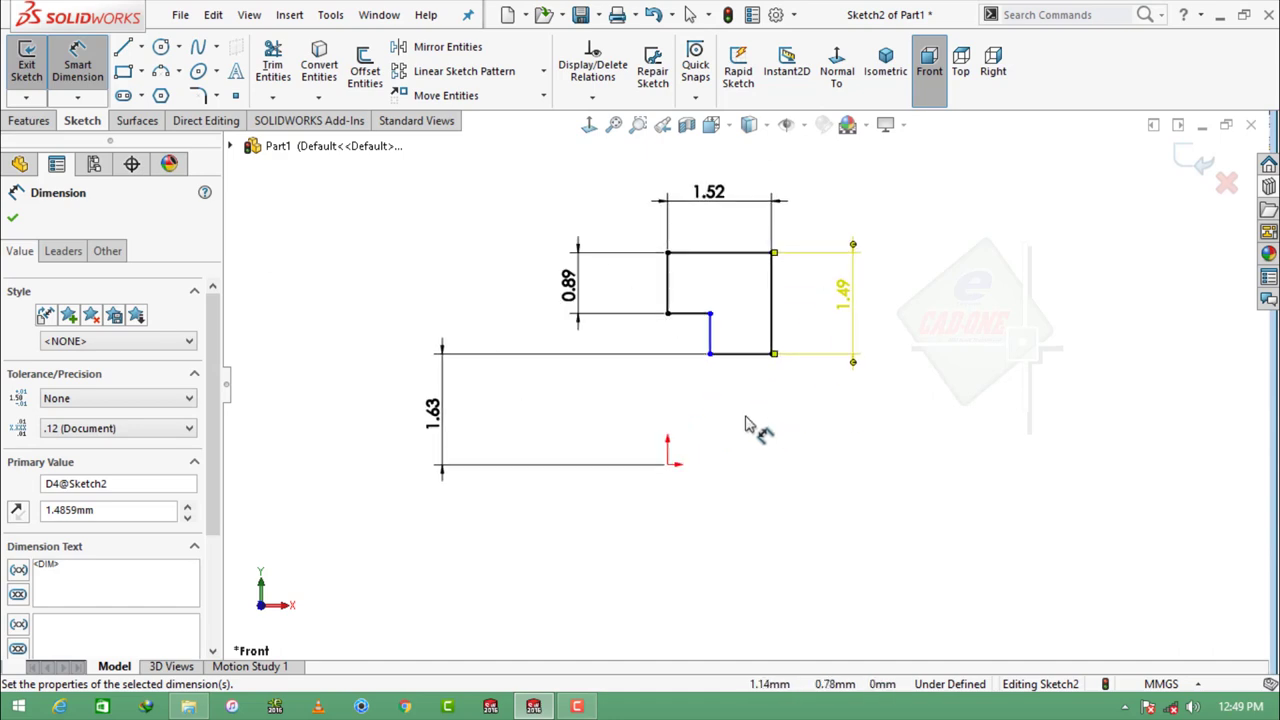
pyautogui.click(748, 366)
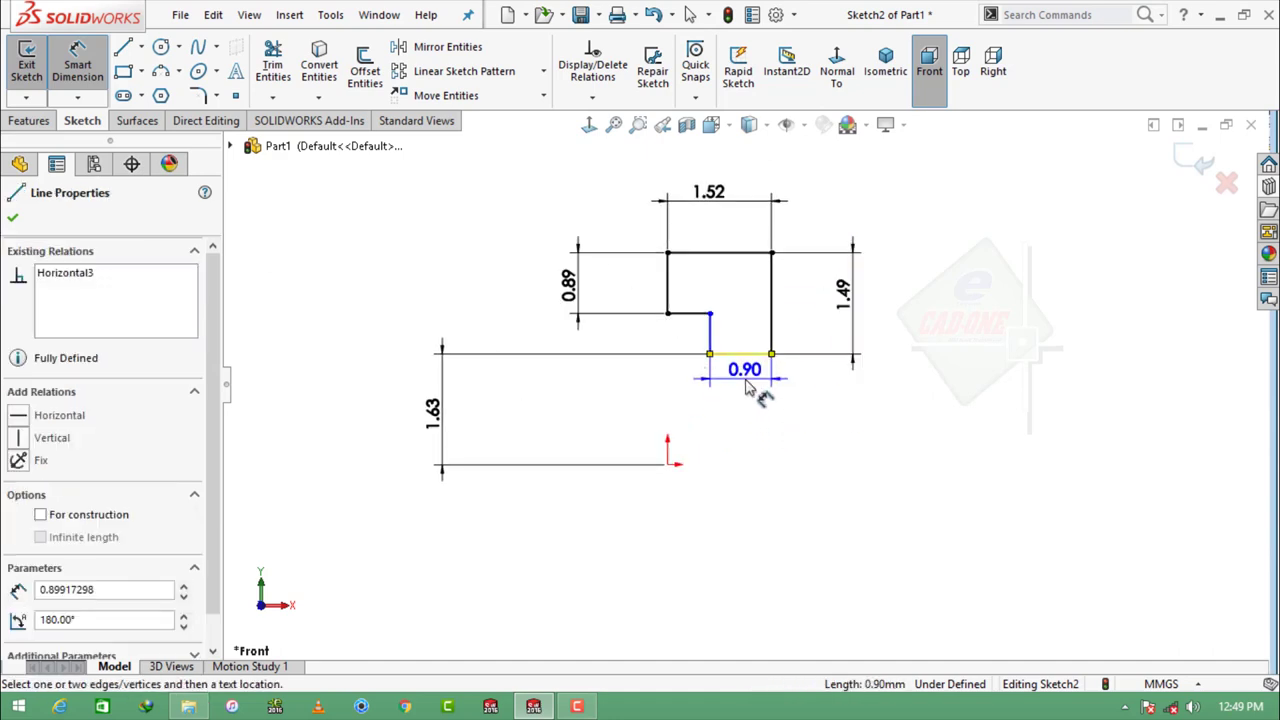
pyautogui.click(746, 388)
pyautogui.write('1.')
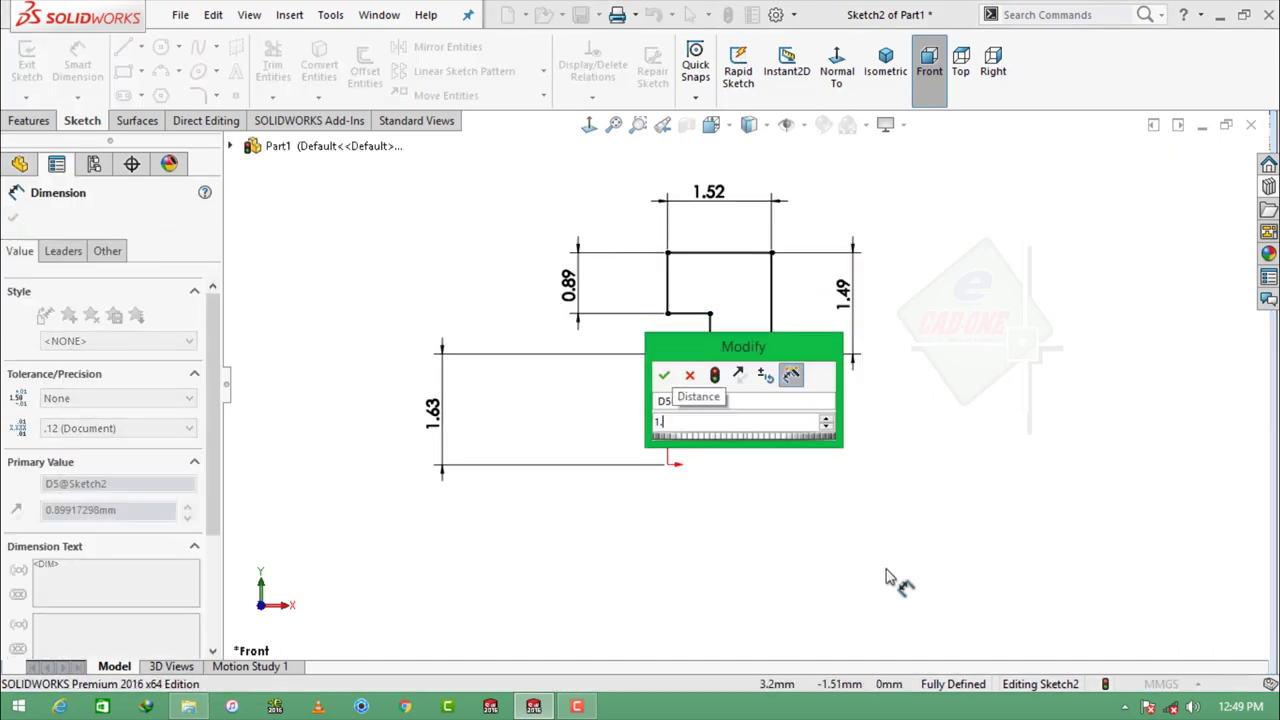
pyautogui.write('143')
pyautogui.press('Return')
pyautogui.press('Escape')
# Step: Chamfer the top-left, top-right and inner step corners at 0.0254 mm
pyautogui.click(216, 95)
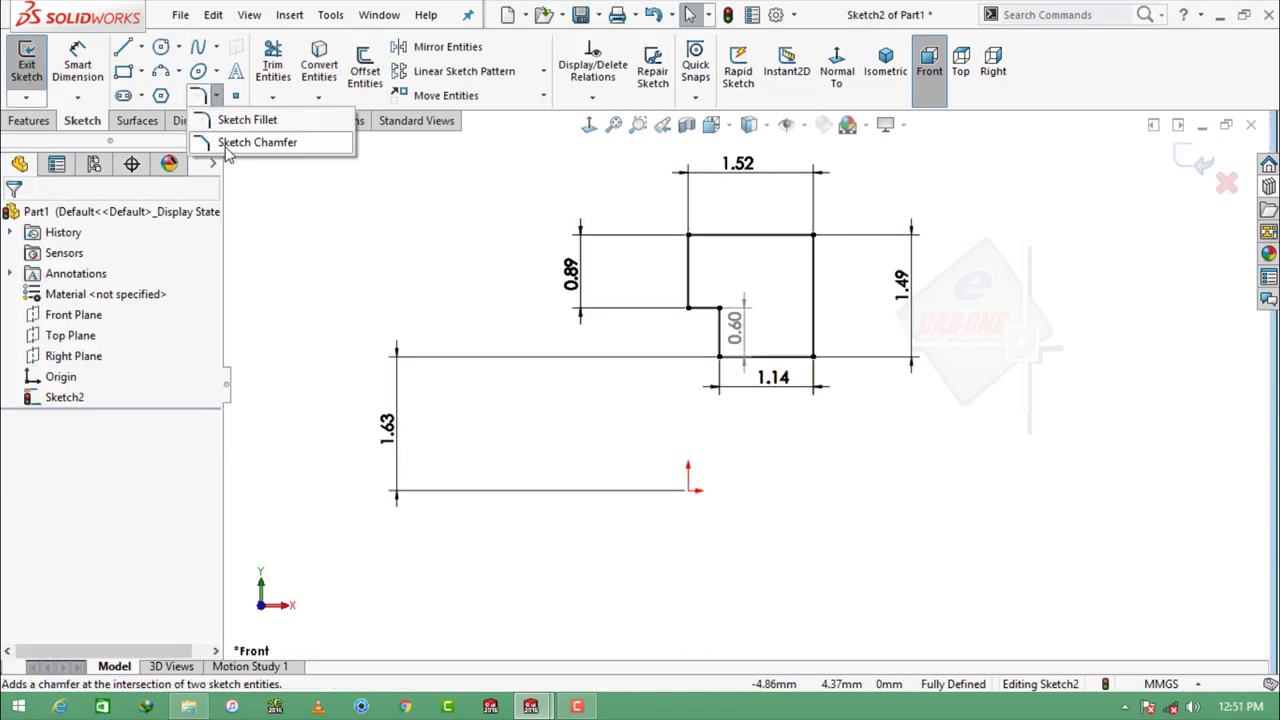
pyautogui.click(228, 146)
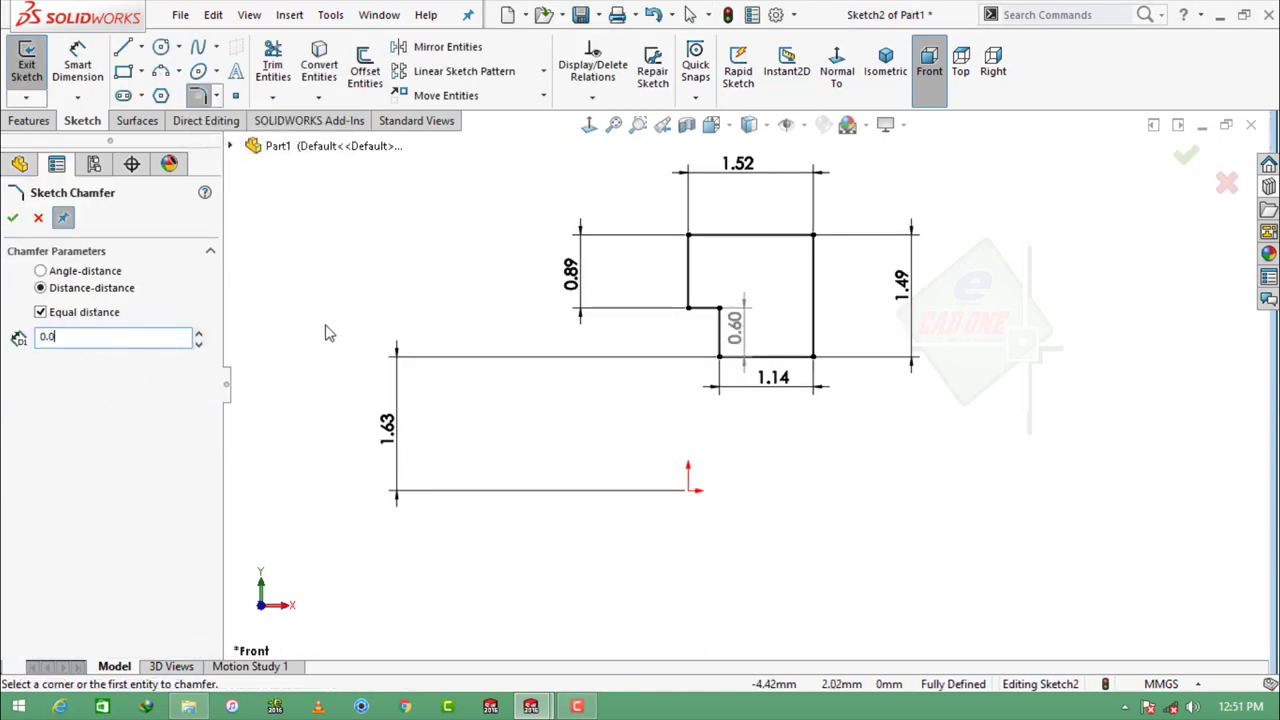
pyautogui.scroll(-2, 714, 243)
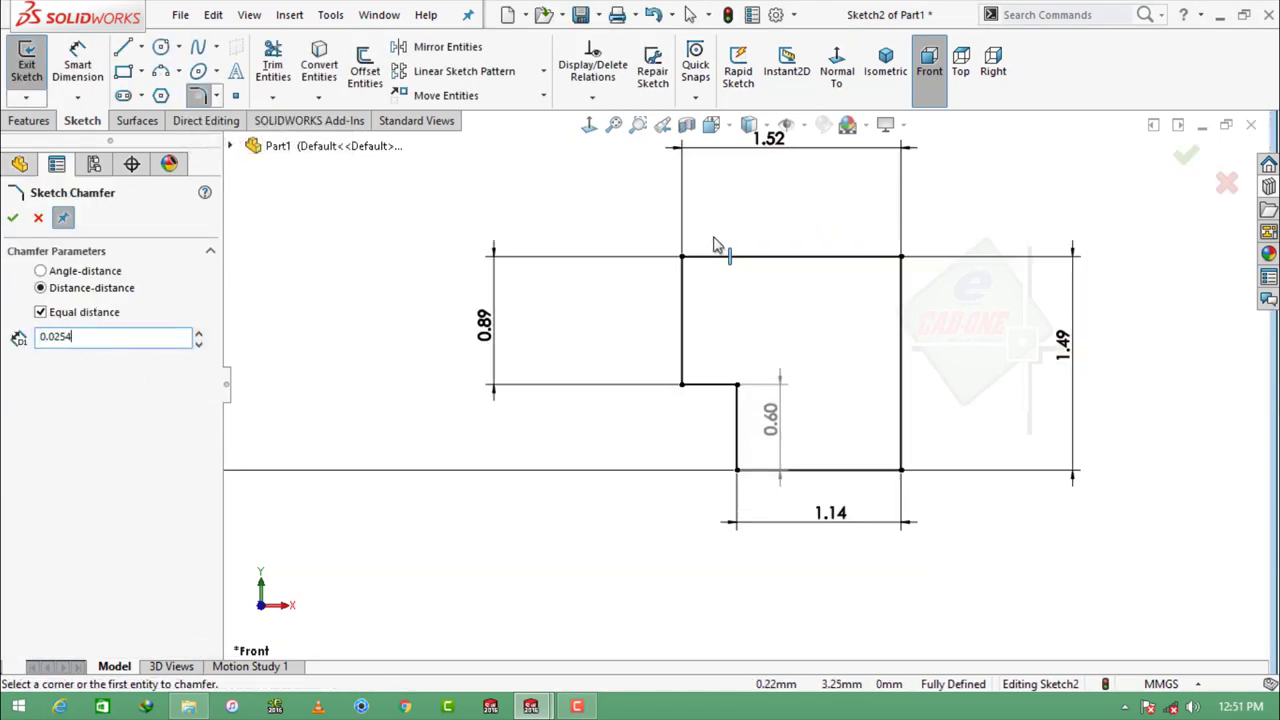
pyautogui.click(699, 260)
pyautogui.click(681, 280)
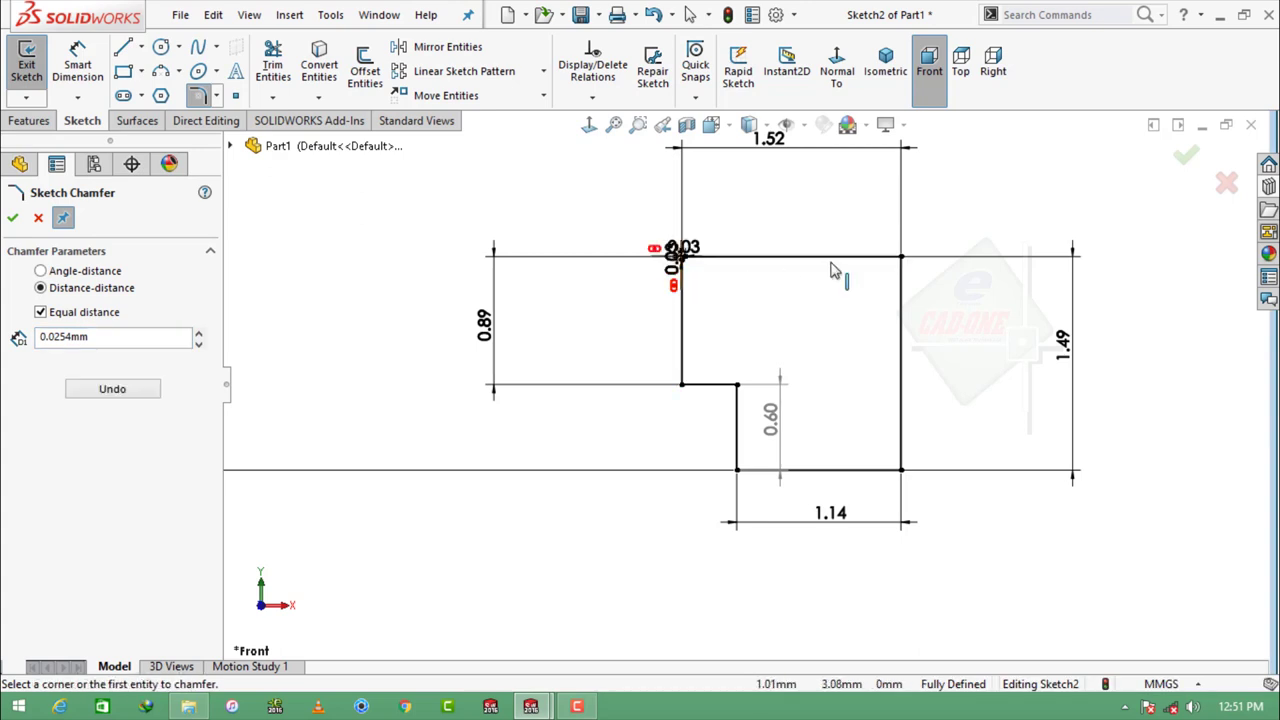
pyautogui.click(868, 262)
pyautogui.click(899, 296)
pyautogui.click(684, 345)
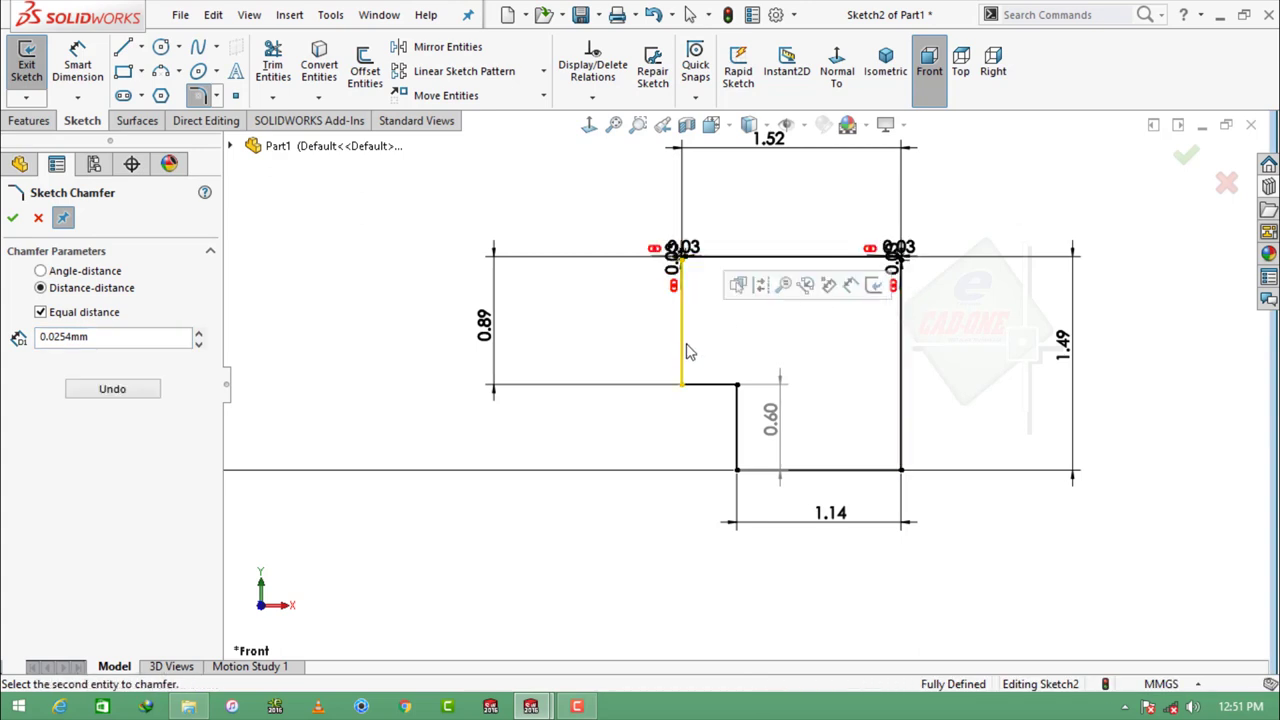
pyautogui.click(705, 388)
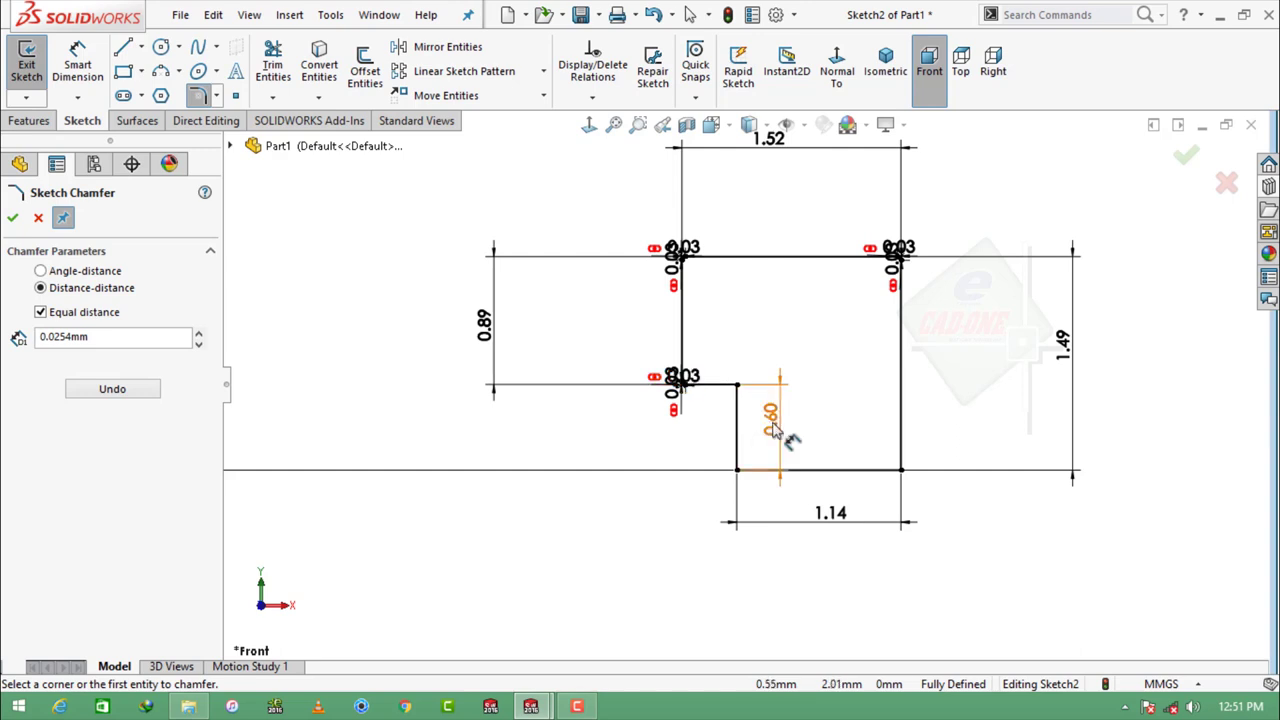
# Step: Chamfer the lower-left and bottom-right corners, then close the chamfer tool
pyautogui.click(760, 477)
pyautogui.click(738, 450)
pyautogui.click(875, 477)
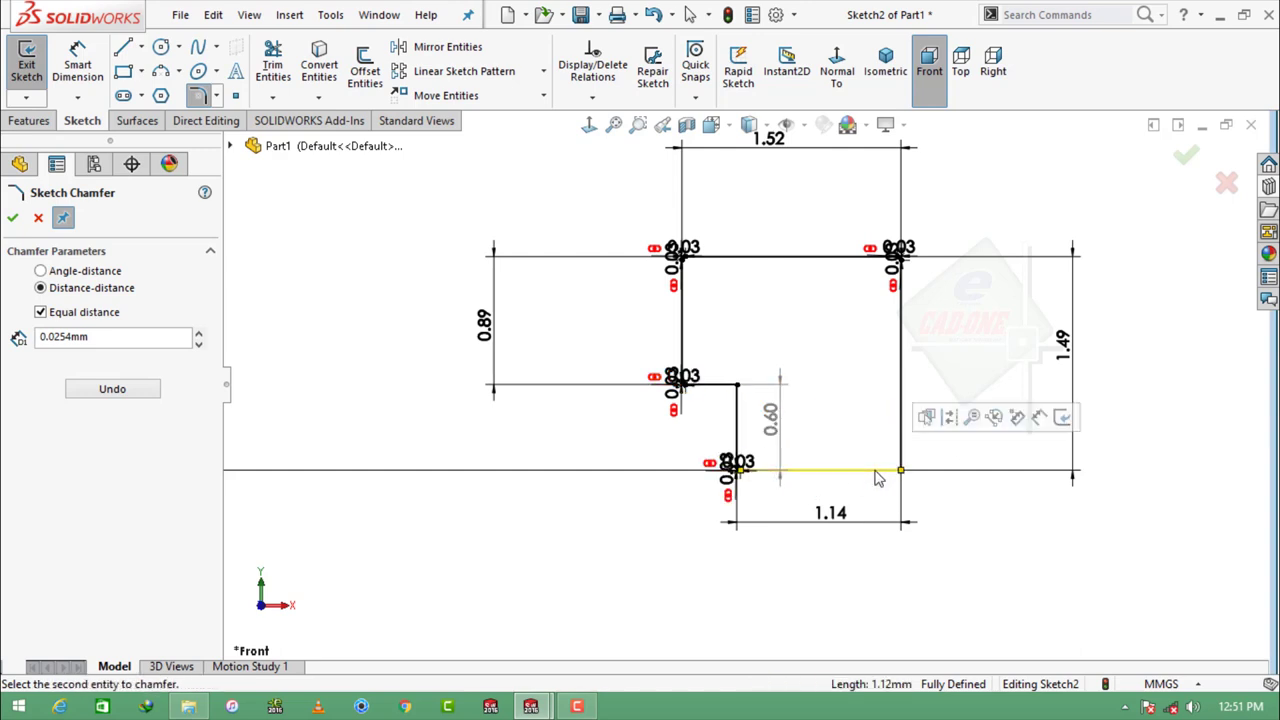
pyautogui.click(900, 428)
pyautogui.click(12, 222)
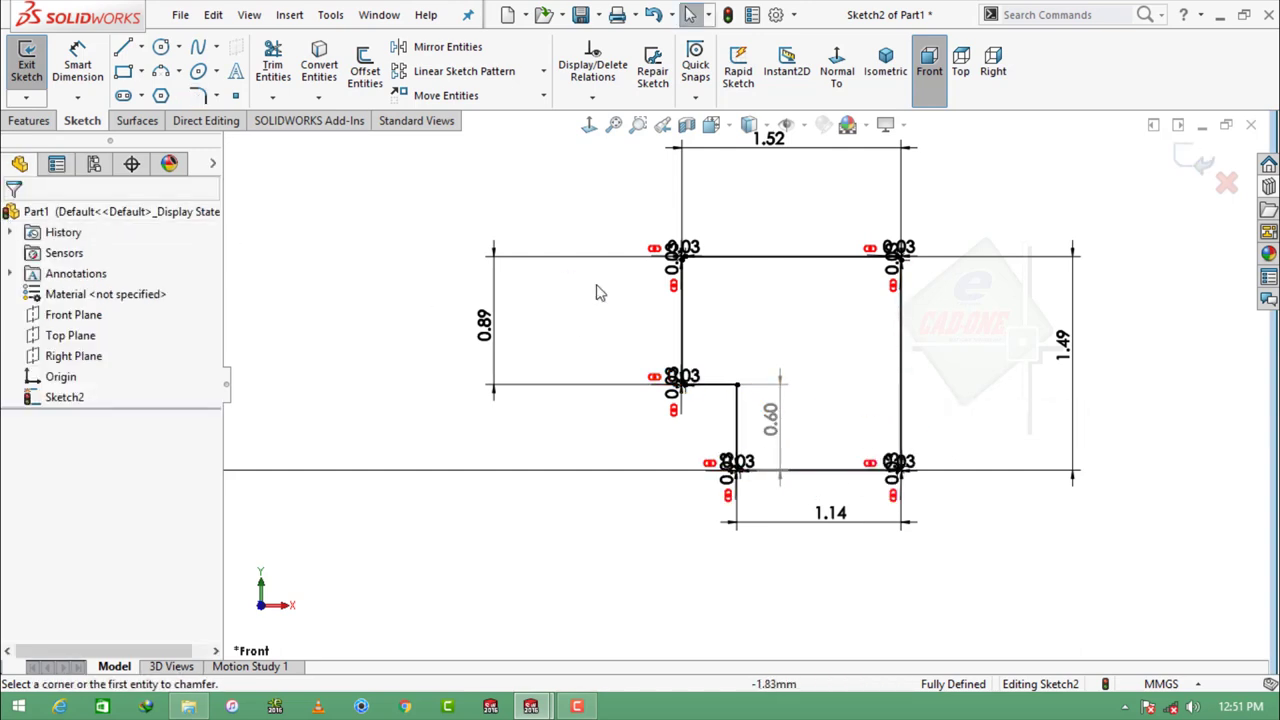
pyautogui.scroll(4, 740, 320)
# Step: Draw a horizontal centerline starting at the origin
pyautogui.click(141, 47)
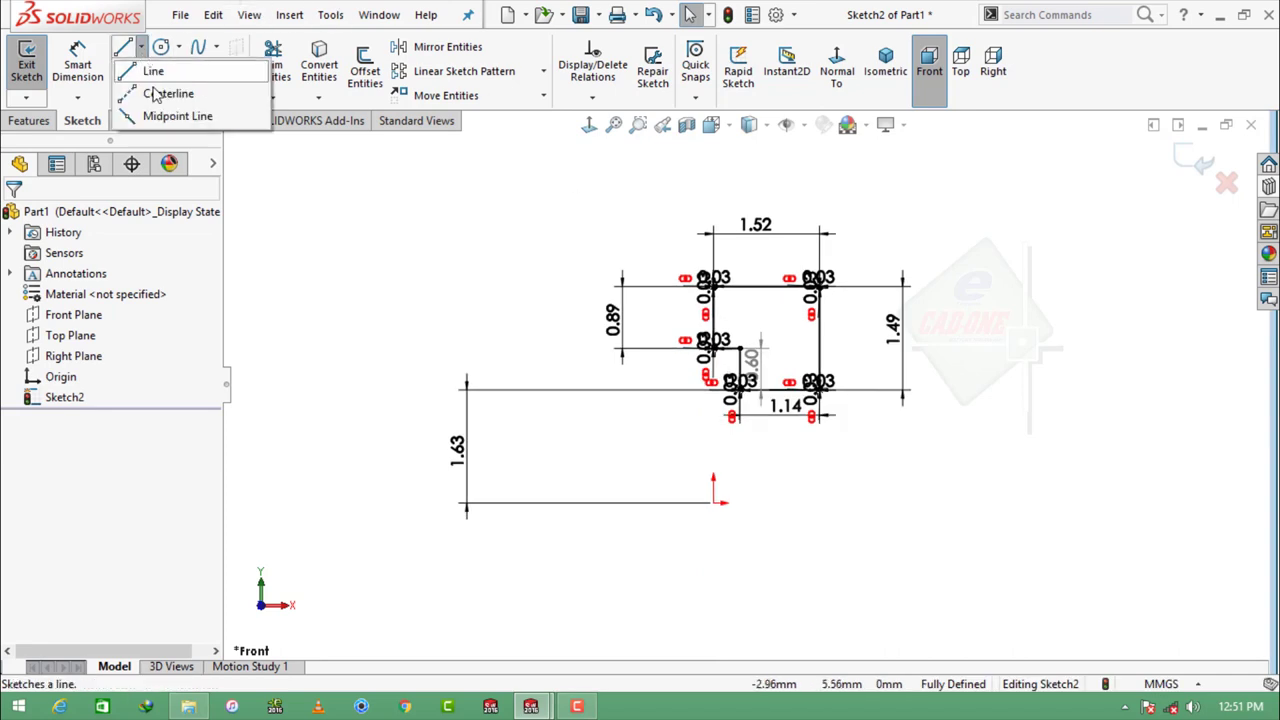
pyautogui.click(168, 91)
pyautogui.click(713, 502)
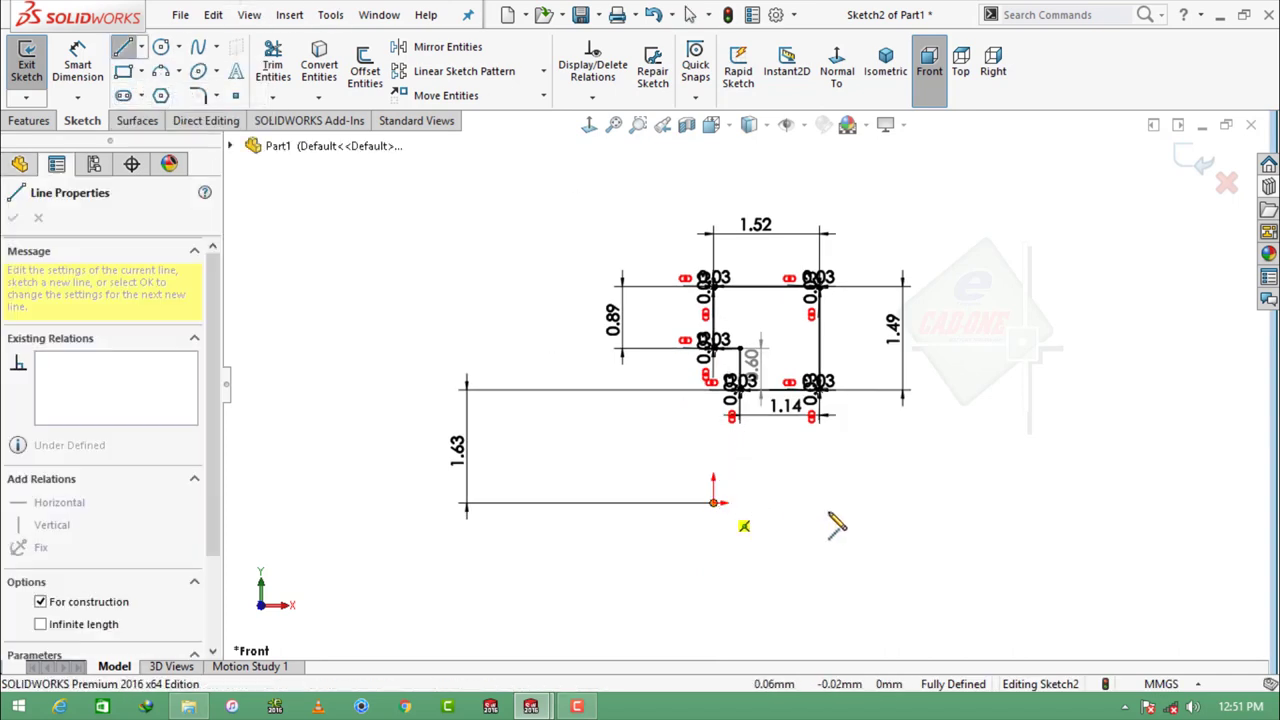
pyautogui.click(914, 502)
pyautogui.press('Escape')
# Step: Revolve the profile 360° about the centerline
pyautogui.click(29, 120)
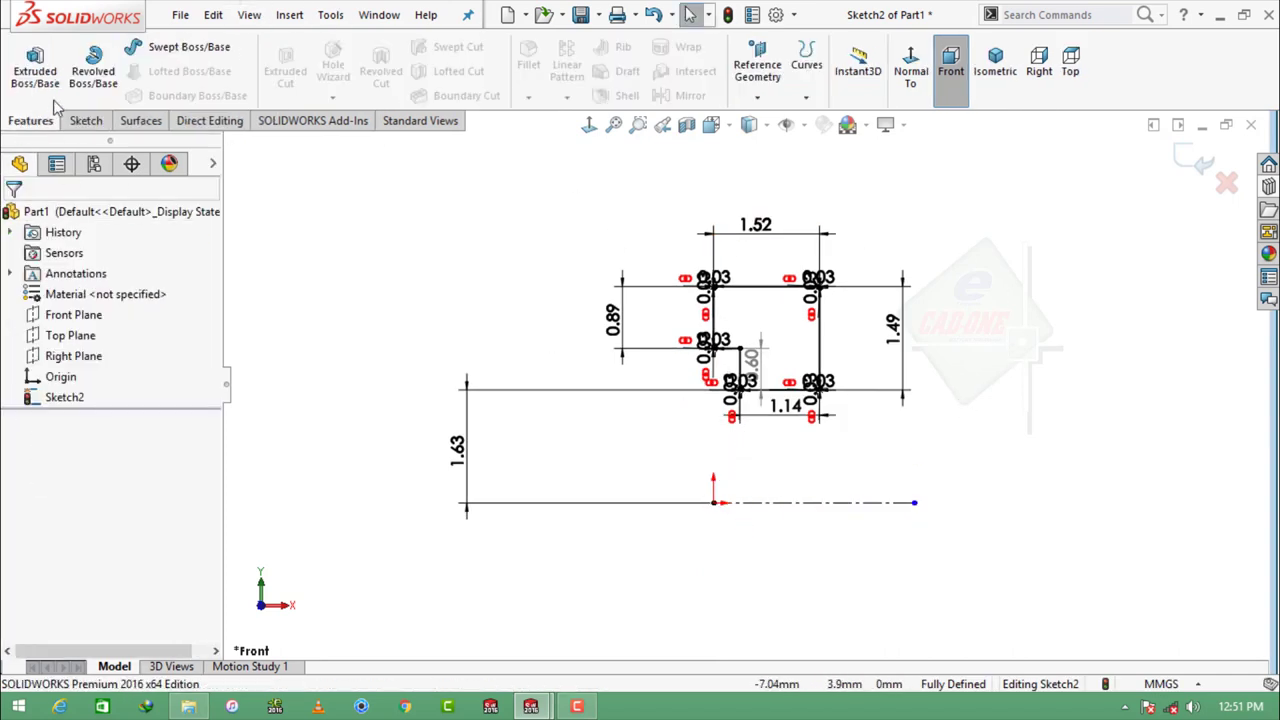
pyautogui.click(93, 65)
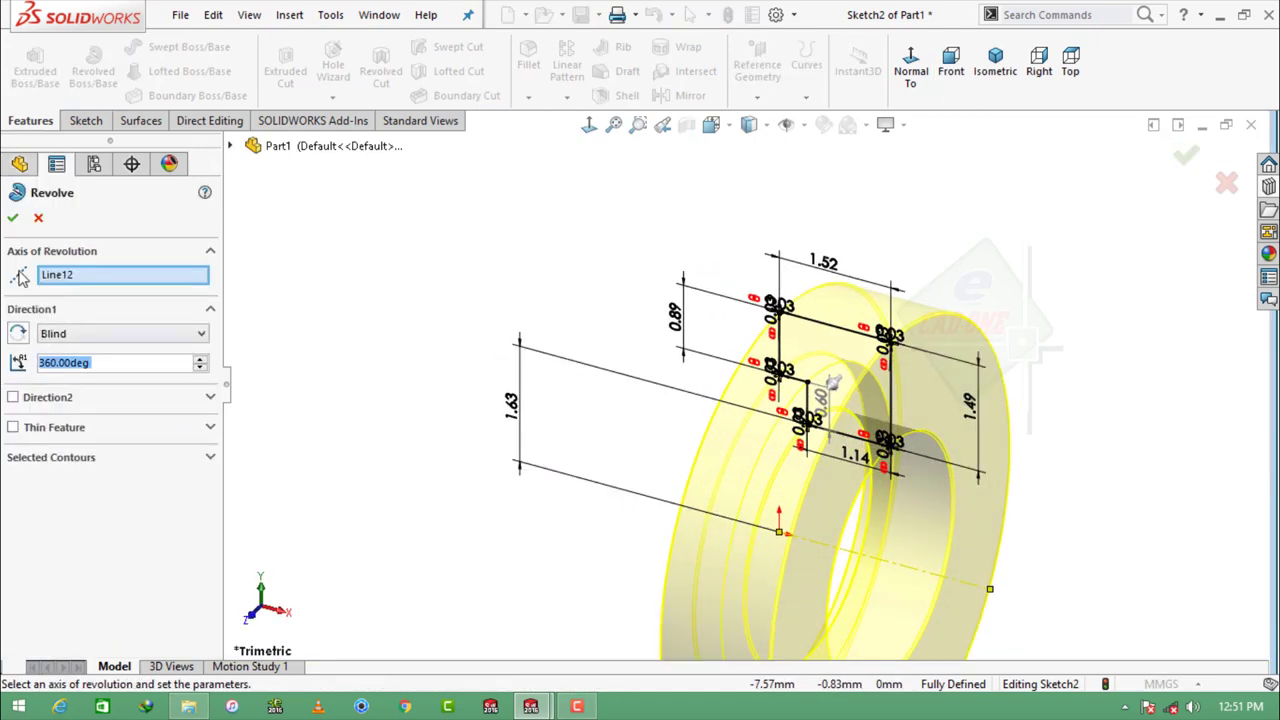
pyautogui.press('Return')
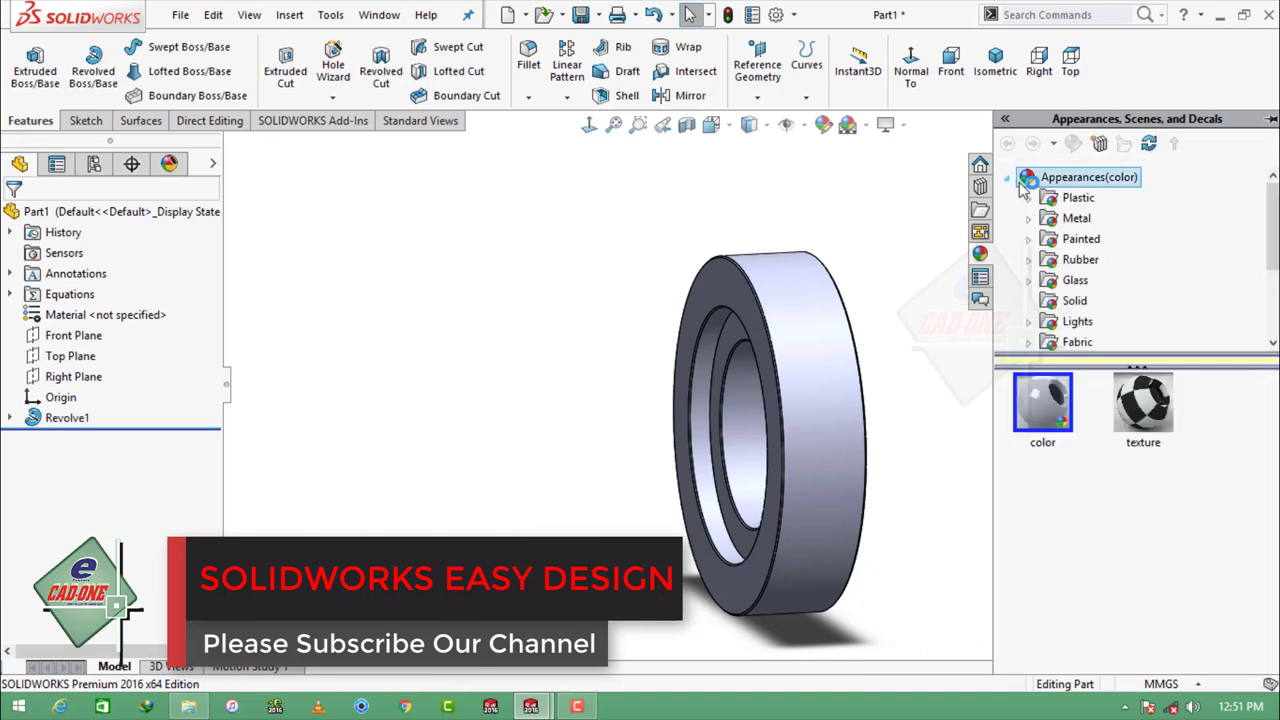
# Step: Apply the wrought iron appearance to the ring
pyautogui.click(1032, 220)
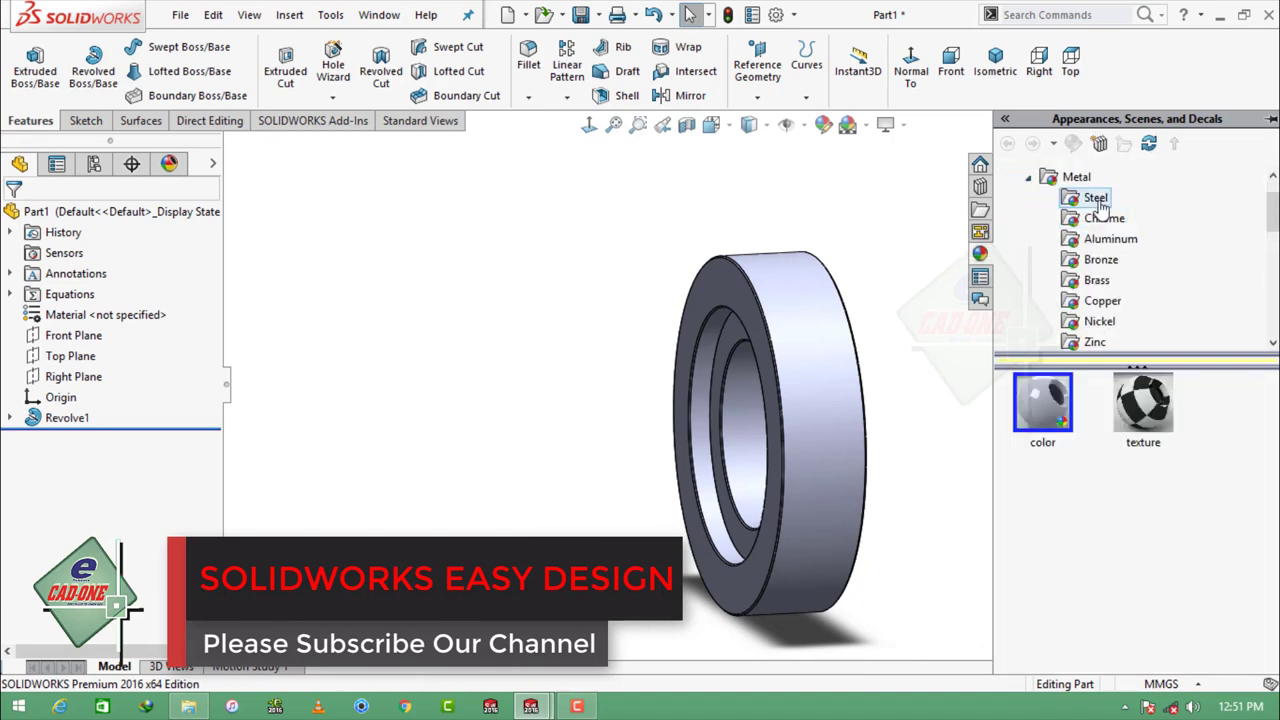
pyautogui.click(1096, 198)
pyautogui.scroll(-2, 1095, 290)
pyautogui.click(1094, 259)
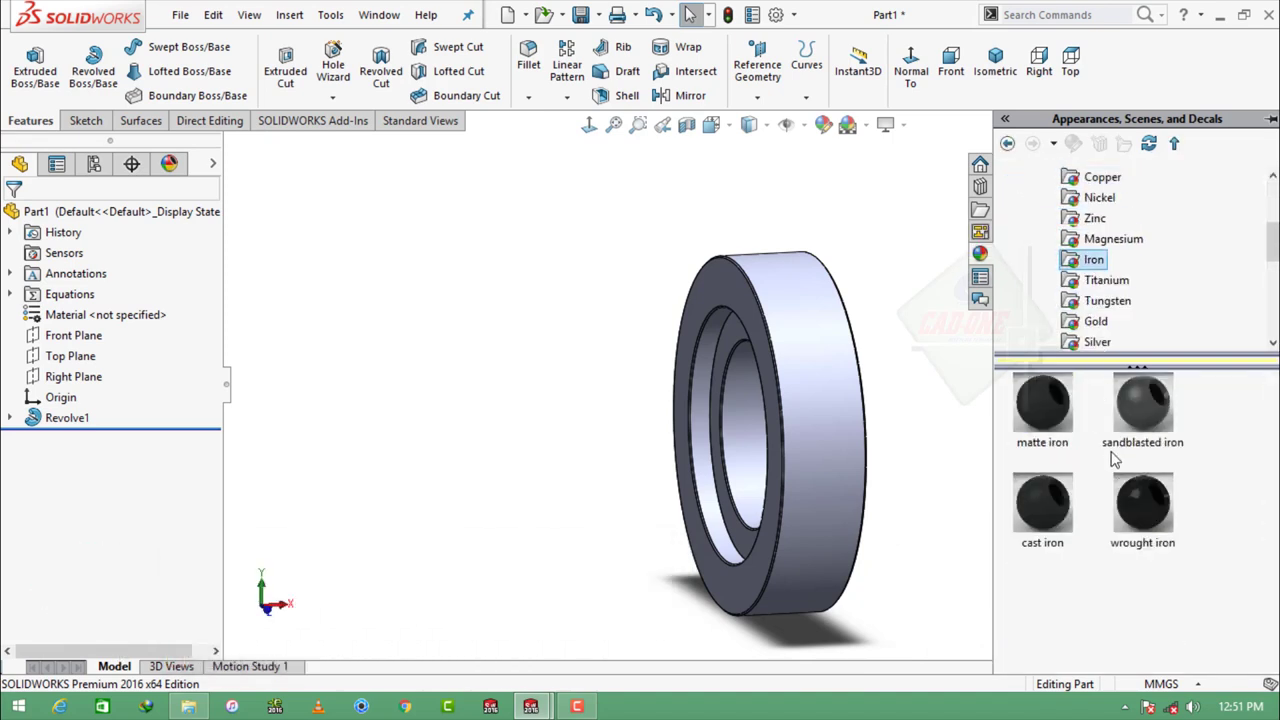
pyautogui.click(1151, 516)
pyautogui.doubleClick(1142, 512)
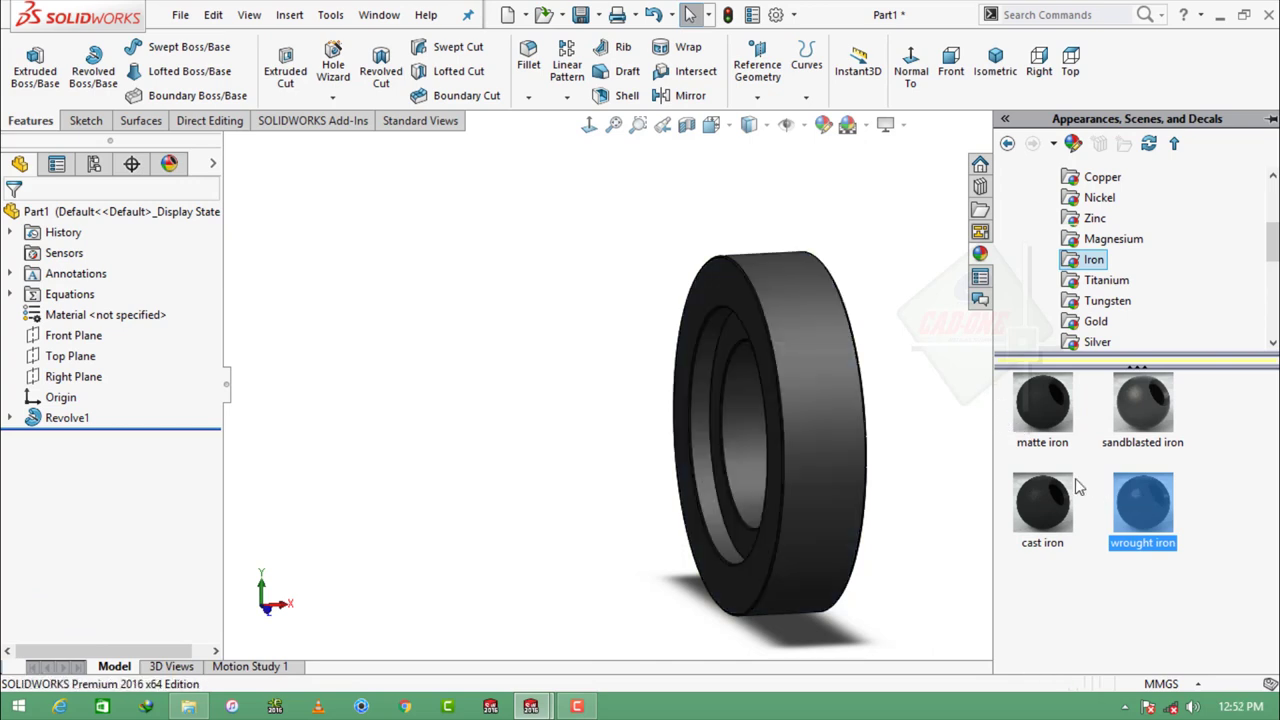
# Step: Give the inner bore faces a light grey high gloss plastic appearance
pyautogui.scroll(-3, 788, 480)
pyautogui.click(677, 348)
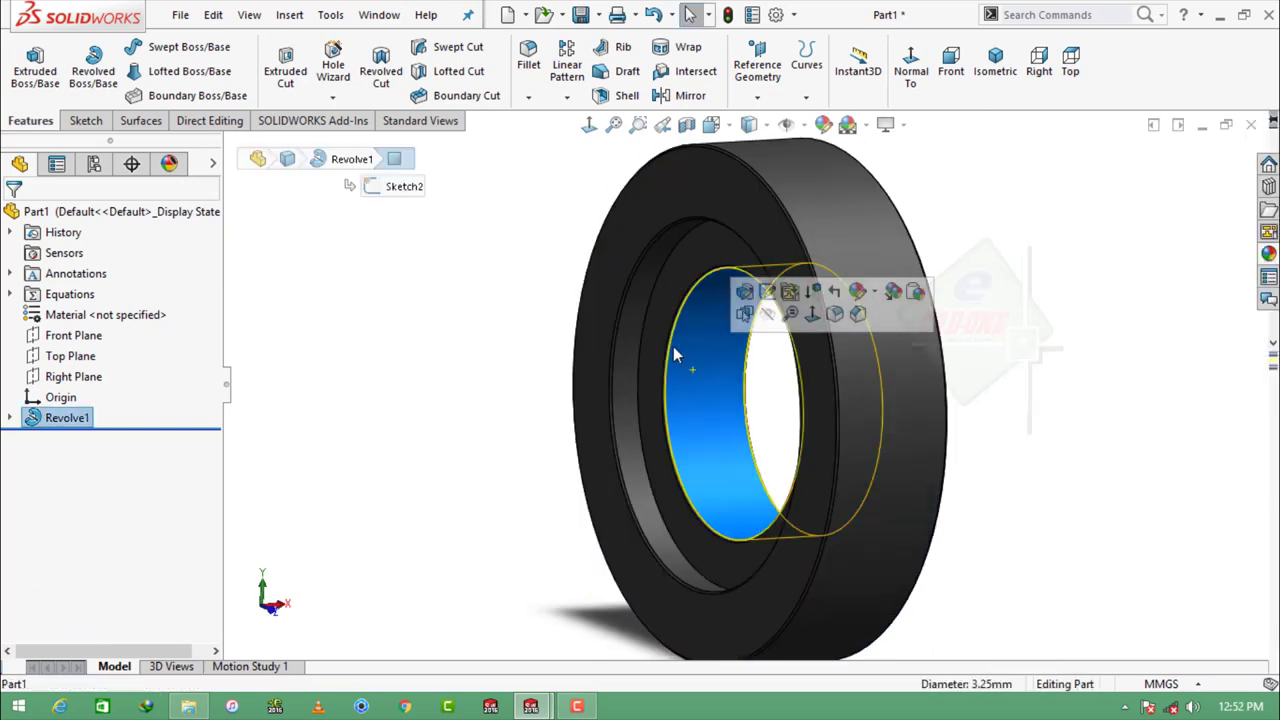
pyautogui.keyDown('ctrl'); pyautogui.click(641, 311); pyautogui.keyUp('ctrl')
pyautogui.click(1270, 255)
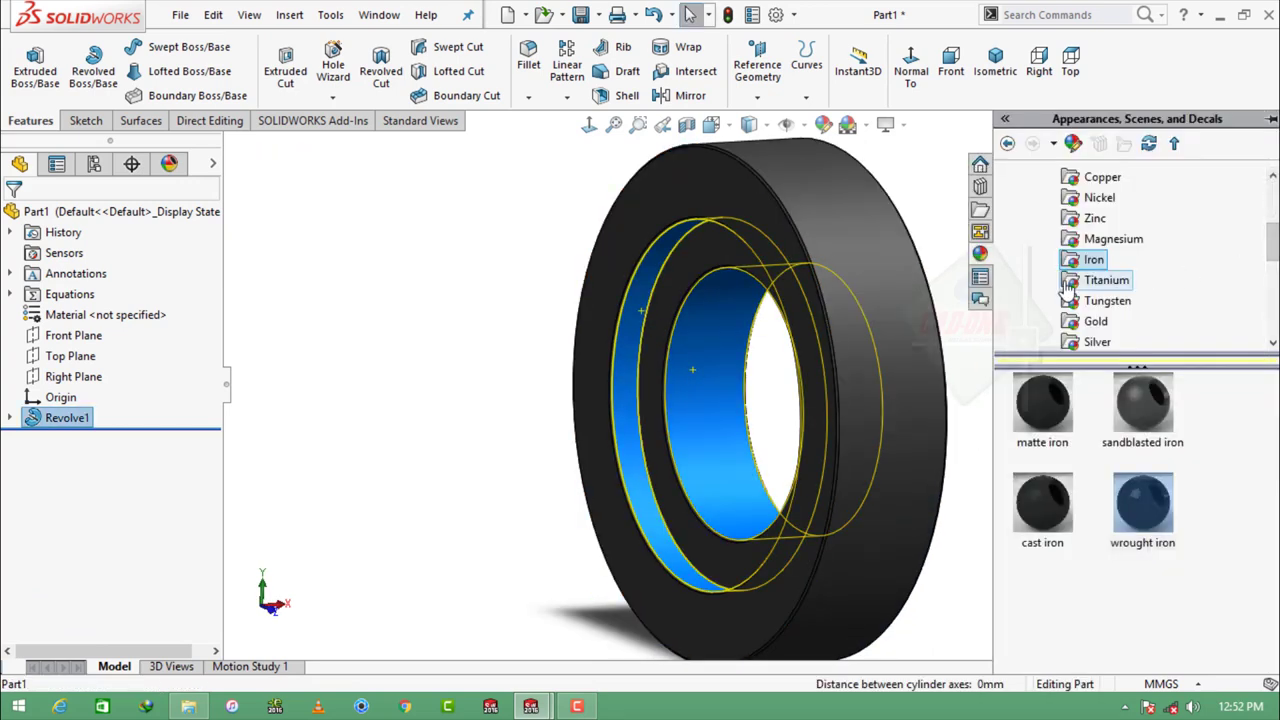
pyautogui.scroll(3, 1085, 218)
pyautogui.click(1078, 197)
pyautogui.doubleClick(1043, 402)
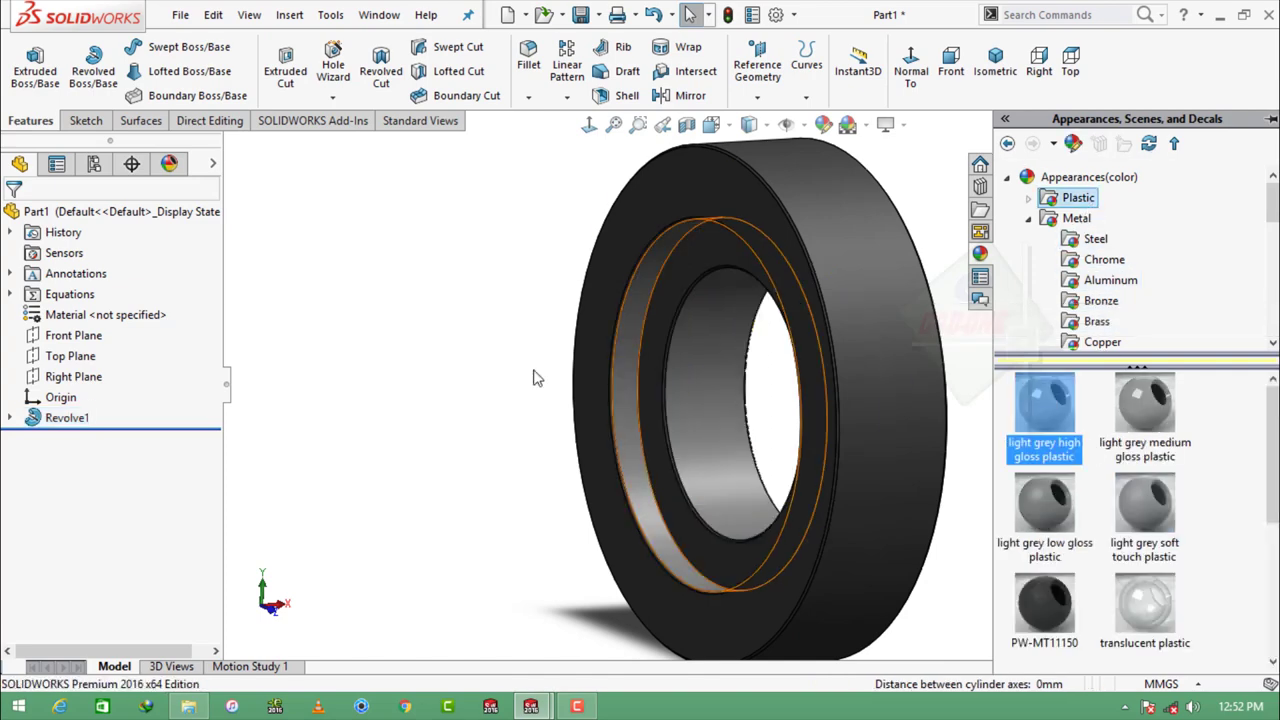
# Step: Save the part as BEARING SPACER SW and close it
pyautogui.moveTo(651, 480)
pyautogui.mouseDown(button='middle')
pyautogui.moveTo(500, 452)
pyautogui.moveTo(845, 487)
pyautogui.mouseUp(button='middle')
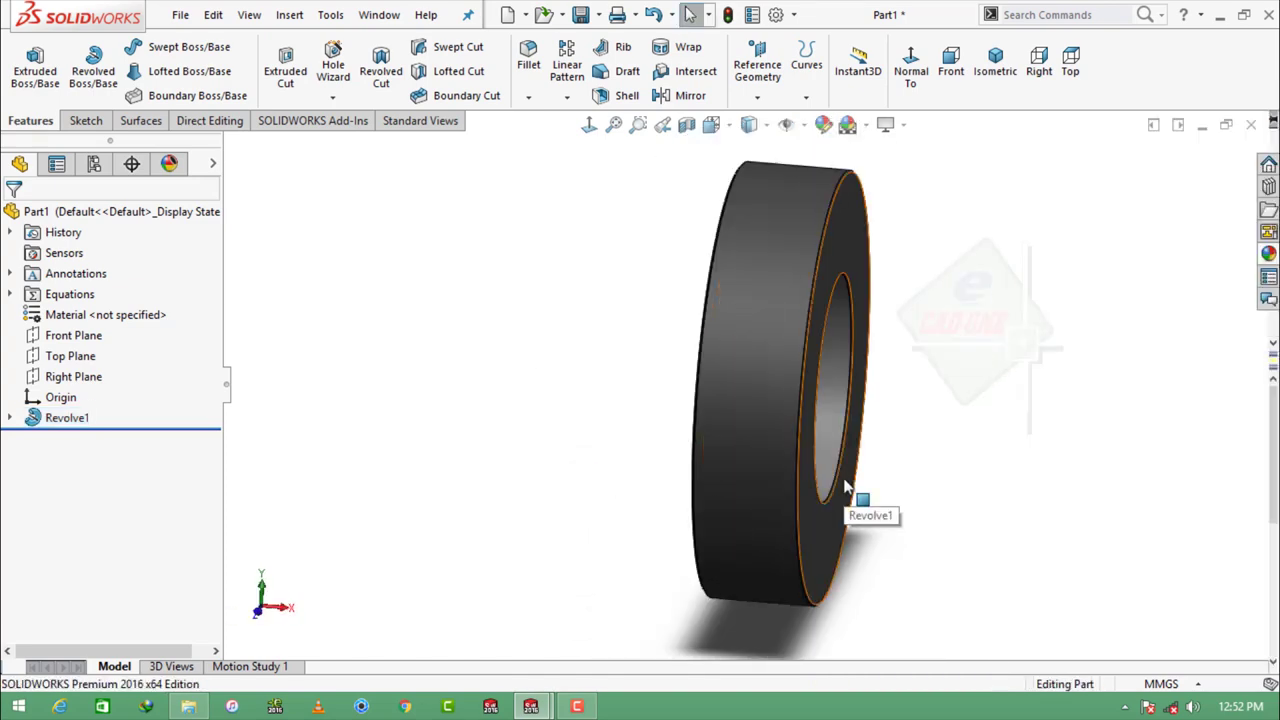
pyautogui.hotkey('ctrl', 's')
pyautogui.click(1094, 621)
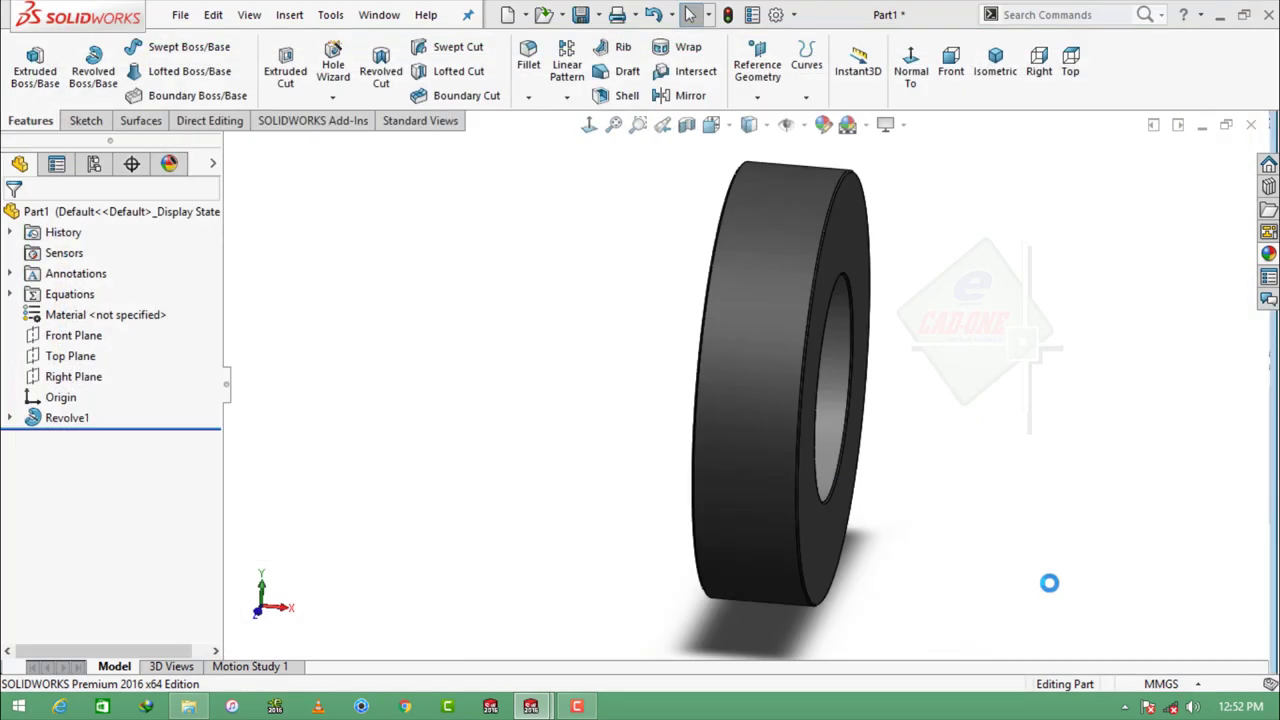
pyautogui.hotkey('ctrl', 'w')
# Step: Create a new part and start a sketch on the Right Plane
pyautogui.click(181, 18)
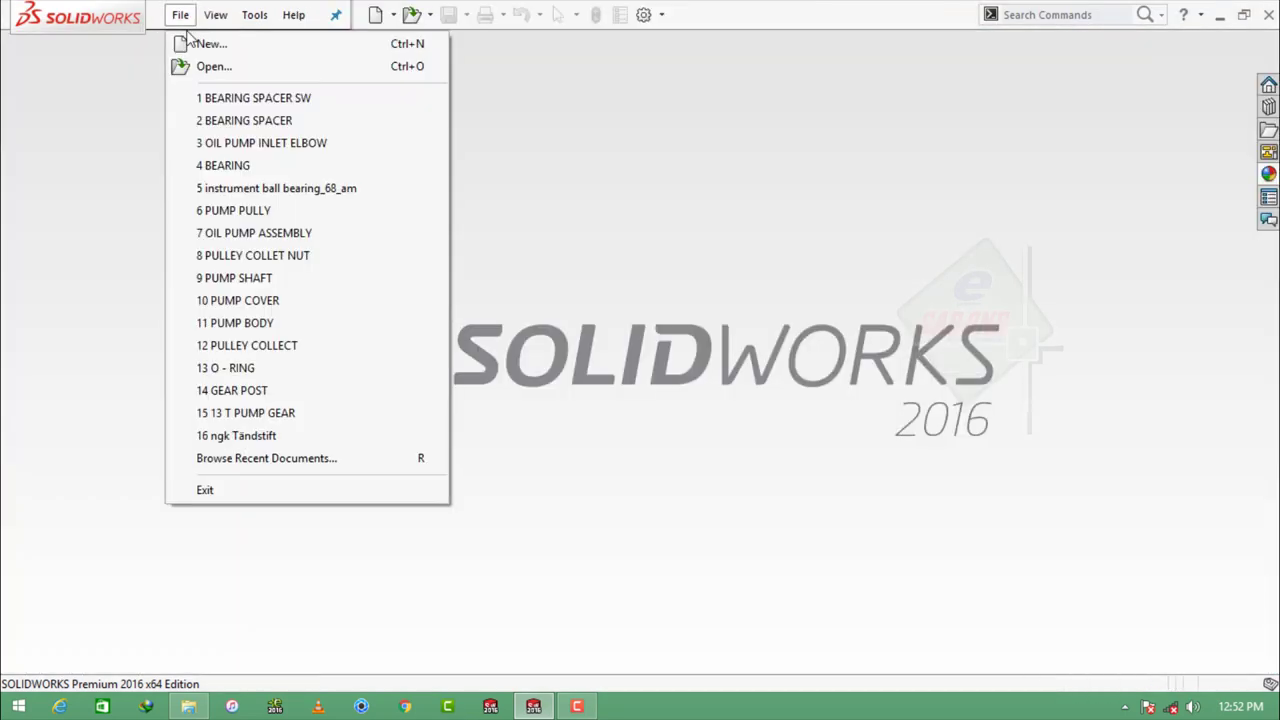
pyautogui.click(210, 44)
pyautogui.click(630, 500)
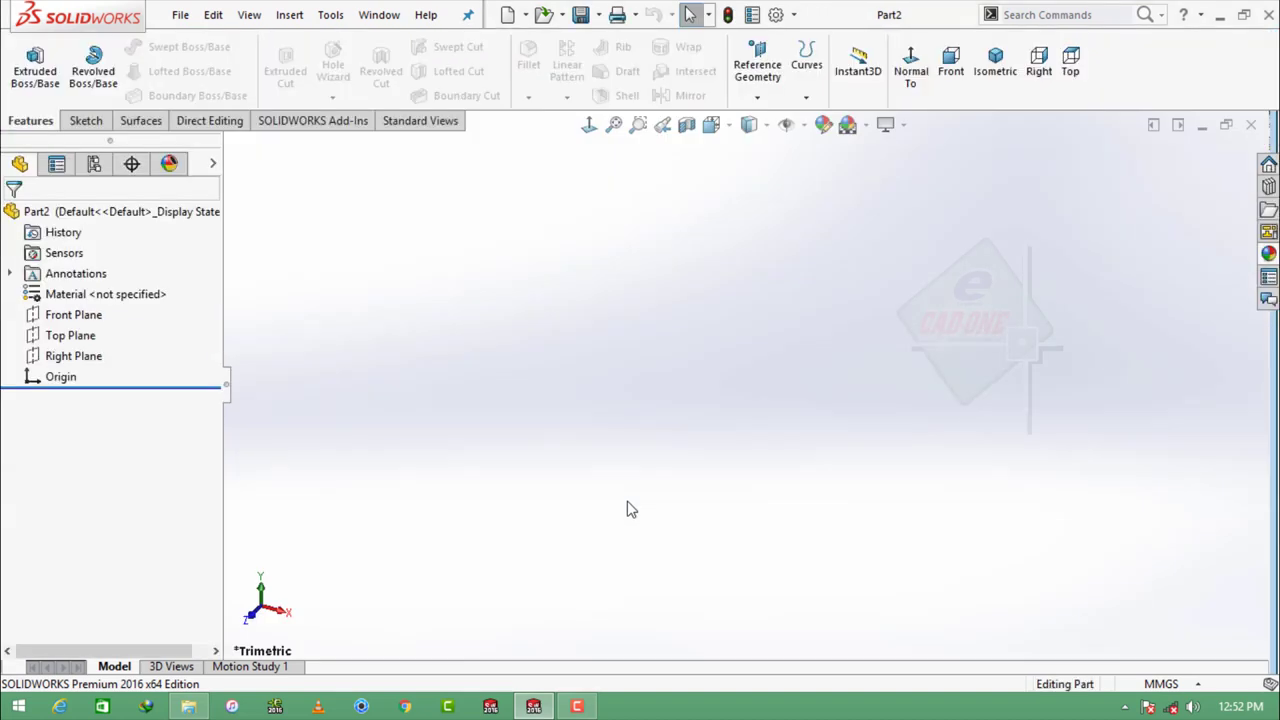
pyautogui.click(108, 358)
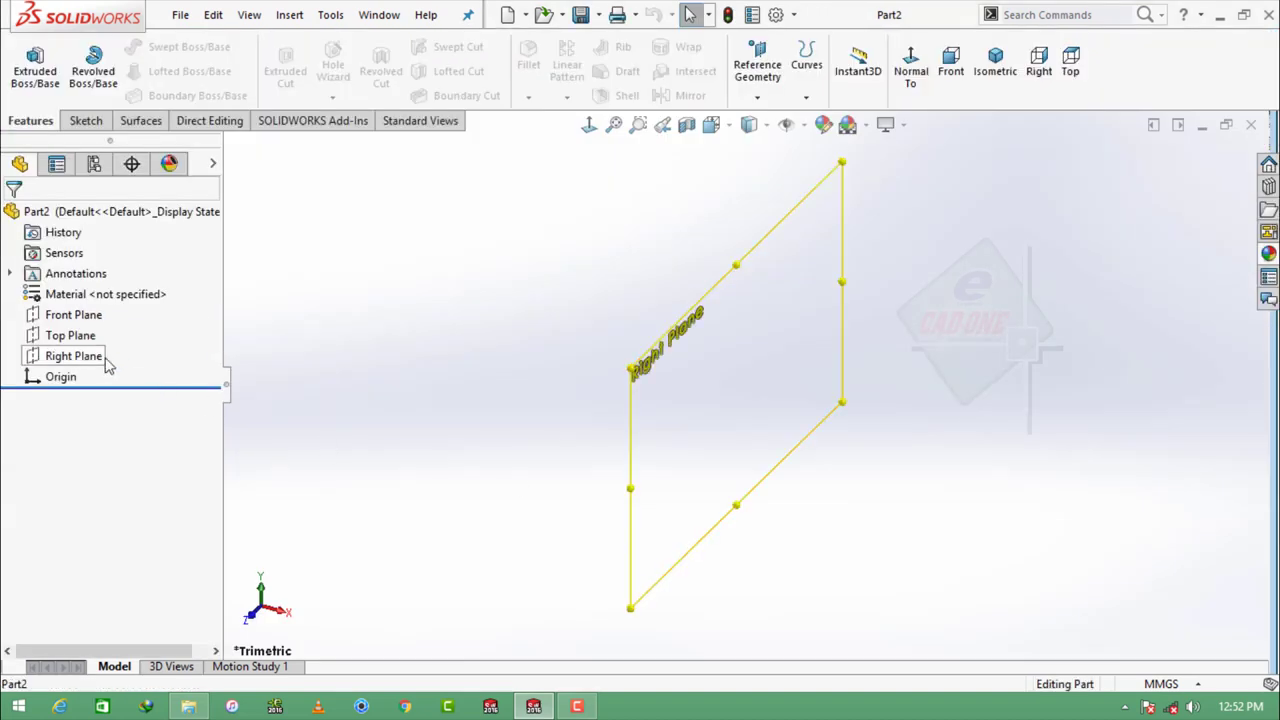
pyautogui.click(126, 332)
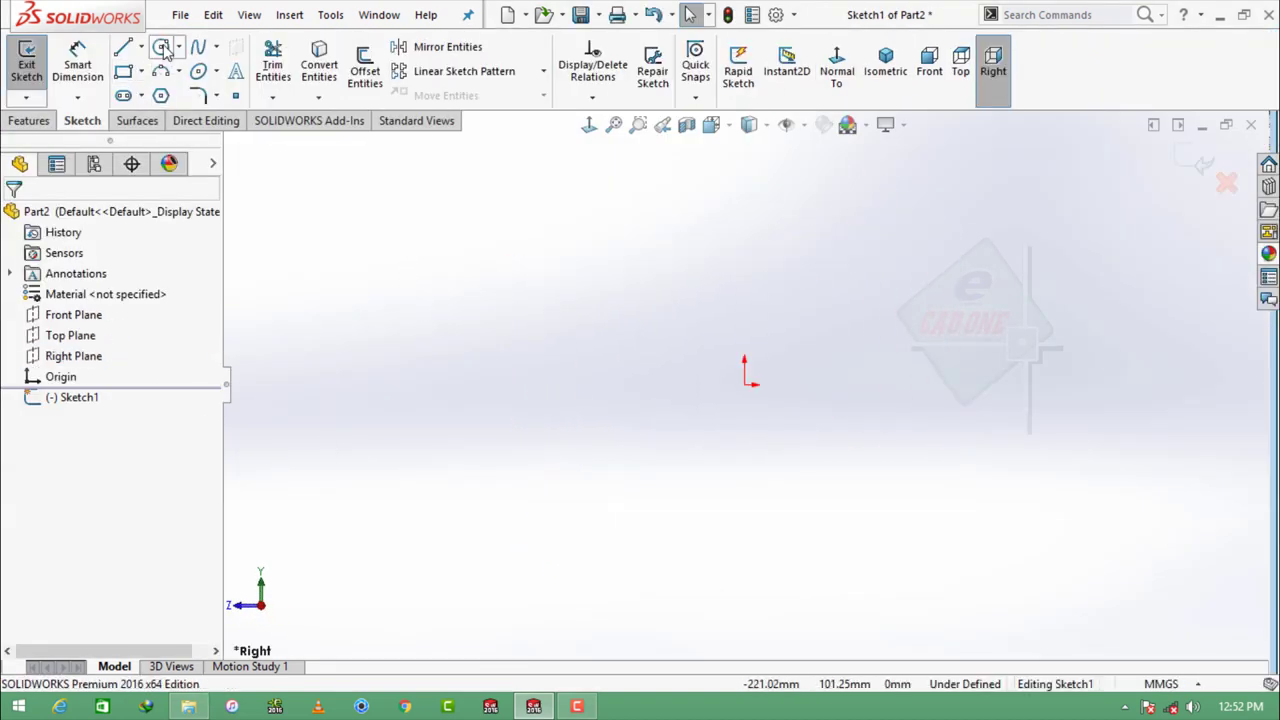
# Step: Draw an origin-centred circle and dimension its diameter to 3.175 mm
pyautogui.click(163, 49)
pyautogui.moveTo(745, 384); pyautogui.dragTo(672, 340)
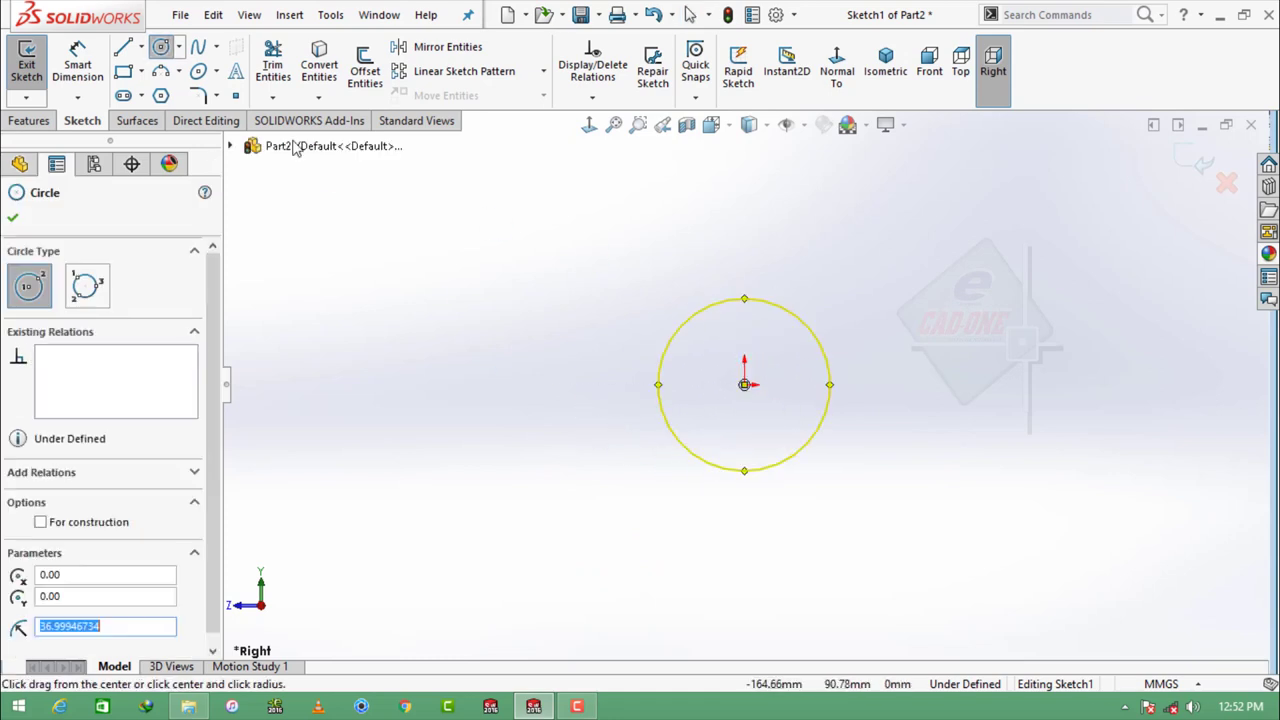
pyautogui.click(78, 65)
pyautogui.click(686, 354)
pyautogui.click(610, 405)
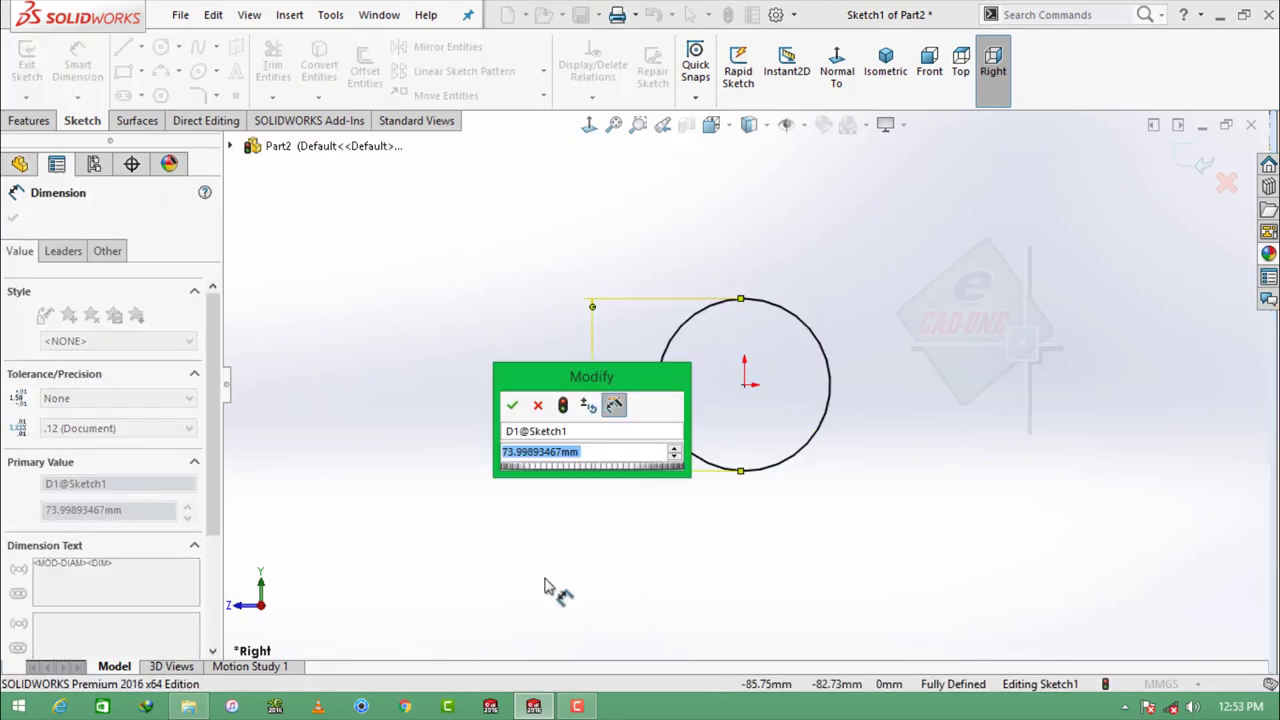
pyautogui.write('3.175')
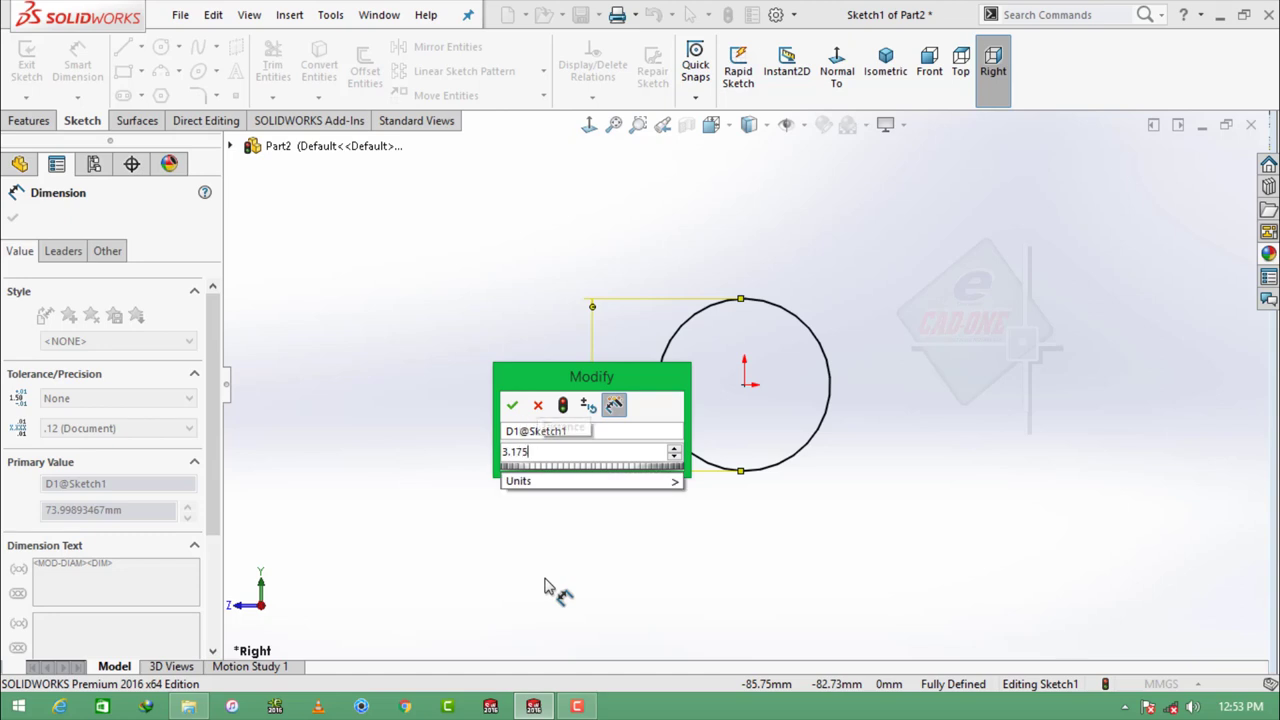
pyautogui.press('Return')
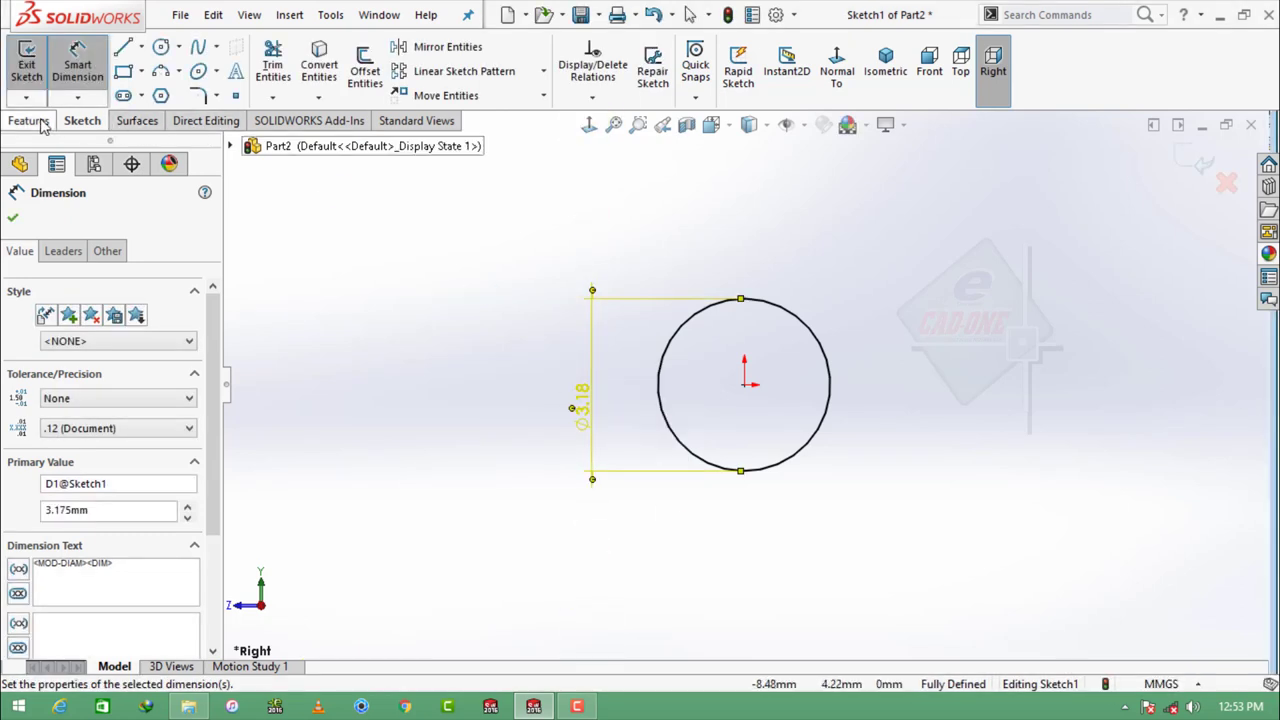
pyautogui.click(30, 120)
# Step: Extrude the circle Mid Plane to 8.509 mm
pyautogui.click(36, 84)
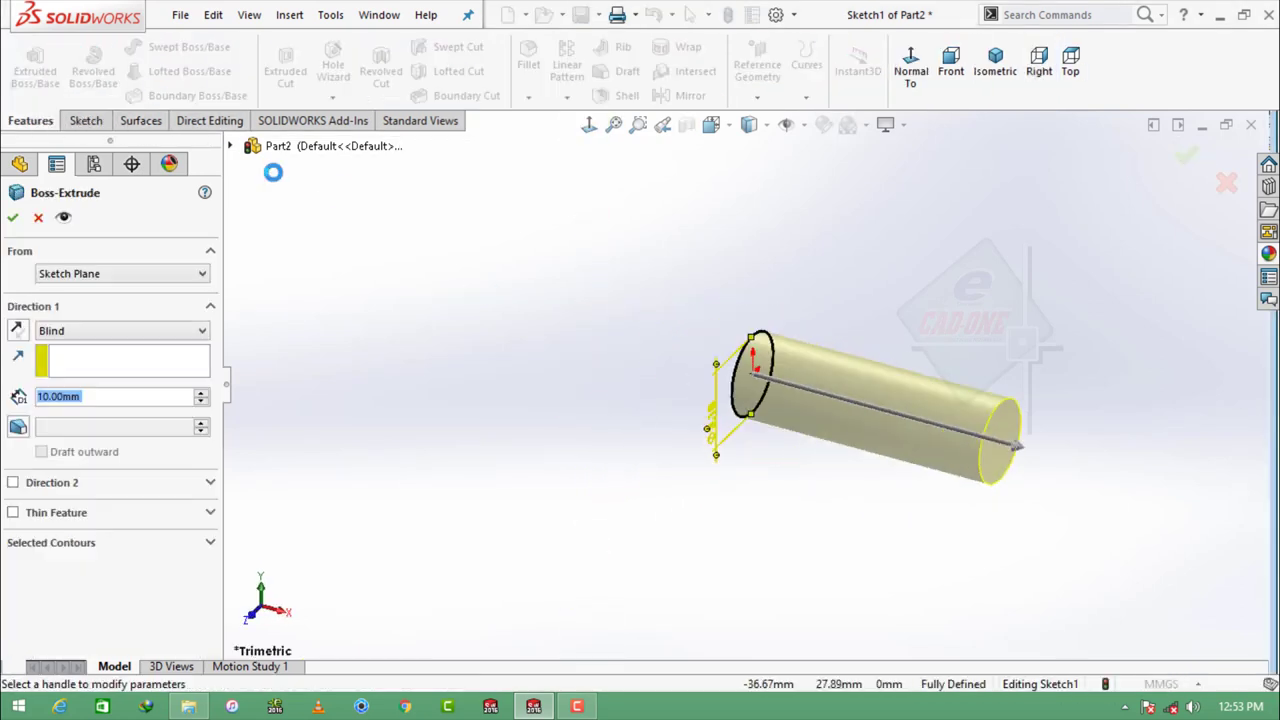
pyautogui.click(120, 331)
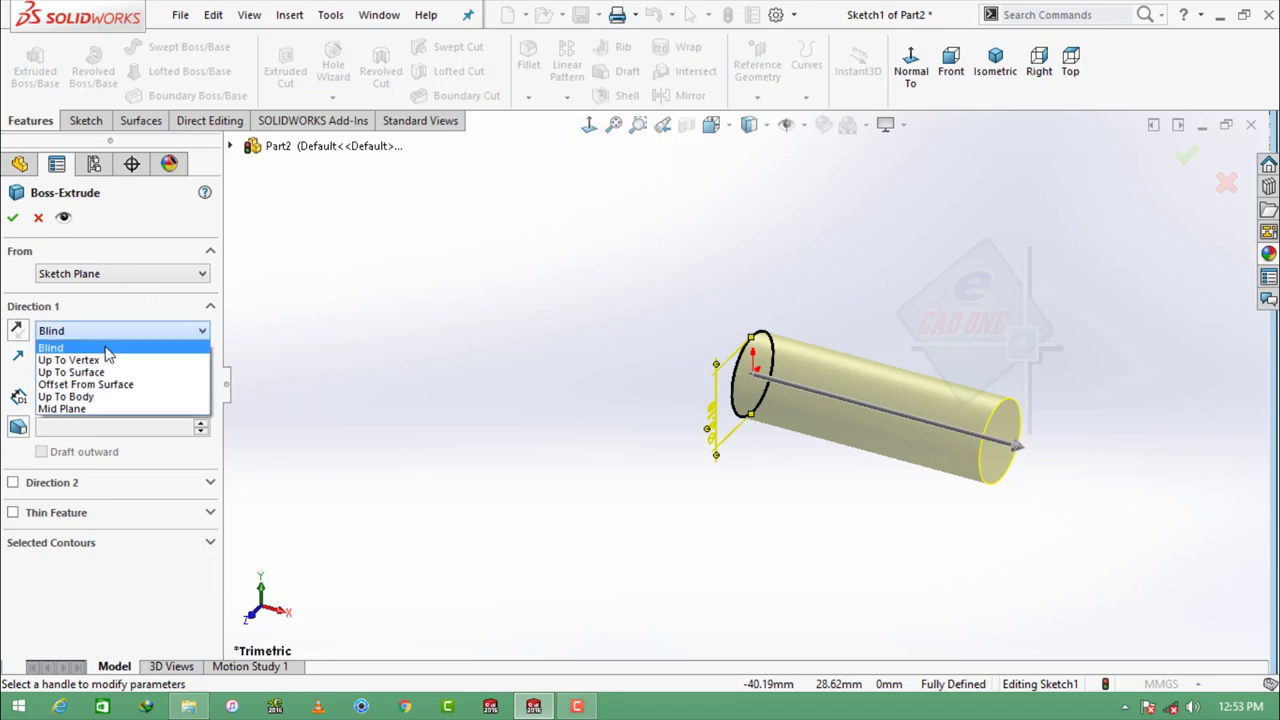
pyautogui.click(90, 408)
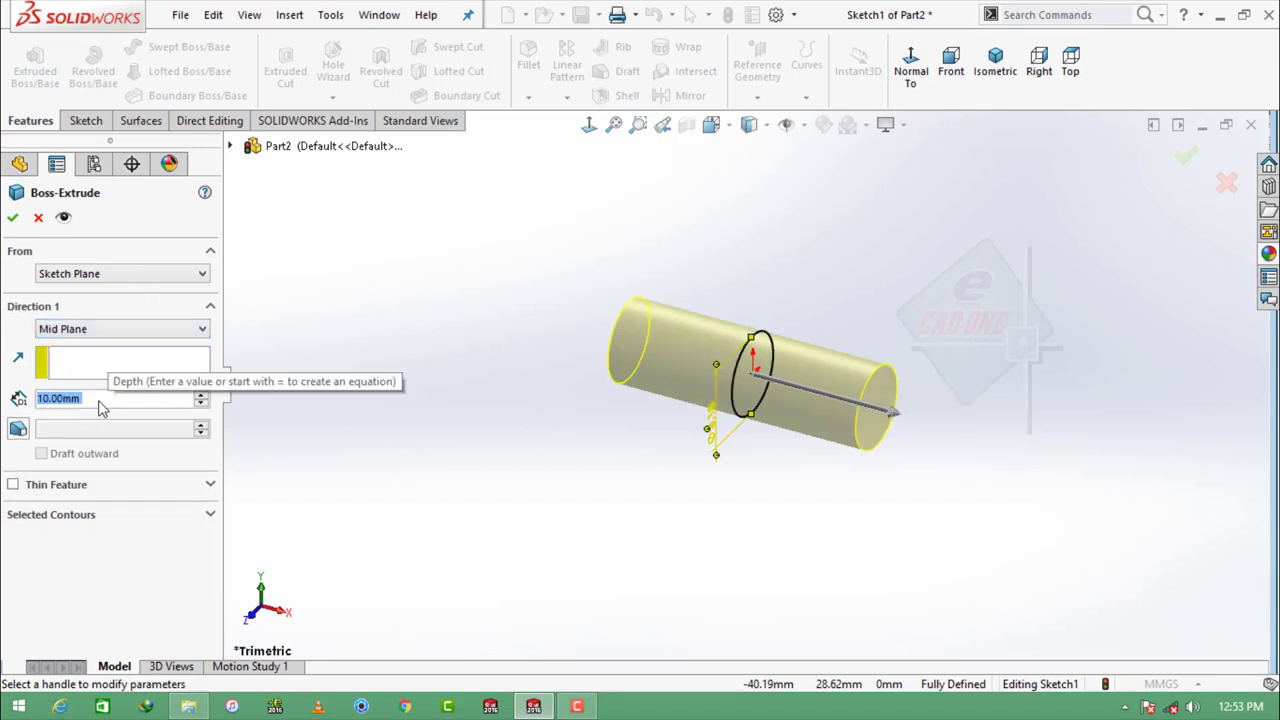
pyautogui.write('8.5090')
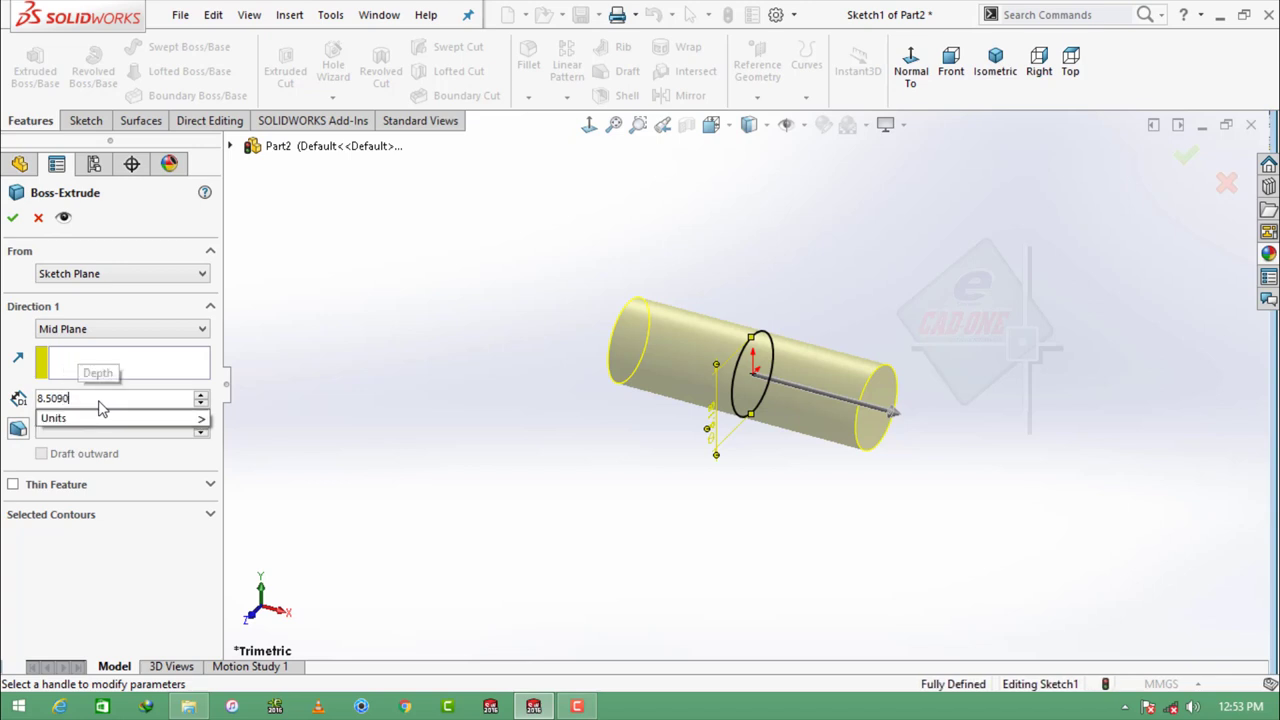
pyautogui.press('Return')
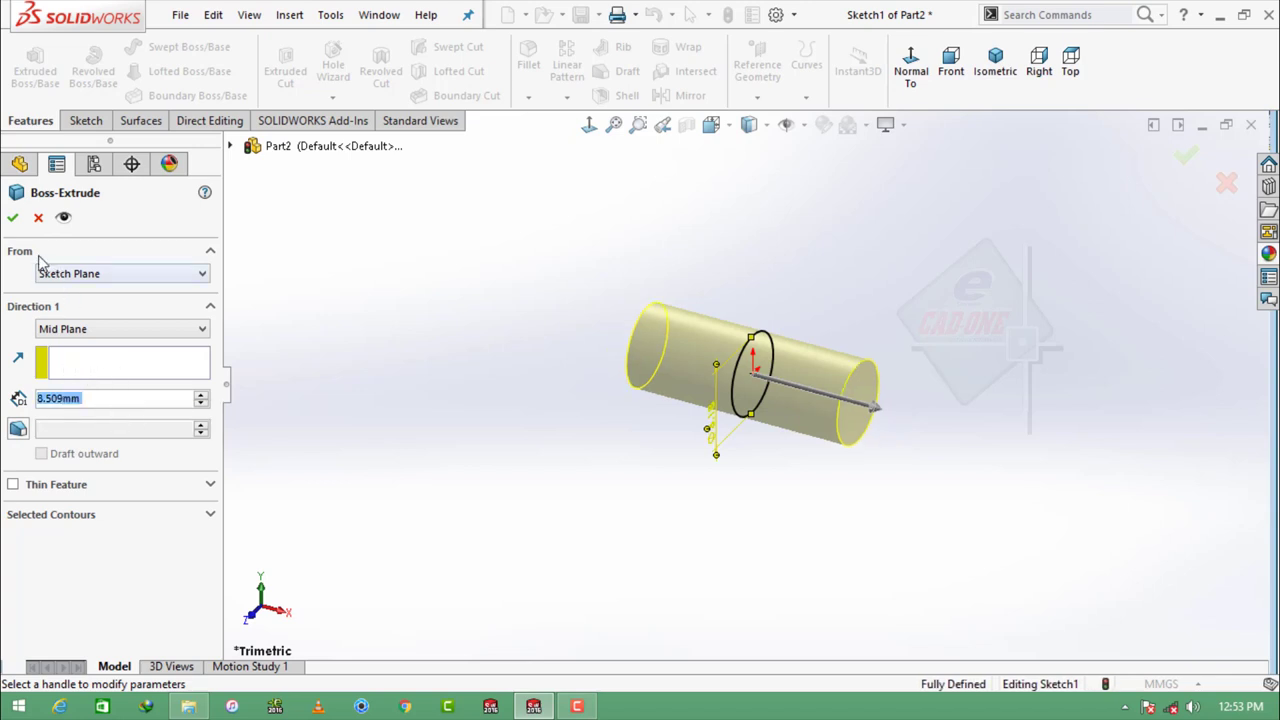
pyautogui.click(13, 217)
# Step: Apply the satin finish stainless steel appearance to the cylinder
pyautogui.click(1269, 256)
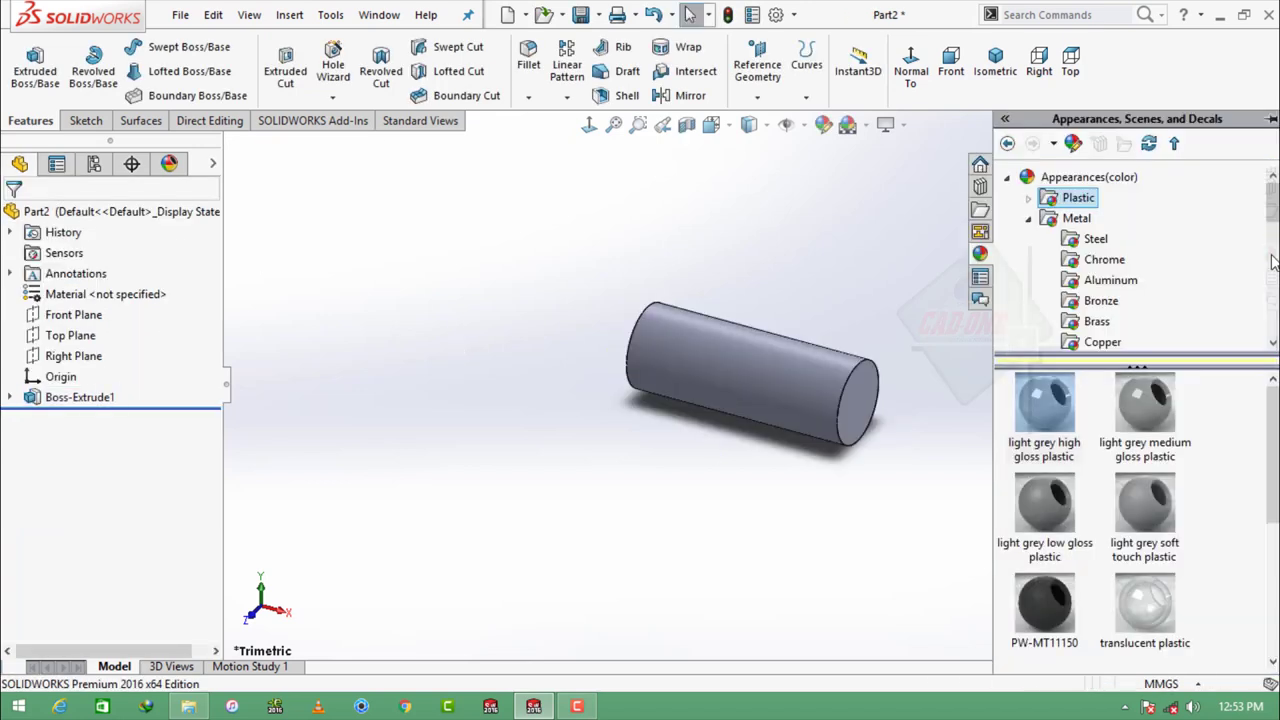
pyautogui.click(1090, 239)
pyautogui.doubleClick(1044, 505)
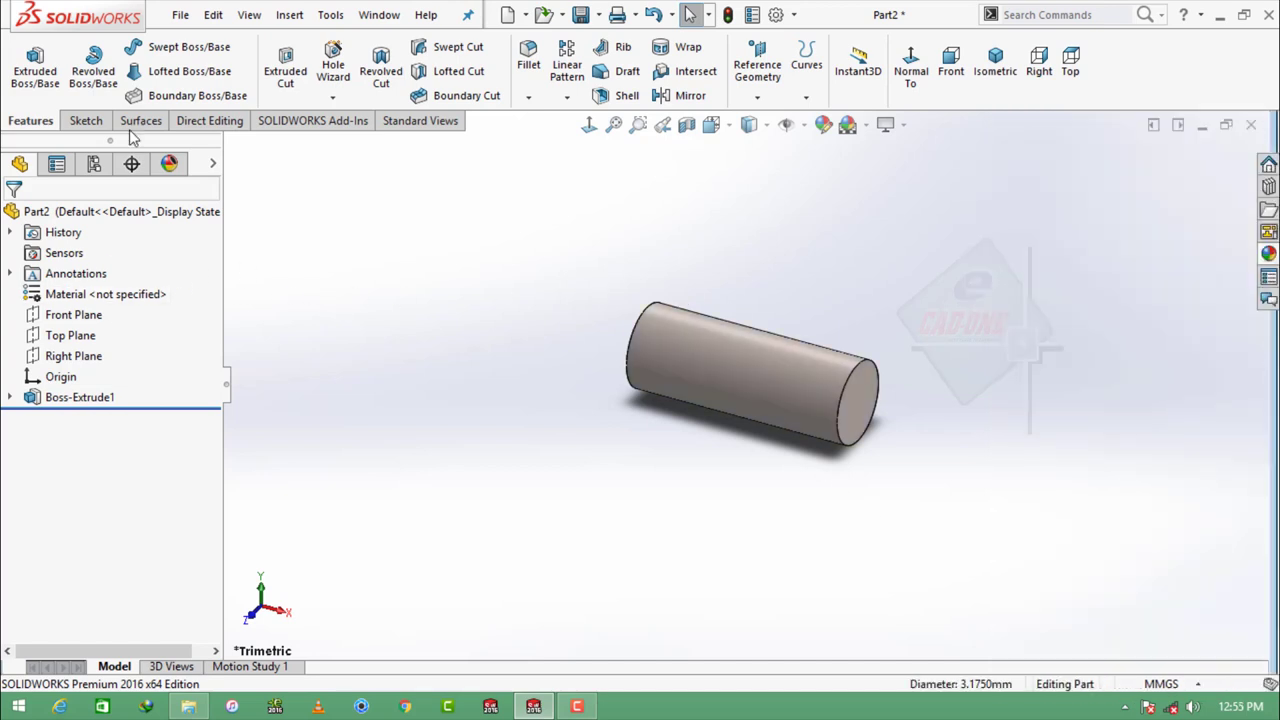
# Step: Chamfer both cylinder end edges by 0.0762 mm
pyautogui.click(528, 97)
pyautogui.click(543, 140)
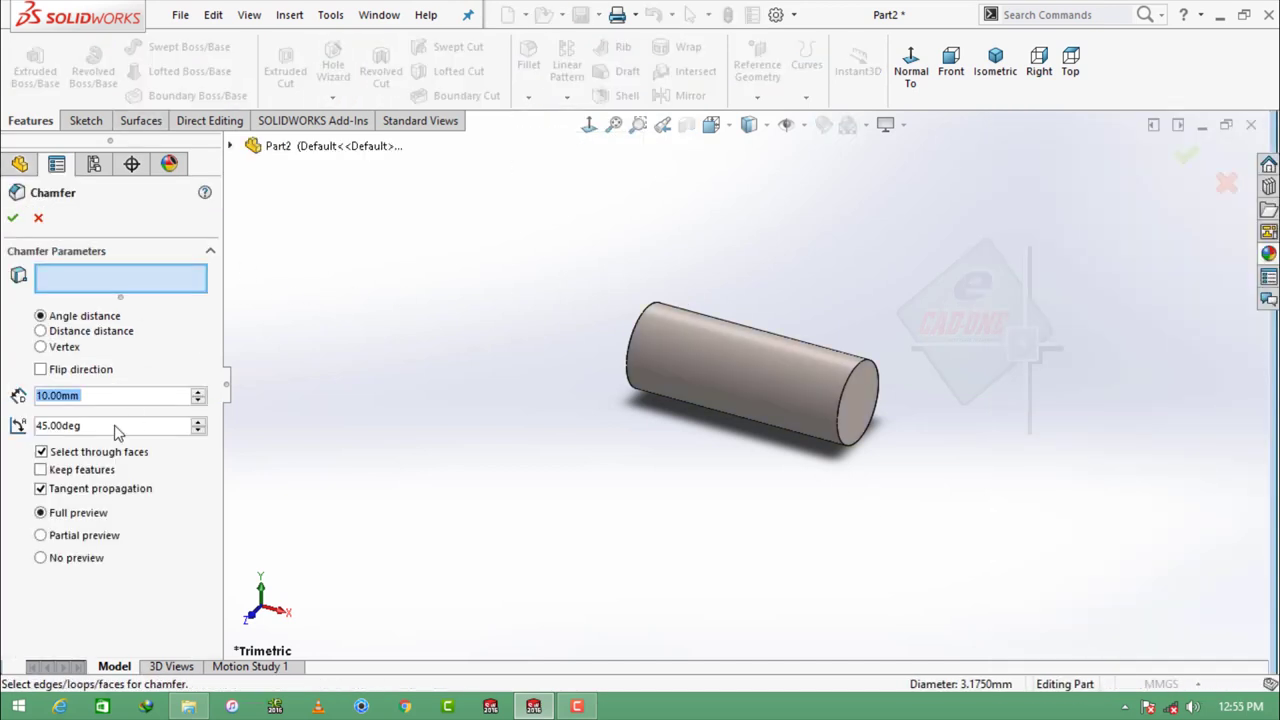
pyautogui.write('0.0762')
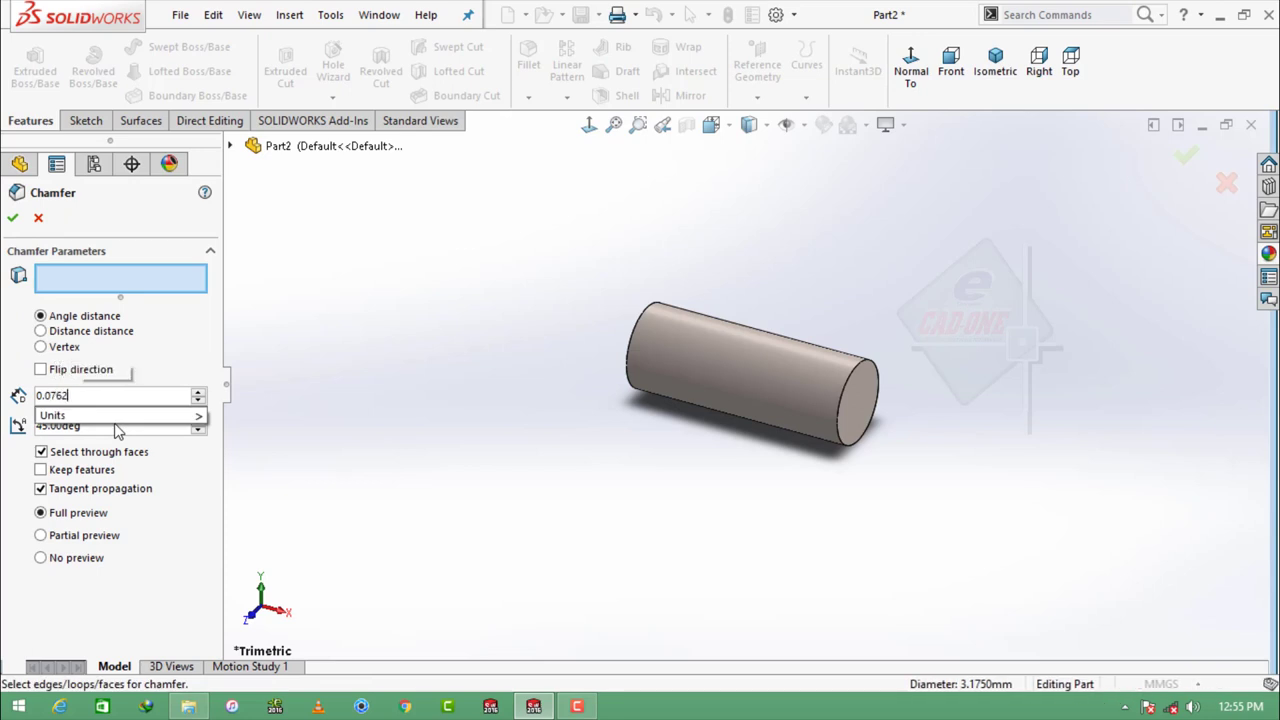
pyautogui.press('Return')
pyautogui.click(632, 352)
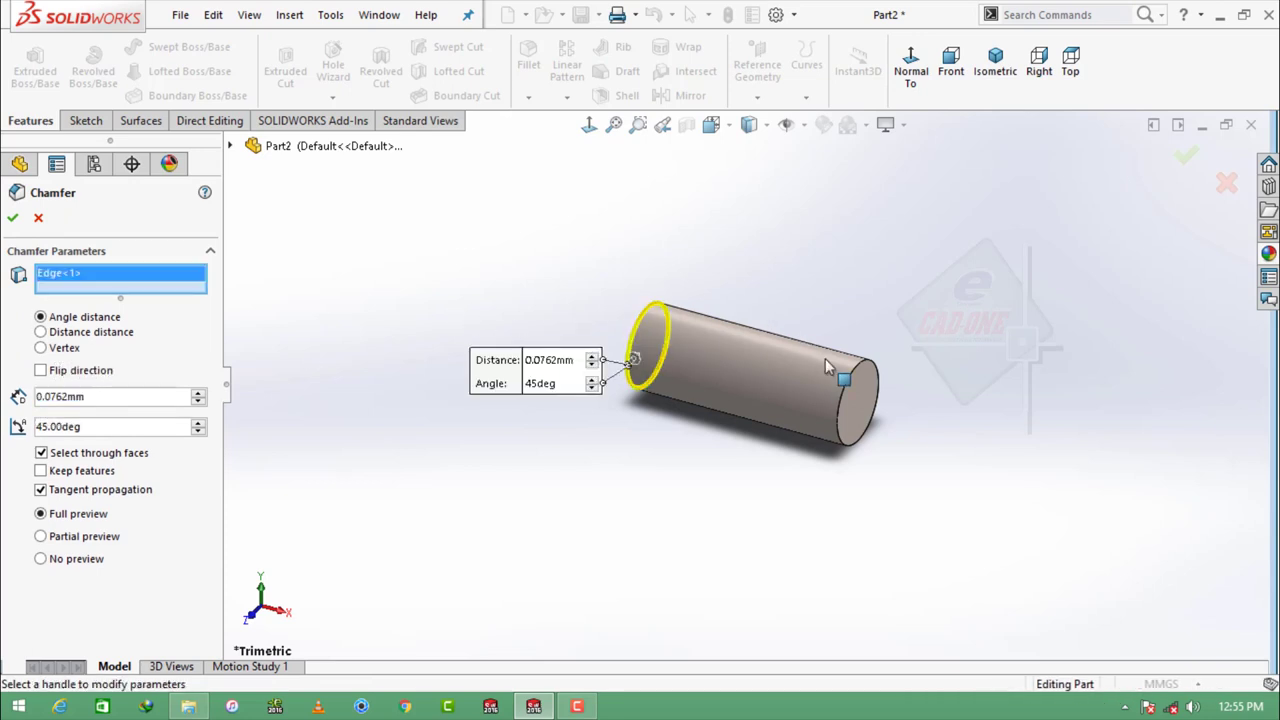
pyautogui.click(851, 383)
pyautogui.click(13, 218)
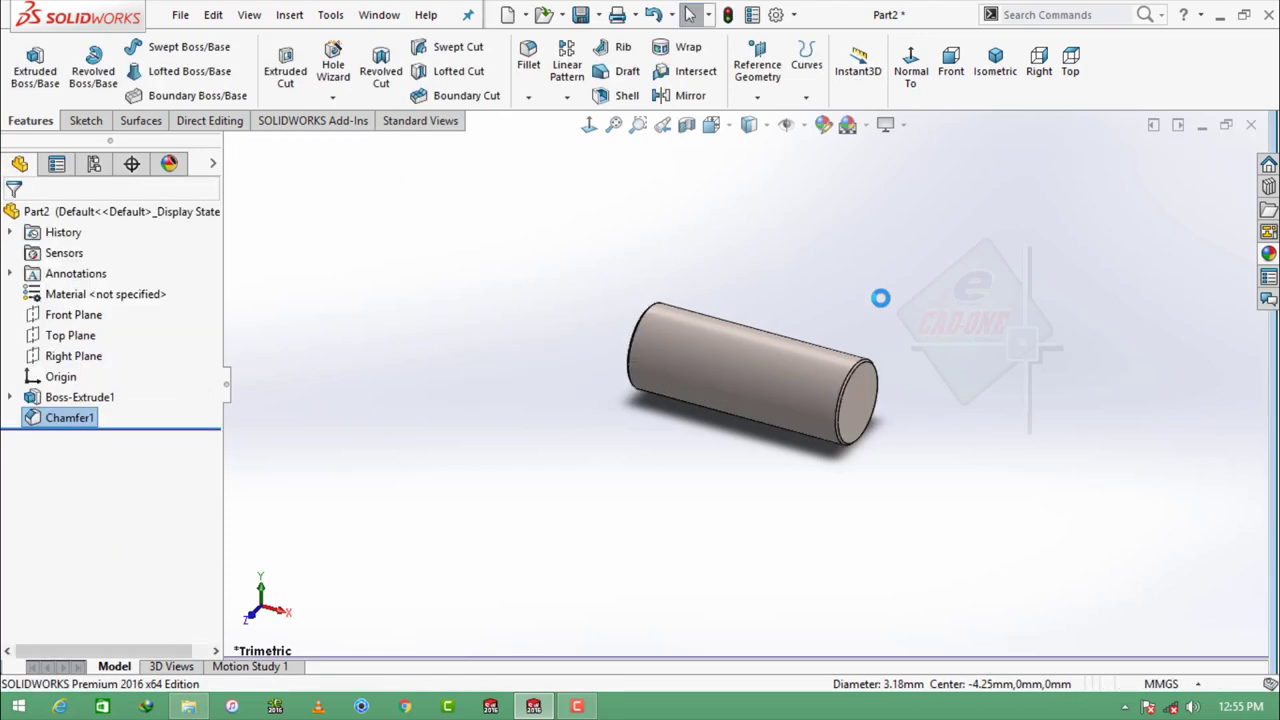
# Step: Apply polished steel to the cylinder and view its end face
pyautogui.click(1268, 254)
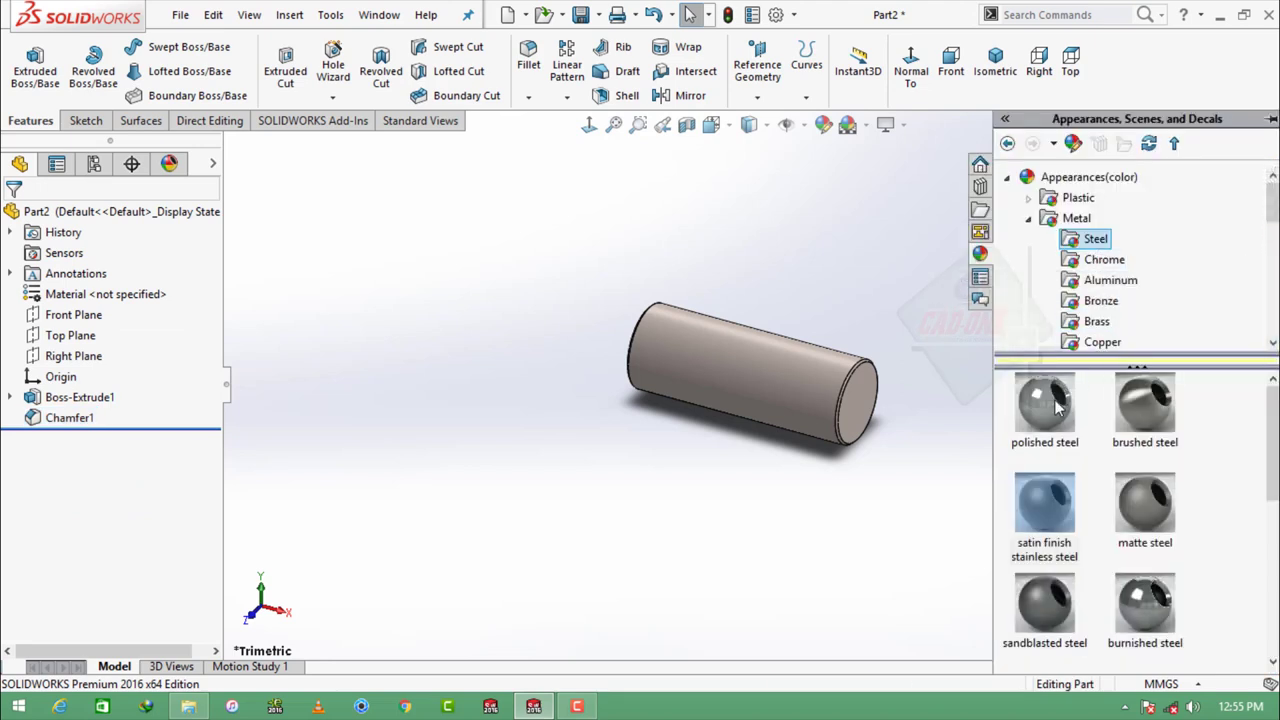
pyautogui.moveTo(1045, 400); pyautogui.dragTo(800, 400)
pyautogui.moveTo(823, 435)
pyautogui.mouseDown(button='middle')
pyautogui.moveTo(598, 372)
pyautogui.moveTo(729, 349)
pyautogui.moveTo(880, 451)
pyautogui.mouseUp(button='middle')
# Step: Save the part as GEAR POST, close it, and start a new document
pyautogui.hotkey('ctrl', 's')
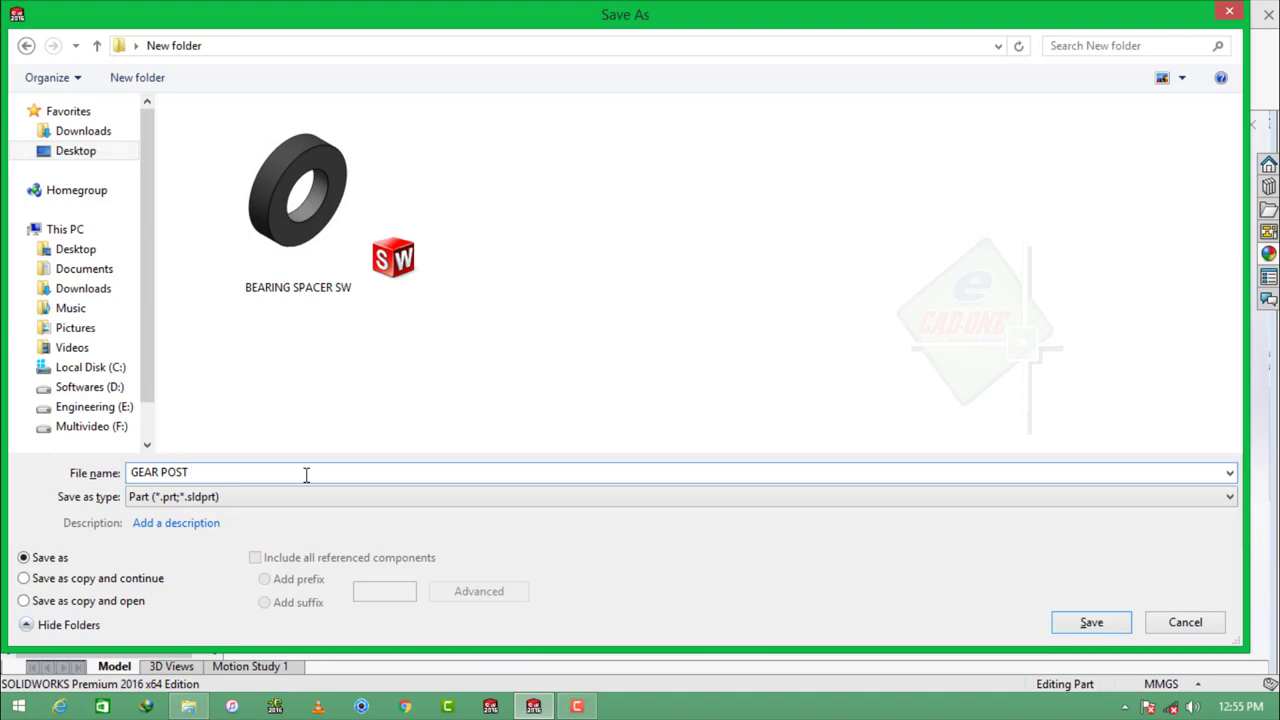
pyautogui.click(1093, 624)
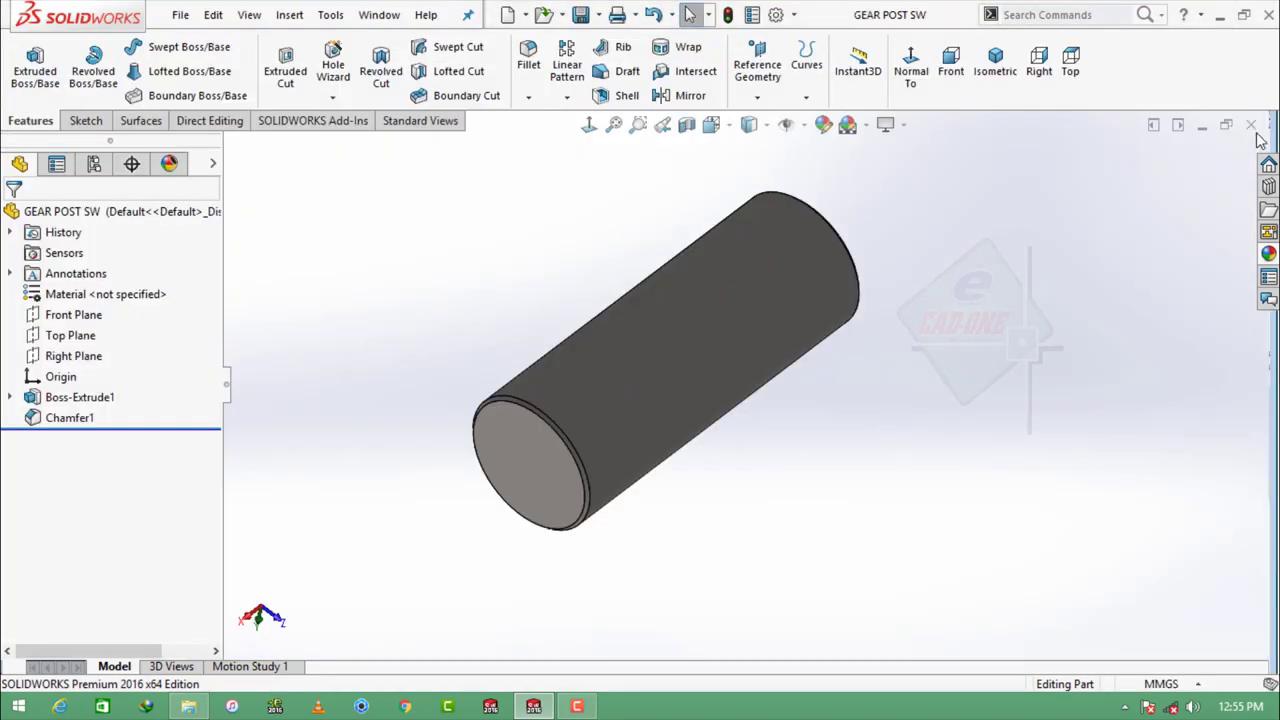
pyautogui.hotkey('ctrl', 'w')
pyautogui.click(180, 15)
pyautogui.click(205, 45)
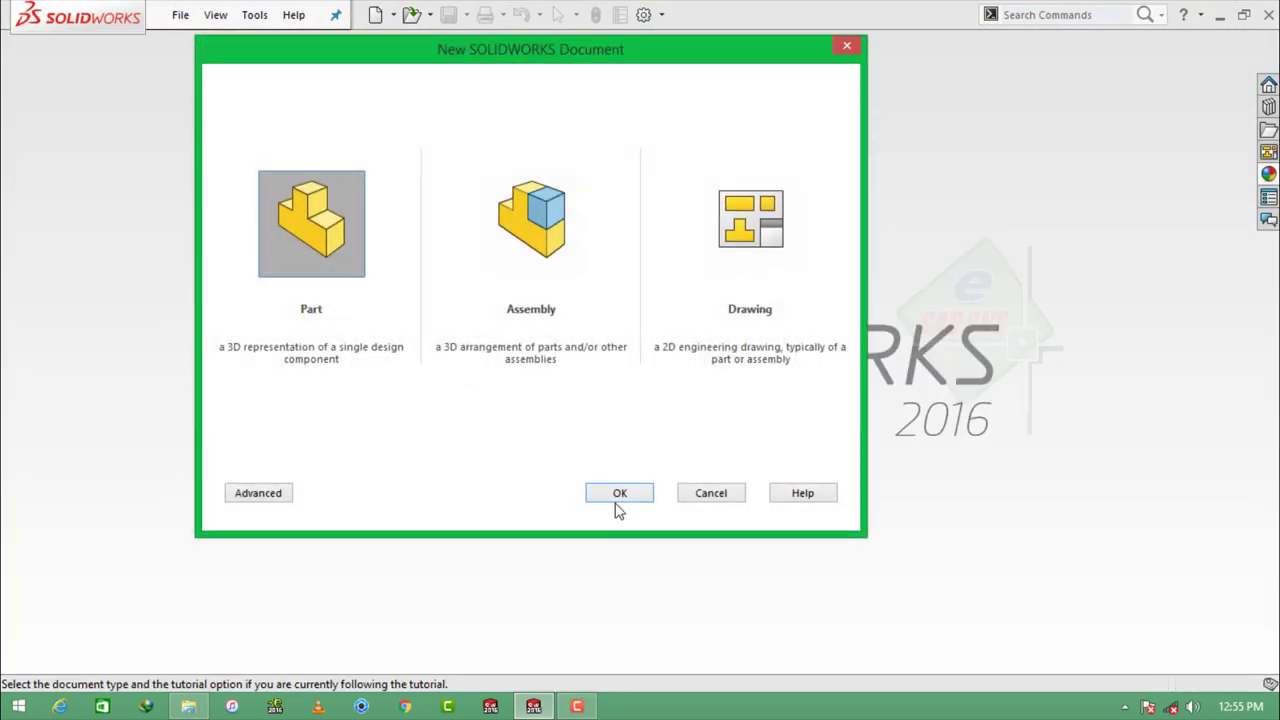
# Step: Create a new part and draw a circle on the Front Plane above the origin
pyautogui.click(612, 497)
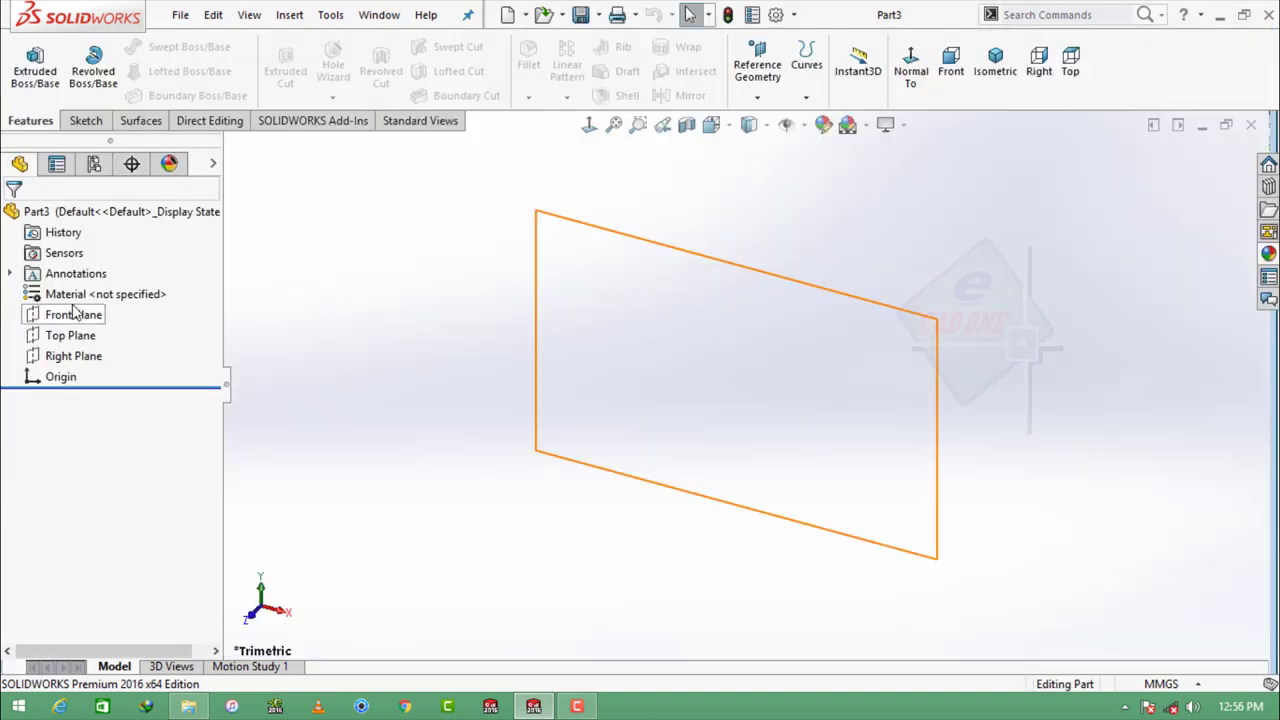
pyautogui.click(75, 312)
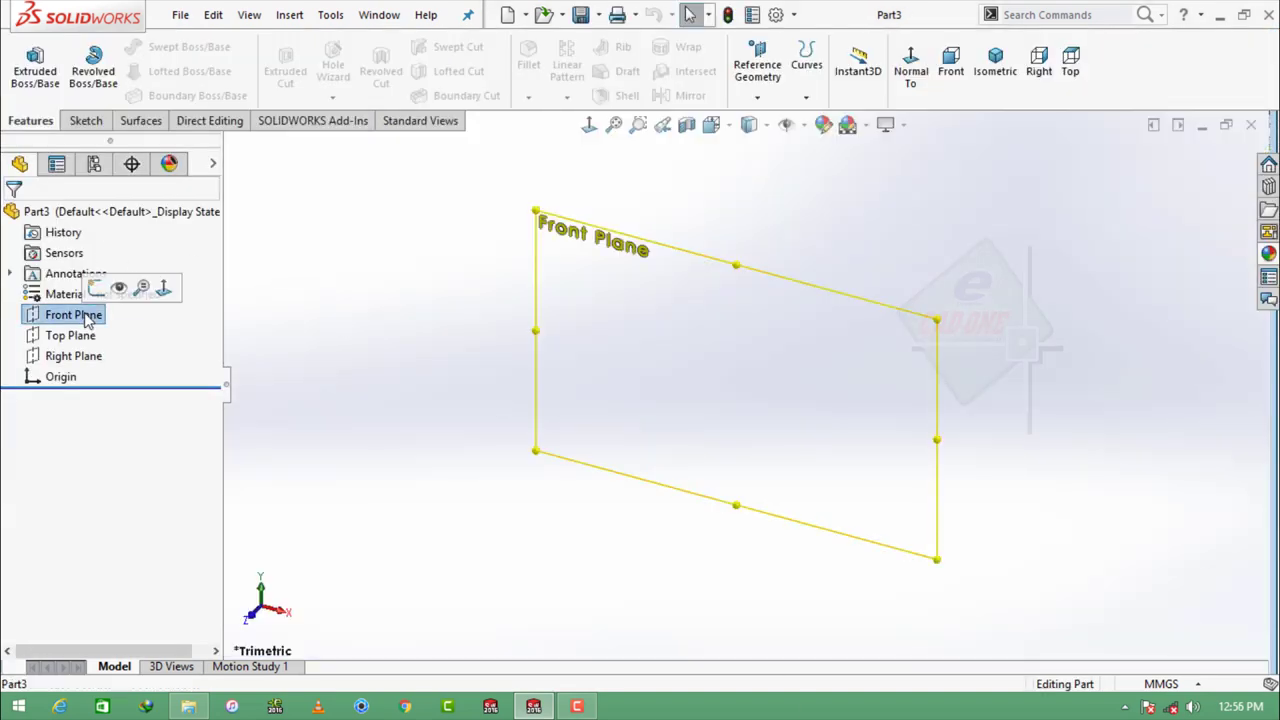
pyautogui.click(126, 289)
pyautogui.click(161, 47)
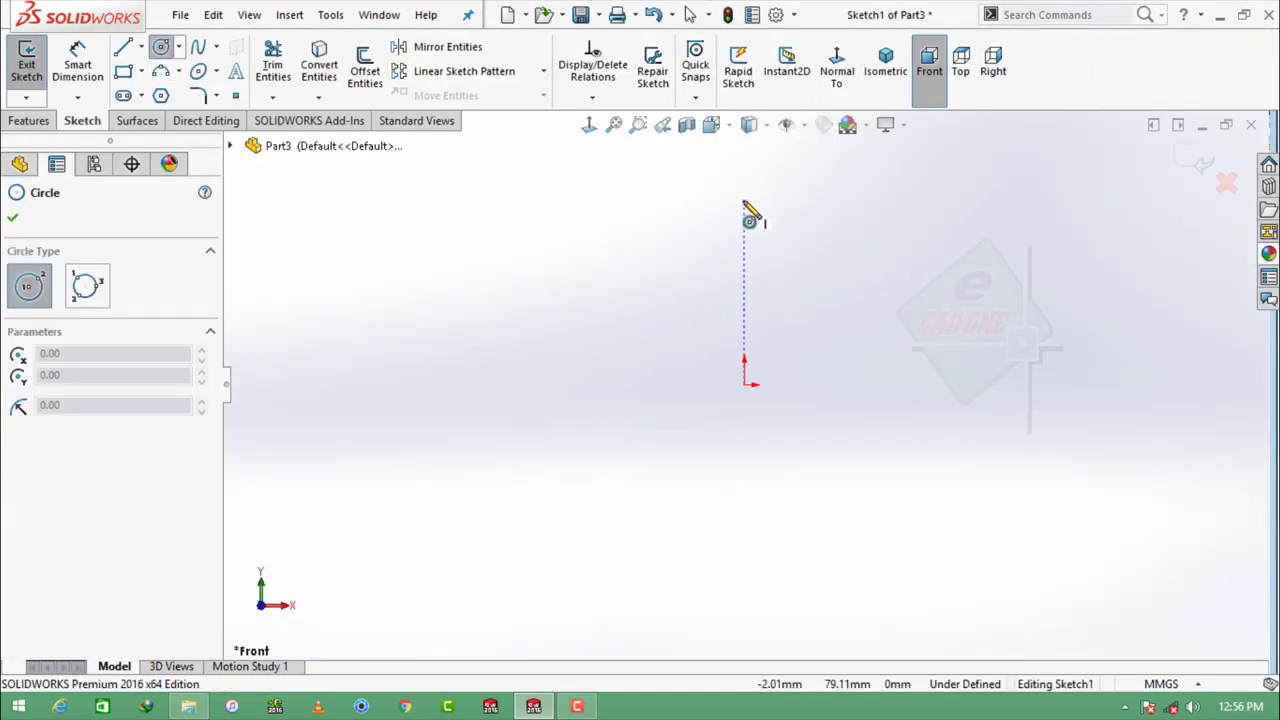
pyautogui.click(744, 200)
pyautogui.click(768, 232)
# Step: Dimension the circle to 1.5875 mm diameter, centred 2.38 mm above the origin
pyautogui.click(88, 62)
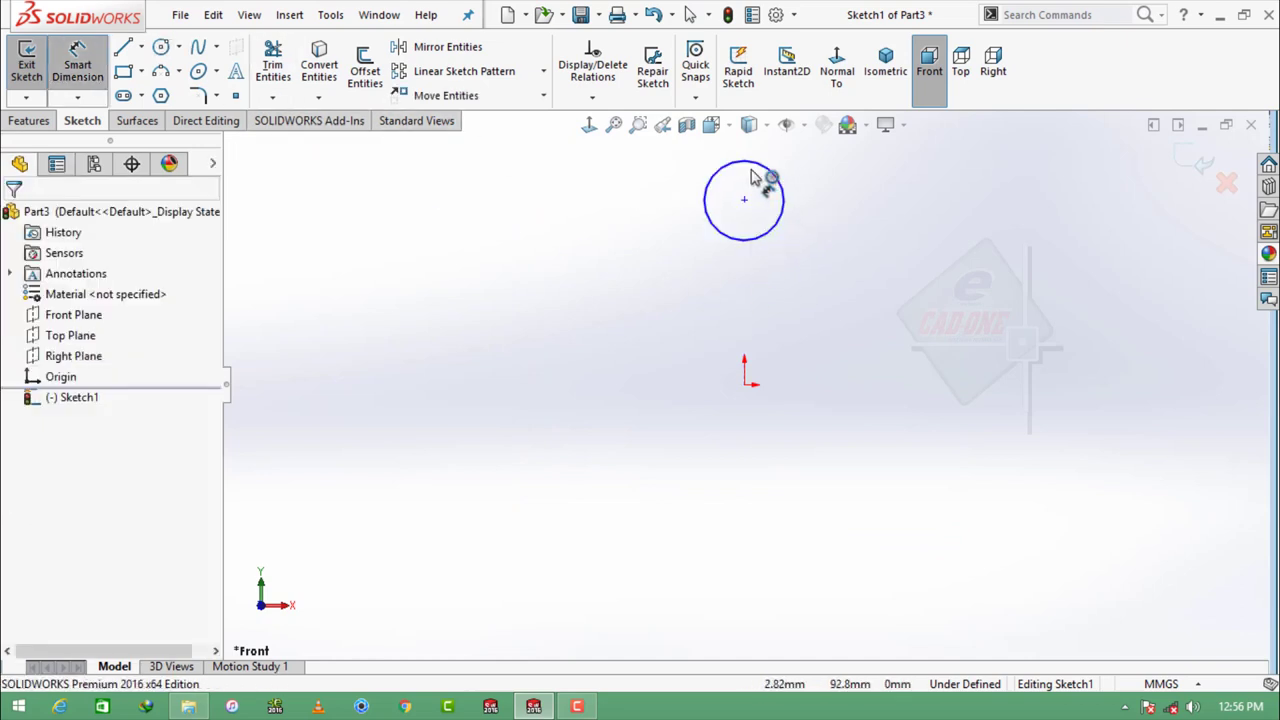
pyautogui.click(770, 175)
pyautogui.click(655, 200)
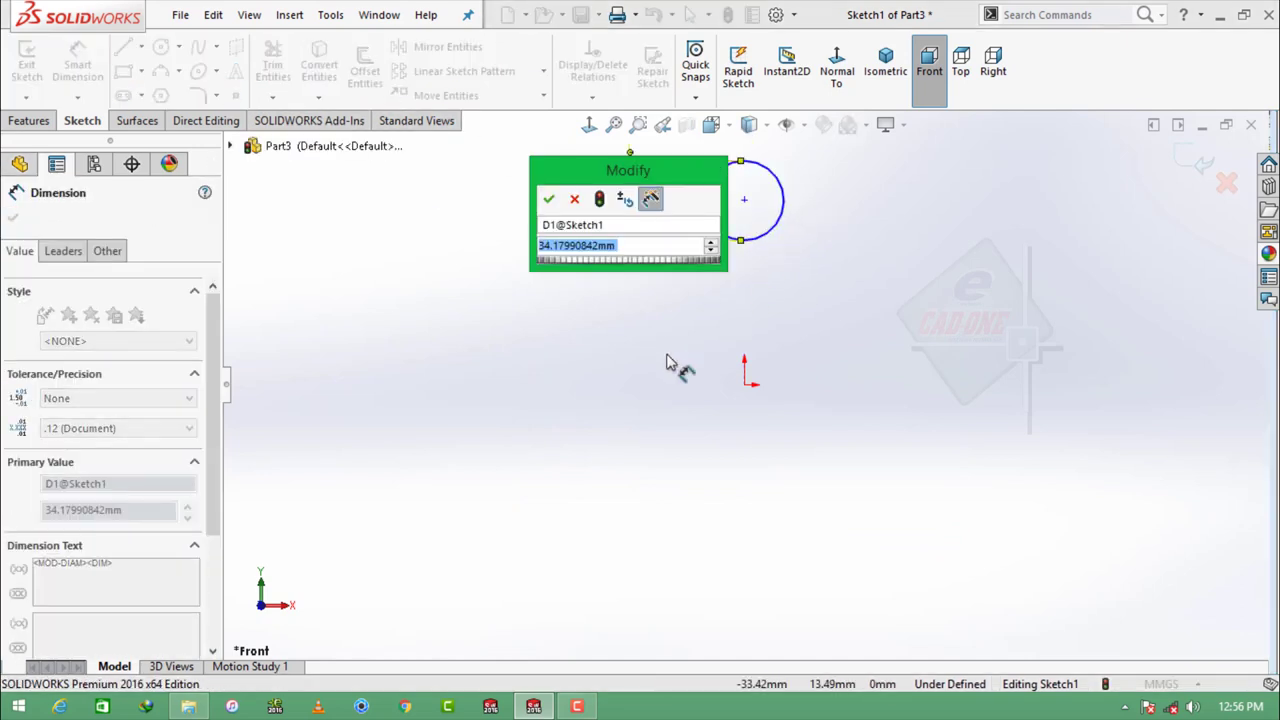
pyautogui.write('1')
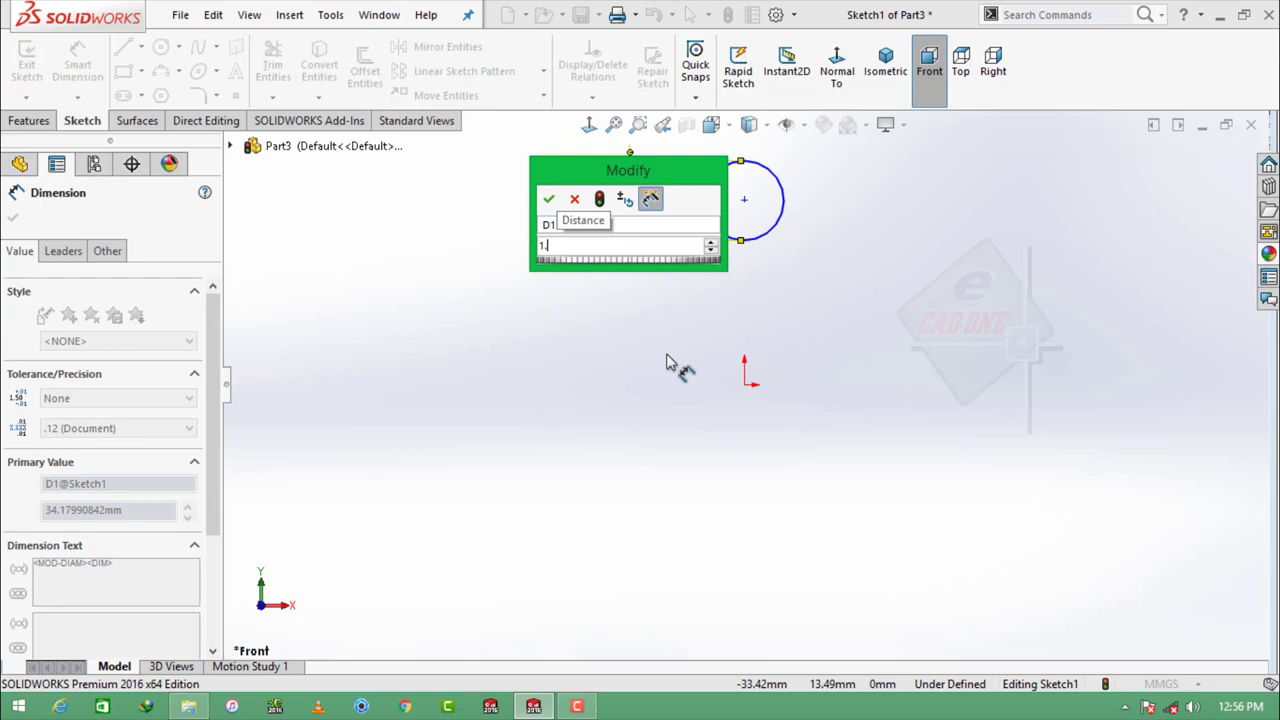
pyautogui.write('.5875')
pyautogui.press('Return')
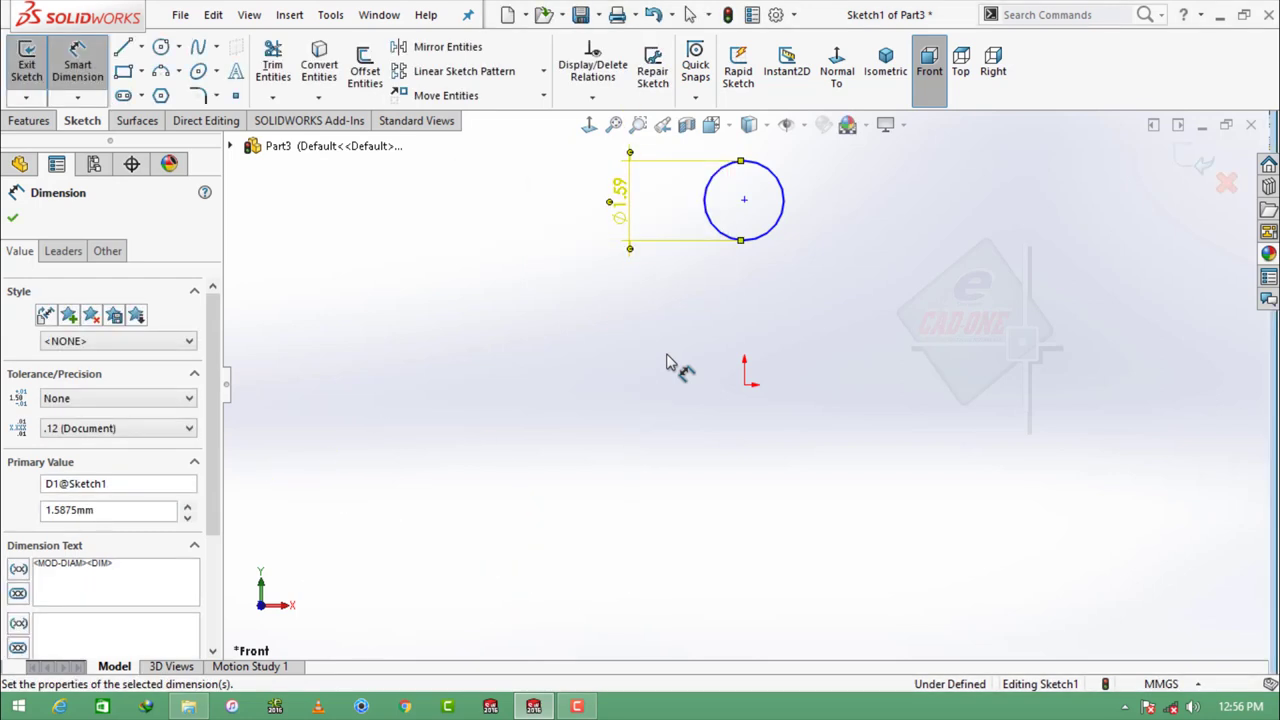
pyautogui.click(744, 200)
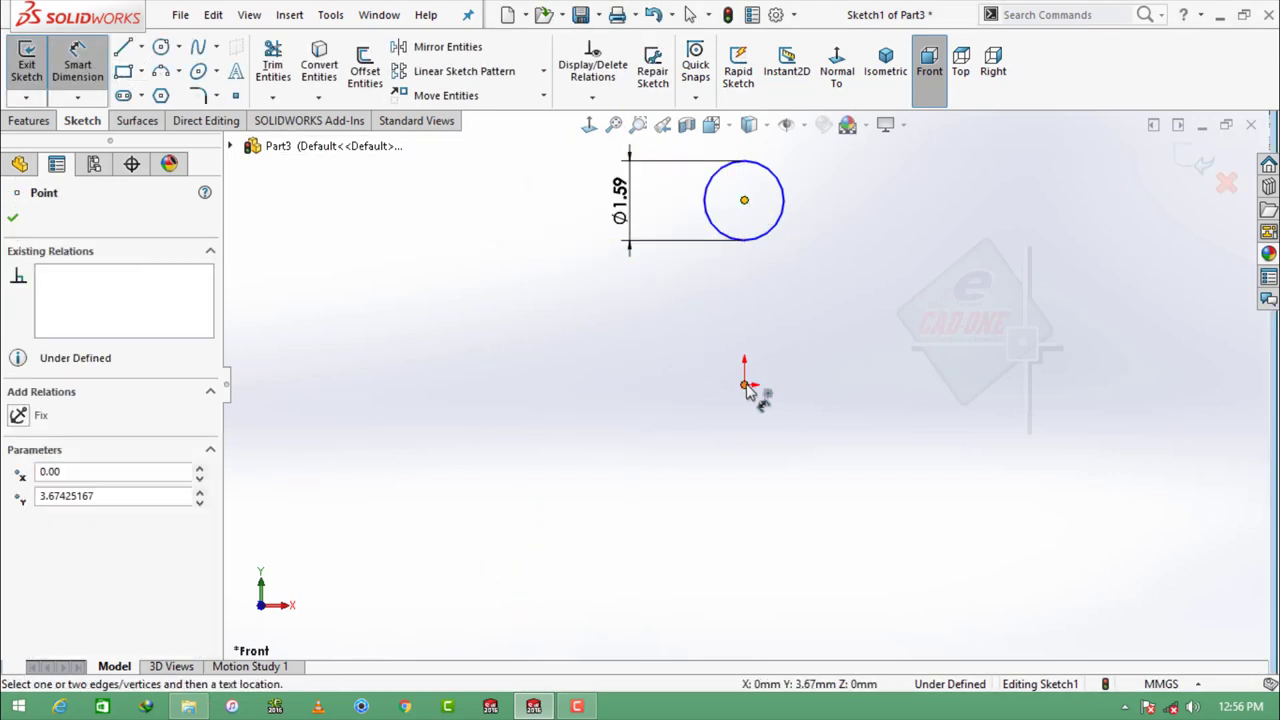
pyautogui.click(744, 384)
pyautogui.click(547, 312)
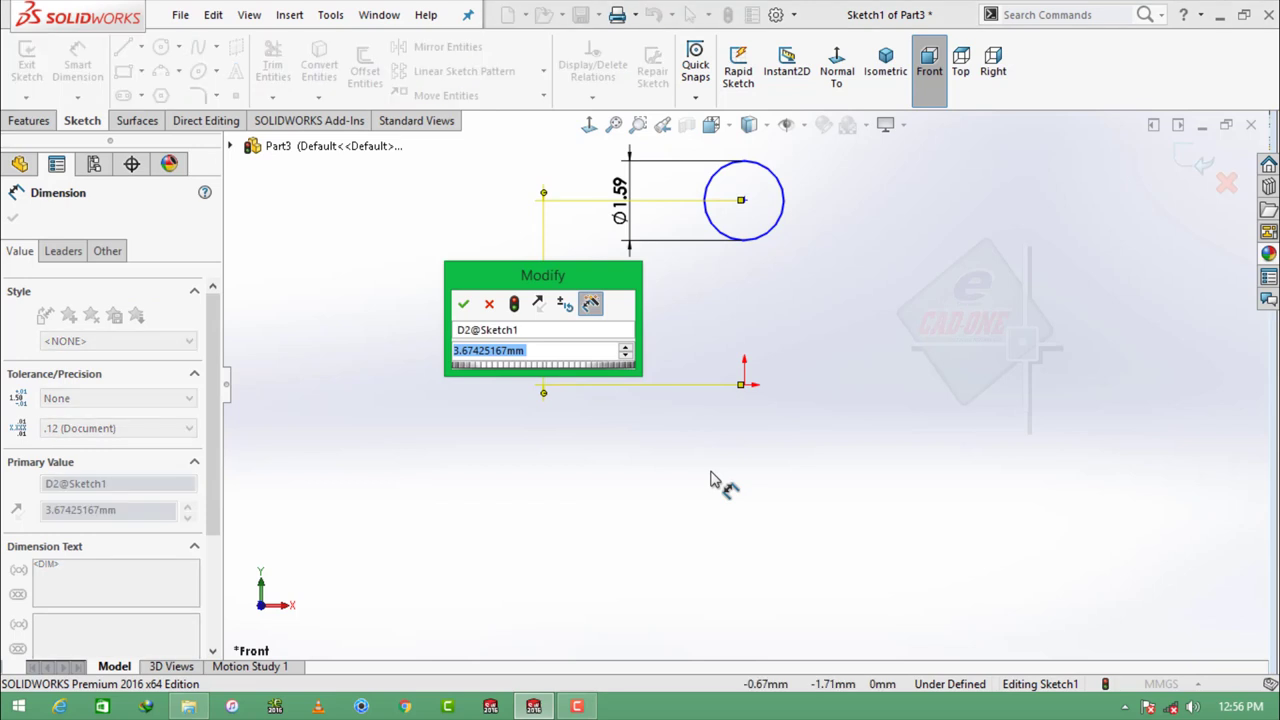
pyautogui.write('2.3813')
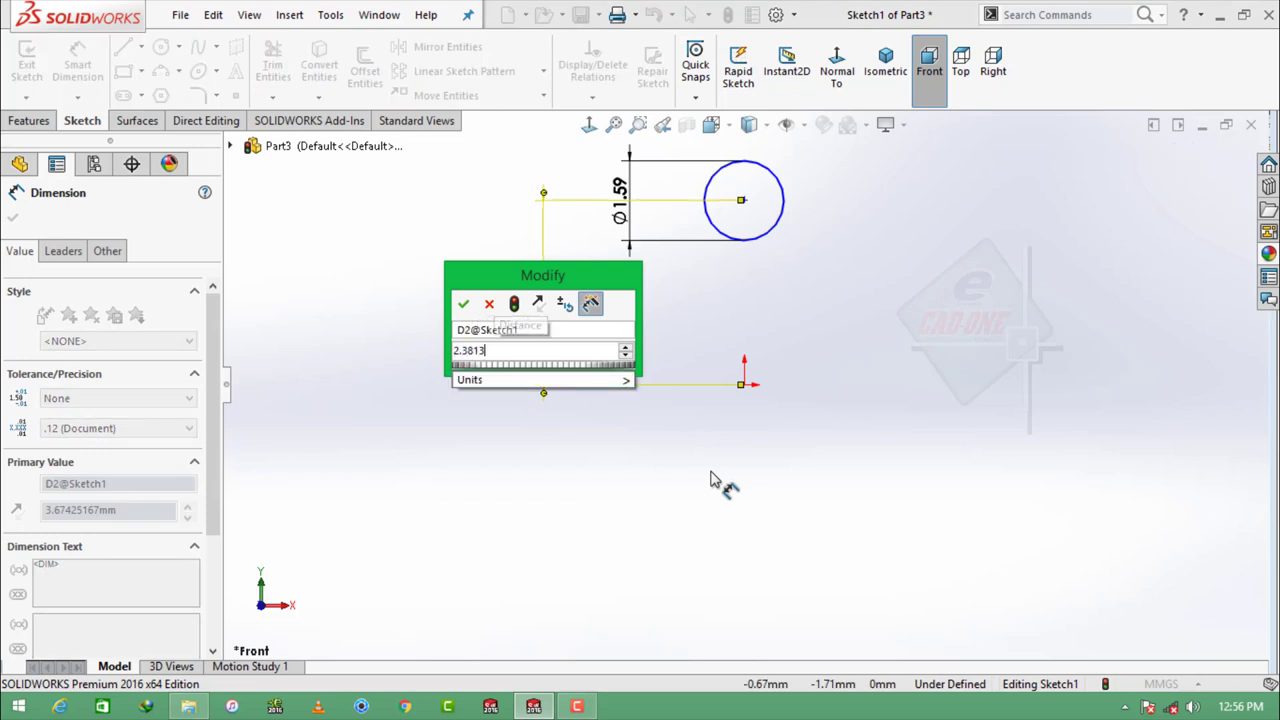
pyautogui.press('Return')
pyautogui.press('Escape')
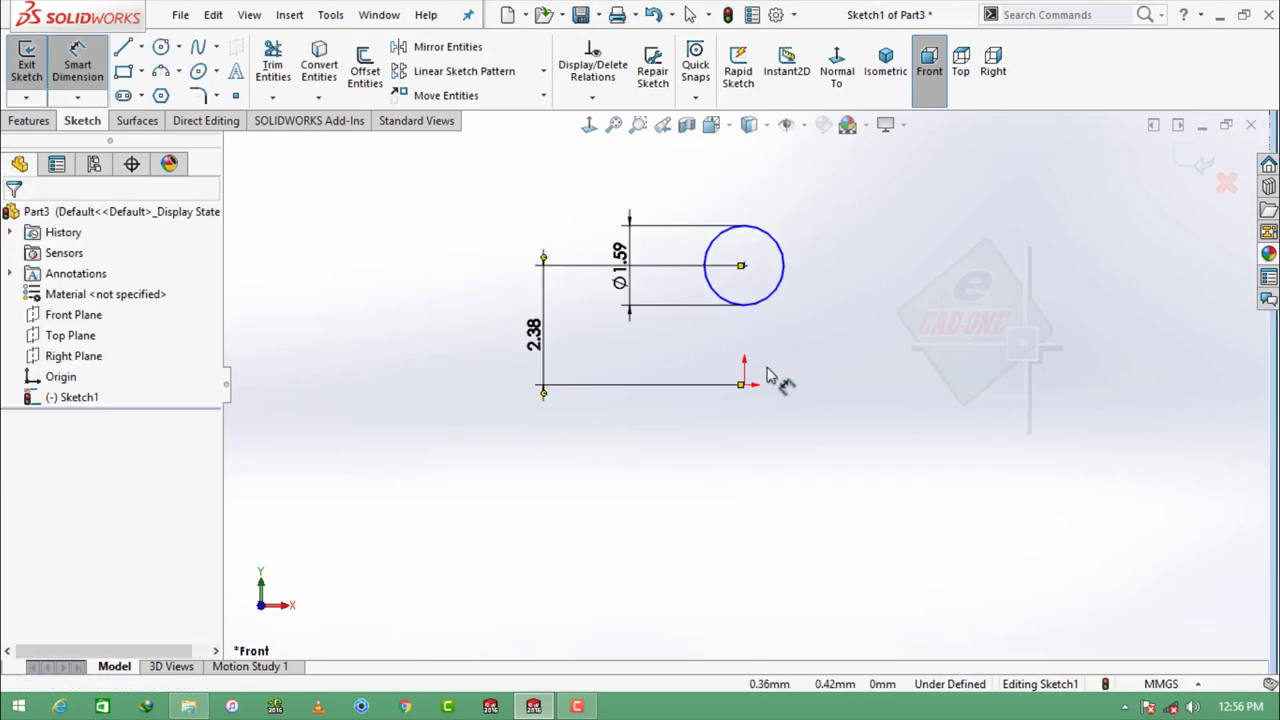
pyautogui.click(178, 47)
# Step: Draw a horizontal centerline from the origin to the right
pyautogui.click(141, 47)
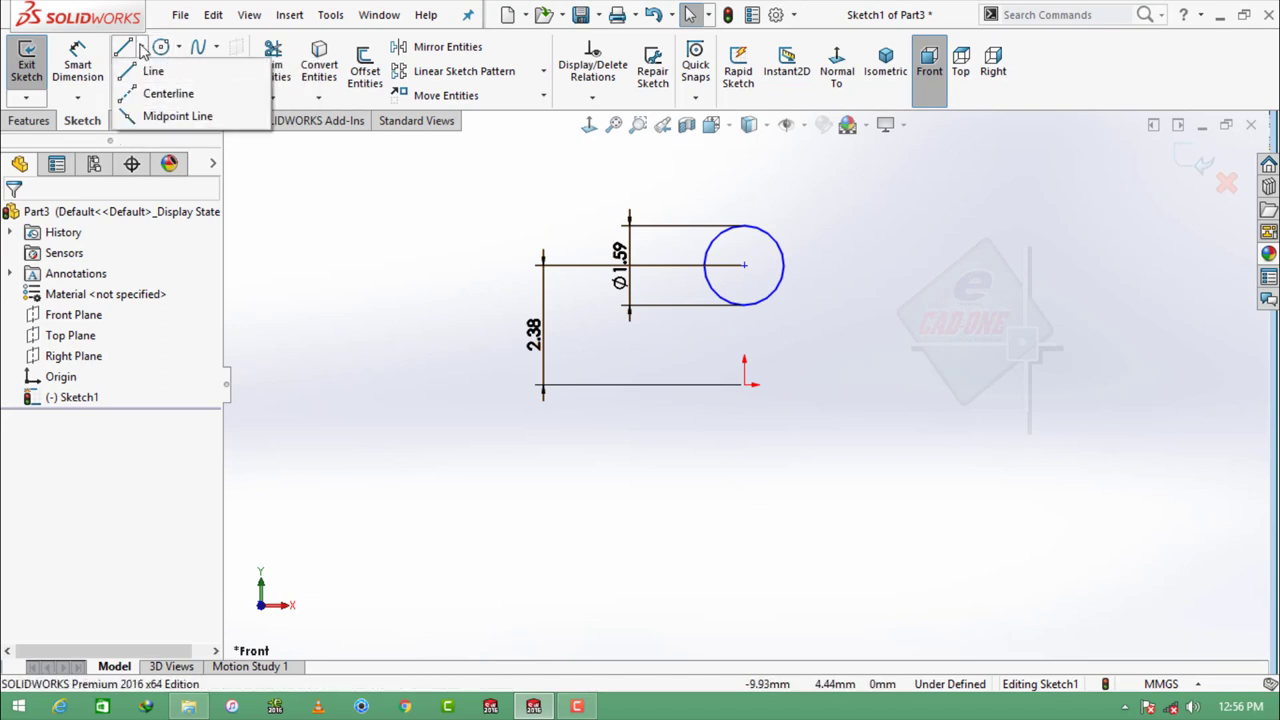
pyautogui.click(170, 91)
pyautogui.click(744, 384)
pyautogui.click(967, 384)
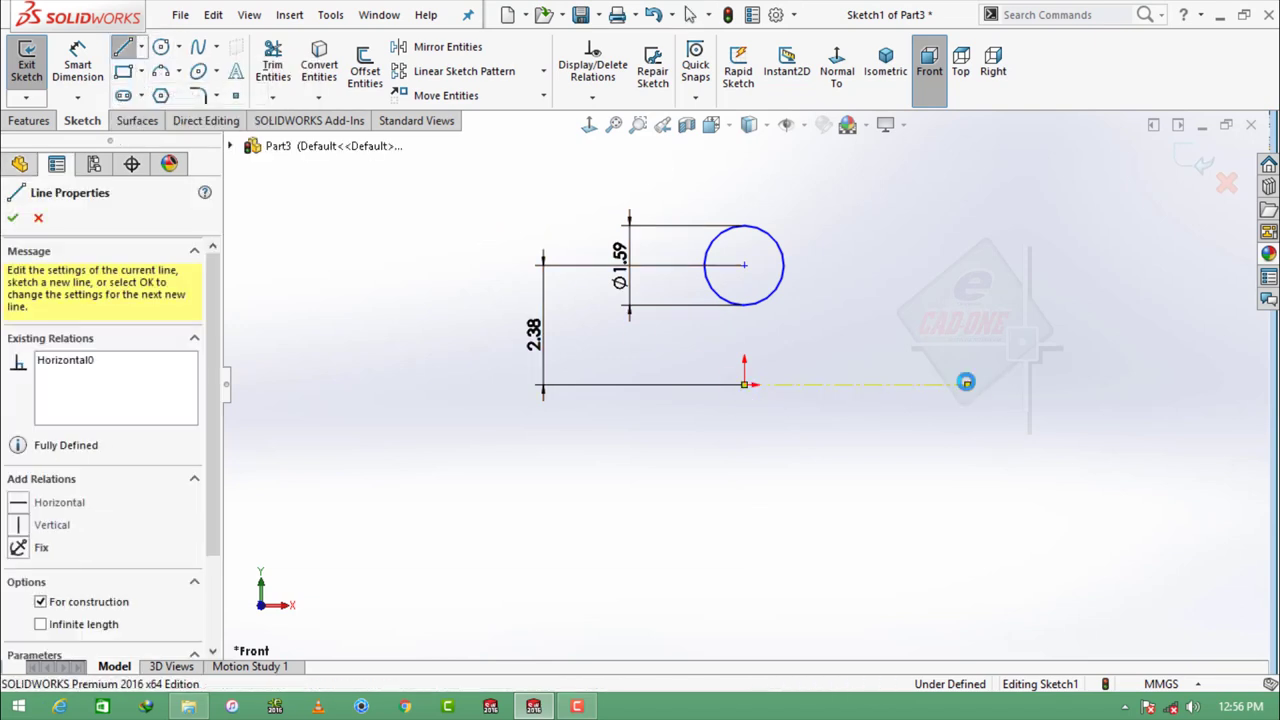
pyautogui.press('Escape')
pyautogui.click(920, 385)
pyautogui.click(865, 266)
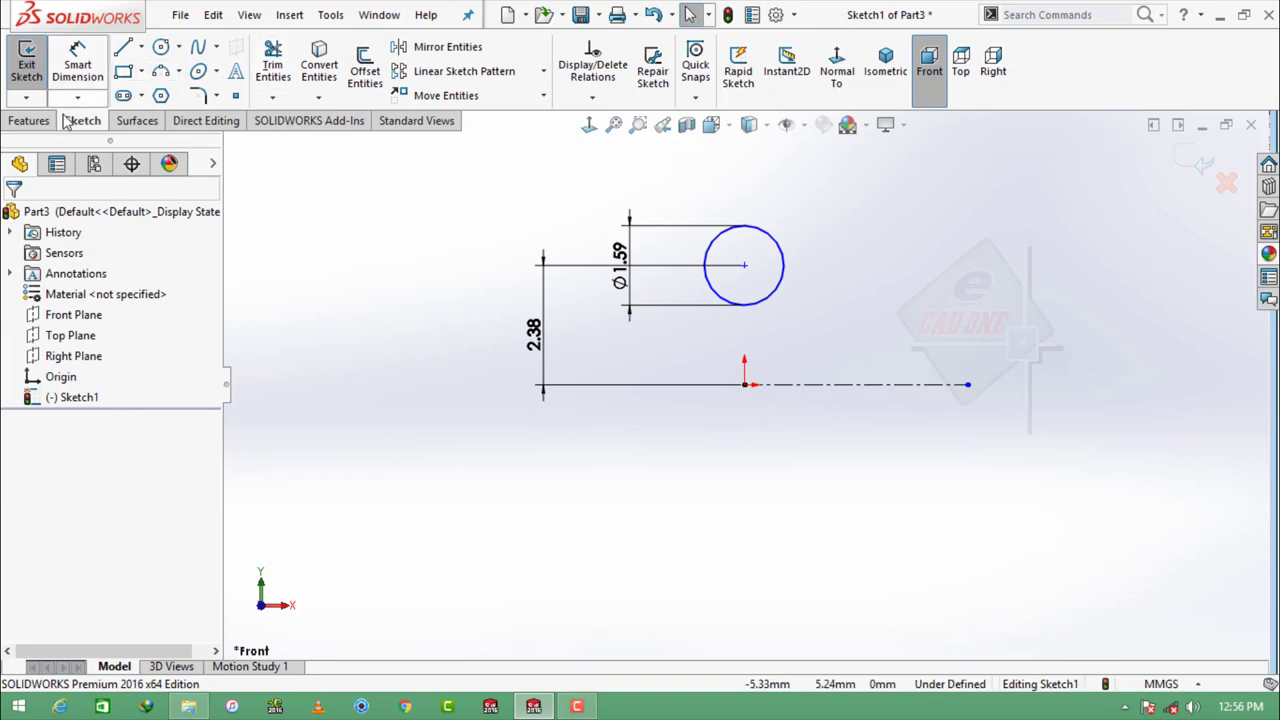
# Step: Revolve the circle 360° about the centerline into a torus
pyautogui.click(30, 120)
pyautogui.click(100, 70)
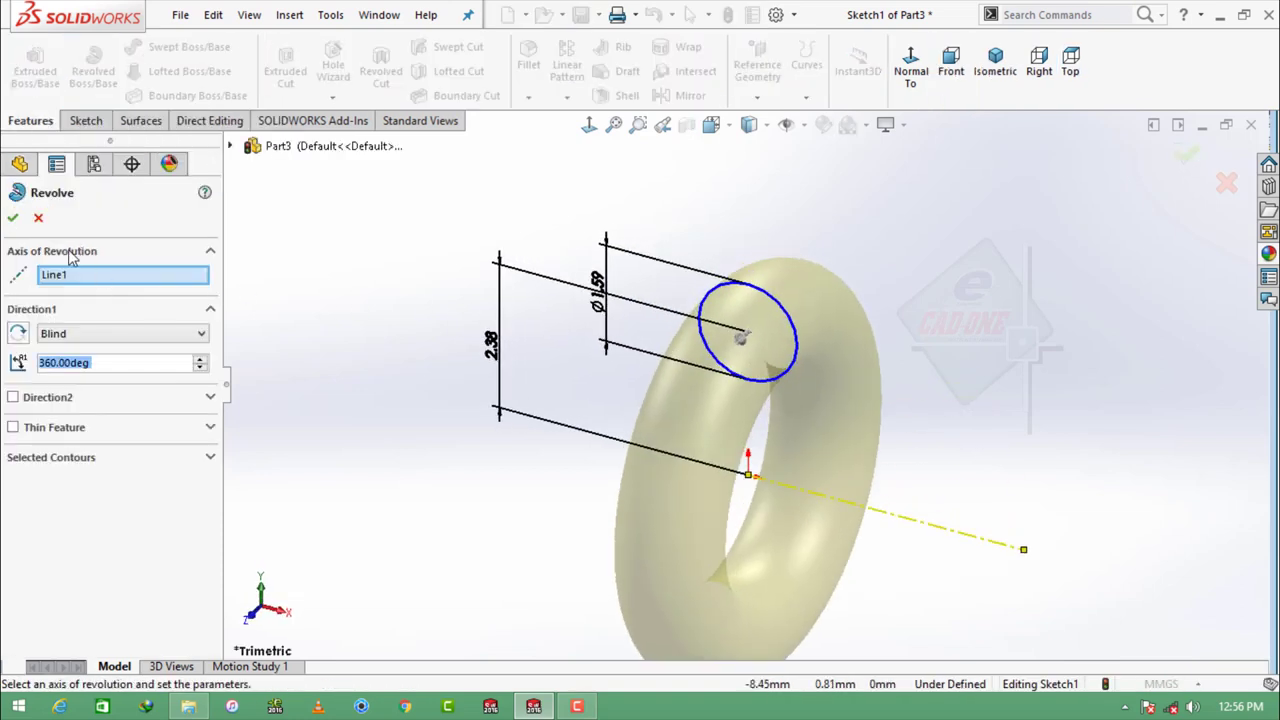
pyautogui.click(13, 219)
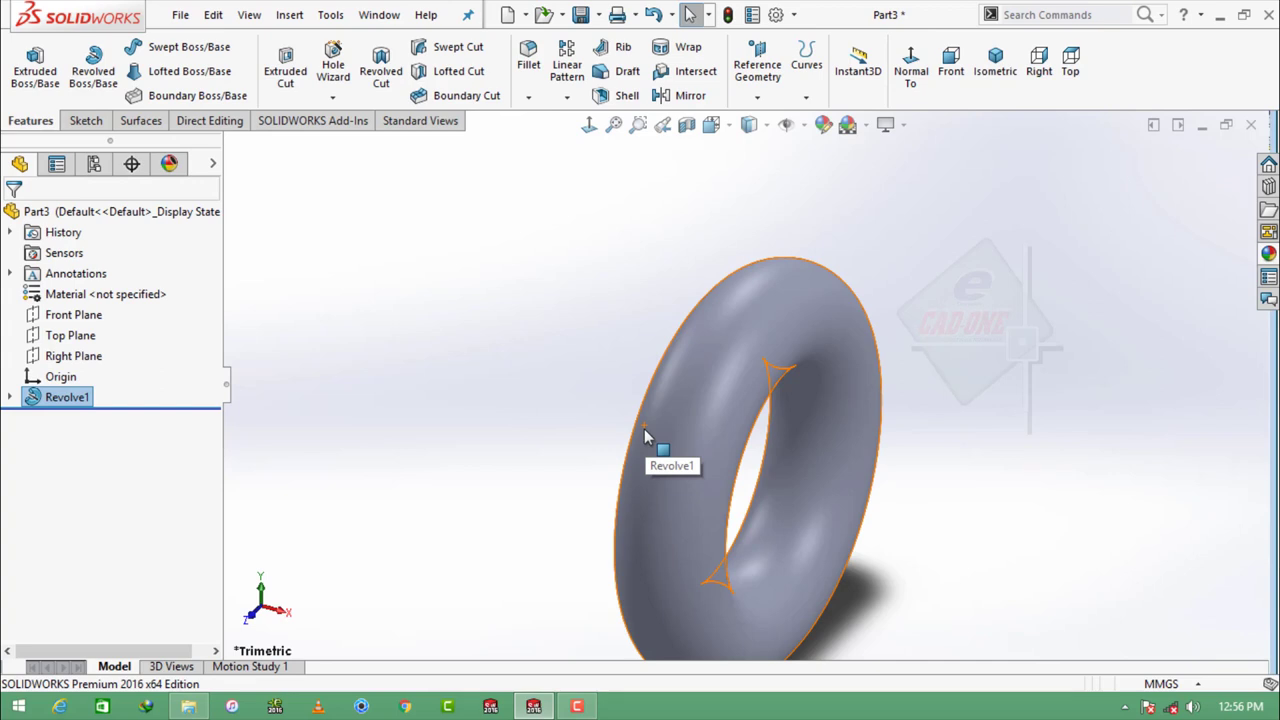
# Step: Apply the matte iron appearance to the torus and save it as O-RING SW
pyautogui.click(1268, 253)
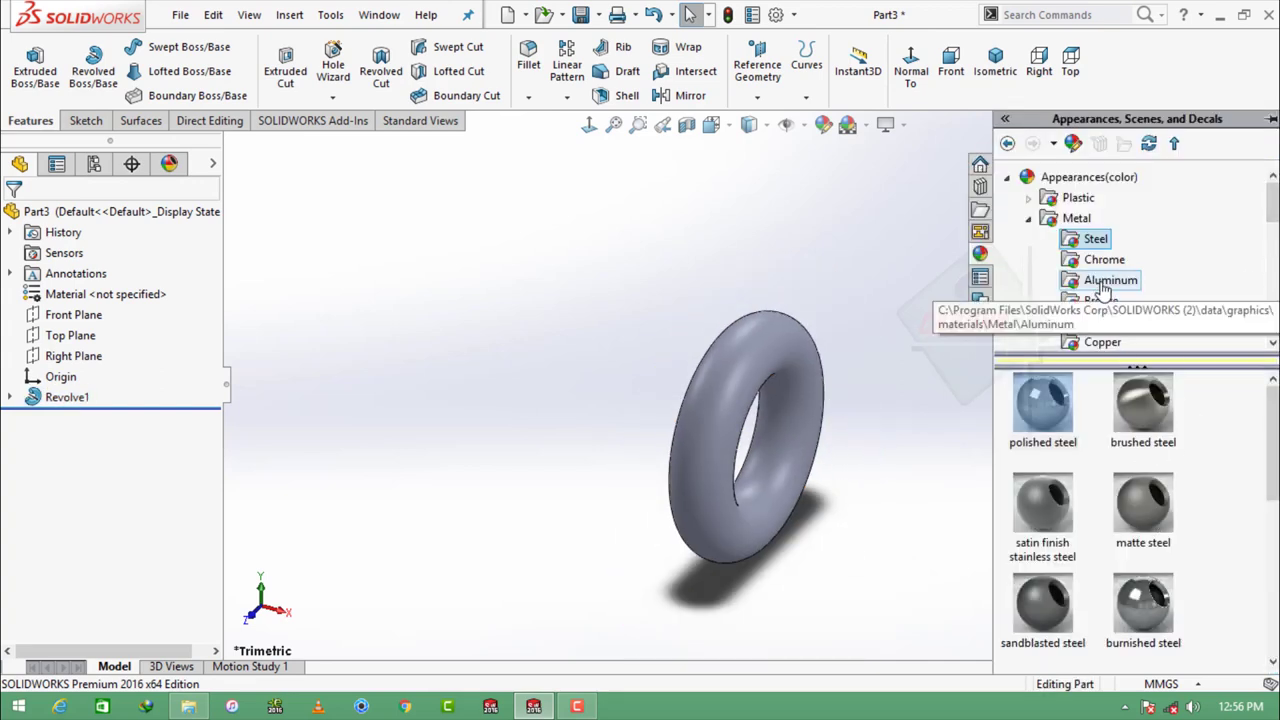
pyautogui.scroll(-1, 1106, 290)
pyautogui.scroll(-2, 1110, 292)
pyautogui.click(1094, 239)
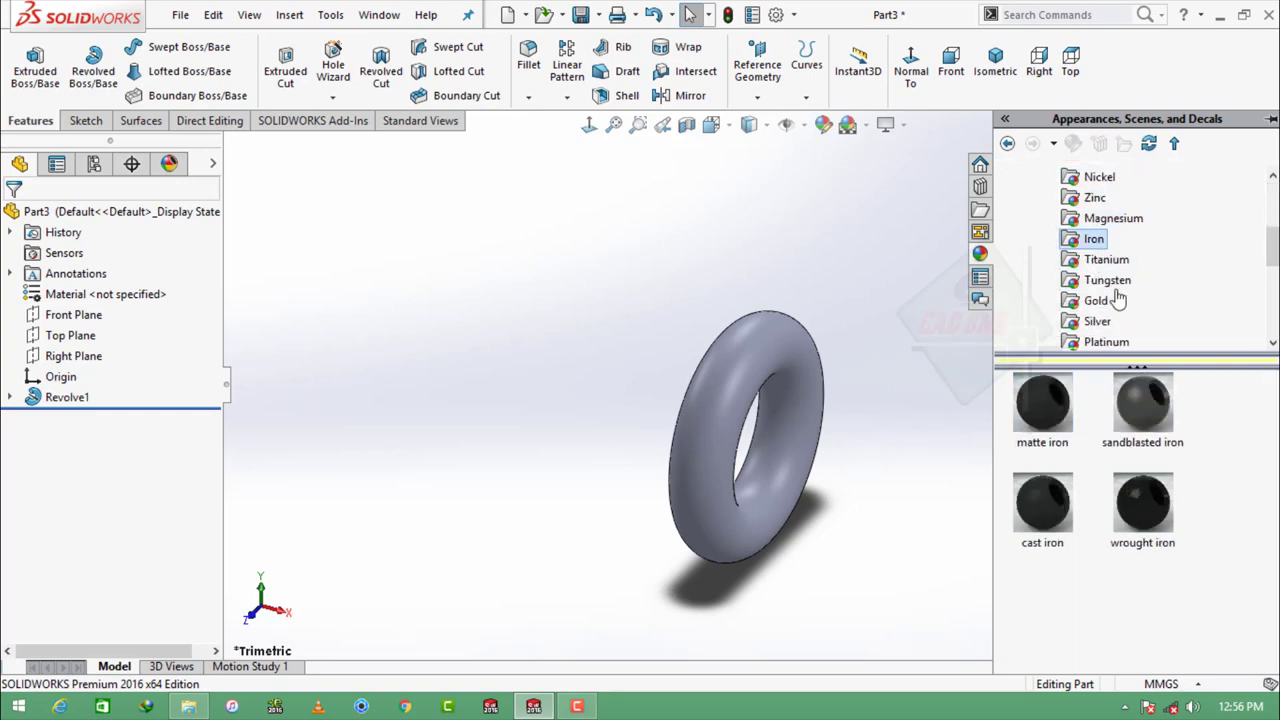
pyautogui.doubleClick(1065, 412)
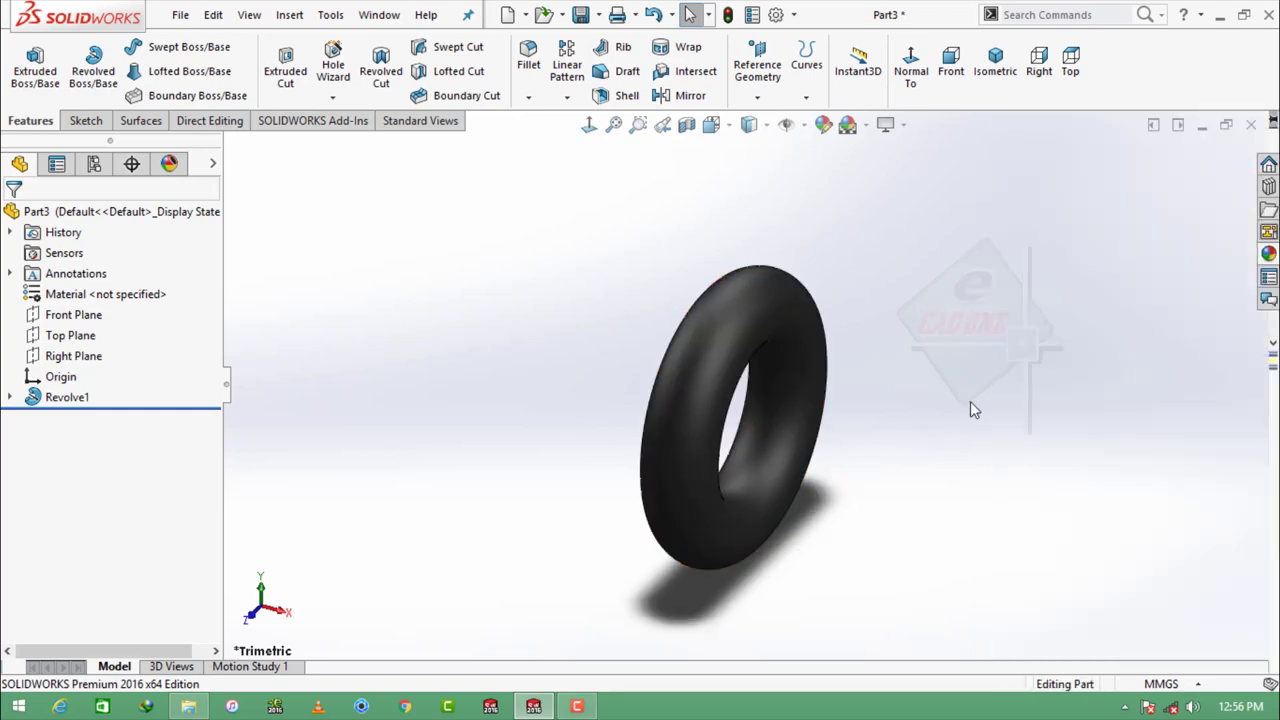
pyautogui.hotkey('ctrl', 's')
pyautogui.write('O-RING SW')
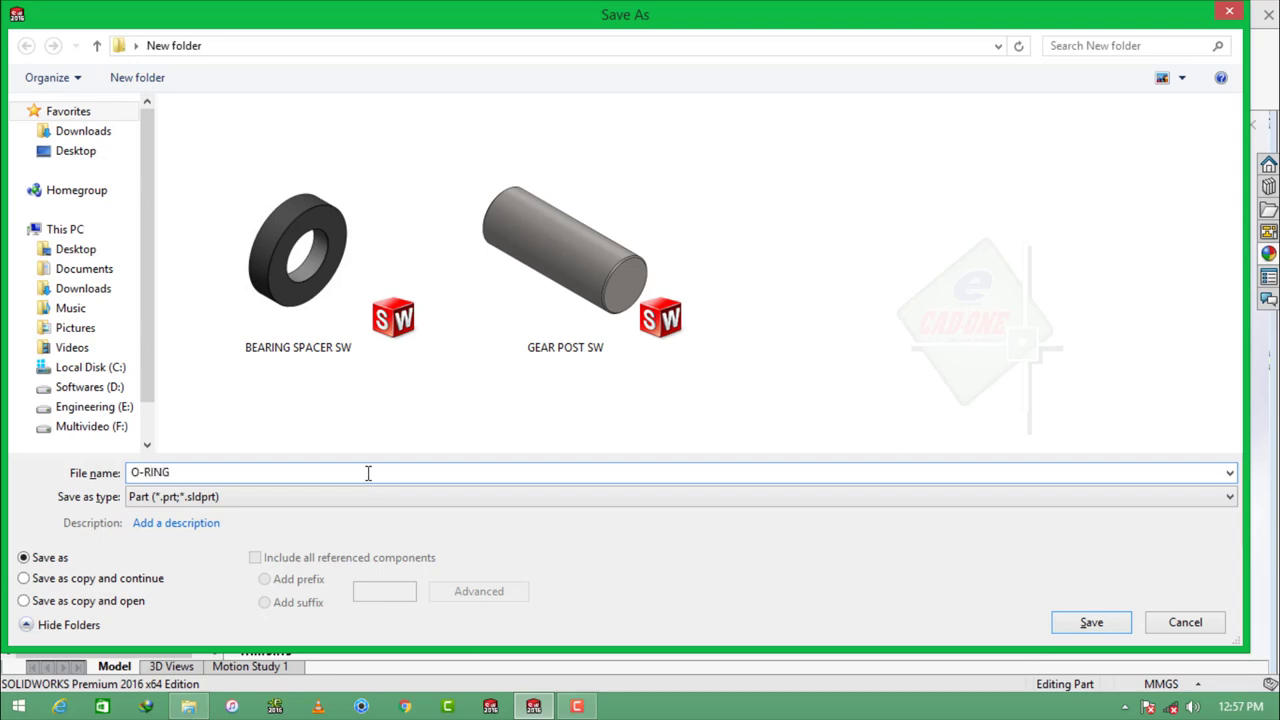
pyautogui.click(1110, 635)
# Step: Close O-RING SW and start a new part sketch on the Right Plane
pyautogui.click(1253, 125)
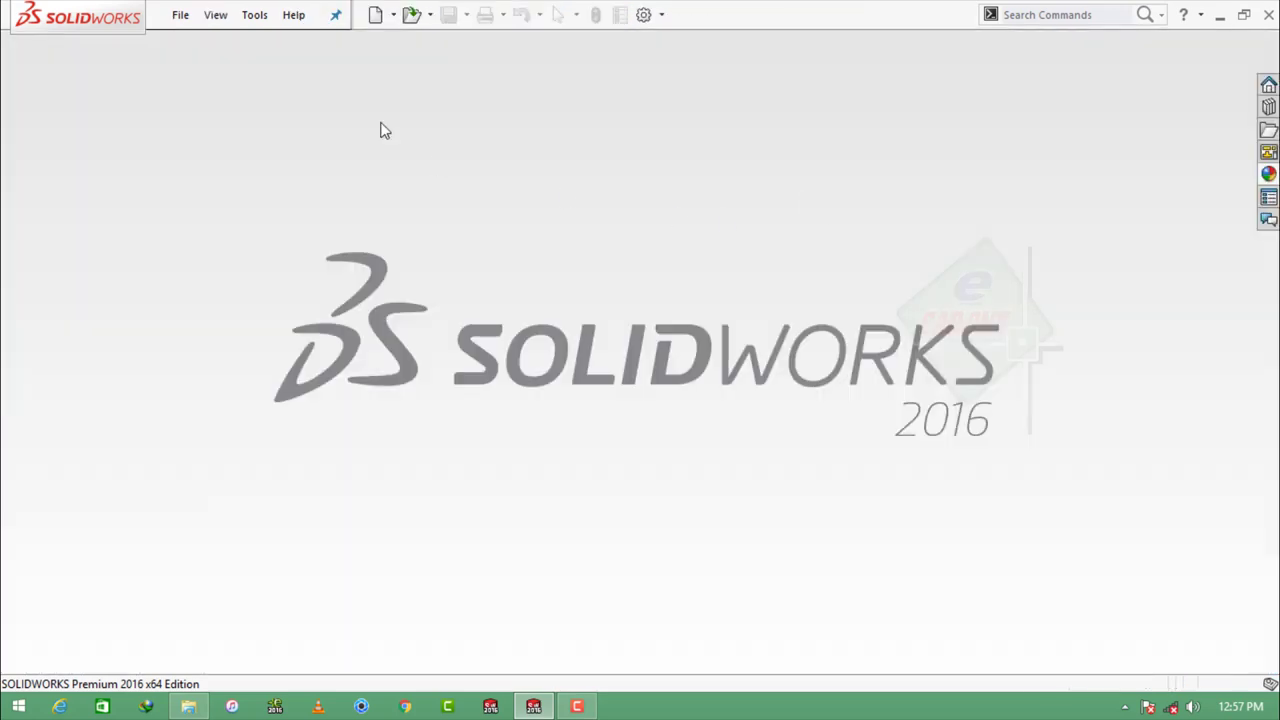
pyautogui.click(180, 15)
pyautogui.click(210, 43)
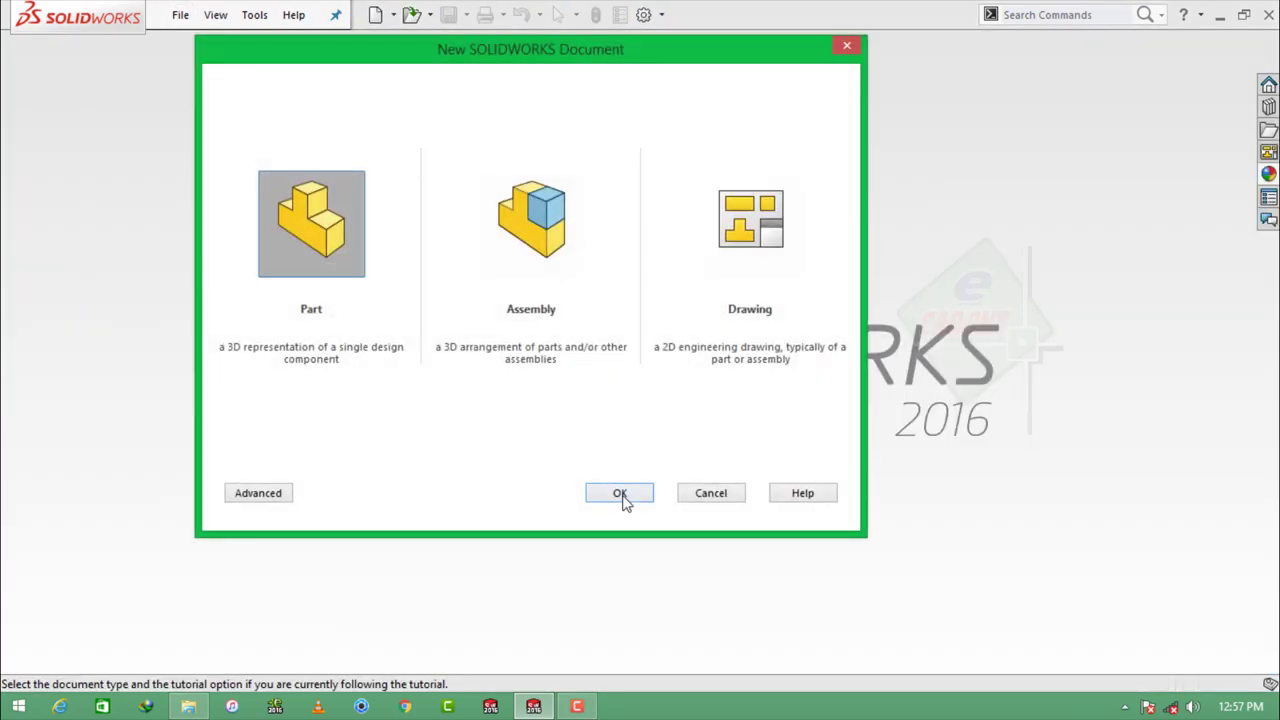
pyautogui.click(619, 492)
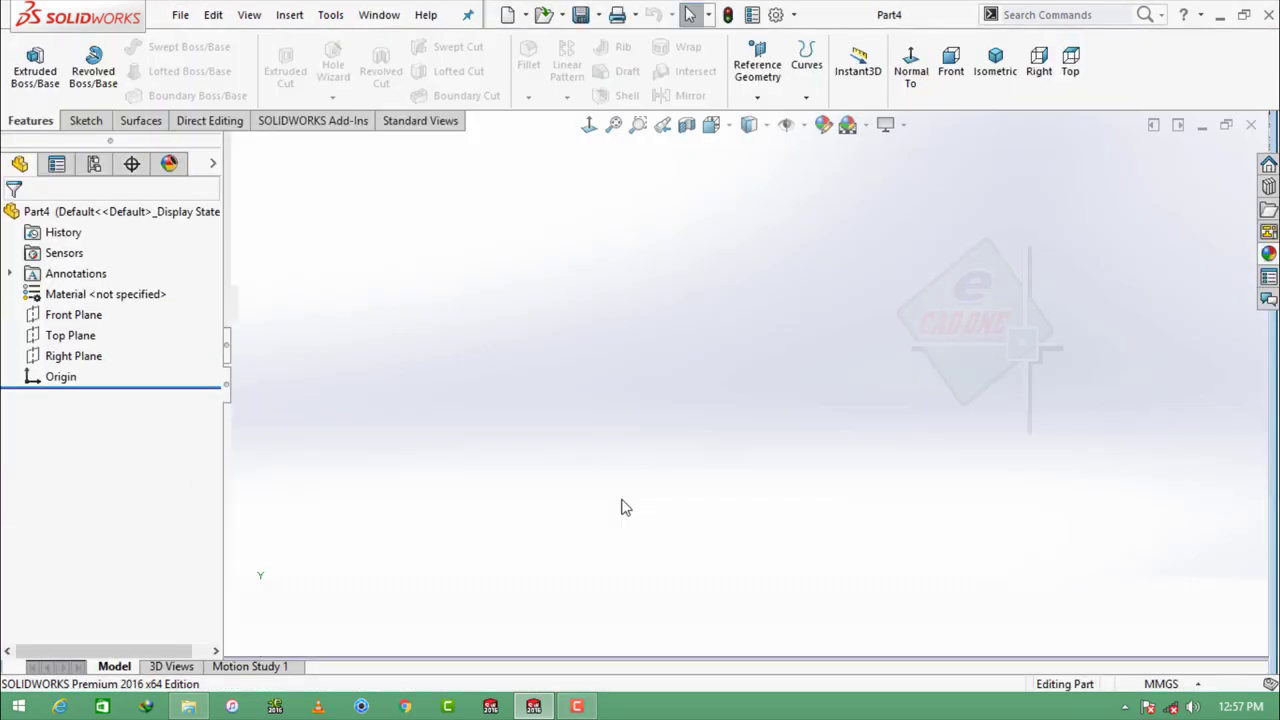
pyautogui.click(73, 356)
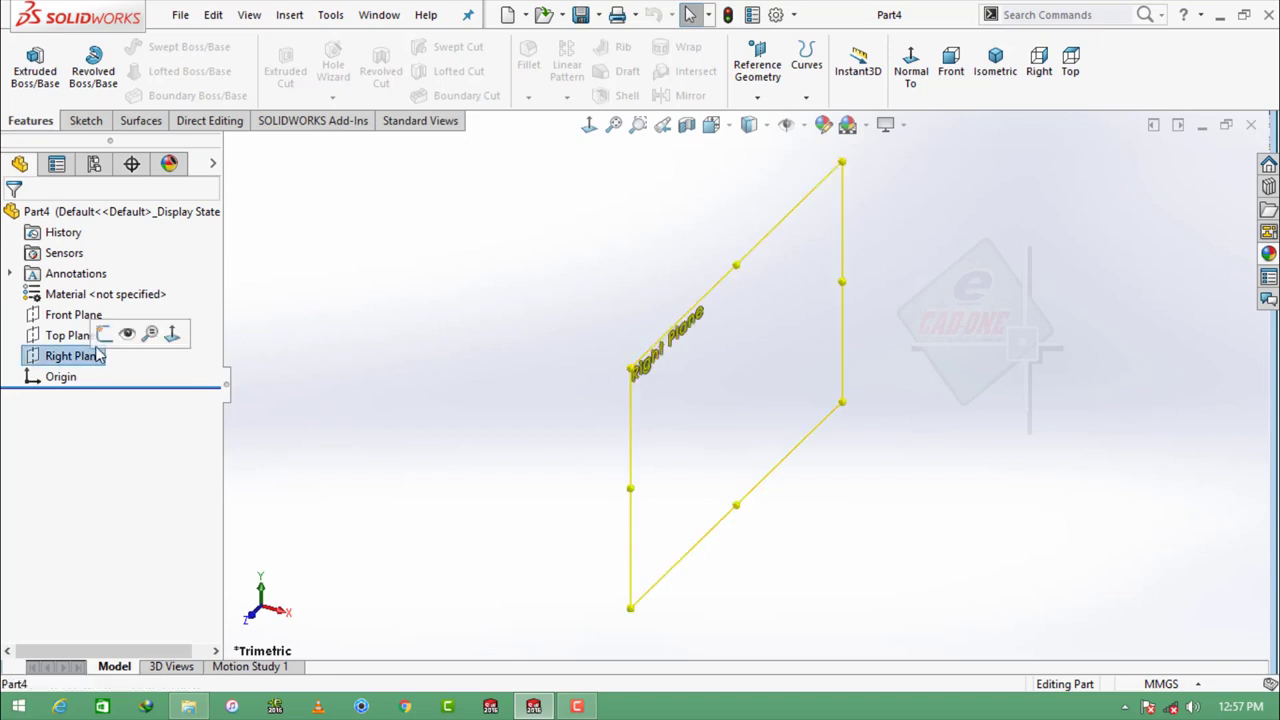
pyautogui.click(140, 333)
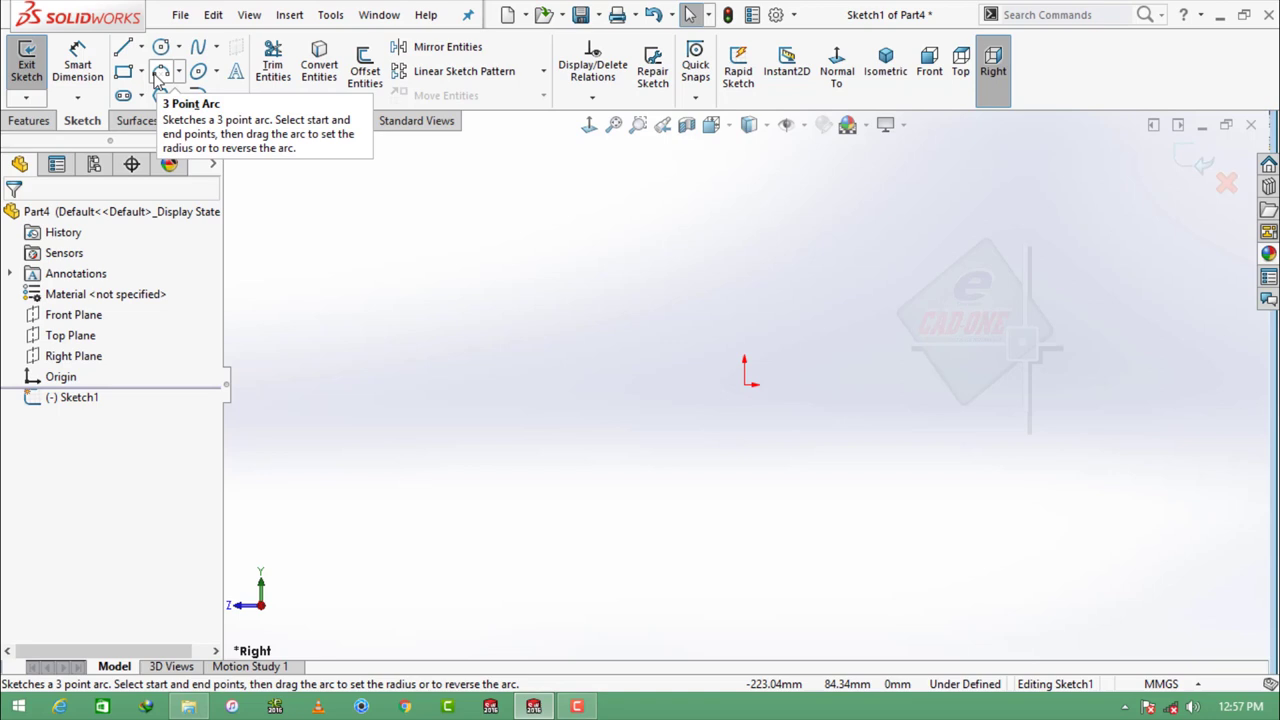
# Step: Draw two circles, one above the origin and one centred on the origin
pyautogui.click(160, 47)
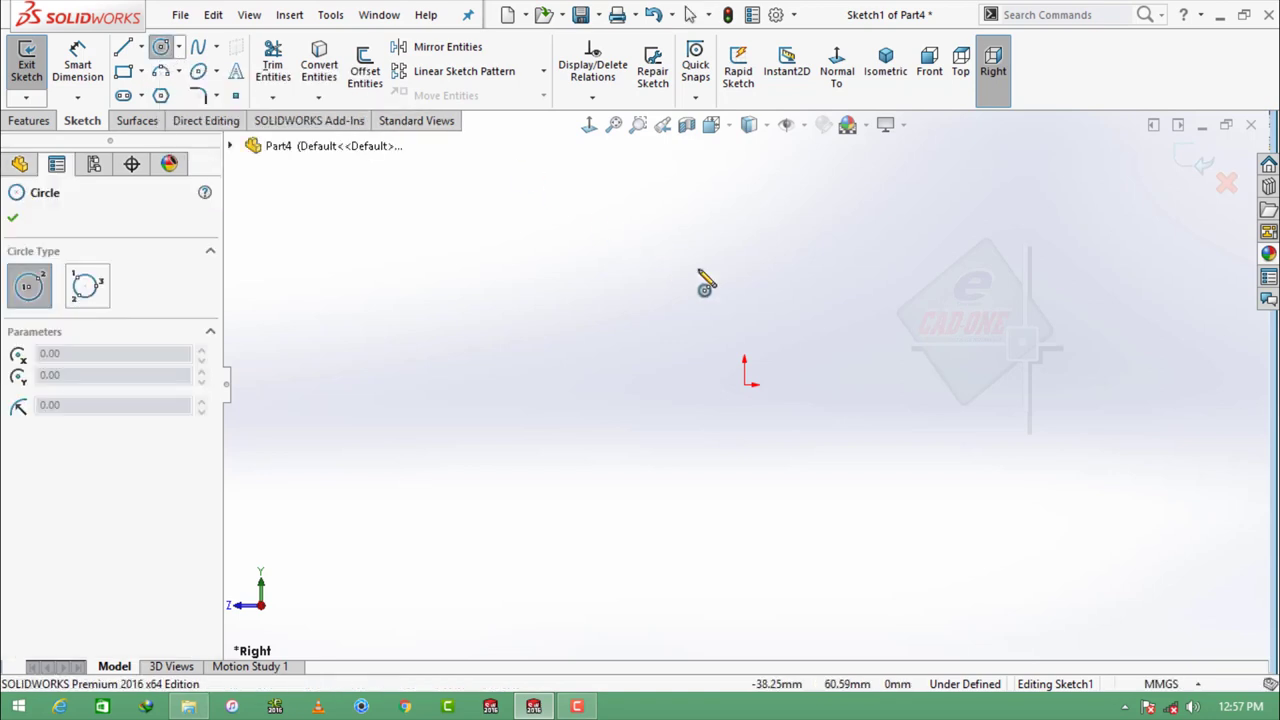
pyautogui.click(744, 279)
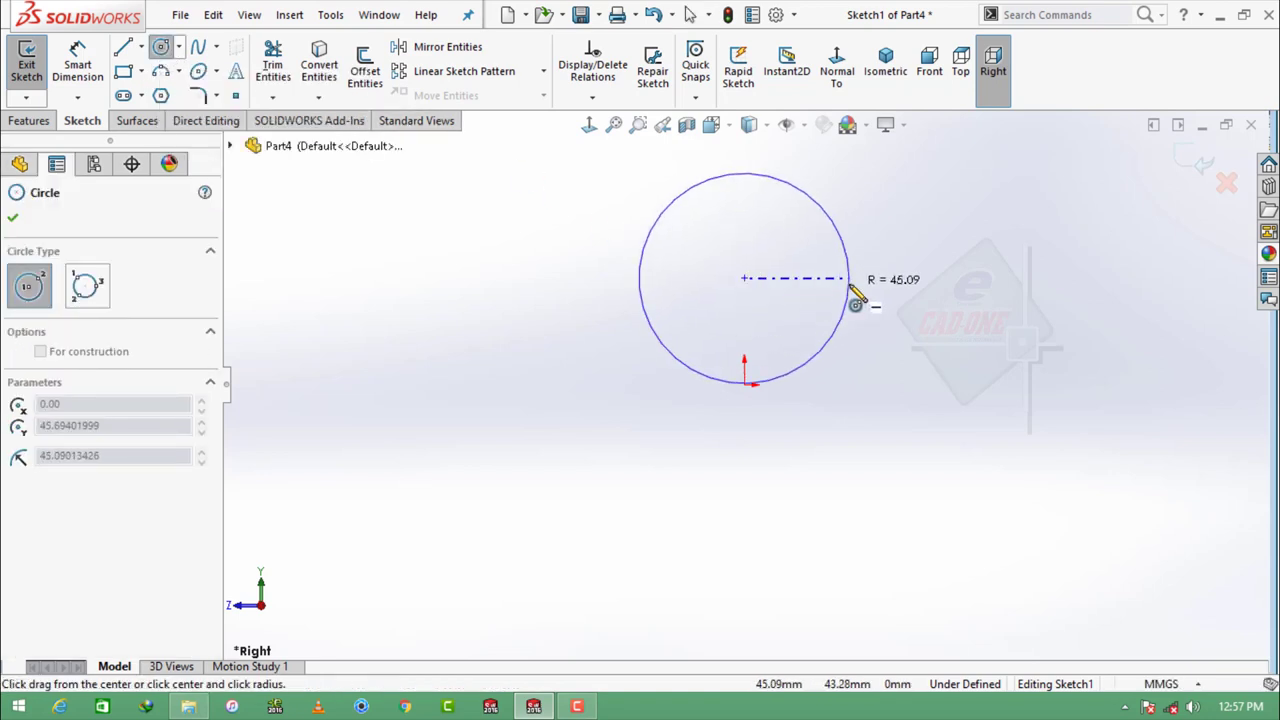
pyautogui.click(850, 285)
pyautogui.click(744, 383)
pyautogui.click(816, 406)
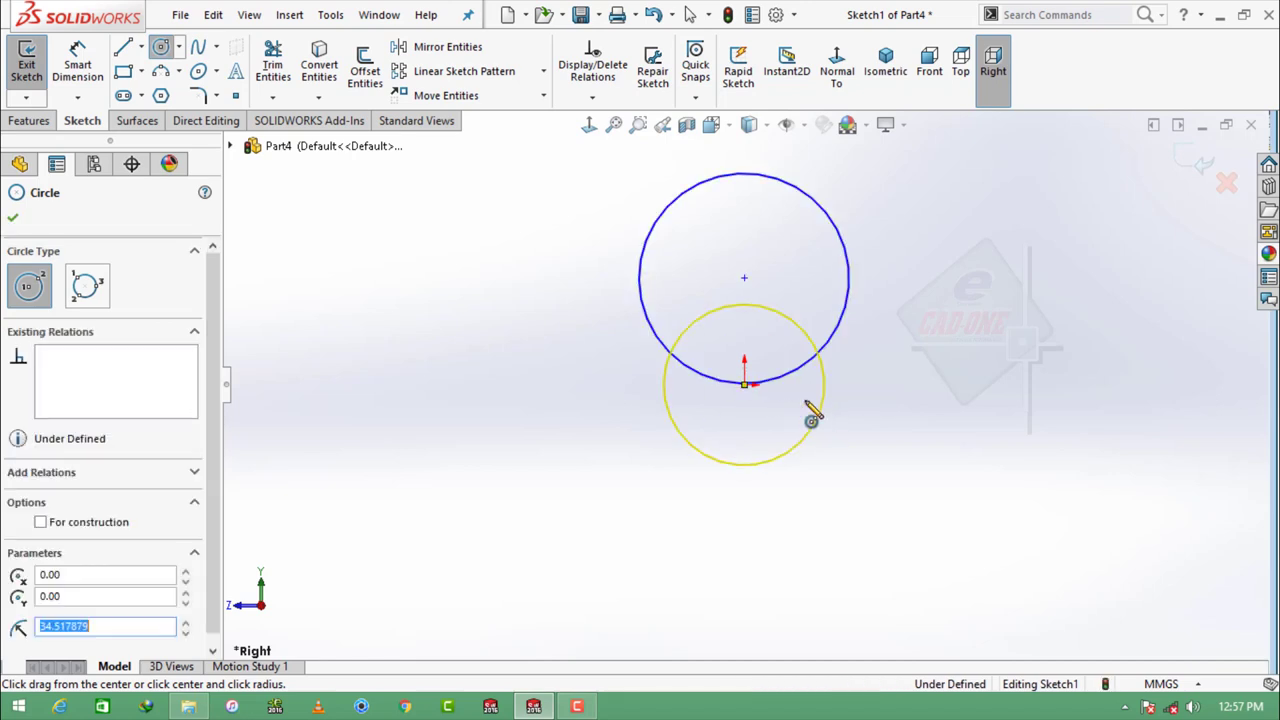
# Step: Dimension the vertical distance between the circle centres to 6.93 mm
pyautogui.moveTo(812, 412); pyautogui.dragTo(760, 360, button='right')
pyautogui.click(746, 280)
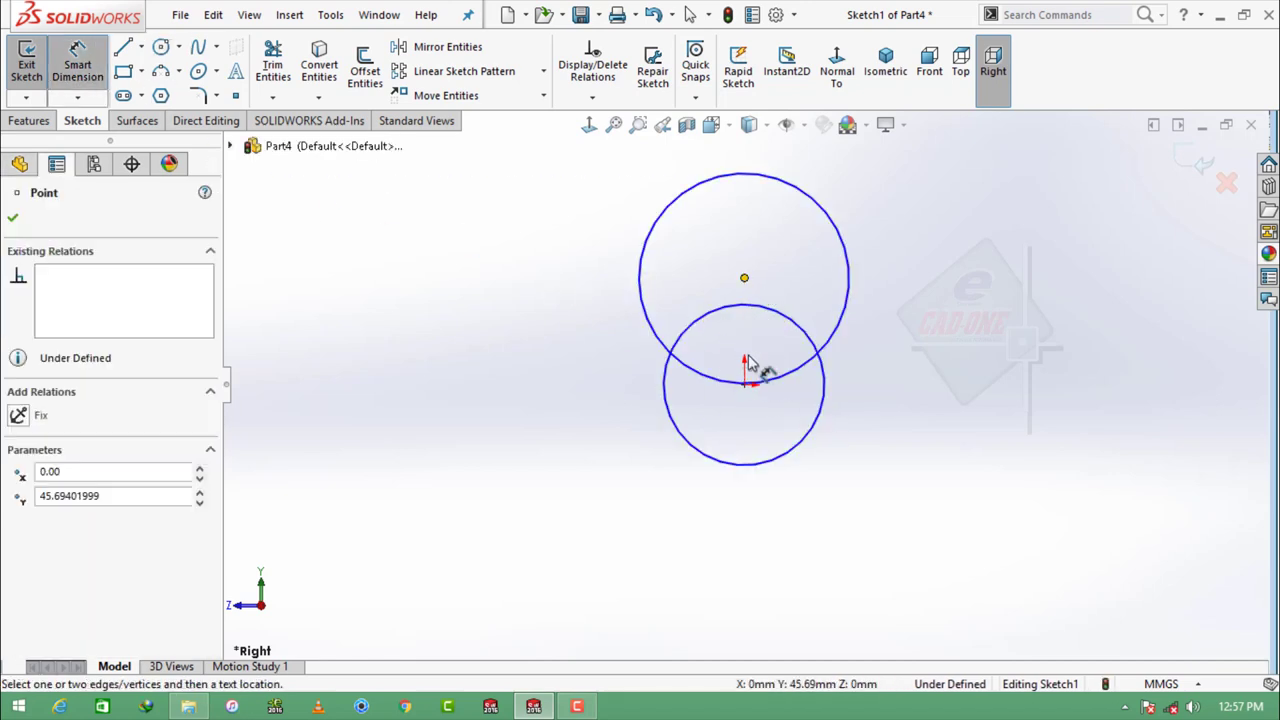
pyautogui.click(745, 383)
pyautogui.click(915, 340)
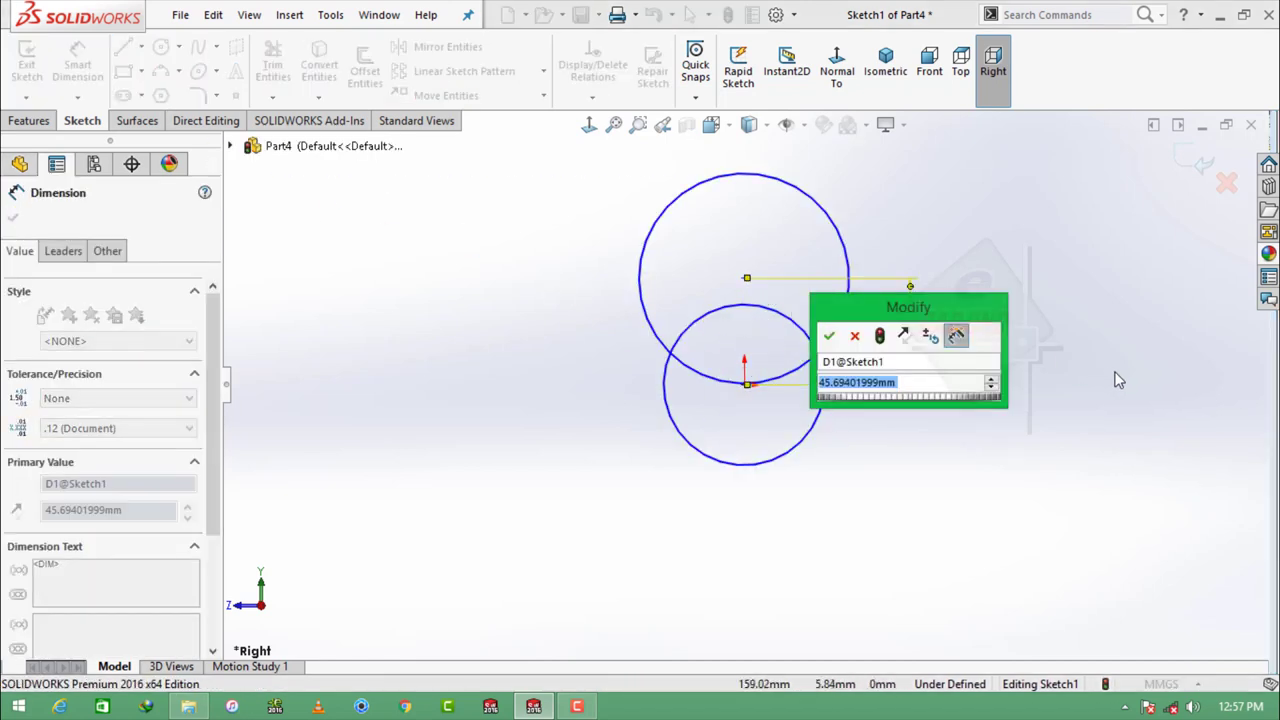
pyautogui.write('6.93')
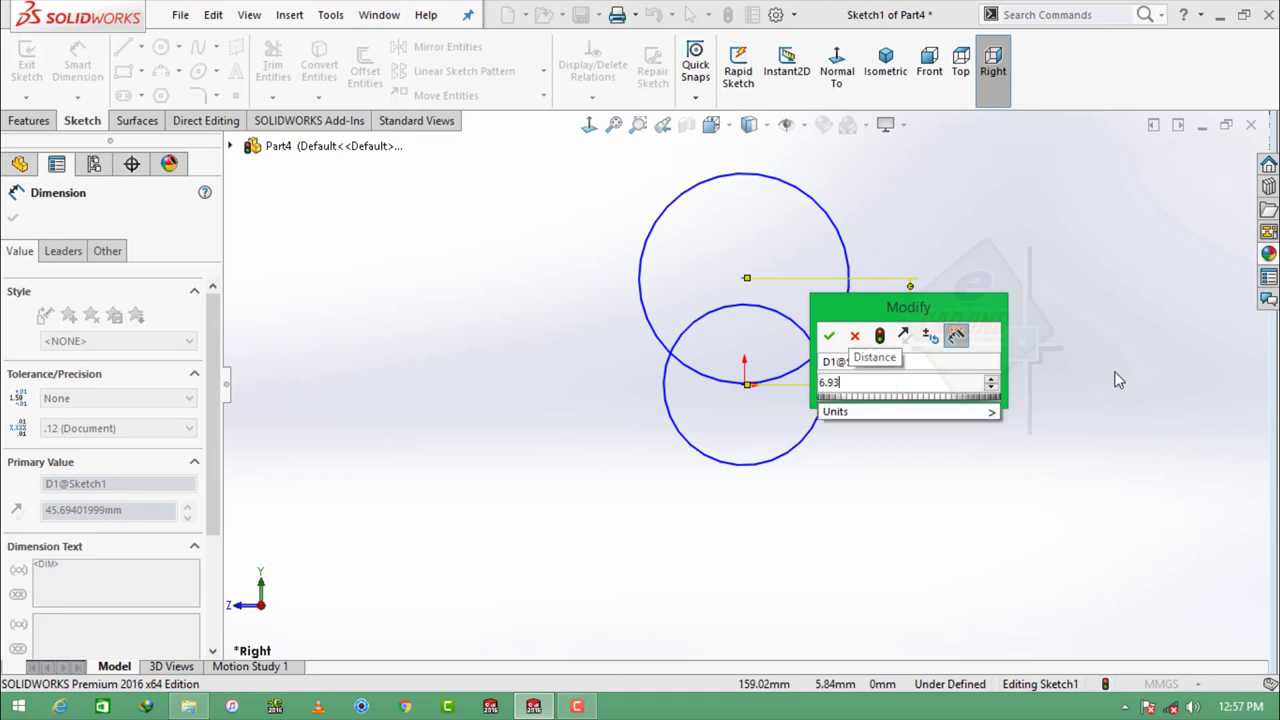
pyautogui.press('Return')
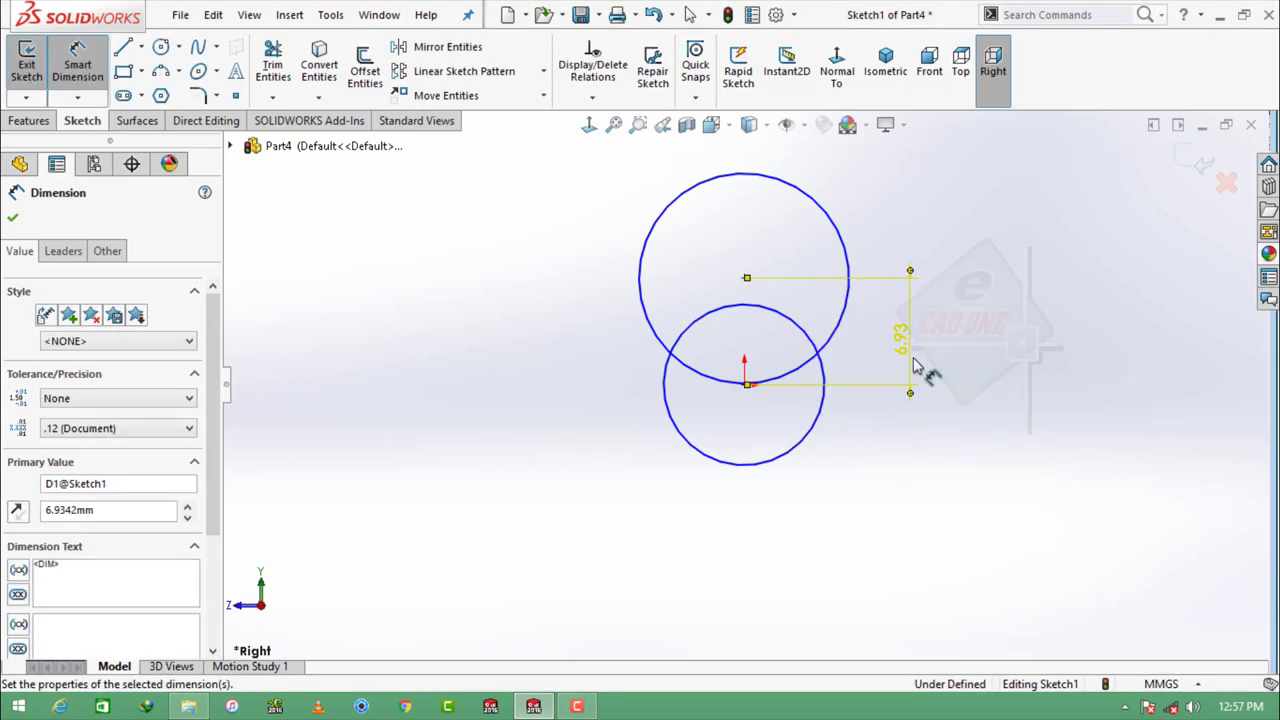
pyautogui.press('Escape')
# Step: Add an Equal relation between the two circles
pyautogui.click(650, 228)
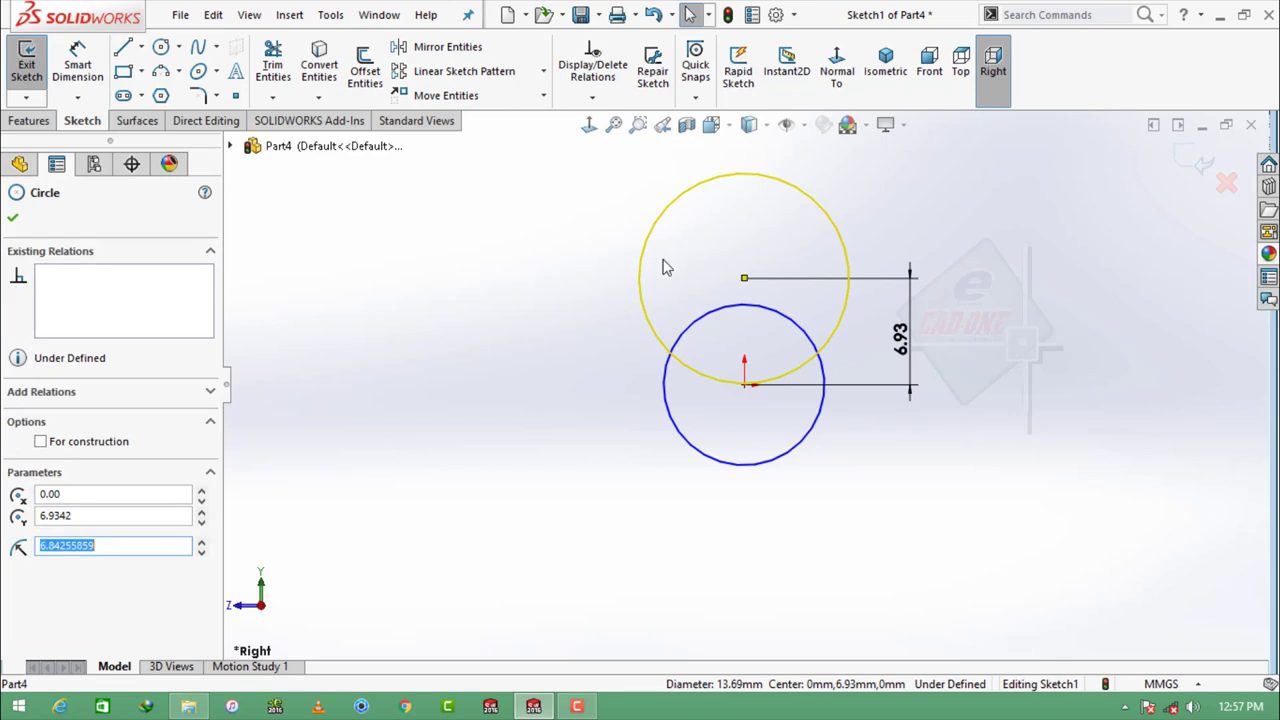
pyautogui.keyDown('ctrl'); pyautogui.click(710, 458); pyautogui.keyUp('ctrl')
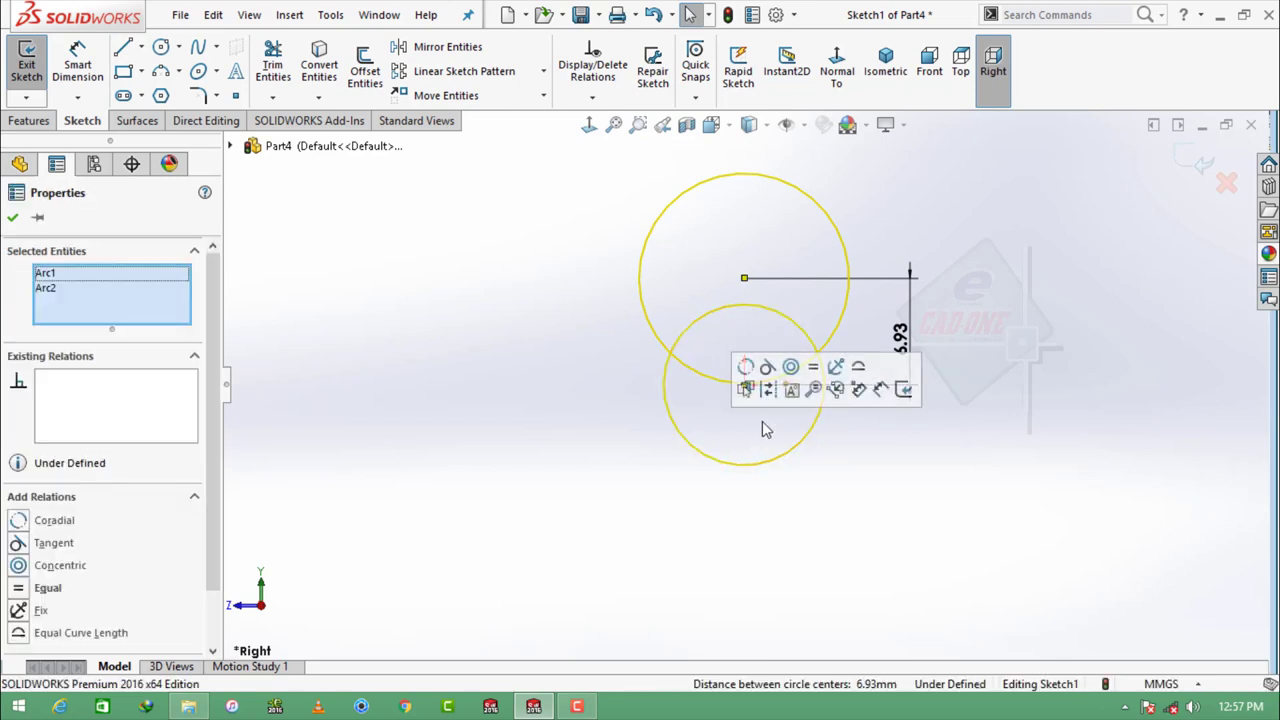
pyautogui.click(813, 367)
pyautogui.click(1030, 381)
# Step: Add a 13.69 diameter dimension to the upper circle, then delete it
pyautogui.click(77, 65)
pyautogui.click(645, 240)
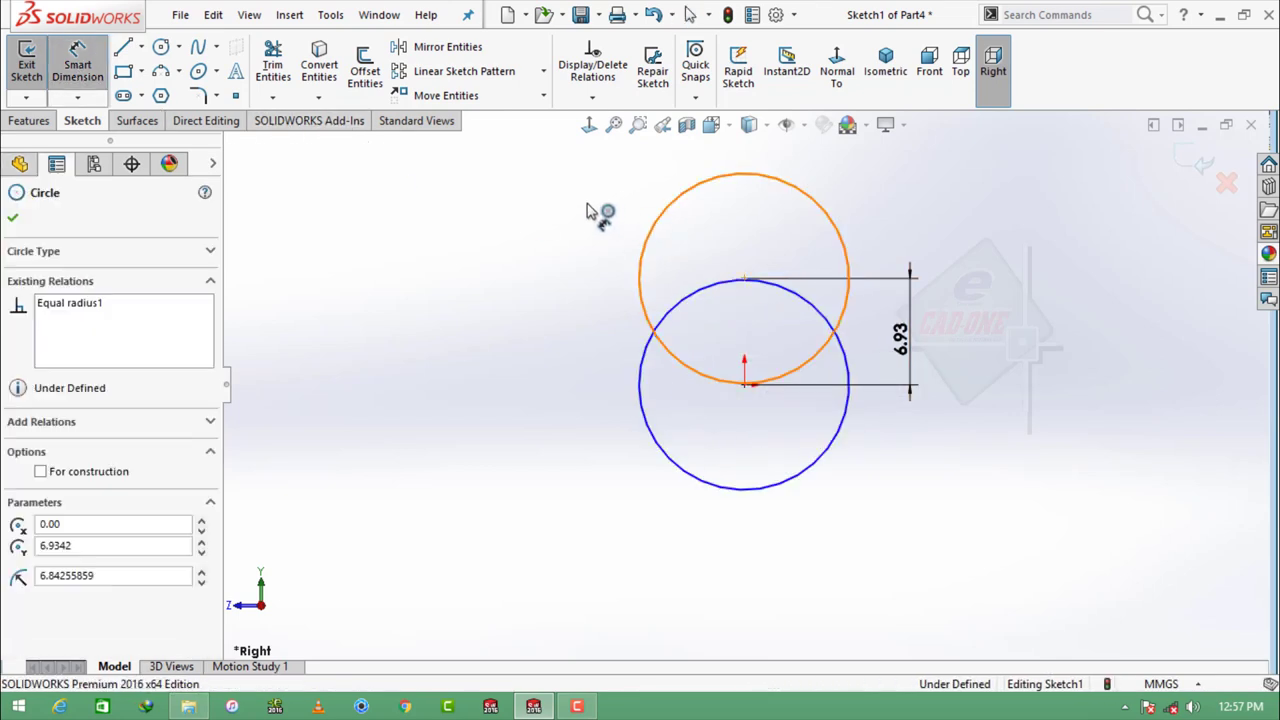
pyautogui.click(592, 215)
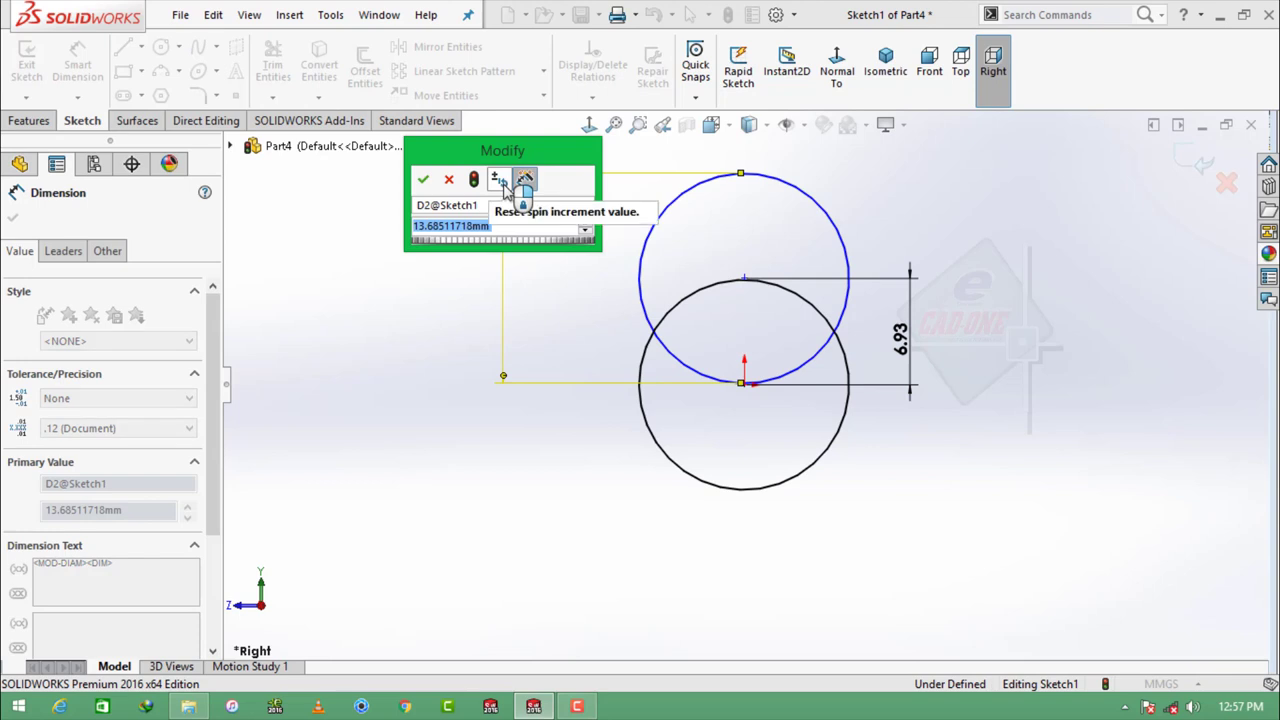
pyautogui.press('Return')
pyautogui.moveTo(548, 220); pyautogui.dragTo(455, 277)
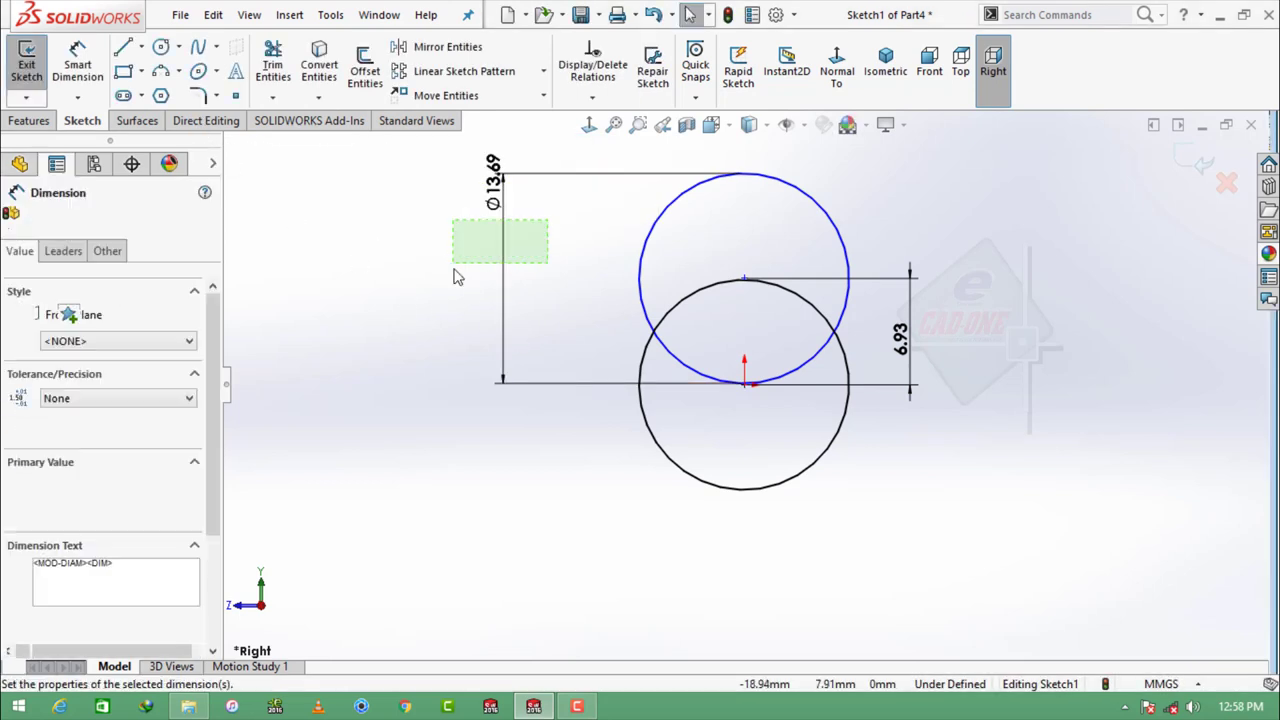
pyautogui.press('Delete')
pyautogui.click(123, 47)
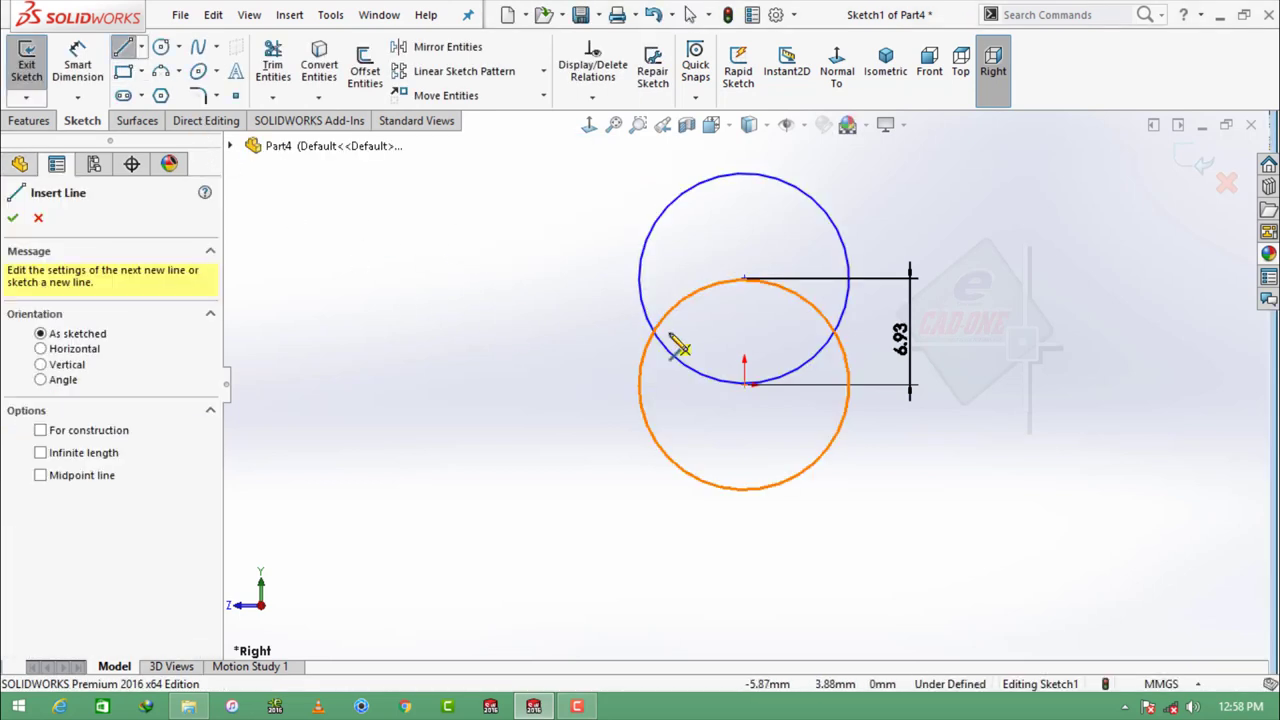
# Step: Draw vertical lines joining the left and right sides of the two circles
pyautogui.click(640, 278)
pyautogui.doubleClick(640, 384)
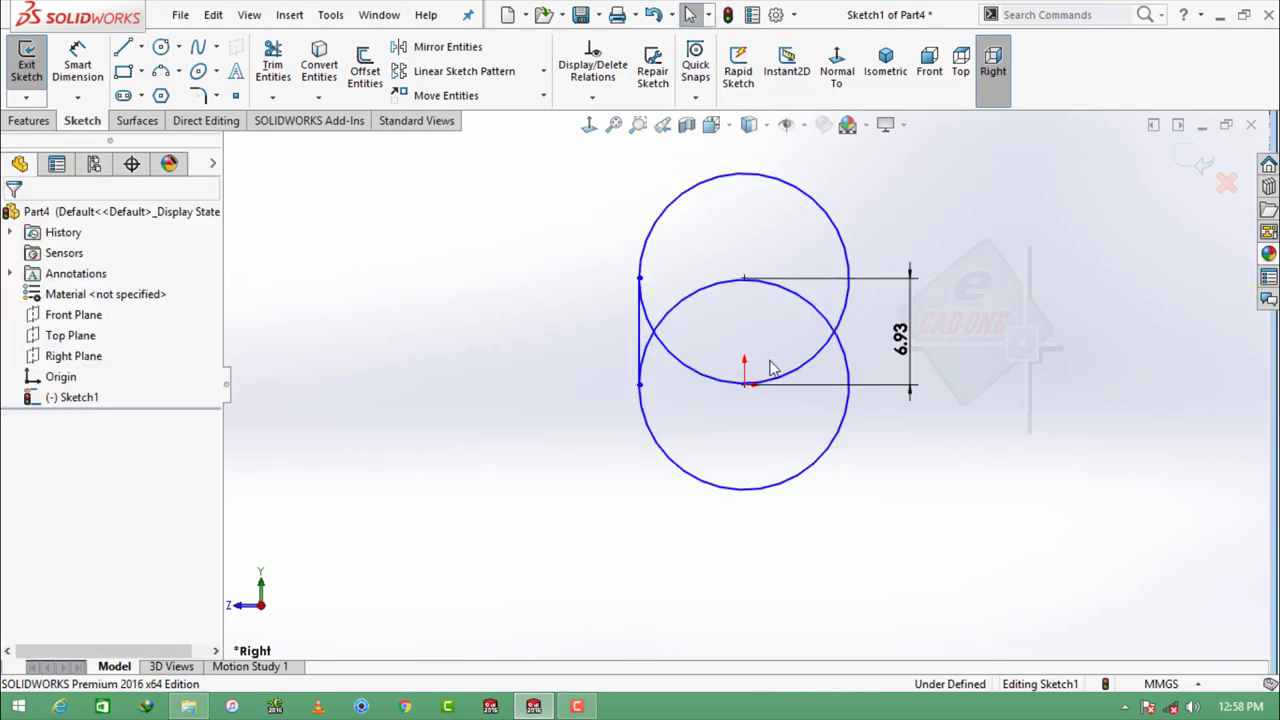
pyautogui.click(850, 278)
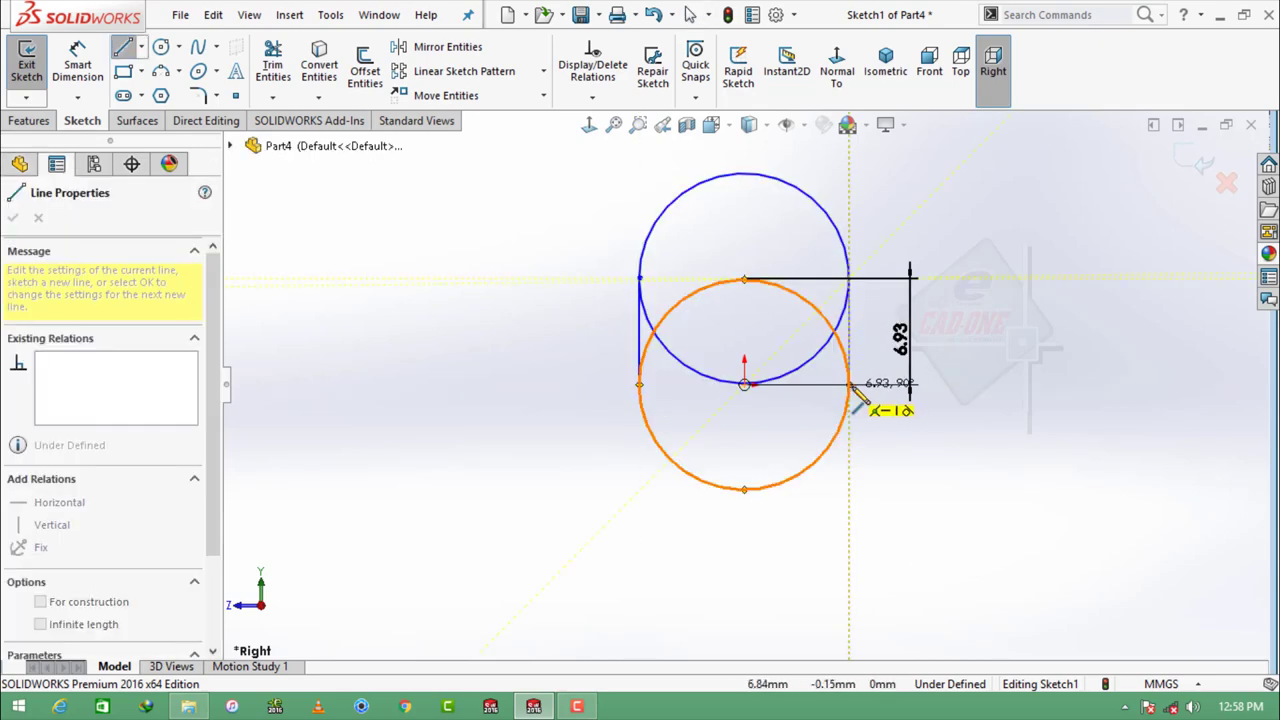
pyautogui.click(850, 384)
pyautogui.press('Escape')
# Step: Trim away the inner arcs between the two circles
pyautogui.click(273, 65)
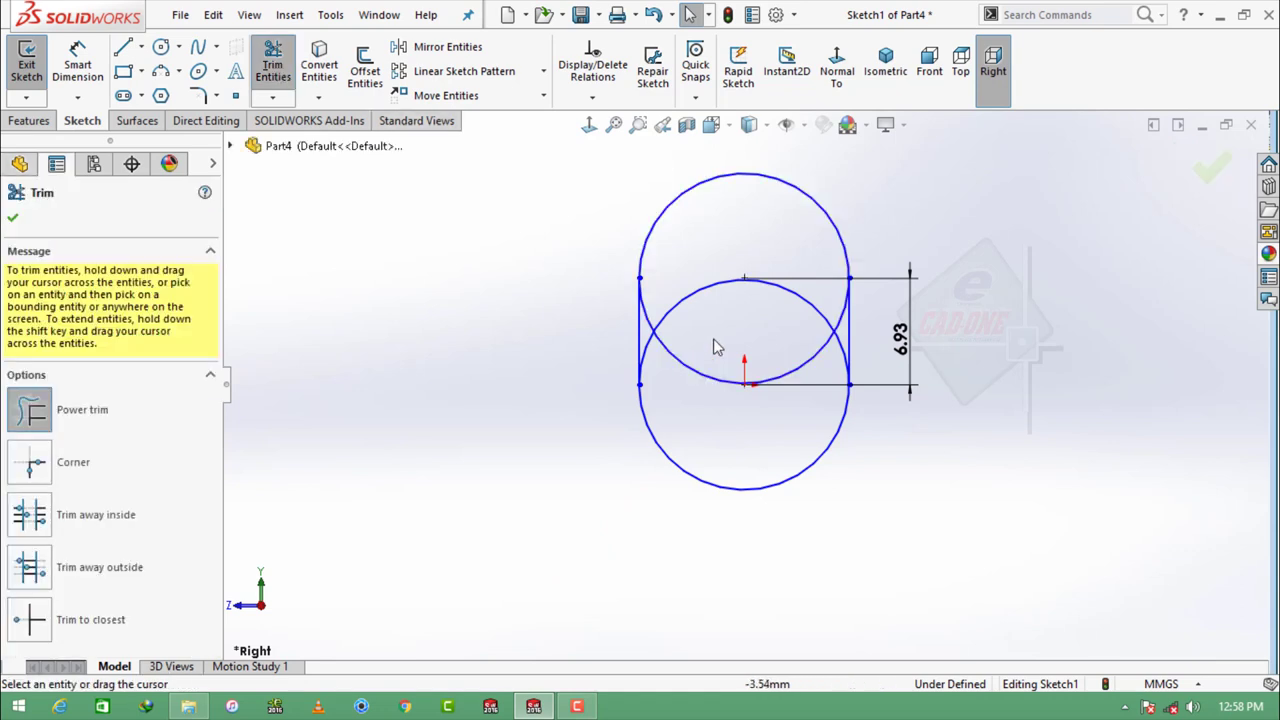
pyautogui.moveTo(663, 320); pyautogui.dragTo(655, 330)
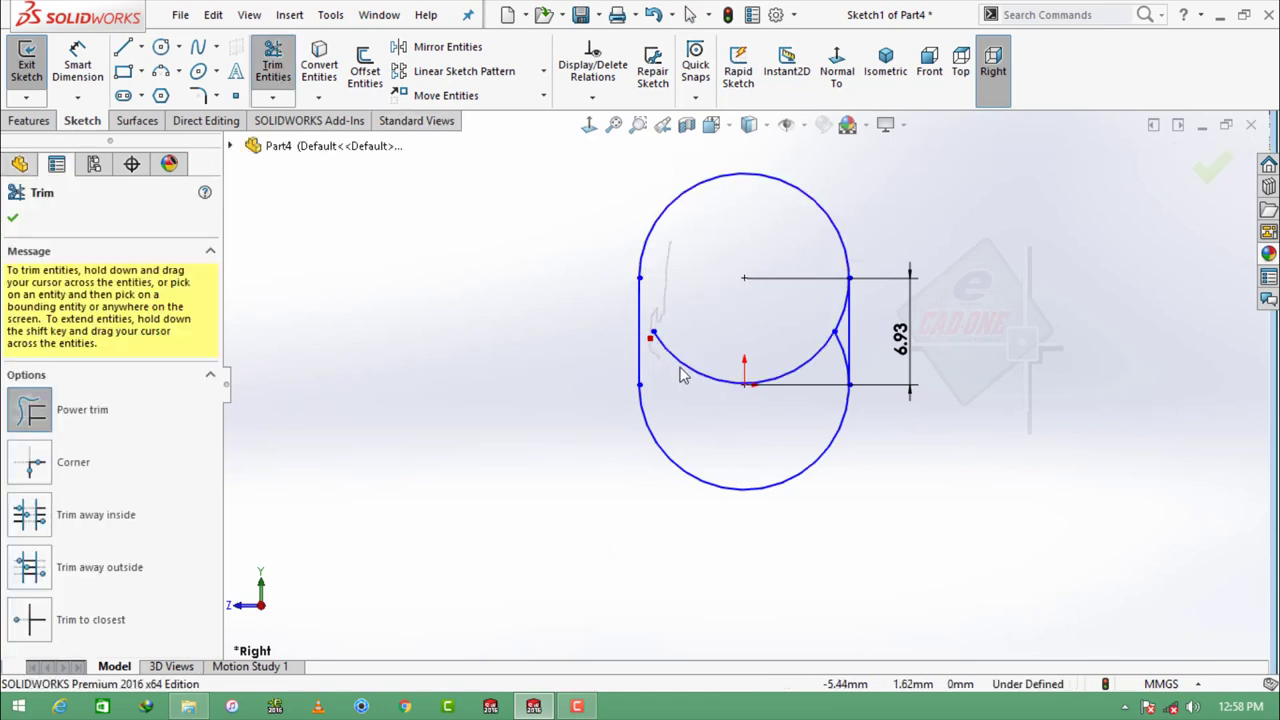
pyautogui.moveTo(683, 375); pyautogui.dragTo(827, 371)
pyautogui.scroll(-5, 655, 285)
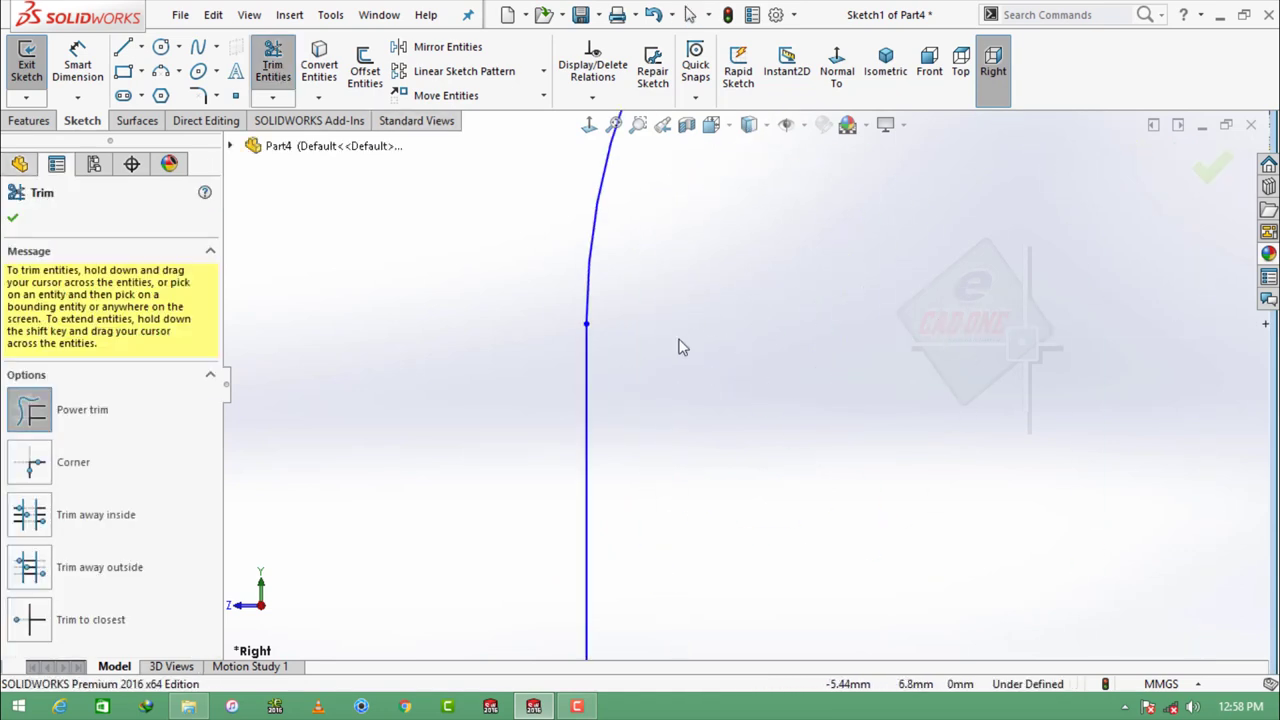
pyautogui.press('Escape')
# Step: Make the end arcs tangent to the left and right lines
pyautogui.moveTo(609, 309); pyautogui.dragTo(552, 352)
pyautogui.scroll(3, 637, 371)
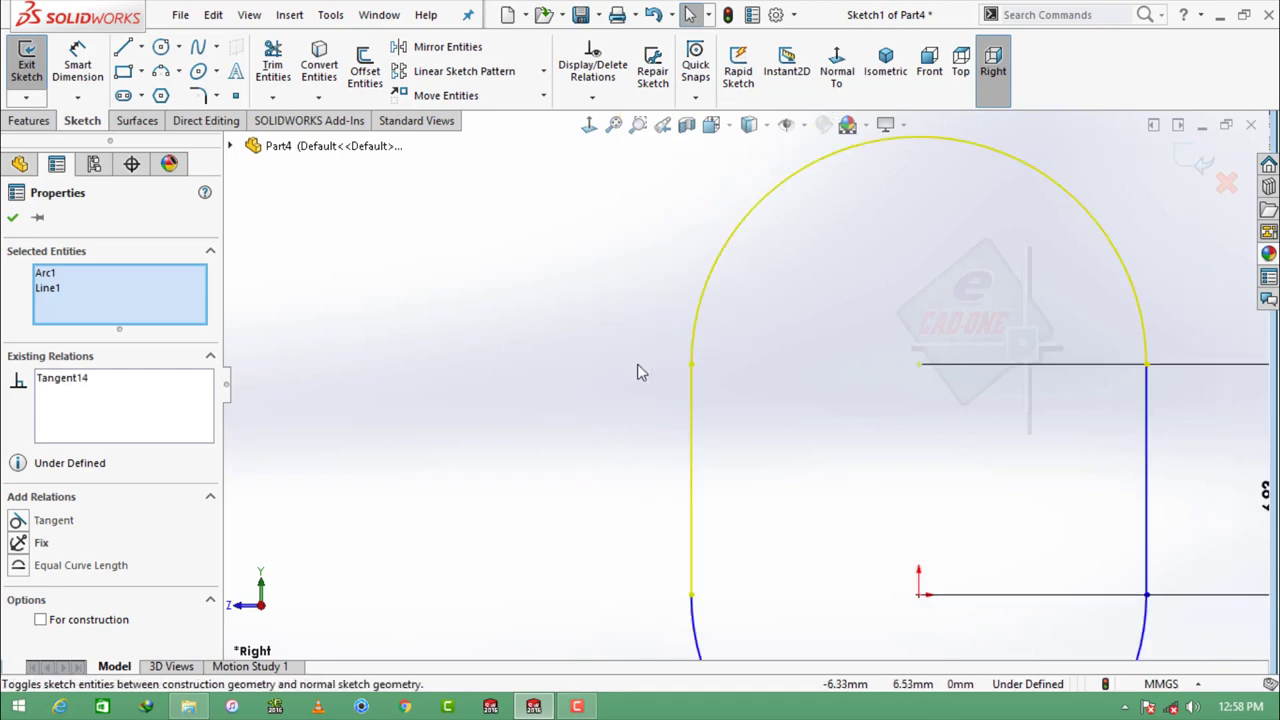
pyautogui.scroll(2, 700, 440)
pyautogui.moveTo(762, 462); pyautogui.dragTo(680, 480)
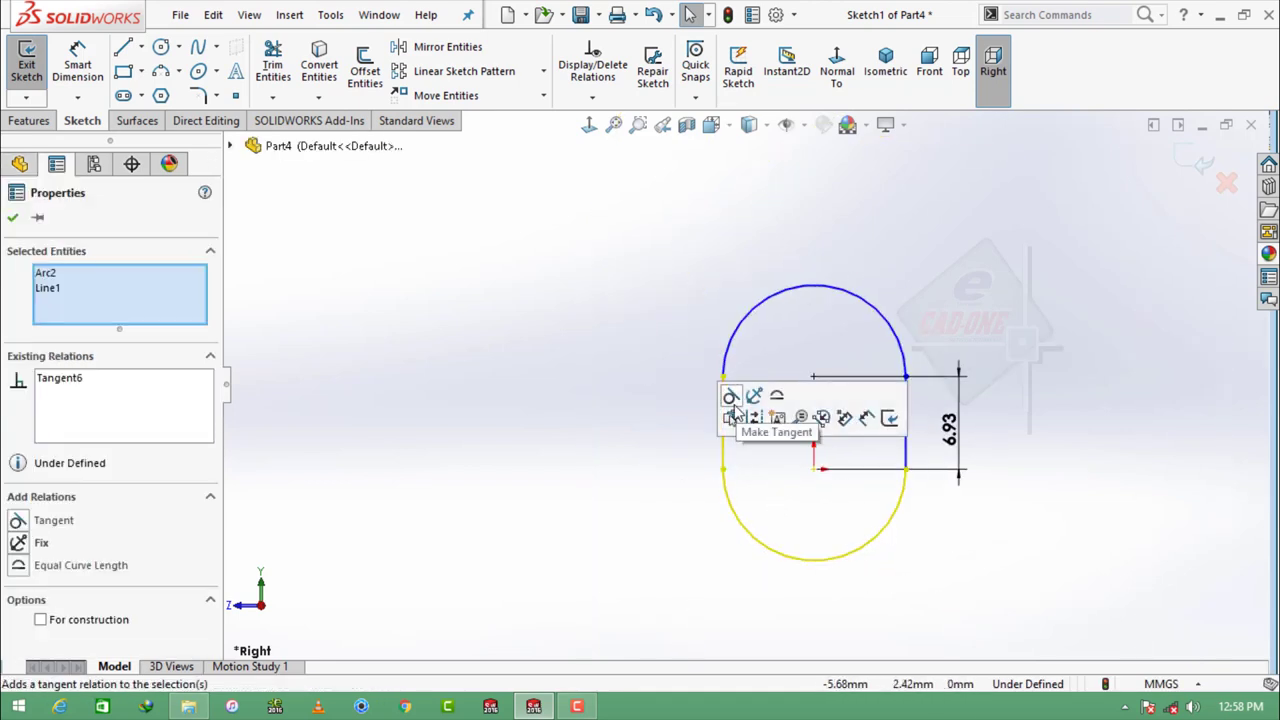
pyautogui.click(731, 396)
pyautogui.scroll(-4, 940, 430)
pyautogui.moveTo(888, 294); pyautogui.dragTo(843, 342)
pyautogui.click(906, 337)
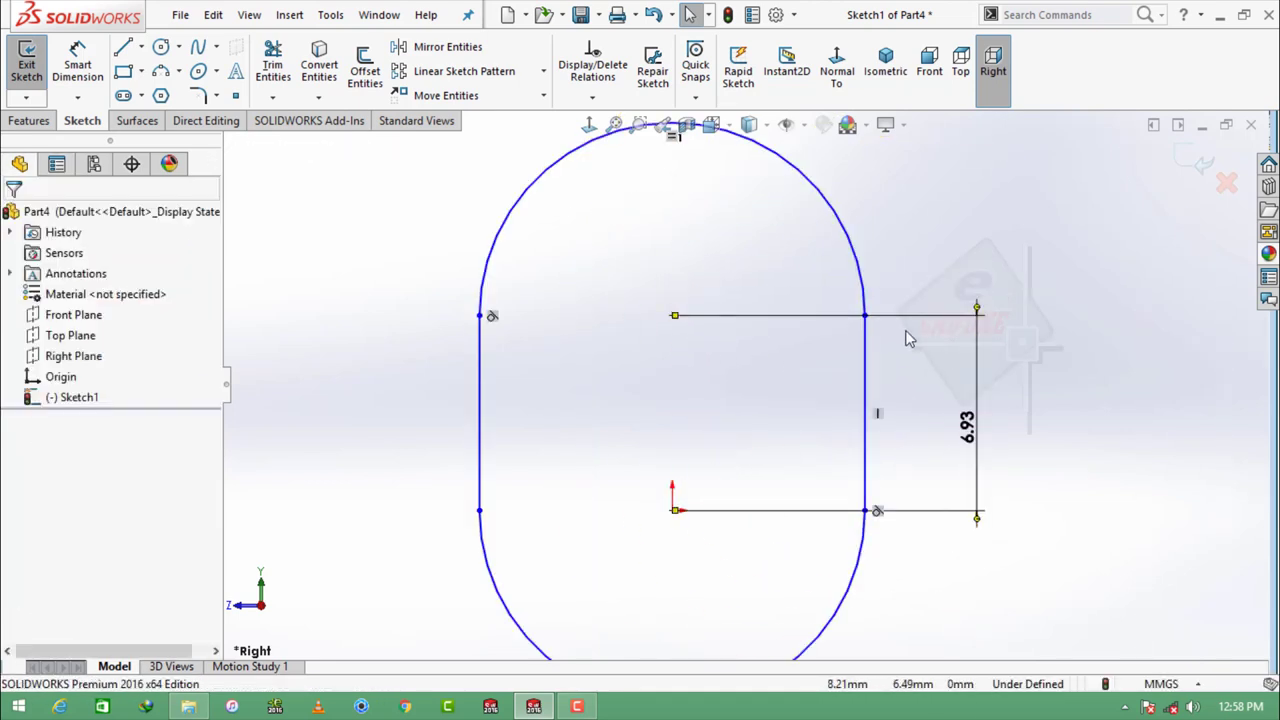
pyautogui.scroll(2, 860, 370)
pyautogui.scroll(2, 786, 423)
# Step: Dimension the top end arc to R8.51 mm
pyautogui.click(77, 65)
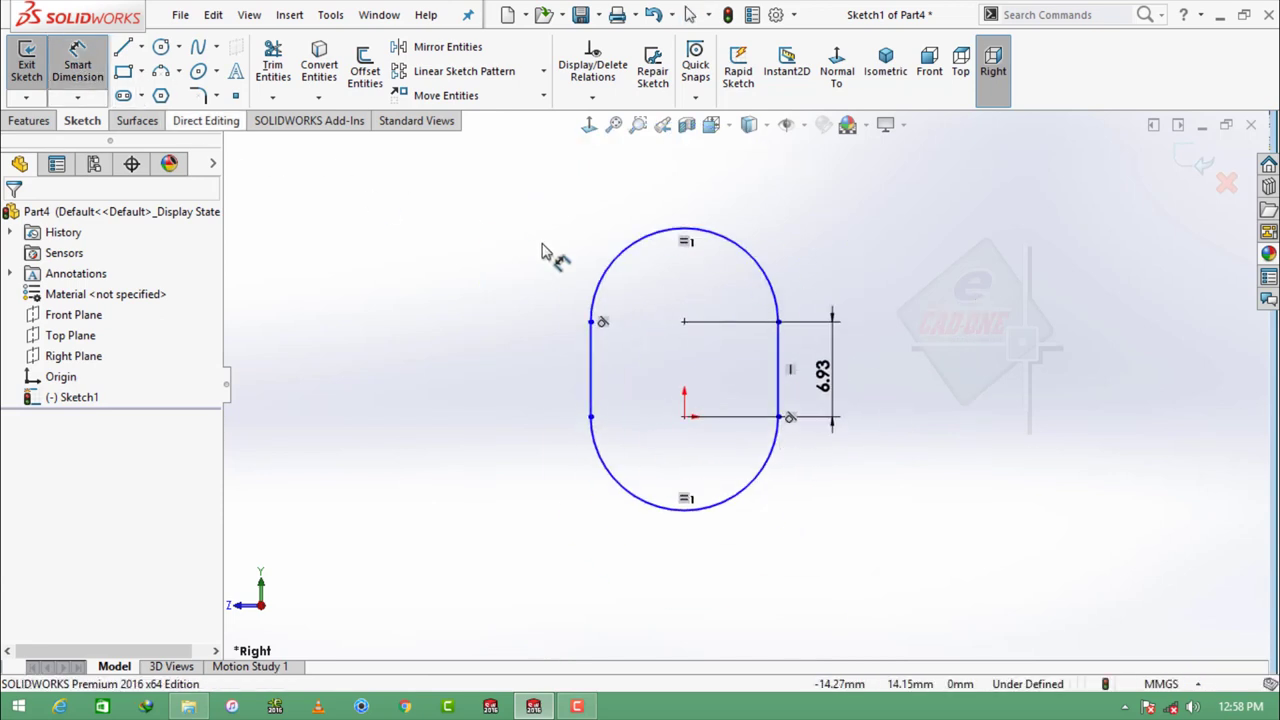
pyautogui.click(620, 256)
pyautogui.click(566, 222)
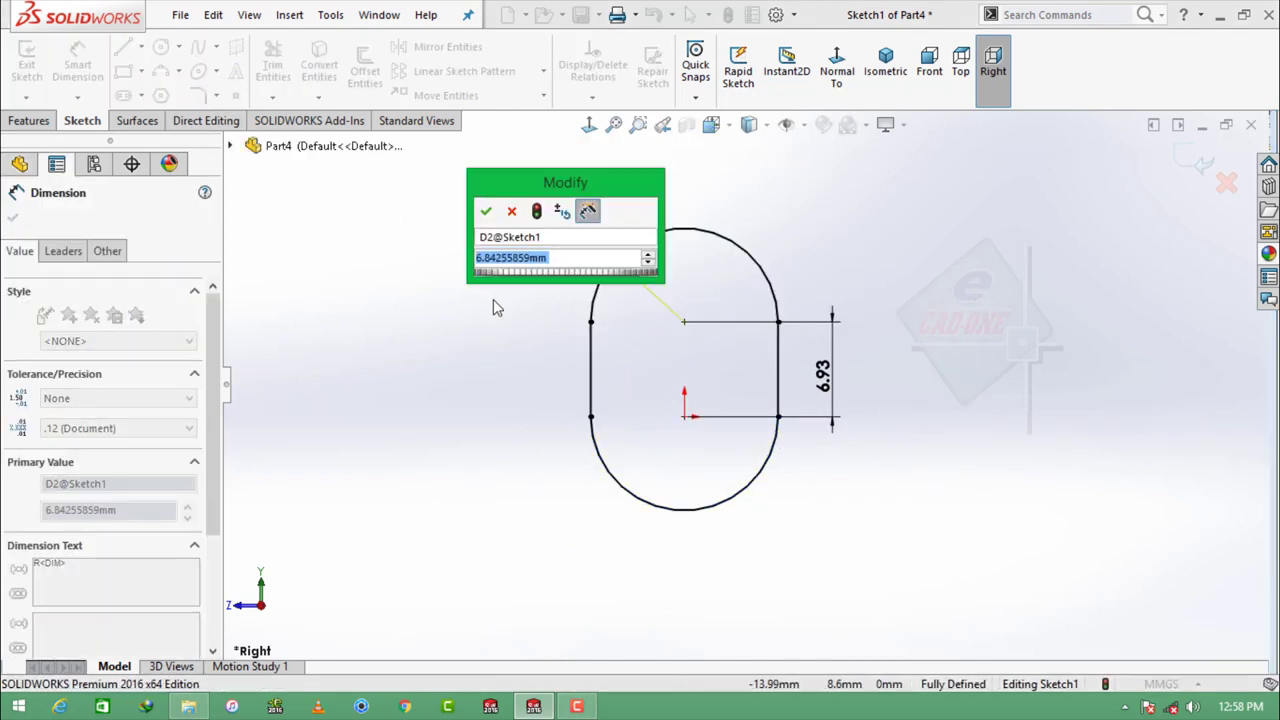
pyautogui.write('8.51')
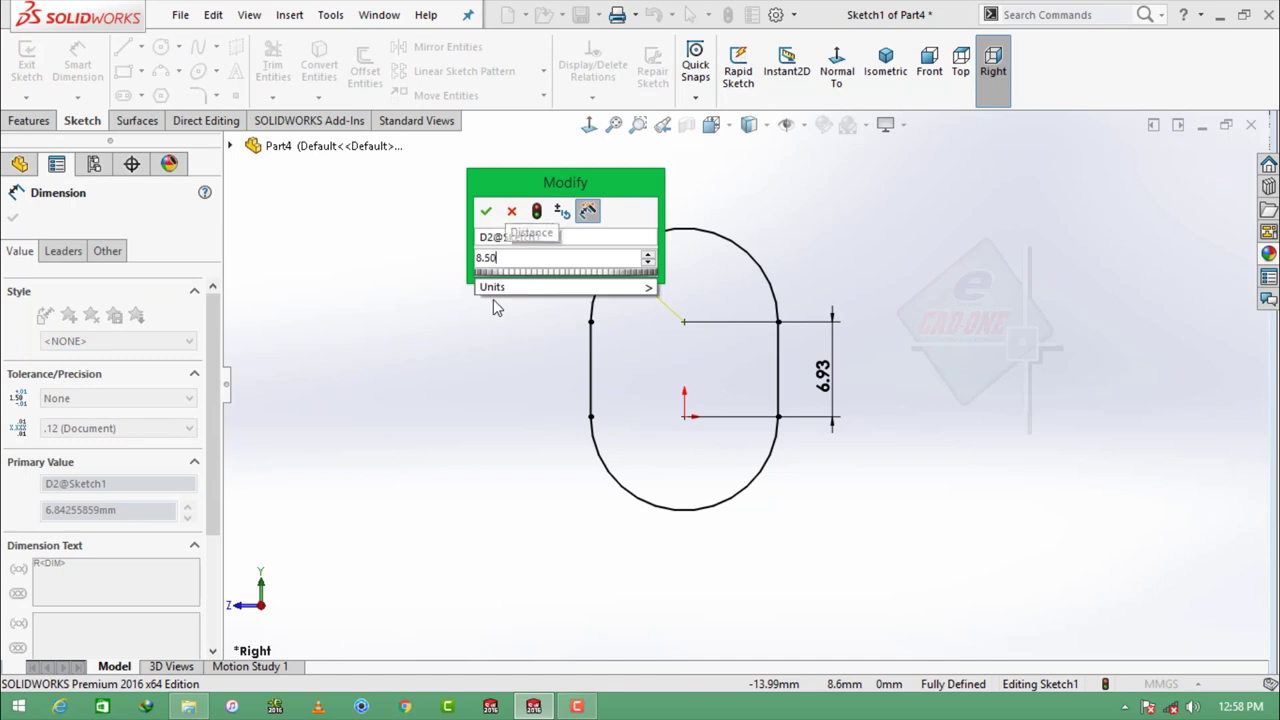
pyautogui.press('Return')
pyautogui.press('Escape')
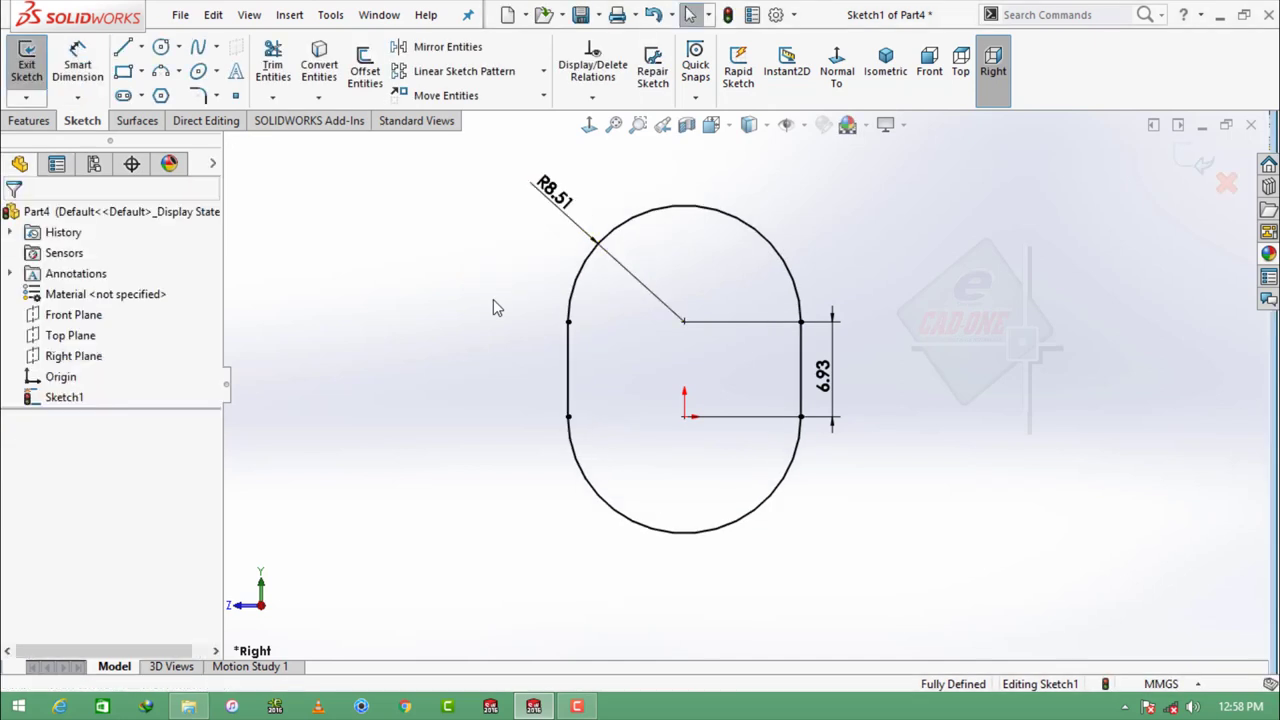
# Step: Extrude the slot outline as Boss-Extrude1, reversed, 6.35 mm deep
pyautogui.click(28, 120)
pyautogui.click(35, 65)
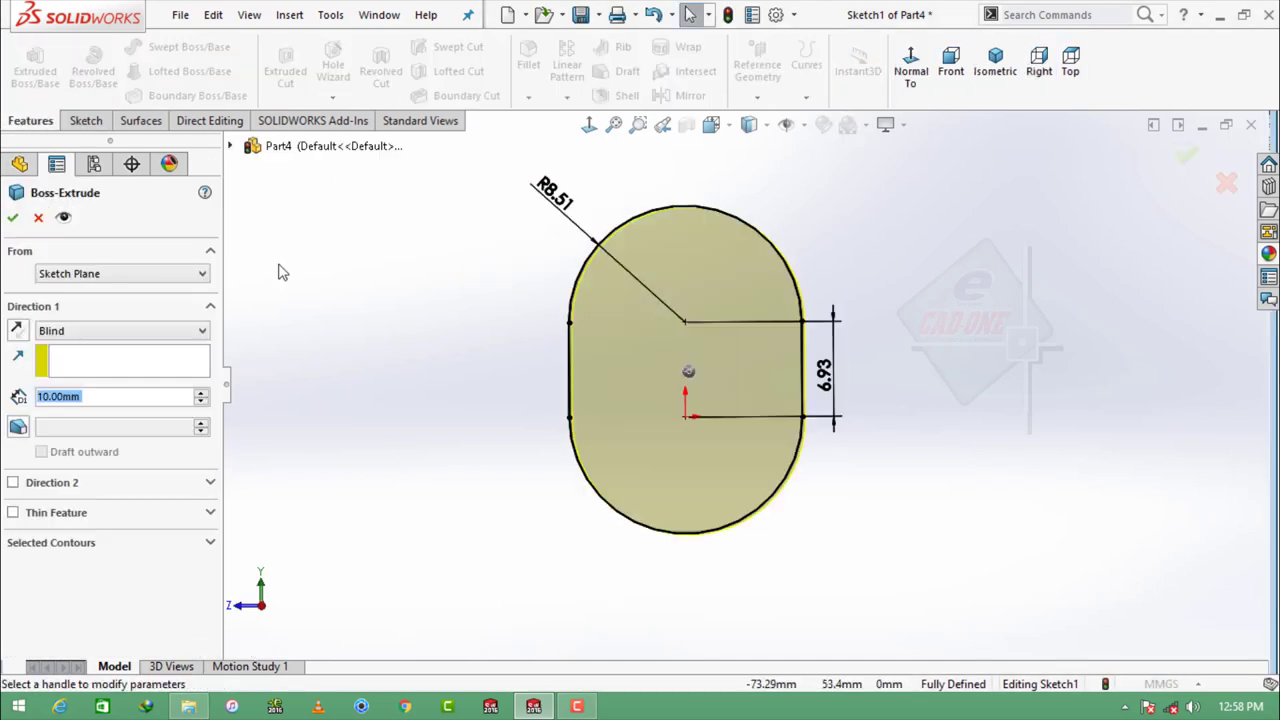
pyautogui.click(16, 331)
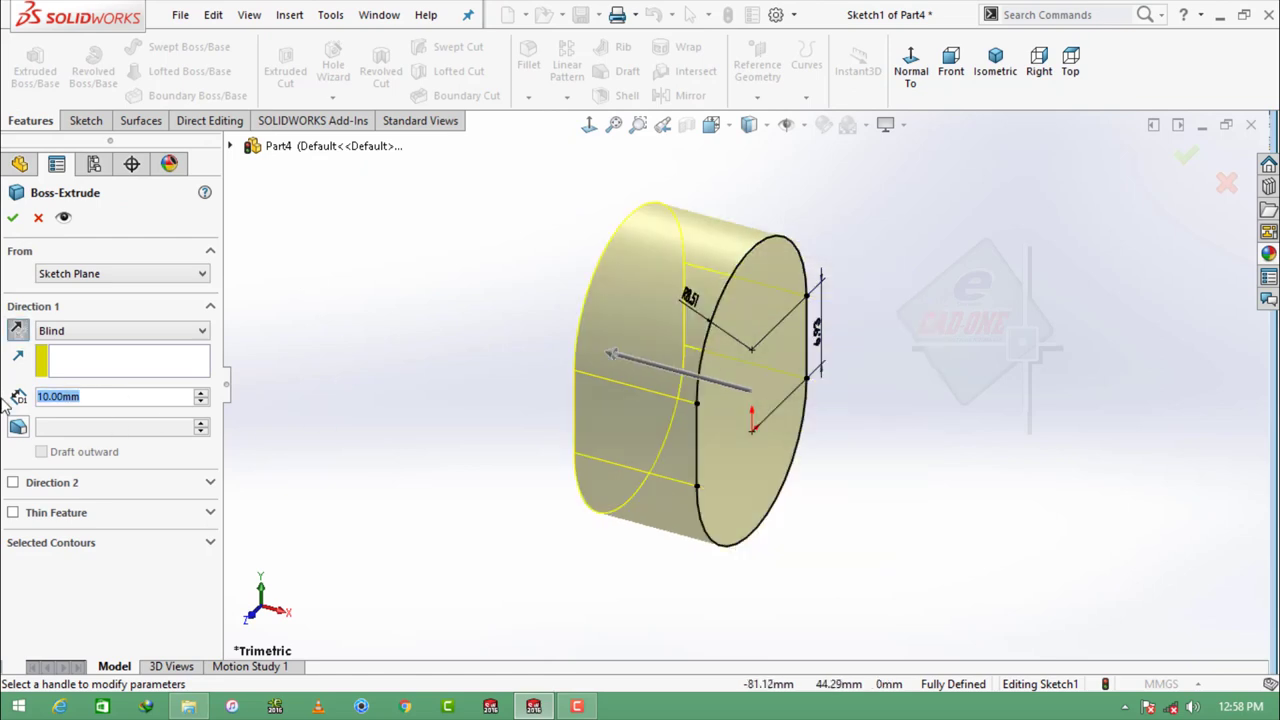
pyautogui.write('6.35')
pyautogui.press('Return')
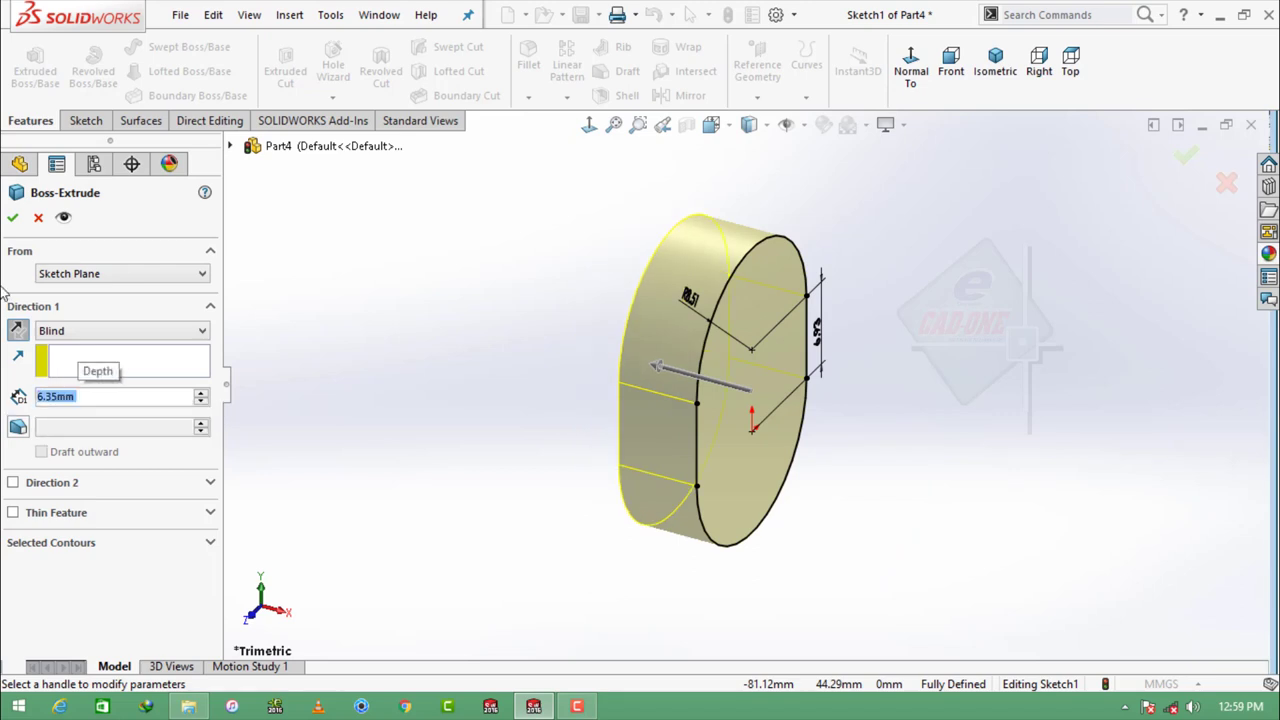
pyautogui.click(13, 218)
# Step: Start a sketch on the block's front face and set a plain white background
pyautogui.moveTo(806, 366); pyautogui.dragTo(771, 337, button='middle')
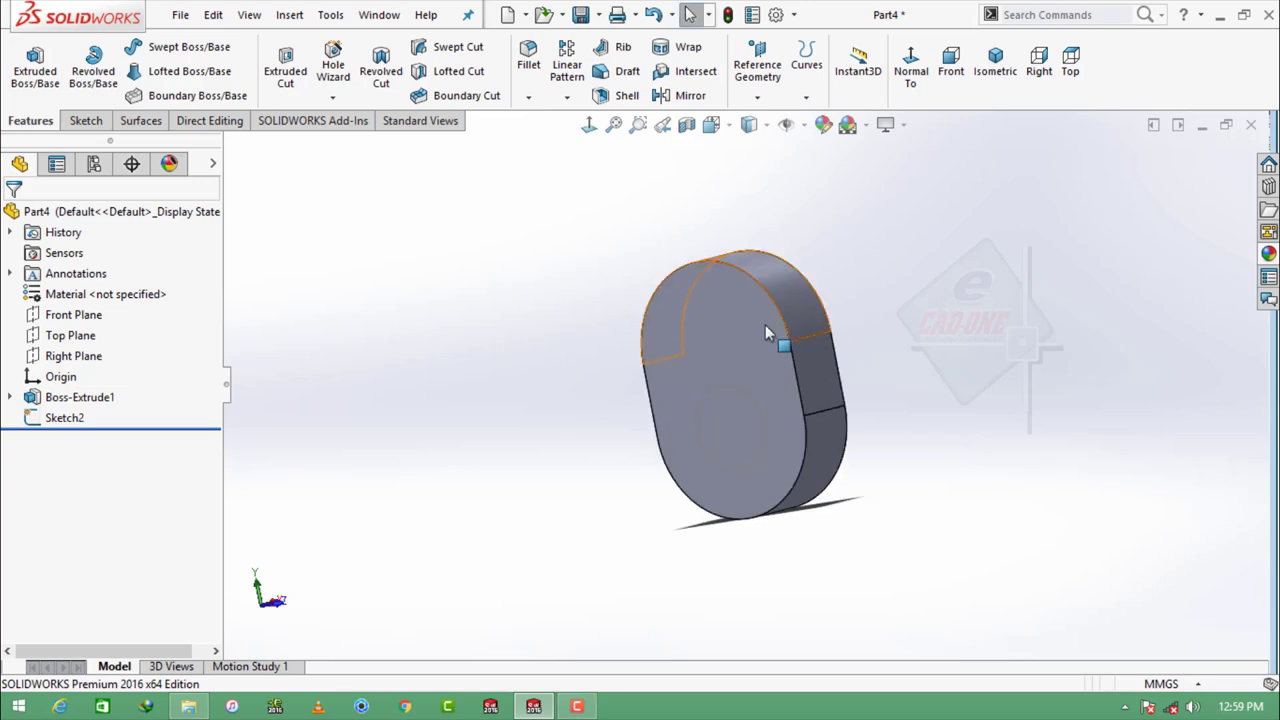
pyautogui.click(771, 337)
pyautogui.click(831, 262)
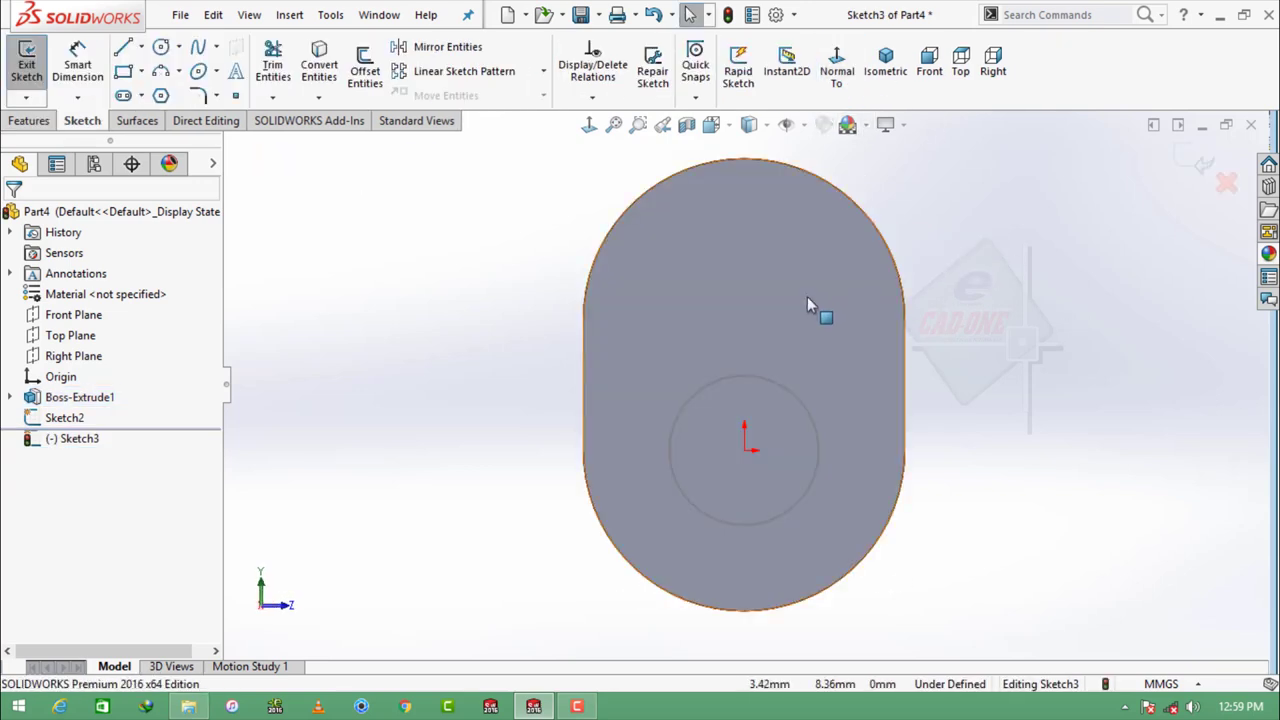
pyautogui.click(848, 127)
pyautogui.click(880, 49)
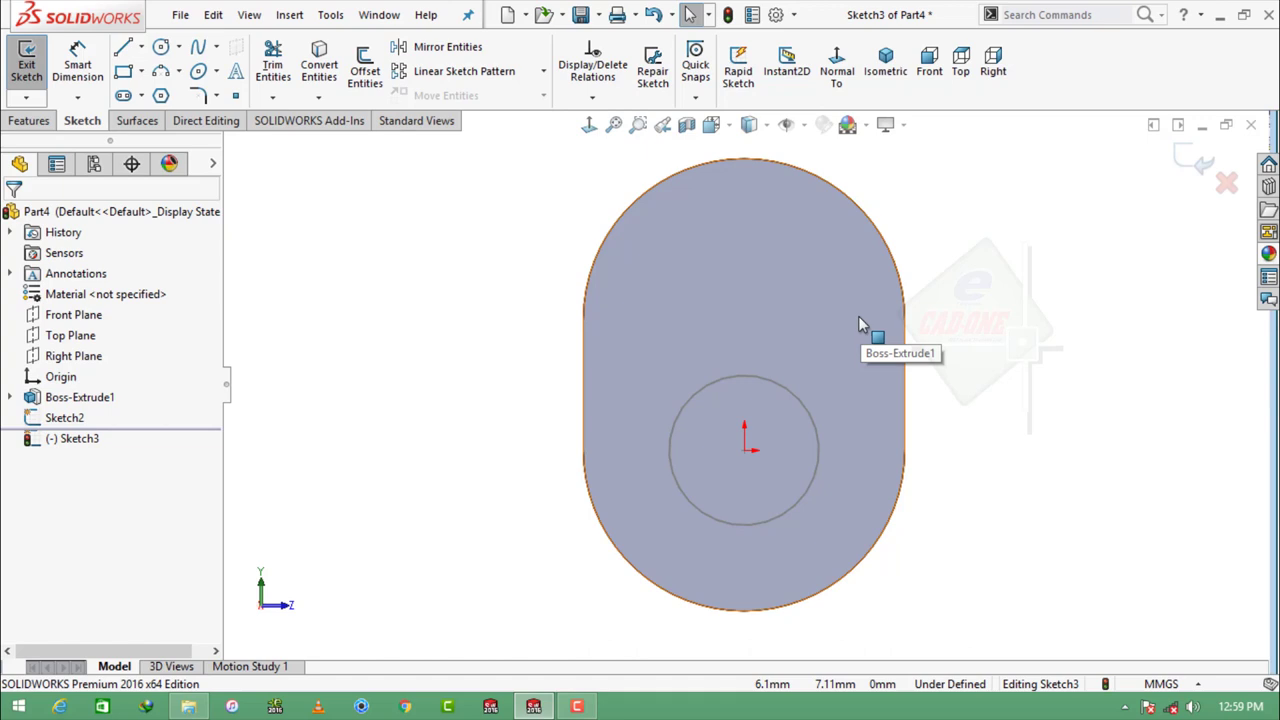
# Step: Draw a horizontal centerline and a vertical construction line through the origin
pyautogui.click(141, 47)
pyautogui.click(168, 92)
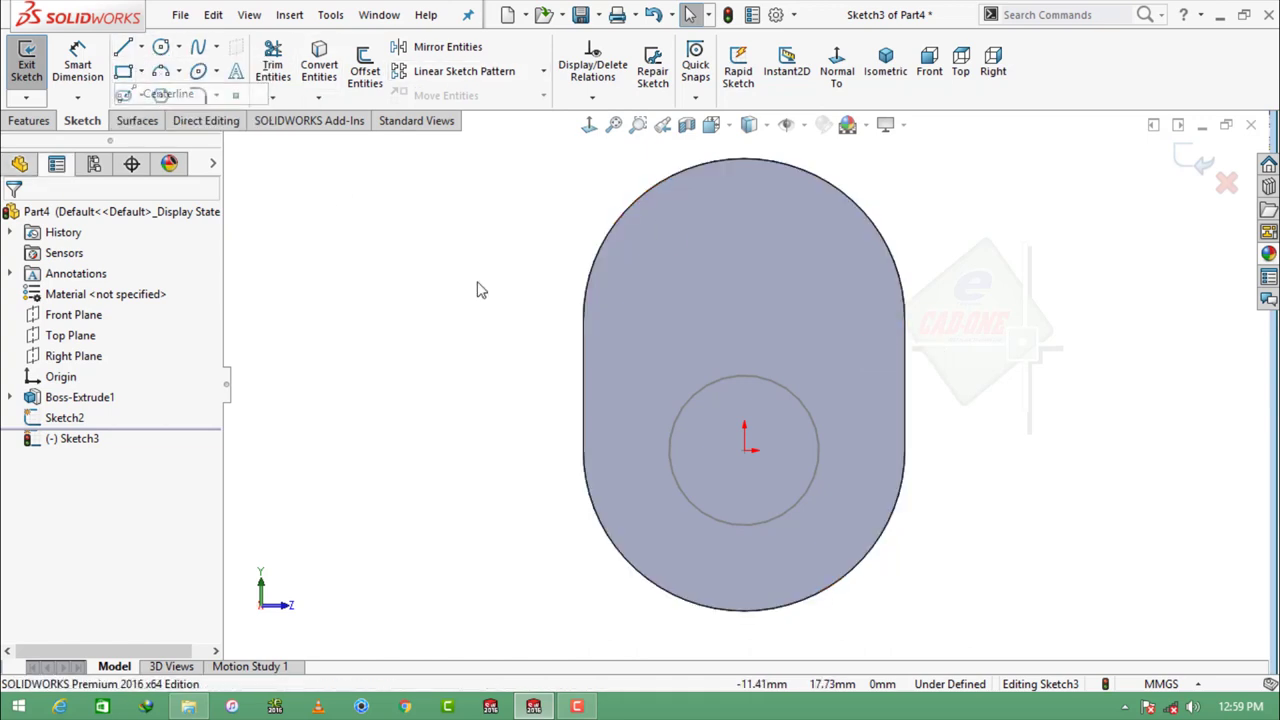
pyautogui.moveTo(583, 385); pyautogui.dragTo(905, 385)
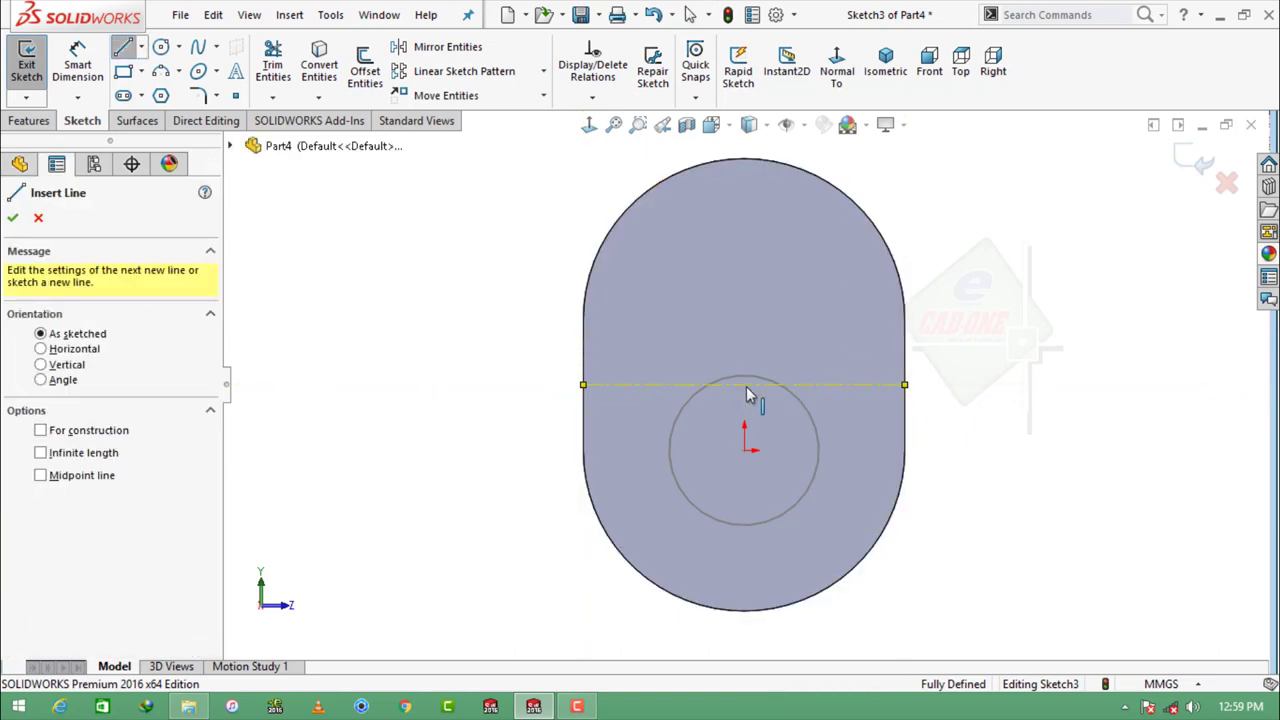
pyautogui.moveTo(744, 385); pyautogui.dragTo(744, 162)
pyautogui.press('Escape')
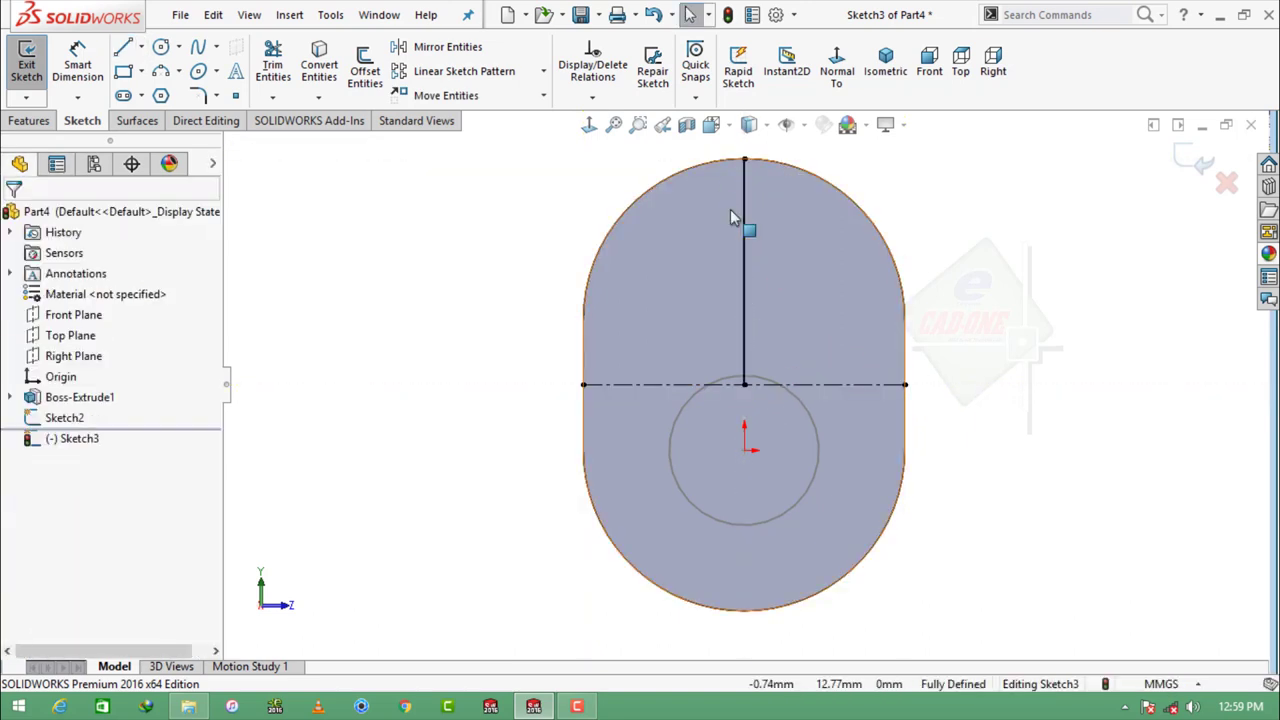
pyautogui.click(744, 215)
pyautogui.click(820, 162)
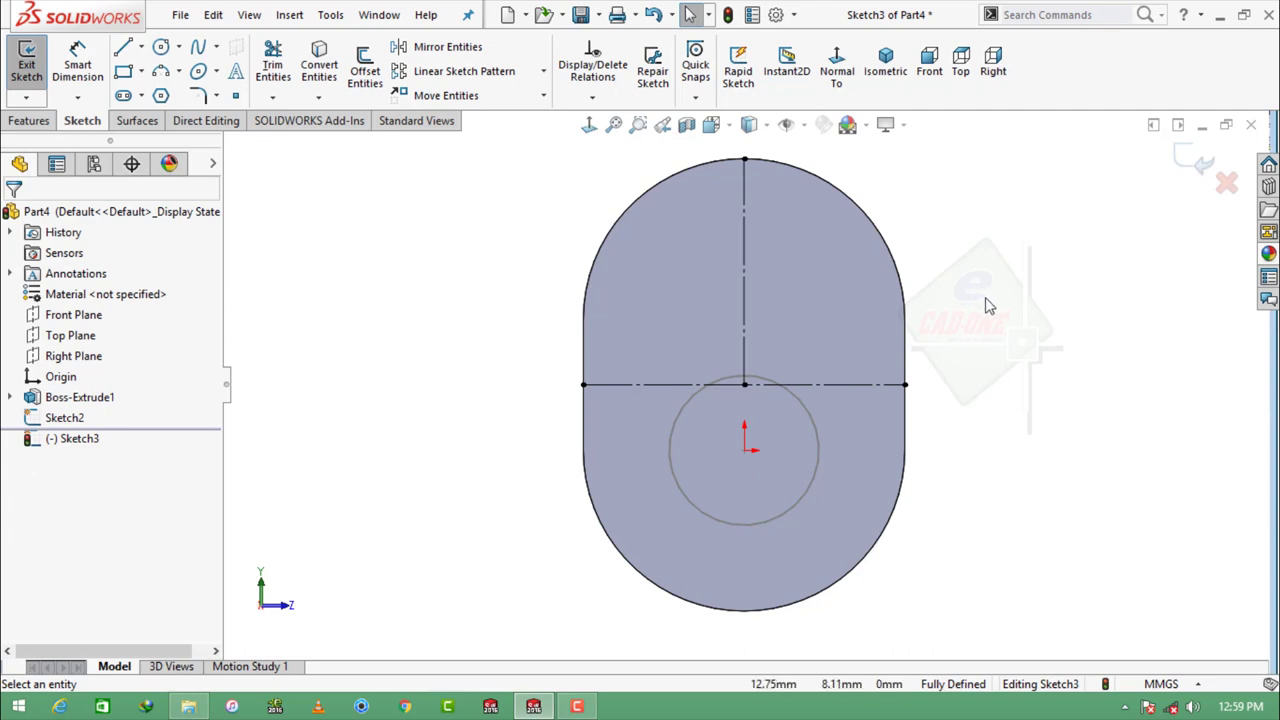
# Step: Draw two equal small circles, one on the vertical line and one to the right
pyautogui.click(161, 48)
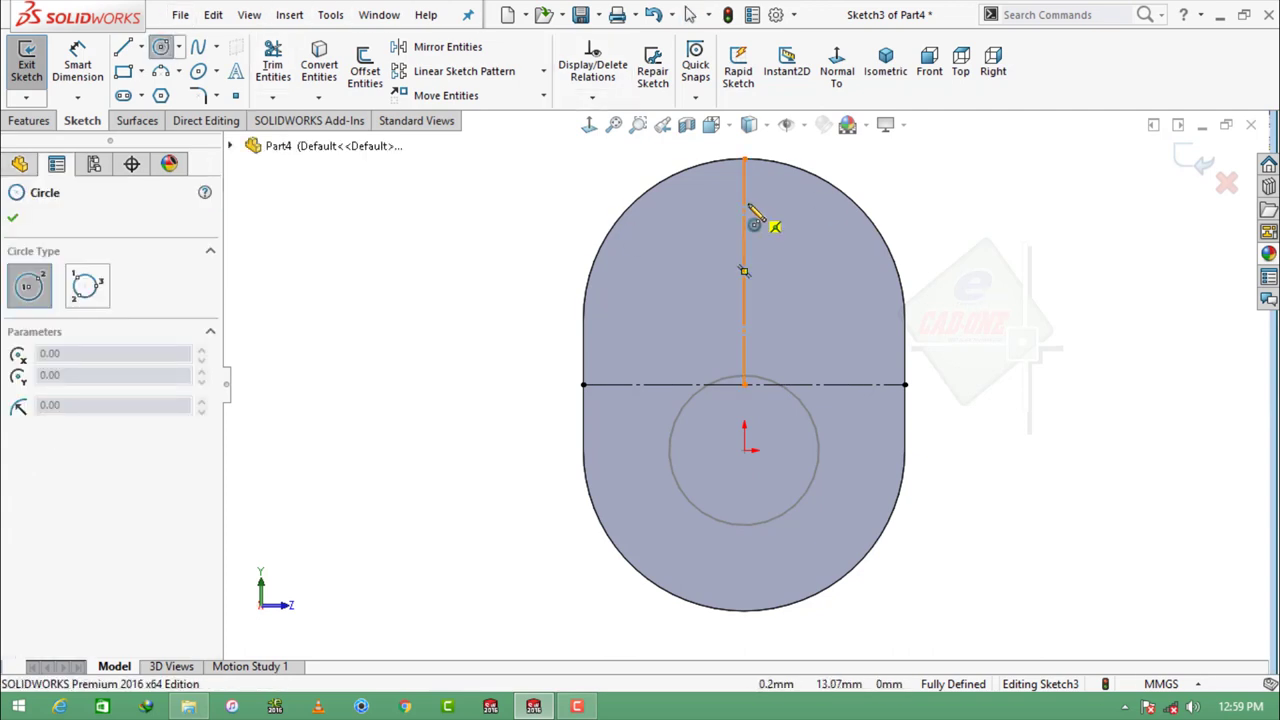
pyautogui.click(744, 207)
pyautogui.click(759, 221)
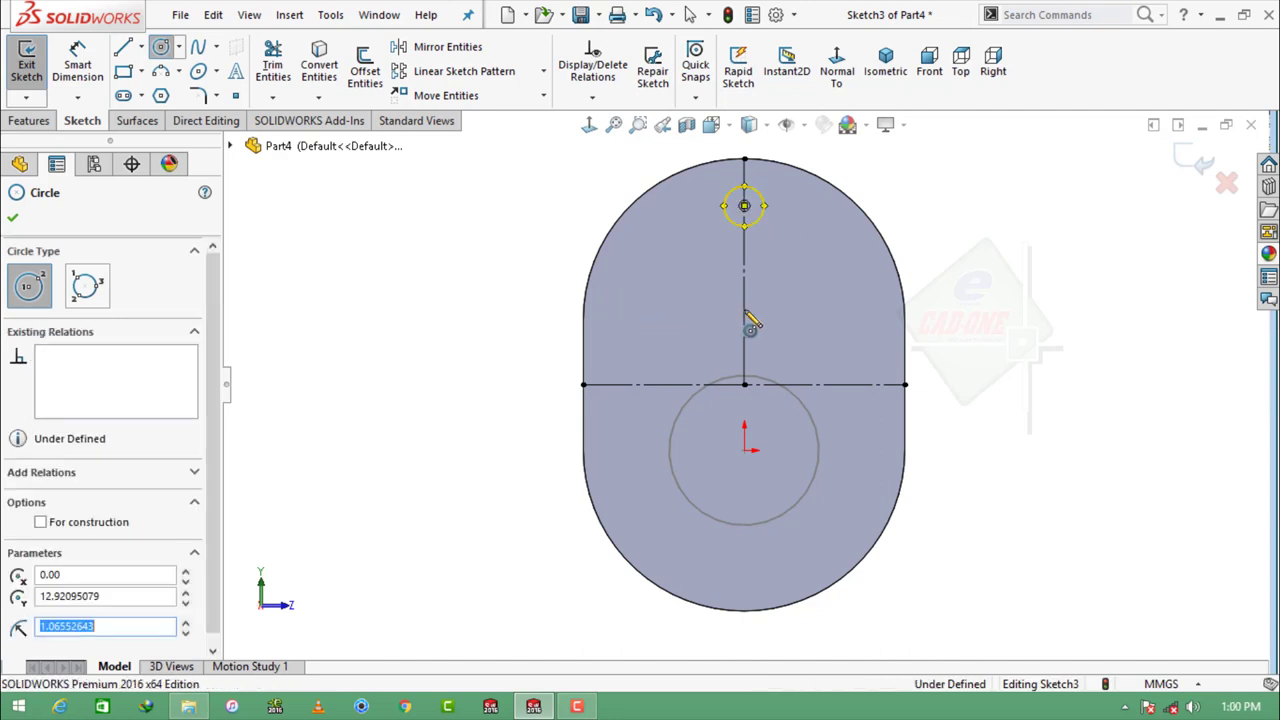
pyautogui.click(846, 296)
pyautogui.click(867, 317)
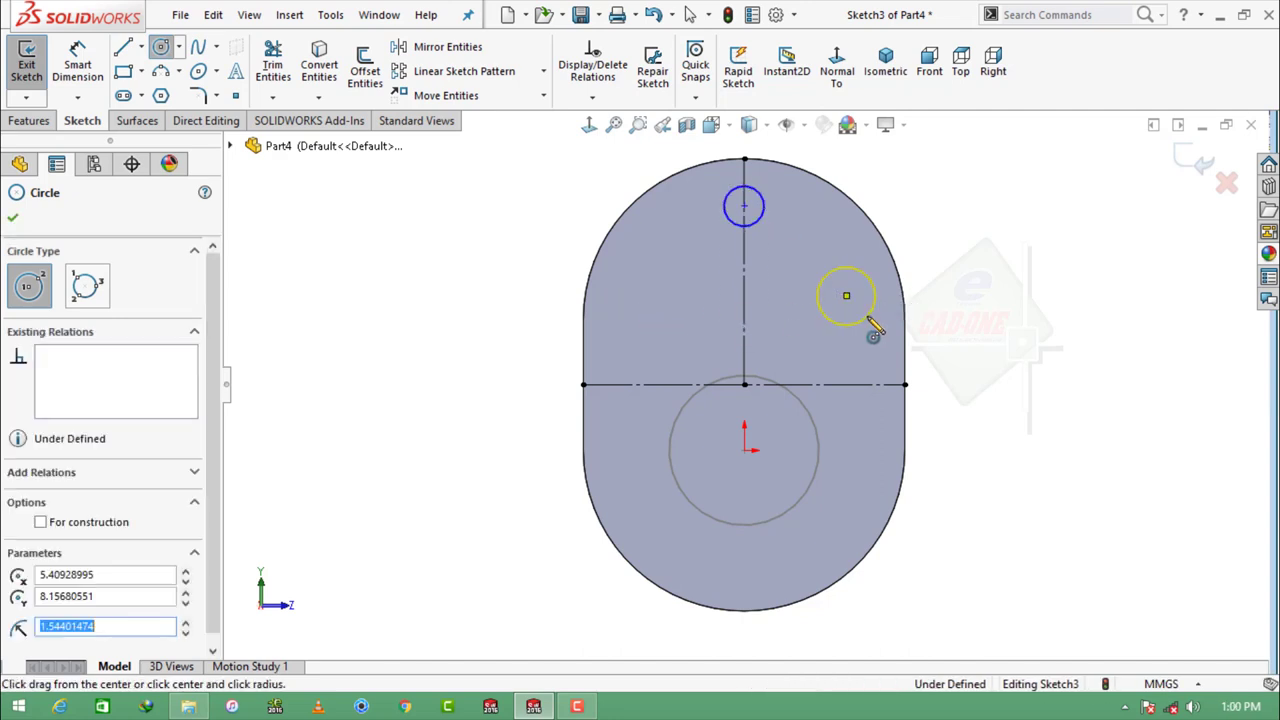
pyautogui.press('Escape')
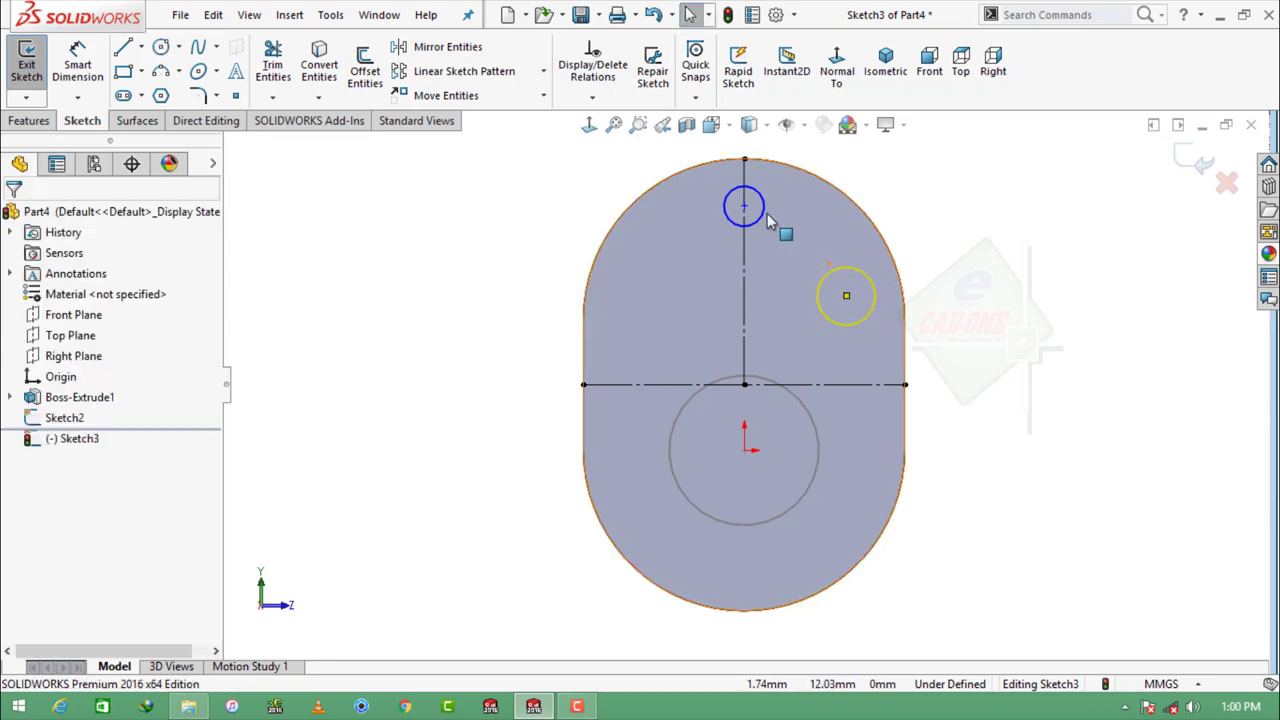
pyautogui.keyDown('ctrl'); pyautogui.click(762, 203); pyautogui.keyUp('ctrl')
pyautogui.keyDown('ctrl'); pyautogui.click(850, 269); pyautogui.keyUp('ctrl')
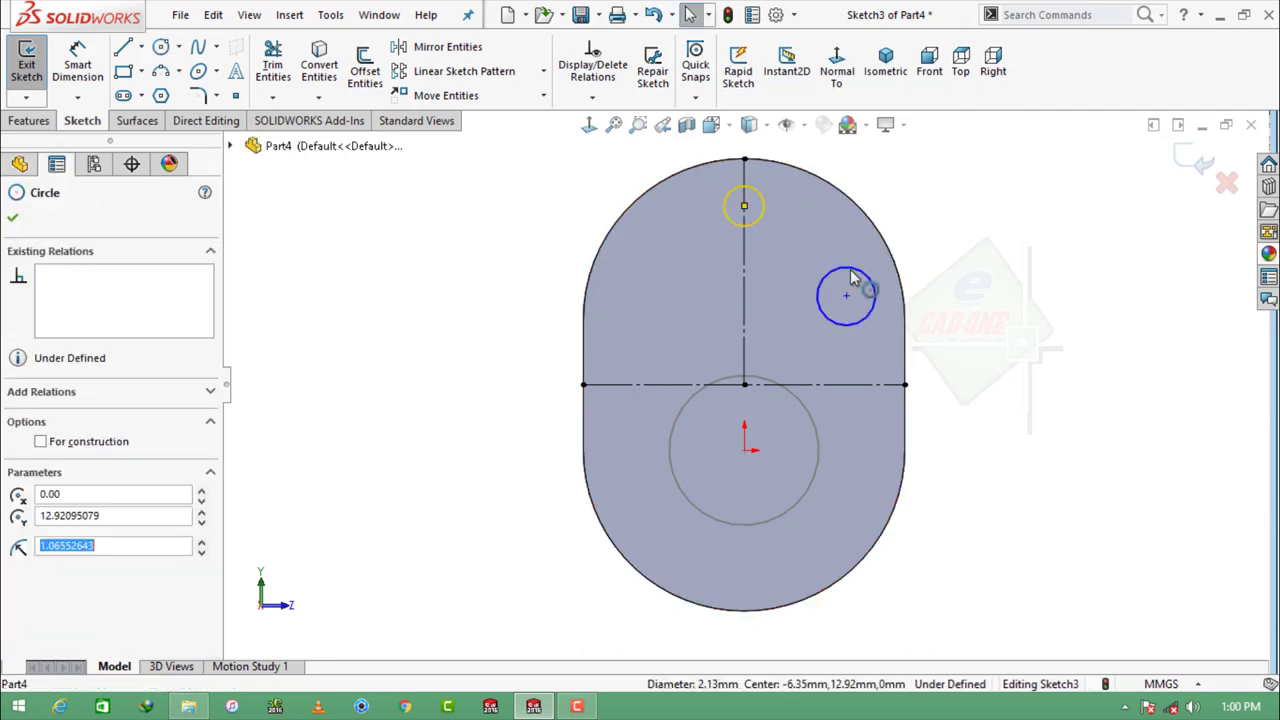
pyautogui.keyDown('ctrl'); pyautogui.click(876, 288); pyautogui.keyUp('ctrl')
pyautogui.click(934, 206)
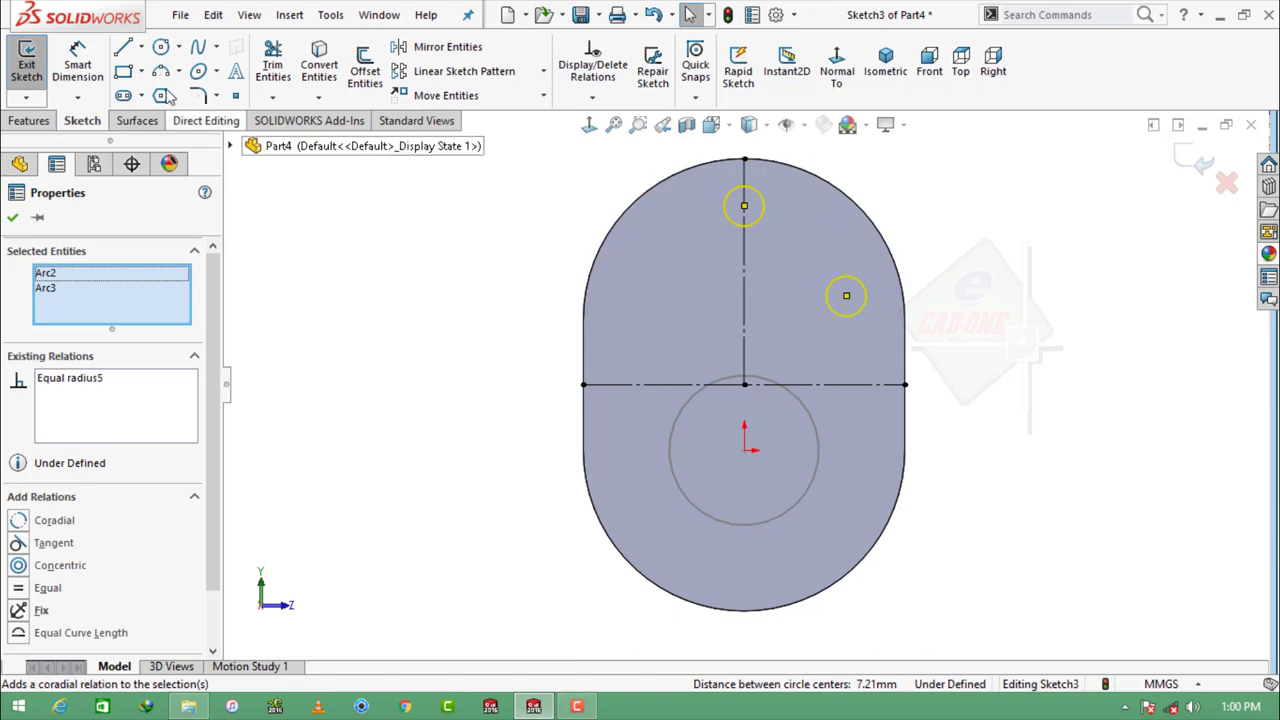
# Step: Dimension the vertical distance between the circle centres to 6.35 mm
pyautogui.click(77, 65)
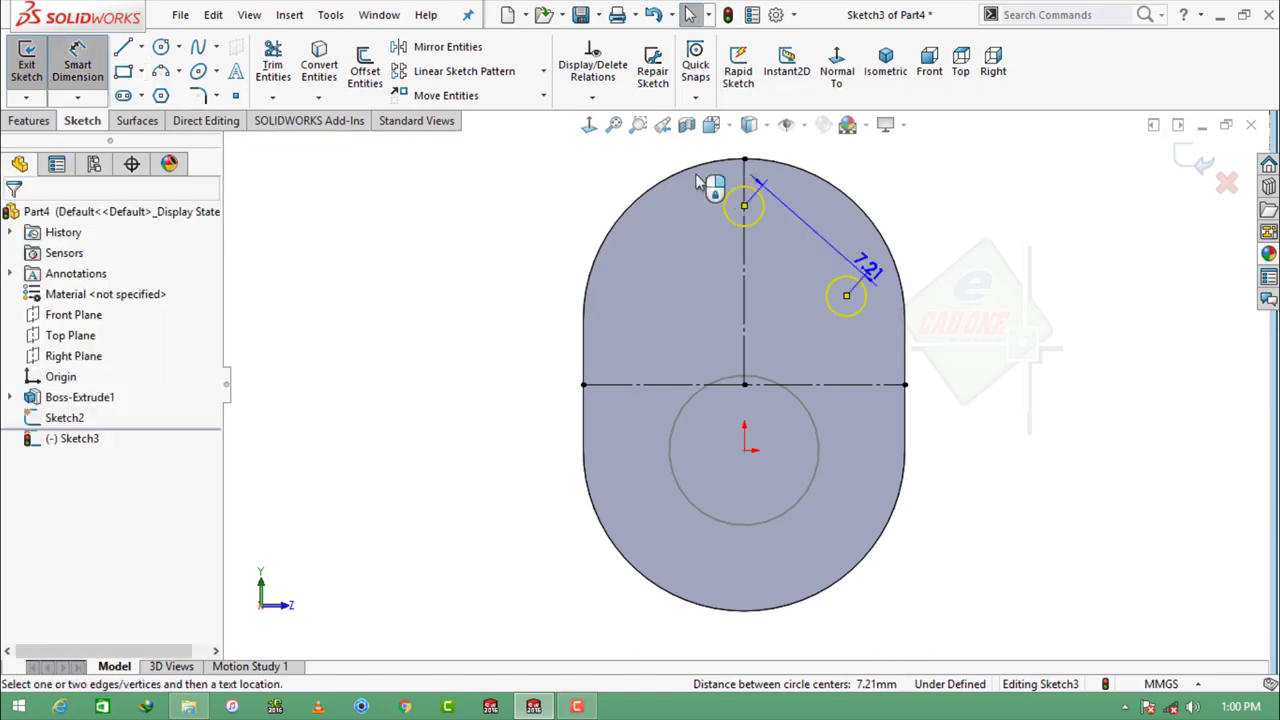
pyautogui.click(968, 290)
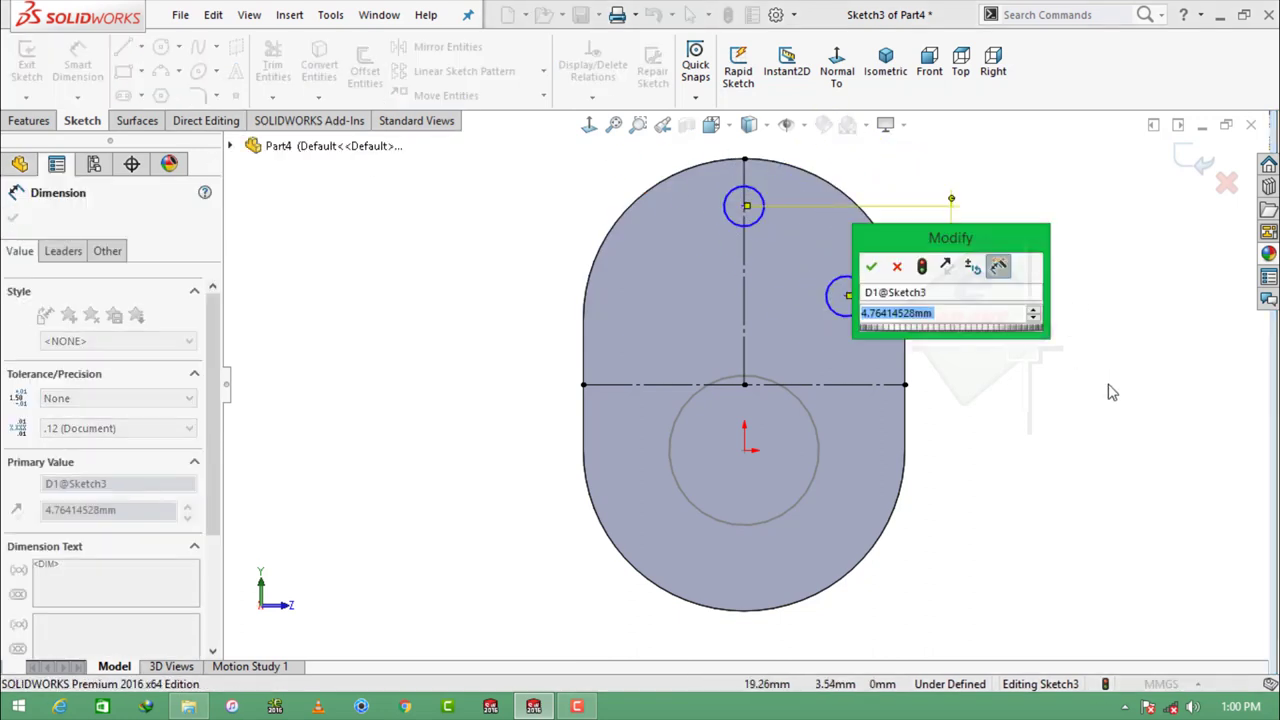
pyautogui.write('6.350')
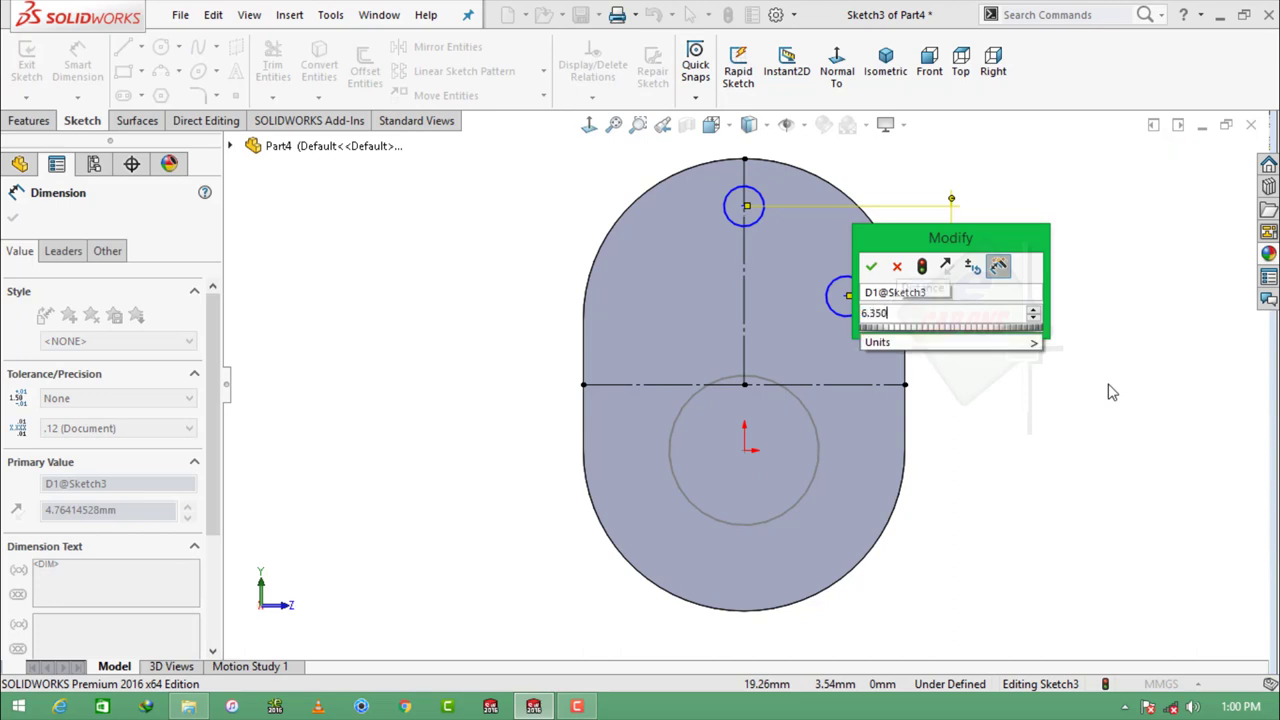
pyautogui.press('Return')
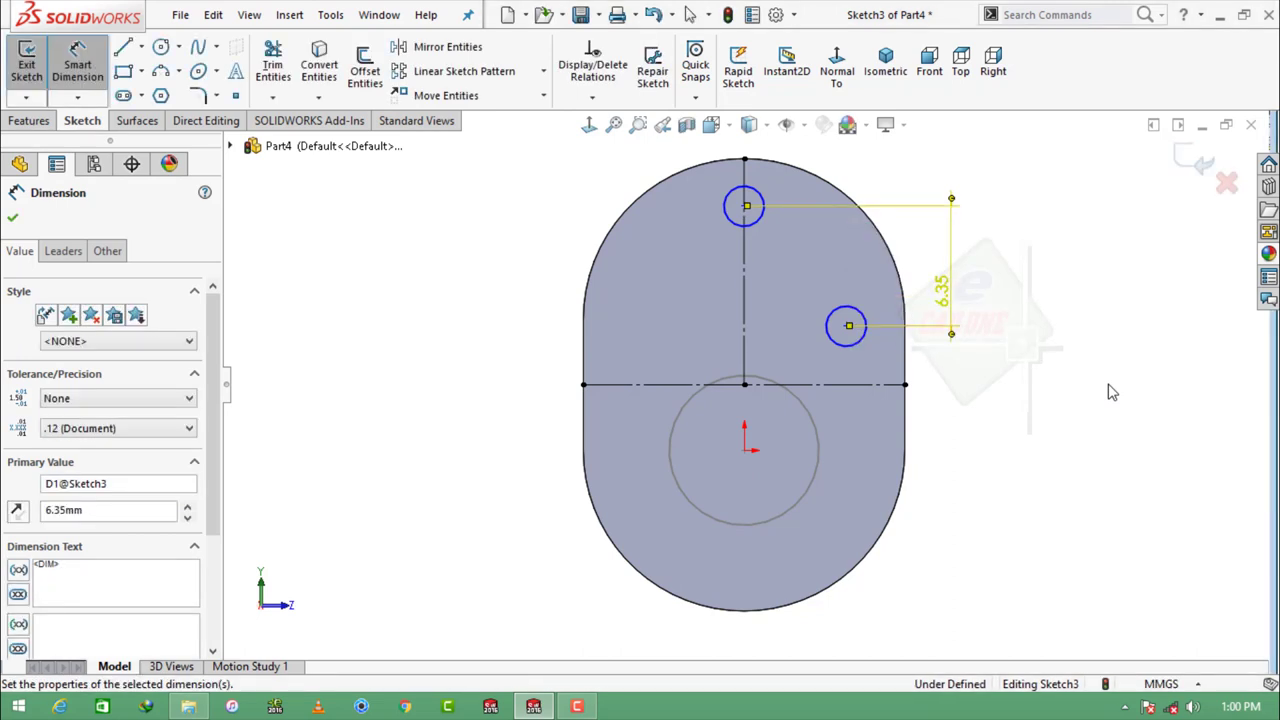
pyautogui.click(1112, 392)
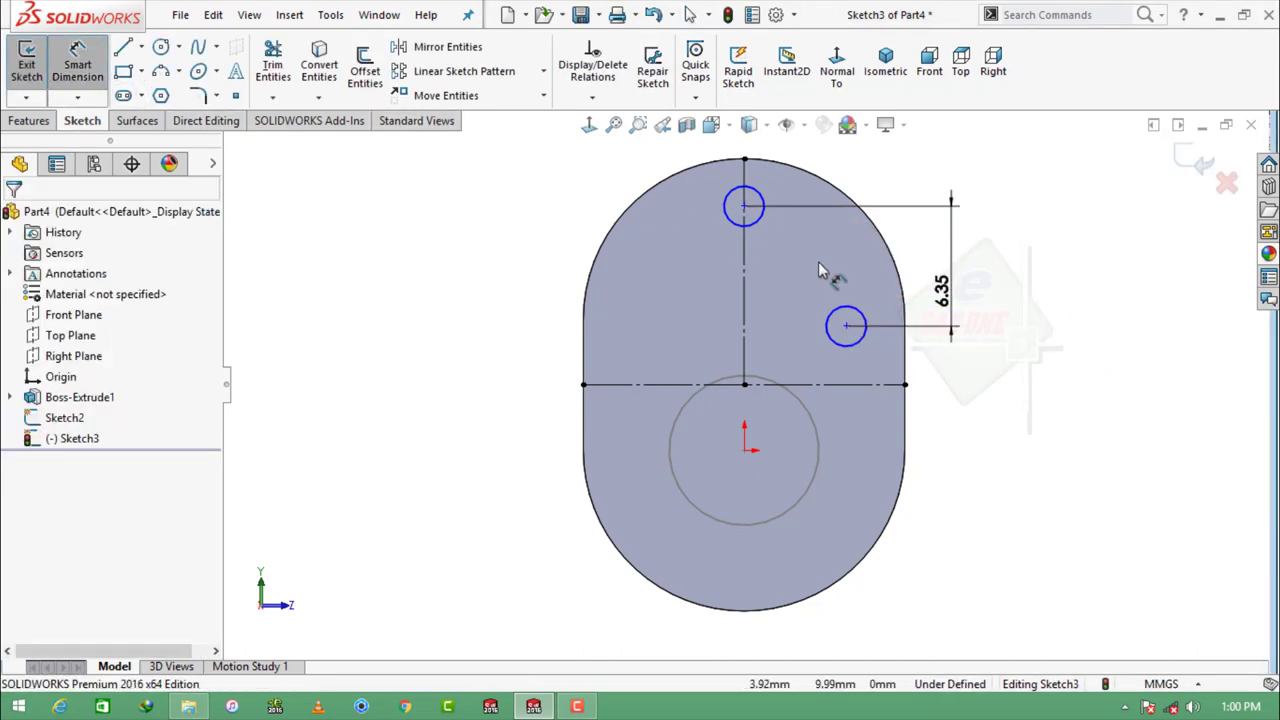
# Step: Dimension the top circle's diameter to 2.18 mm
pyautogui.click(763, 203)
pyautogui.click(905, 170)
pyautogui.write('2.18')
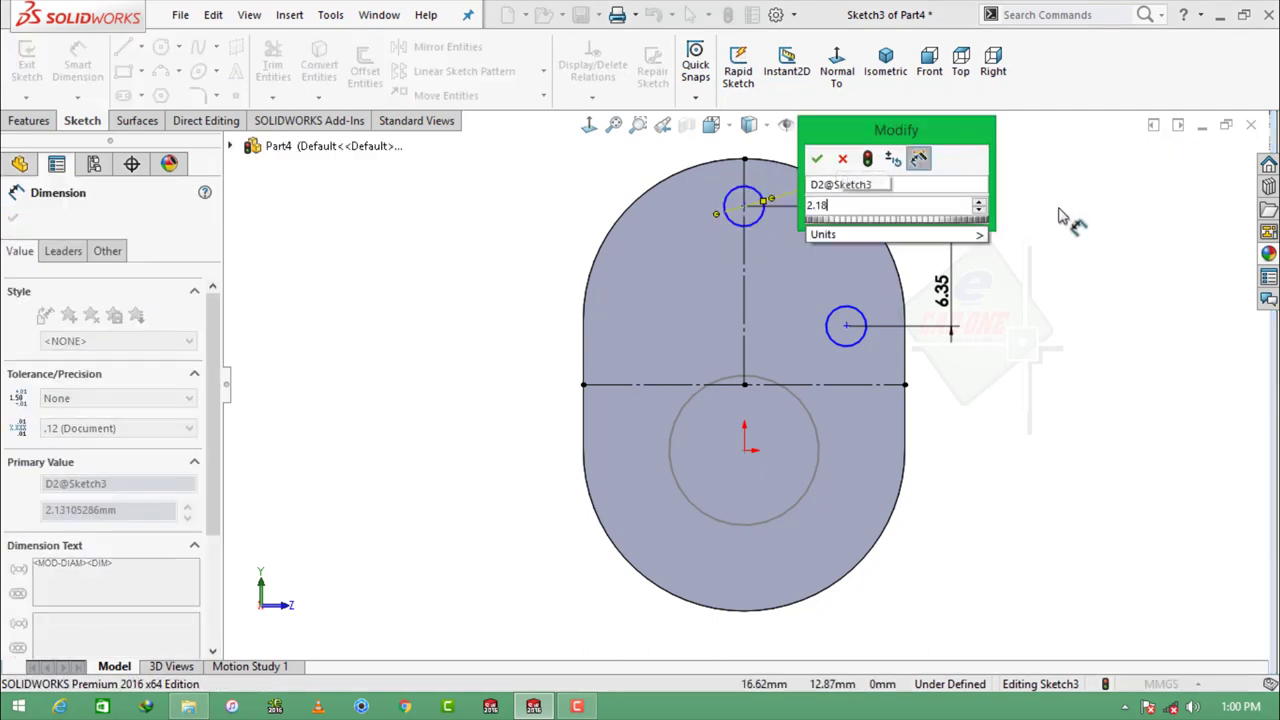
pyautogui.press('Return')
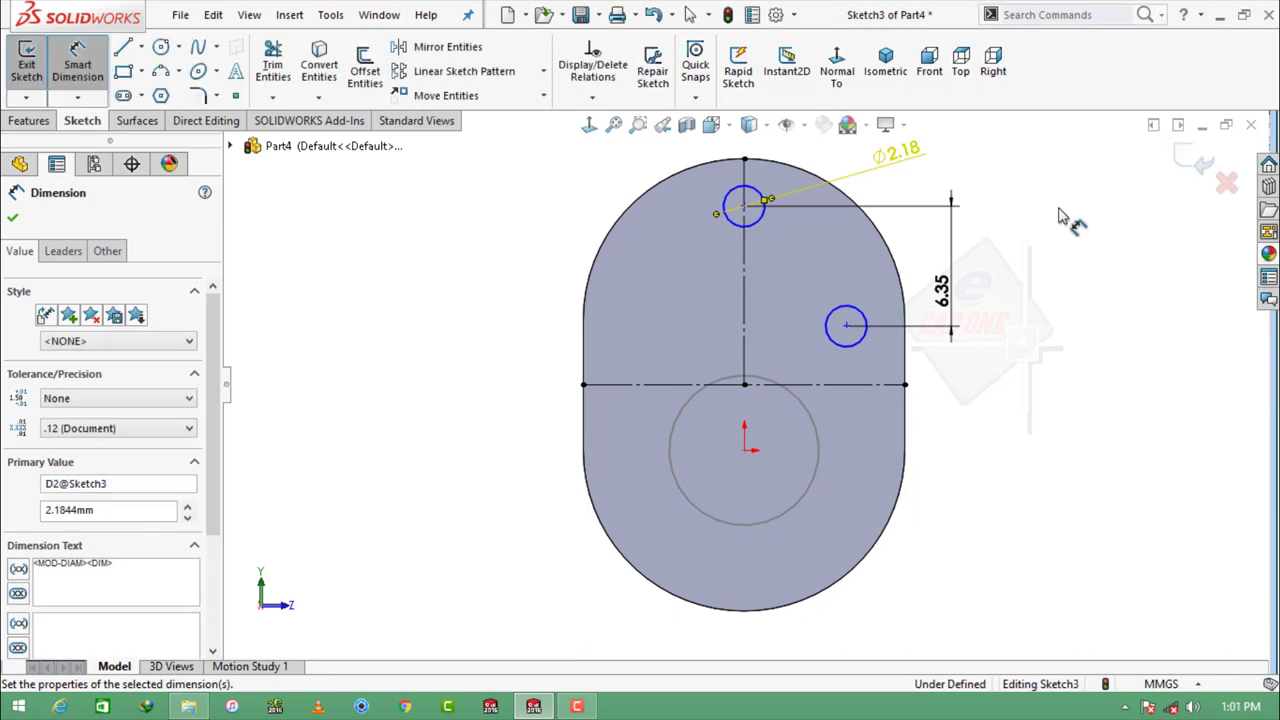
pyautogui.press('Escape')
# Step: Mirror the right circle to the left about the vertical centerline
pyautogui.click(447, 48)
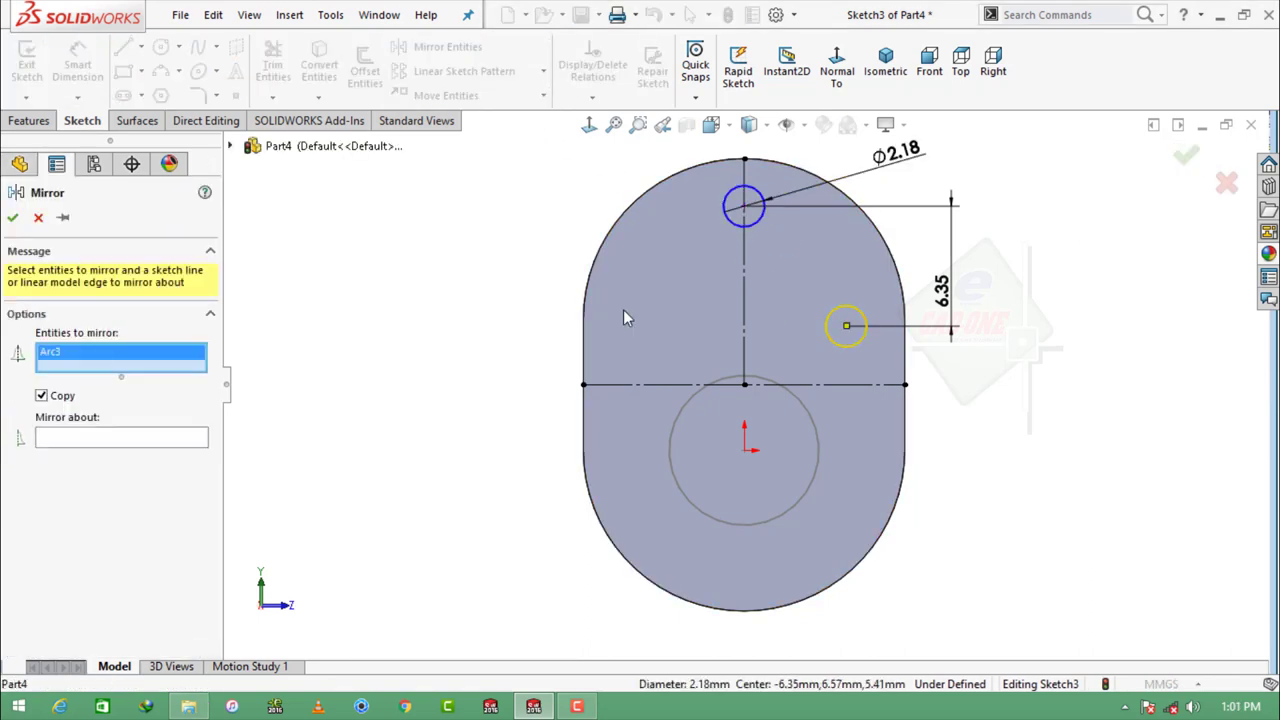
pyautogui.click(83, 436)
pyautogui.click(744, 284)
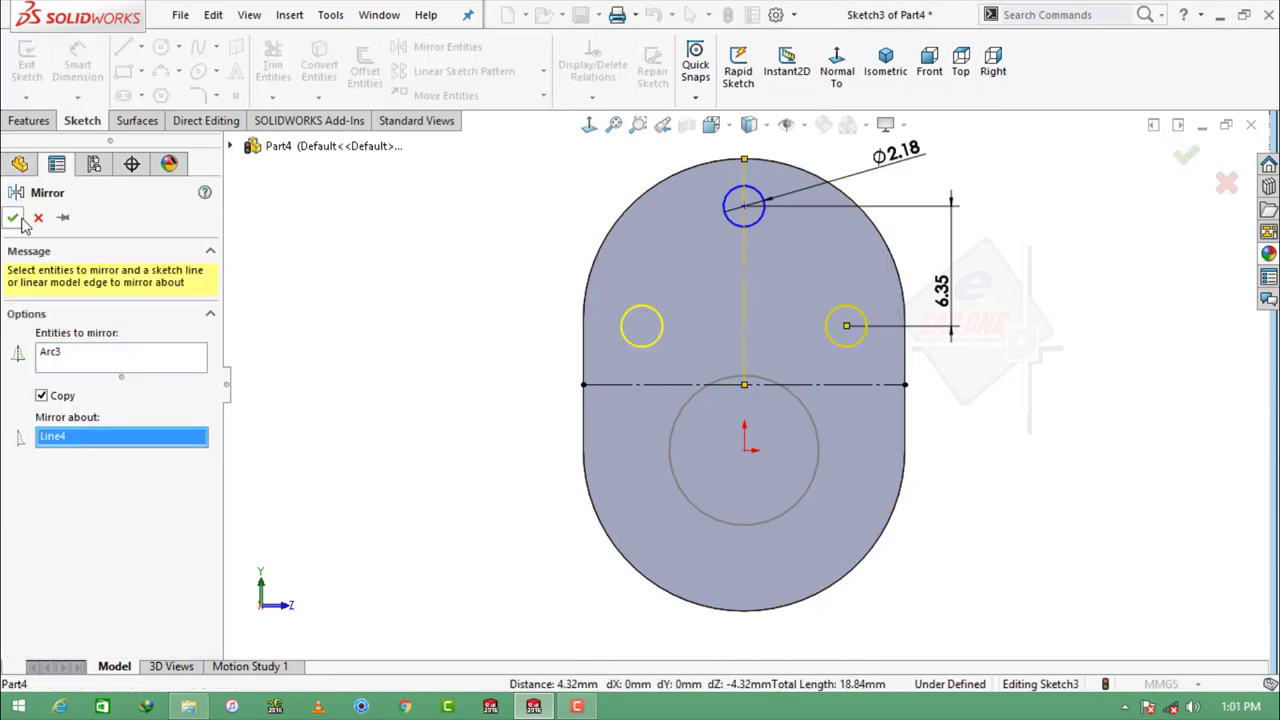
pyautogui.click(12, 217)
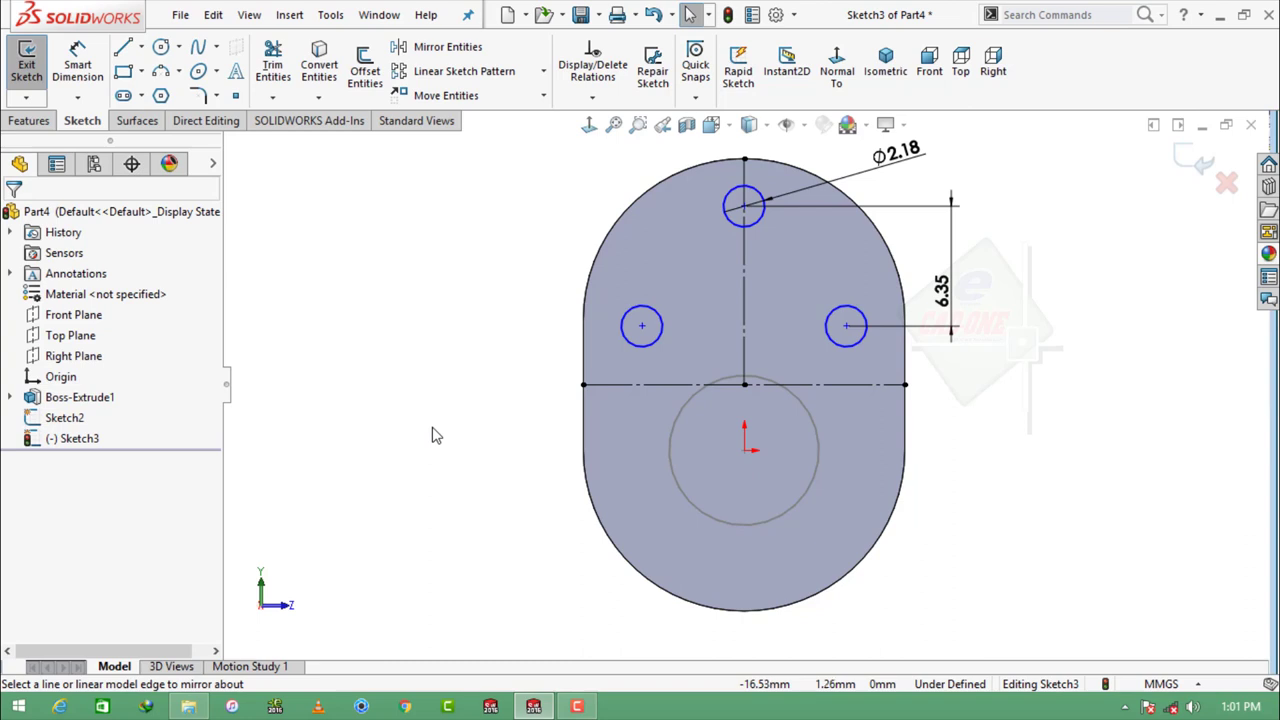
# Step: Mirror the top, left and right circles below the horizontal centerline
pyautogui.click(440, 46)
pyautogui.click(750, 225)
pyautogui.click(665, 330)
pyautogui.click(826, 332)
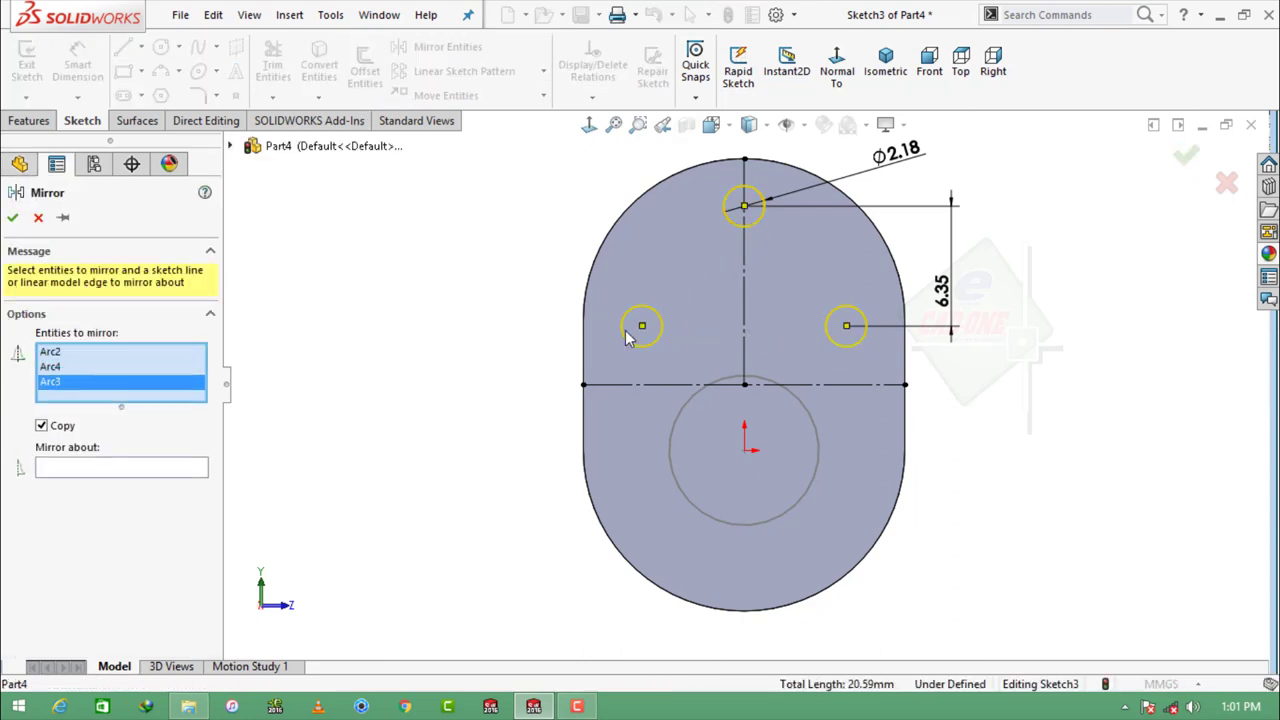
pyautogui.click(195, 476)
pyautogui.click(625, 385)
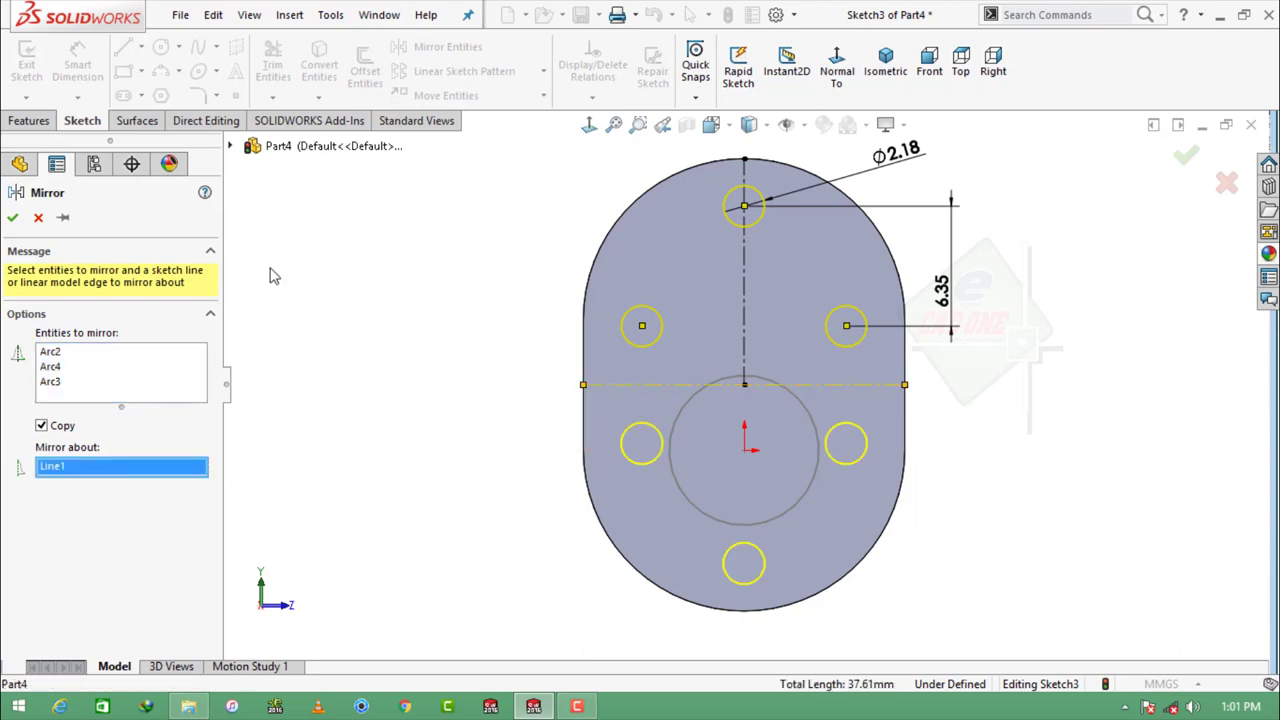
pyautogui.click(12, 219)
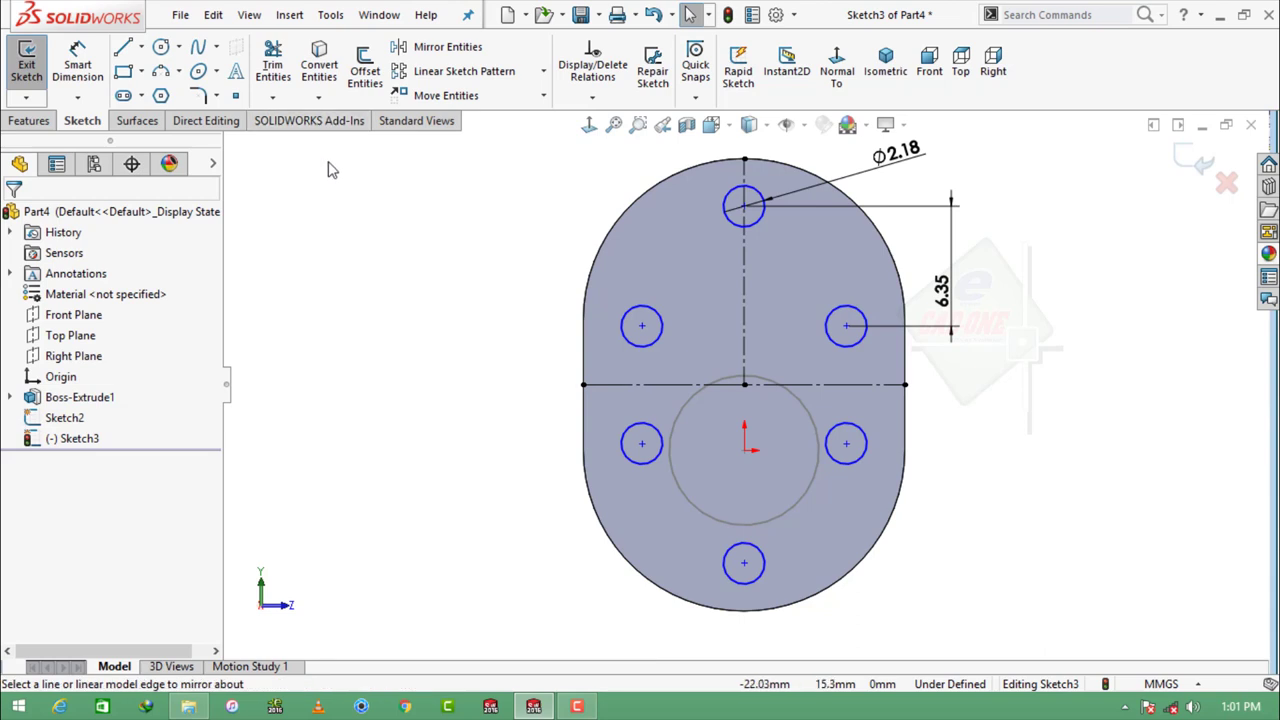
# Step: Dimension the lower-left to bottom circle centres 6.35 mm apart horizontally
pyautogui.click(72, 66)
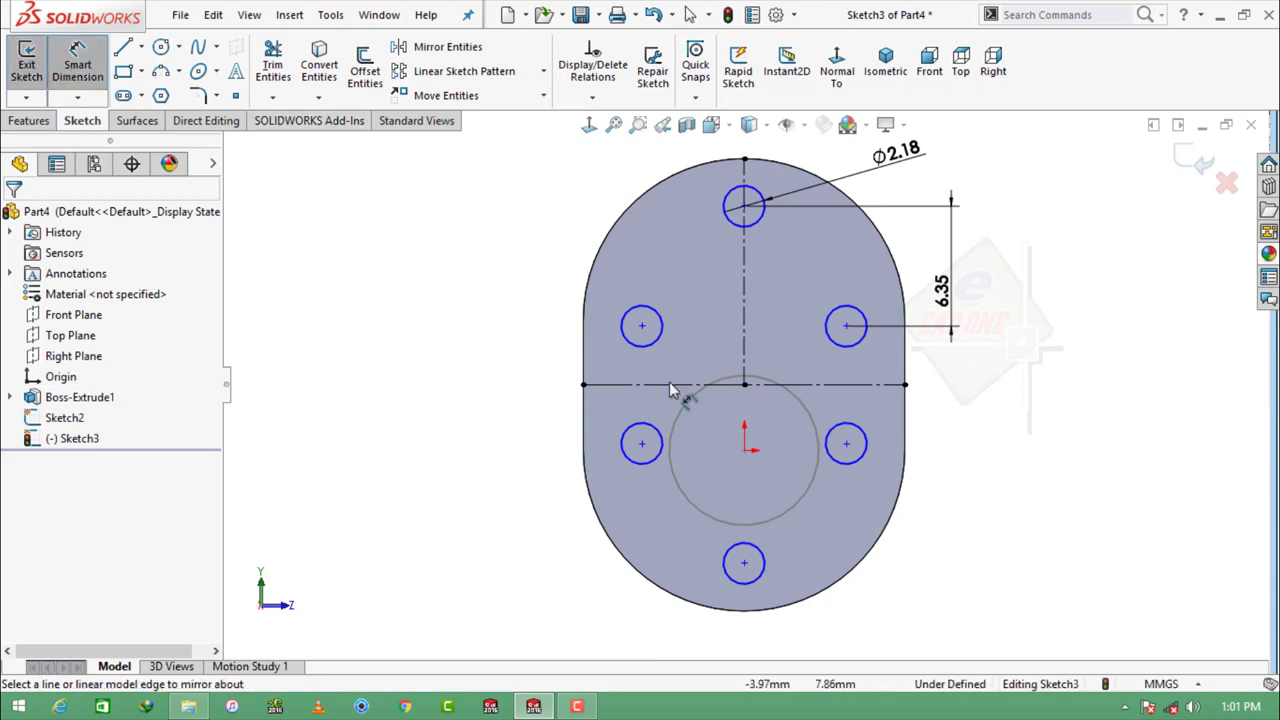
pyautogui.click(643, 445)
pyautogui.click(744, 563)
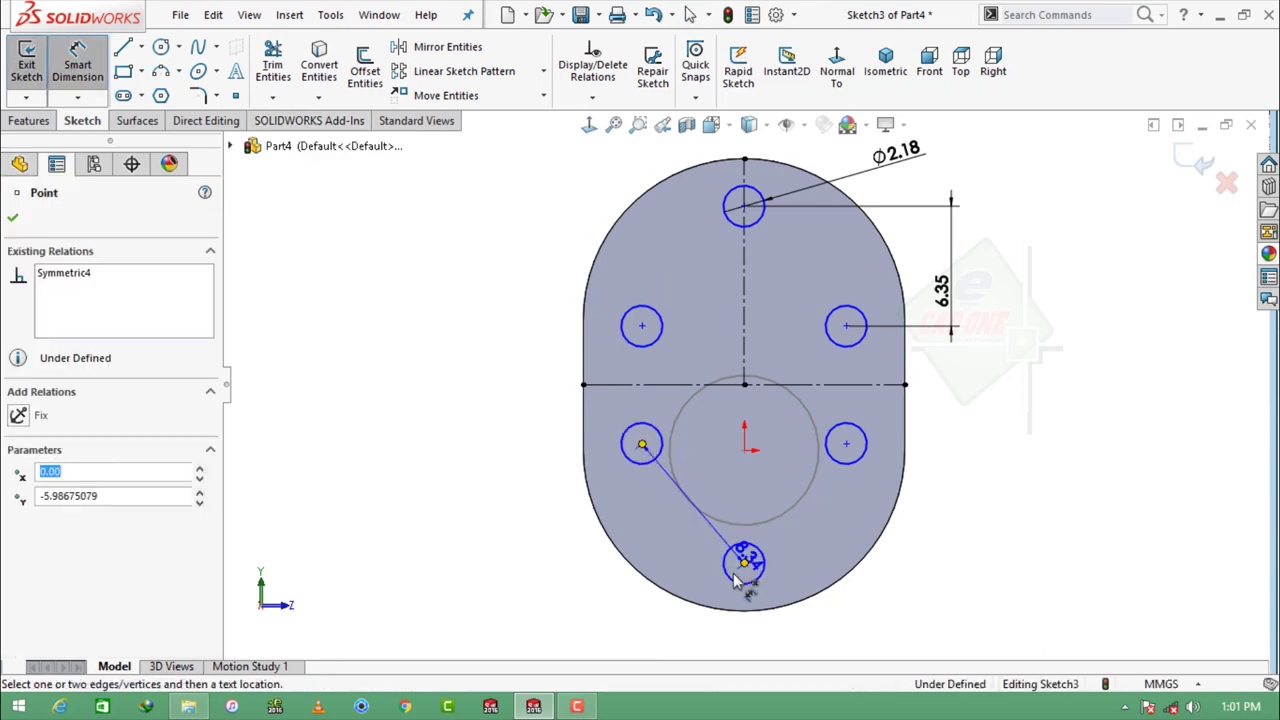
pyautogui.click(712, 641)
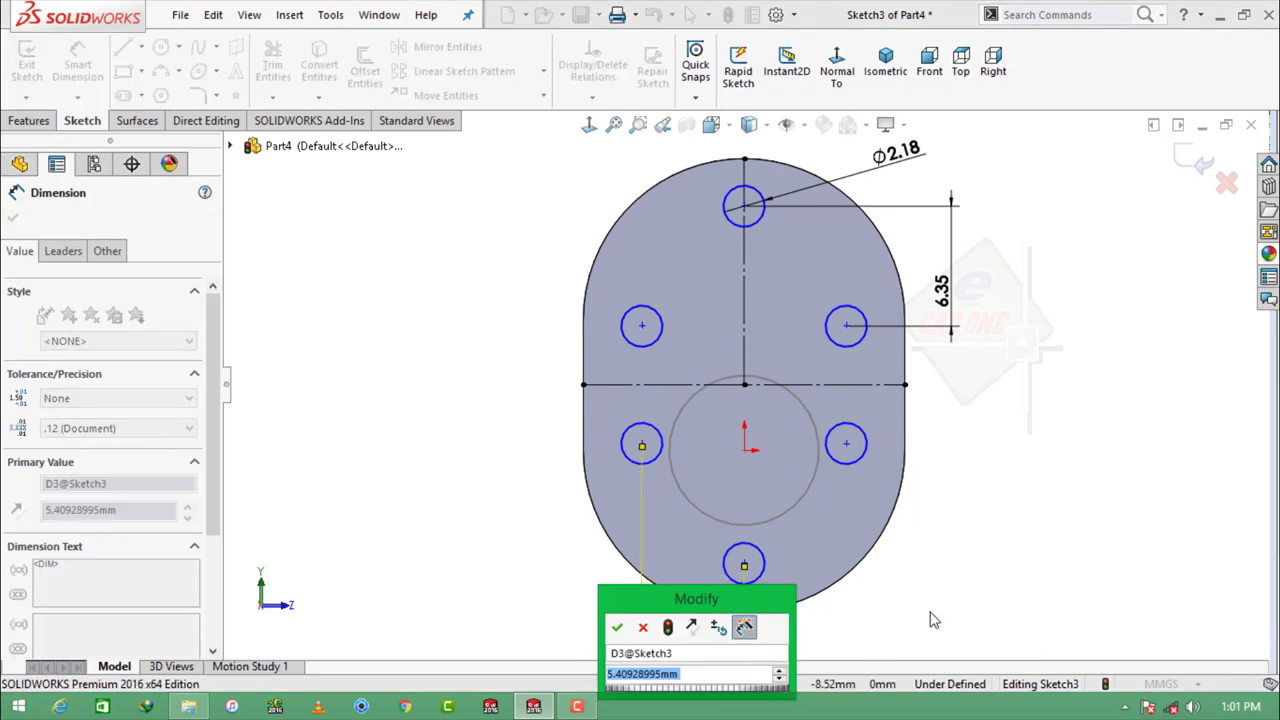
pyautogui.write('63')
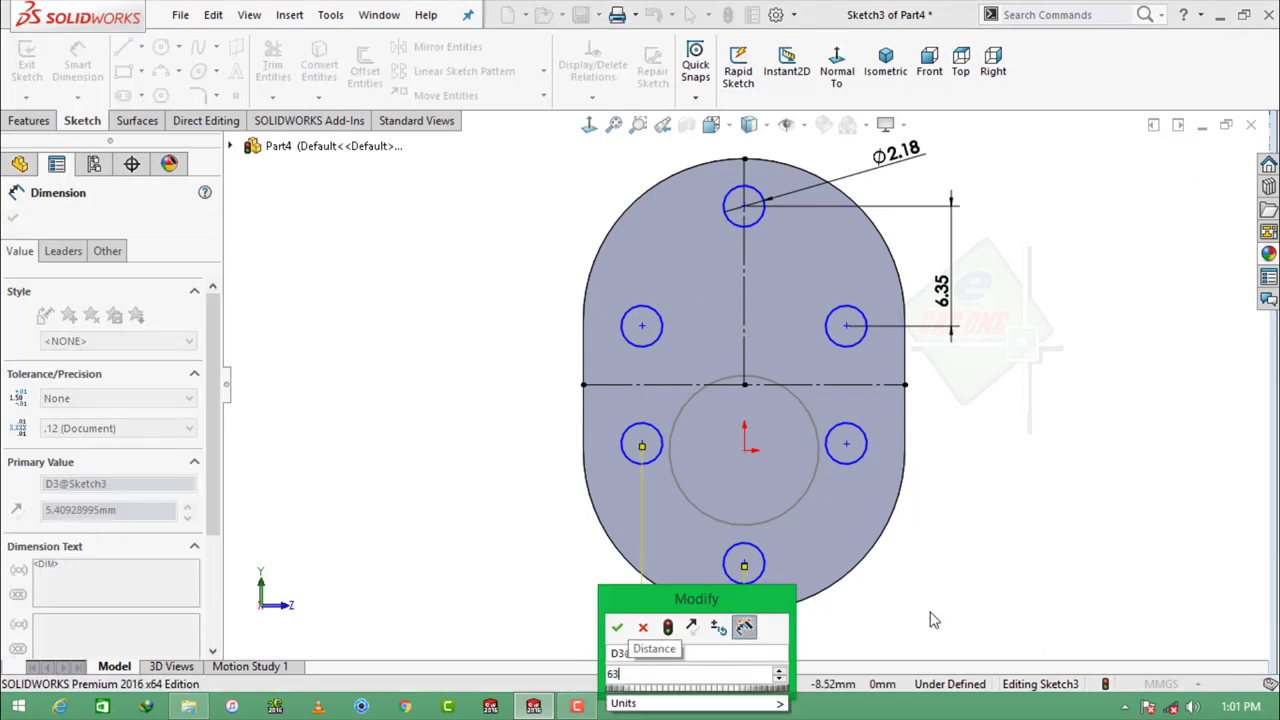
pyautogui.press('Return')
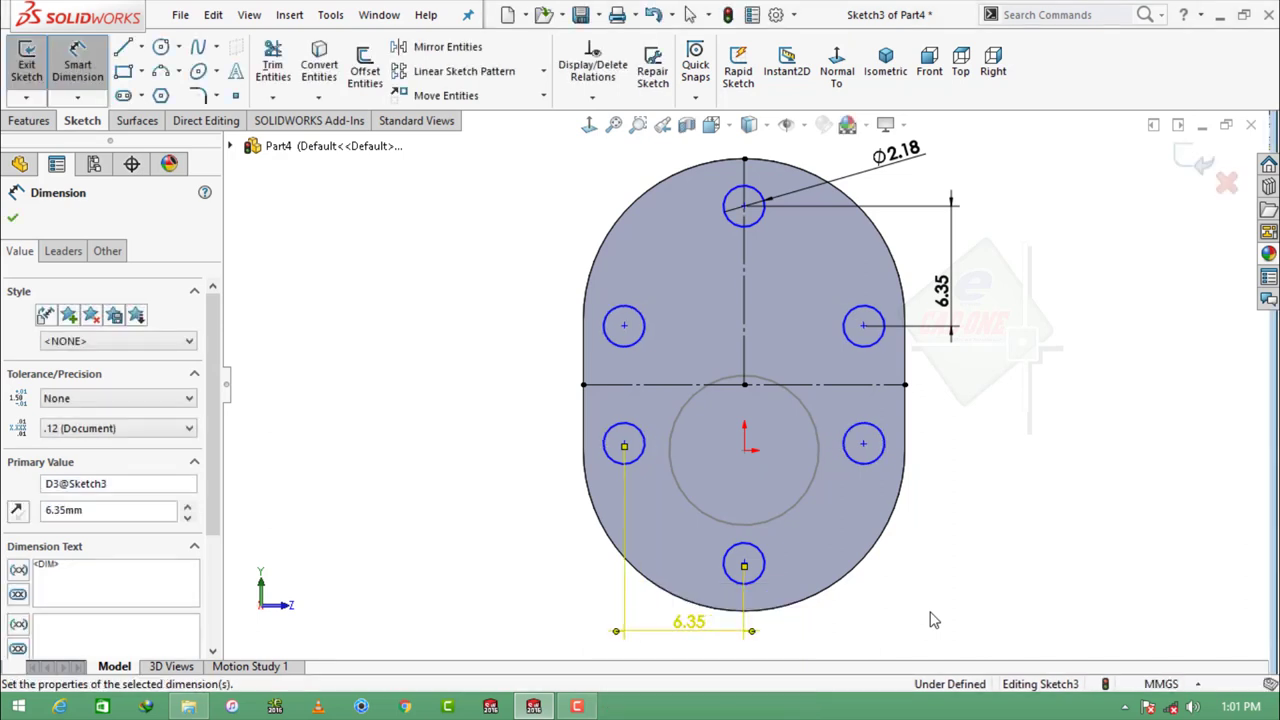
pyautogui.click(1112, 440)
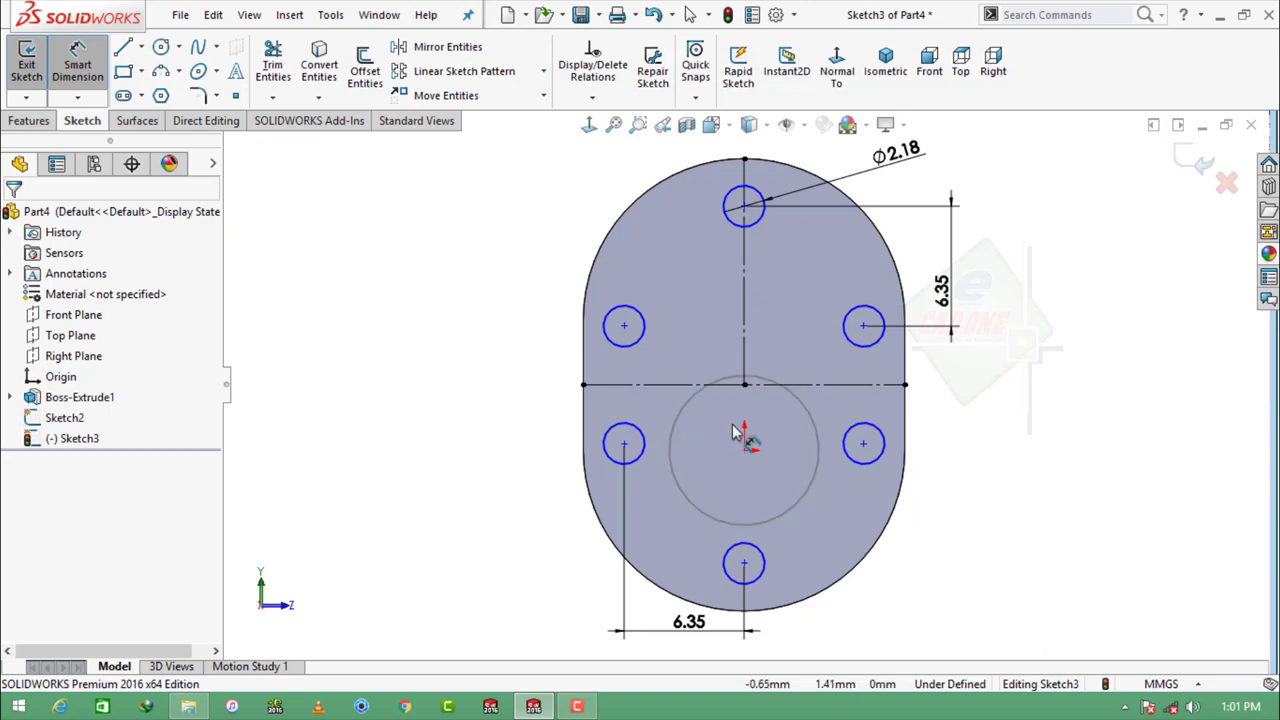
# Step: Dimension the two left circle centres 6.93 mm apart vertically, fully defining the sketch
pyautogui.click(624, 444)
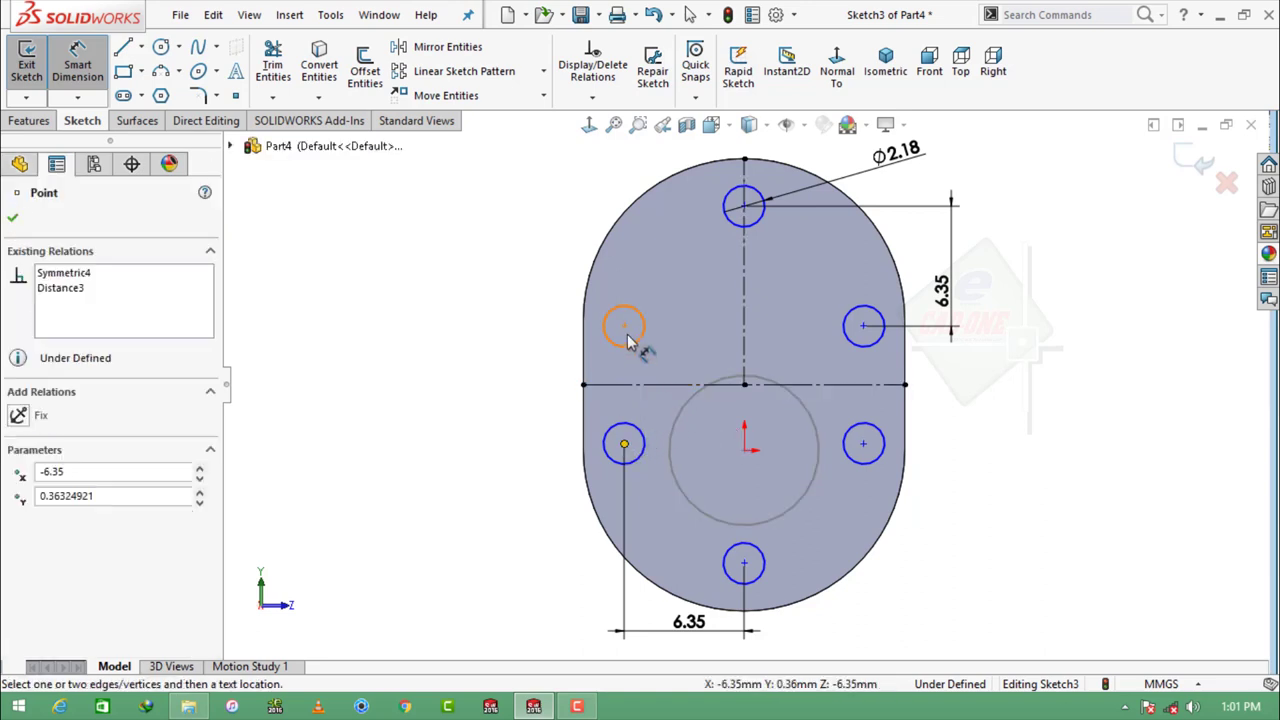
pyautogui.click(624, 325)
pyautogui.click(540, 390)
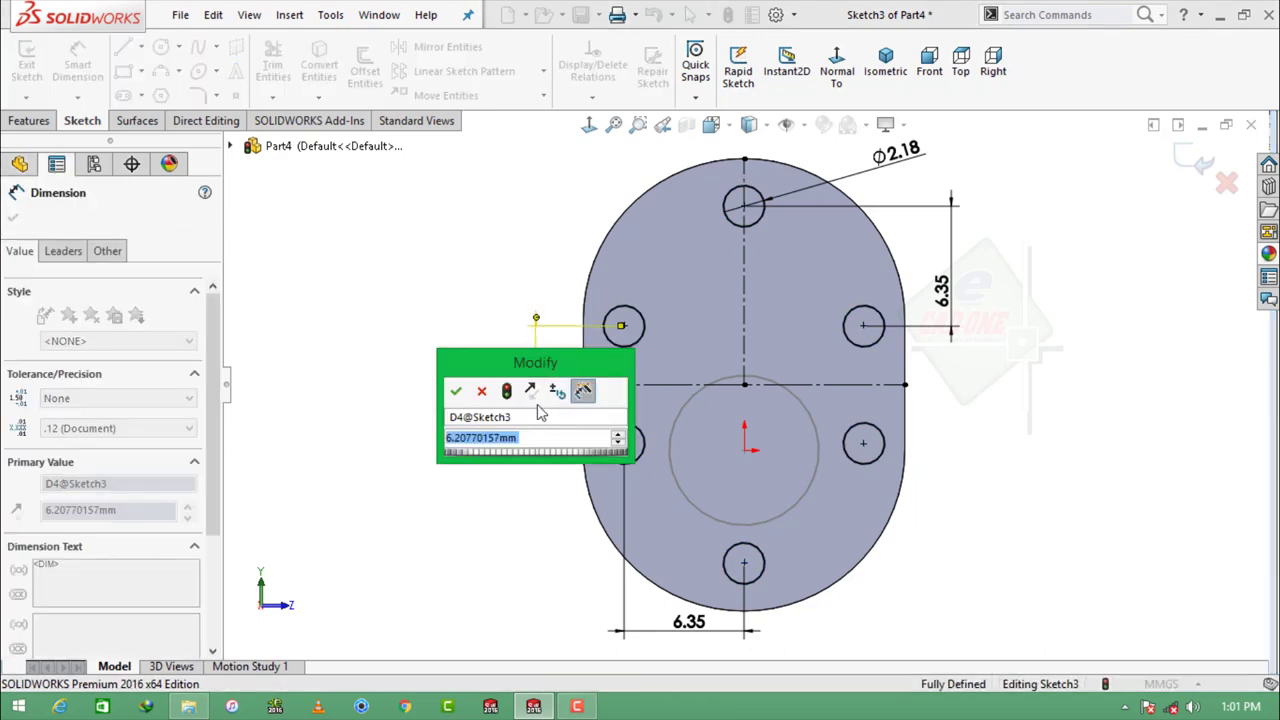
pyautogui.write('6.')
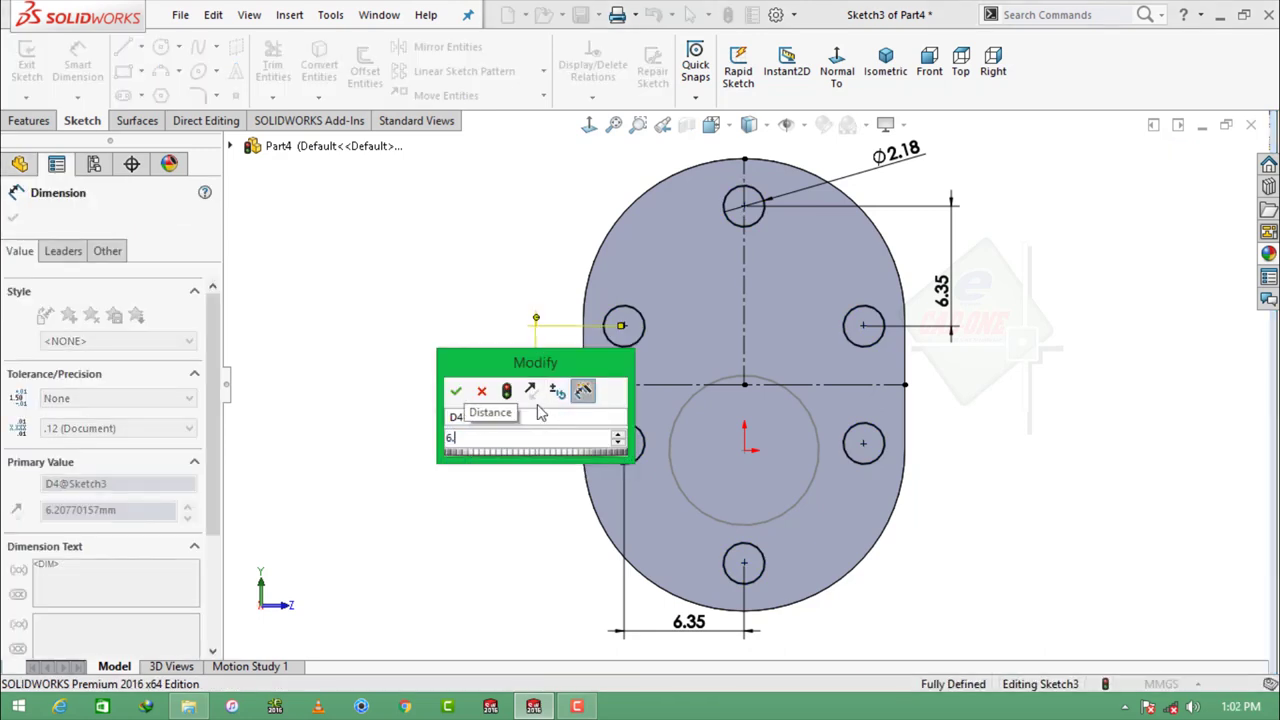
pyautogui.write('9342')
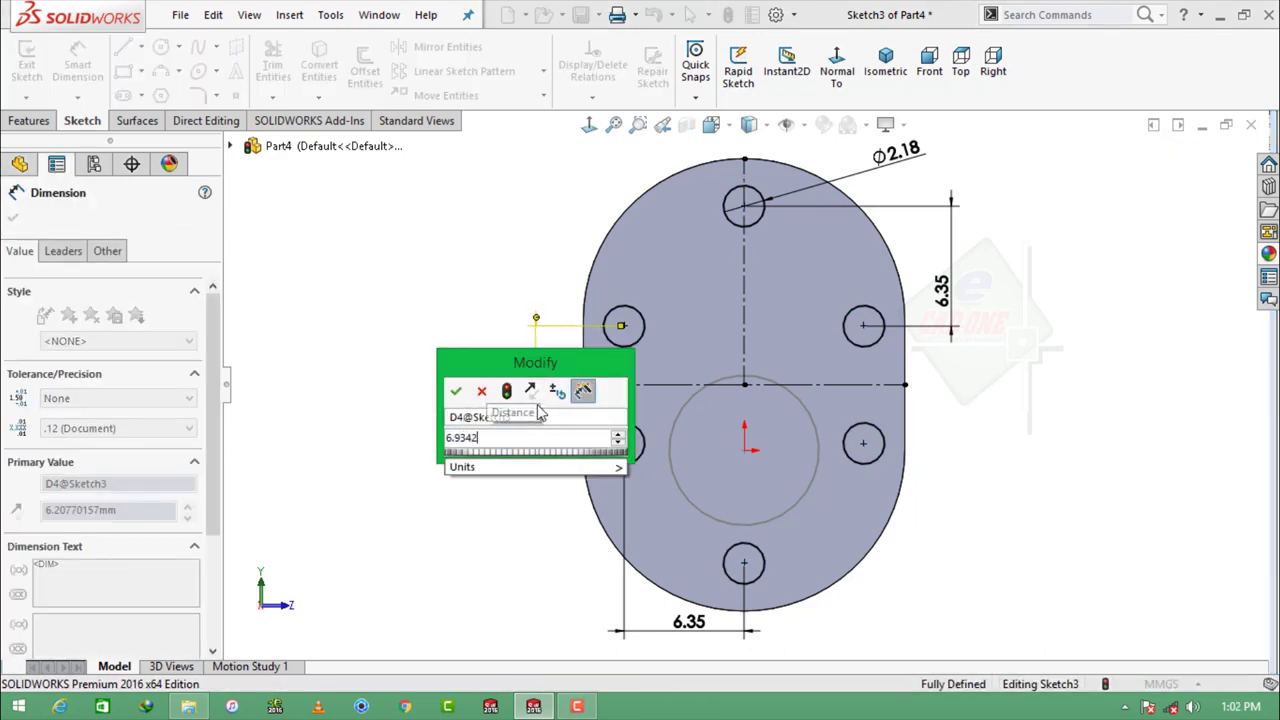
pyautogui.press('Return')
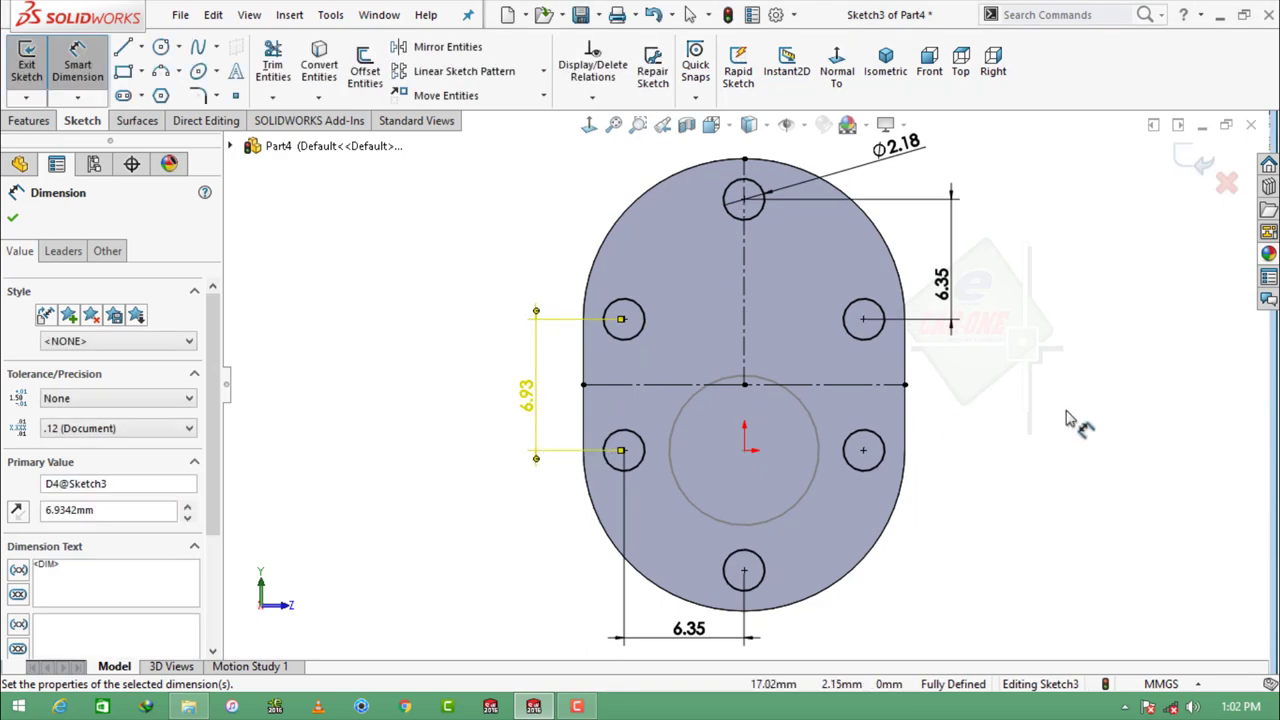
pyautogui.click(1070, 420)
# Step: Extrude-cut the six sketched circles with a Through All end condition
pyautogui.click(30, 120)
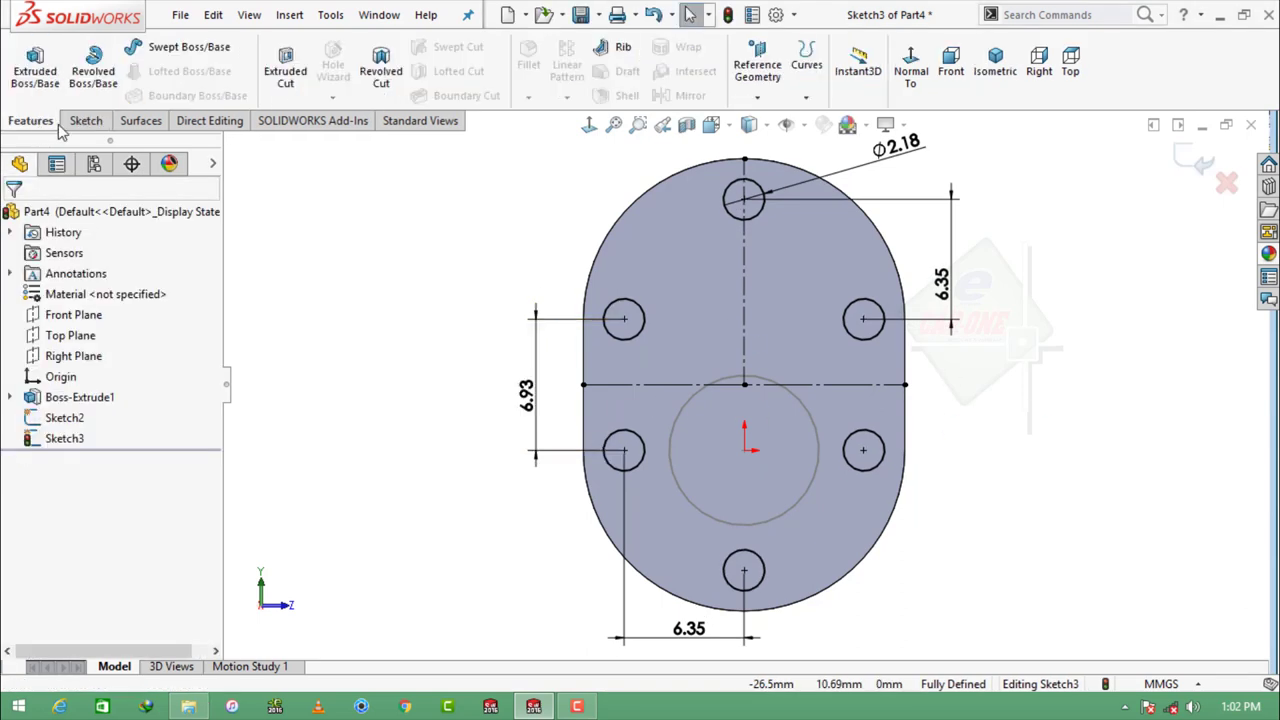
pyautogui.click(285, 70)
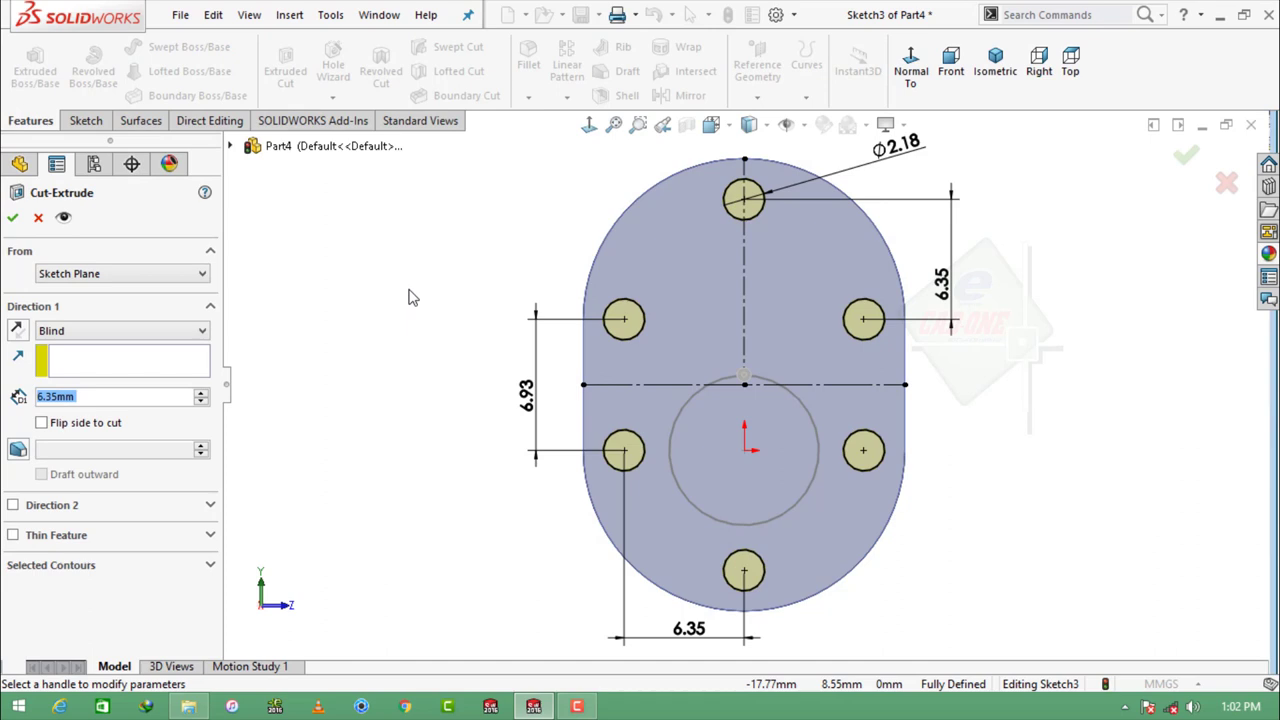
pyautogui.click(116, 333)
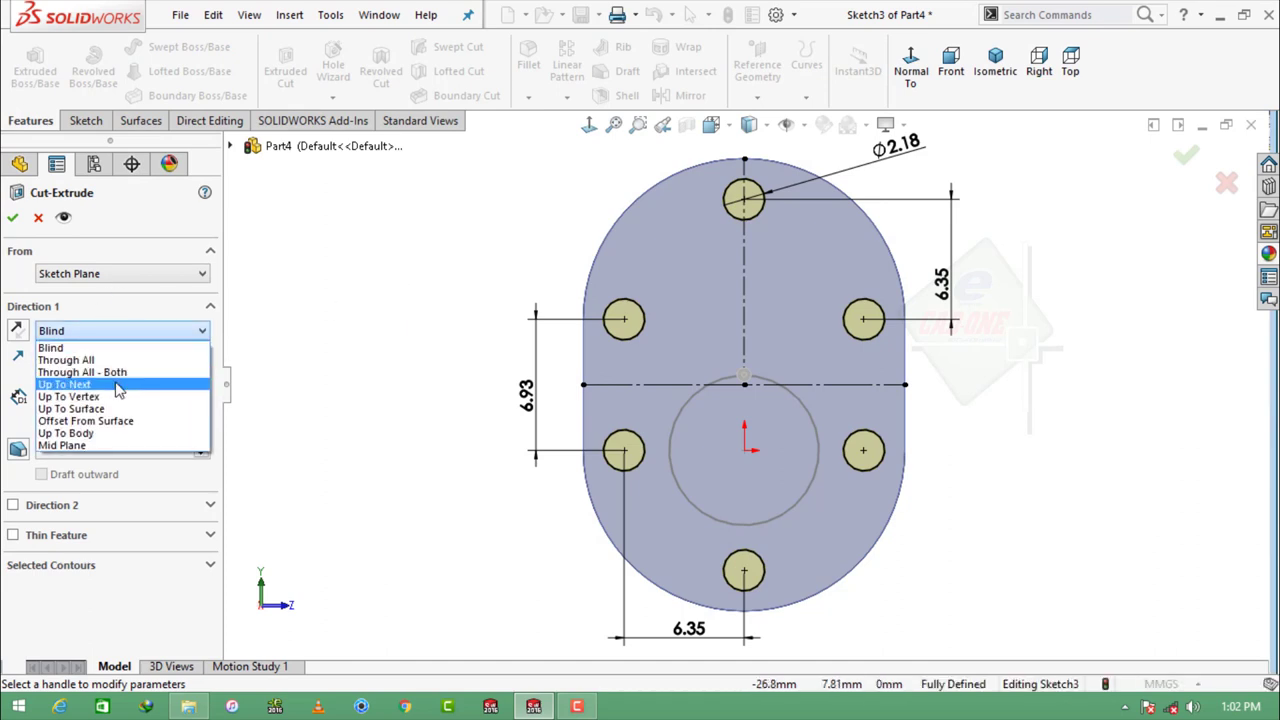
pyautogui.click(70, 360)
pyautogui.press('Return')
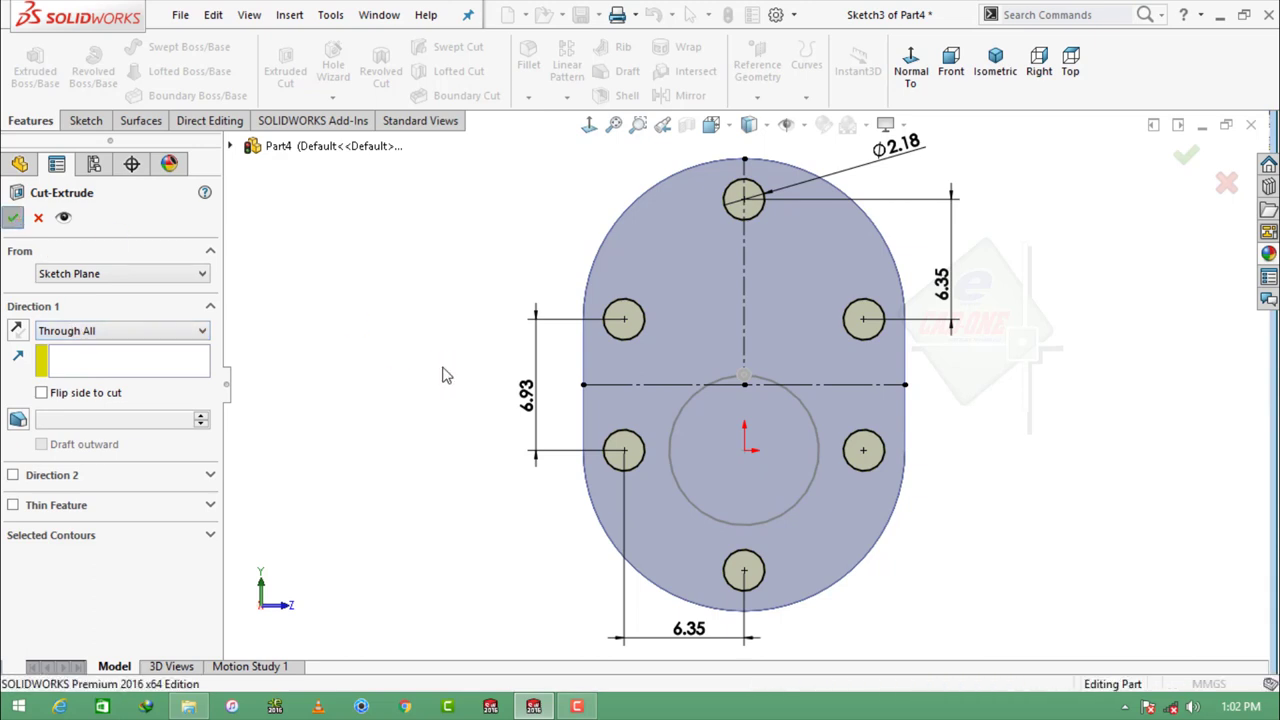
pyautogui.moveTo(528, 366); pyautogui.dragTo(1074, 428, button='middle')
pyautogui.click(770, 324)
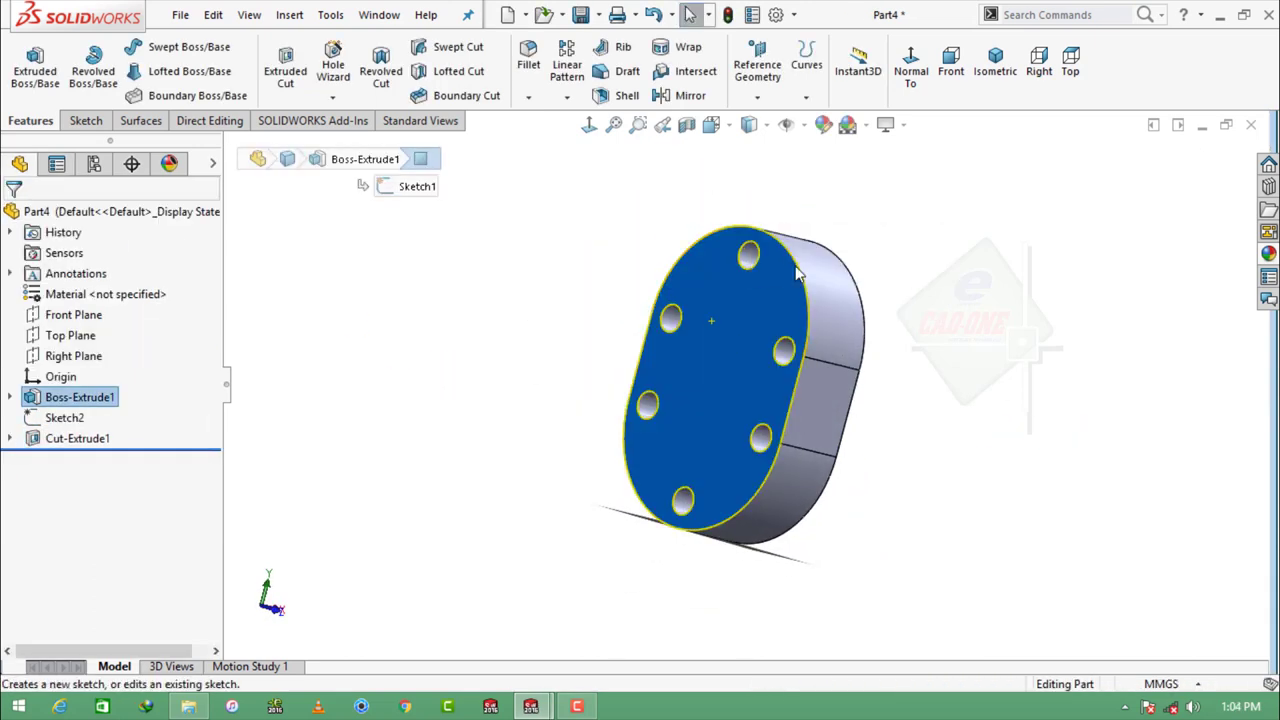
# Step: Sketch two circles on the front face, one at the origin and one above it
pyautogui.click(800, 243)
pyautogui.click(836, 78)
pyautogui.click(160, 47)
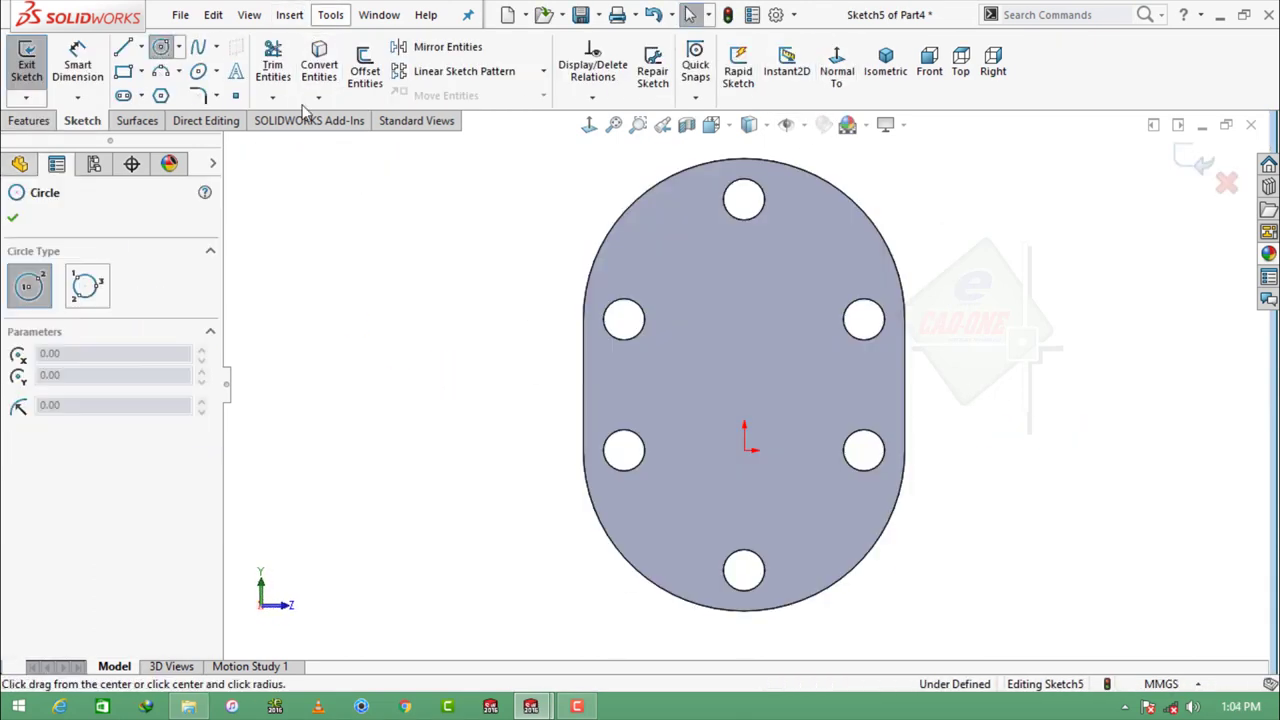
pyautogui.click(749, 452)
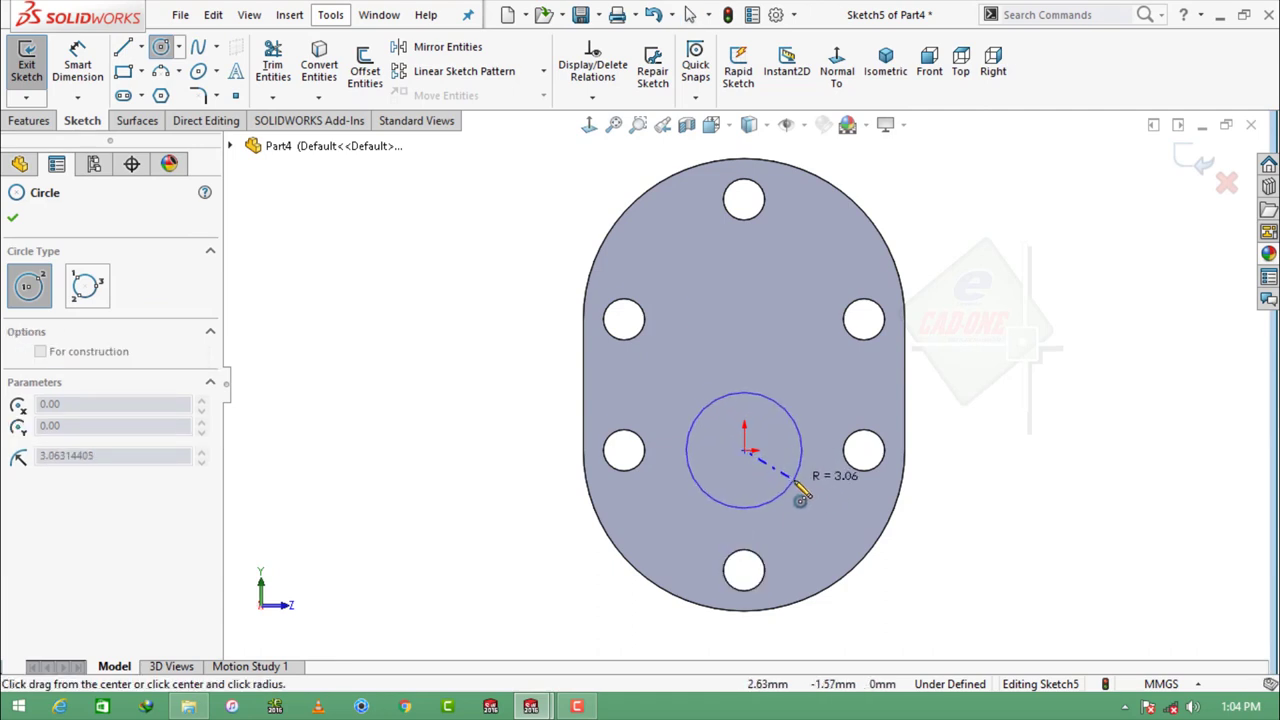
pyautogui.click(789, 413)
pyautogui.click(751, 286)
pyautogui.click(804, 319)
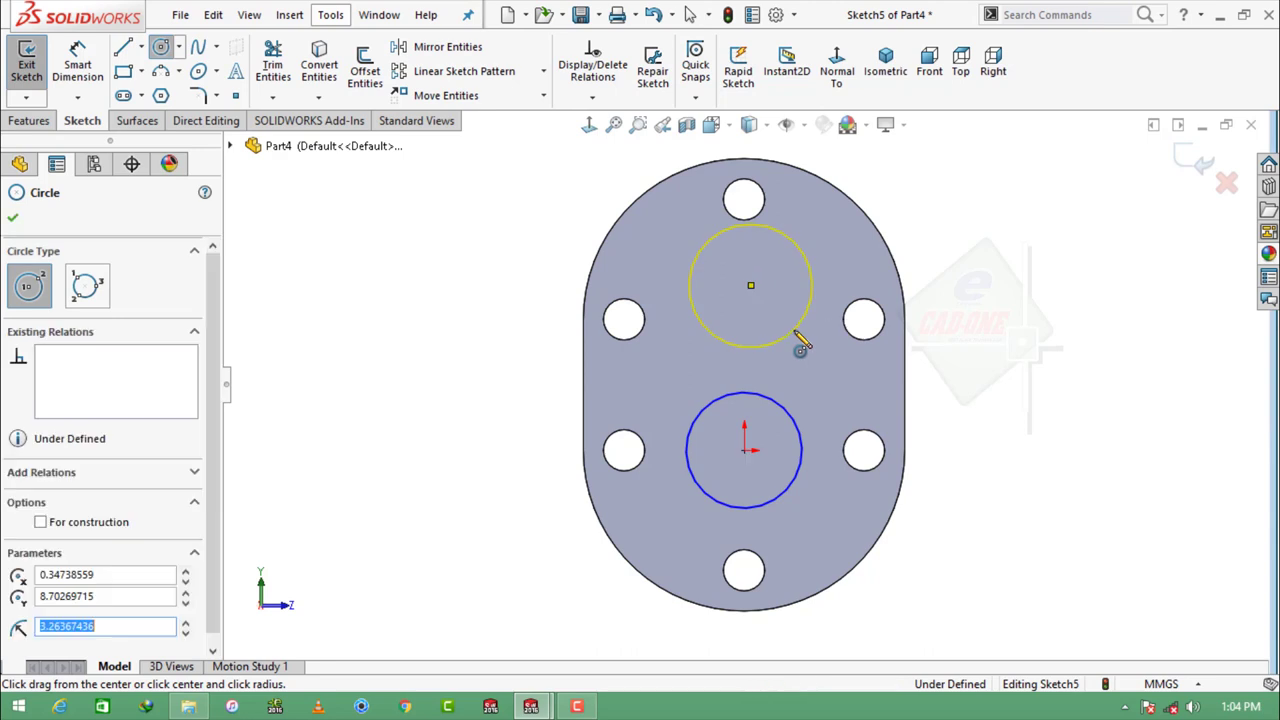
# Step: Make the two circles Equal and dimension their centres 6.9342 mm apart
pyautogui.click(797, 425)
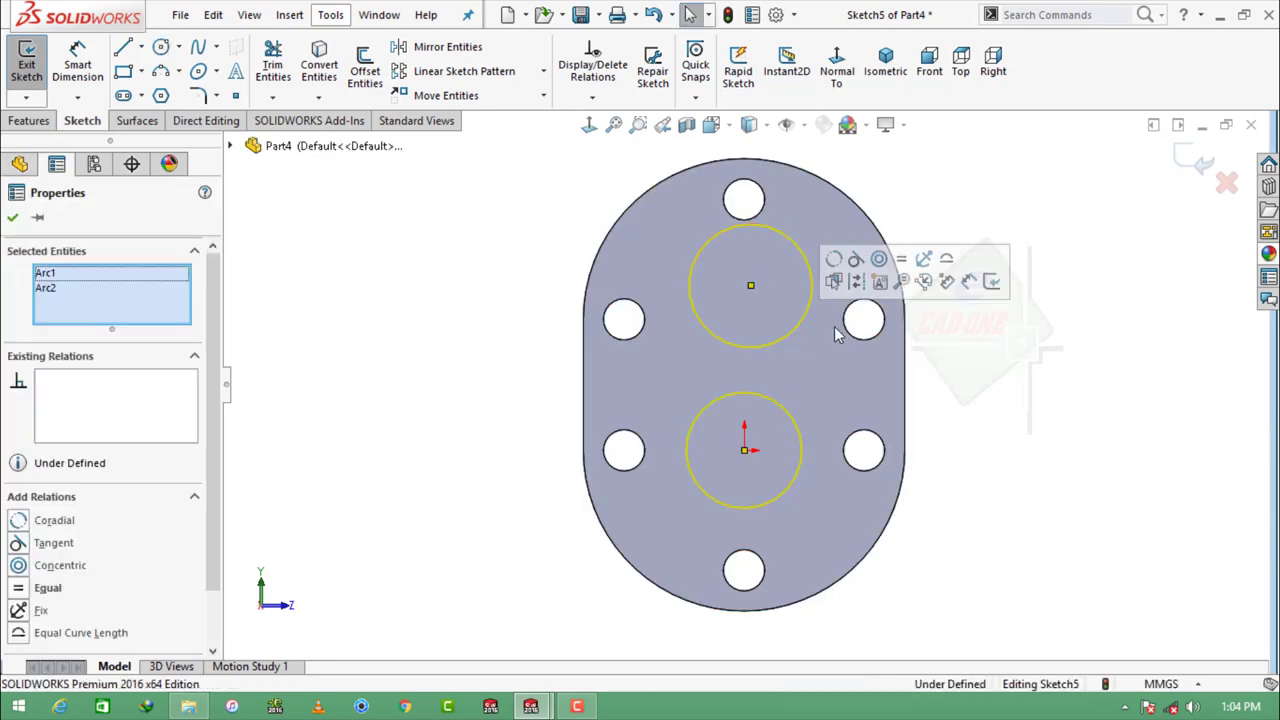
pyautogui.keyDown('ctrl'); pyautogui.click(808, 310); pyautogui.keyUp('ctrl')
pyautogui.click(901, 259)
pyautogui.click(77, 65)
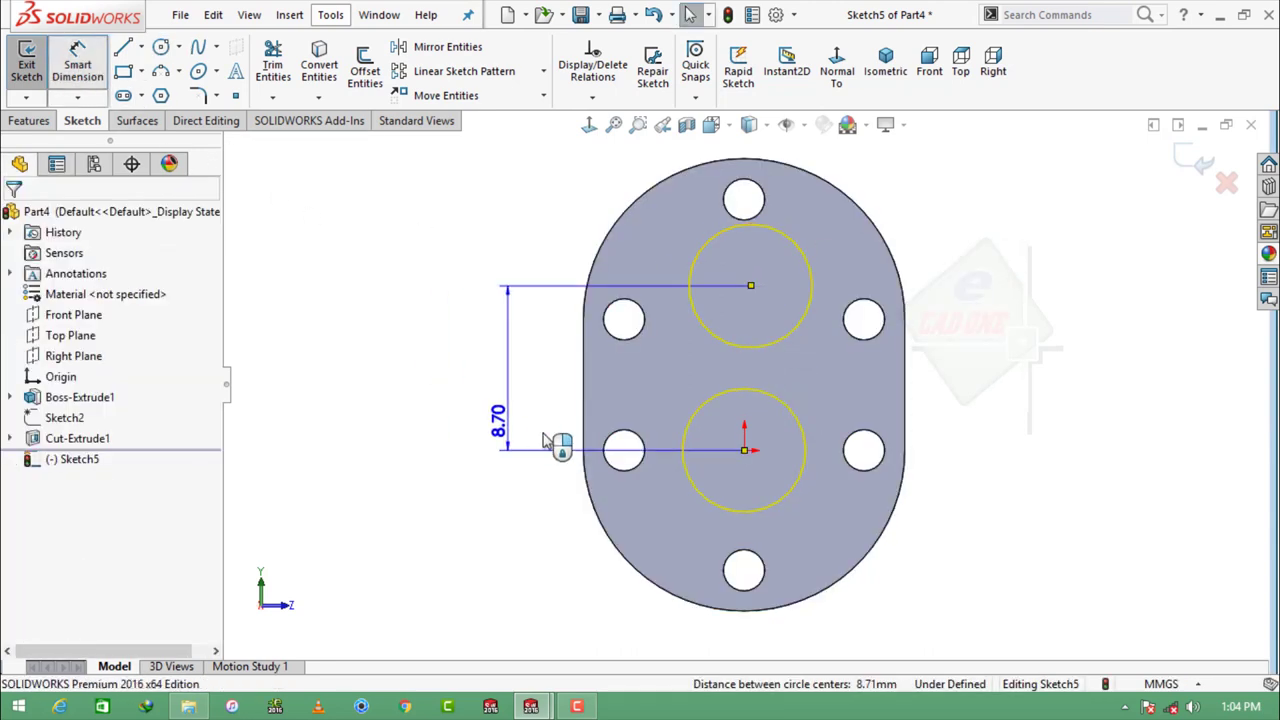
pyautogui.click(505, 390)
pyautogui.write('6.9342')
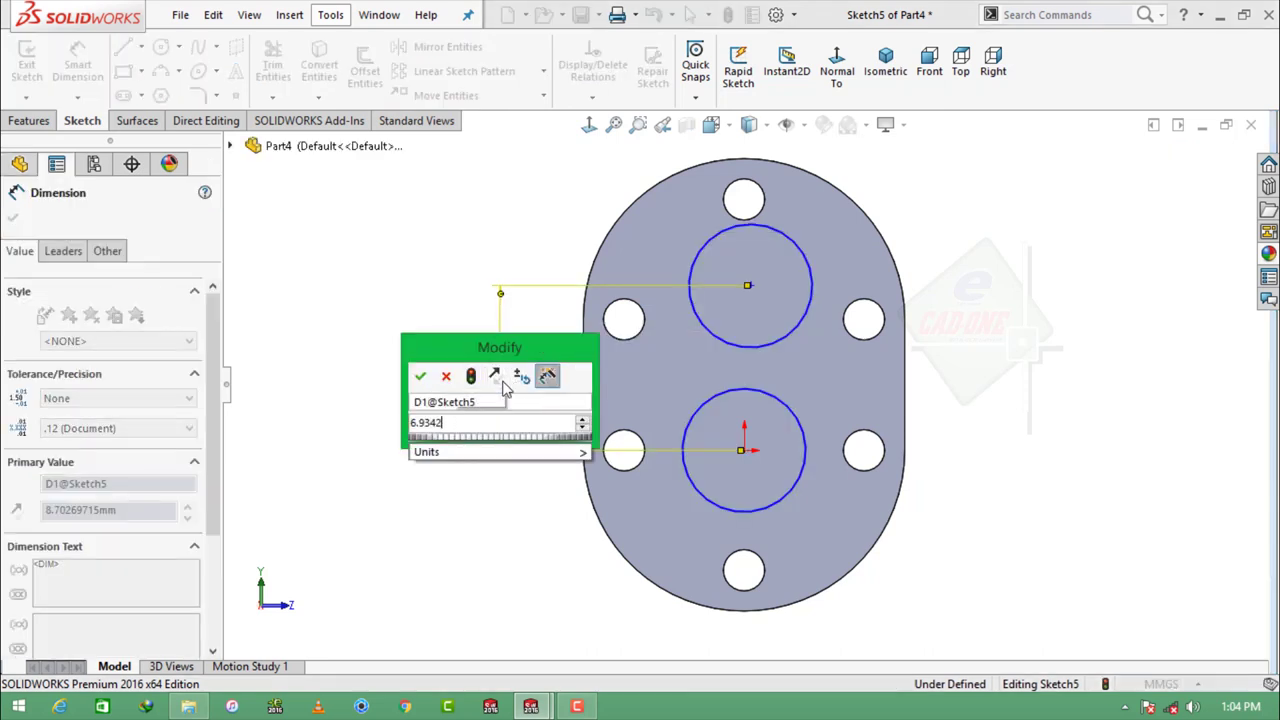
pyautogui.press('Return')
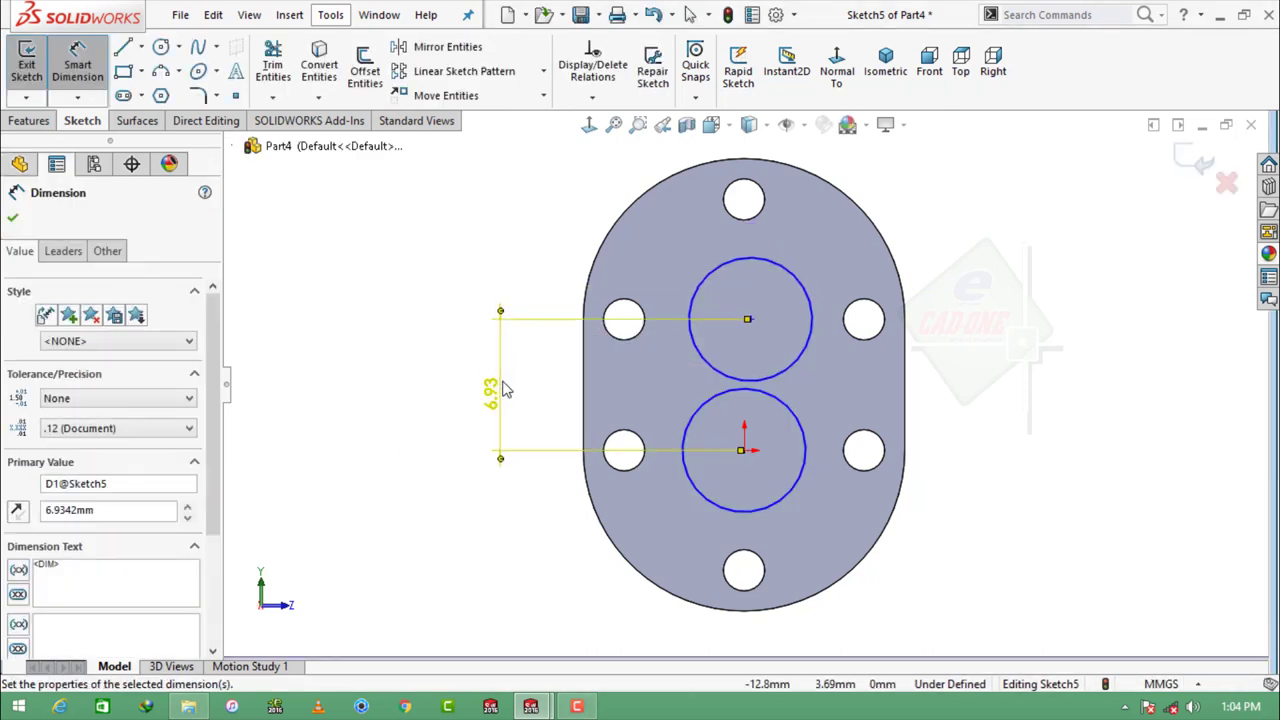
# Step: Set the upper circle's diameter to 7.95 mm (entered as 3.9751*2)
pyautogui.click(829, 323)
pyautogui.click(1025, 280)
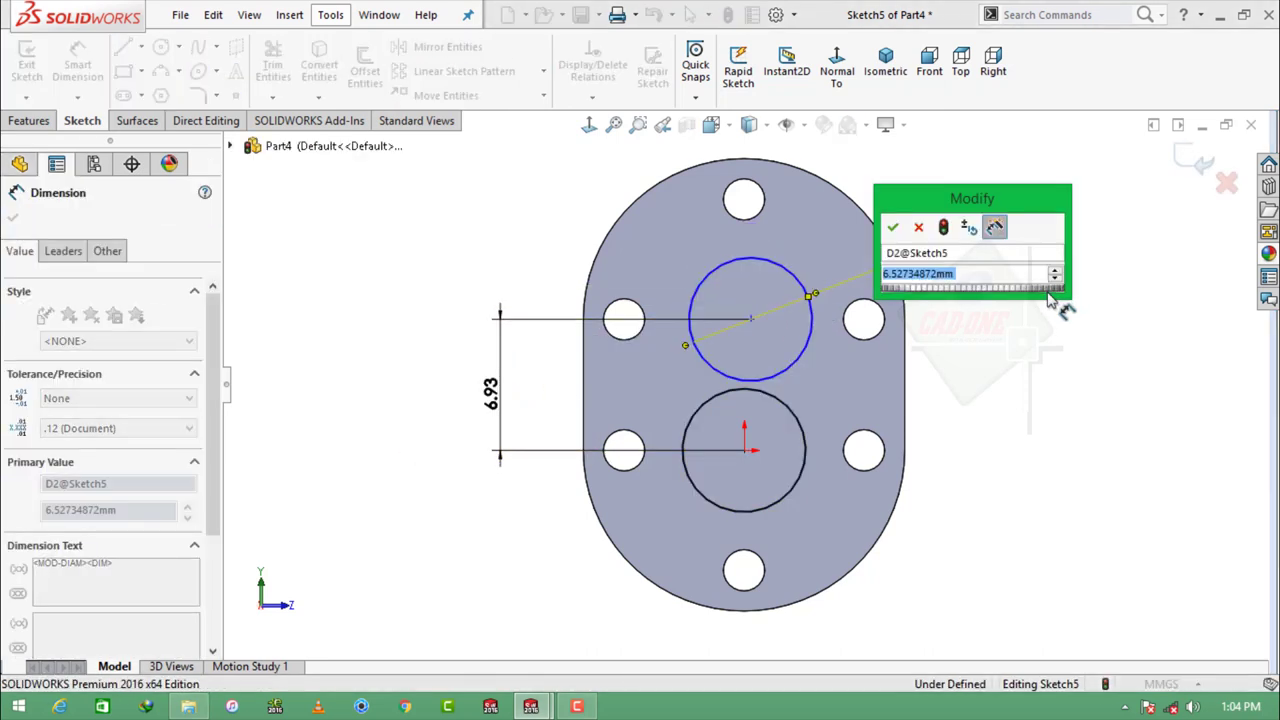
pyautogui.press('Return')
pyautogui.press('Escape')
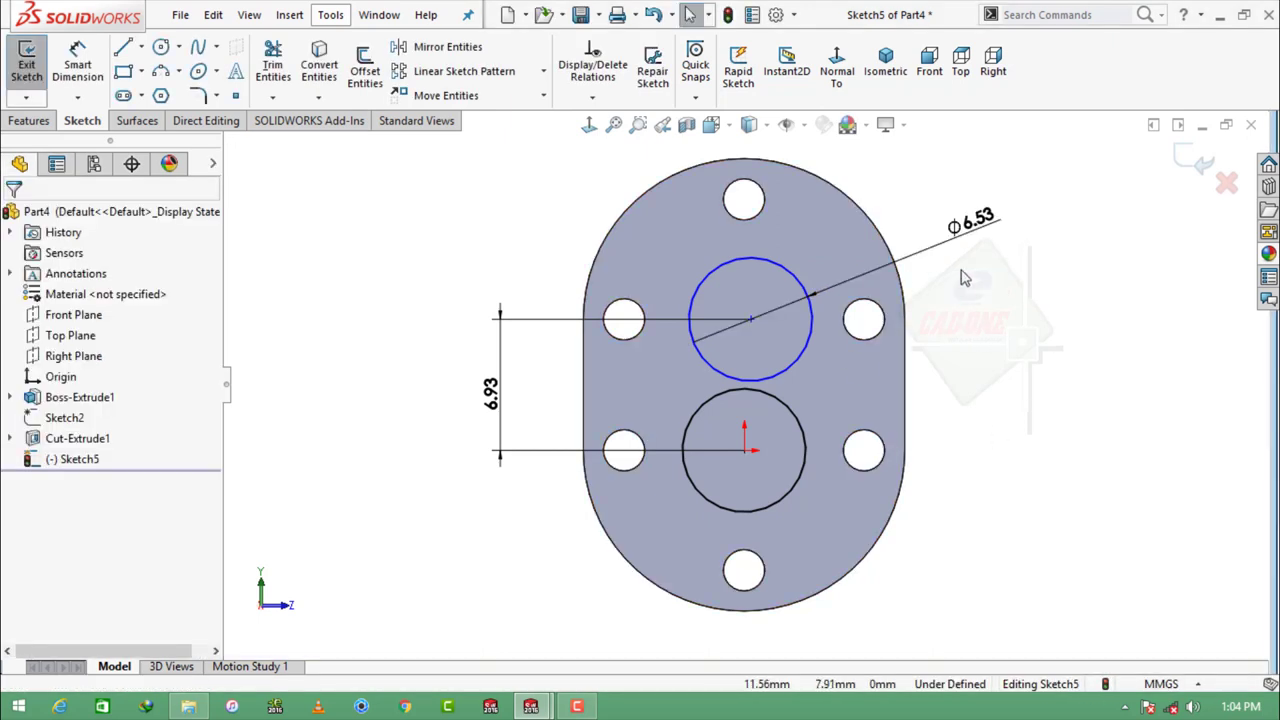
pyautogui.doubleClick(975, 222)
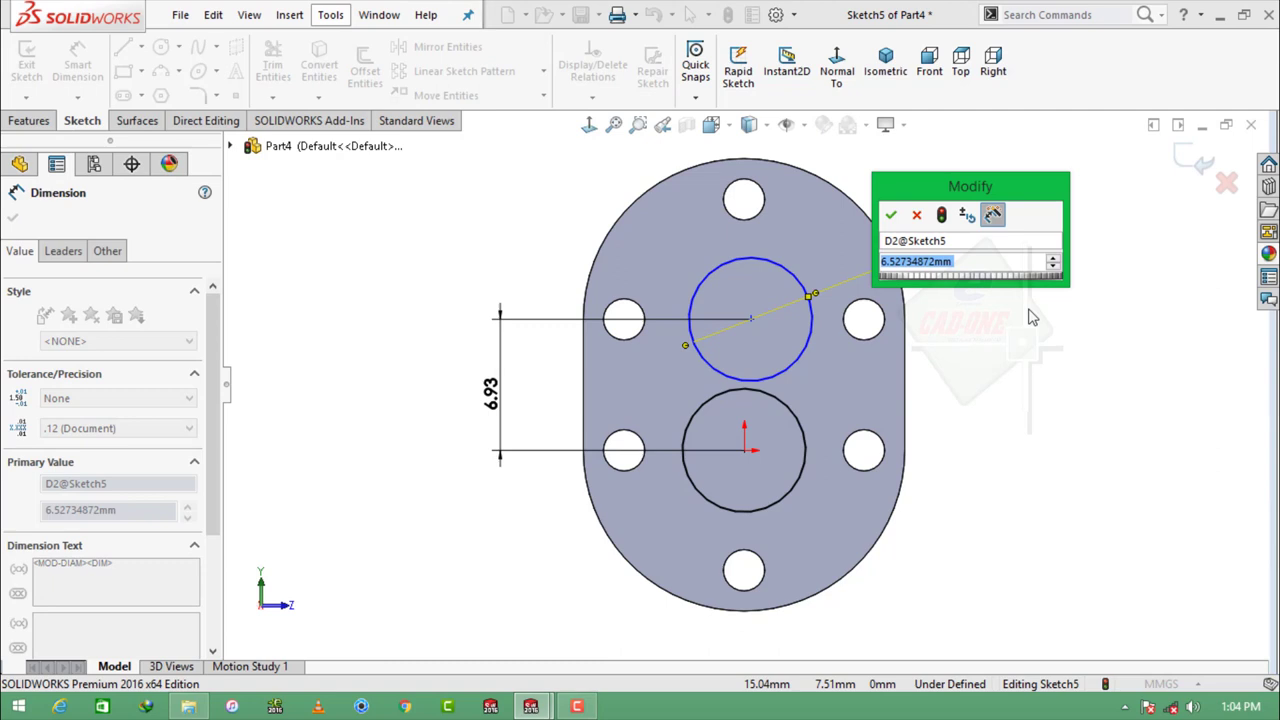
pyautogui.write('3.97')
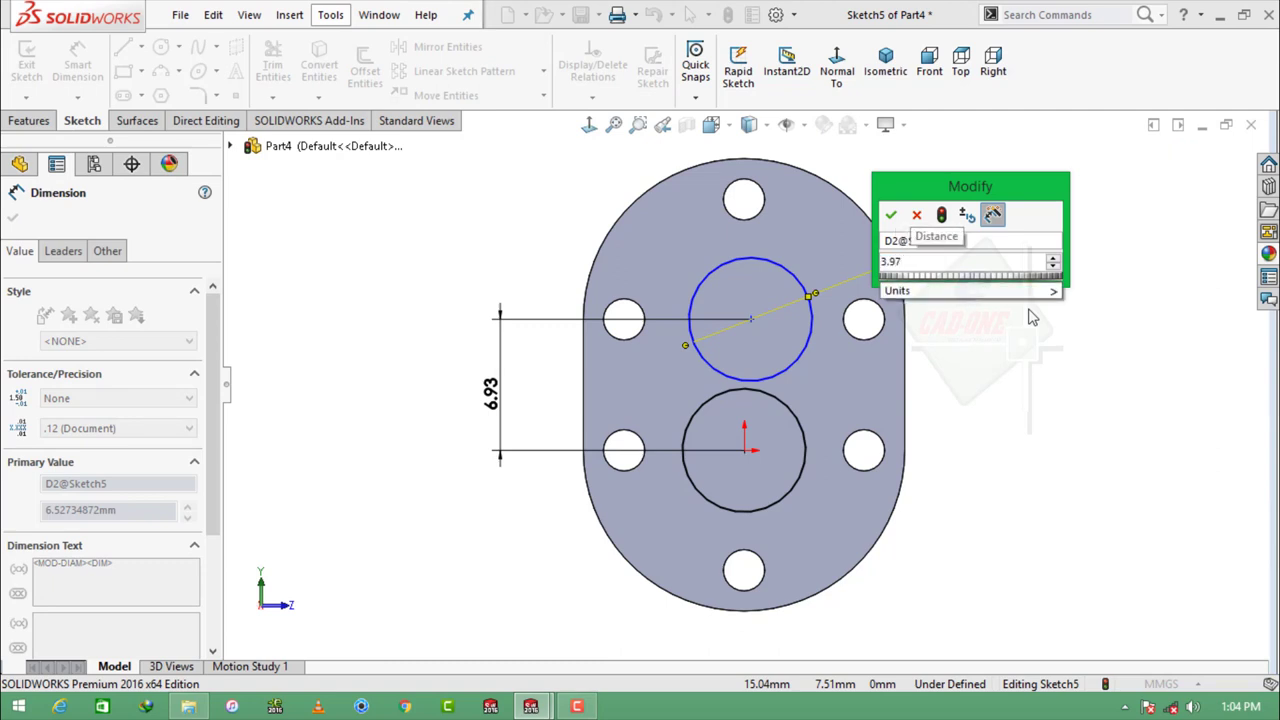
pyautogui.write('51*2')
pyautogui.press('Return')
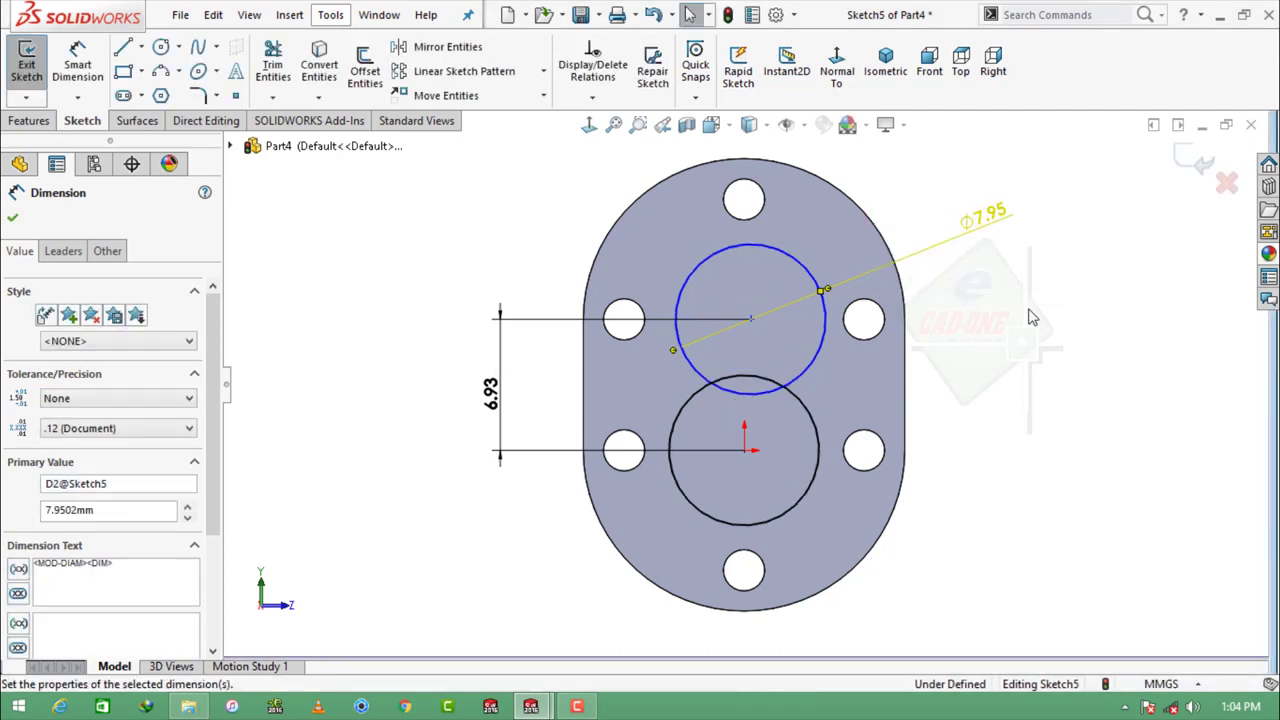
pyautogui.press('Escape')
# Step: Add a Vertical relation between the upper circle's centre and the origin
pyautogui.click(755, 325)
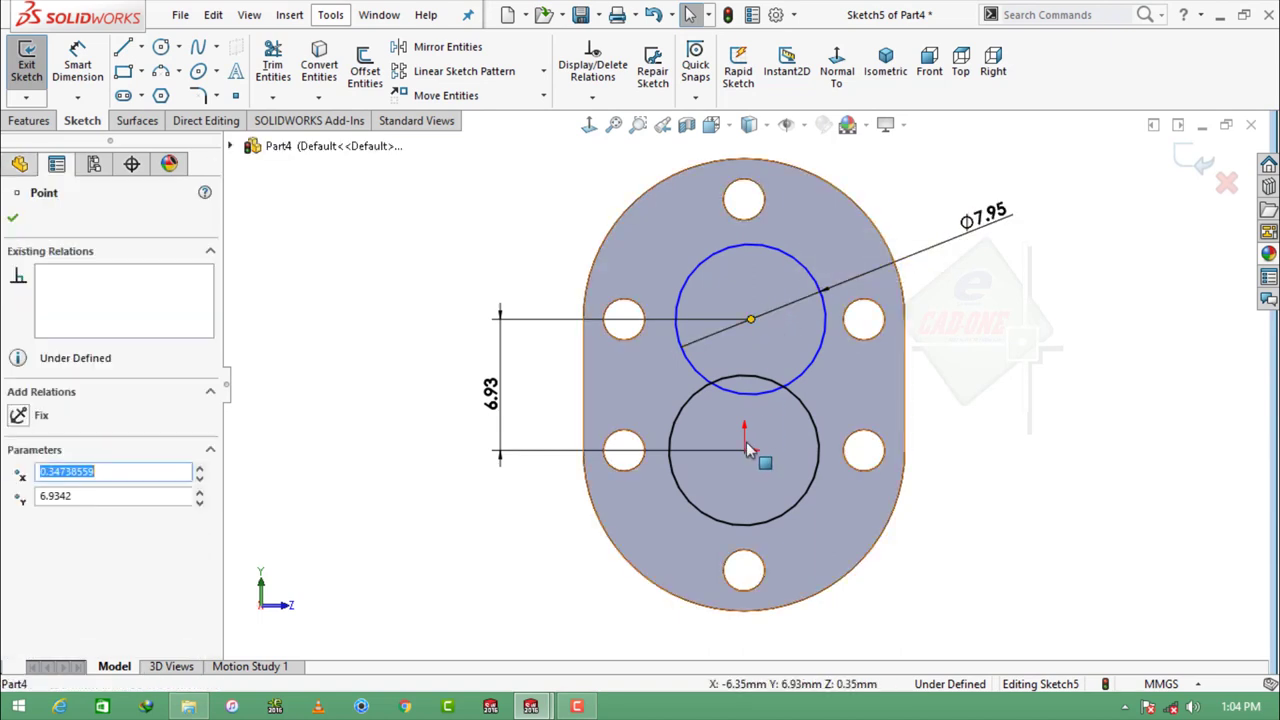
pyautogui.click(757, 451)
pyautogui.click(1086, 434)
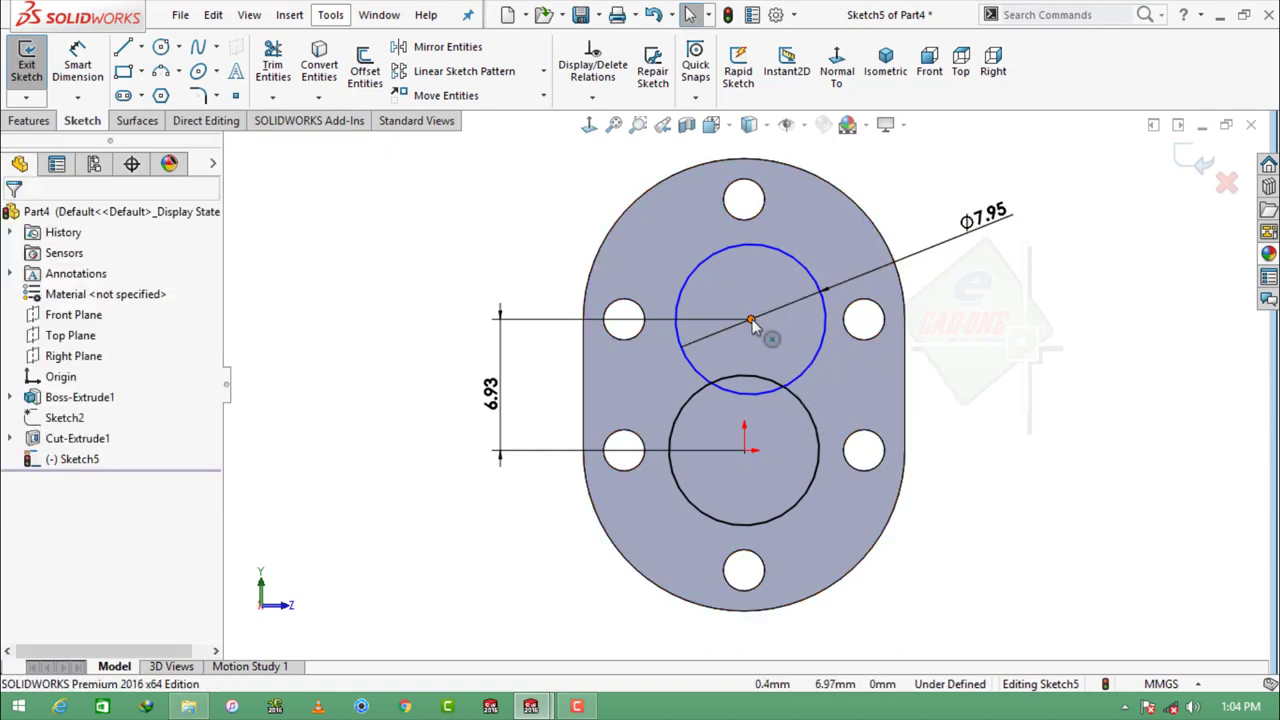
pyautogui.click(752, 319)
pyautogui.keyDown('ctrl'); pyautogui.click(744, 451); pyautogui.keyUp('ctrl')
pyautogui.click(816, 373)
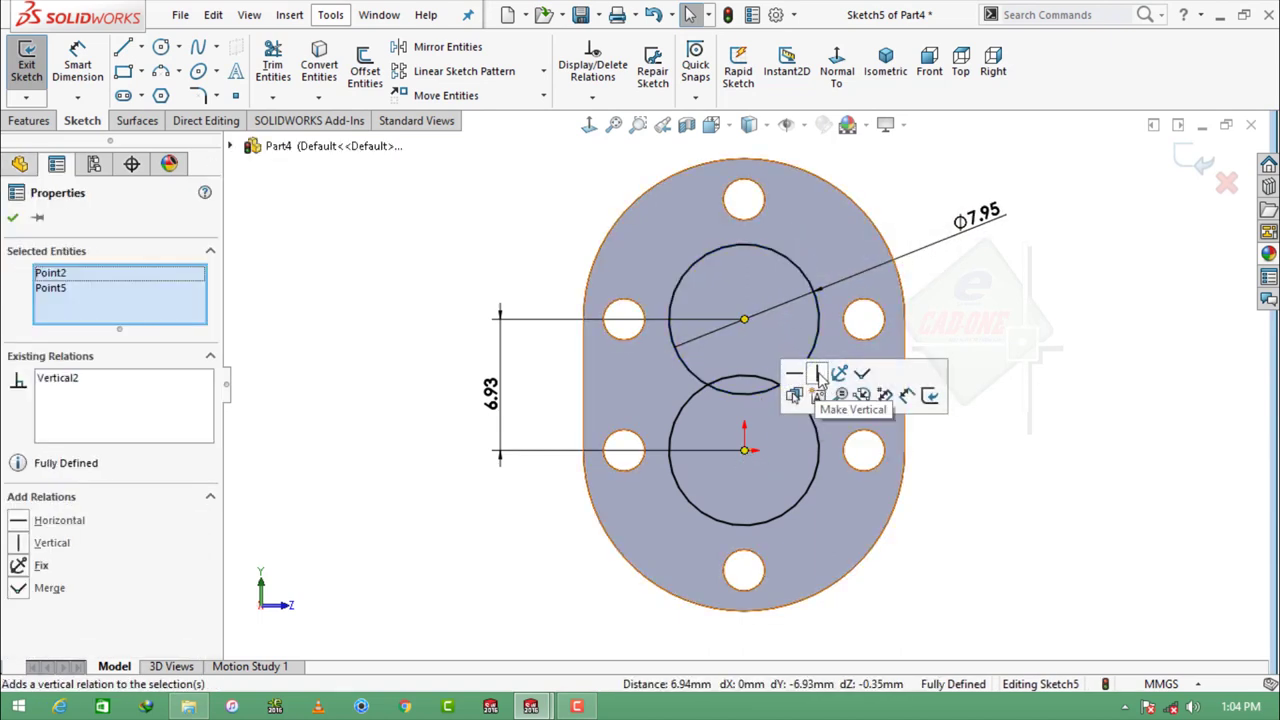
pyautogui.click(748, 343)
# Step: Trim the overlapping inner arcs to leave a figure-8 outline
pyautogui.click(268, 66)
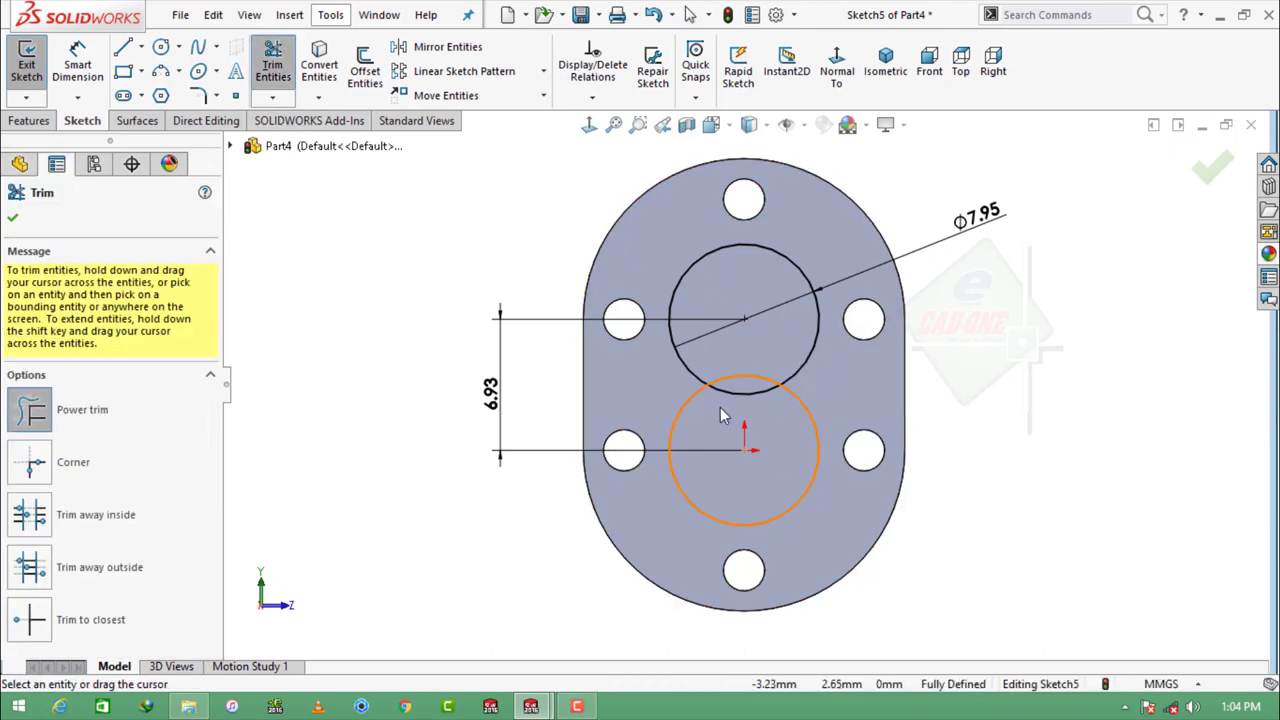
pyautogui.moveTo(724, 415); pyautogui.dragTo(726, 378)
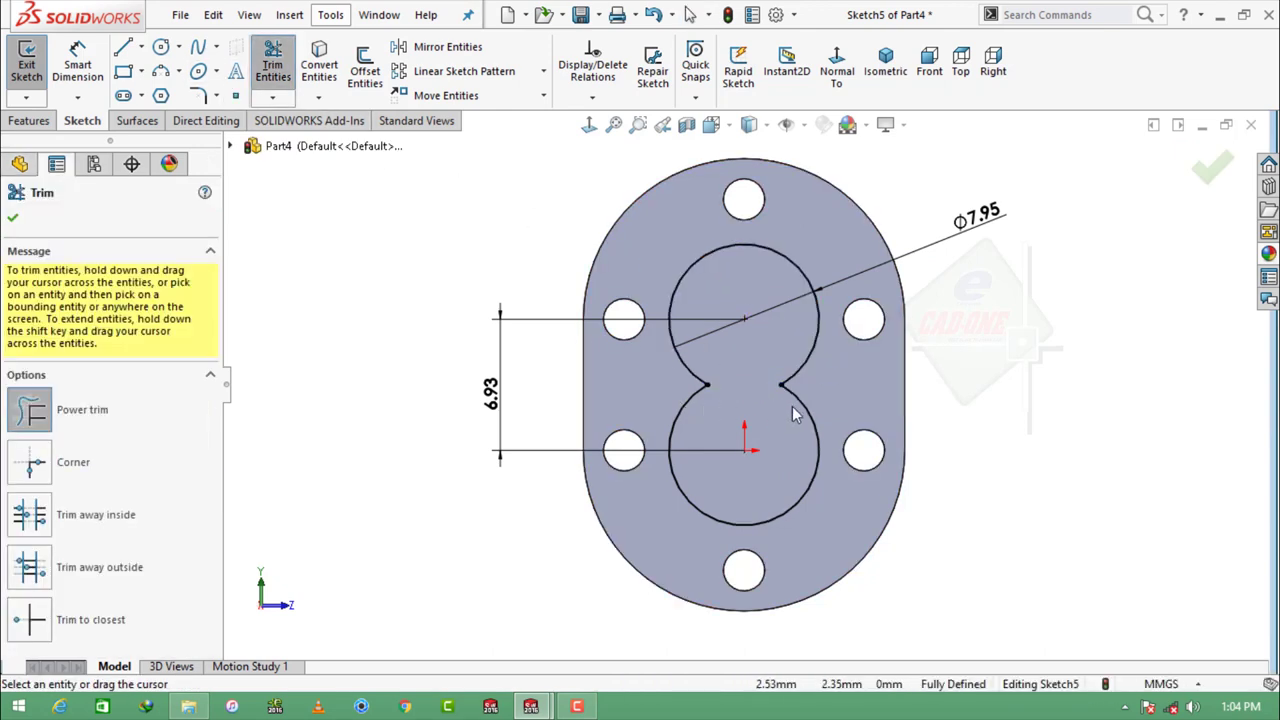
pyautogui.press('Escape')
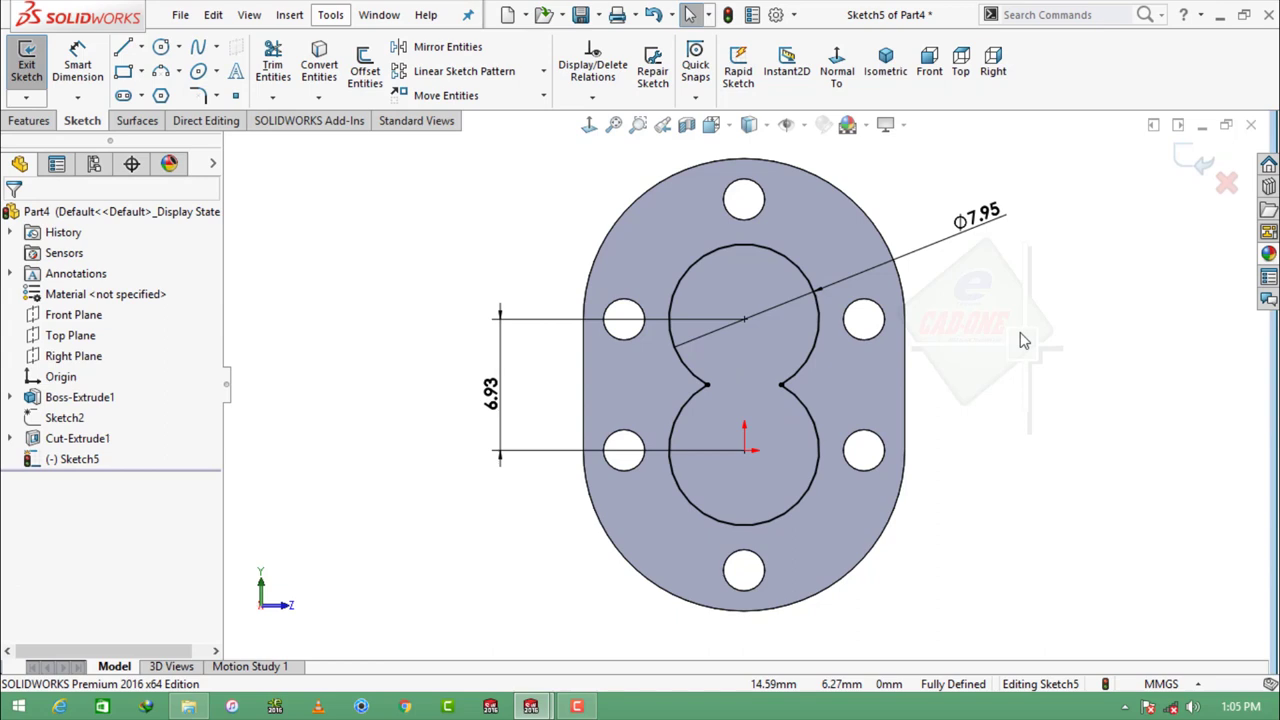
# Step: Extruded-cut the figure-8 sketch with a 3.81 mm Blind depth
pyautogui.click(29, 120)
pyautogui.click(285, 66)
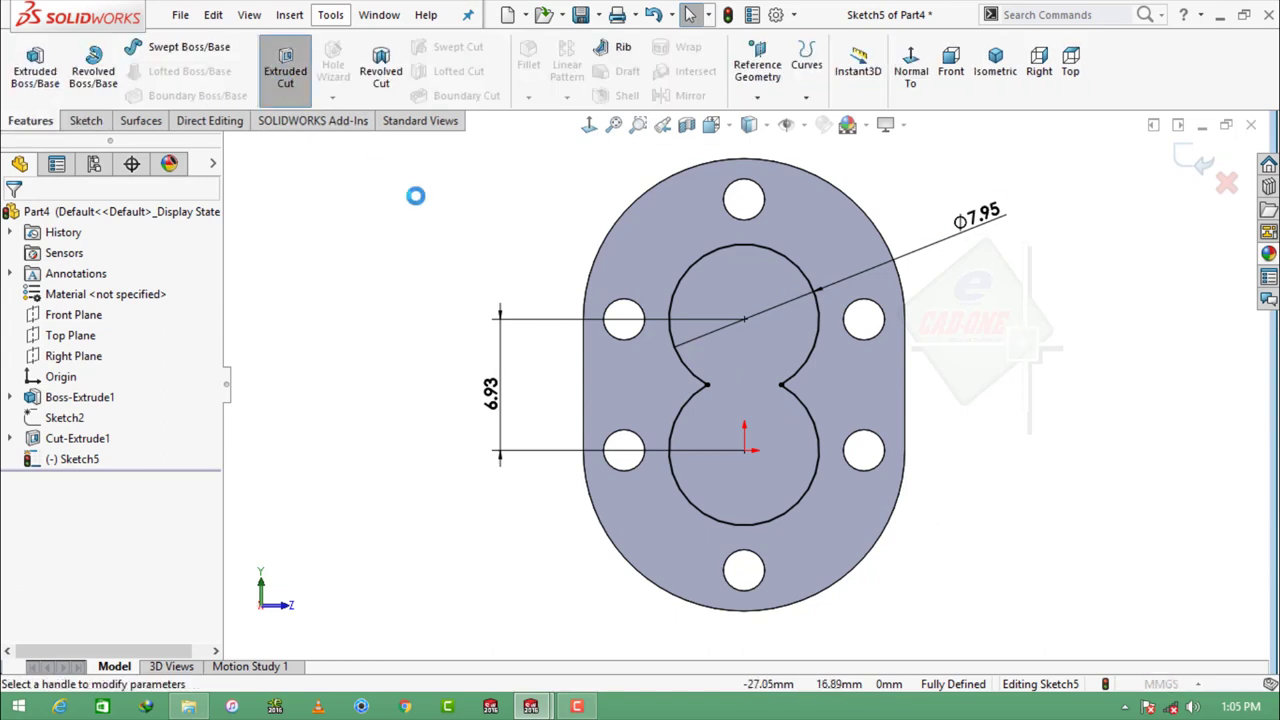
pyautogui.click(993, 68)
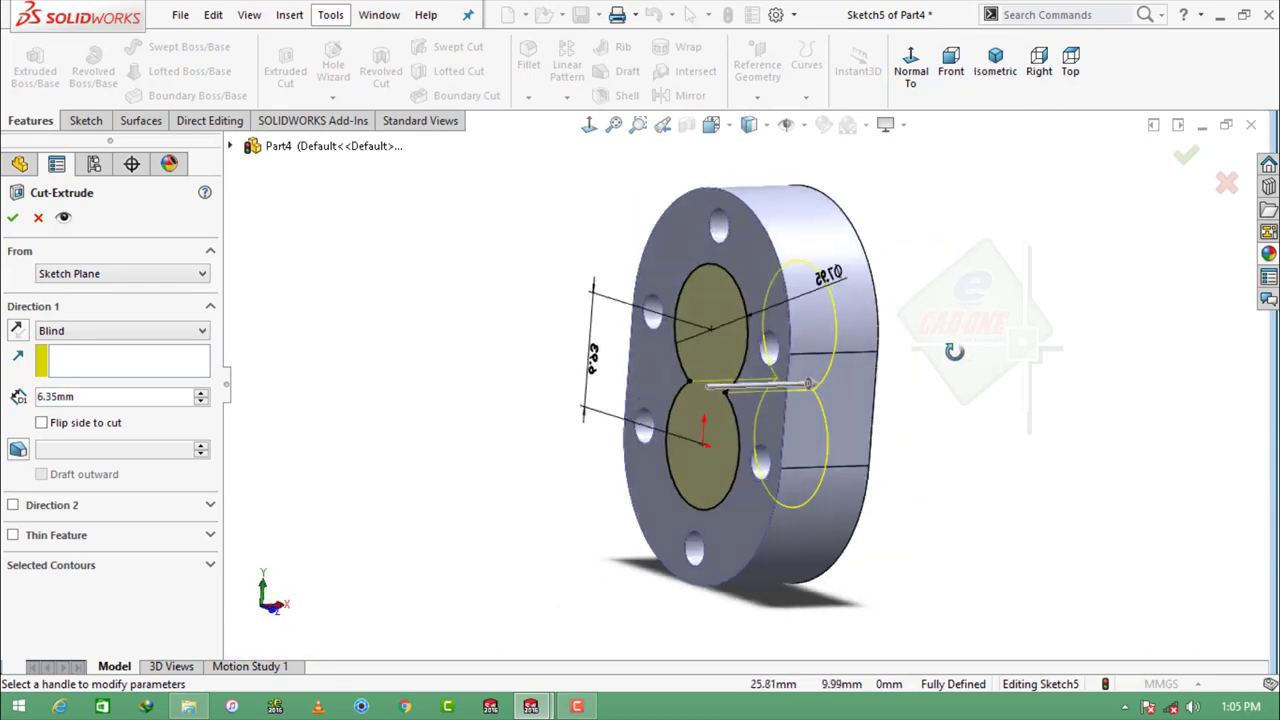
pyautogui.doubleClick(53, 397)
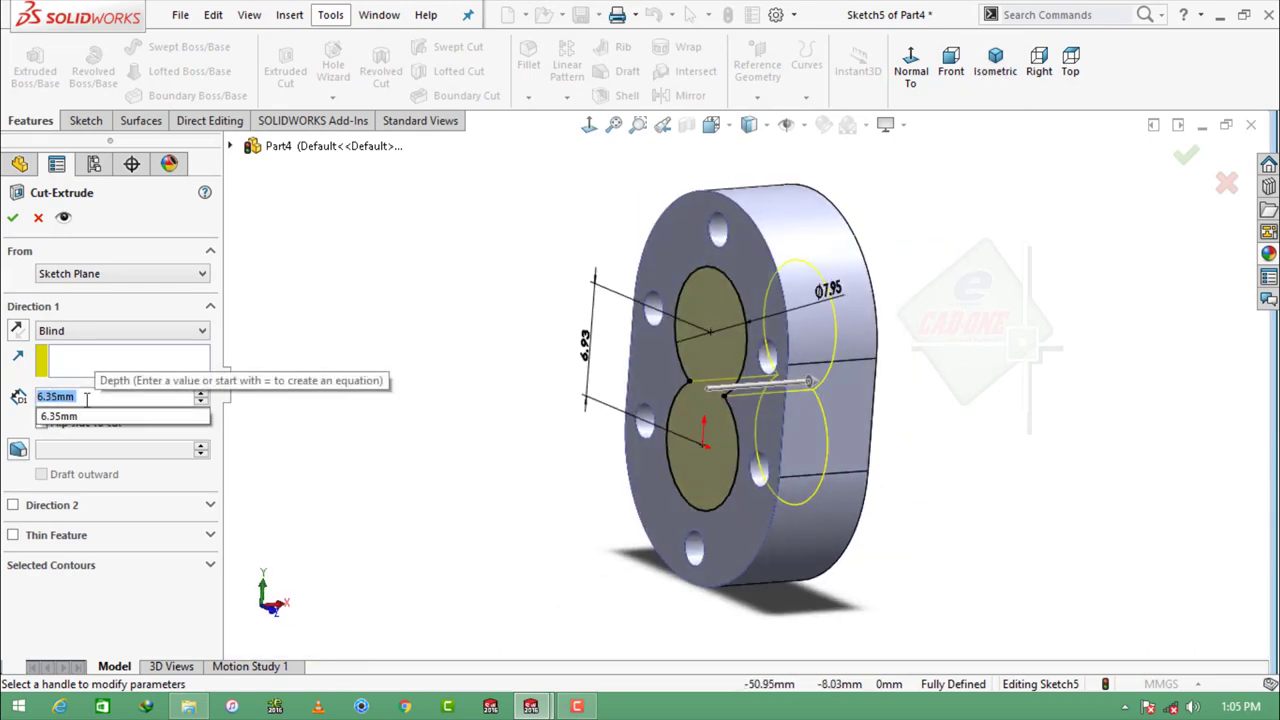
pyautogui.write('3.81')
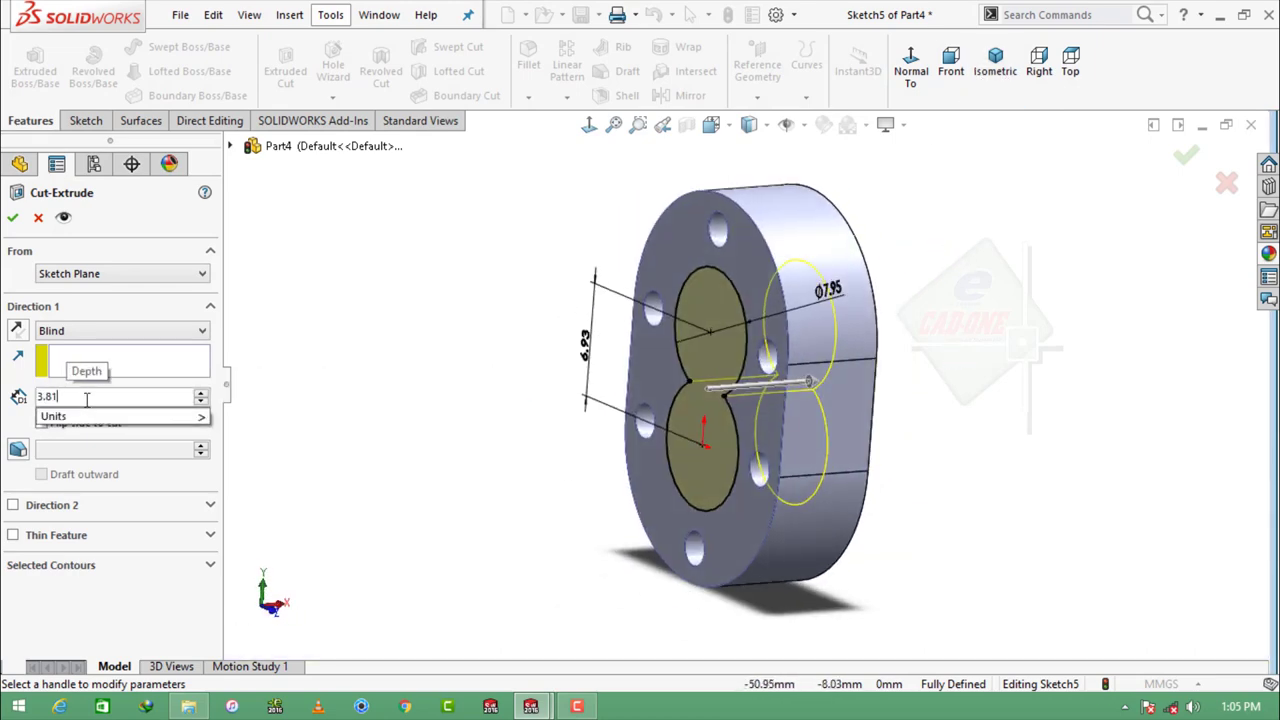
pyautogui.press('Return')
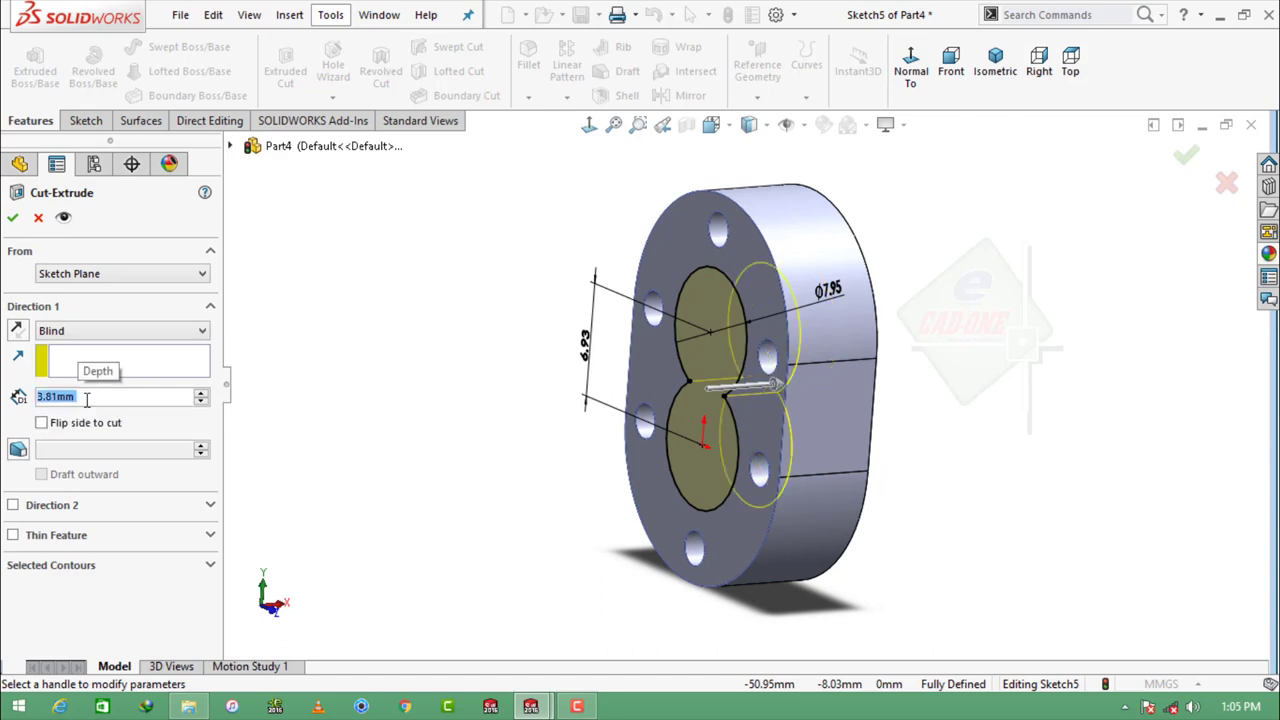
pyautogui.click(13, 219)
# Step: Sketch a circle centred on the origin on the plate's back face
pyautogui.click(480, 413)
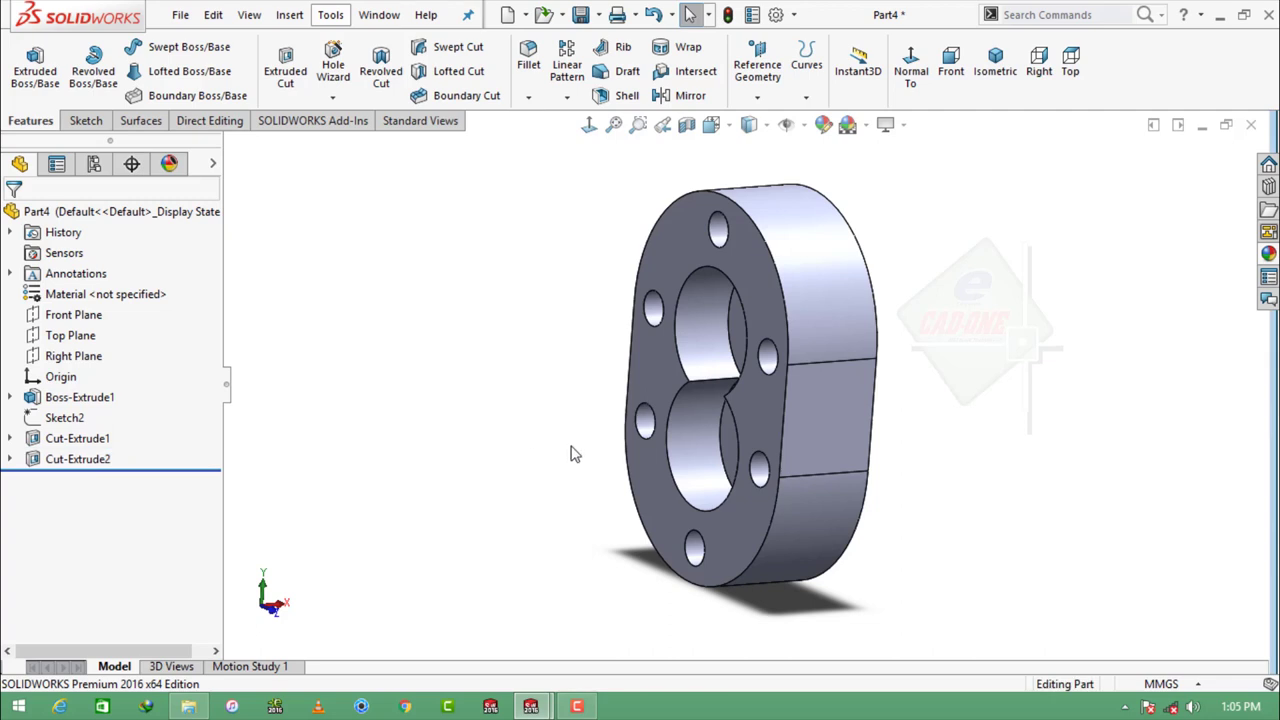
pyautogui.moveTo(570, 454); pyautogui.dragTo(491, 423, button='middle')
pyautogui.click(811, 484)
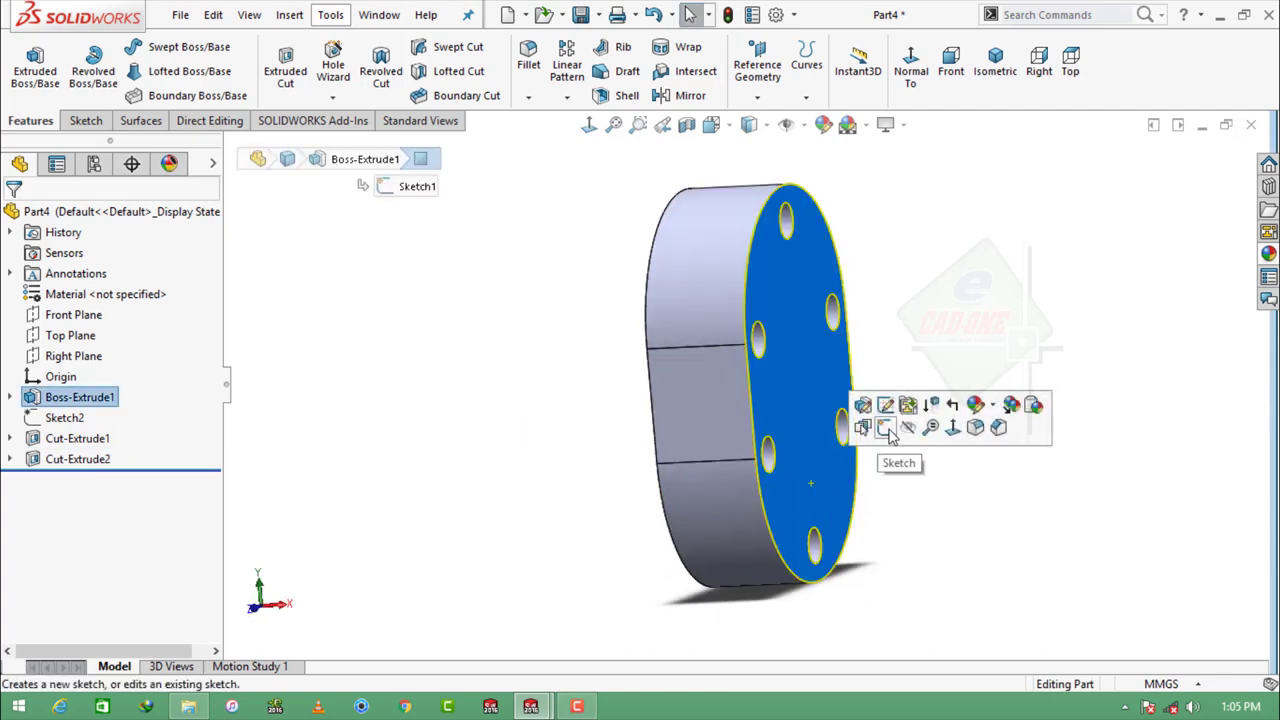
pyautogui.click(877, 434)
pyautogui.click(842, 74)
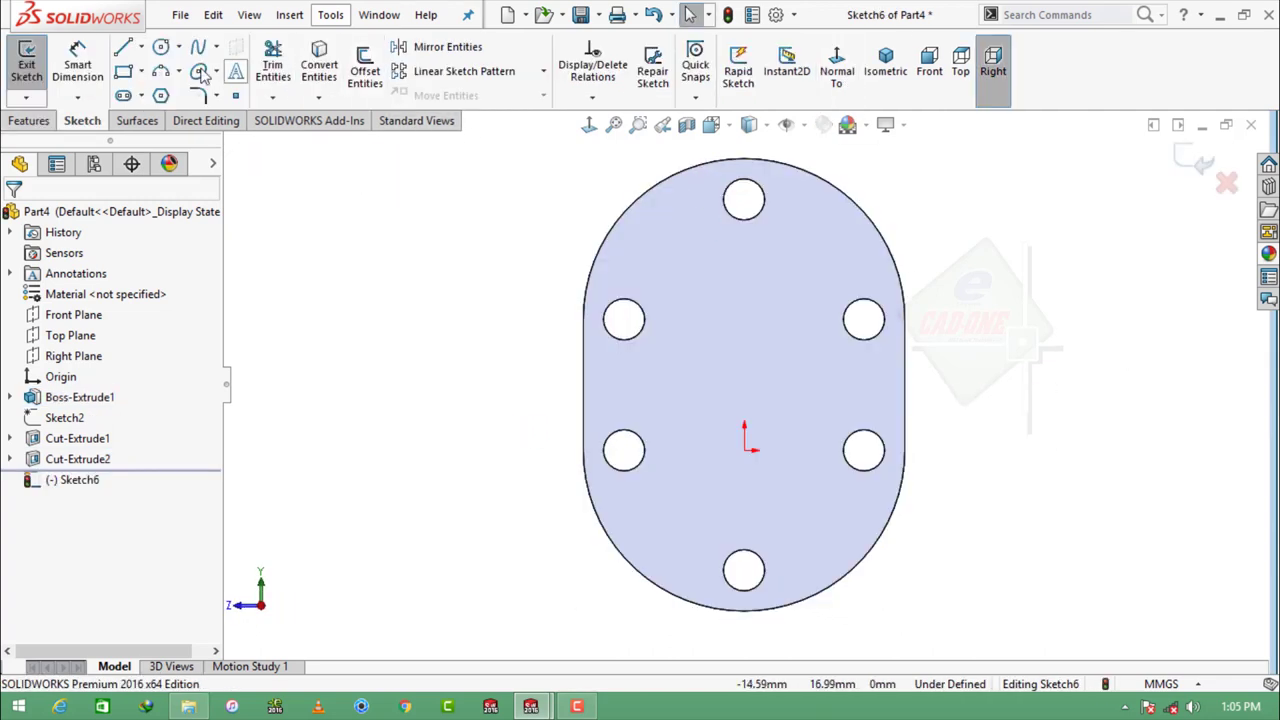
pyautogui.click(199, 71)
pyautogui.click(744, 450)
pyautogui.click(781, 484)
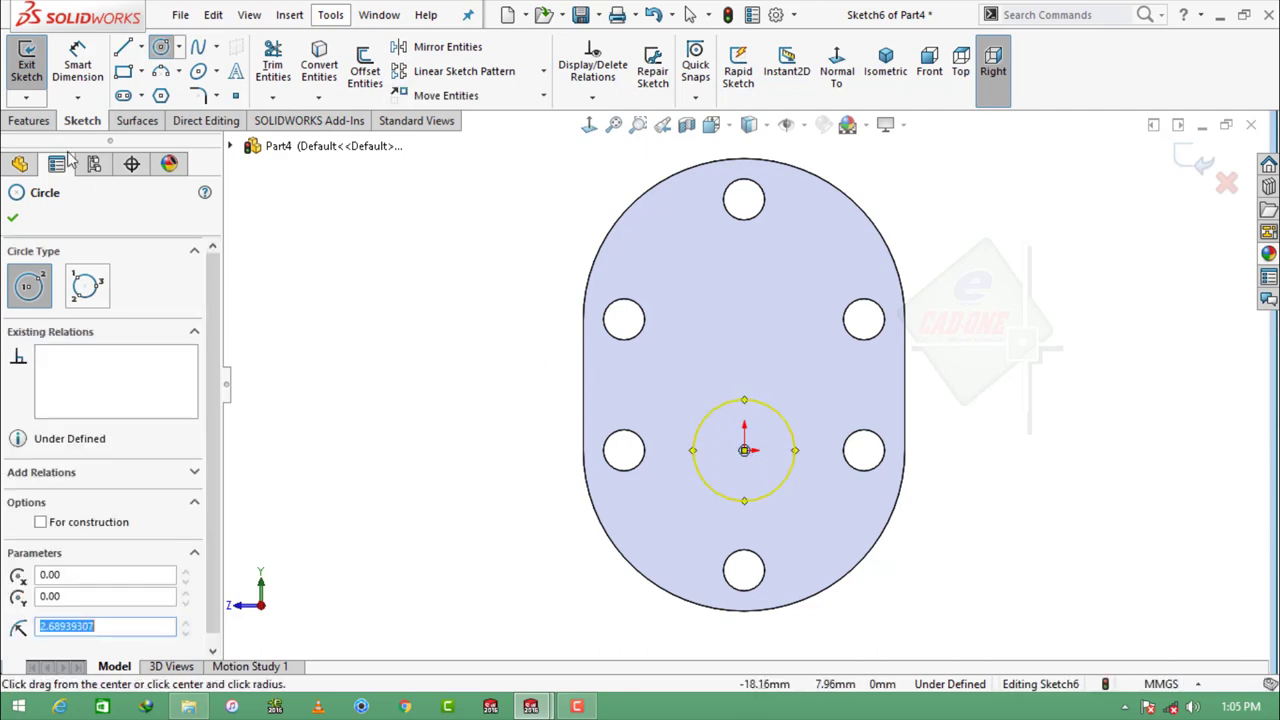
# Step: Dimension the circle's diameter to 7.239 mm
pyautogui.click(78, 65)
pyautogui.click(697, 434)
pyautogui.click(543, 457)
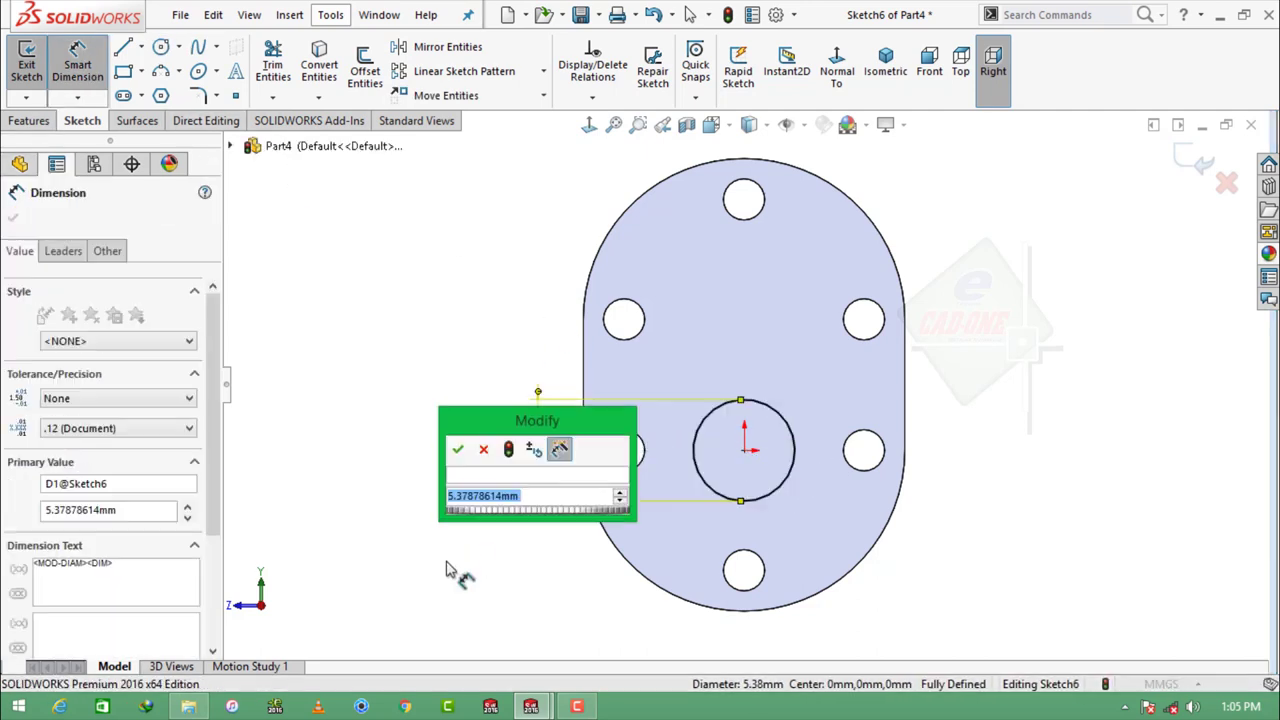
pyautogui.write('7')
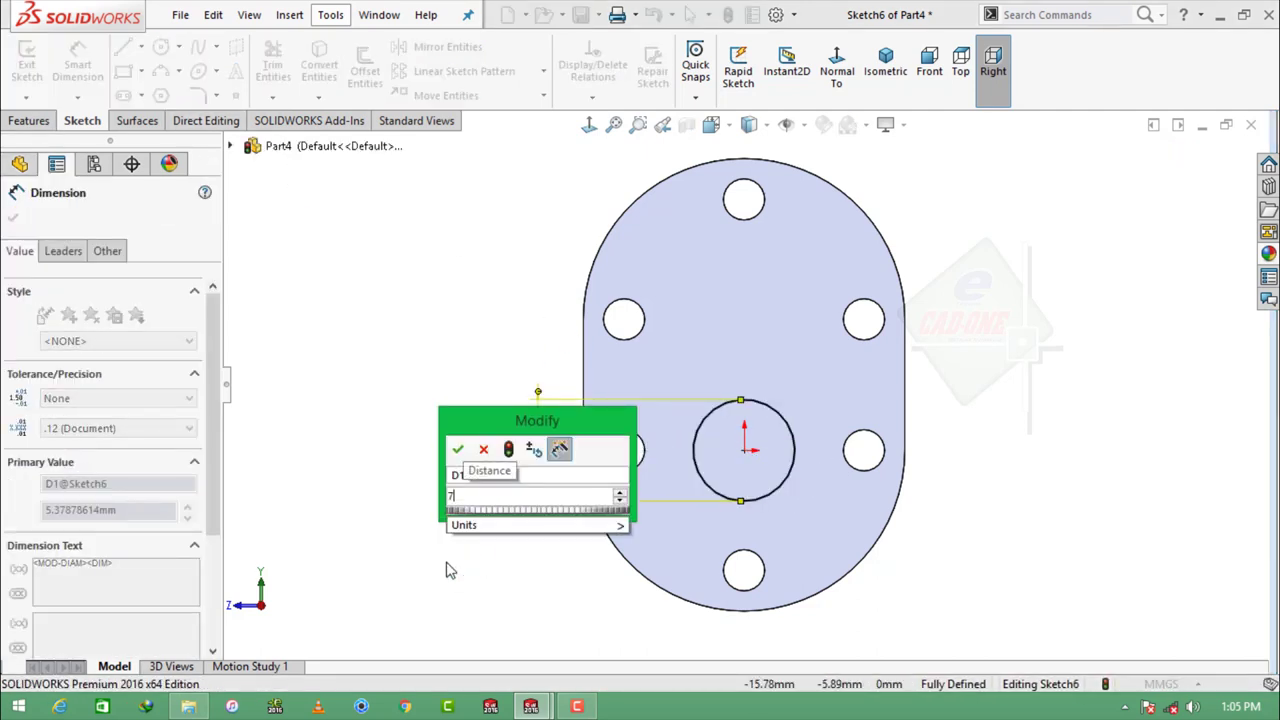
pyautogui.write('.239')
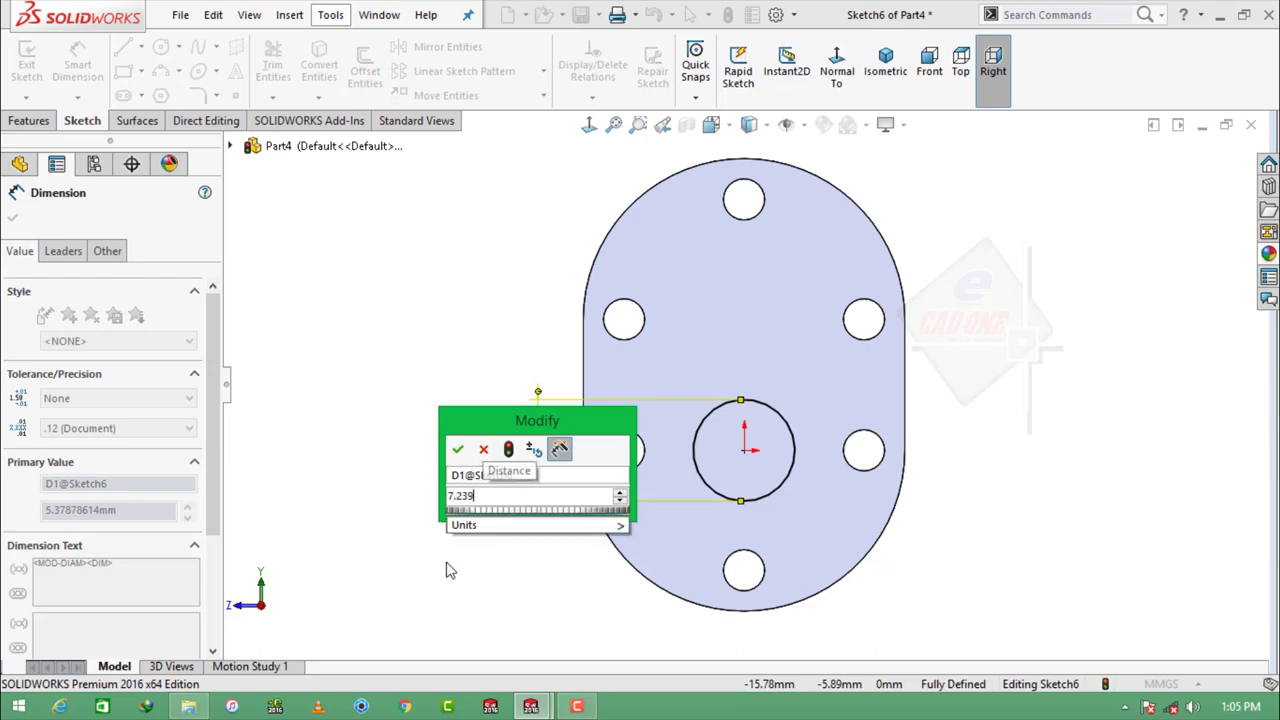
pyautogui.press('Return')
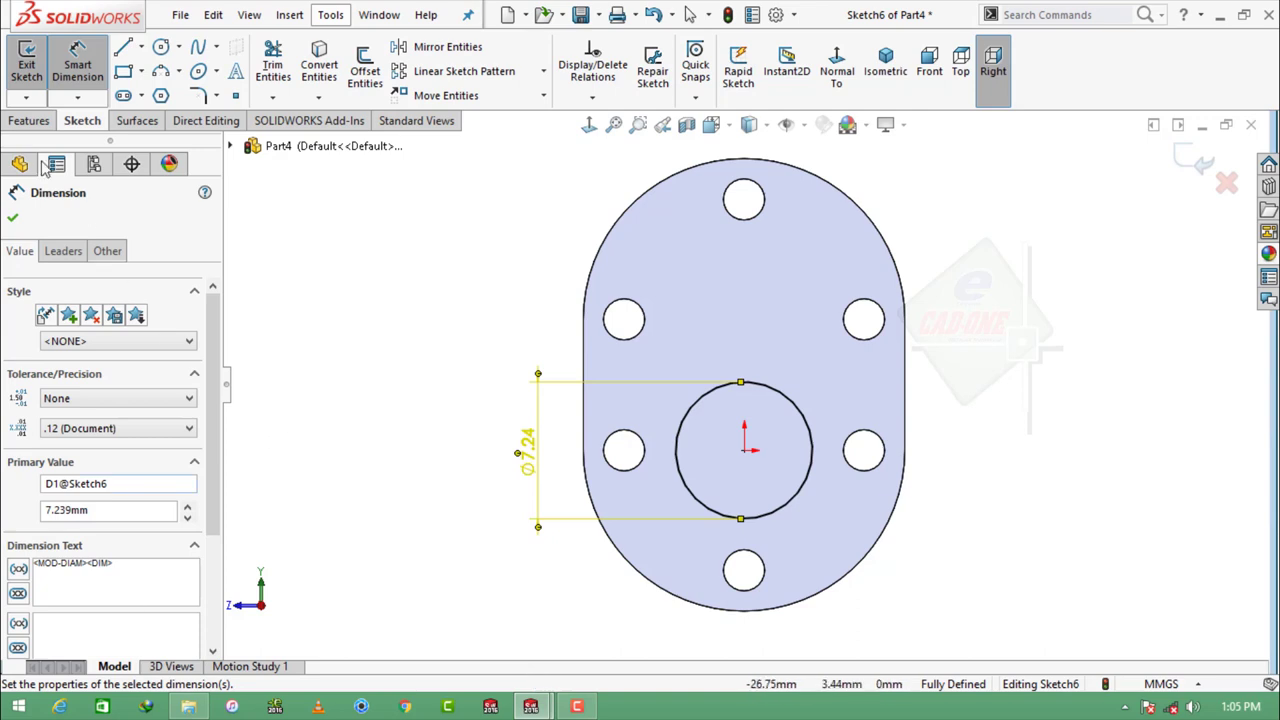
# Step: Boss-extrude the circle 2.159 mm with a Blind depth
pyautogui.click(29, 120)
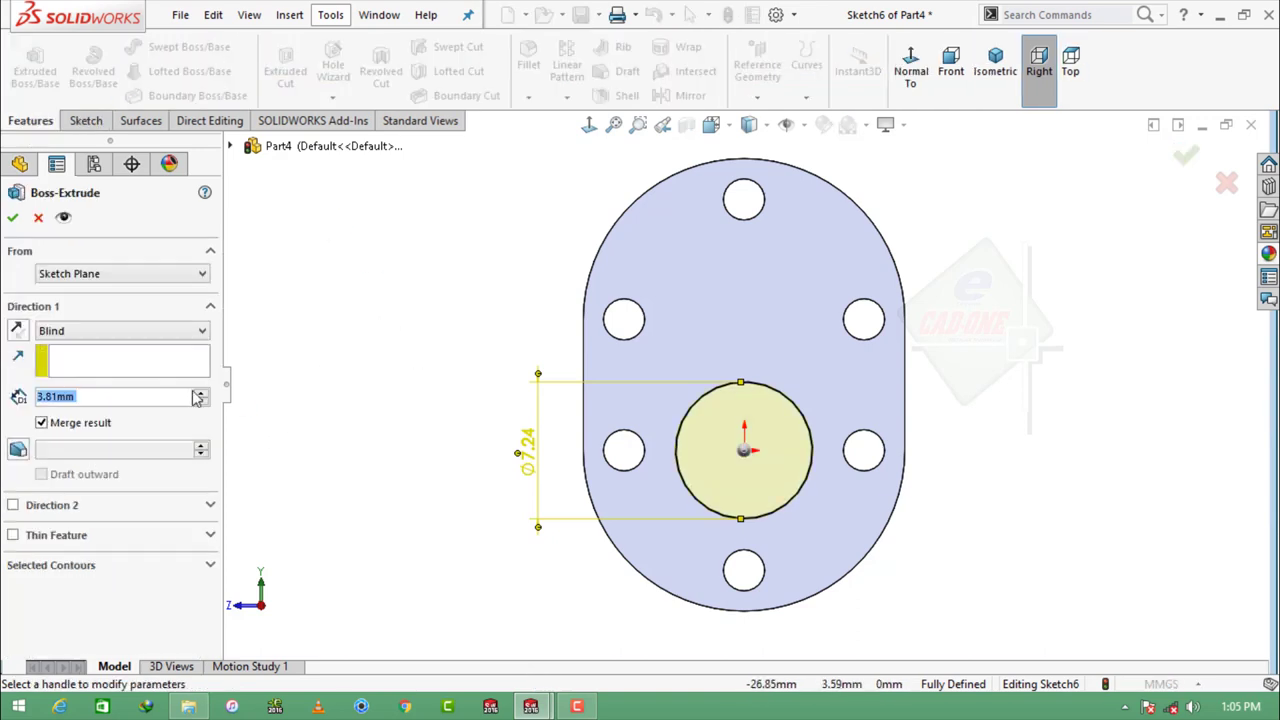
pyautogui.write('2.')
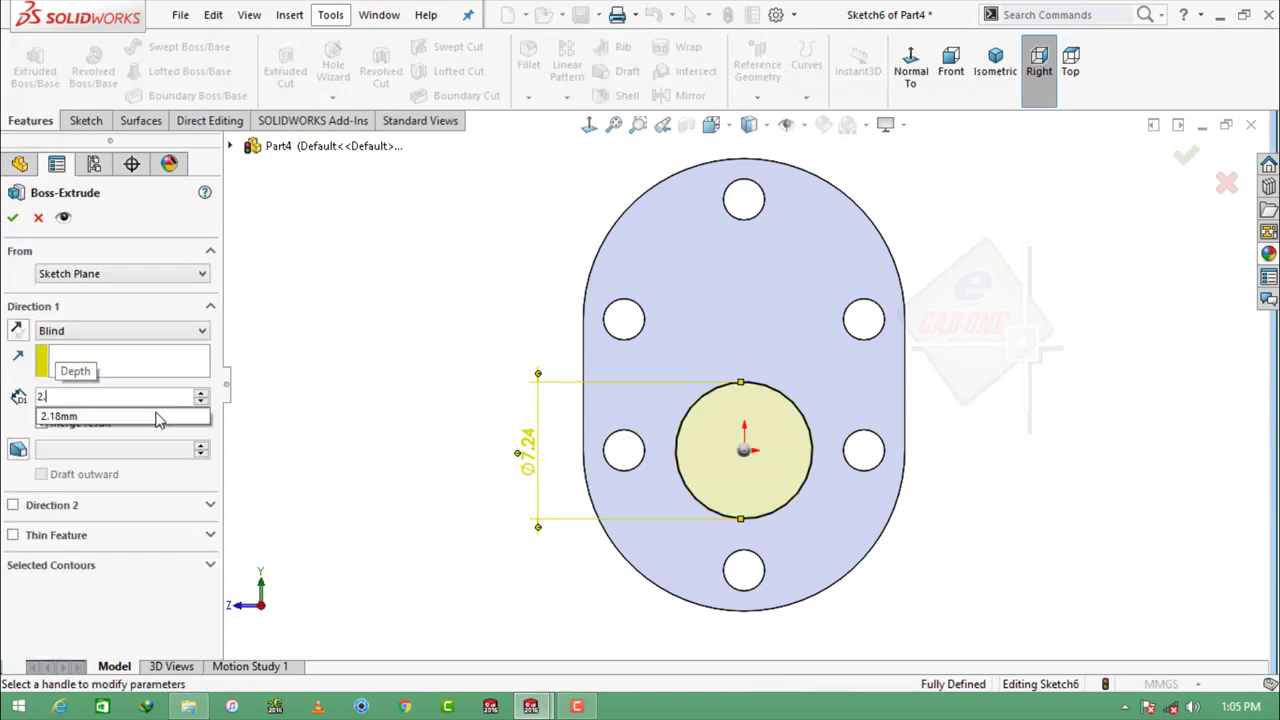
pyautogui.write('159mm')
pyautogui.press('Return')
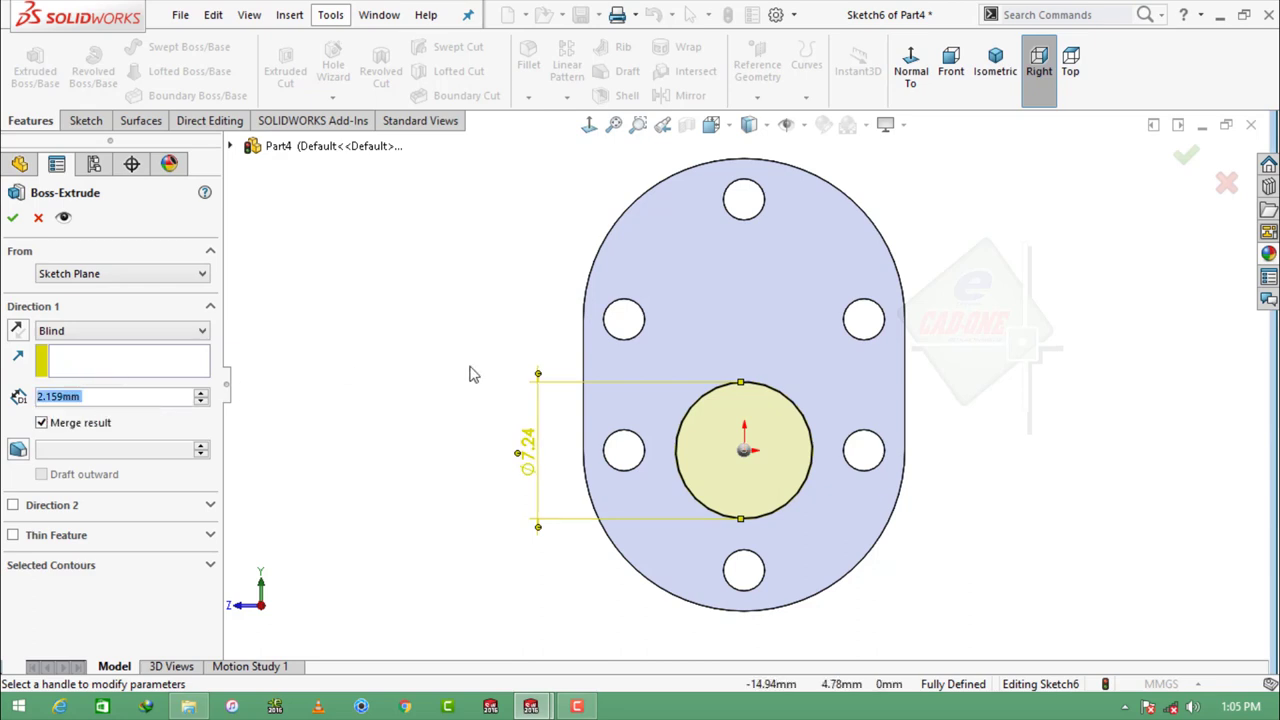
pyautogui.moveTo(474, 374); pyautogui.dragTo(605, 325, button='middle')
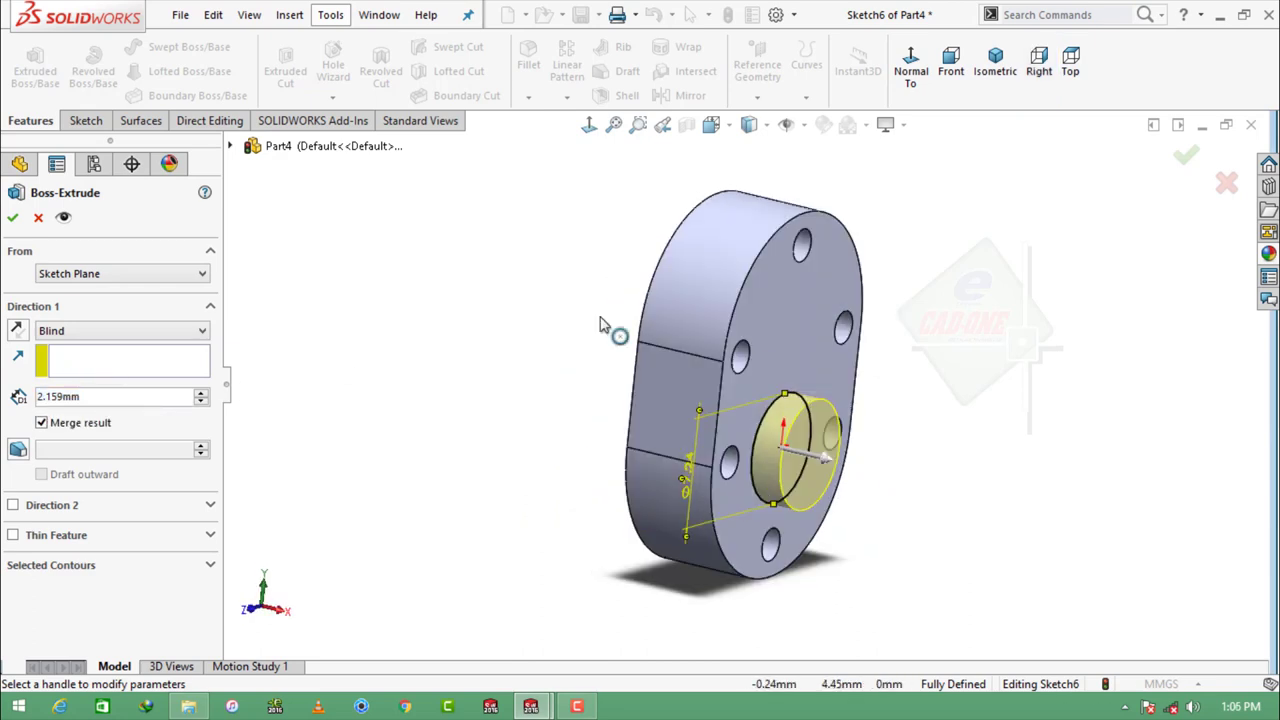
pyautogui.click(11, 219)
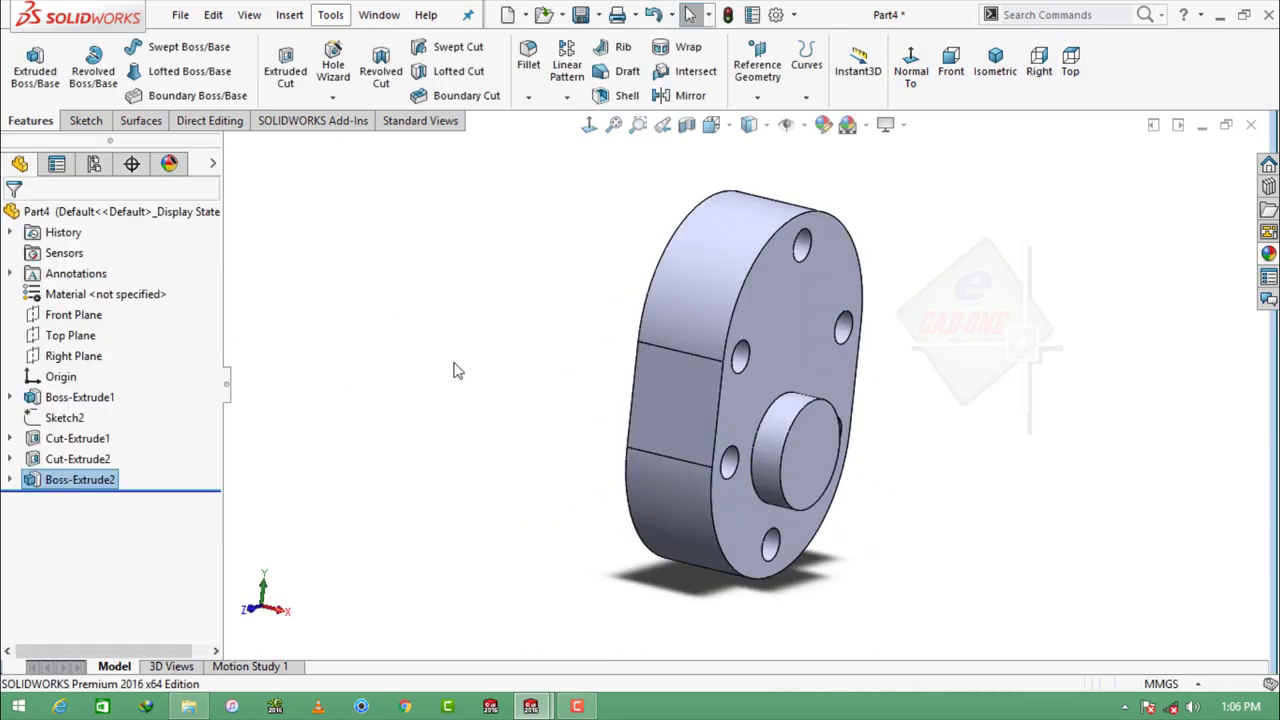
# Step: Set up a Hole Wizard hole of size 1/4 with 2.92 mm depth
pyautogui.click(480, 387)
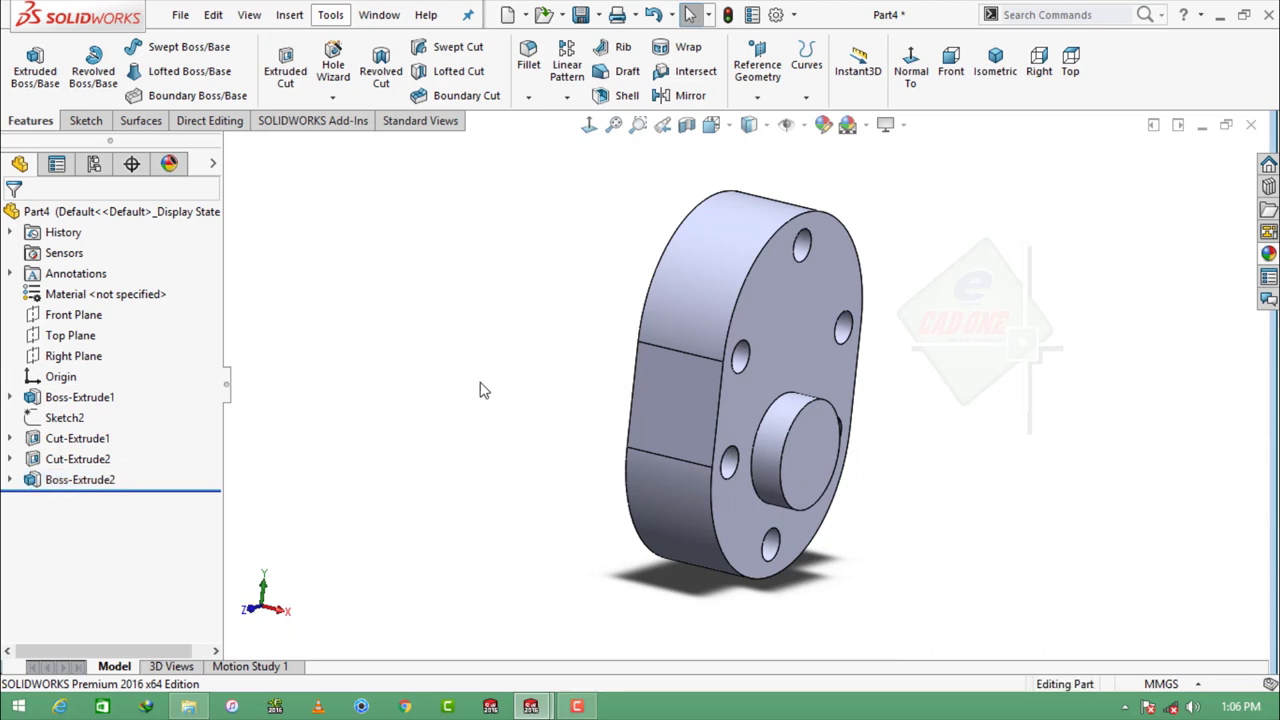
pyautogui.moveTo(862, 488); pyautogui.dragTo(585, 202, button='middle')
pyautogui.click(330, 68)
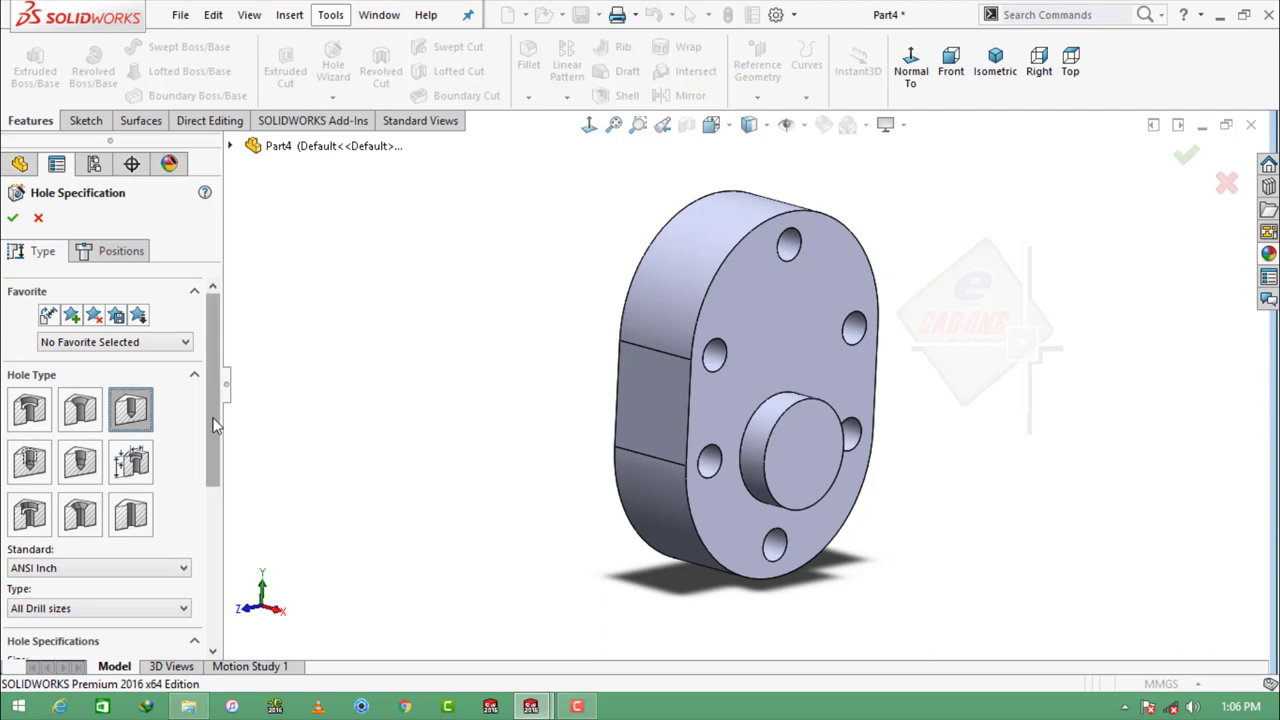
pyautogui.scroll(-3, 135, 470)
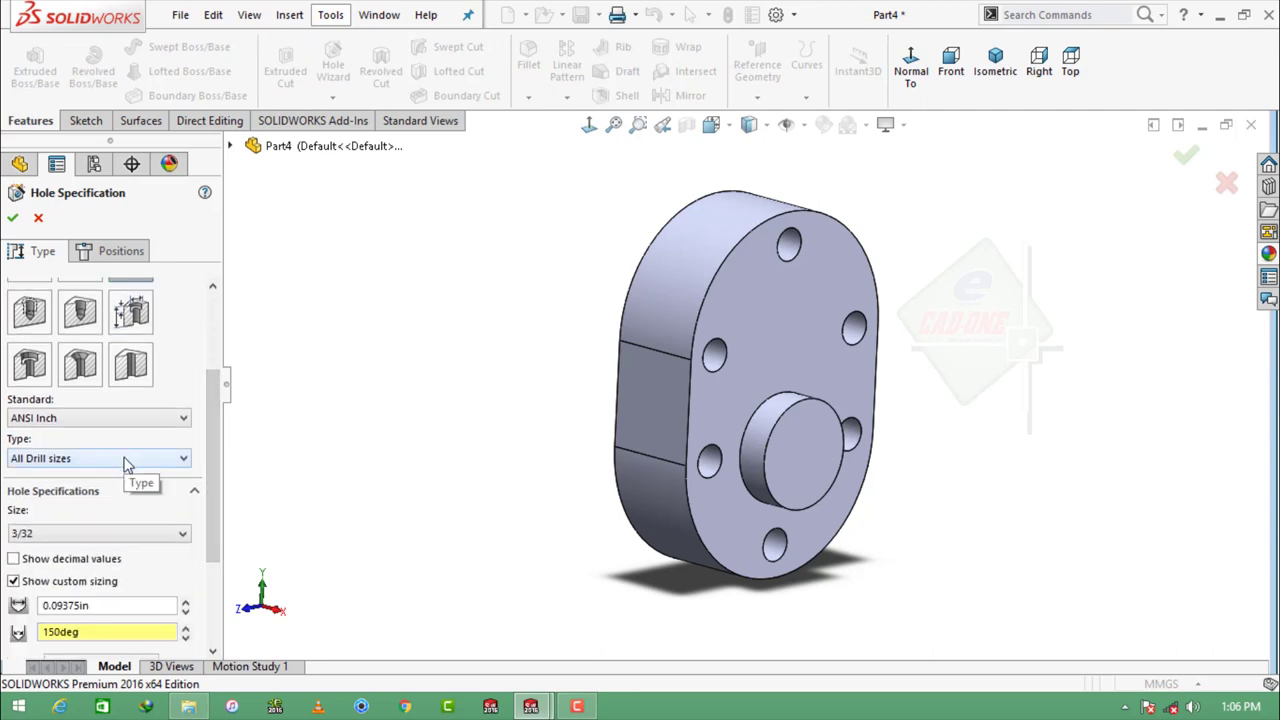
pyautogui.click(118, 533)
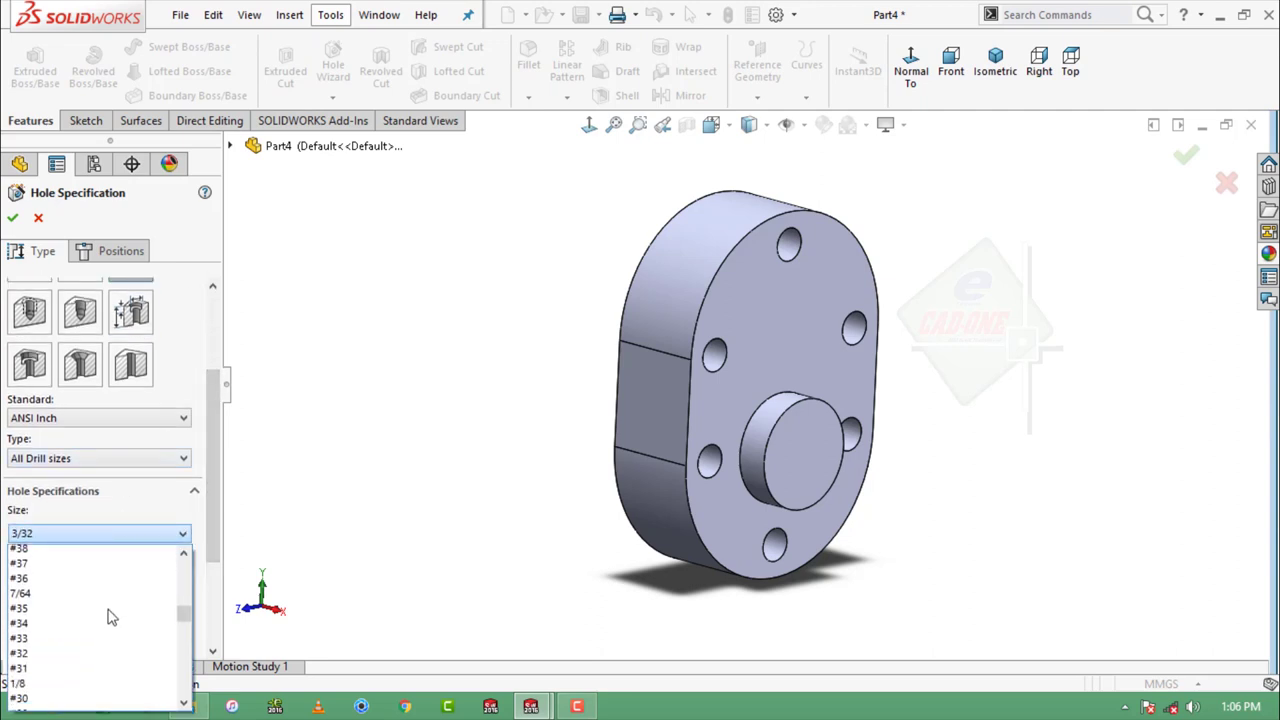
pyautogui.click(108, 614)
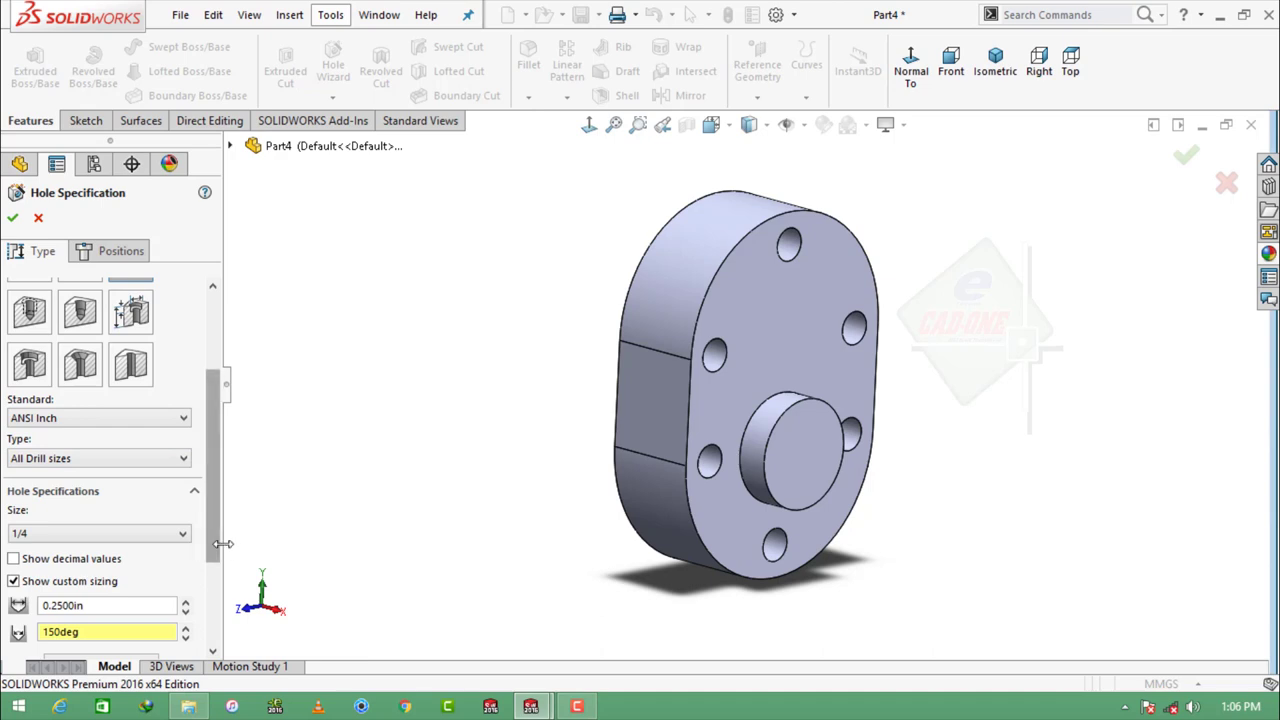
pyautogui.scroll(-3, 212, 470)
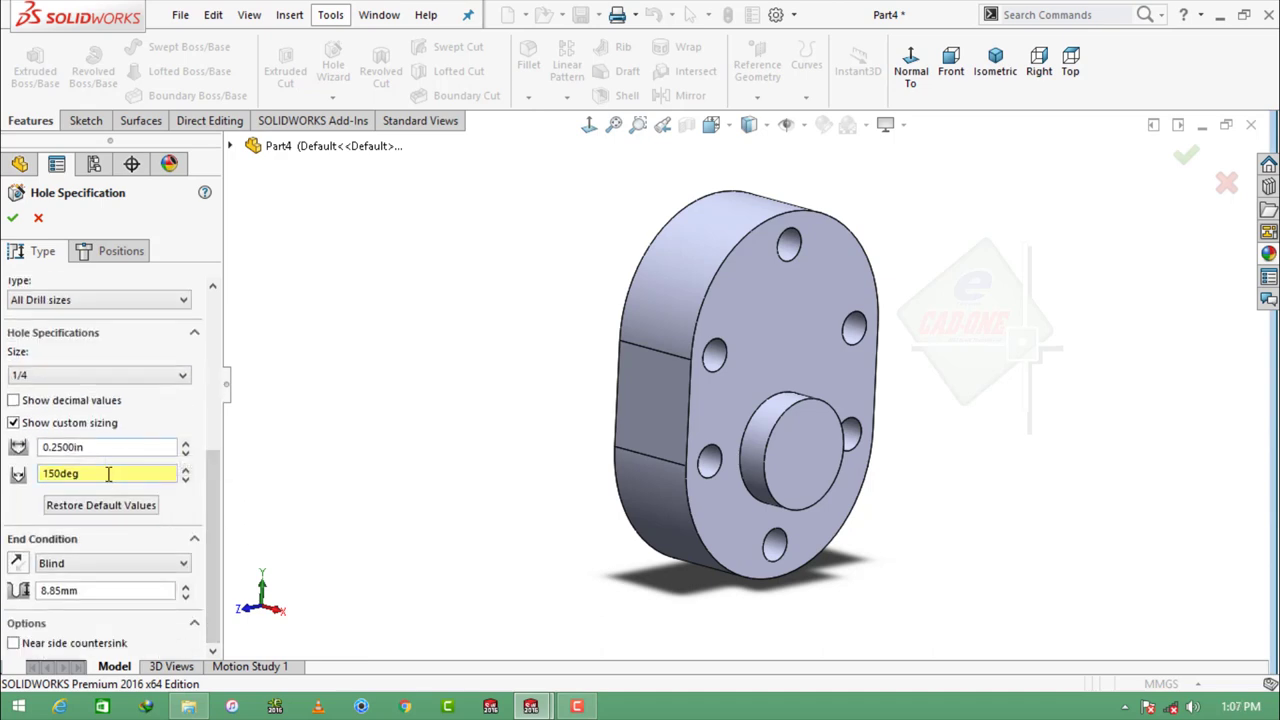
pyautogui.click(107, 590)
pyautogui.write('2.92')
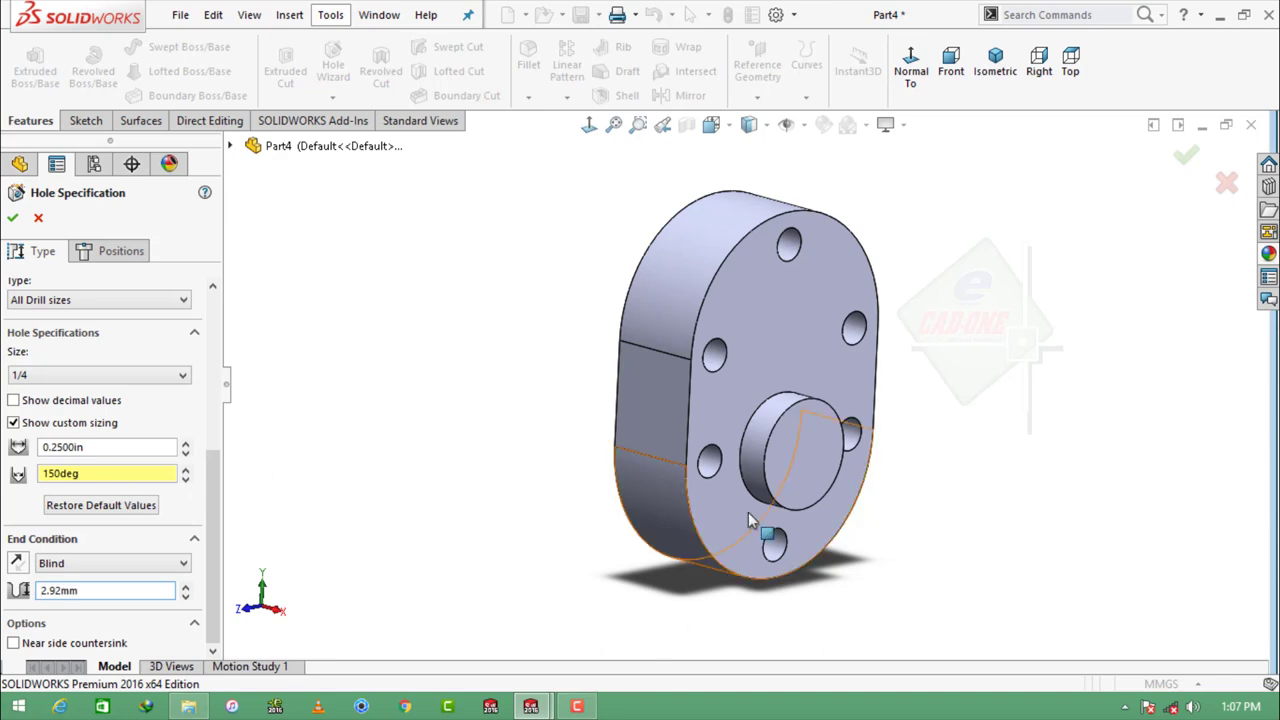
# Step: Position the hole at the centre of the back boss and accept it
pyautogui.click(110, 251)
pyautogui.click(120, 424)
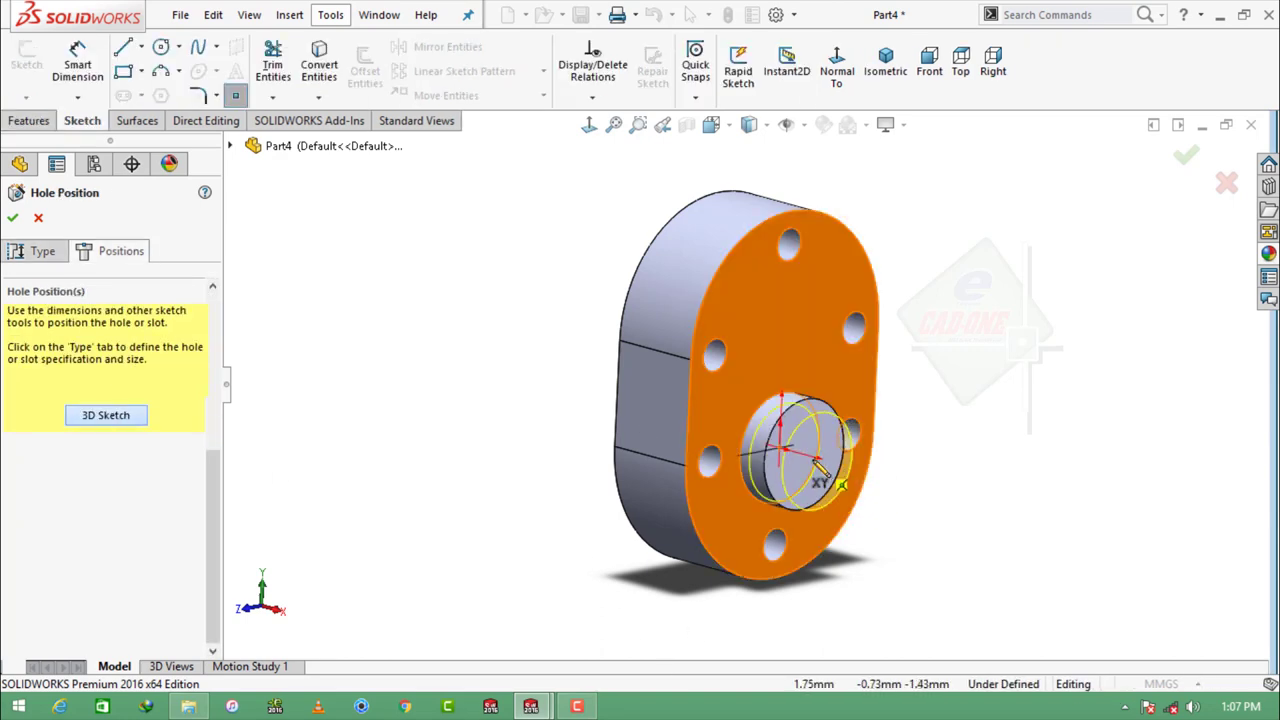
pyautogui.click(804, 456)
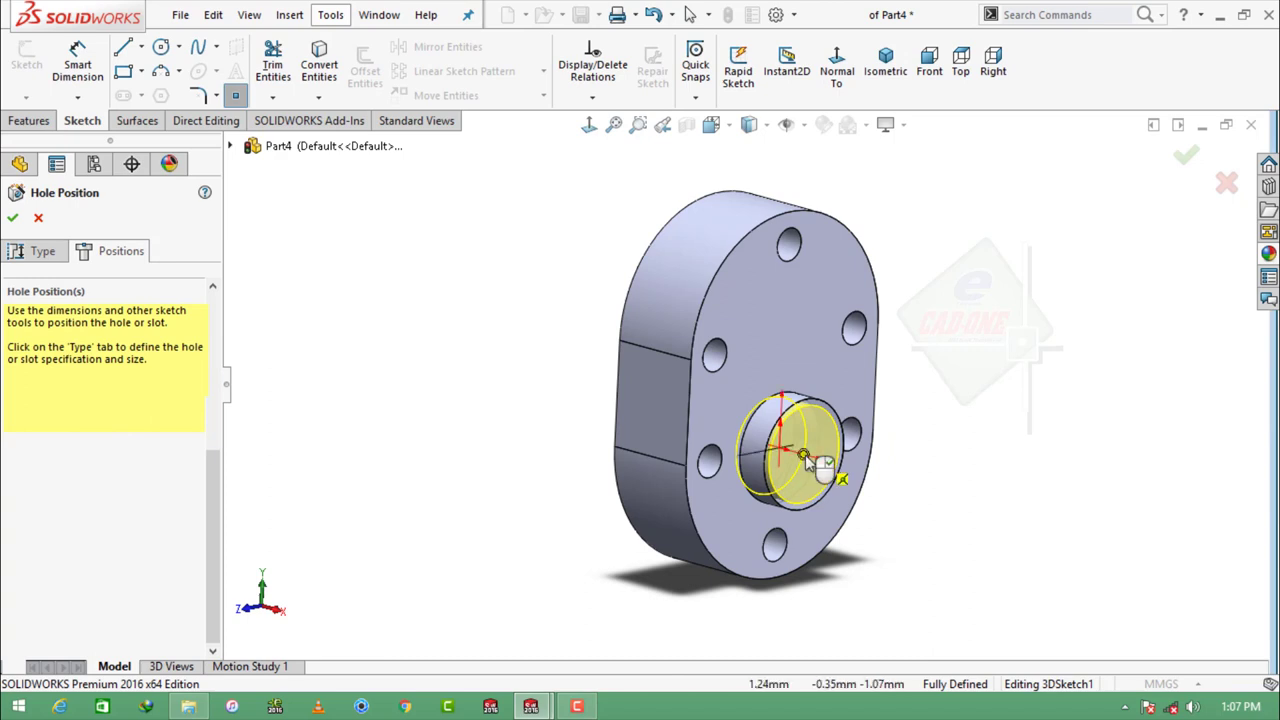
pyautogui.click(12, 217)
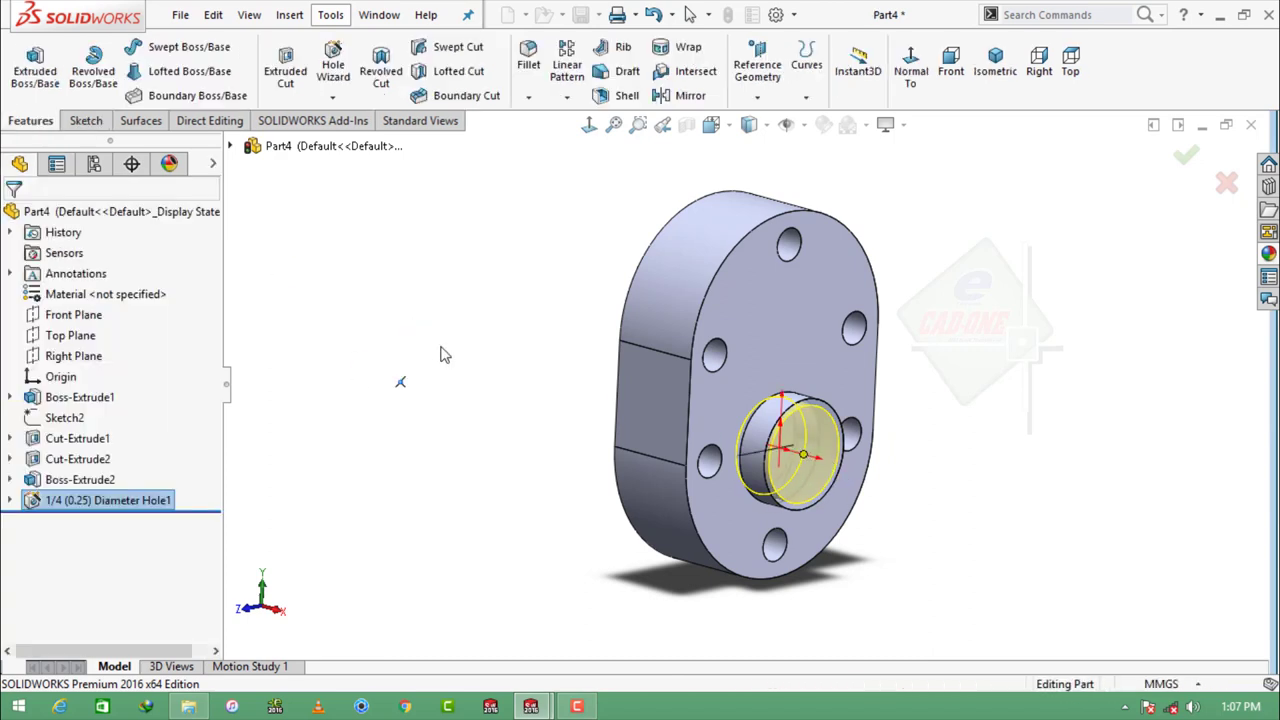
pyautogui.moveTo(575, 413)
pyautogui.mouseDown(button='middle')
pyautogui.moveTo(532, 396)
pyautogui.moveTo(750, 422)
pyautogui.mouseUp(button='middle')
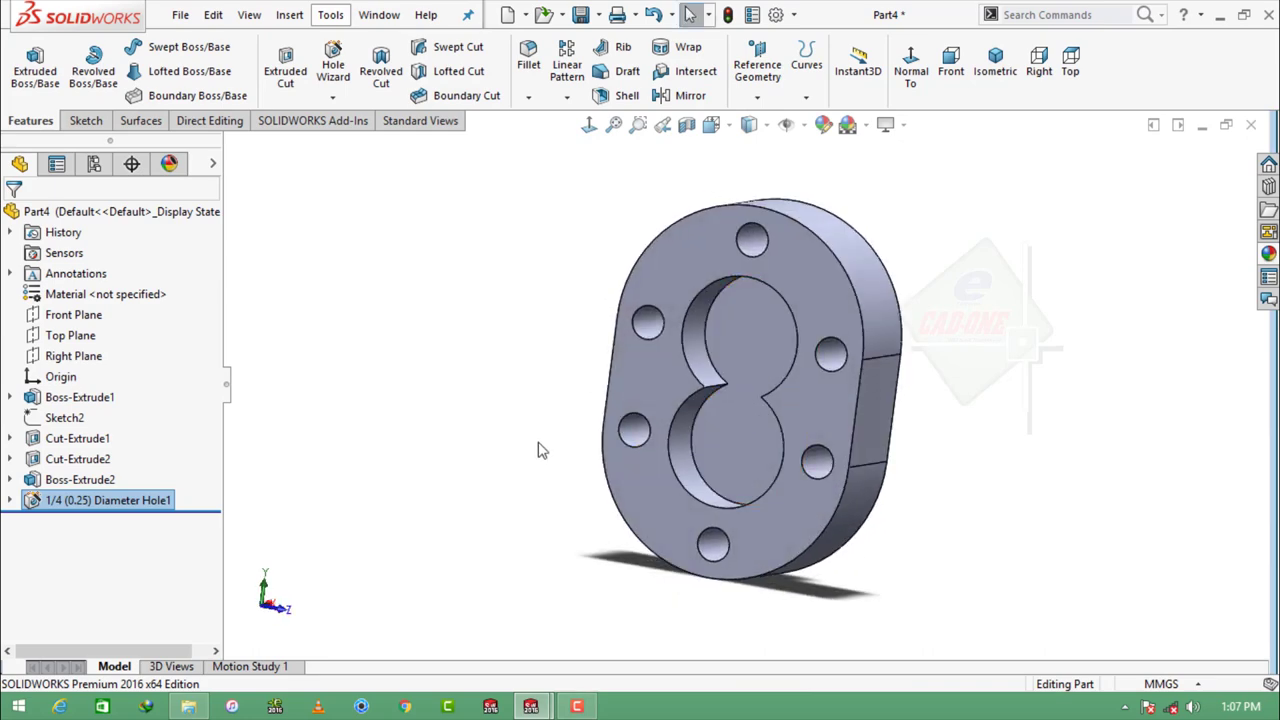
# Step: Sketch a Ø3.175 mm circle at the origin on the gear cavity floor
pyautogui.click(750, 455)
pyautogui.click(820, 390)
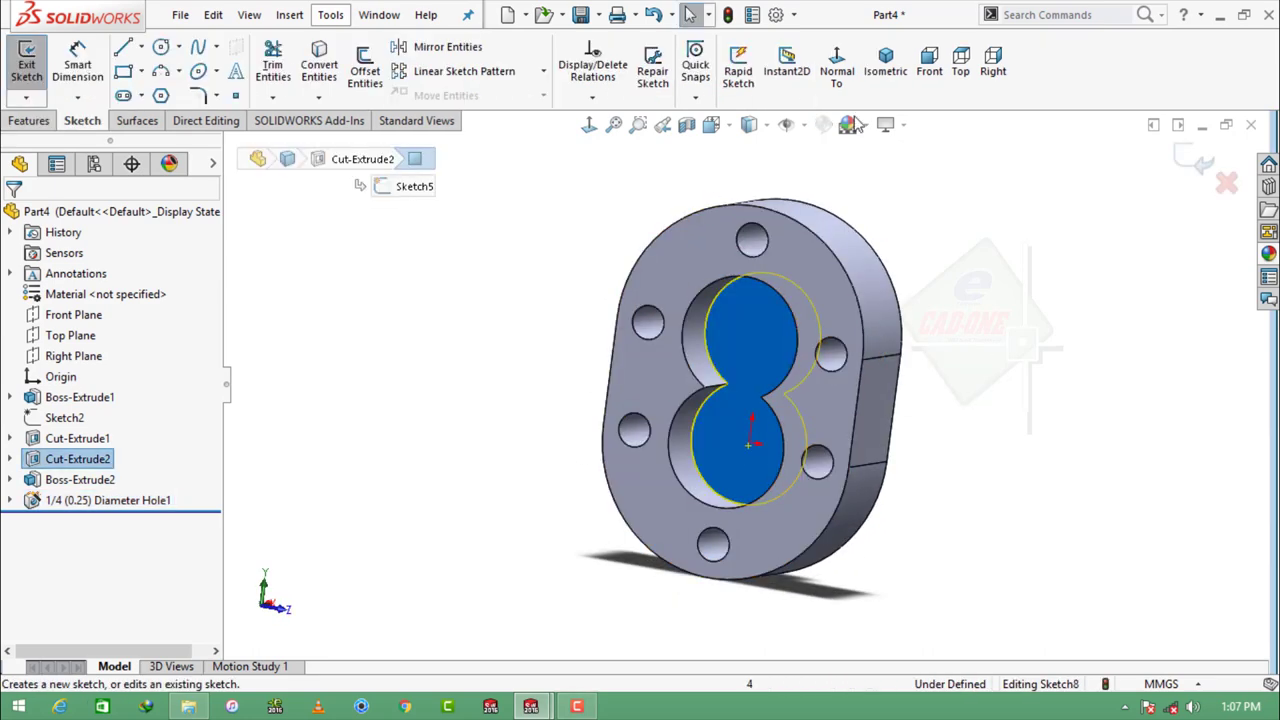
pyautogui.click(163, 47)
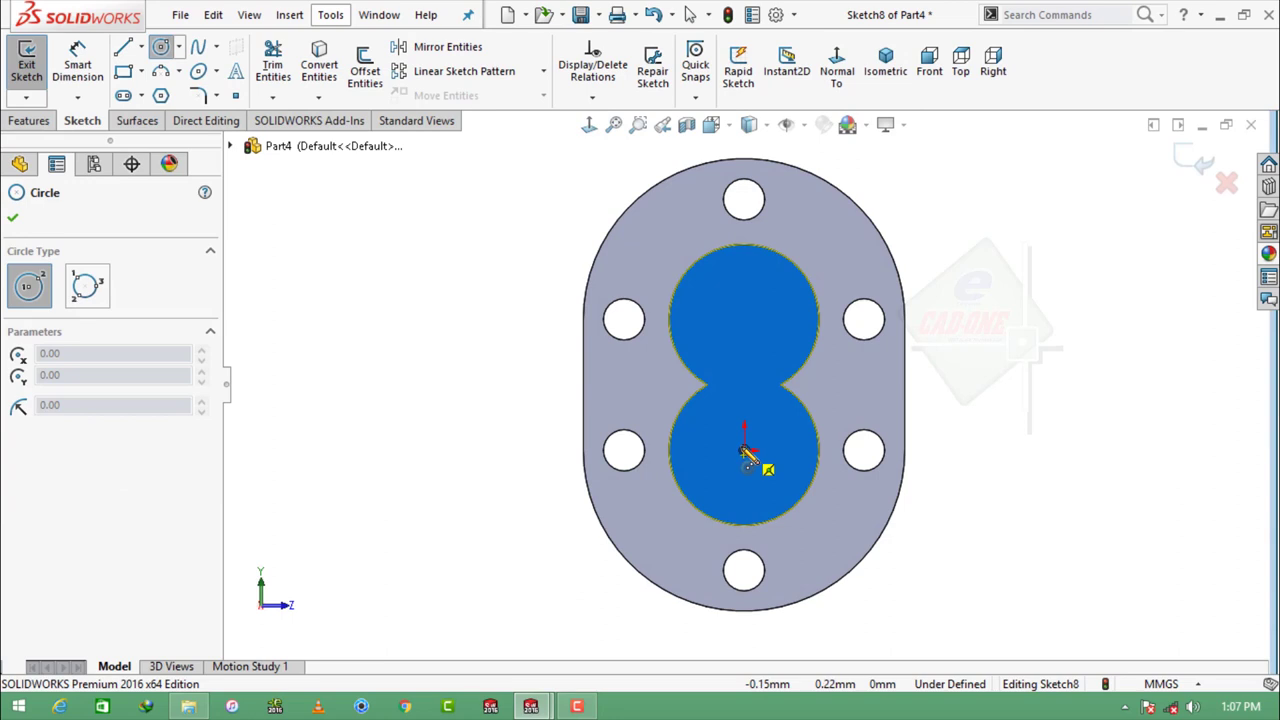
pyautogui.click(744, 450)
pyautogui.click(771, 423)
pyautogui.press('Escape')
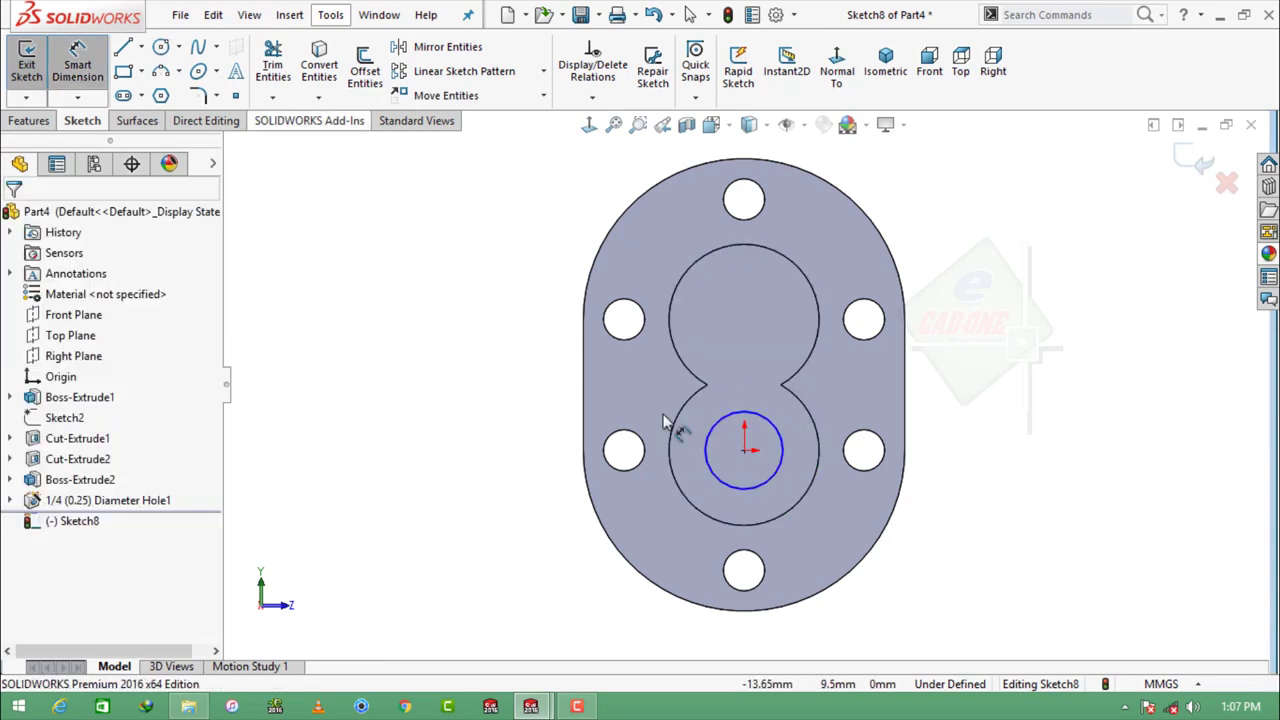
pyautogui.click(720, 437)
pyautogui.click(491, 480)
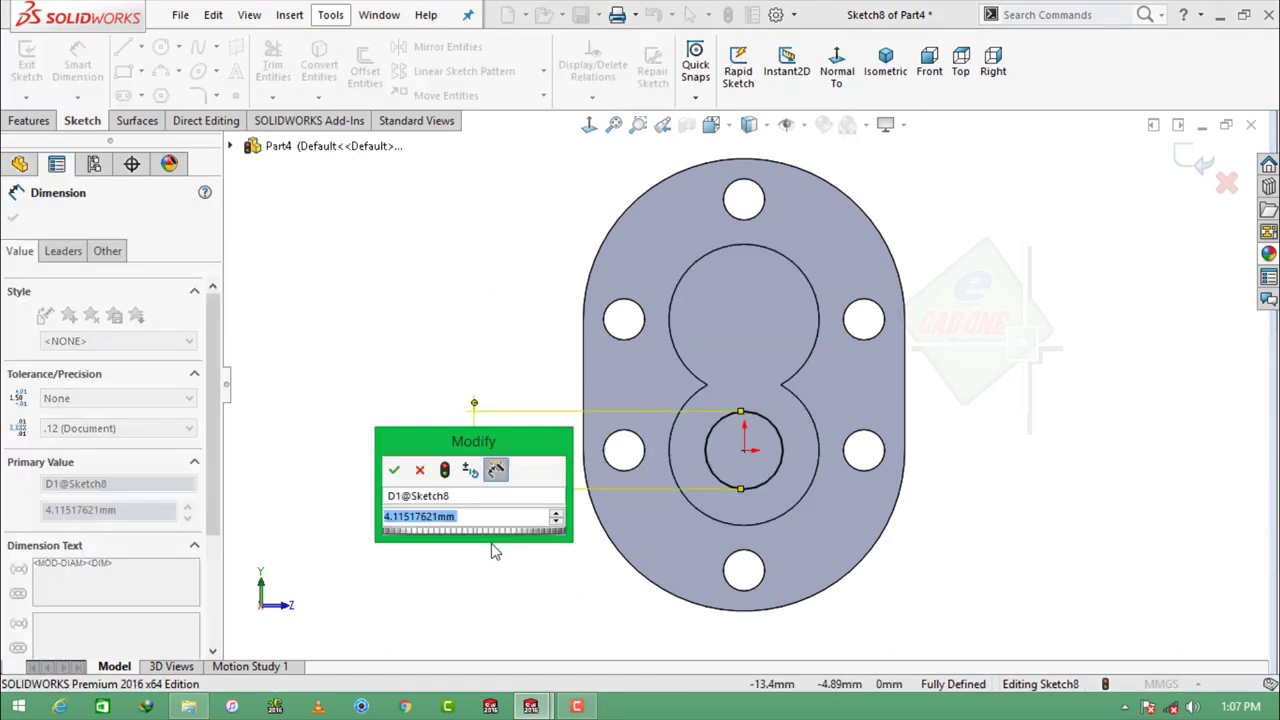
pyautogui.write('4.1')
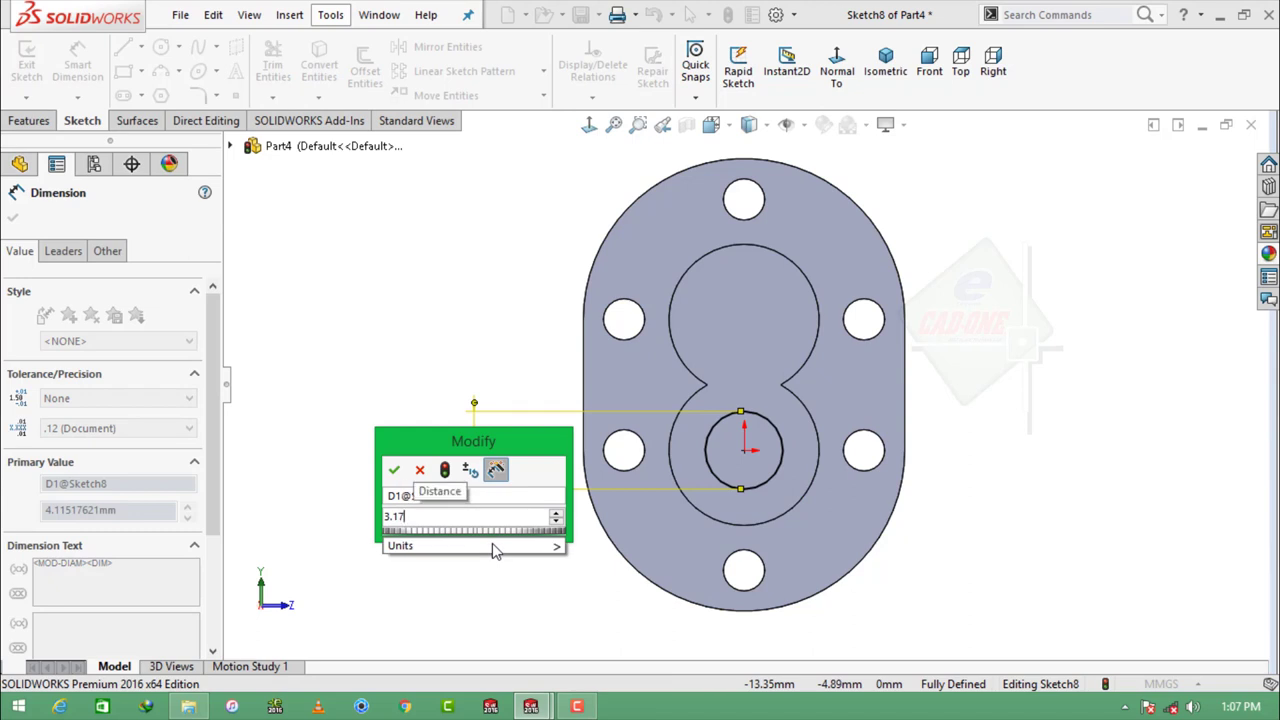
pyautogui.write('2')
pyautogui.press('Return')
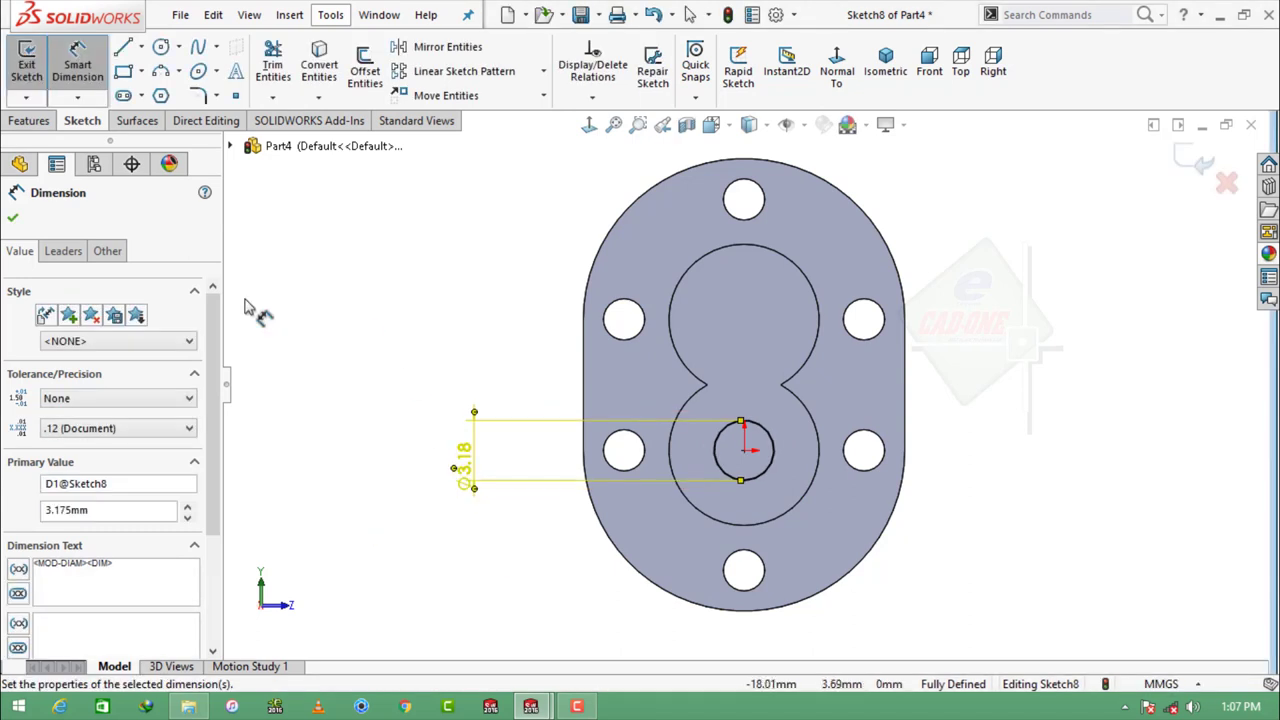
# Step: Extruded-cut the circle Through All to form the shaft hole
pyautogui.click(30, 120)
pyautogui.click(285, 62)
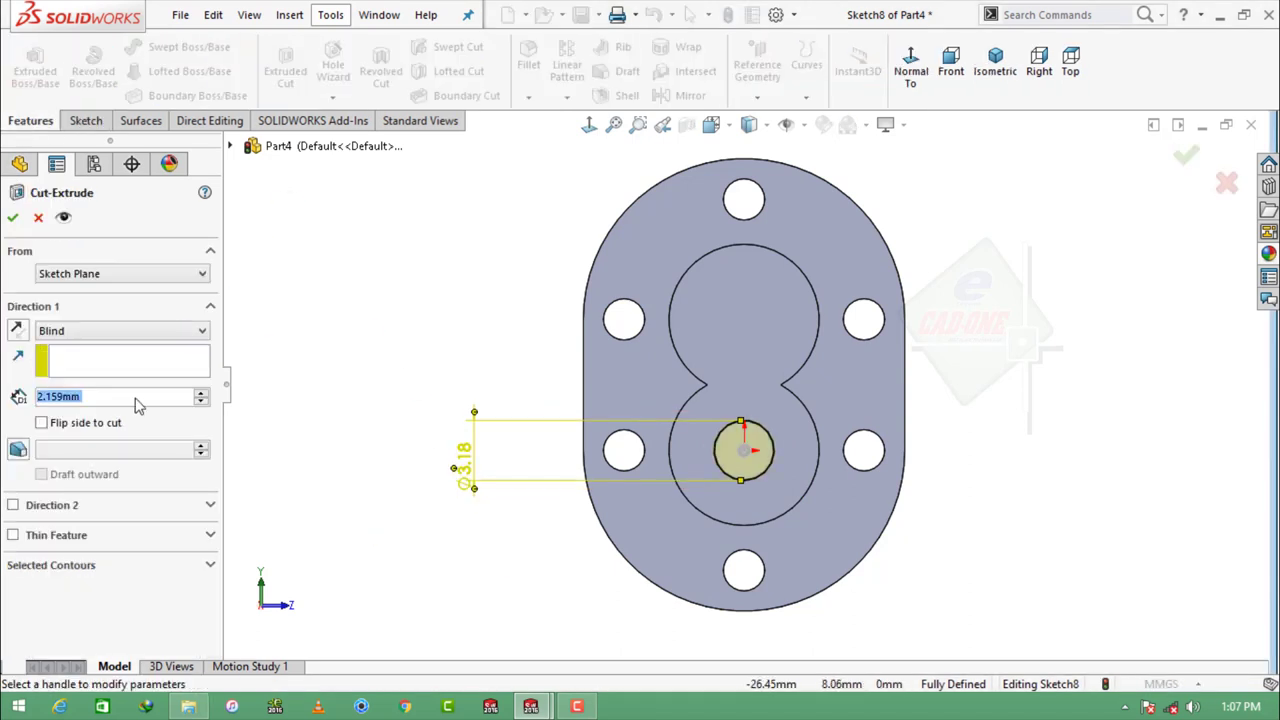
pyautogui.click(108, 331)
pyautogui.click(90, 358)
pyautogui.click(12, 217)
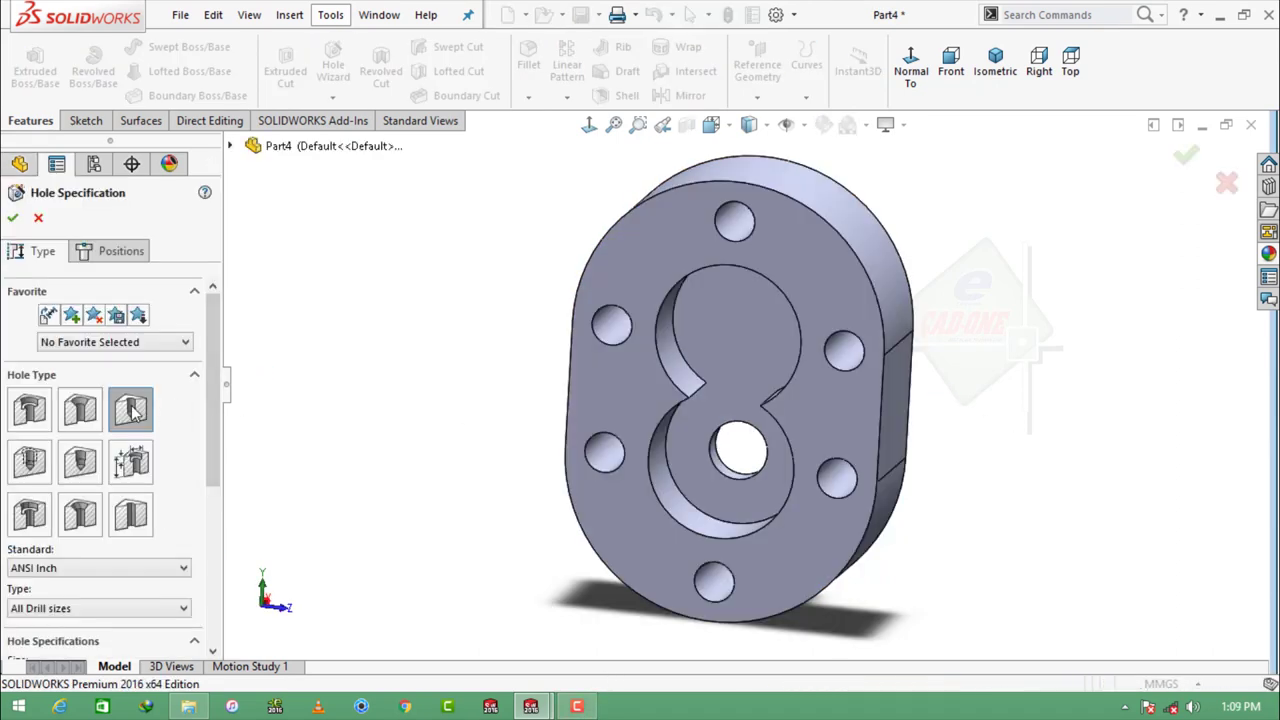
pyautogui.moveTo(207, 380); pyautogui.dragTo(213, 550)
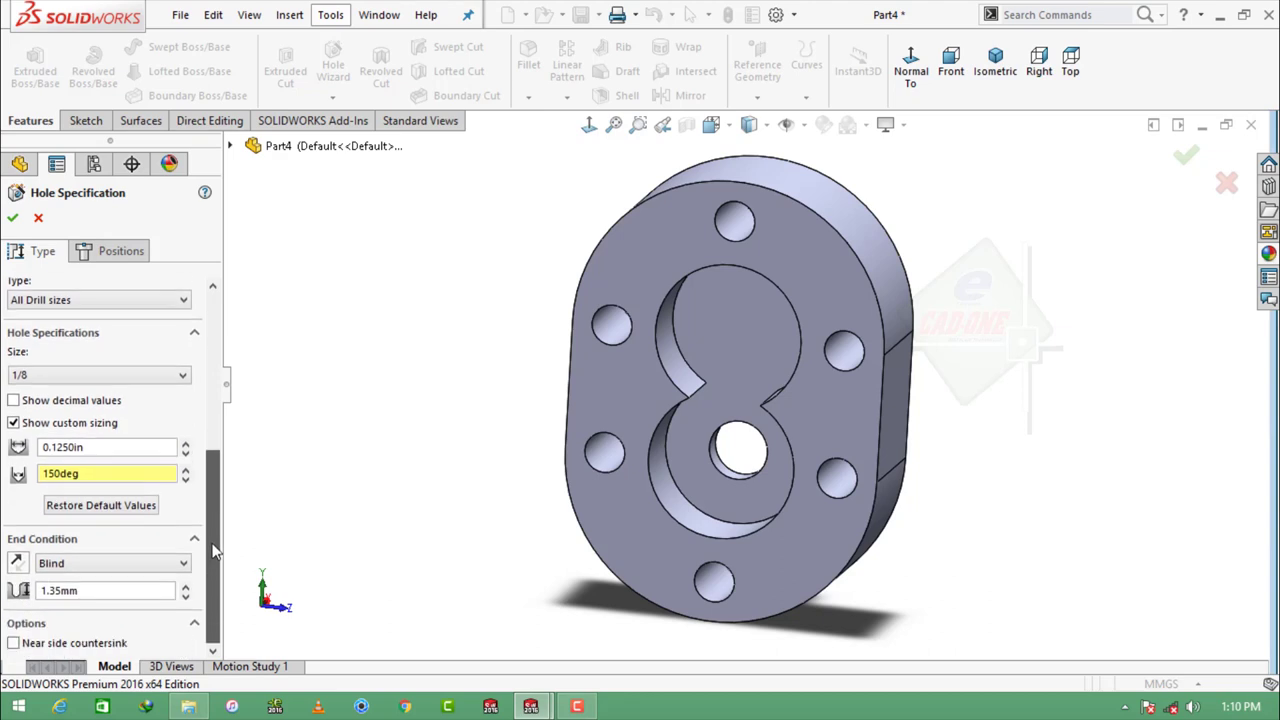
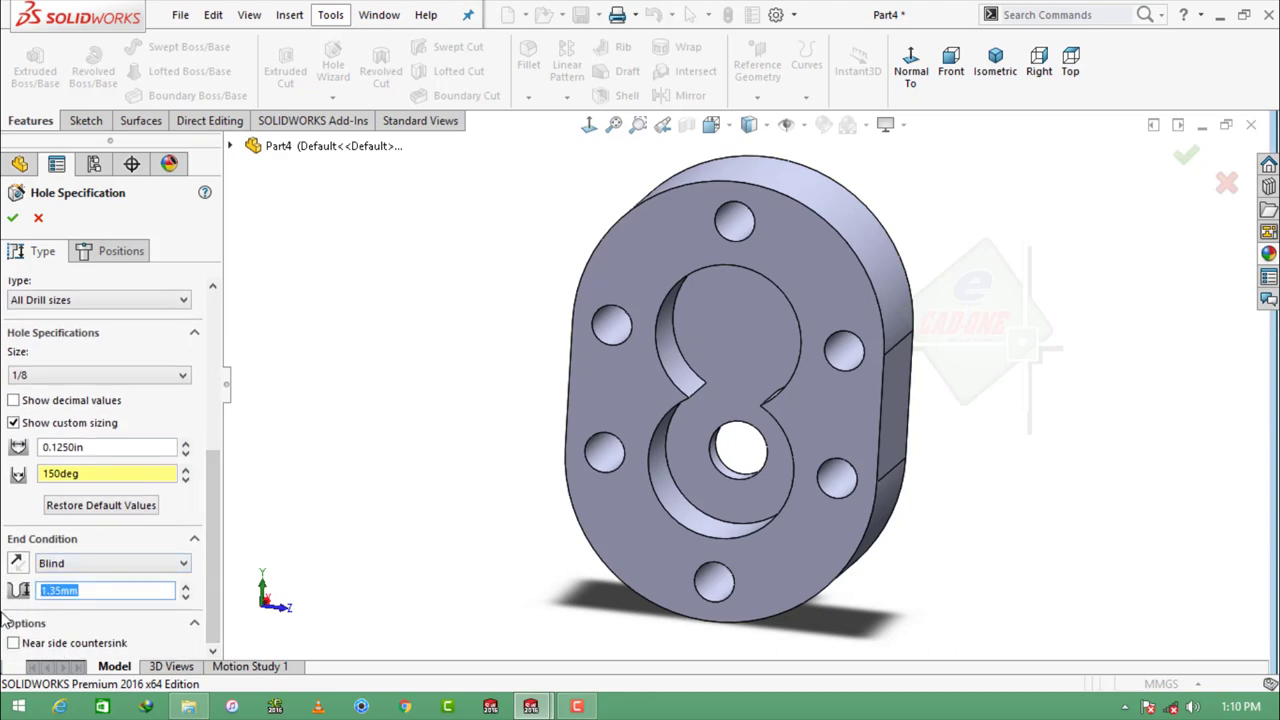
# Step: Place the 1/8-inch hole in the upper gear pocket with a 3D sketch point
pyautogui.click(121, 251)
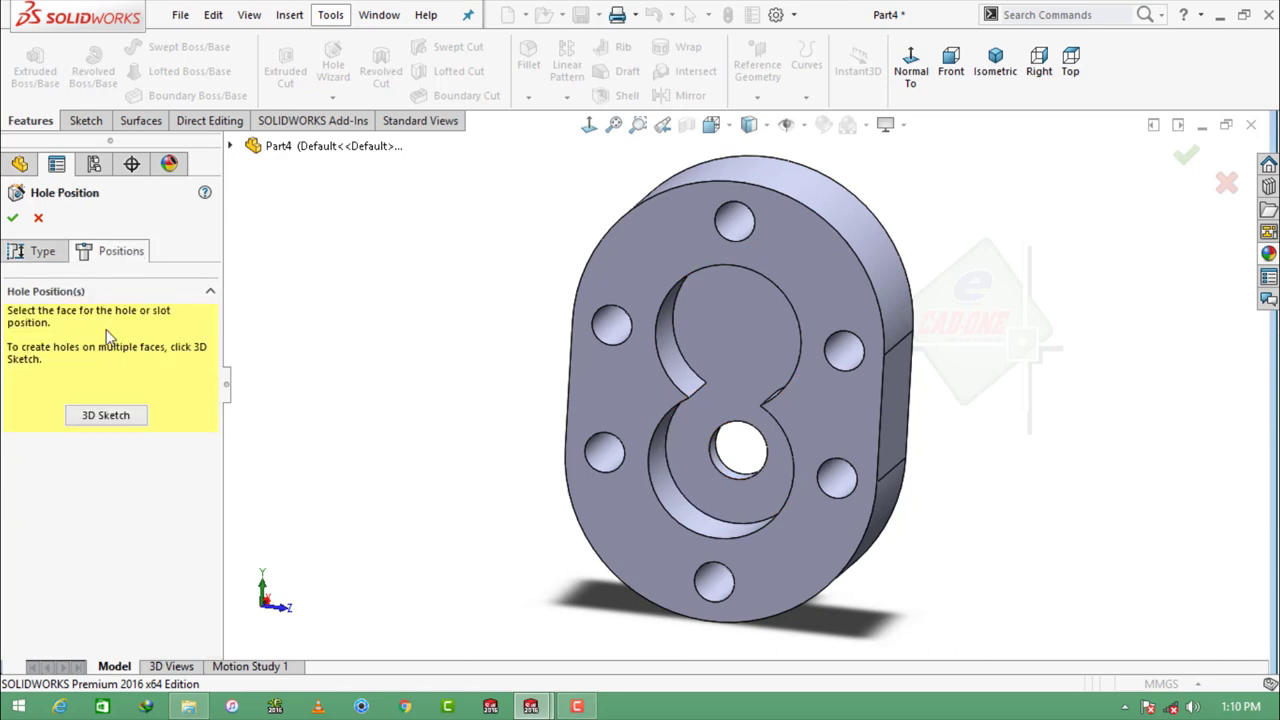
pyautogui.click(109, 415)
pyautogui.click(745, 322)
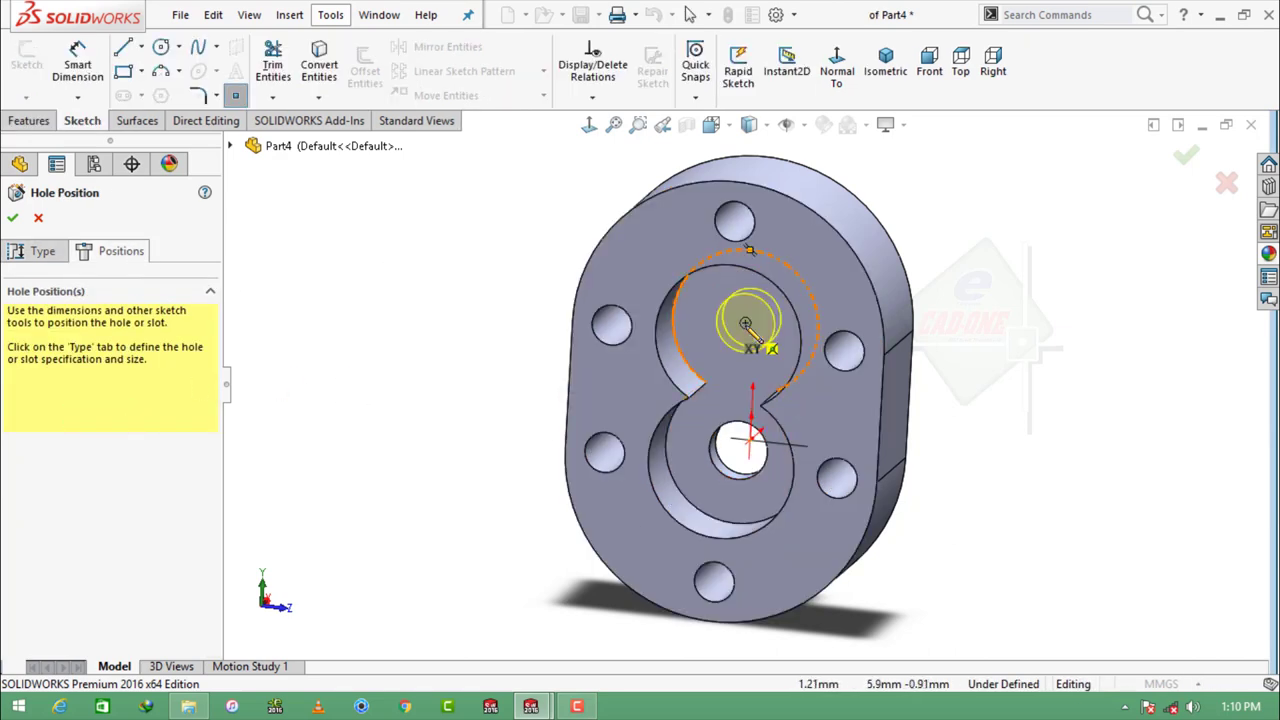
pyautogui.click(12, 217)
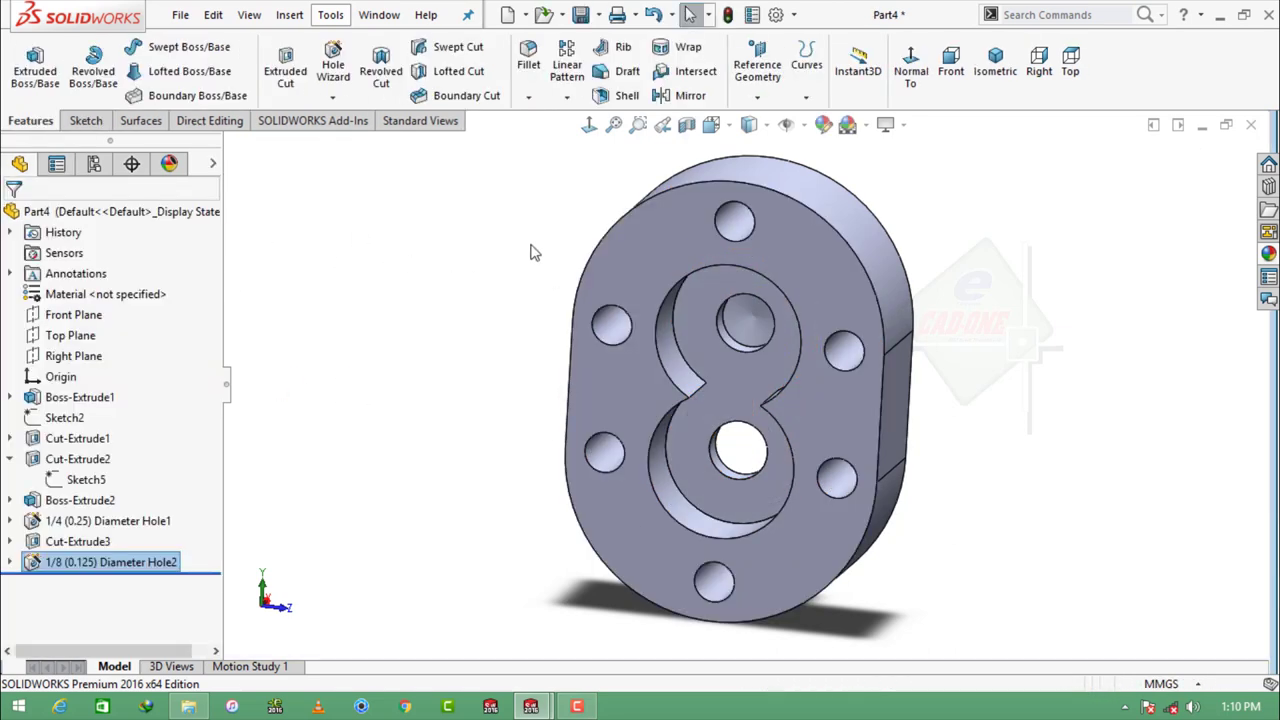
# Step: Fillet the back face's outer and boss edges with a 0.127 mm radius
pyautogui.click(528, 65)
pyautogui.moveTo(614, 297); pyautogui.dragTo(466, 314, button='middle')
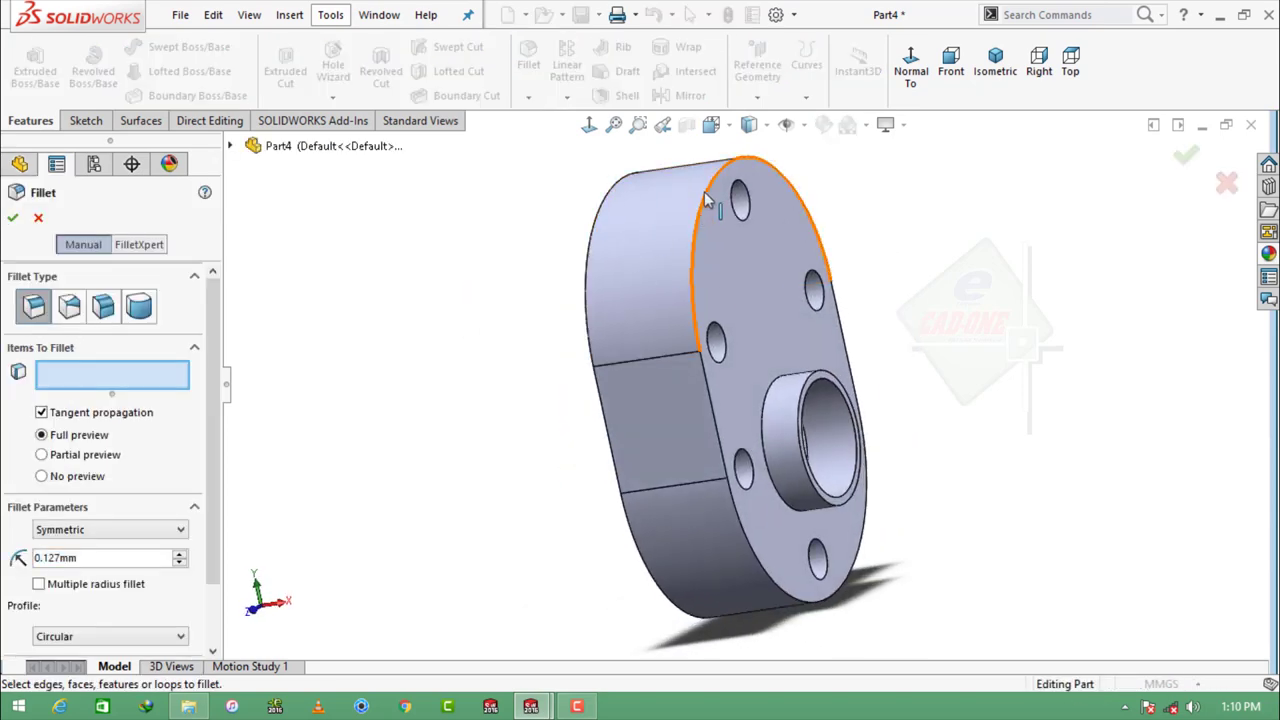
pyautogui.click(694, 292)
pyautogui.click(838, 378)
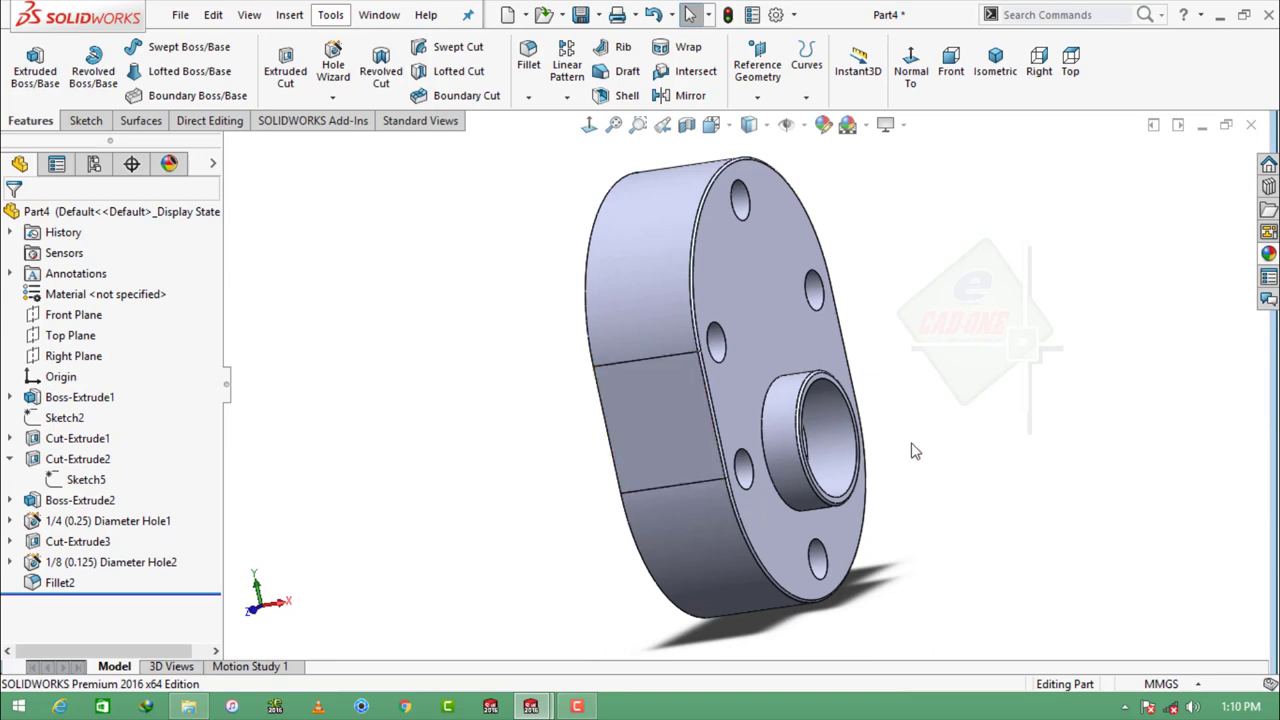
pyautogui.click(995, 62)
pyautogui.moveTo(943, 371)
pyautogui.mouseDown(button='middle')
pyautogui.moveTo(938, 303)
pyautogui.moveTo(842, 415)
pyautogui.mouseUp(button='middle')
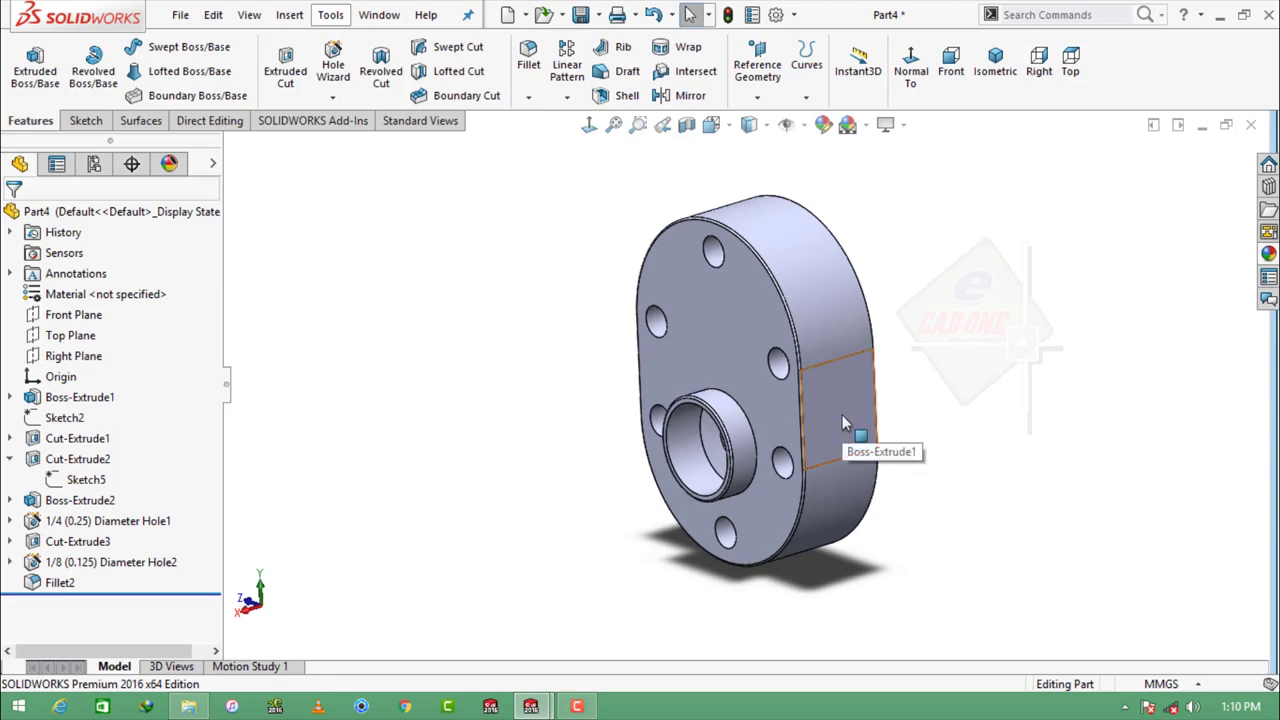
# Step: Sketch a vertical construction centerline on the pump body's flat side face
pyautogui.click(827, 401)
pyautogui.click(903, 343)
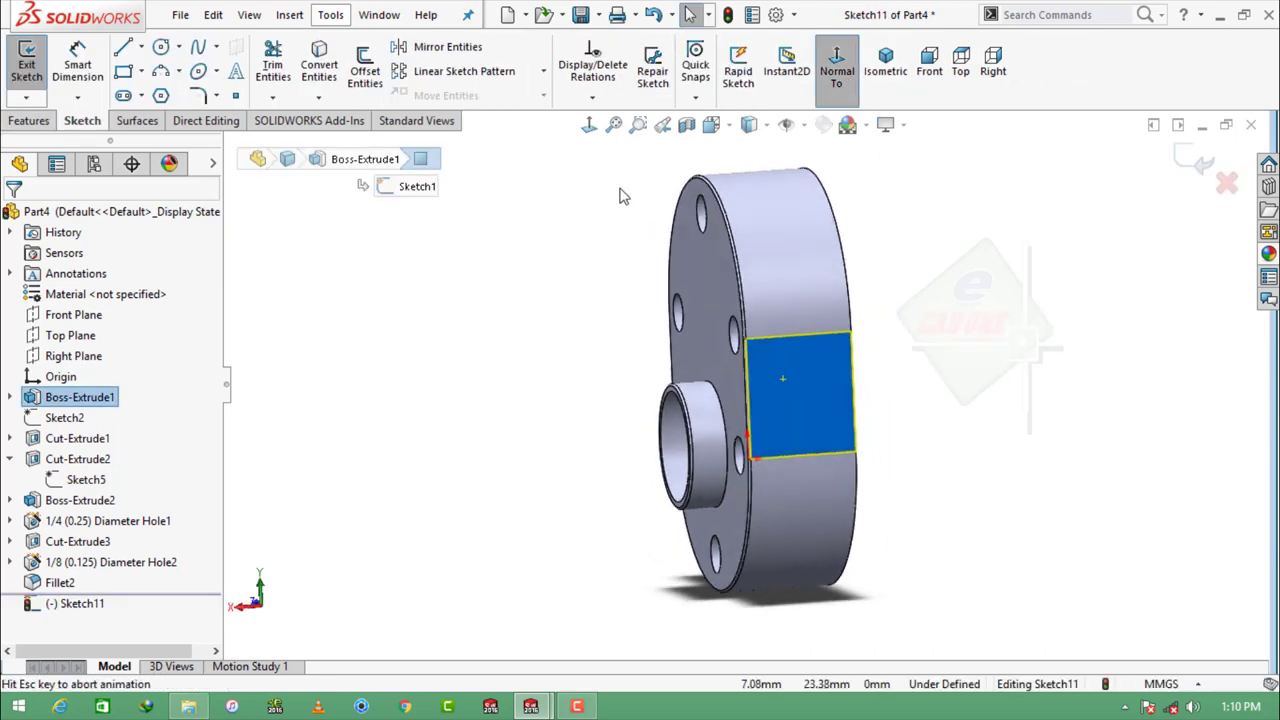
pyautogui.click(141, 47)
pyautogui.click(166, 94)
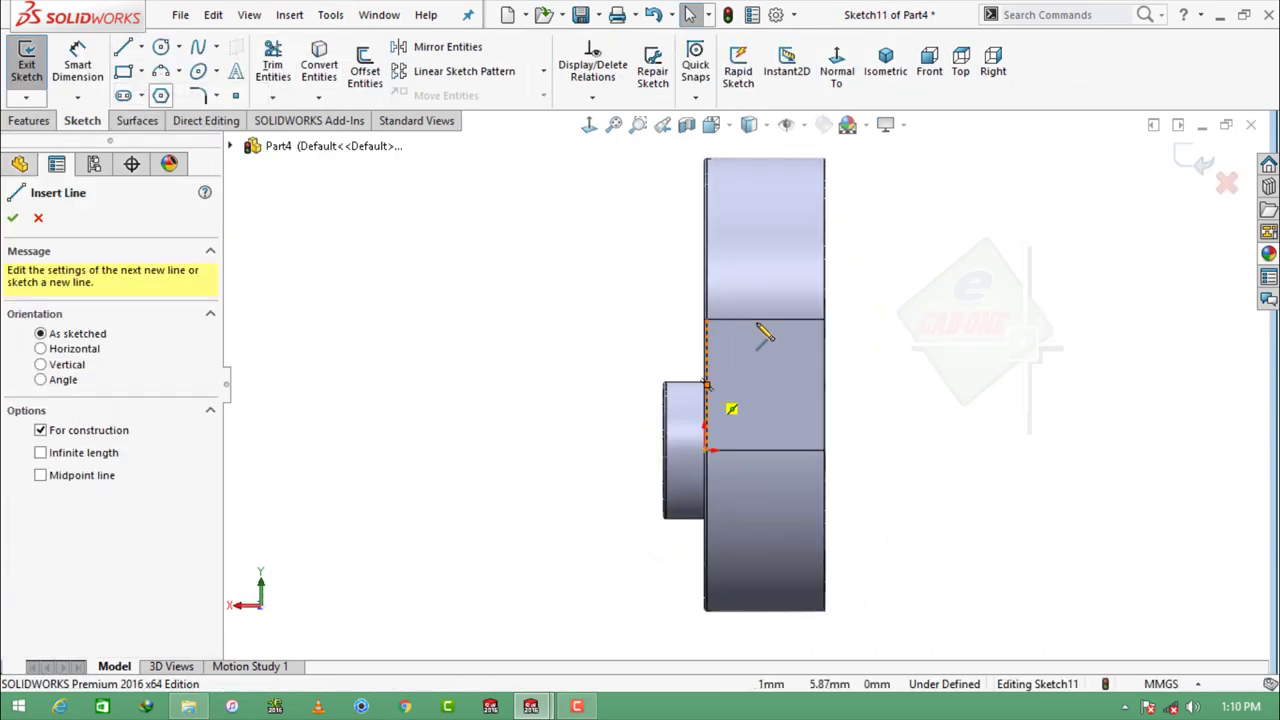
pyautogui.click(765, 319)
pyautogui.click(766, 451)
pyautogui.press('Escape')
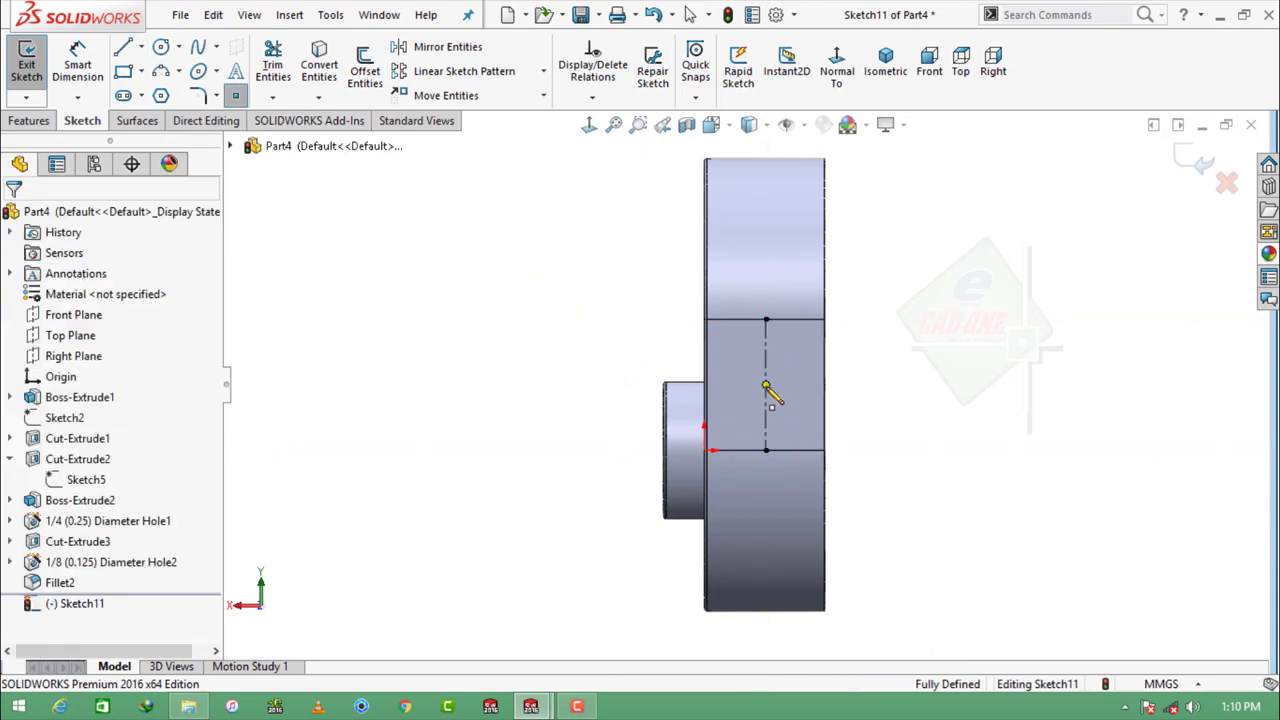
pyautogui.click(1200, 162)
pyautogui.moveTo(906, 365); pyautogui.dragTo(734, 249, button='middle')
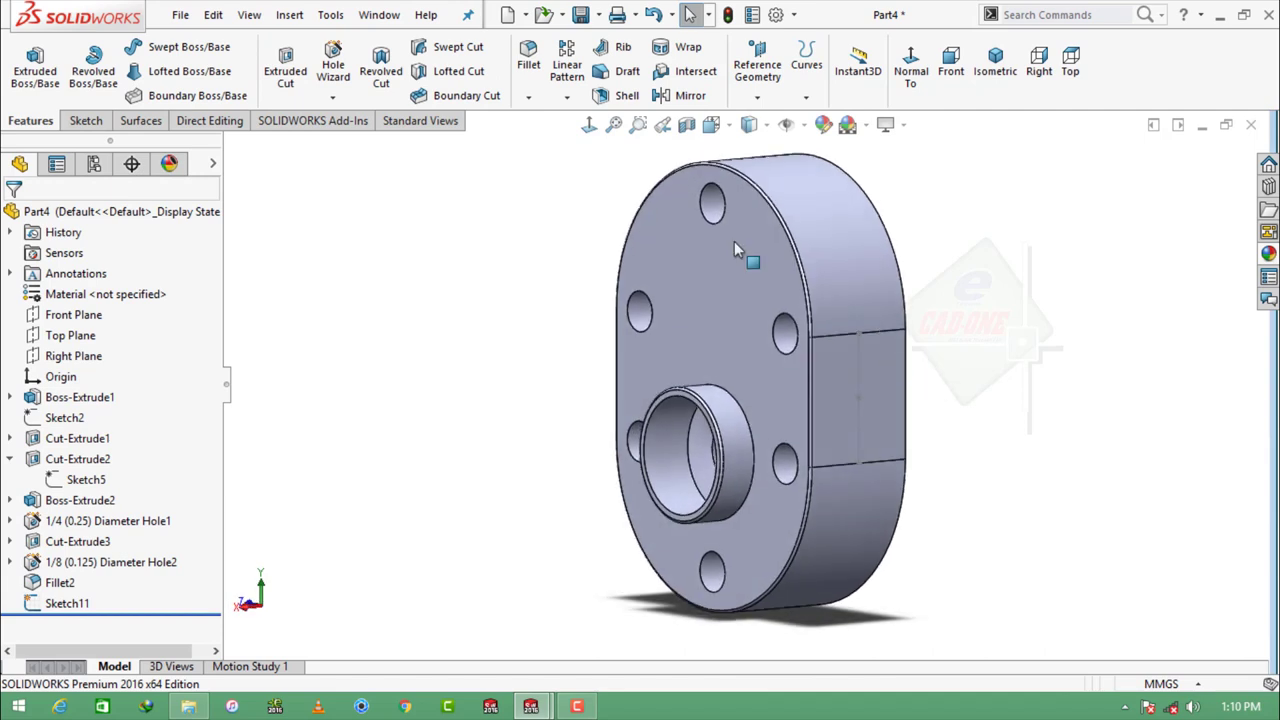
# Step: Drill a 0.0860-inch, 6.60 mm deep hole on the side-face centerline
pyautogui.click(334, 62)
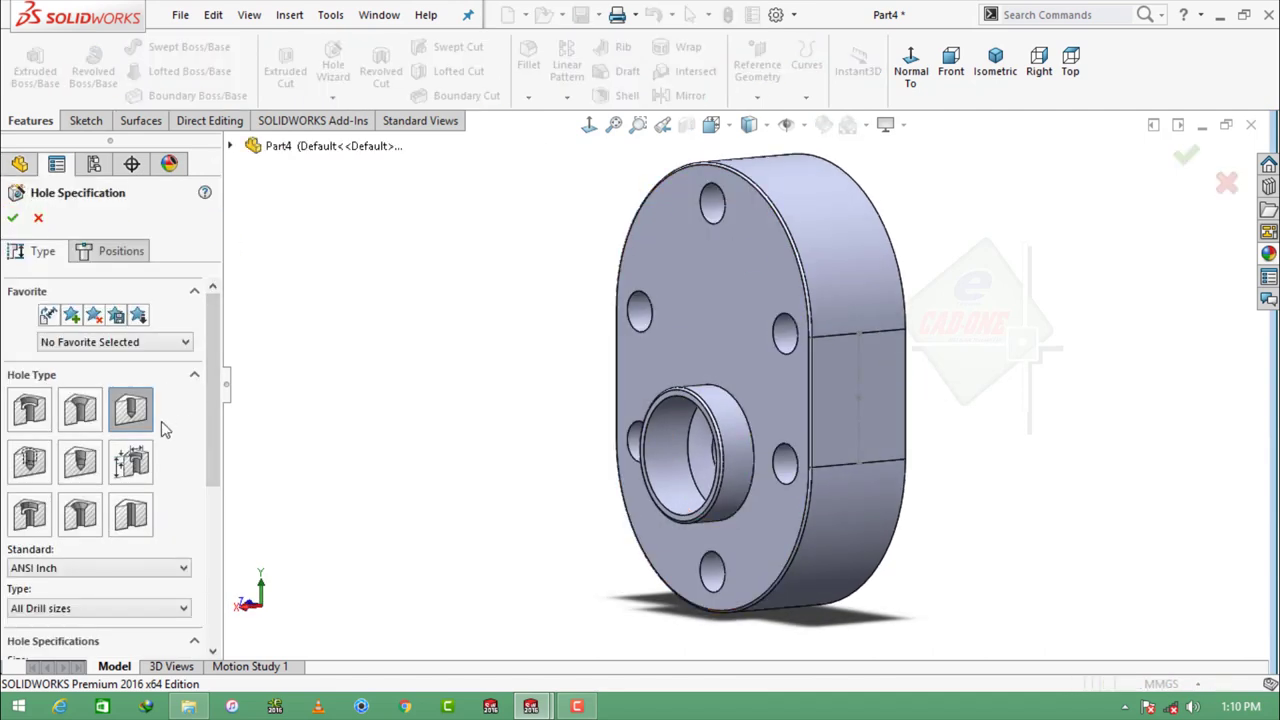
pyautogui.scroll(-3, 204, 470)
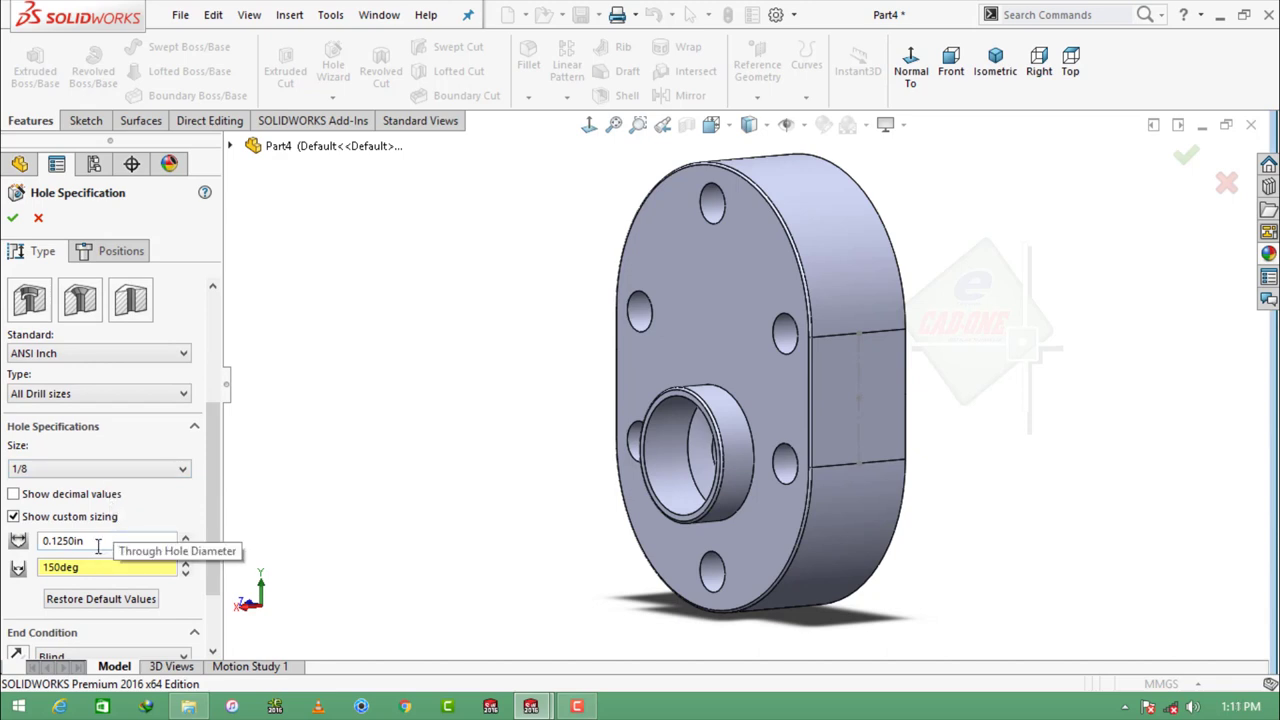
pyautogui.moveTo(98, 541); pyautogui.dragTo(3, 541)
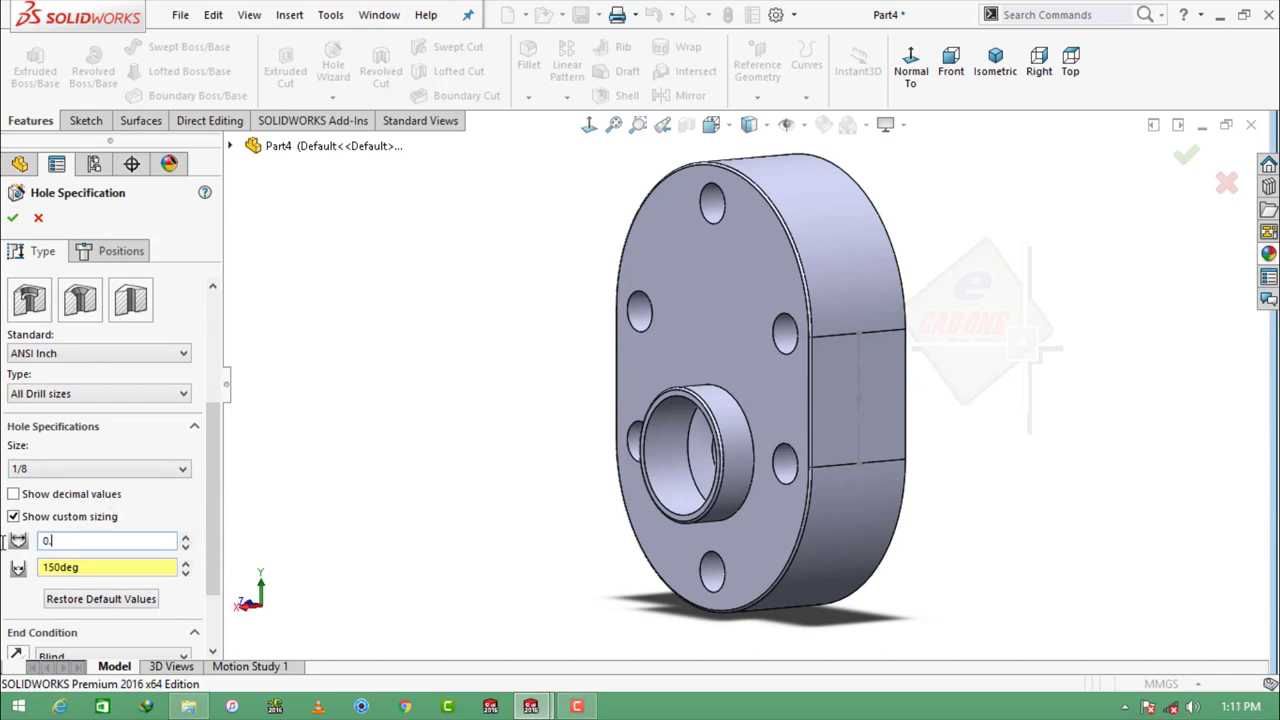
pyautogui.write('086')
pyautogui.press('Return')
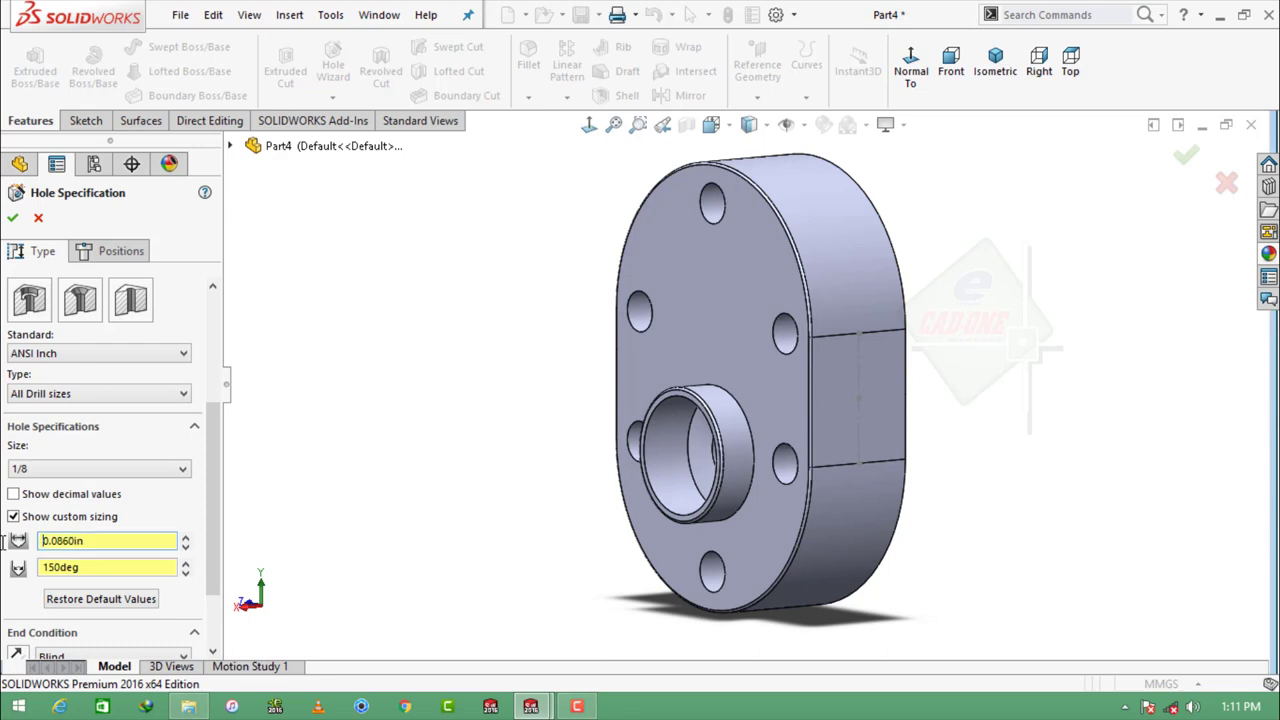
pyautogui.scroll(-3, 120, 480)
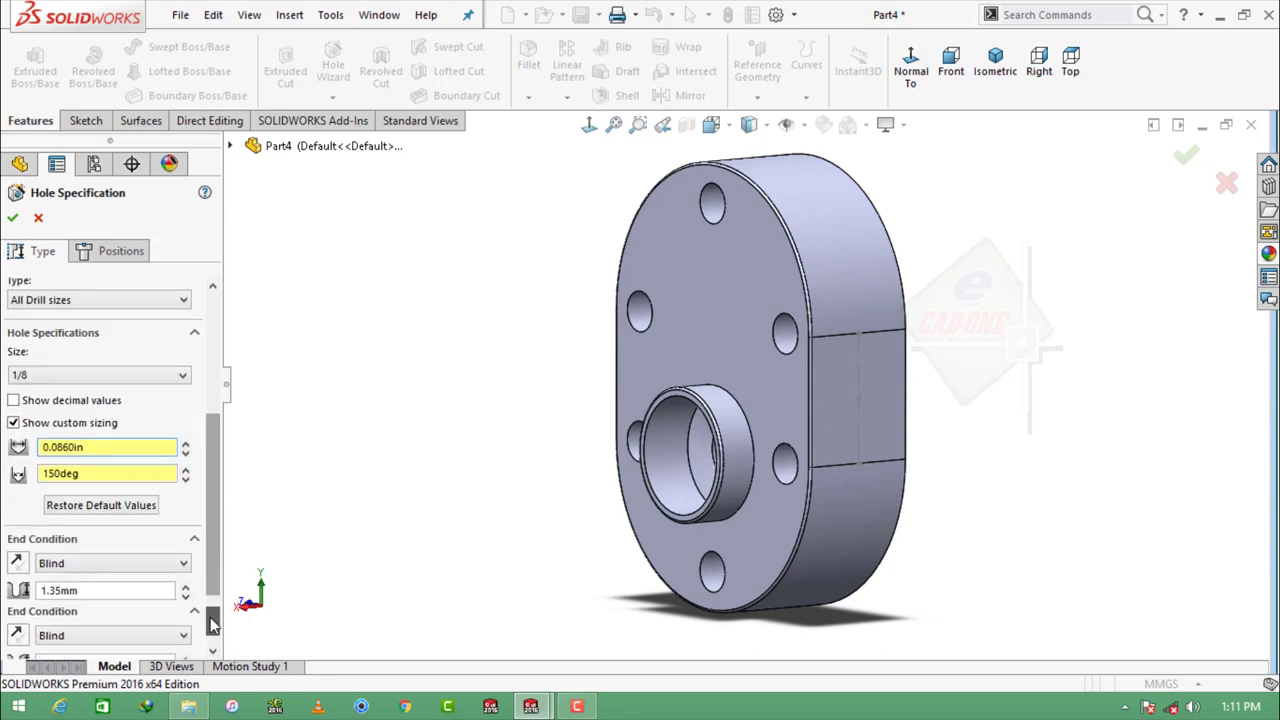
pyautogui.moveTo(100, 590); pyautogui.dragTo(3, 590)
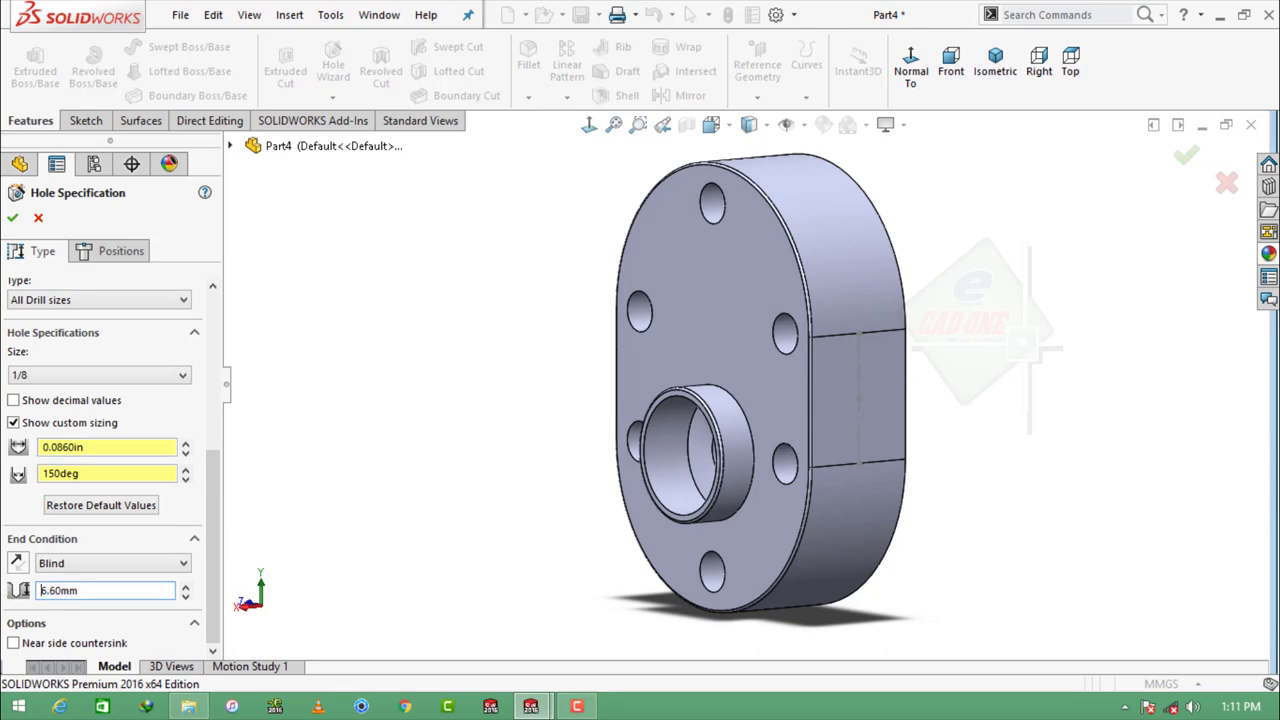
pyautogui.click(115, 251)
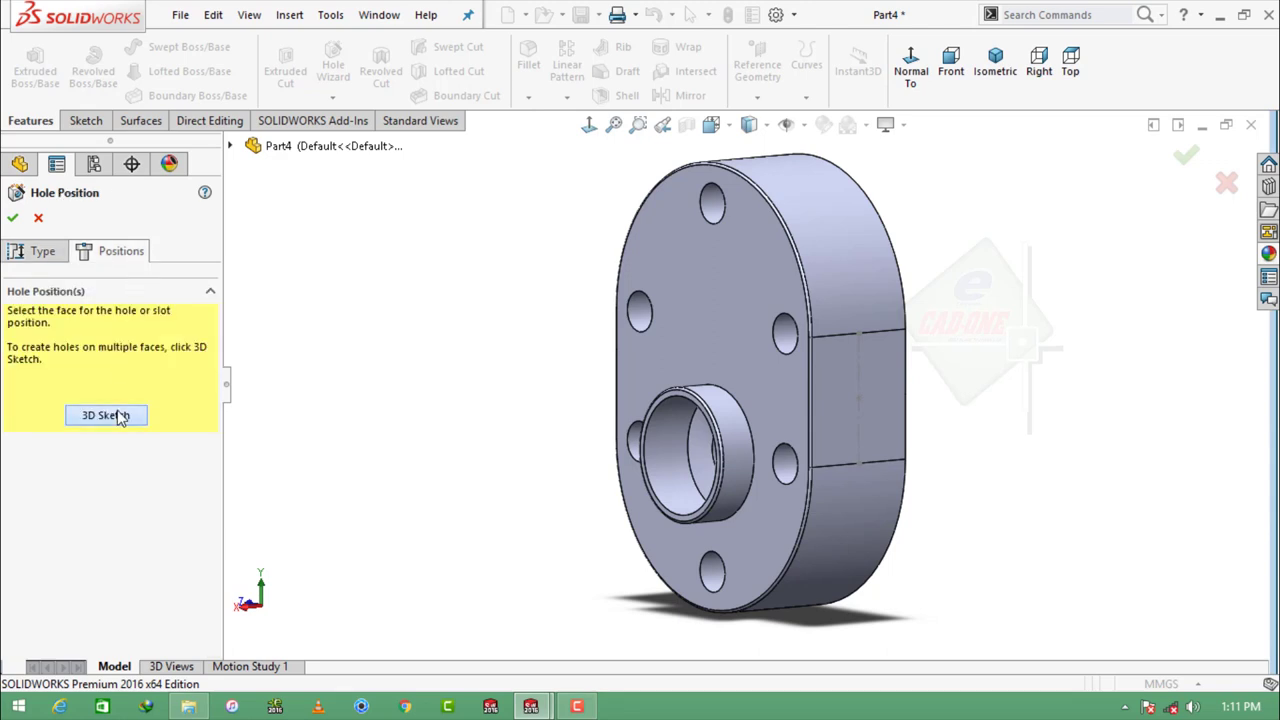
pyautogui.click(118, 416)
pyautogui.click(858, 398)
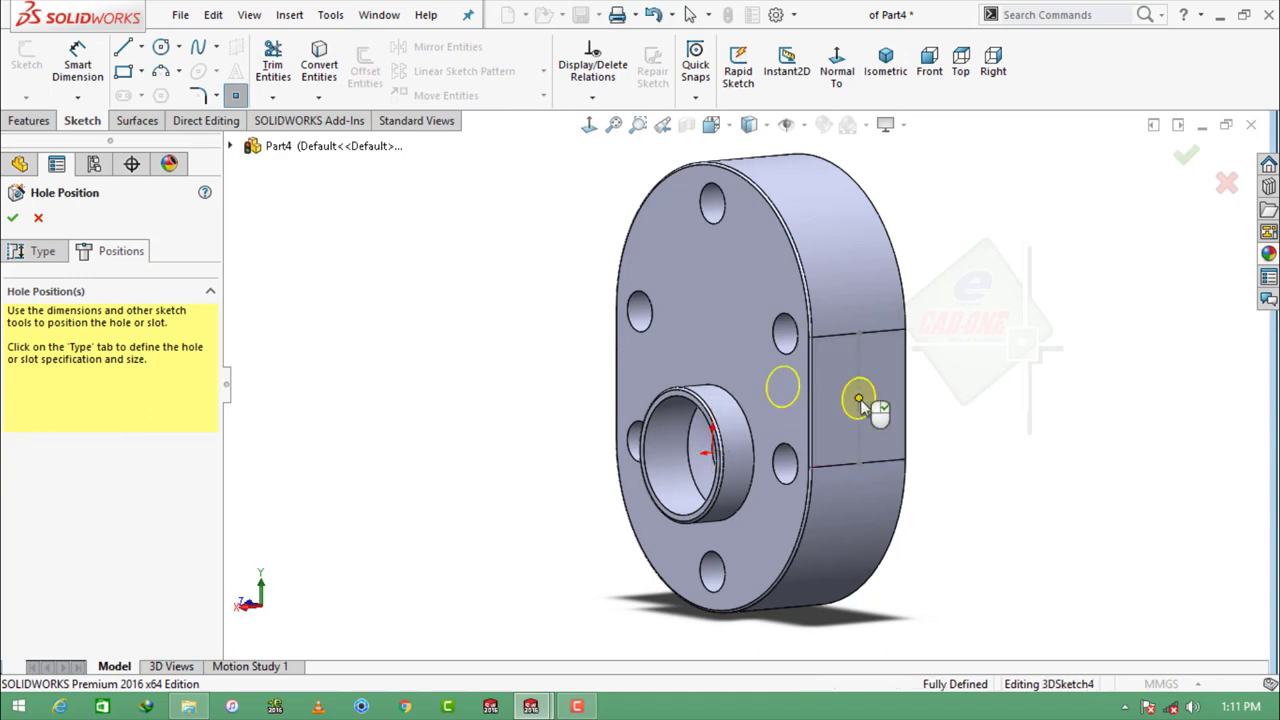
pyautogui.click(13, 218)
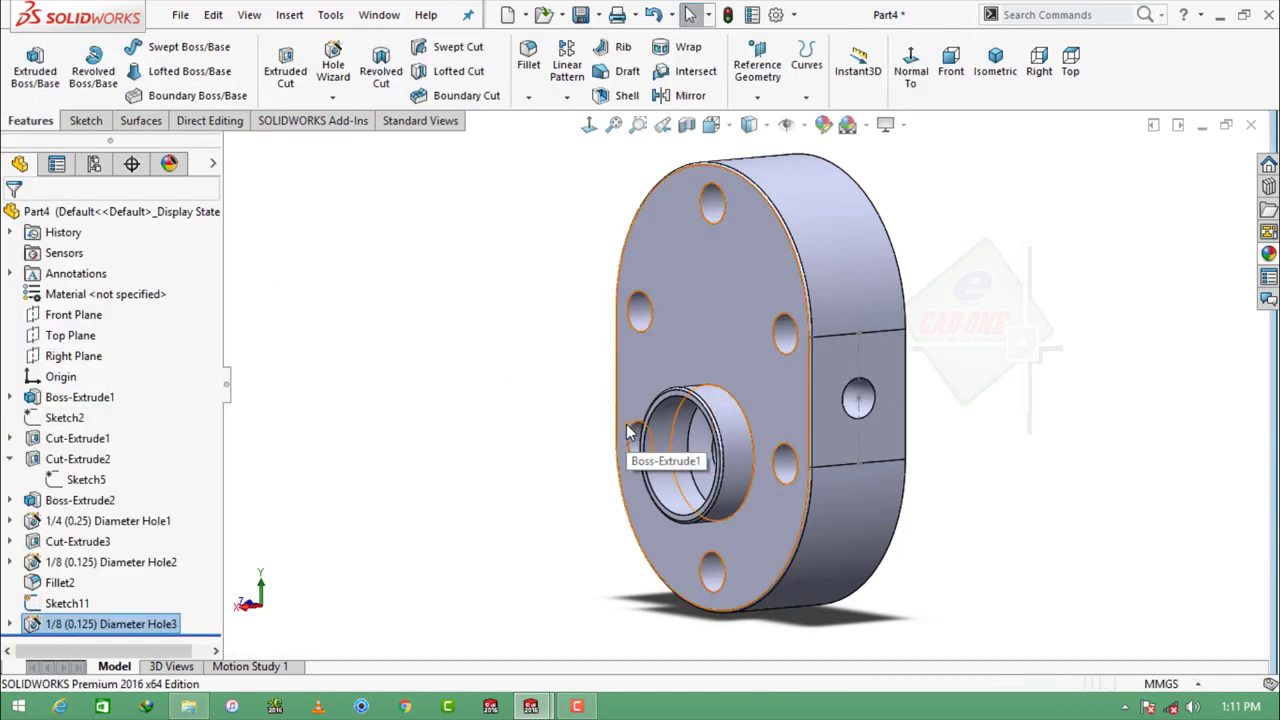
# Step: Create reference Plane1 midway between the two opposite side faces
pyautogui.moveTo(628, 432)
pyautogui.mouseDown(button='middle')
pyautogui.moveTo(680, 392)
pyautogui.moveTo(688, 430)
pyautogui.mouseUp(button='middle')
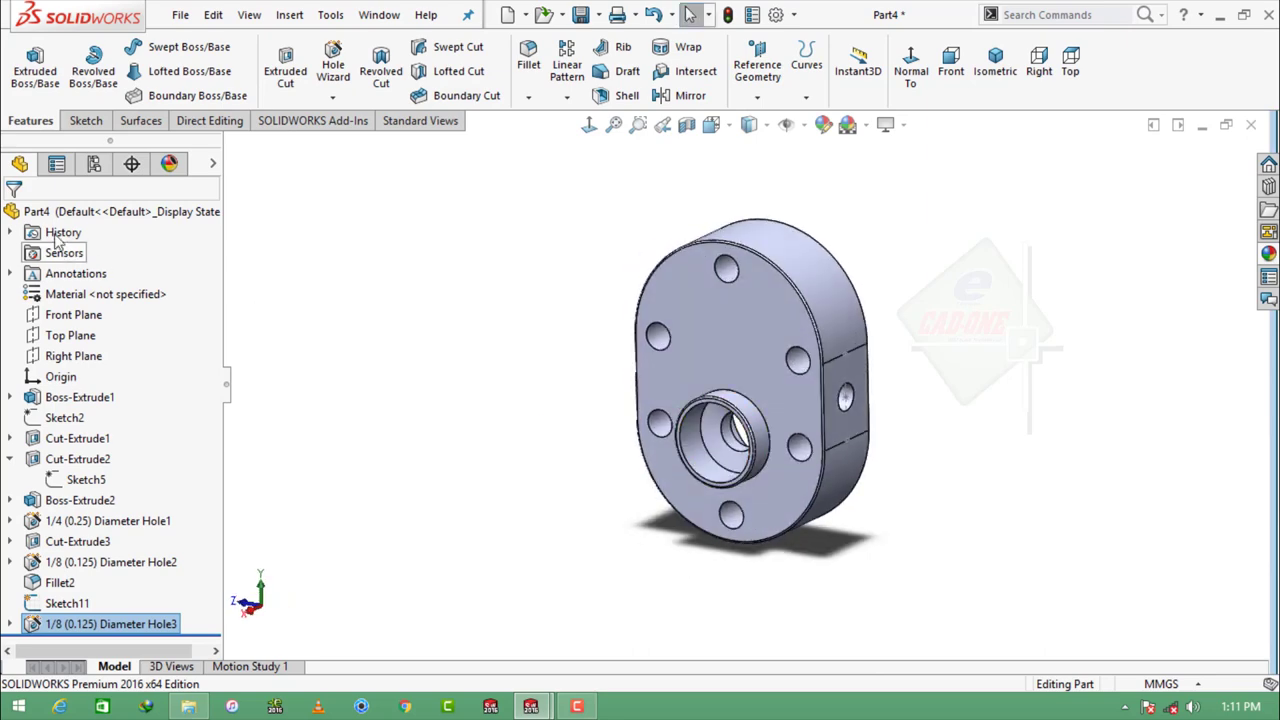
pyautogui.click(757, 68)
pyautogui.click(770, 115)
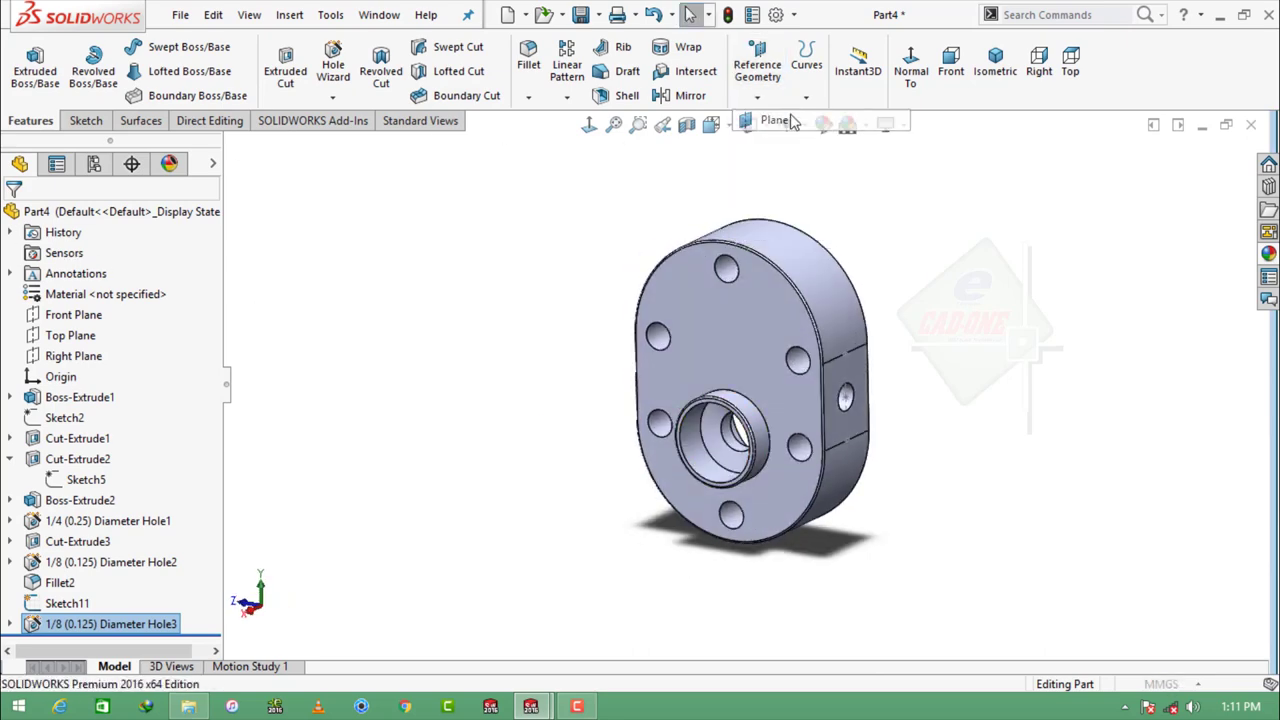
pyautogui.click(843, 381)
pyautogui.moveTo(843, 381); pyautogui.dragTo(666, 348, button='middle')
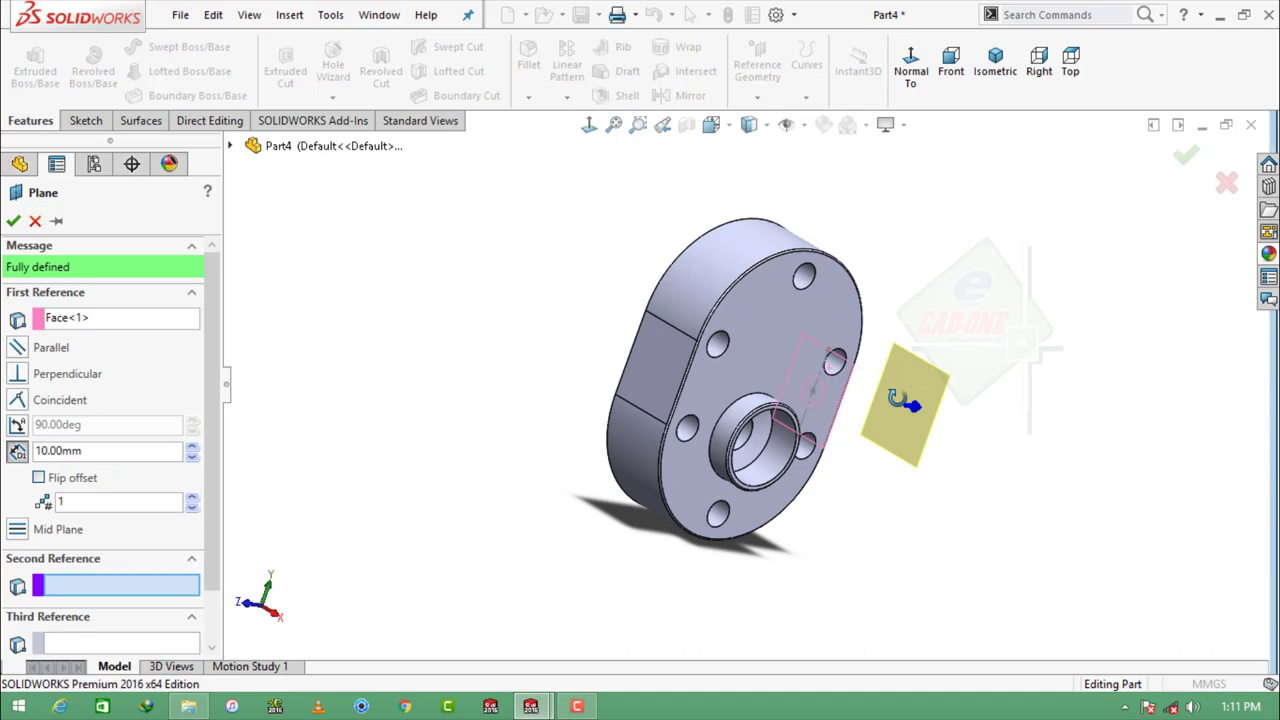
pyautogui.click(666, 348)
pyautogui.press('Return')
pyautogui.hotkey('ctrl', '4')
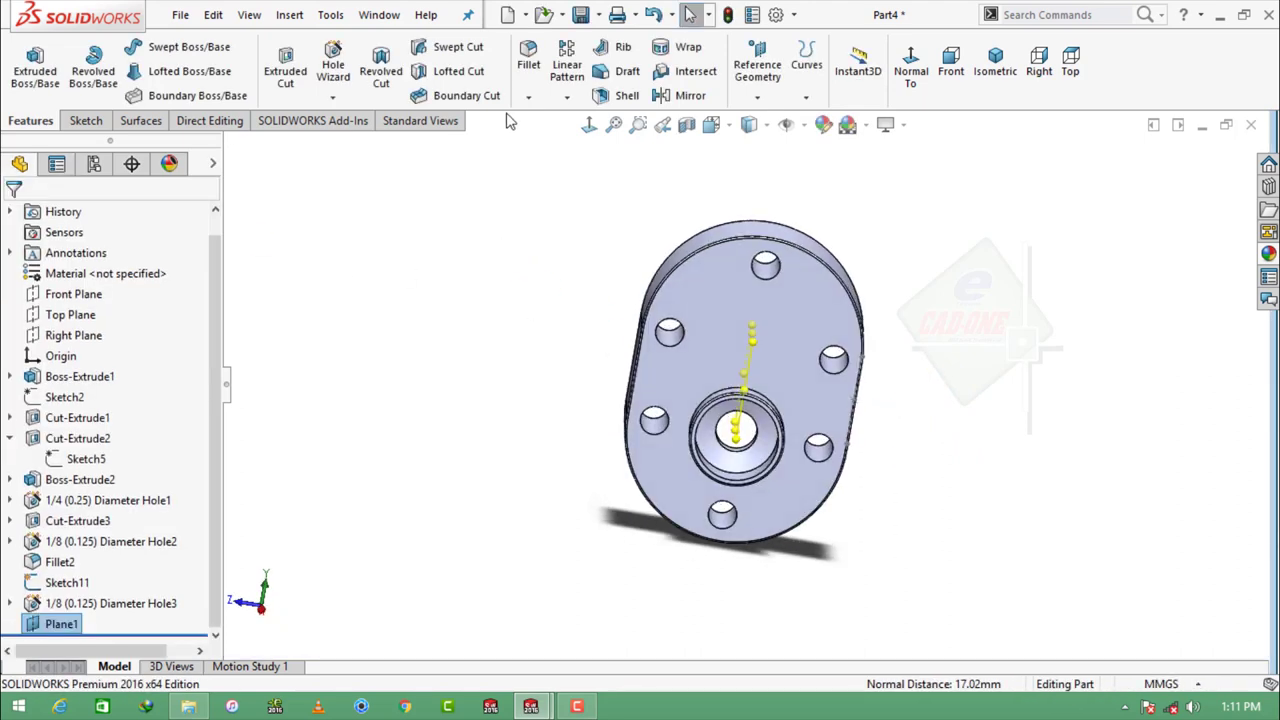
# Step: Mirror the Diameter Hole3 side hole across Plane1
pyautogui.click(688, 96)
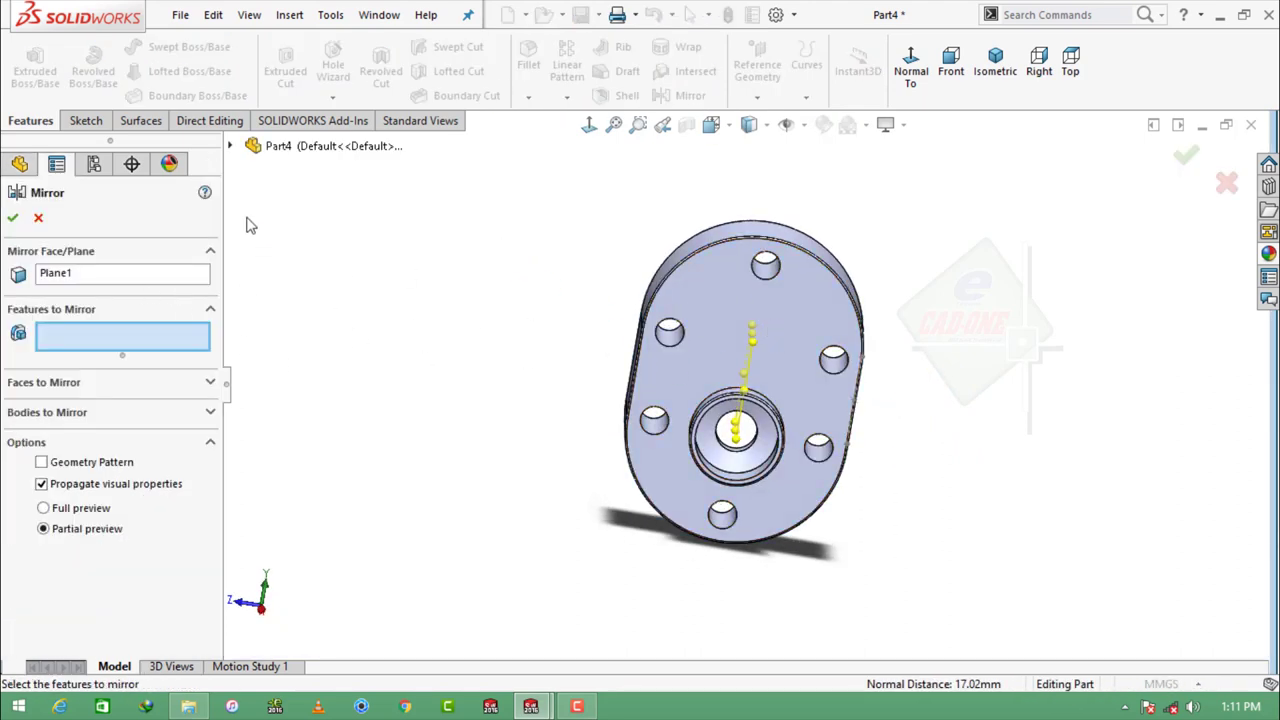
pyautogui.click(229, 145)
pyautogui.click(340, 538)
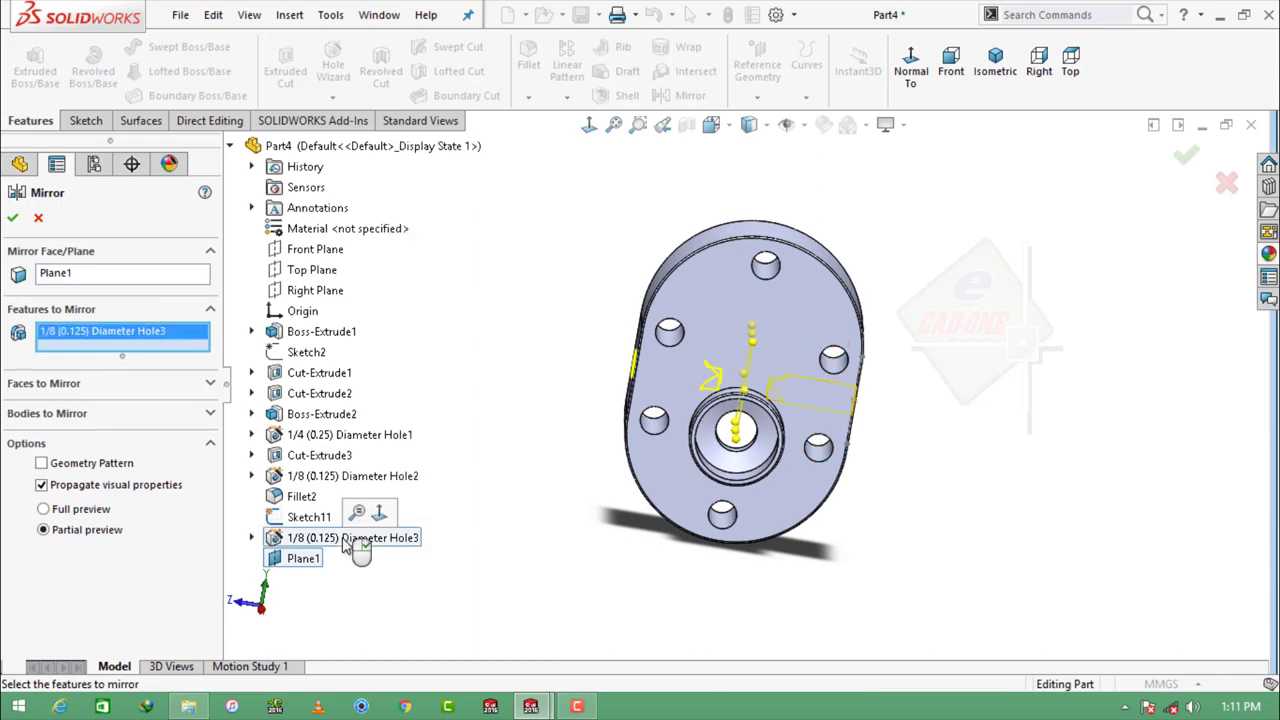
pyautogui.click(12, 217)
pyautogui.click(333, 65)
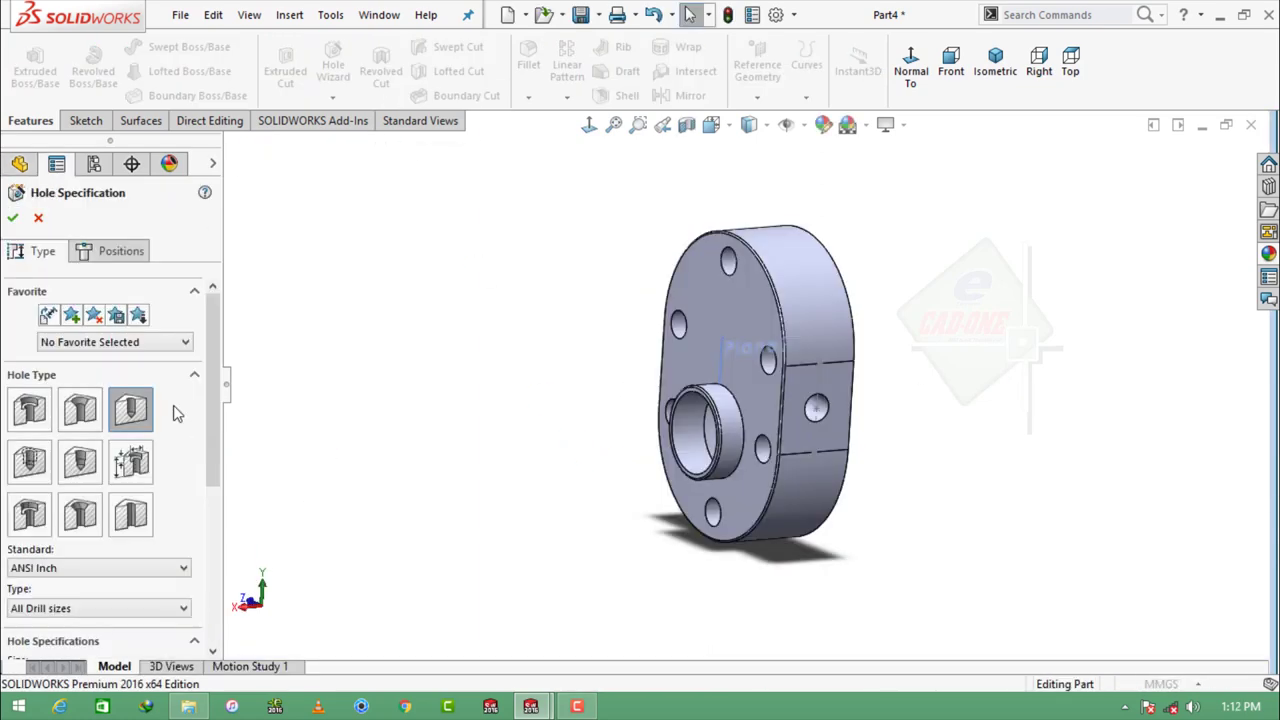
# Step: Drill a 0.1250-inch, 4.32 mm deep hole at a point on the side face
pyautogui.scroll(-3, 176, 413)
pyautogui.scroll(-3, 200, 440)
pyautogui.write('.1250')
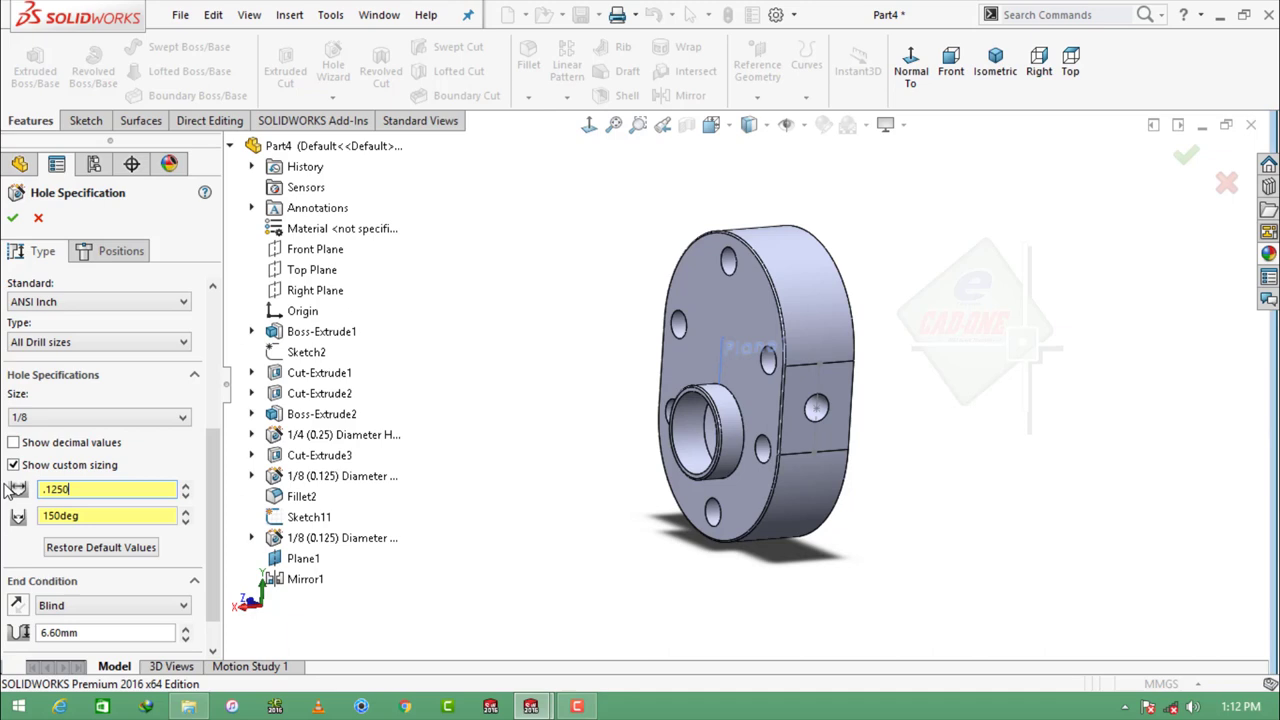
pyautogui.click(91, 516)
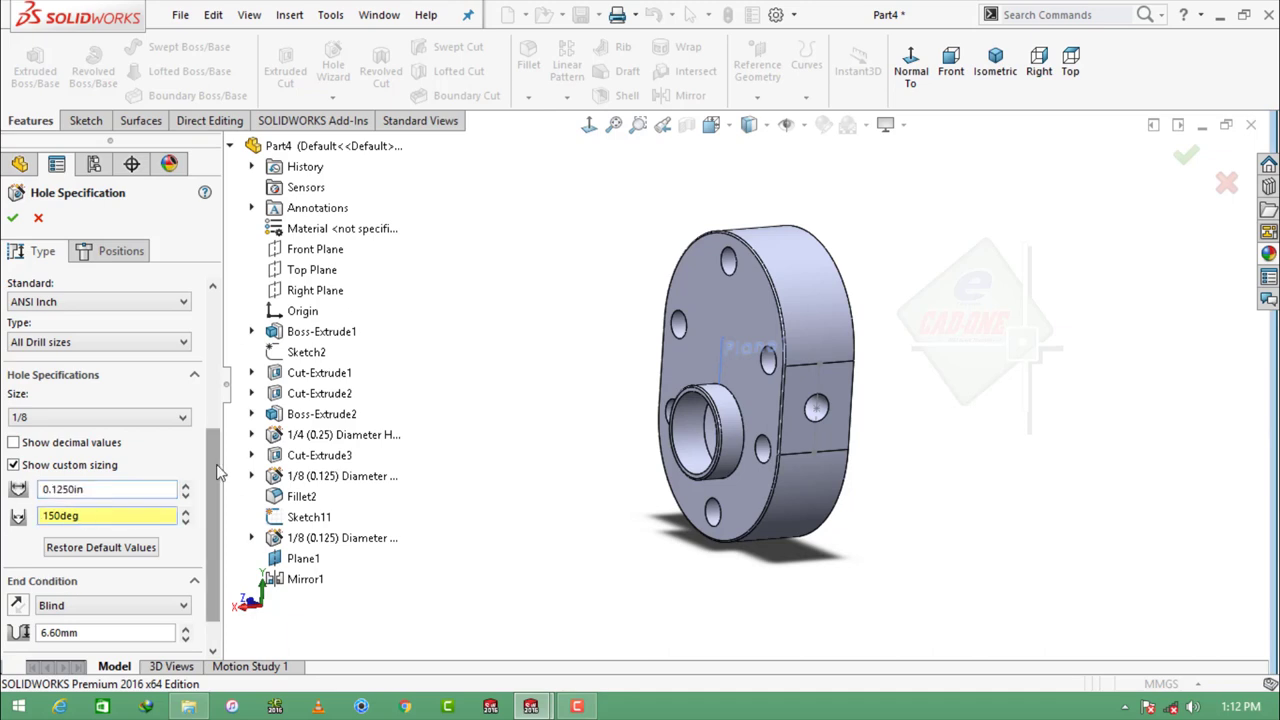
pyautogui.scroll(-1, 110, 540)
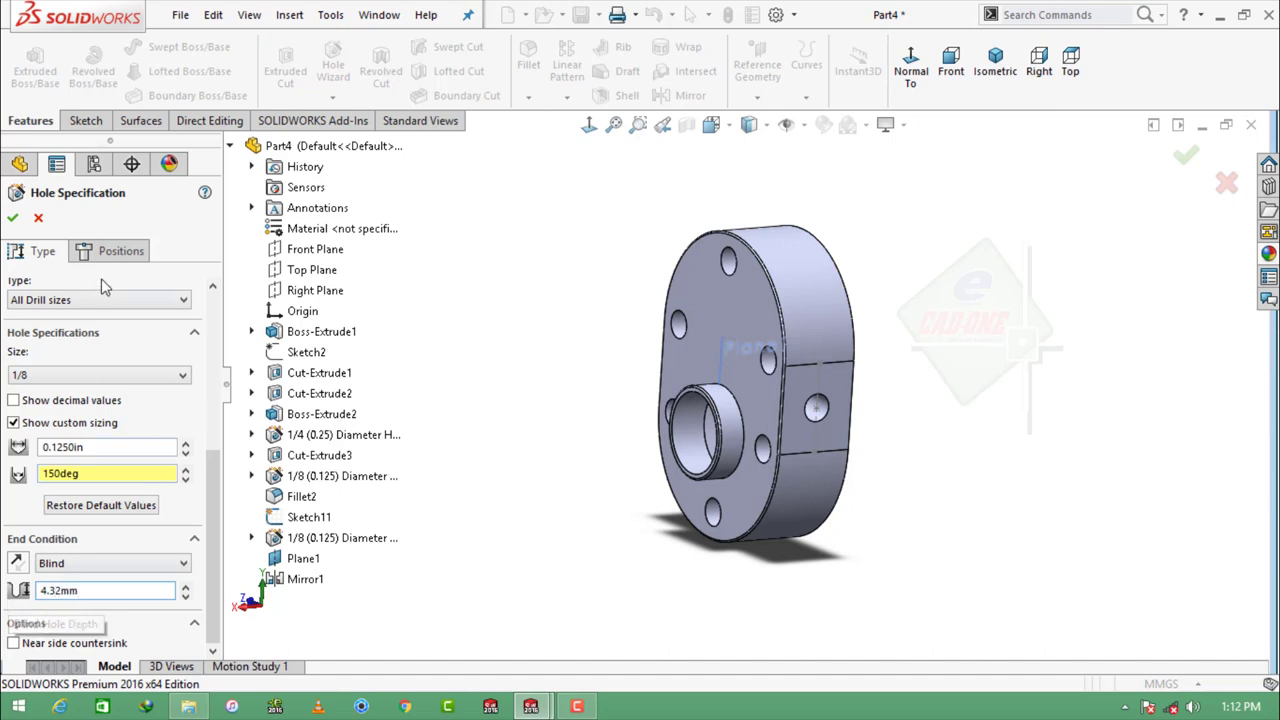
pyautogui.click(116, 253)
pyautogui.click(106, 415)
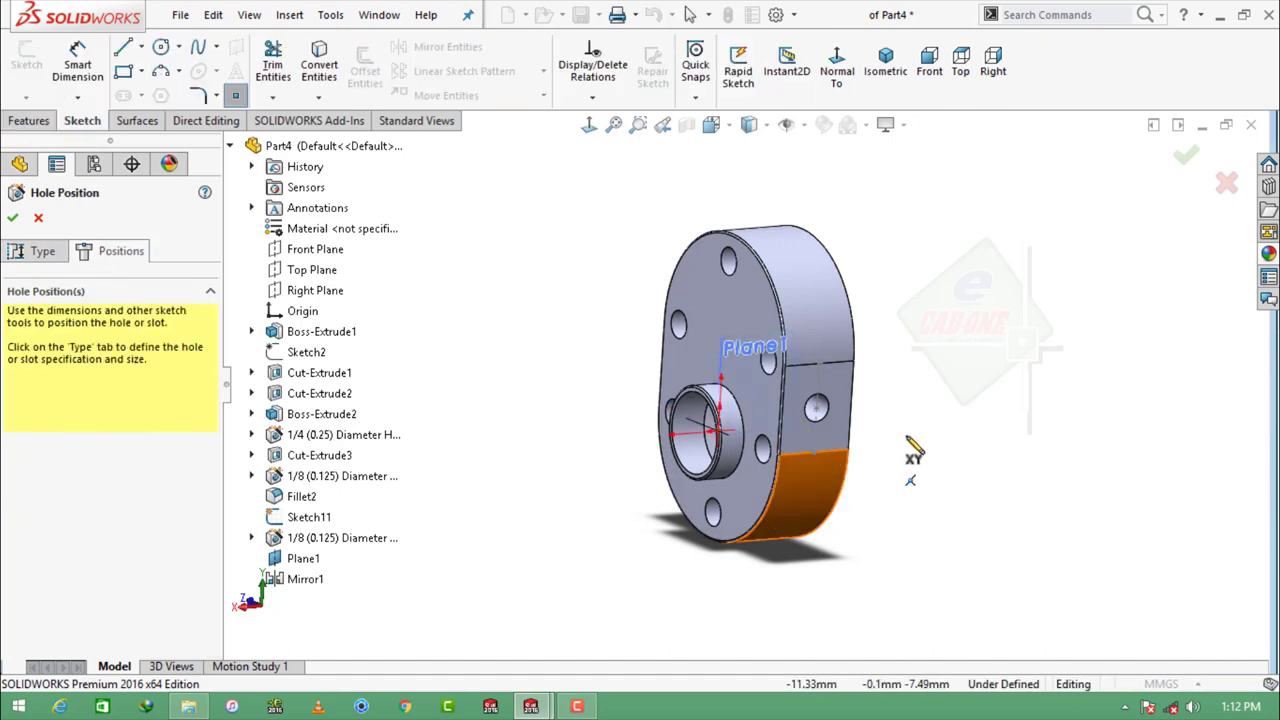
pyautogui.click(816, 408)
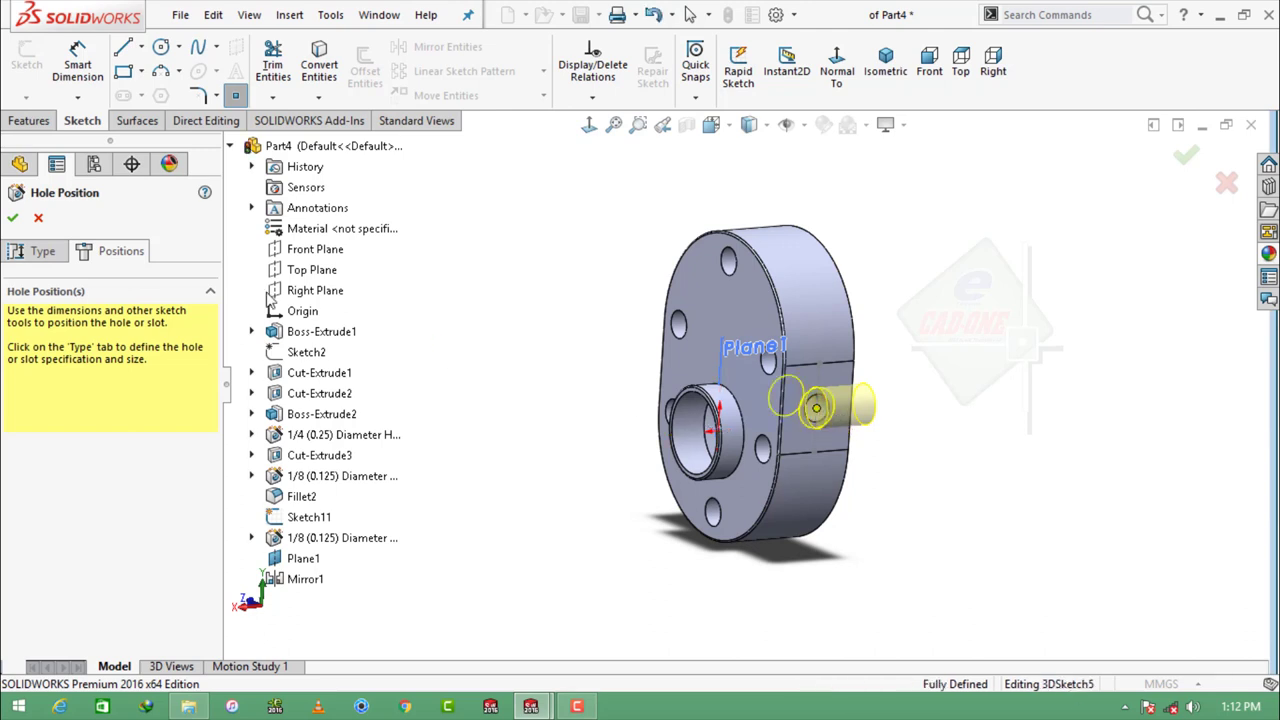
pyautogui.click(13, 218)
pyautogui.moveTo(534, 380); pyautogui.dragTo(567, 376, button='middle')
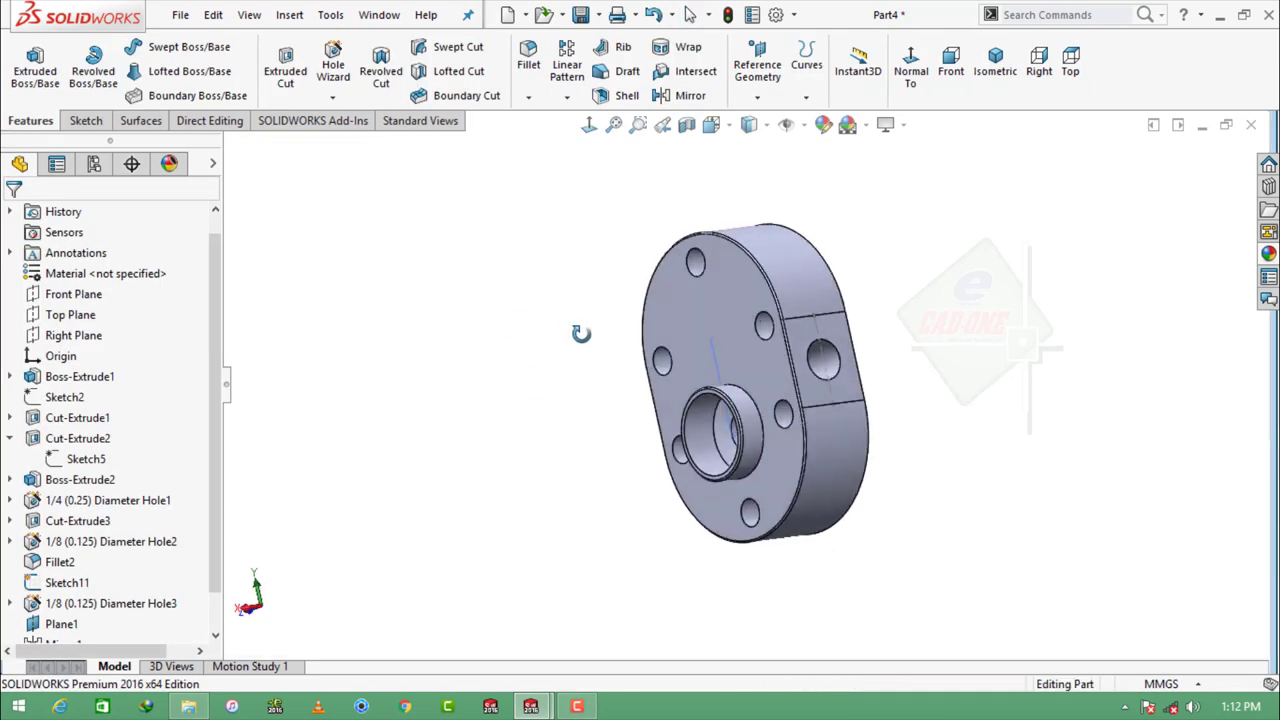
# Step: Hide Sketch11 and Plane1, and return the pump body to an isometric view
pyautogui.click(66, 583)
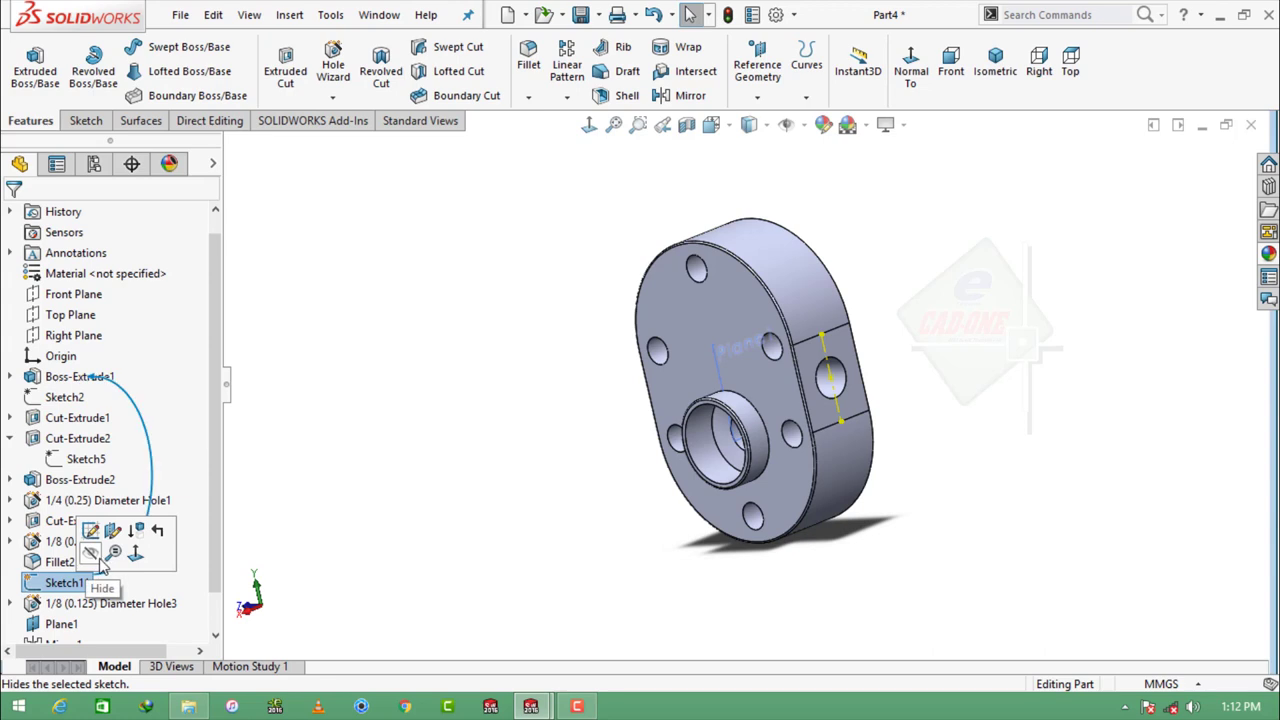
pyautogui.click(91, 553)
pyautogui.click(716, 362)
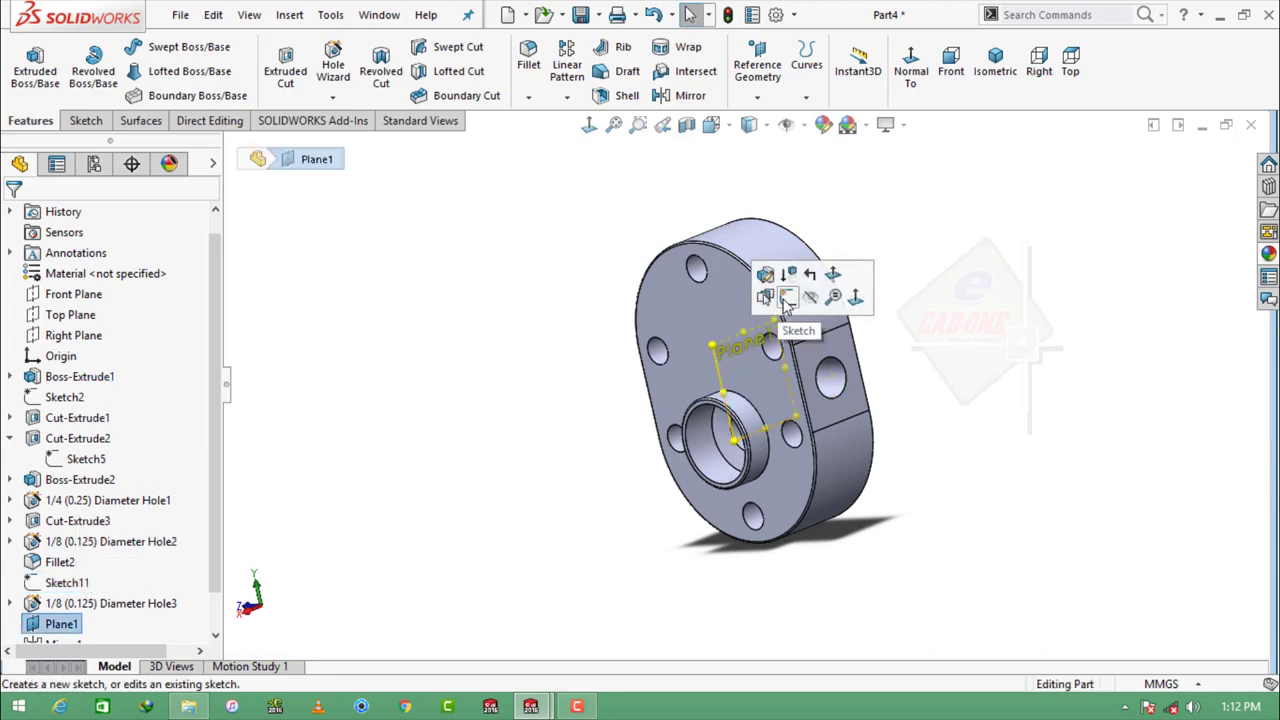
pyautogui.click(807, 300)
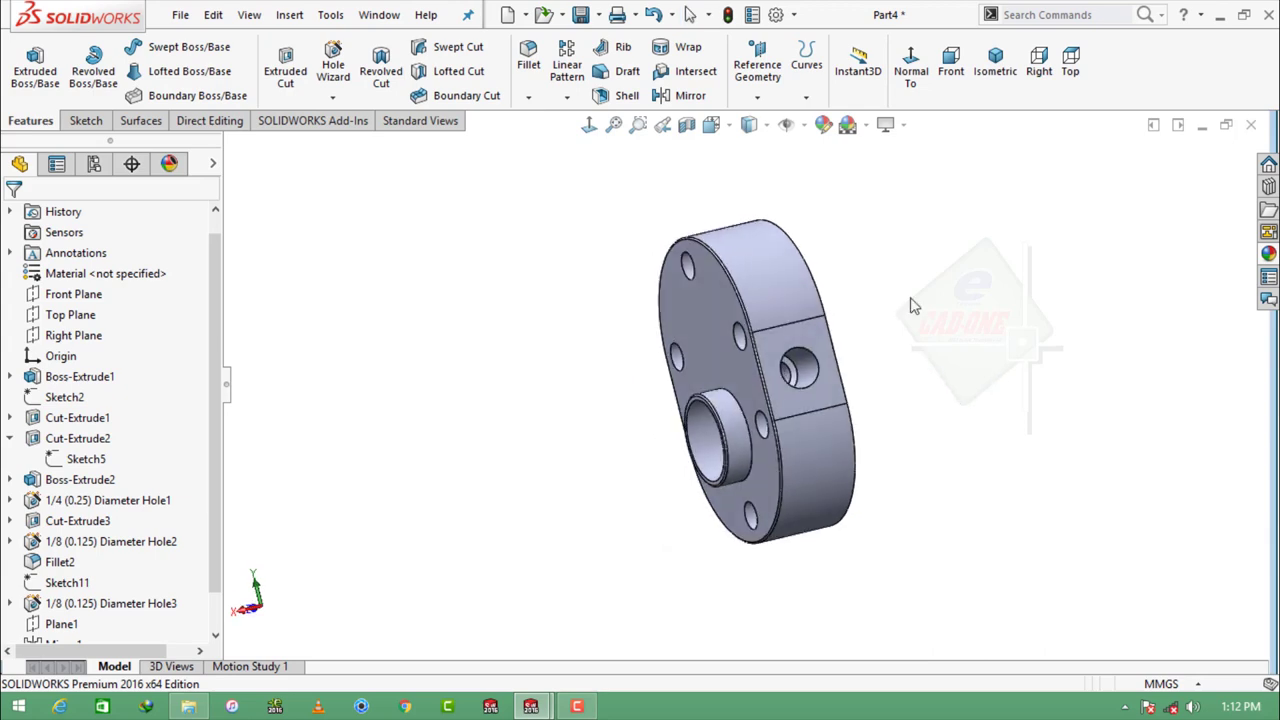
pyautogui.click(995, 62)
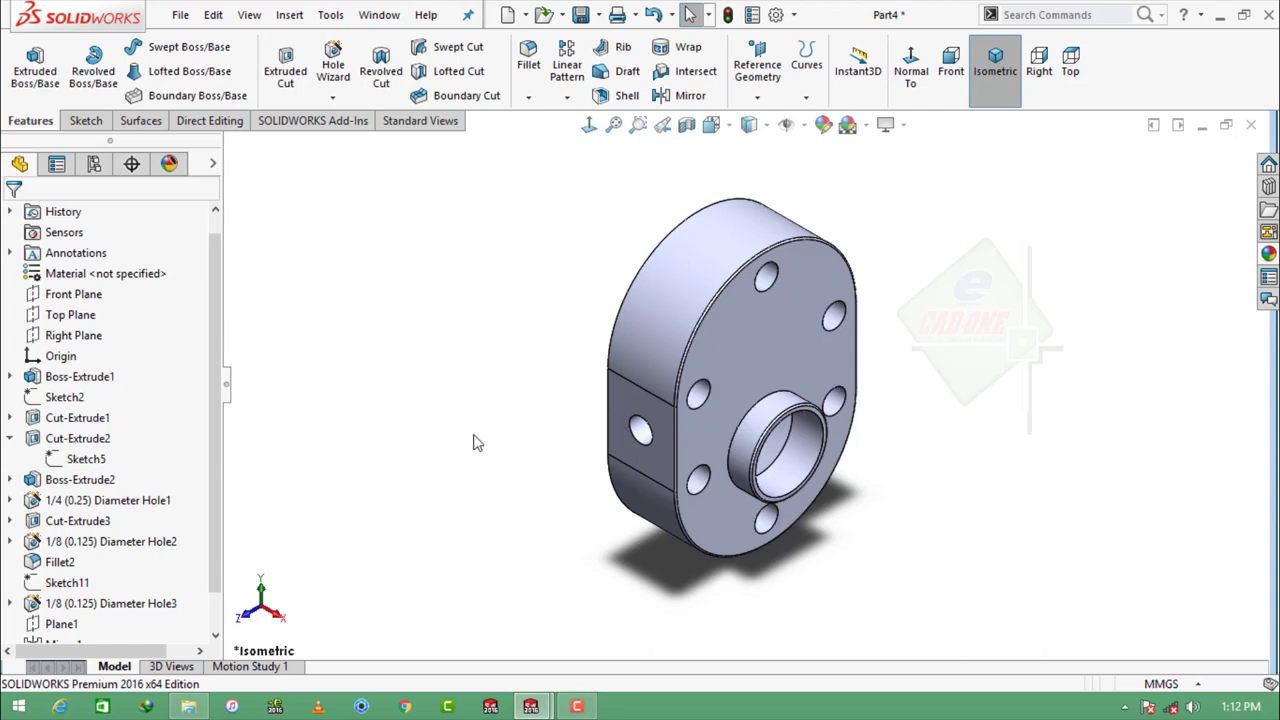
# Step: Apply a matte steel appearance to the pump body
pyautogui.click(1268, 254)
pyautogui.scroll(1, 1104, 220)
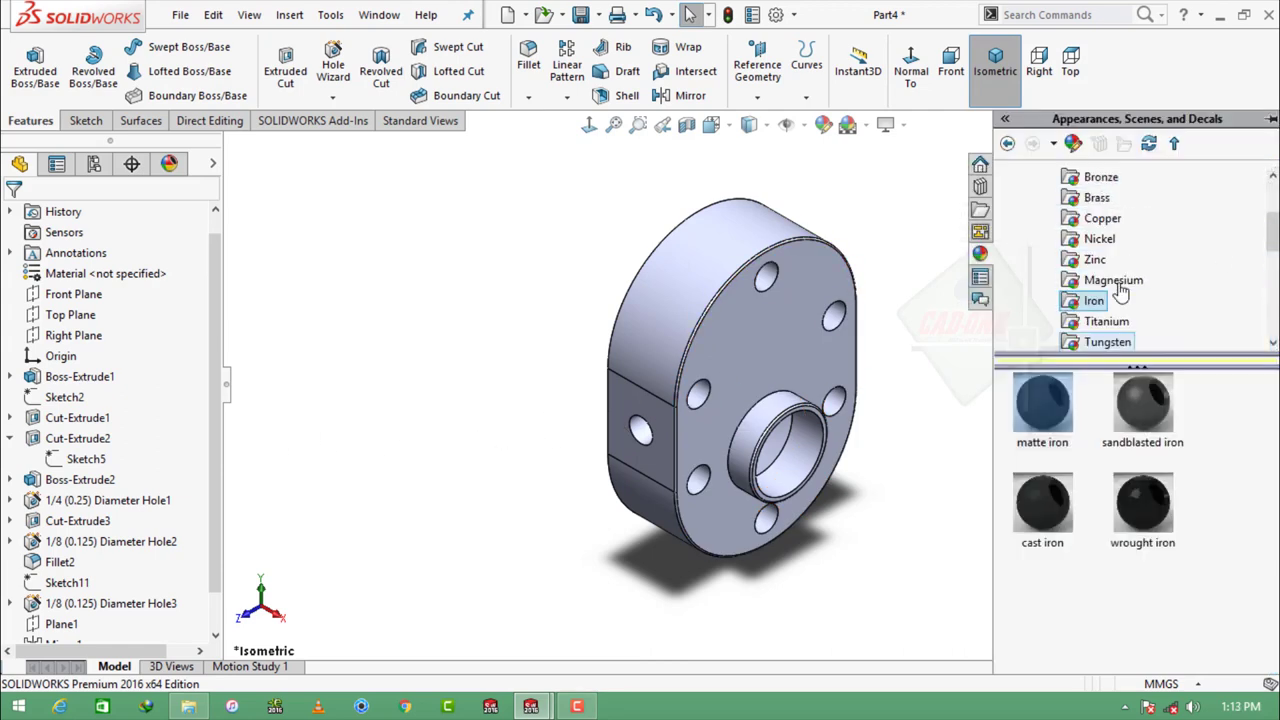
pyautogui.scroll(2, 1104, 195)
pyautogui.click(1096, 178)
pyautogui.doubleClick(1137, 508)
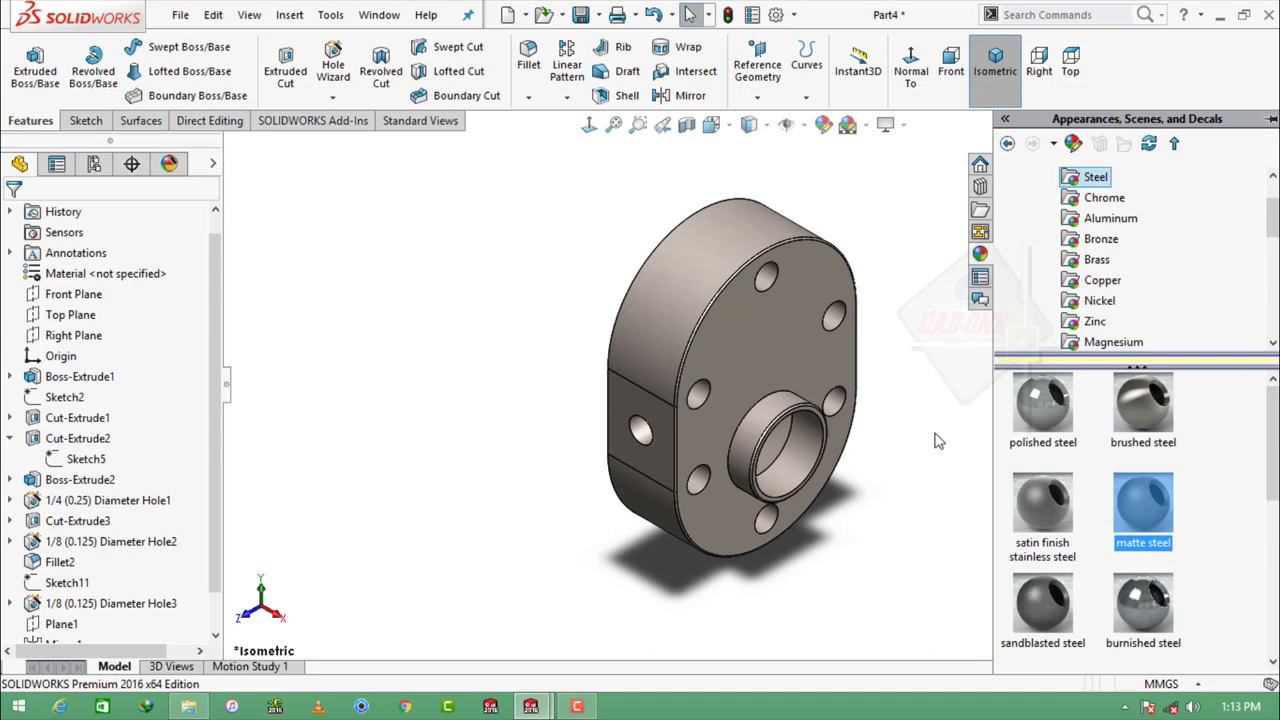
pyautogui.click(790, 128)
pyautogui.click(806, 180)
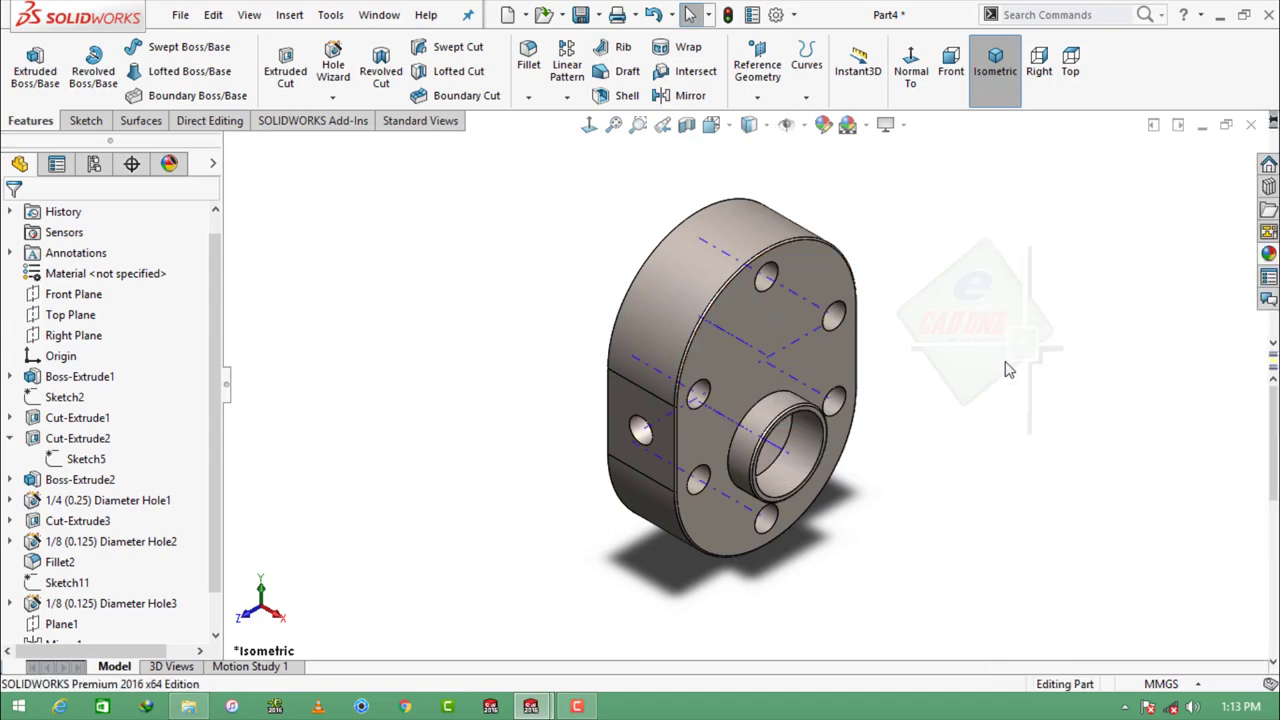
pyautogui.click(790, 128)
pyautogui.click(823, 183)
pyautogui.moveTo(798, 441); pyautogui.dragTo(760, 430, button='middle')
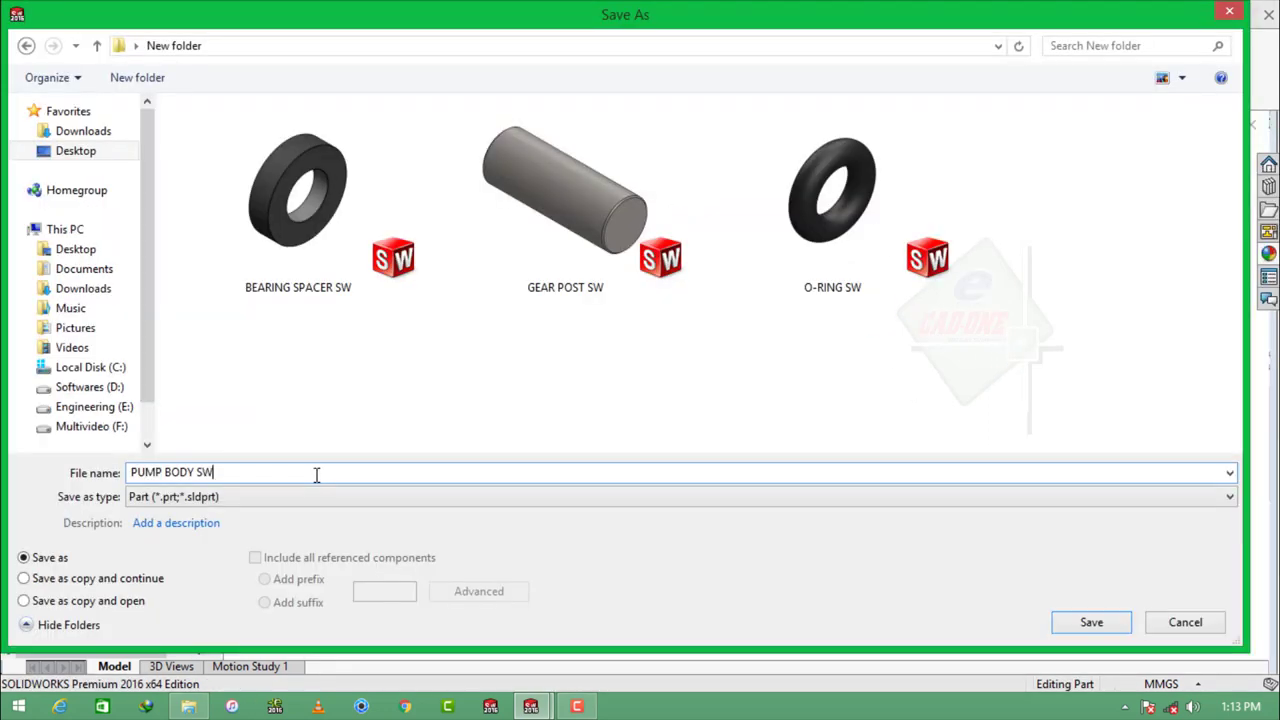
# Step: Save the part as PUMP BODY SW and close the open documents without saving
pyautogui.click(1088, 624)
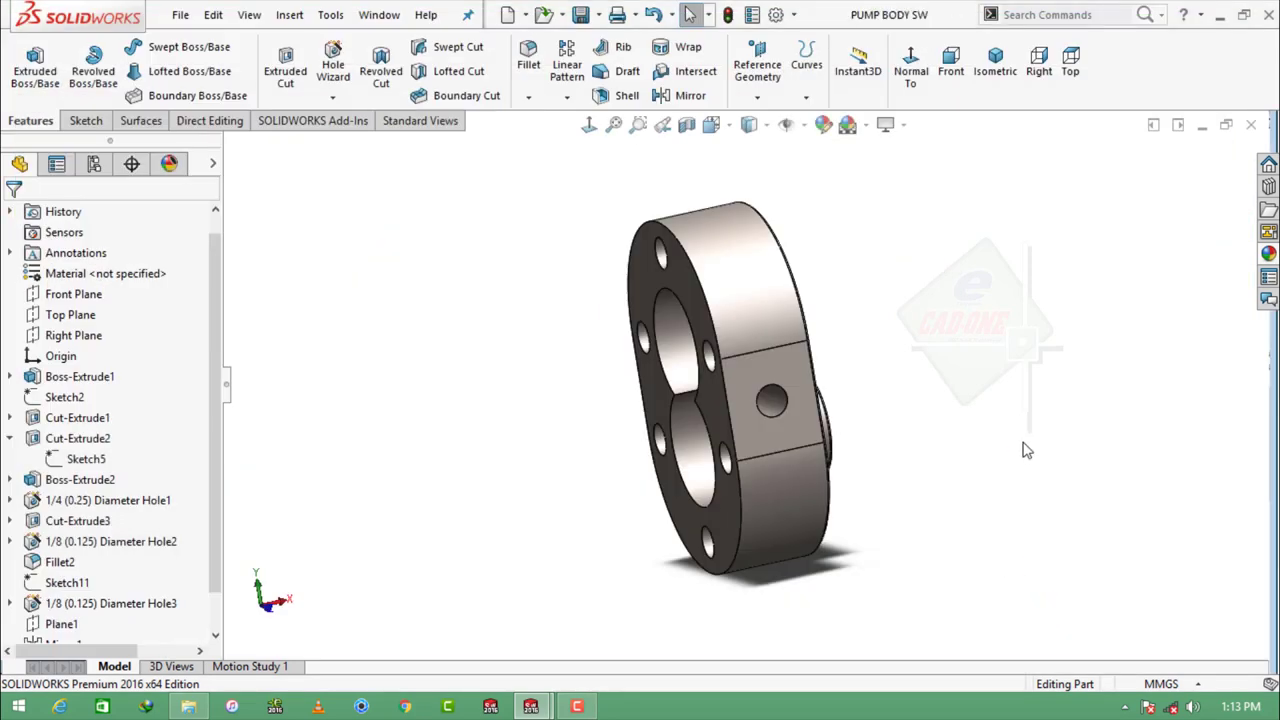
pyautogui.click(1251, 125)
pyautogui.click(1251, 125)
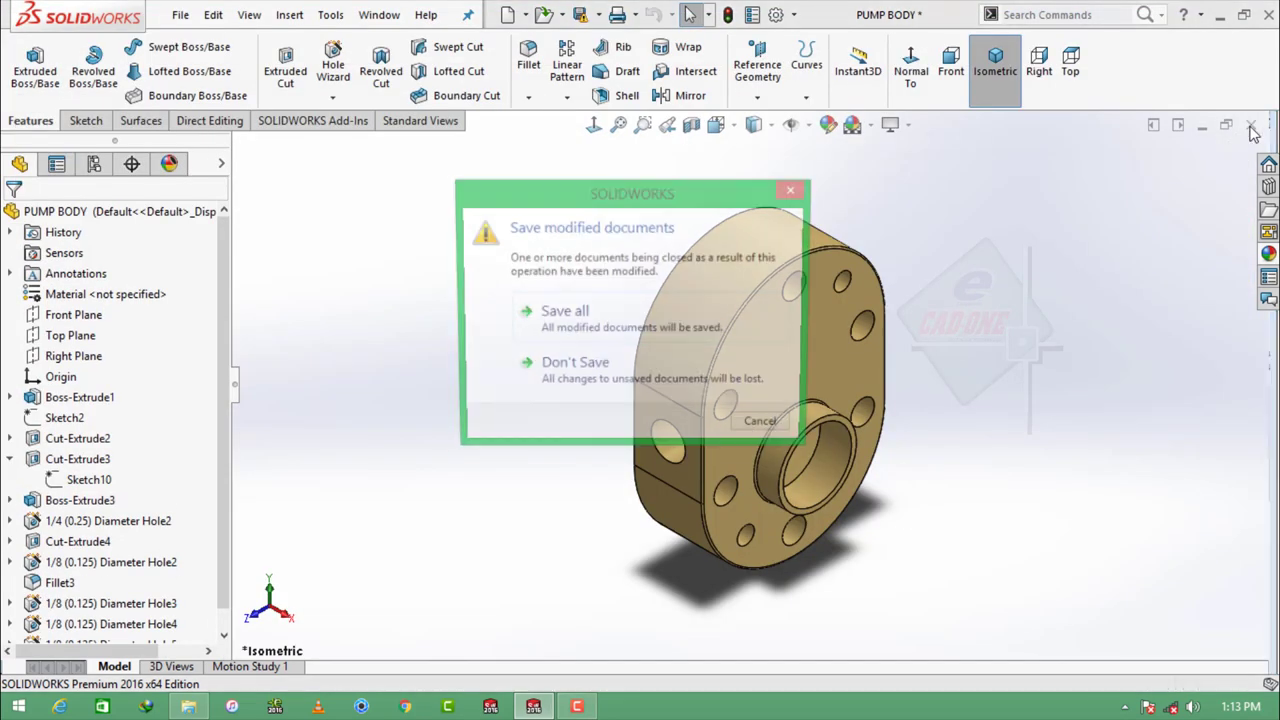
pyautogui.click(729, 376)
# Step: Create a new blank part document
pyautogui.click(180, 14)
pyautogui.click(205, 43)
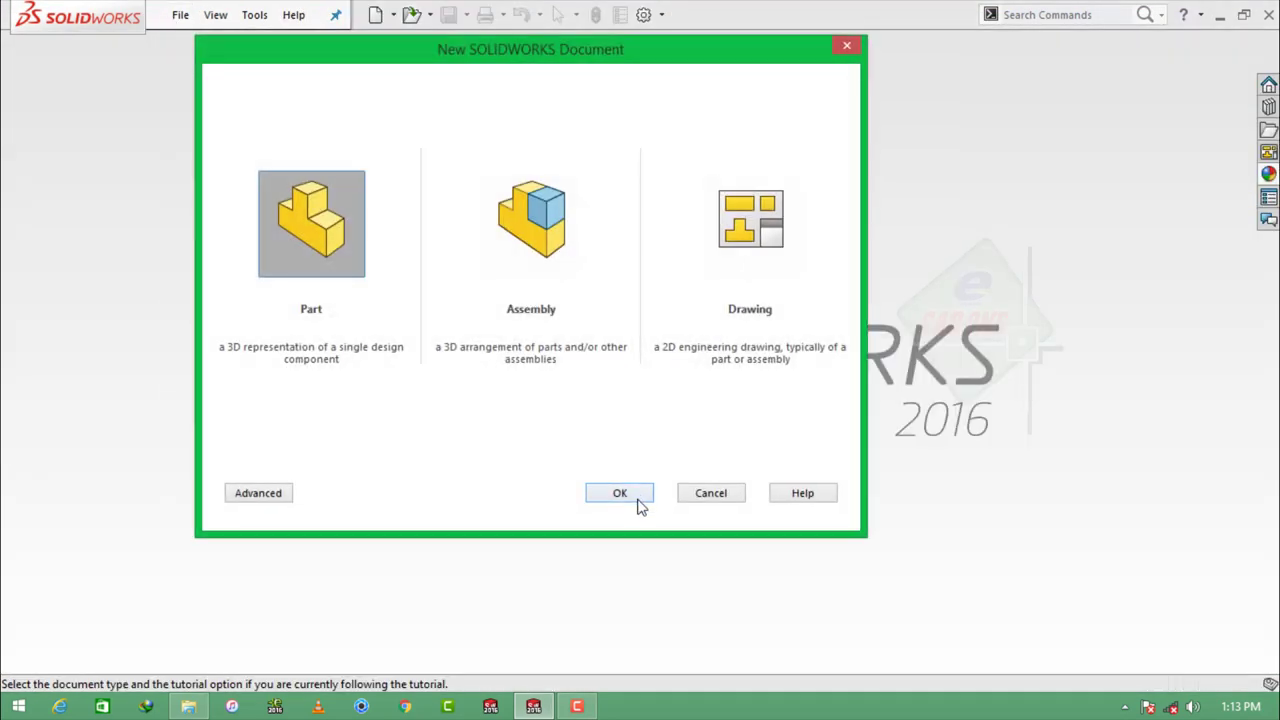
pyautogui.click(637, 500)
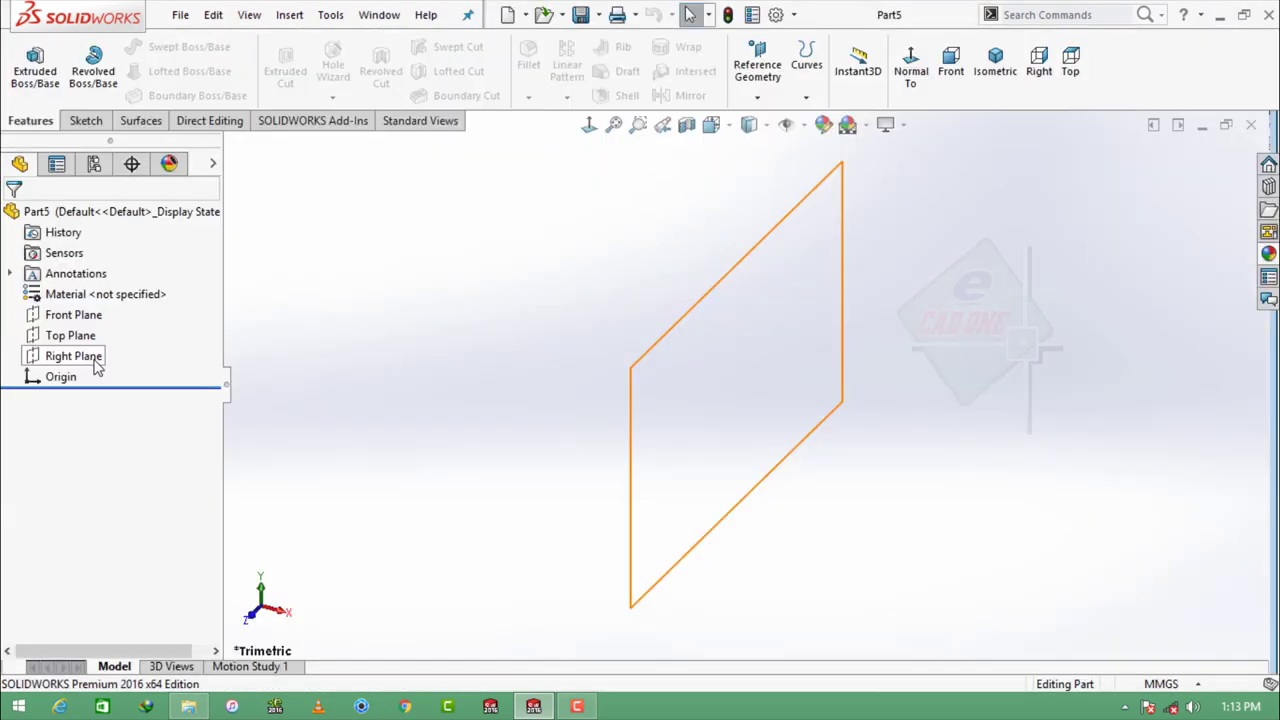
# Step: On the Right Plane, sketch two circles, one at the origin and one above
pyautogui.click(90, 358)
pyautogui.click(160, 320)
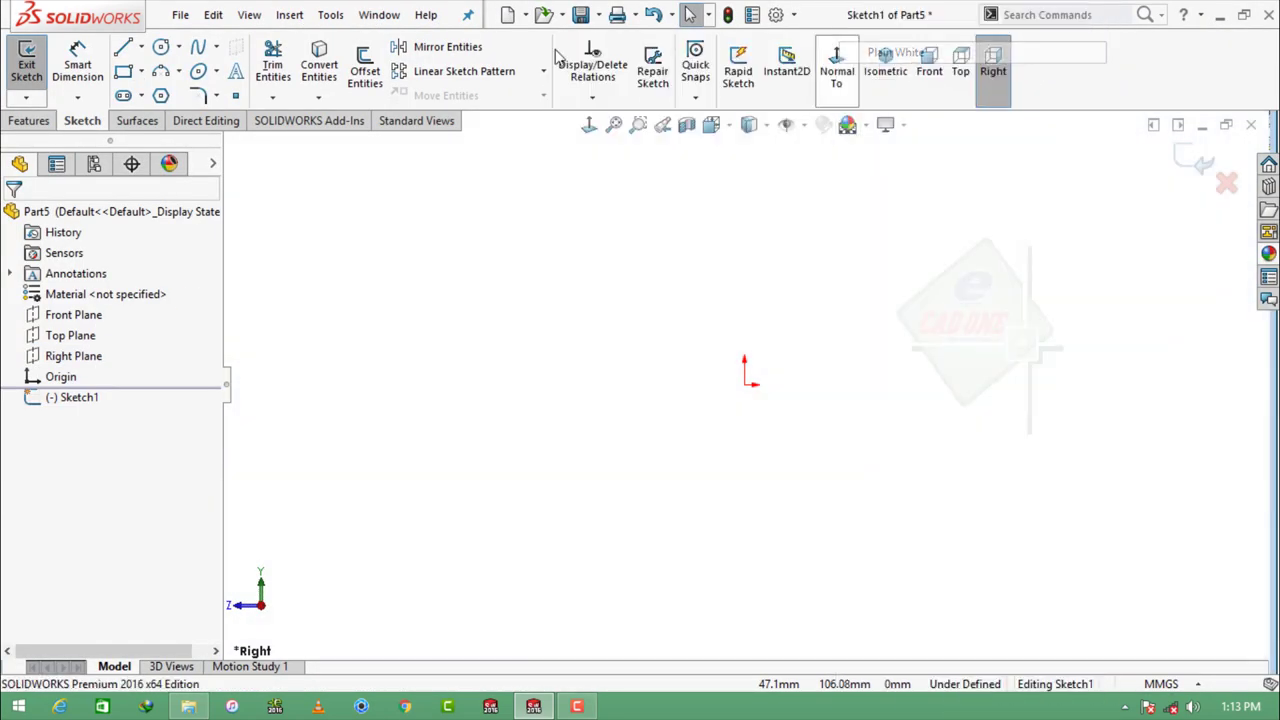
pyautogui.click(160, 47)
pyautogui.click(744, 384)
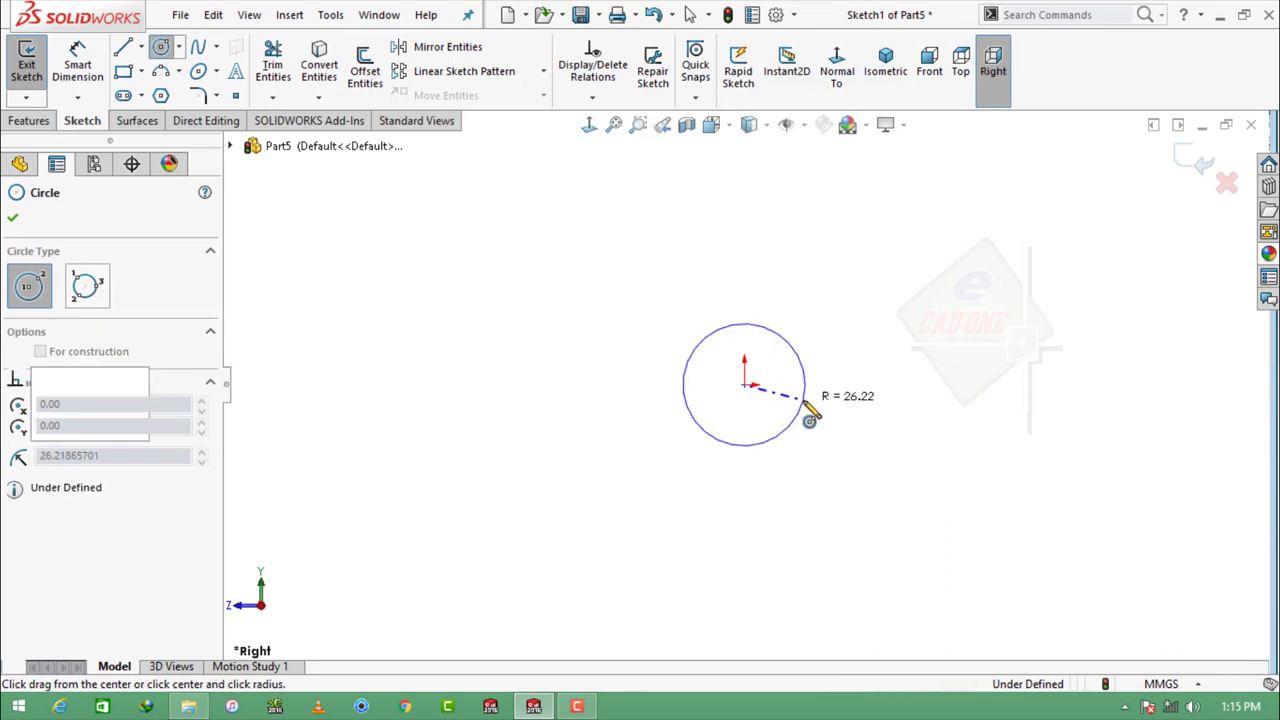
pyautogui.click(800, 410)
pyautogui.click(752, 286)
pyautogui.click(819, 311)
# Step: Align the upper circle's centre vertically with the origin and make both circles equal
pyautogui.press('Escape')
pyautogui.click(752, 286)
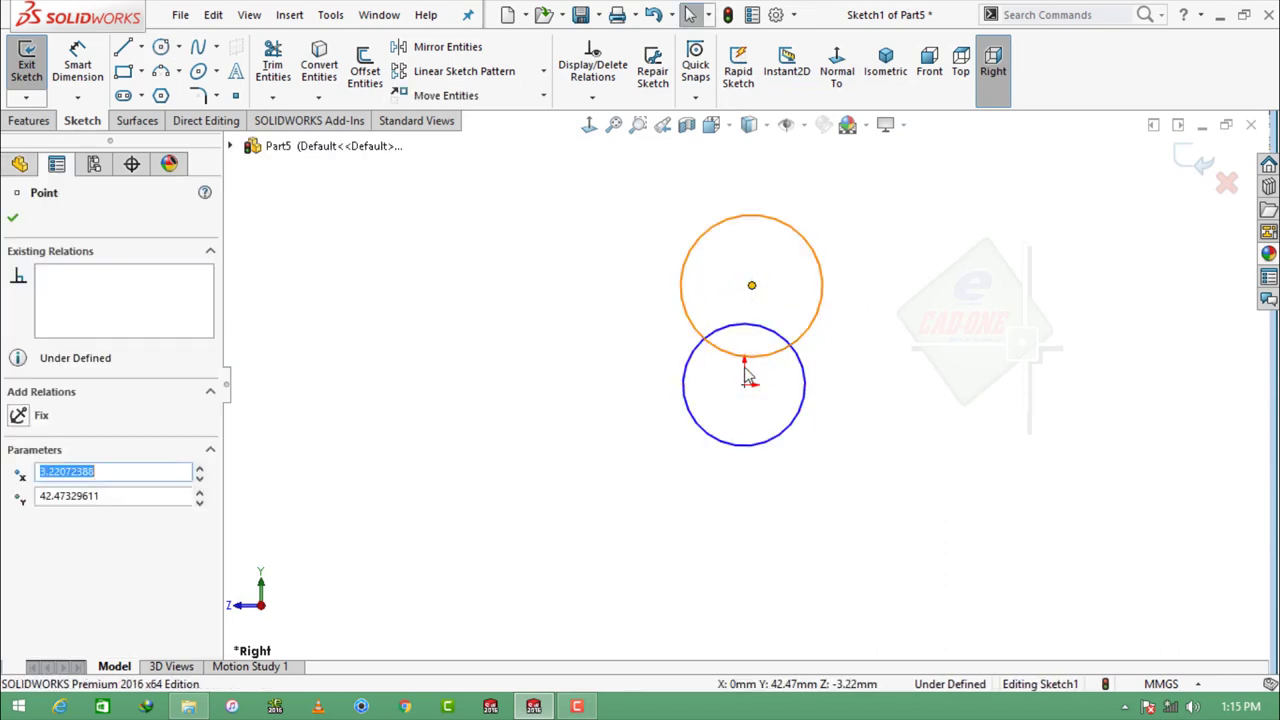
pyautogui.keyDown('ctrl'); pyautogui.click(744, 384); pyautogui.keyUp('ctrl')
pyautogui.click(837, 303)
pyautogui.press('Escape')
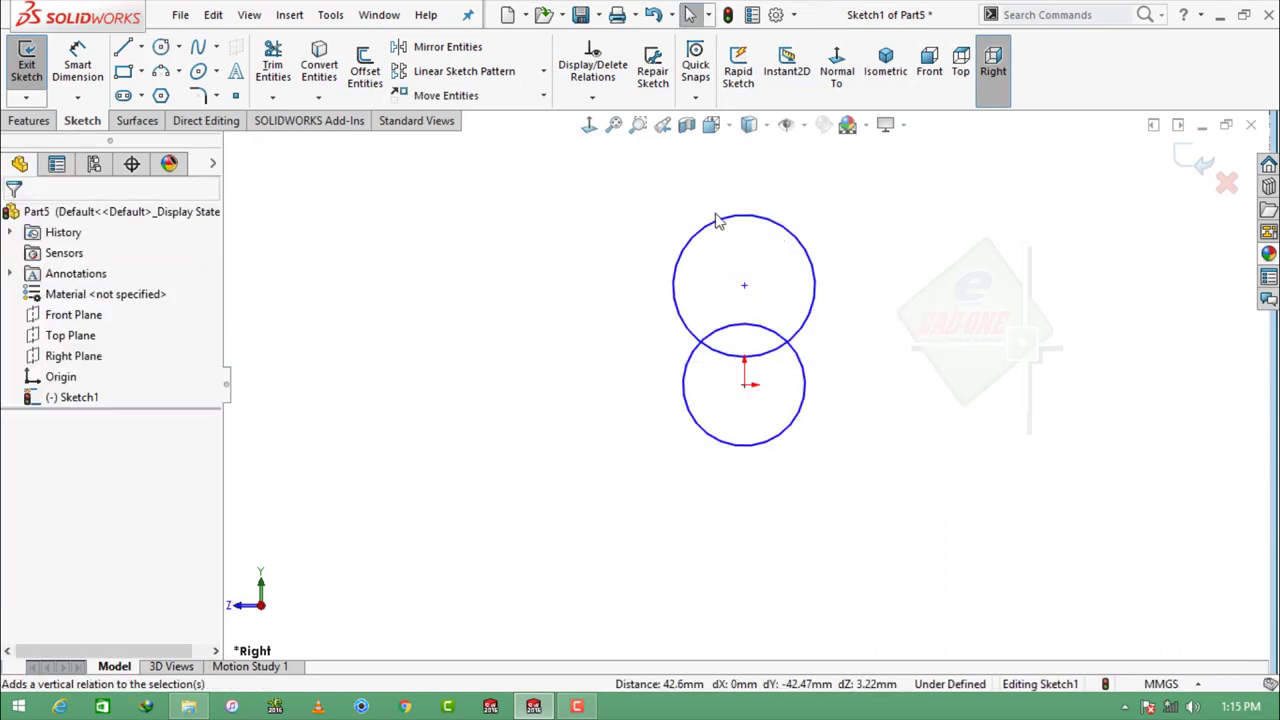
pyautogui.click(714, 219)
pyautogui.keyDown('ctrl'); pyautogui.click(686, 386); pyautogui.keyUp('ctrl')
pyautogui.click(815, 322)
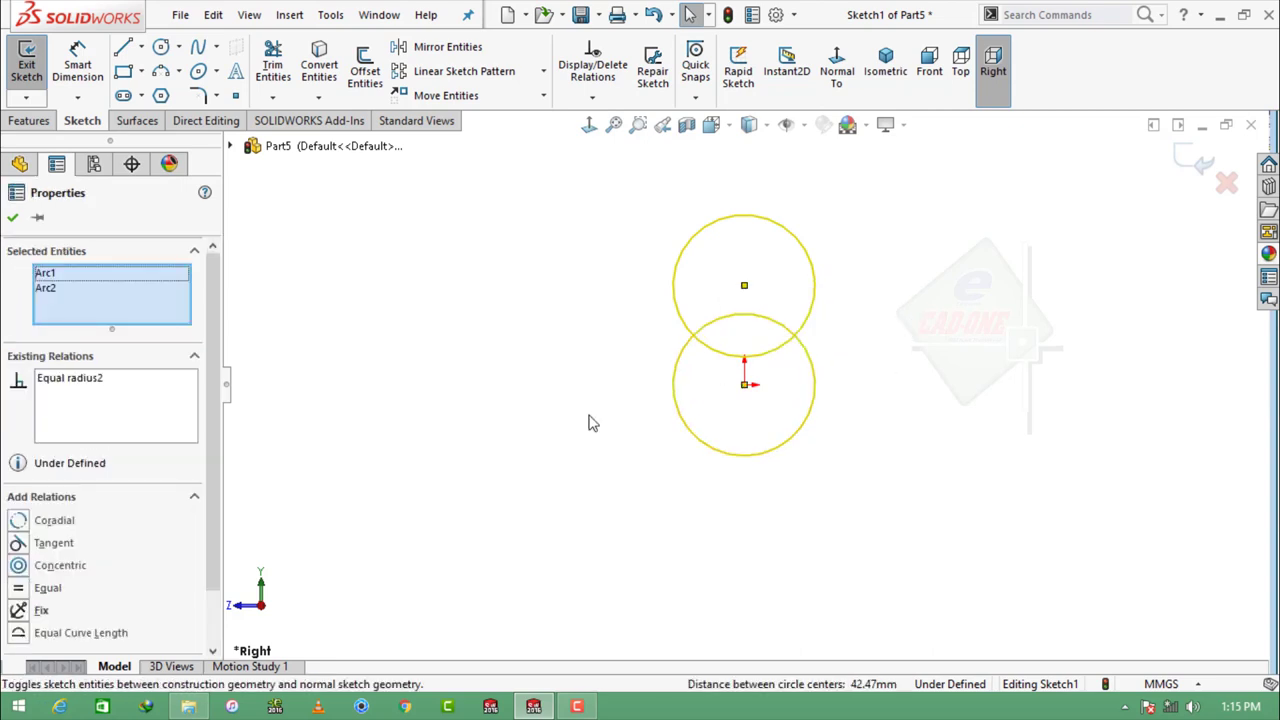
pyautogui.press('Escape')
# Step: Dimension the upper circle's diameter as 8.509*2 (17.02 mm)
pyautogui.click(85, 75)
pyautogui.click(757, 224)
pyautogui.click(849, 229)
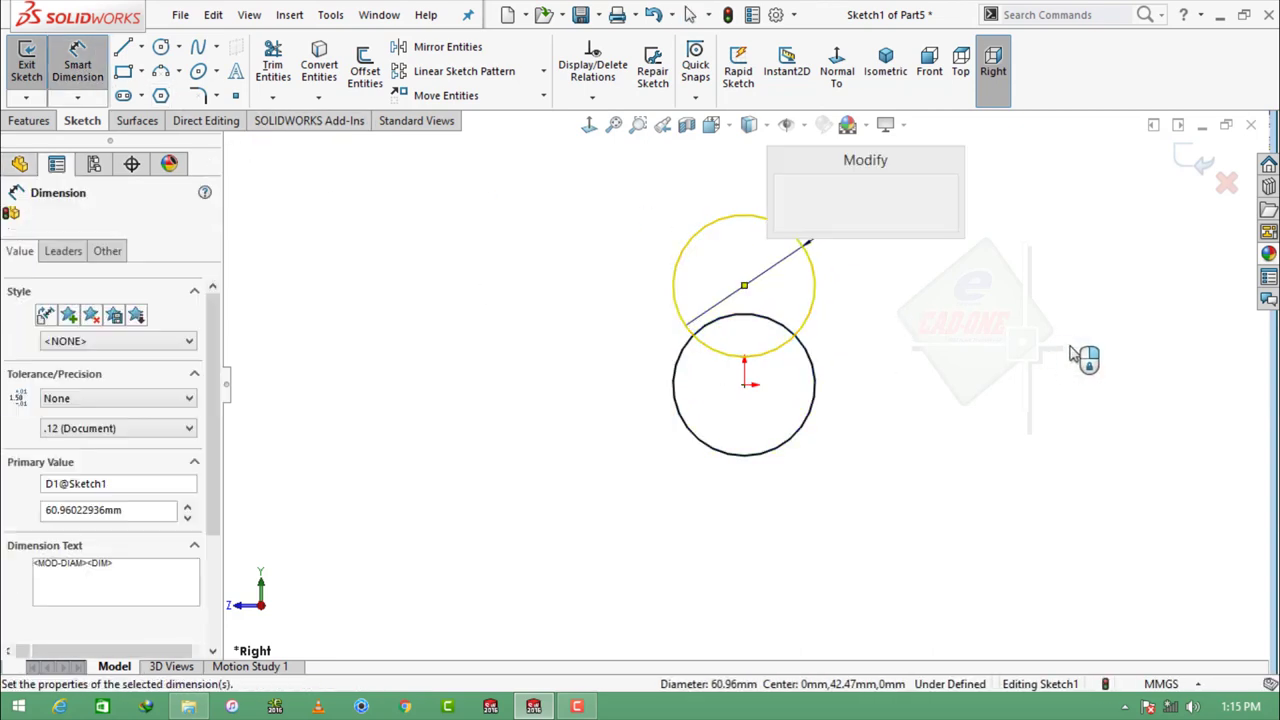
pyautogui.write('8.509')
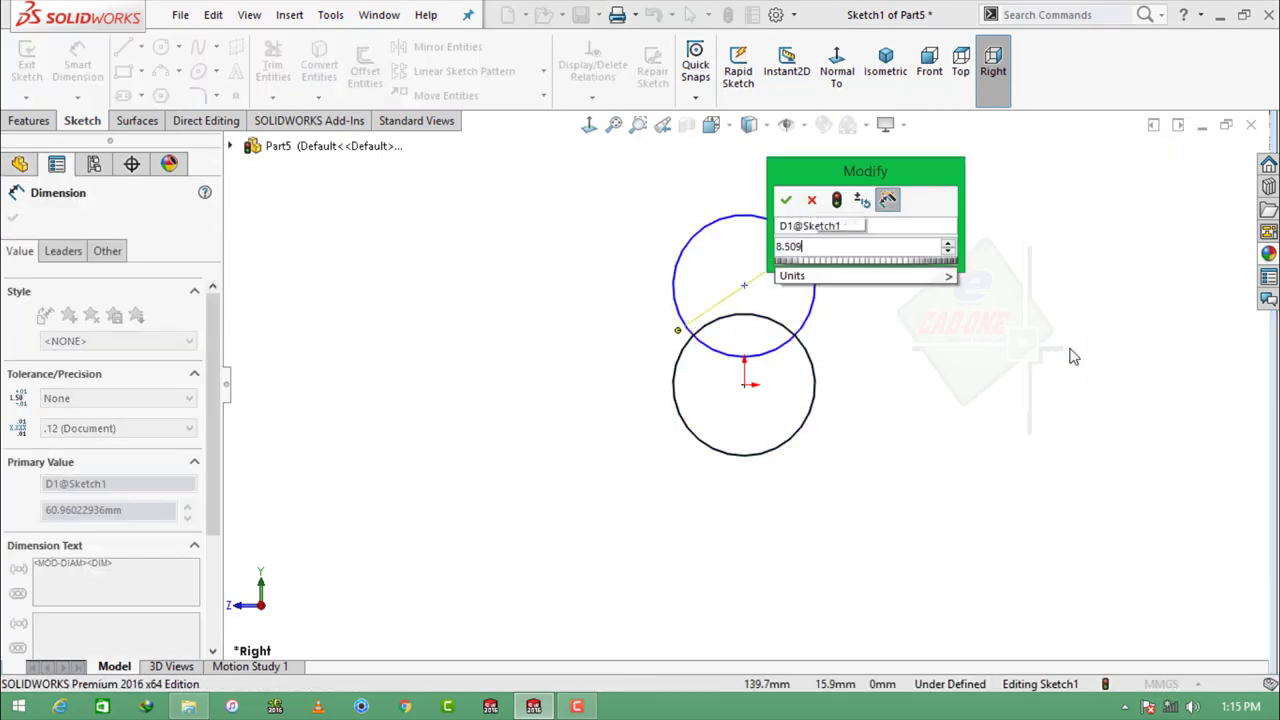
pyautogui.write('*2')
pyautogui.press('Return')
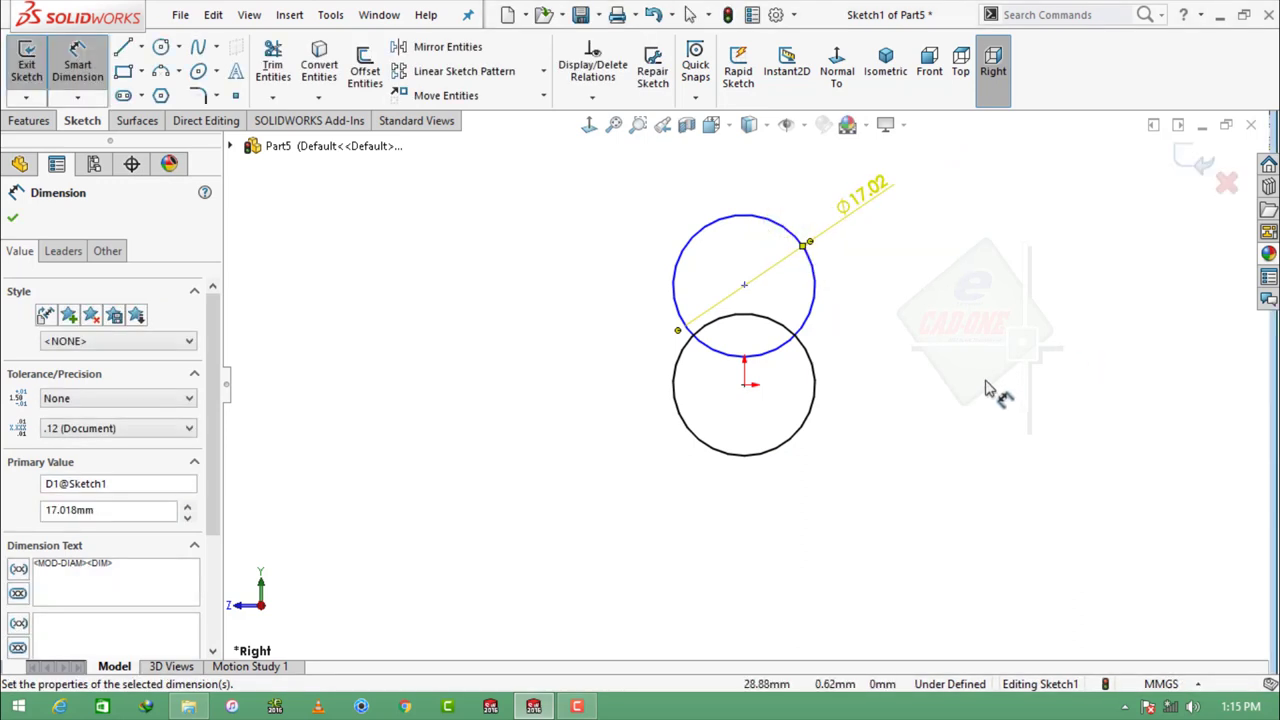
pyautogui.click(985, 388)
# Step: Join the circles with two vertical side lines and trim away the inner arcs
pyautogui.press('l')
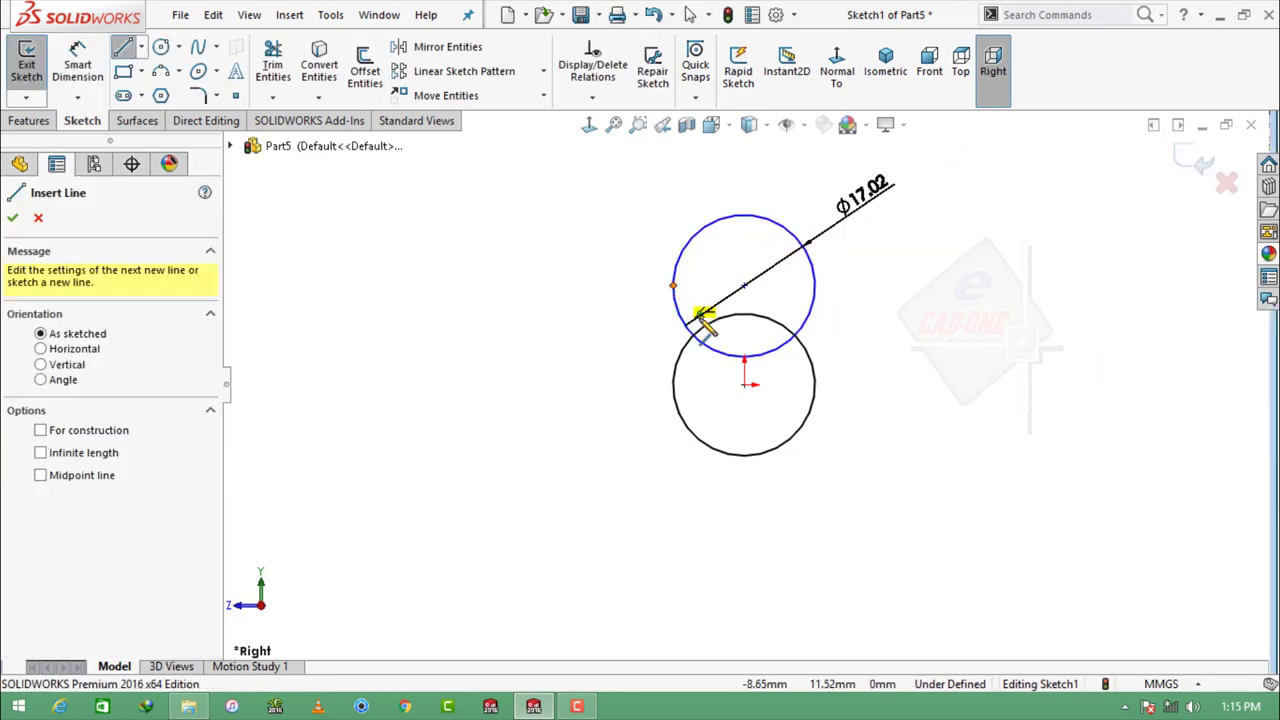
pyautogui.moveTo(672, 285); pyautogui.dragTo(672, 384)
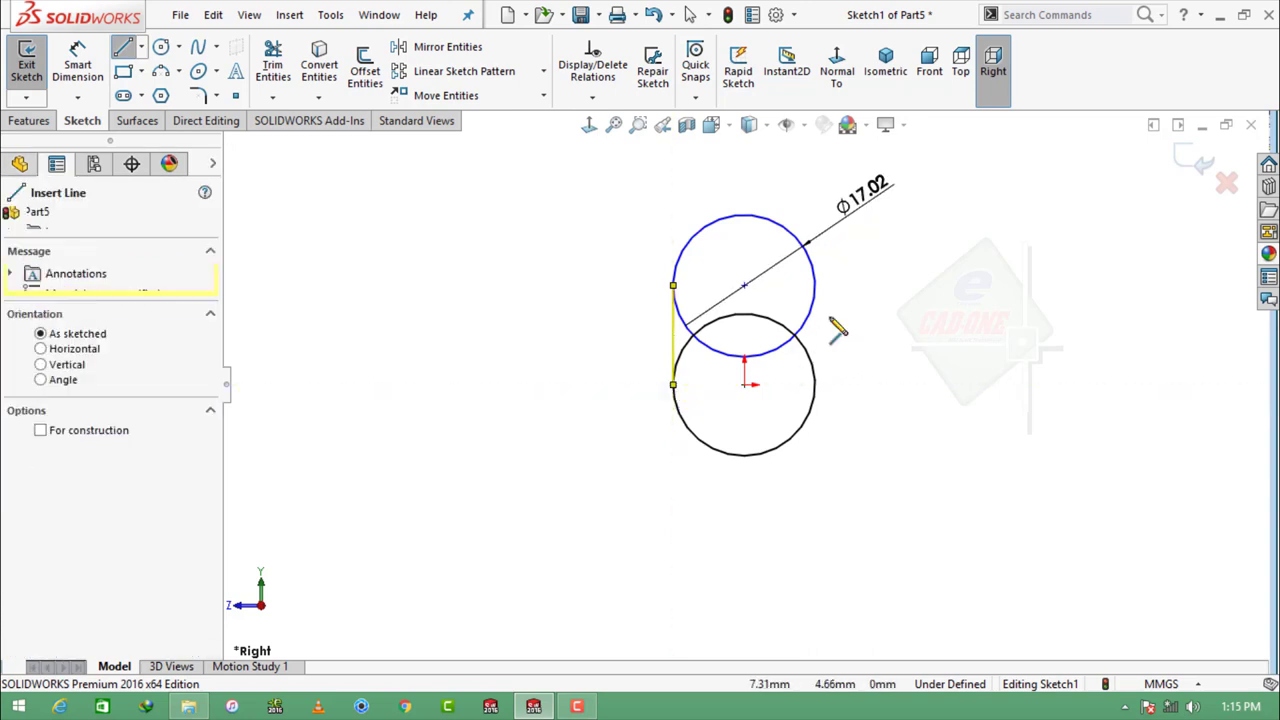
pyautogui.moveTo(816, 287); pyautogui.dragTo(816, 387)
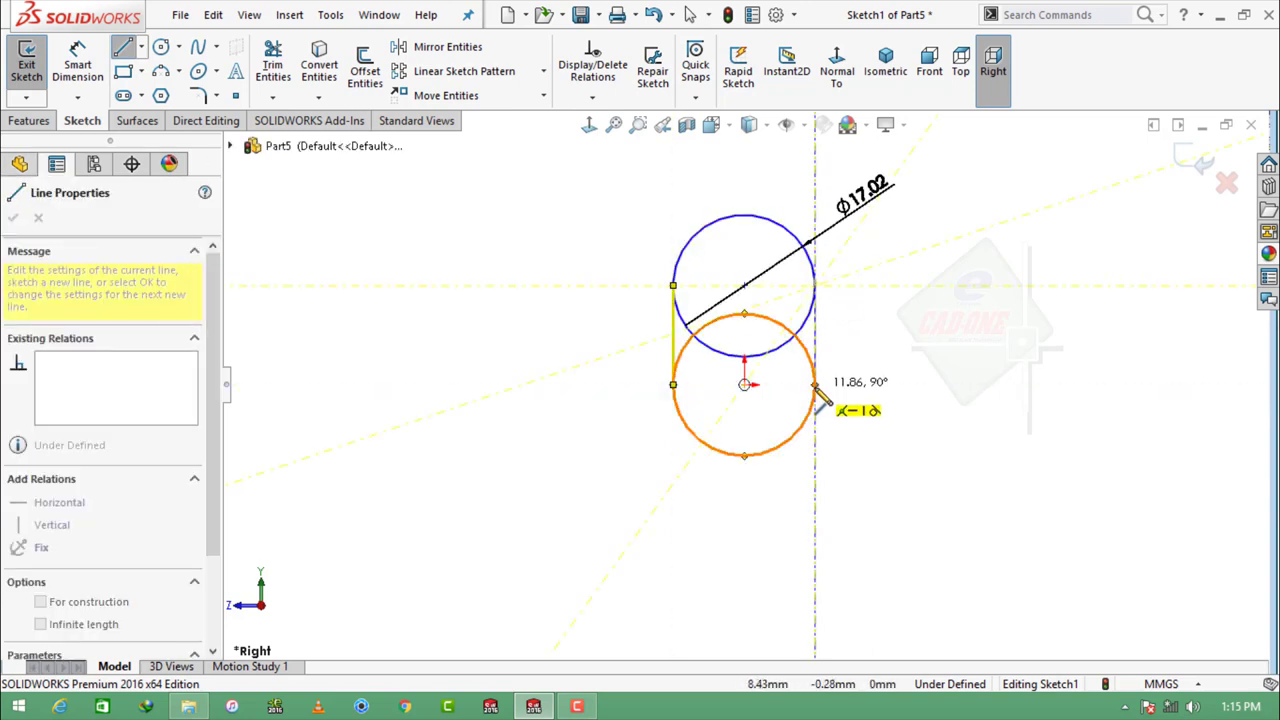
pyautogui.press('Escape')
pyautogui.press('t')
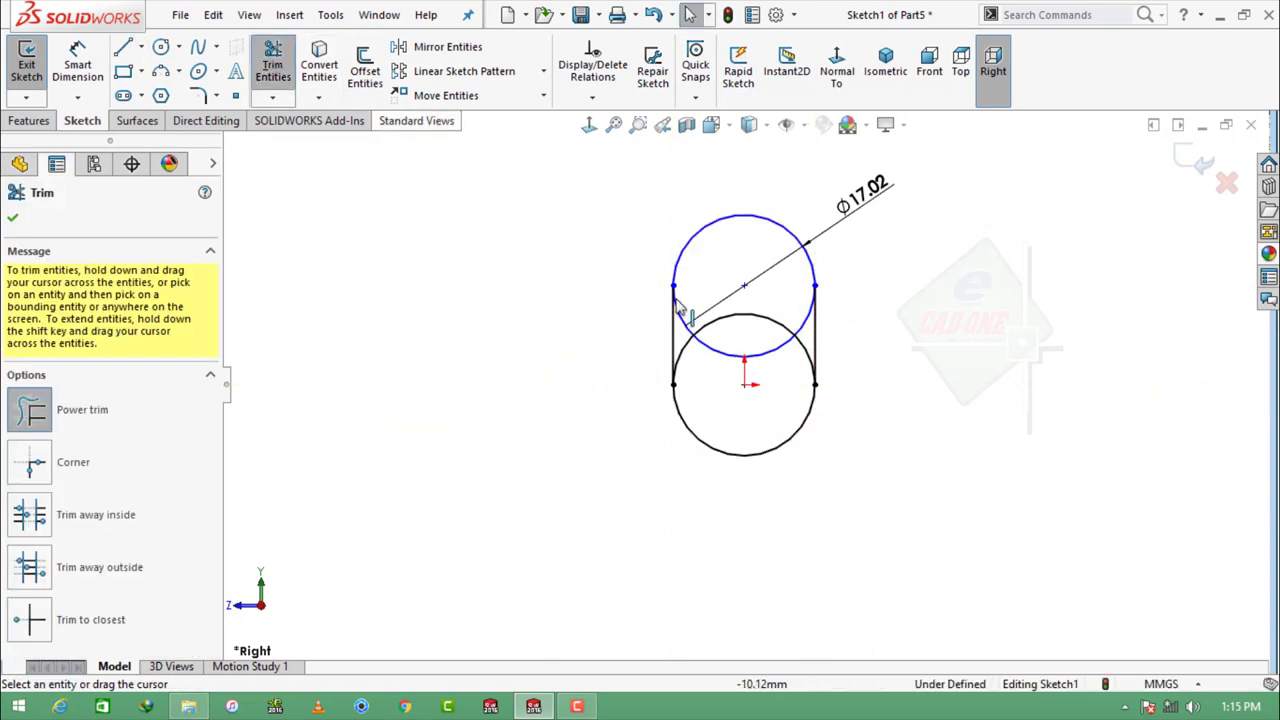
pyautogui.scroll(-4, 680, 310)
pyautogui.moveTo(658, 235)
pyautogui.mouseDown()
pyautogui.moveTo(838, 300)
pyautogui.moveTo(747, 421)
pyautogui.mouseUp()
pyautogui.press('Escape')
# Step: Dimension the two arc centres 6.93 mm apart
pyautogui.press('d')
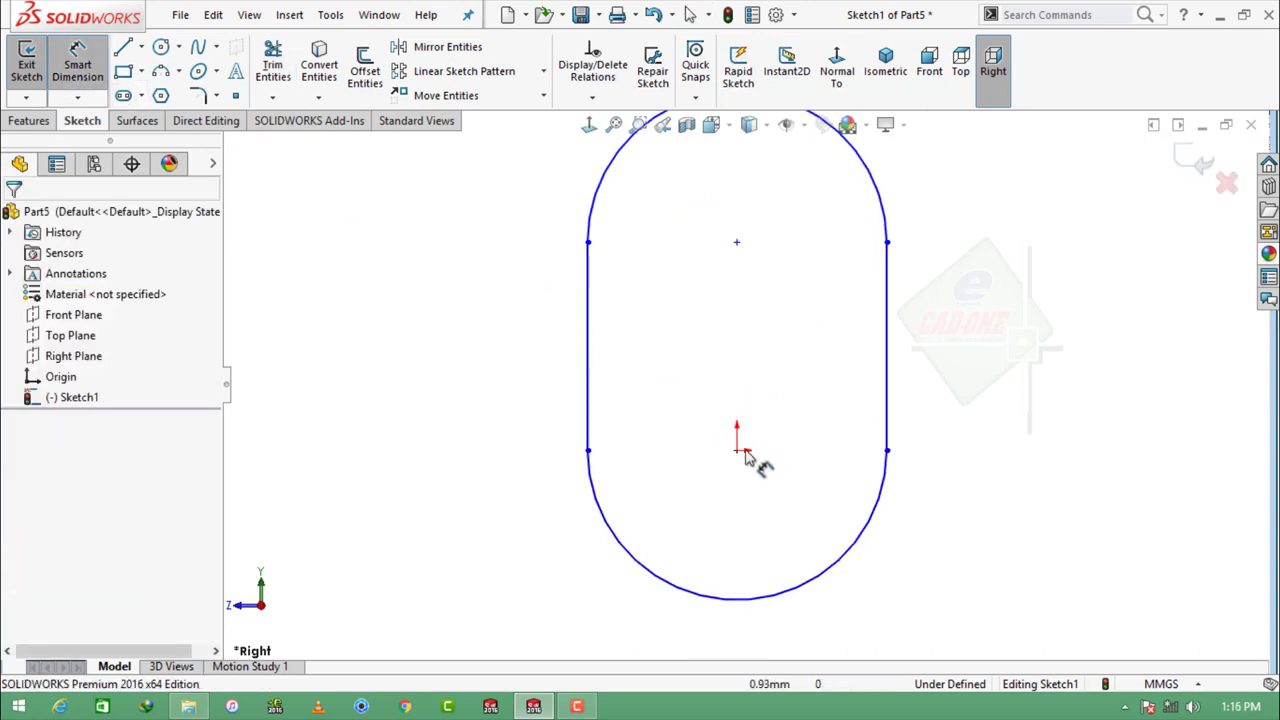
pyautogui.click(740, 450)
pyautogui.click(738, 242)
pyautogui.click(962, 357)
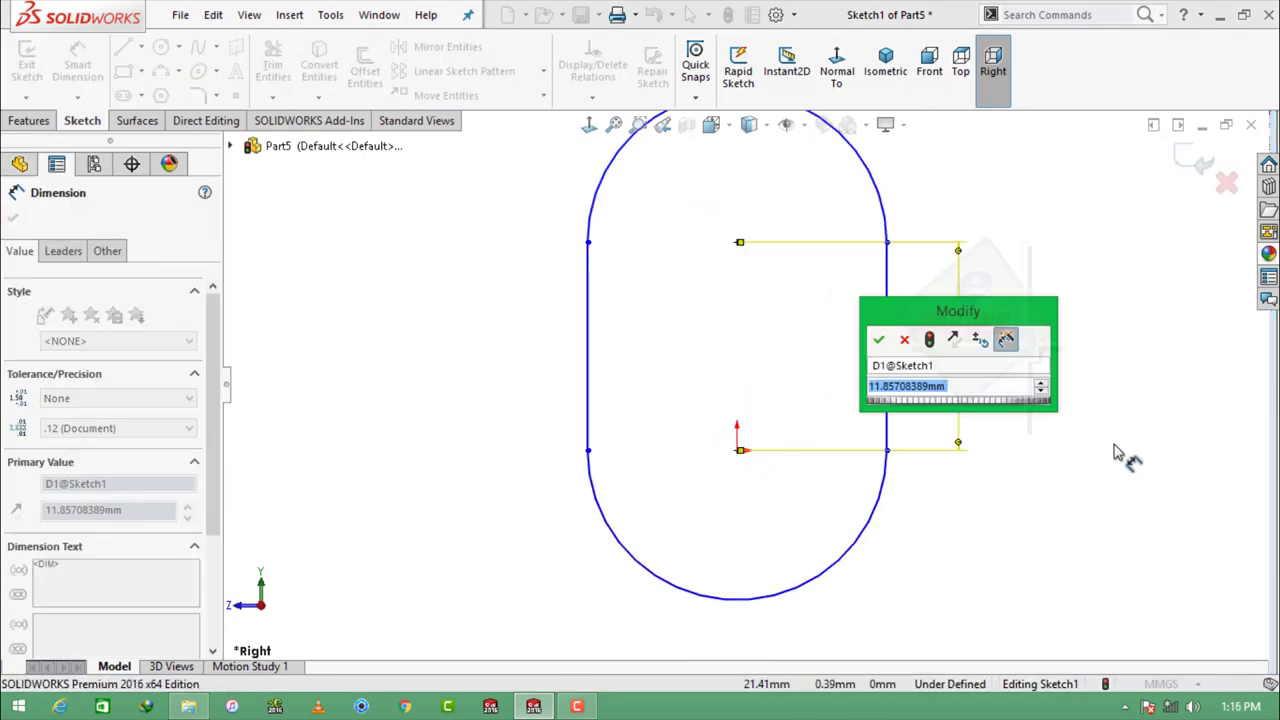
pyautogui.write('6.934')
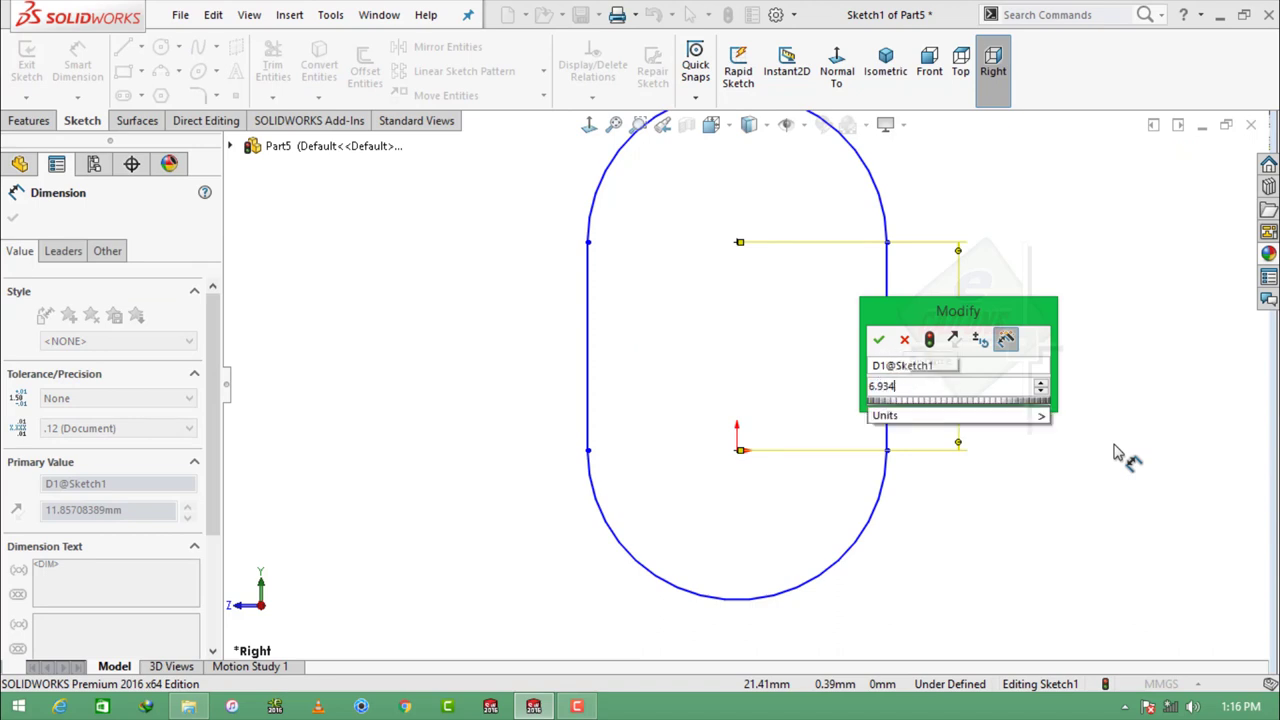
pyautogui.press('Return')
pyautogui.press('f')
pyautogui.press('Escape')
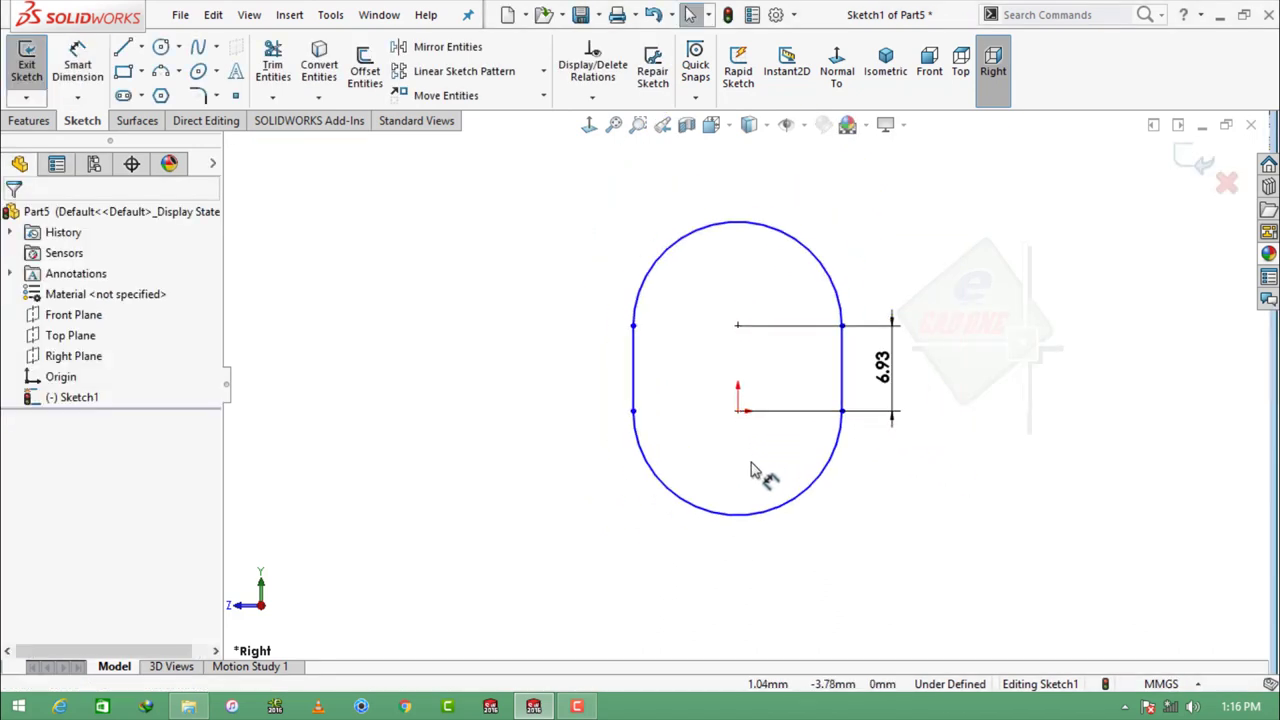
# Step: Extrude the obround slot sketch to a 3.81 mm blind depth as Boss-Extrude1
pyautogui.click(29, 120)
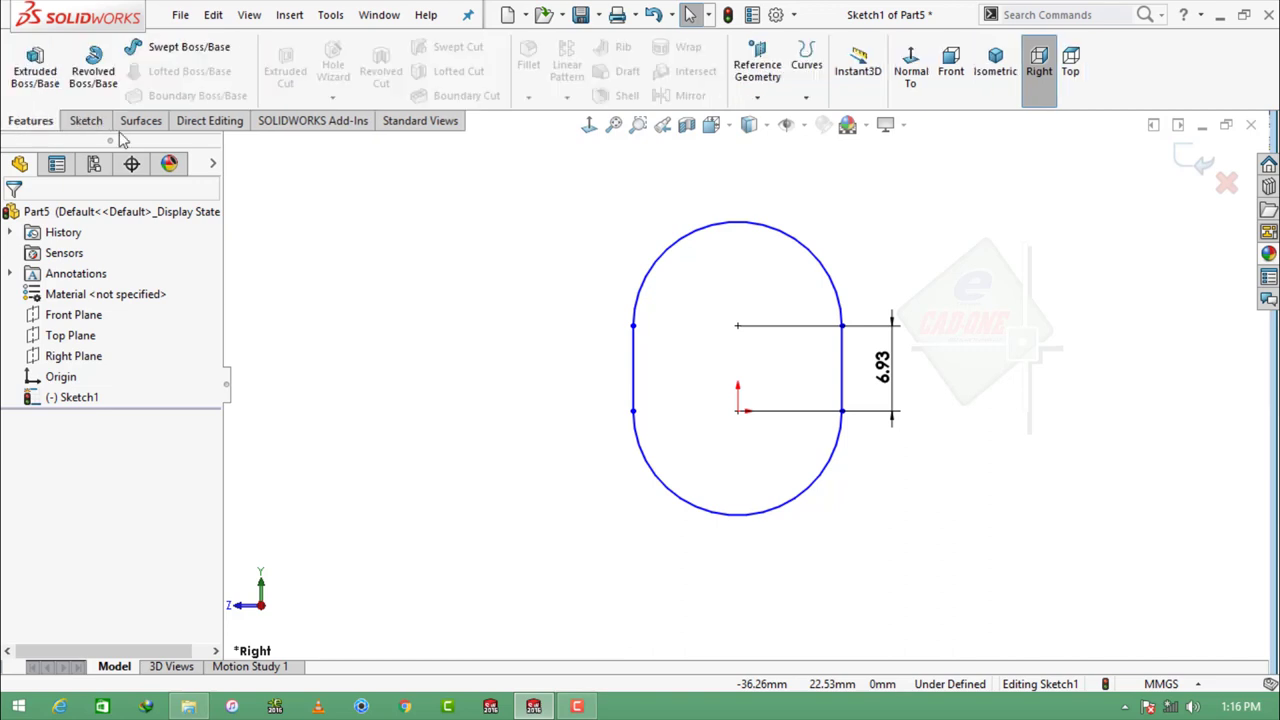
pyautogui.click(44, 84)
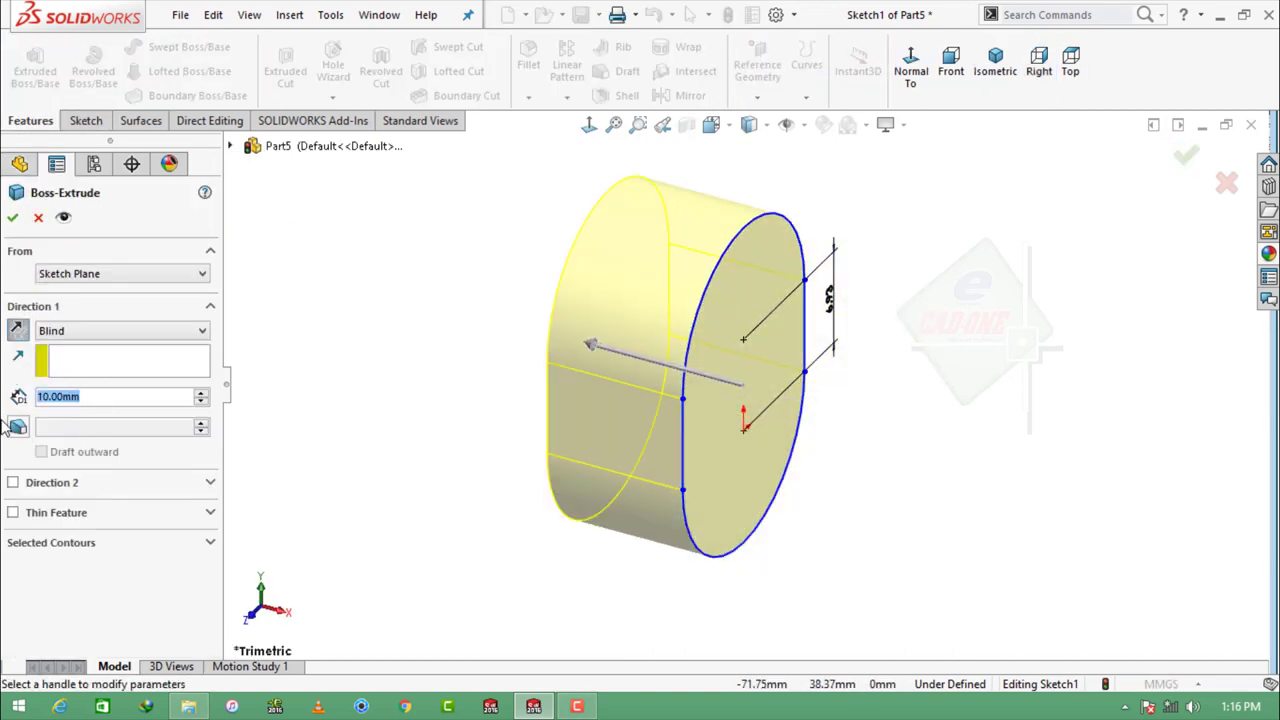
pyautogui.write('3.81')
pyautogui.press('Return')
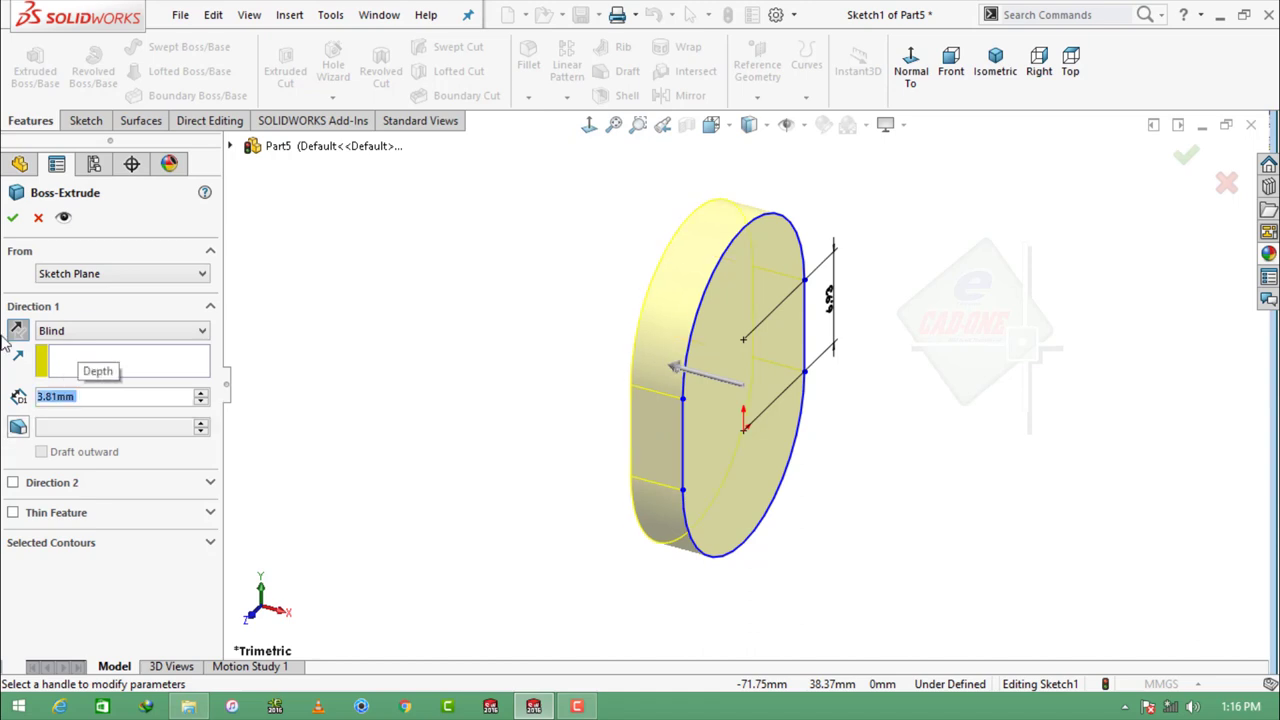
pyautogui.click(12, 217)
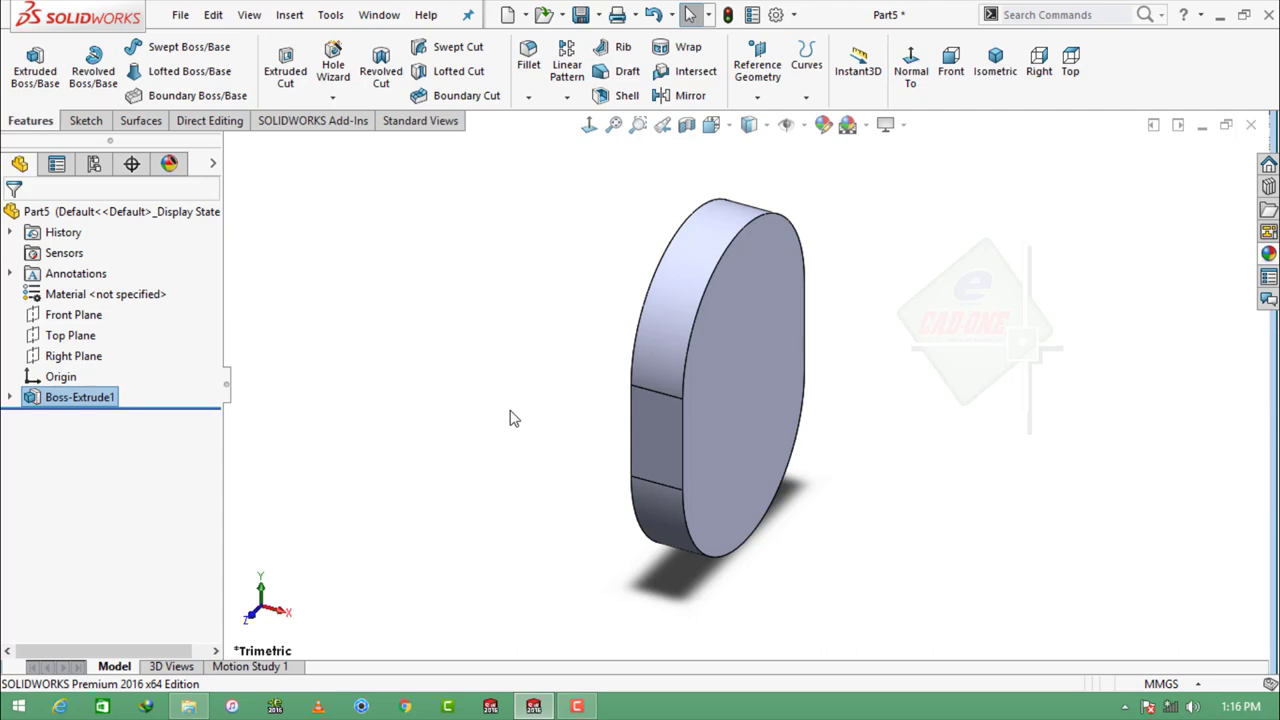
pyautogui.moveTo(733, 436); pyautogui.dragTo(741, 422, button='middle')
# Step: Sketch a 7.9248 mm diameter circle at the origin on the plate's front face
pyautogui.click(741, 422)
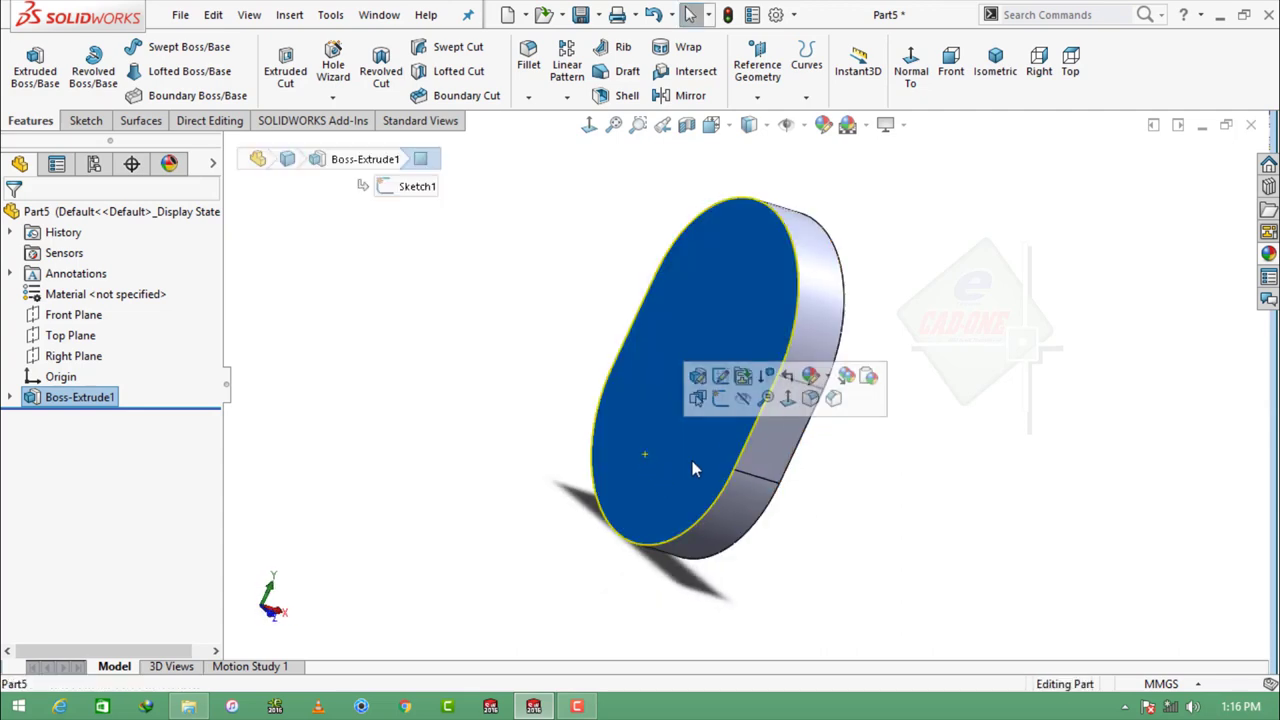
pyautogui.click(755, 387)
pyautogui.click(160, 47)
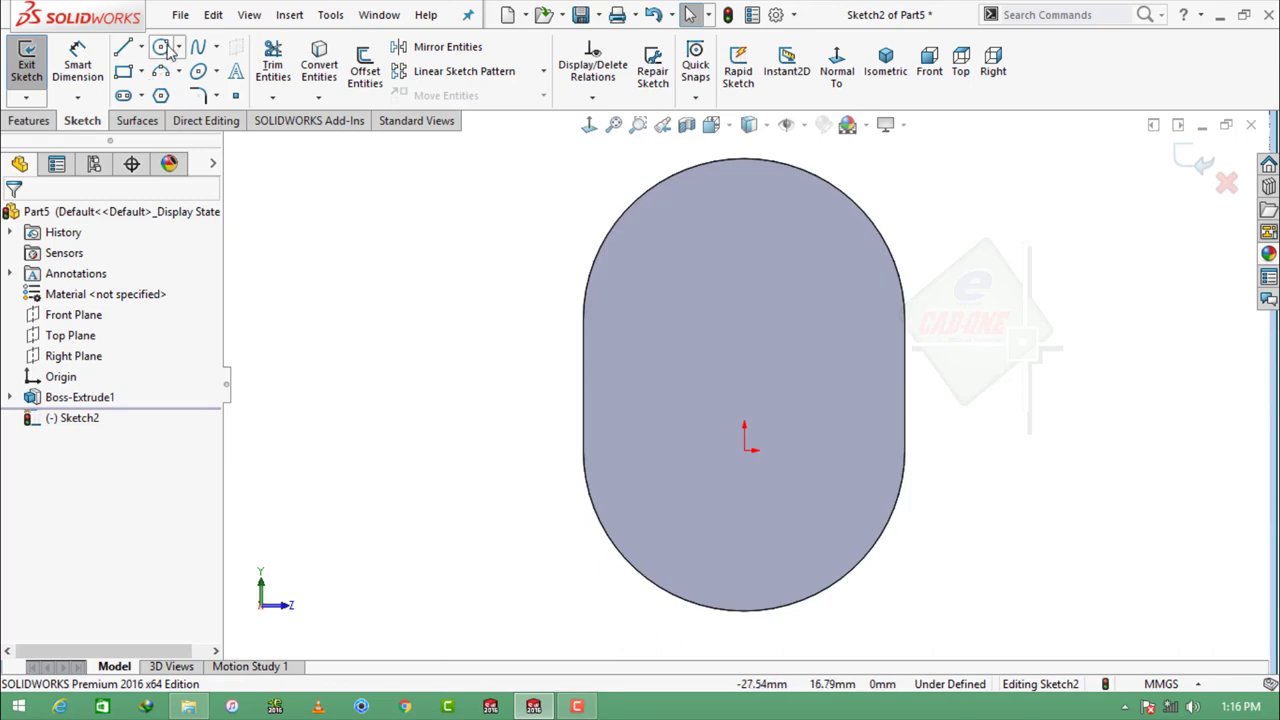
pyautogui.click(744, 450)
pyautogui.click(795, 495)
pyautogui.click(77, 60)
pyautogui.click(714, 394)
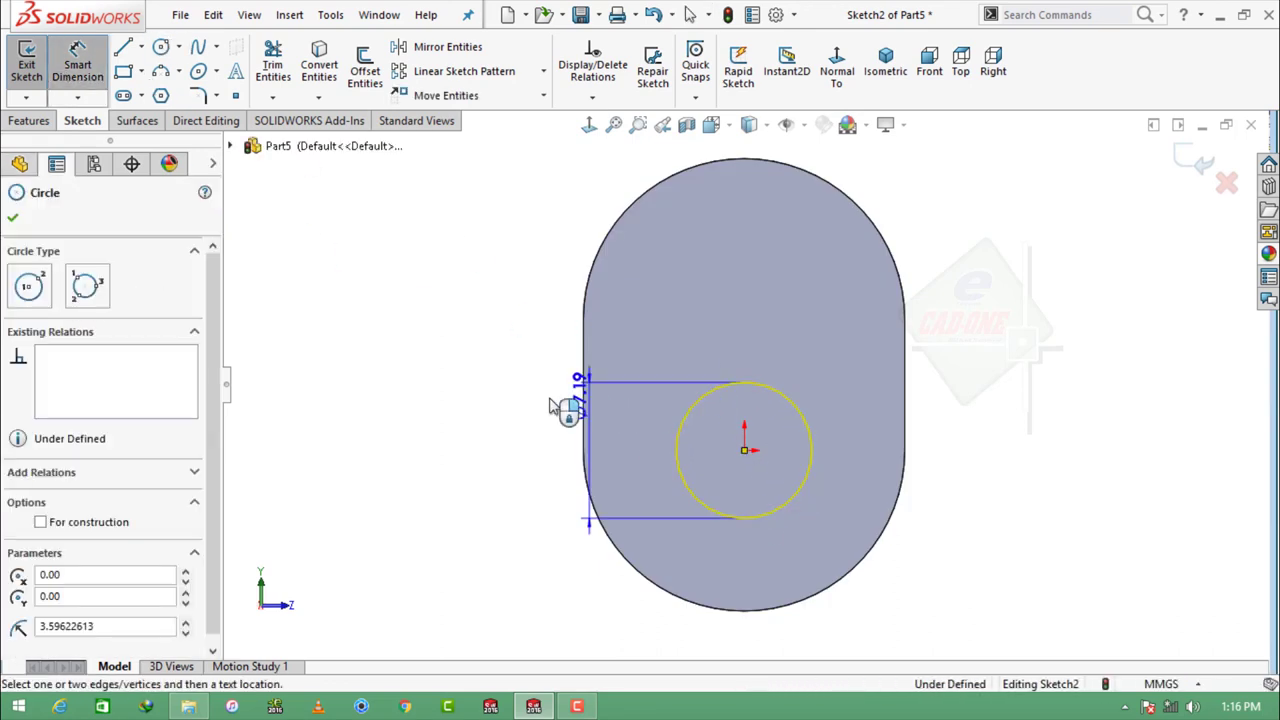
pyautogui.click(546, 440)
pyautogui.write('7.9248')
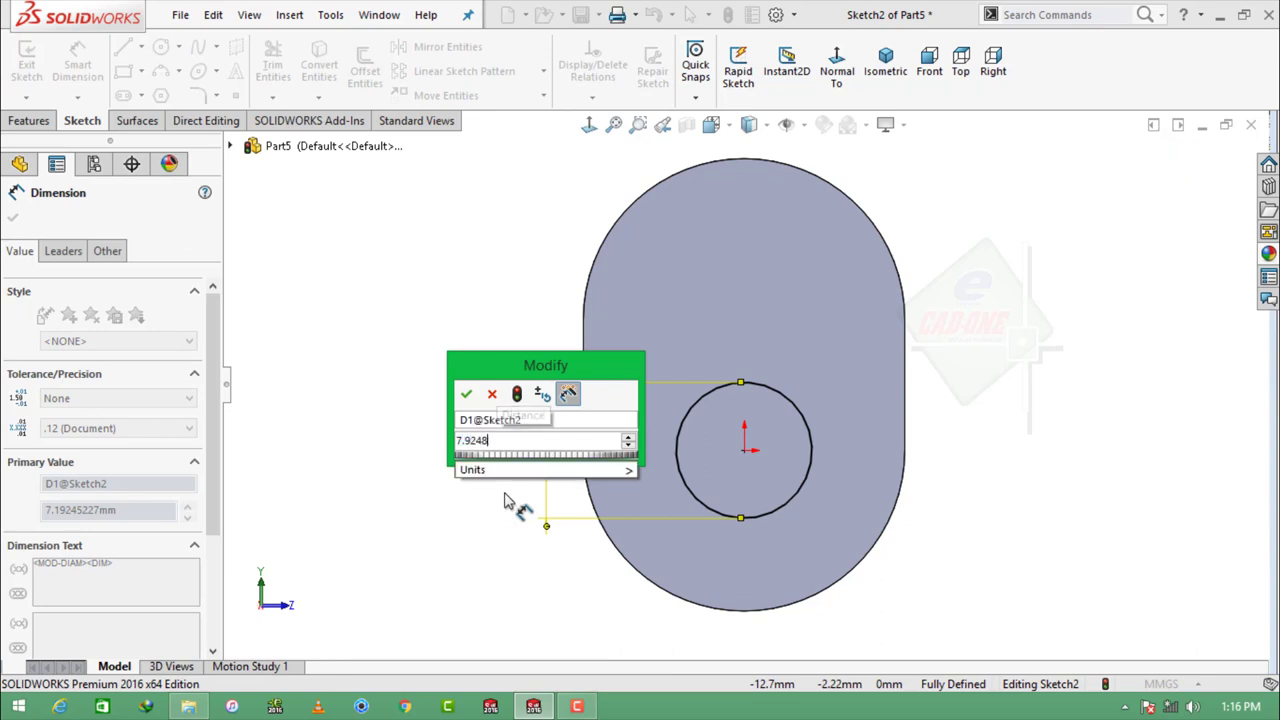
pyautogui.press('Return')
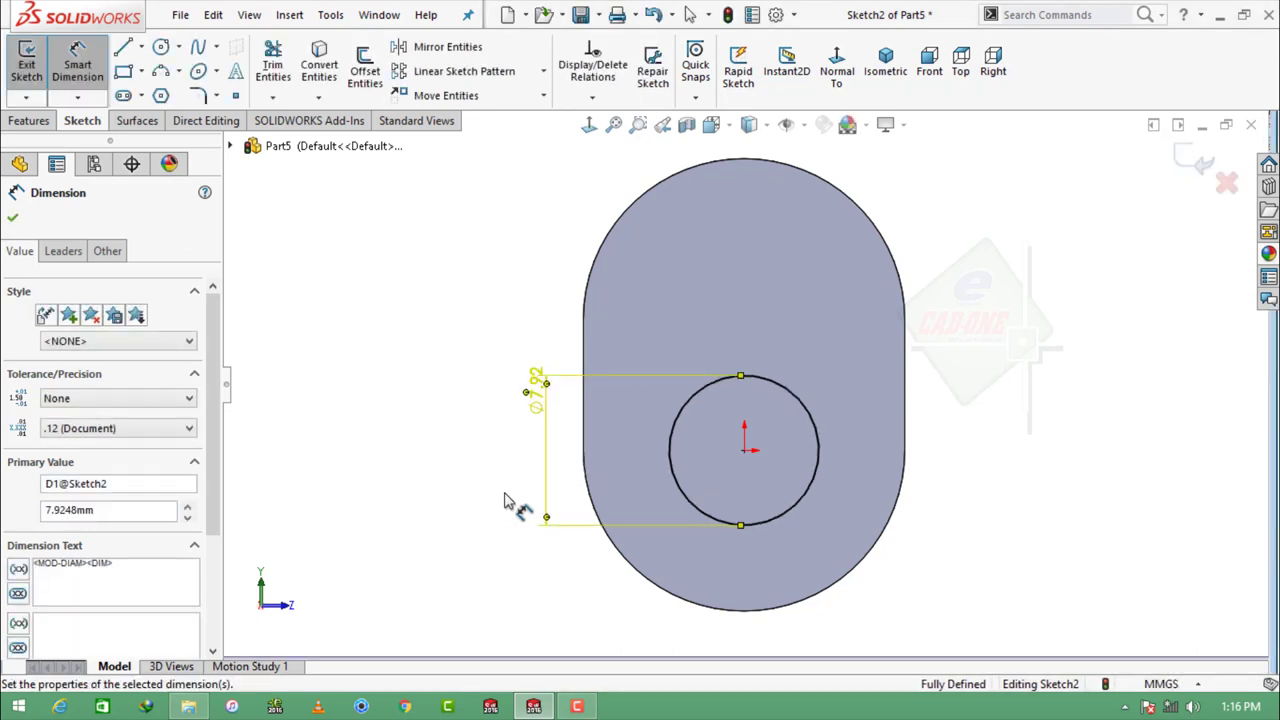
# Step: Extrude the circle 12.065 mm into a cylindrical boss
pyautogui.click(30, 120)
pyautogui.click(35, 65)
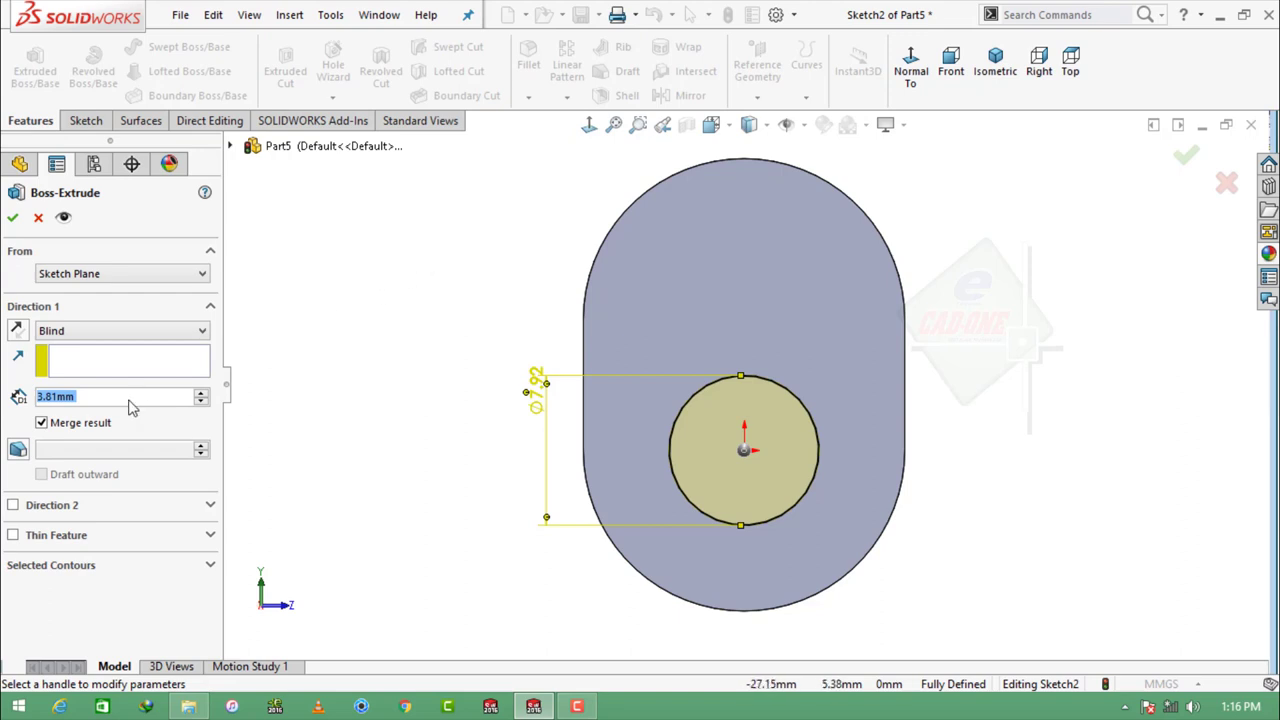
pyautogui.write('12.')
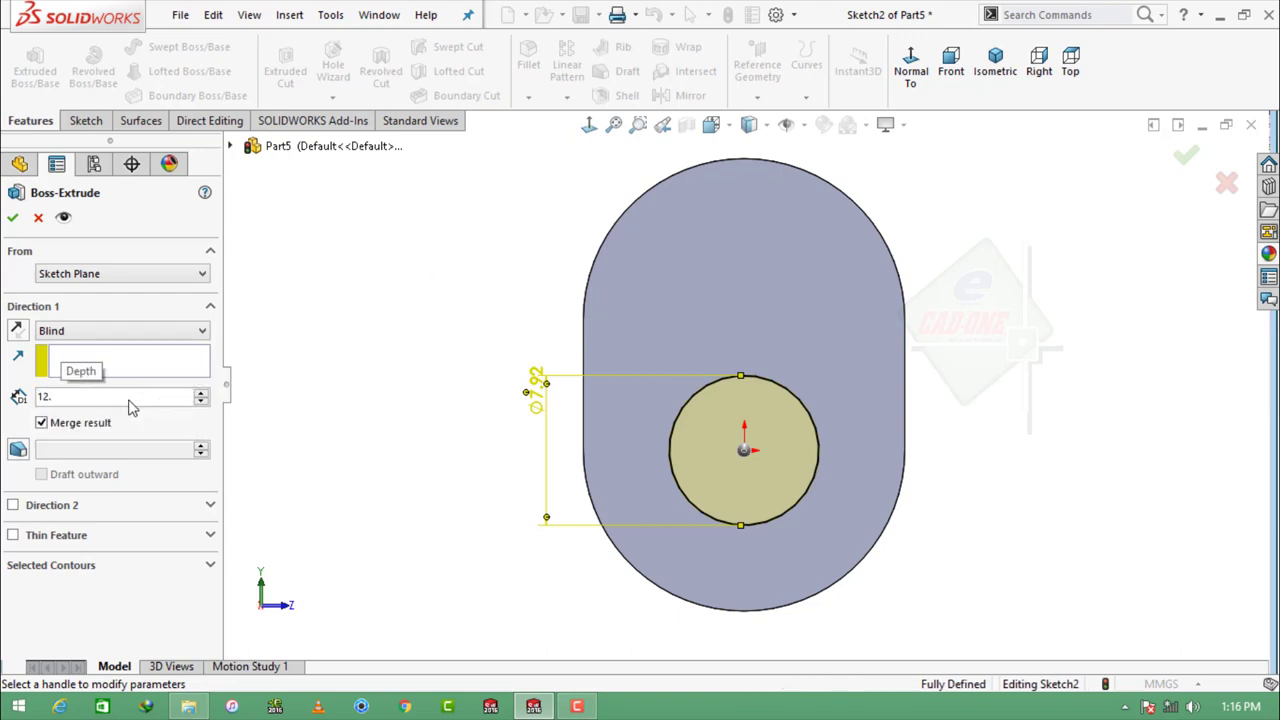
pyautogui.write('0650')
pyautogui.press('Return')
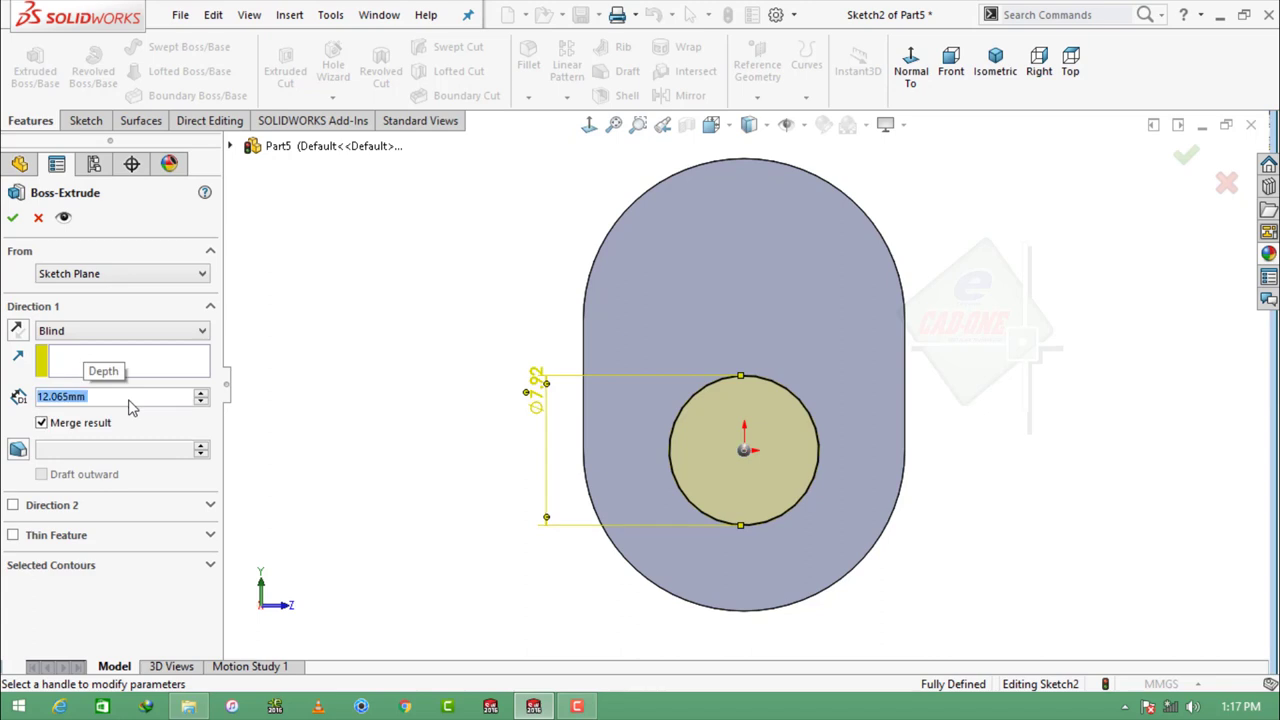
pyautogui.click(995, 60)
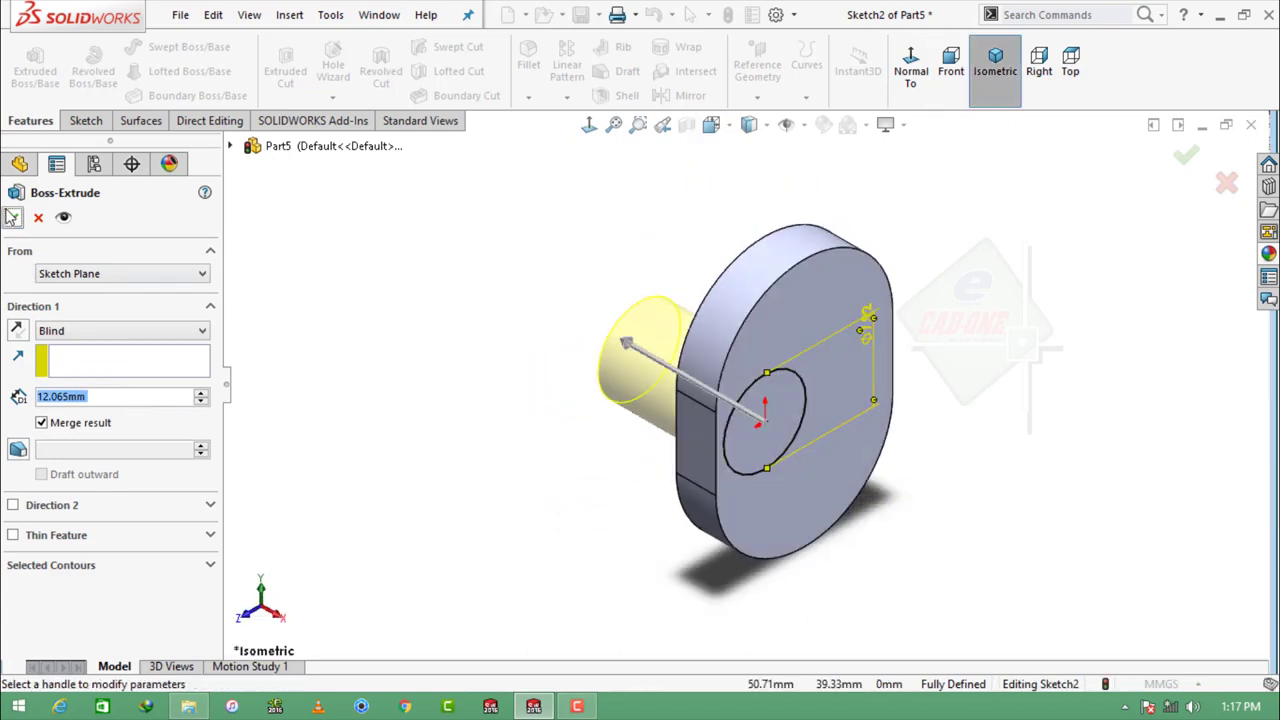
pyautogui.click(12, 217)
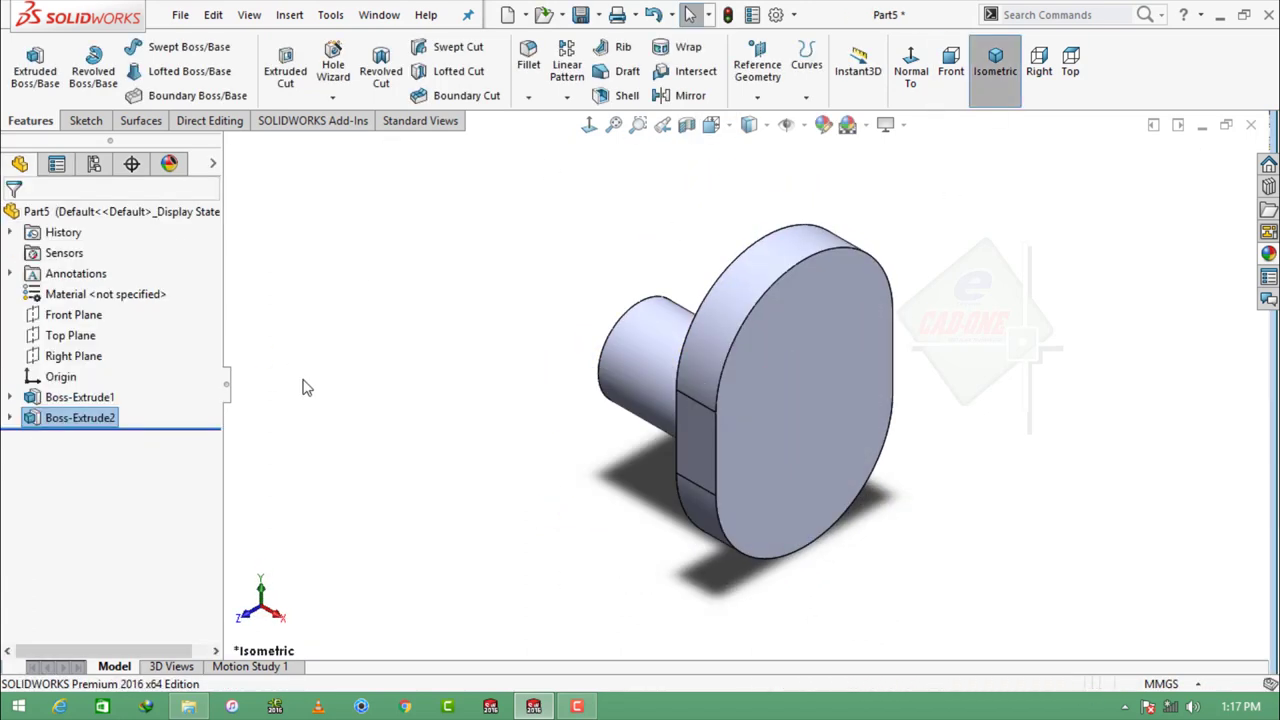
# Step: Drill a 1/8 inch ANSI hole, Blind 7.62 mm deep, at the centre of the cylinder's end face
pyautogui.moveTo(660, 470); pyautogui.dragTo(574, 451, button='middle')
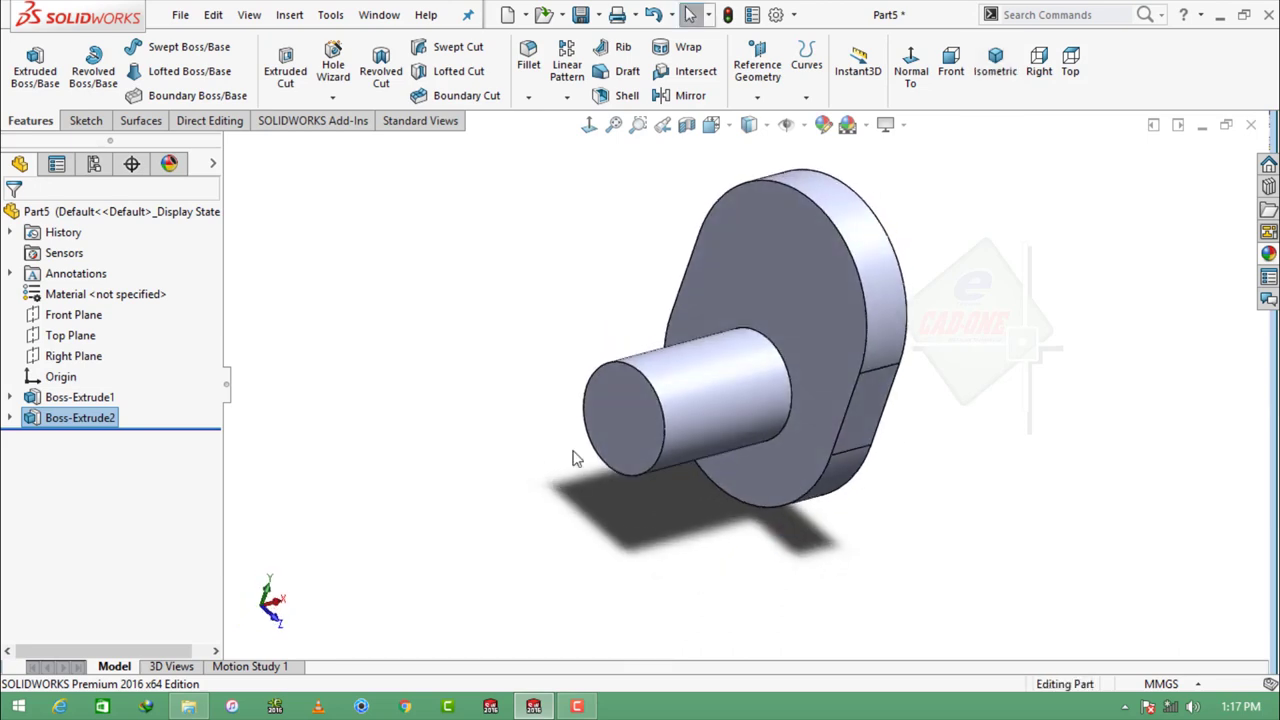
pyautogui.click(629, 396)
pyautogui.click(435, 287)
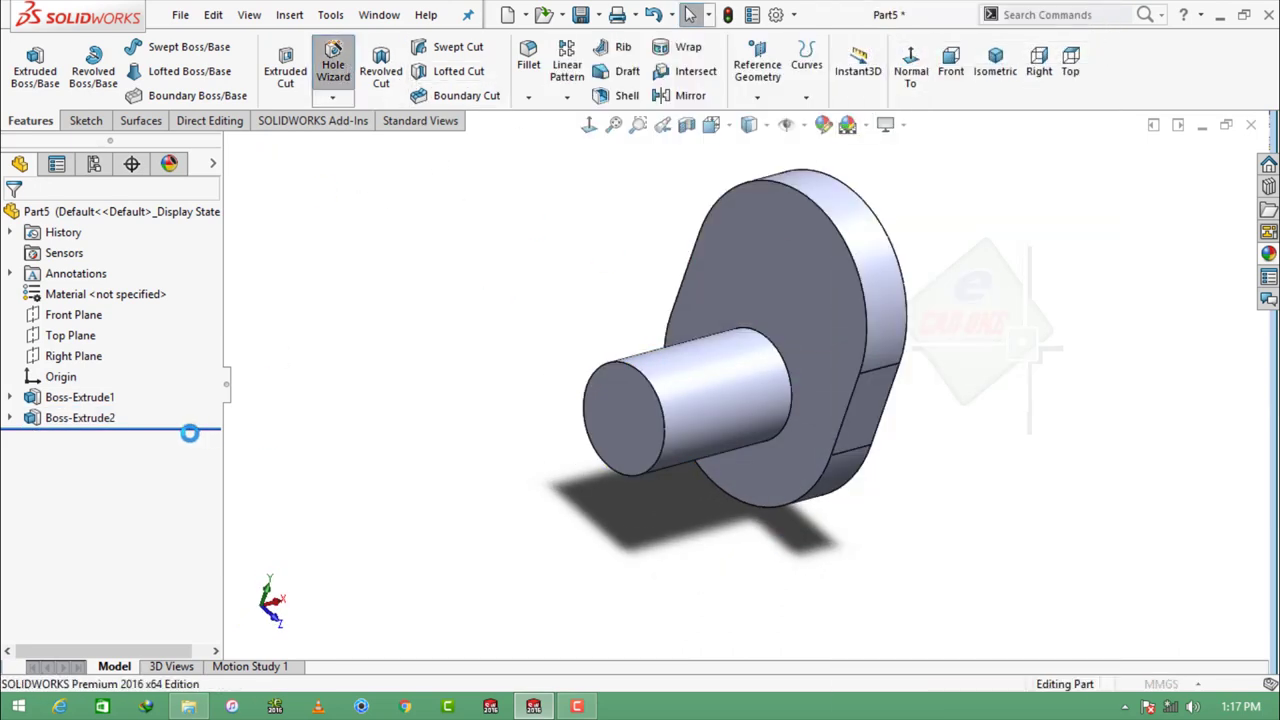
pyautogui.scroll(-3, 226, 470)
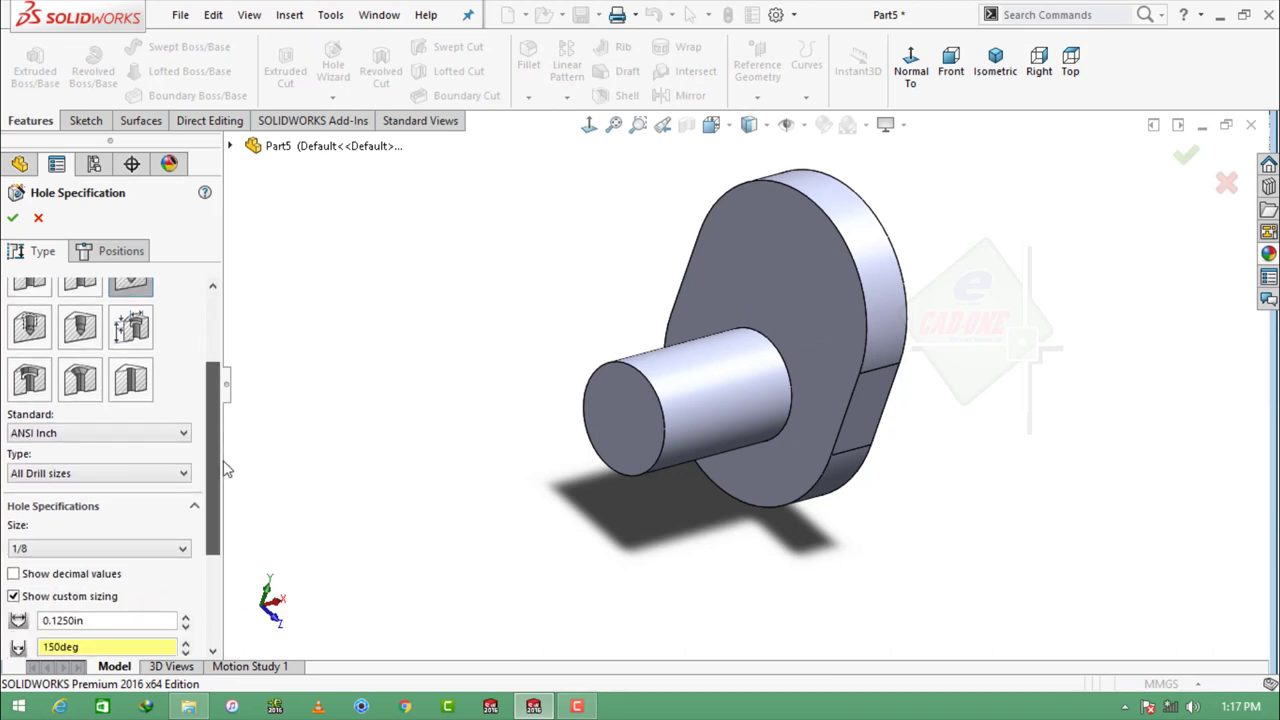
pyautogui.scroll(-2, 226, 470)
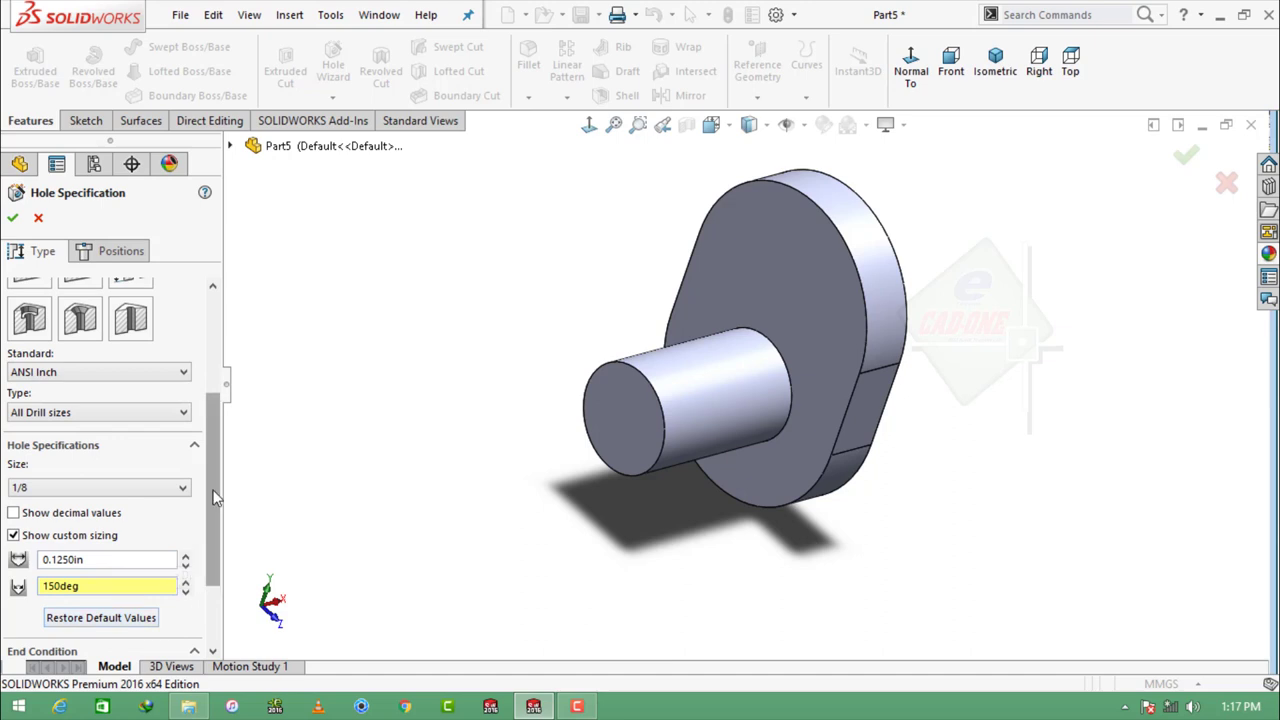
pyautogui.click(211, 595)
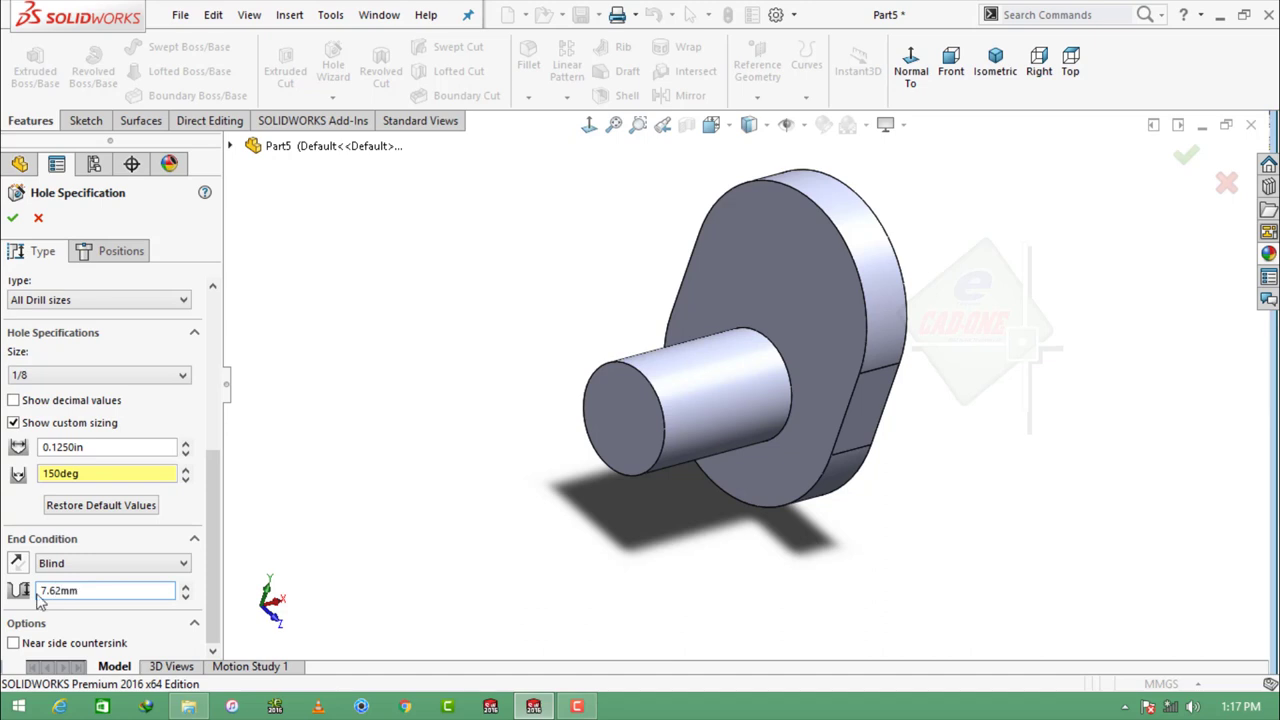
pyautogui.click(102, 257)
pyautogui.click(131, 413)
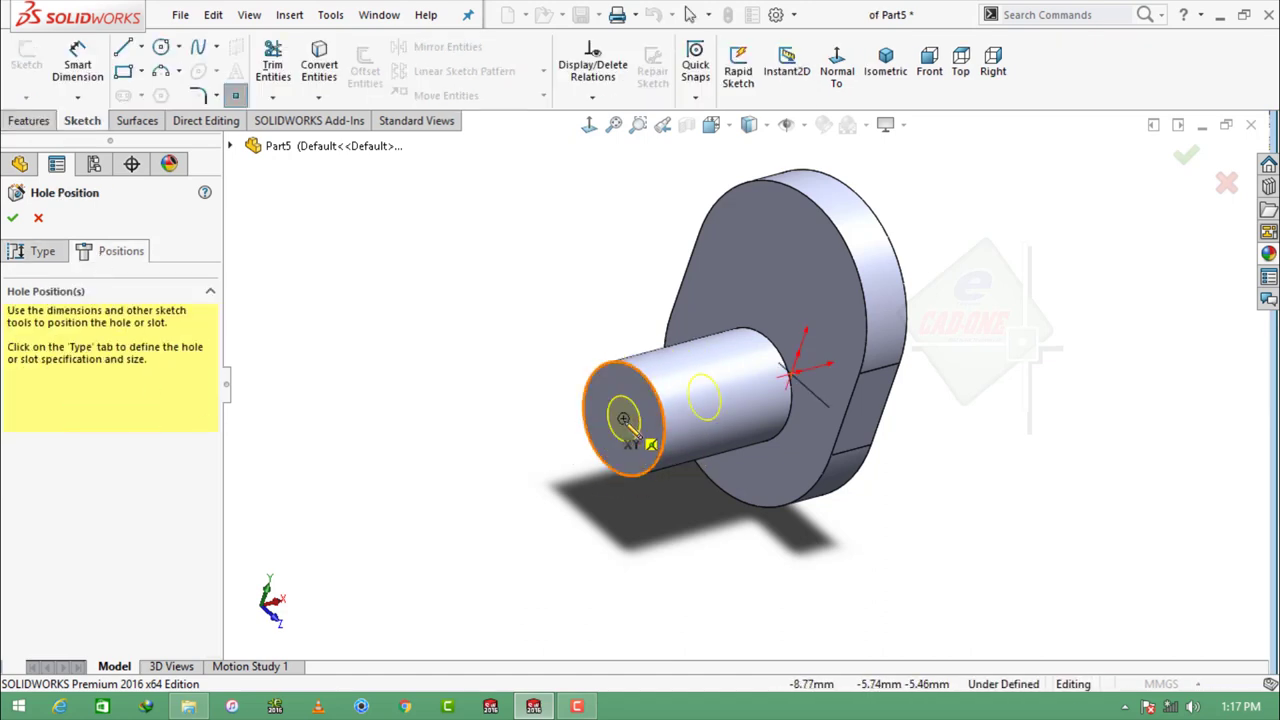
pyautogui.click(624, 420)
pyautogui.press('Return')
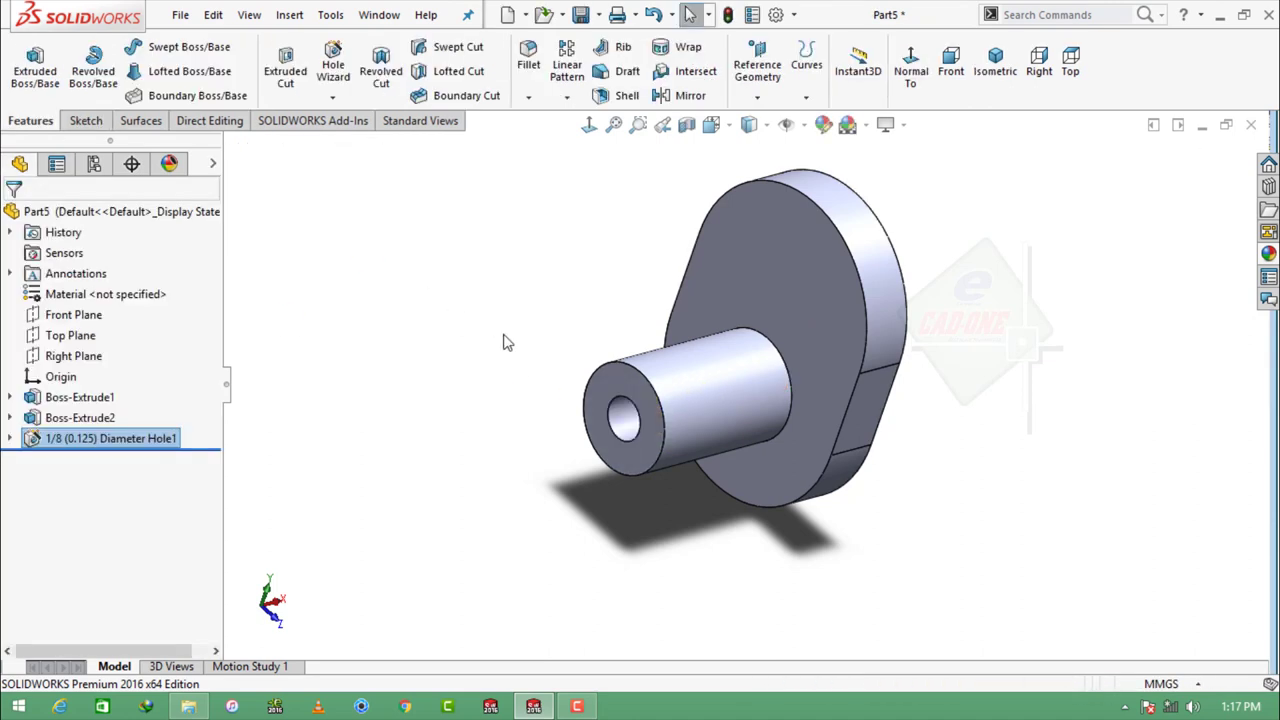
# Step: Sketch a Ø3.81 mm circle at the origin on the shaft's end face
pyautogui.click(646, 395)
pyautogui.click(697, 343)
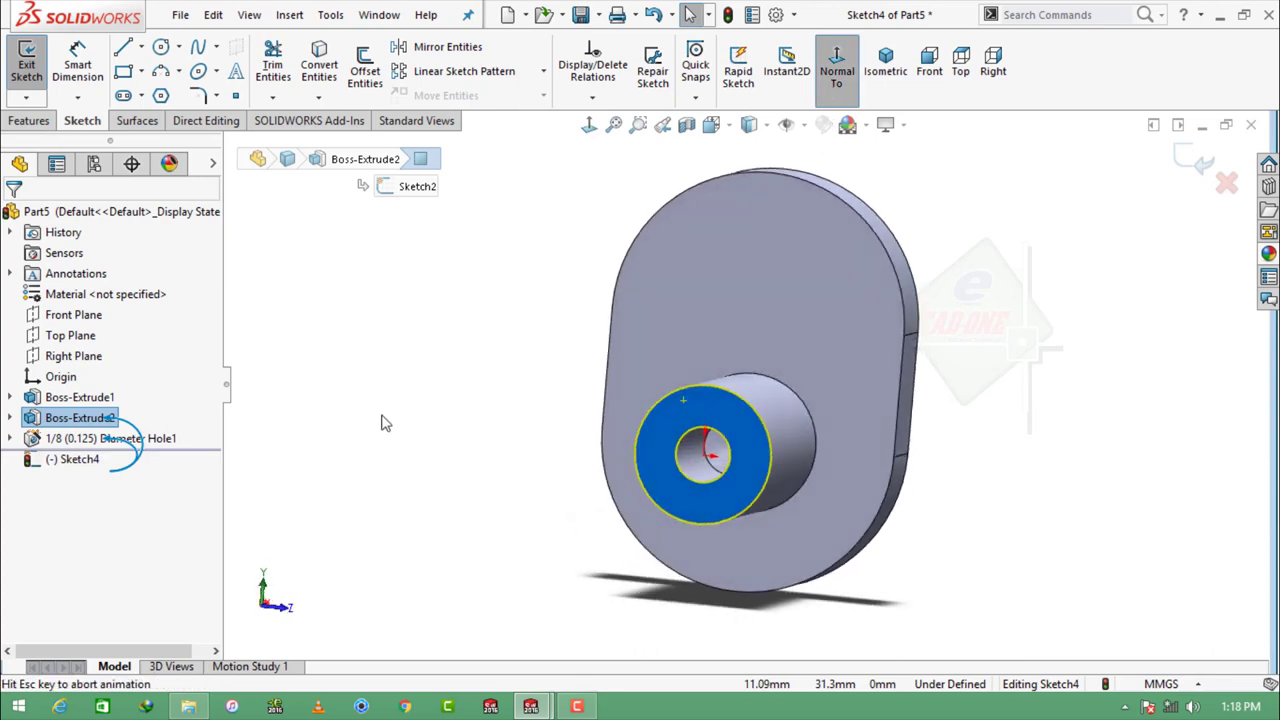
pyautogui.click(160, 47)
pyautogui.click(744, 450)
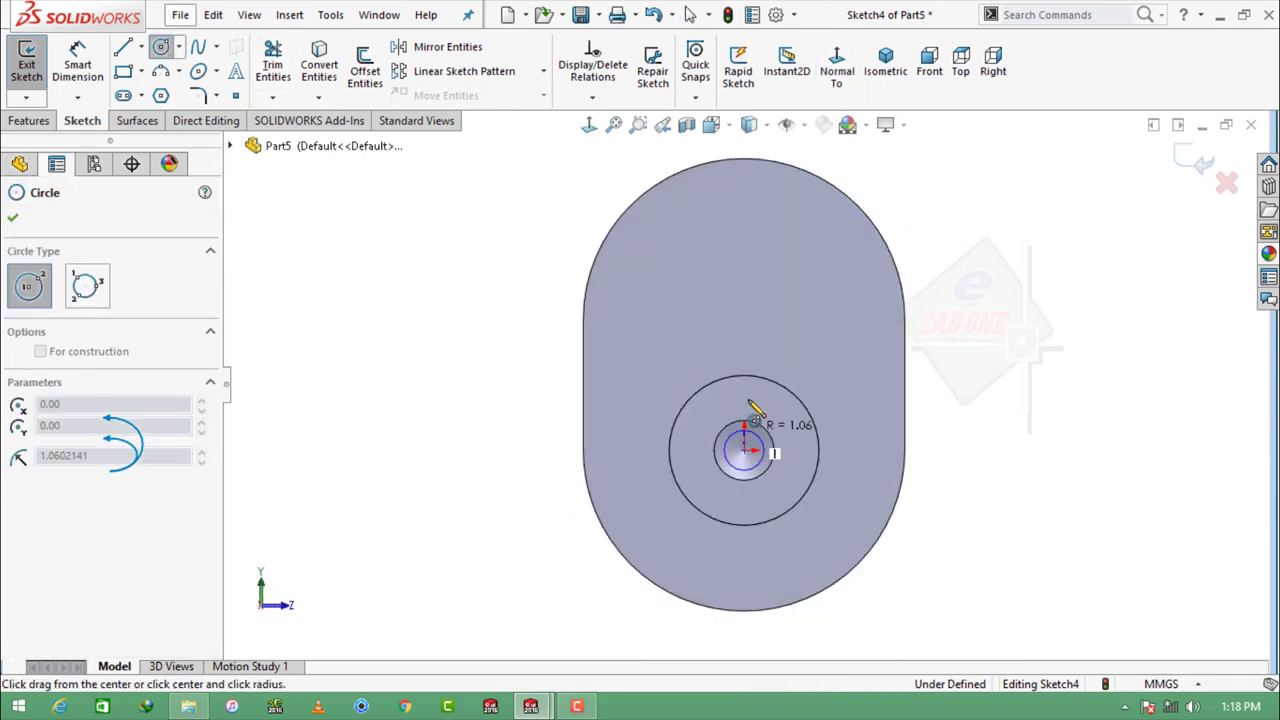
pyautogui.click(777, 412)
pyautogui.click(77, 63)
pyautogui.click(796, 450)
pyautogui.click(428, 500)
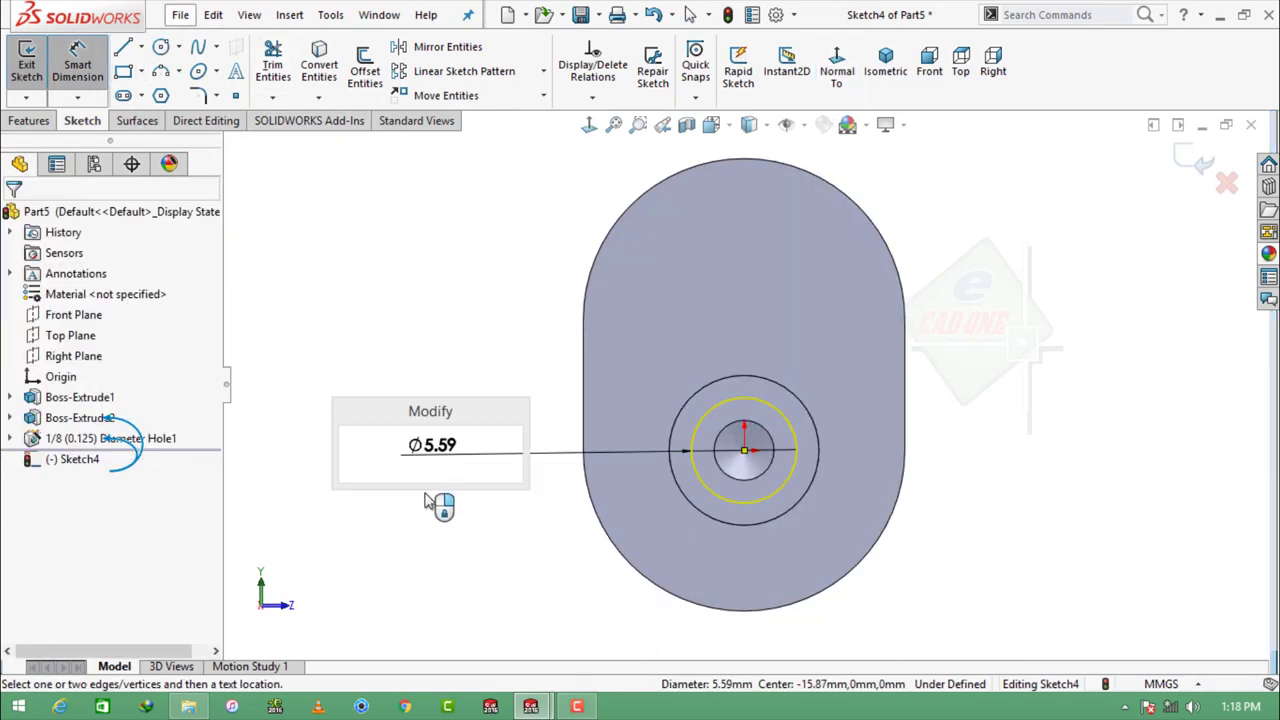
pyautogui.write('3.81')
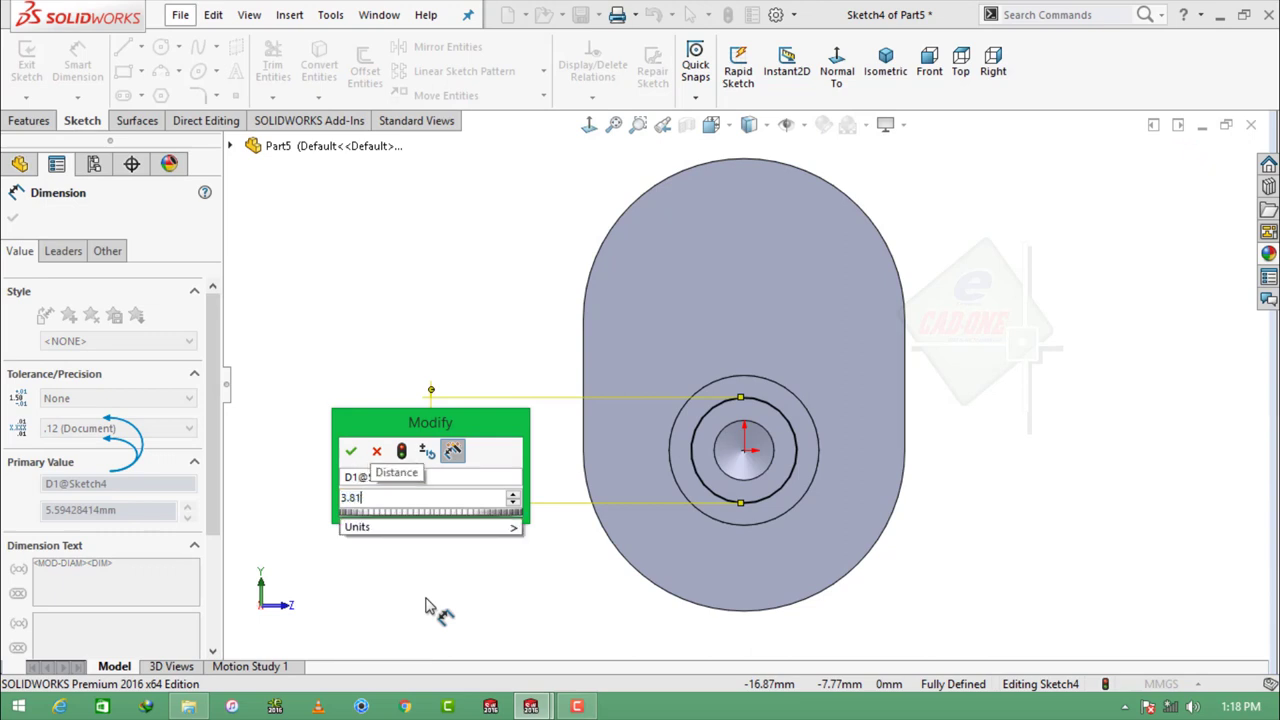
pyautogui.press('Return')
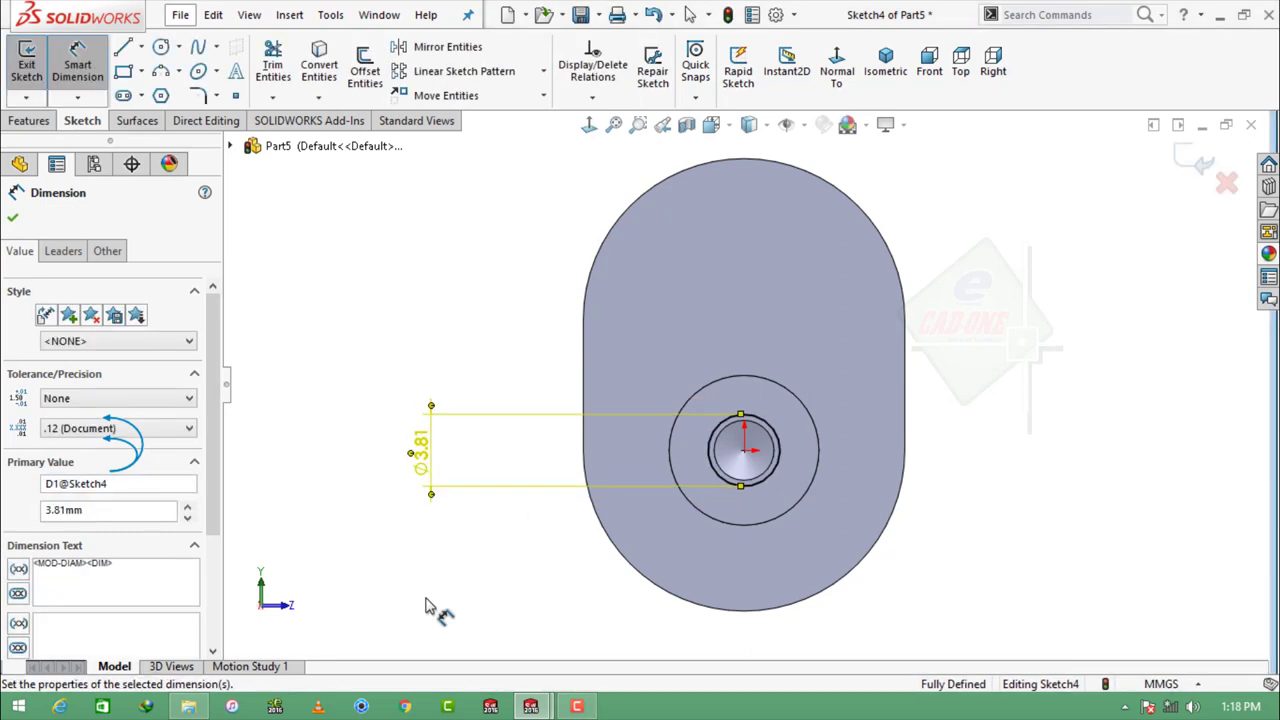
# Step: Extrude-cut the circle Through All to bore the shaft
pyautogui.click(28, 120)
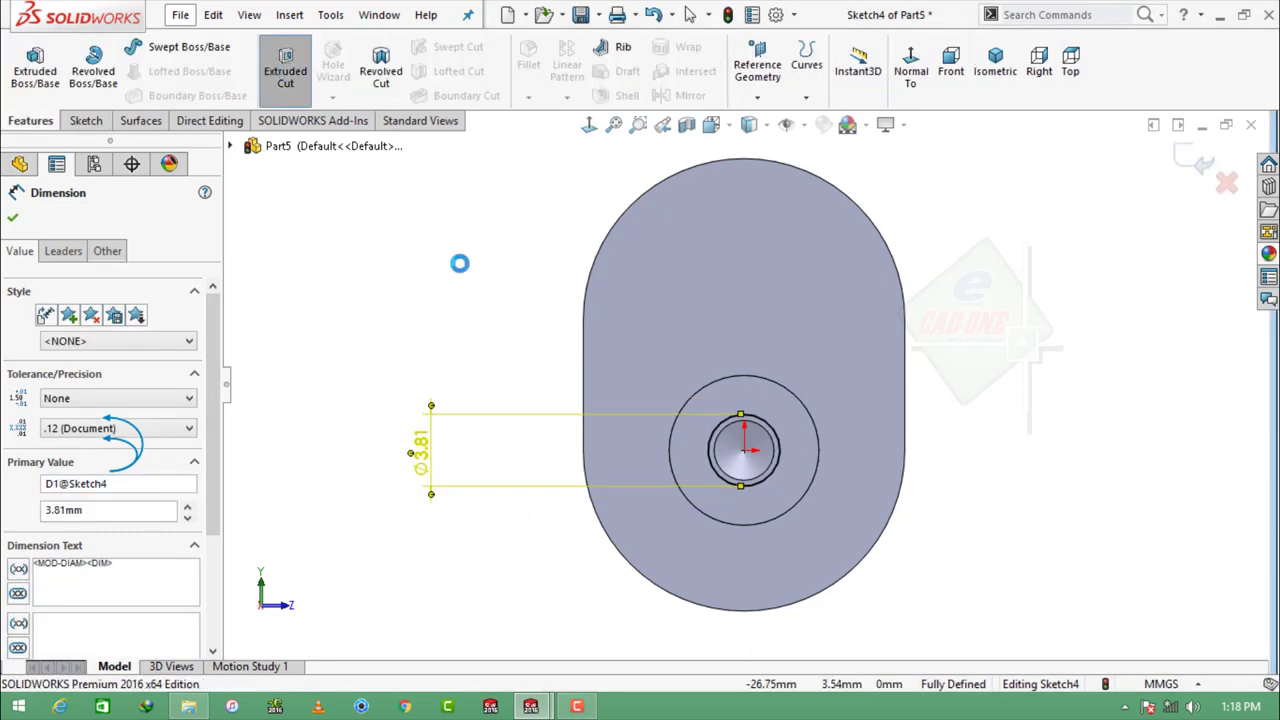
pyautogui.click(285, 70)
pyautogui.click(90, 331)
pyautogui.click(86, 360)
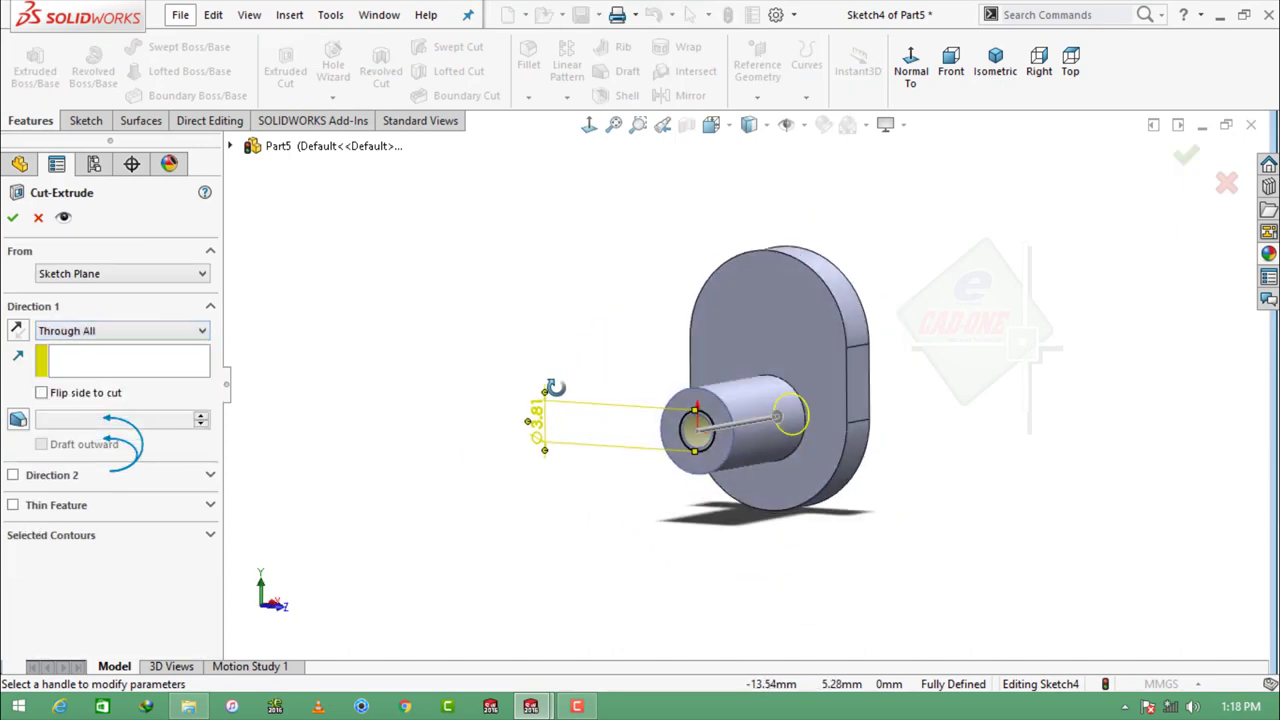
pyautogui.click(13, 217)
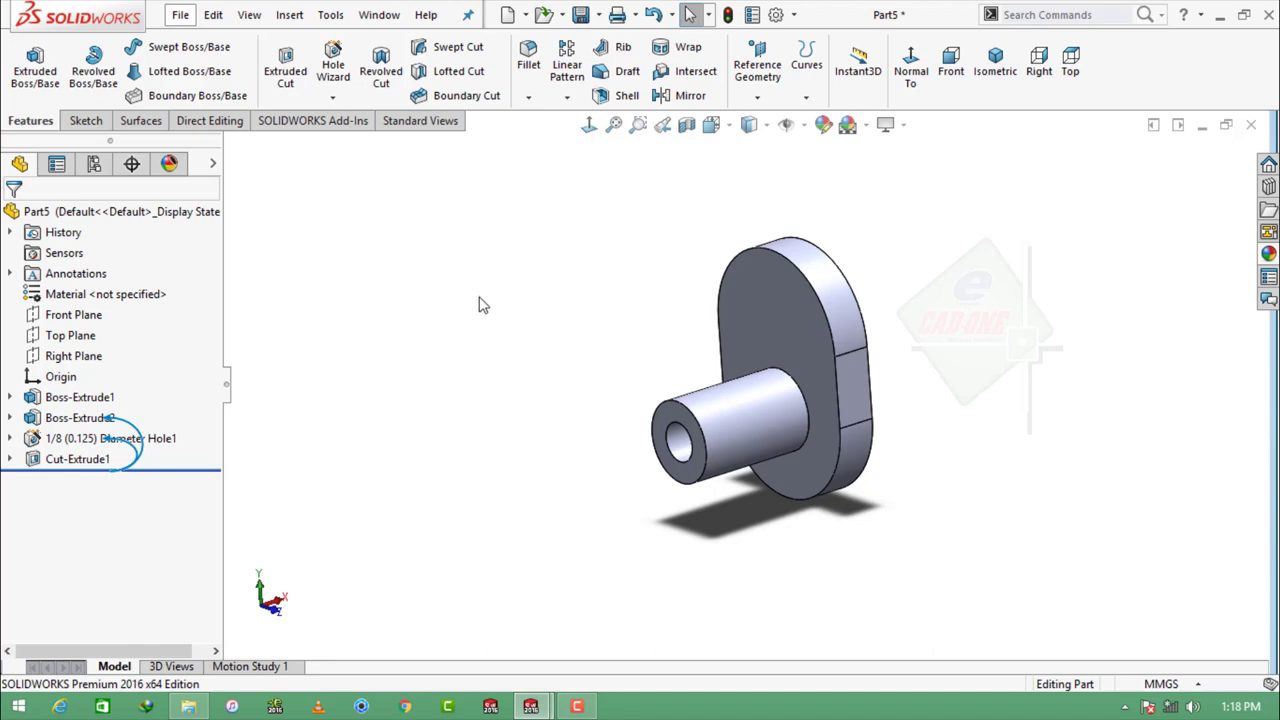
# Step: Fillet the boss-to-flange edge with a 0.3810 mm radius
pyautogui.click(528, 58)
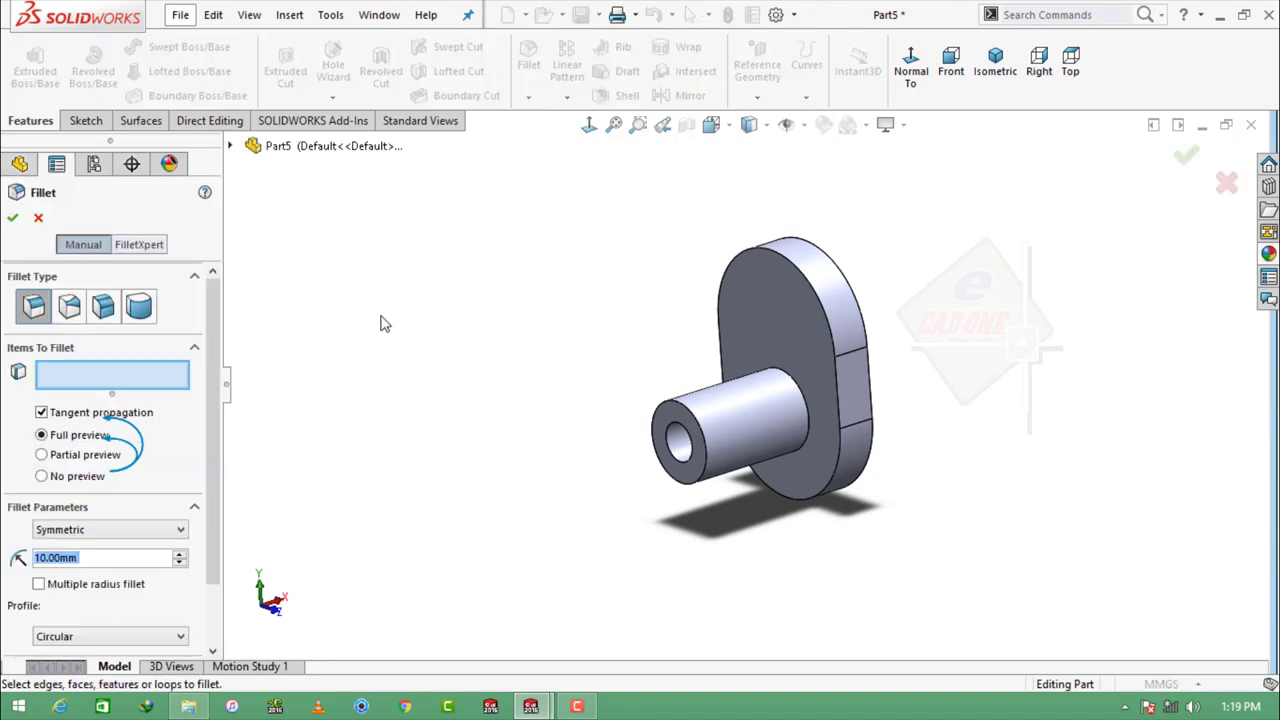
pyautogui.write('0')
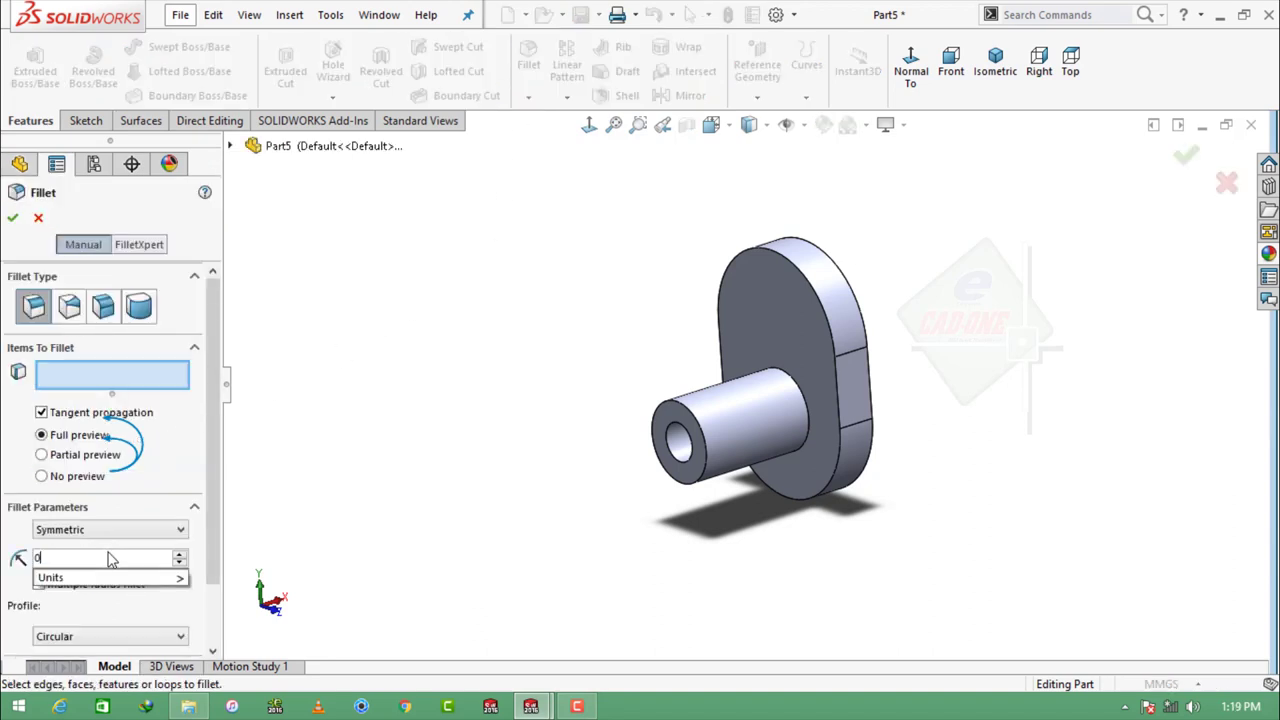
pyautogui.write('.3810')
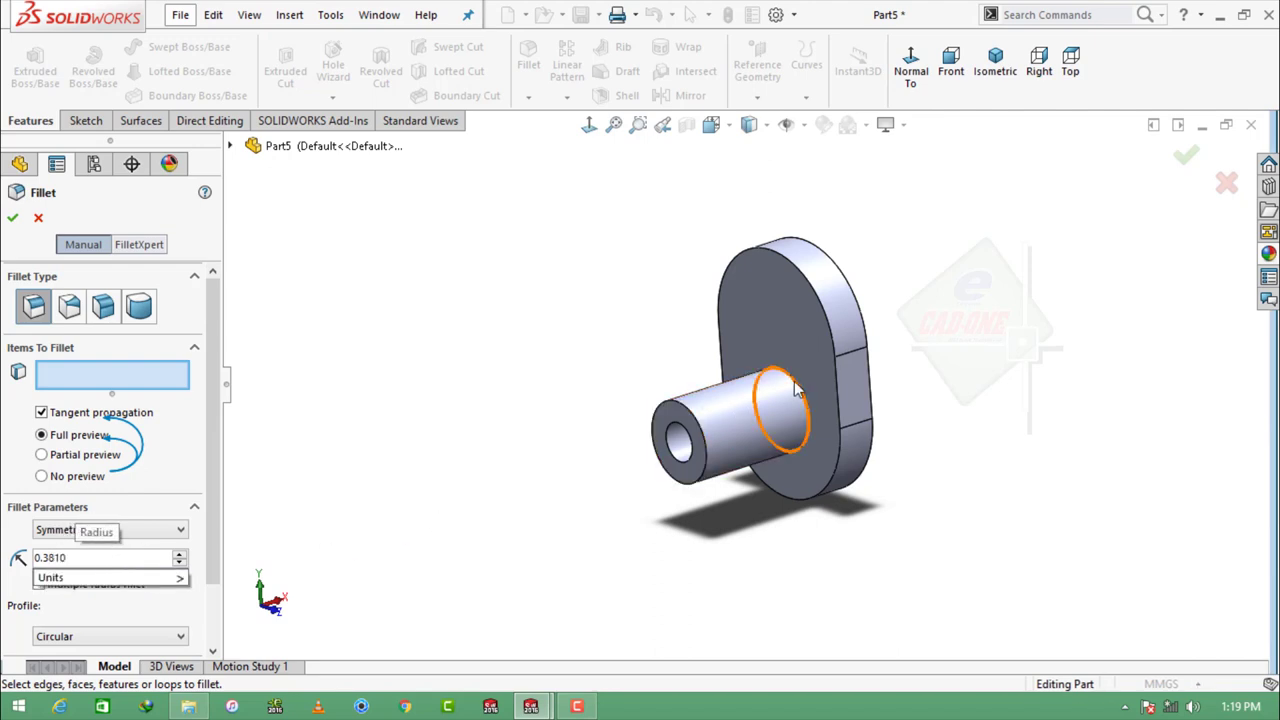
pyautogui.click(755, 415)
pyautogui.moveTo(755, 415); pyautogui.dragTo(660, 420, button='middle')
pyautogui.click(12, 220)
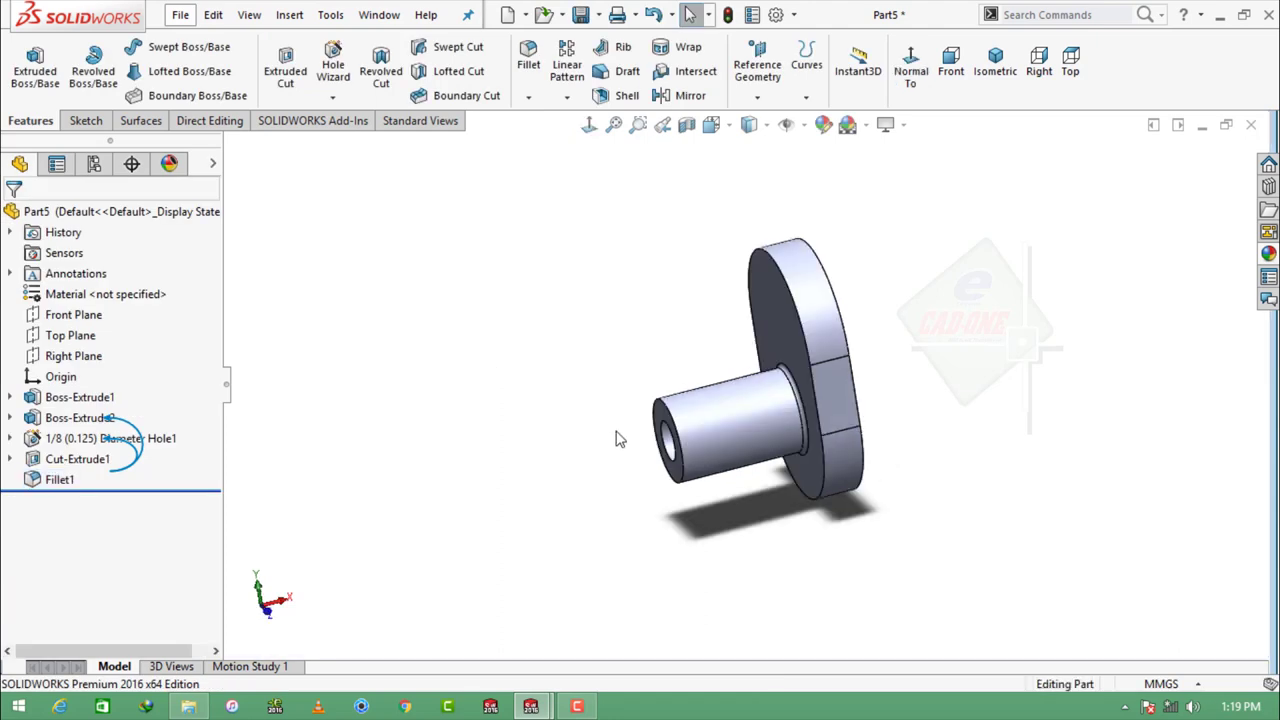
pyautogui.moveTo(777, 451); pyautogui.dragTo(810, 378, button='middle')
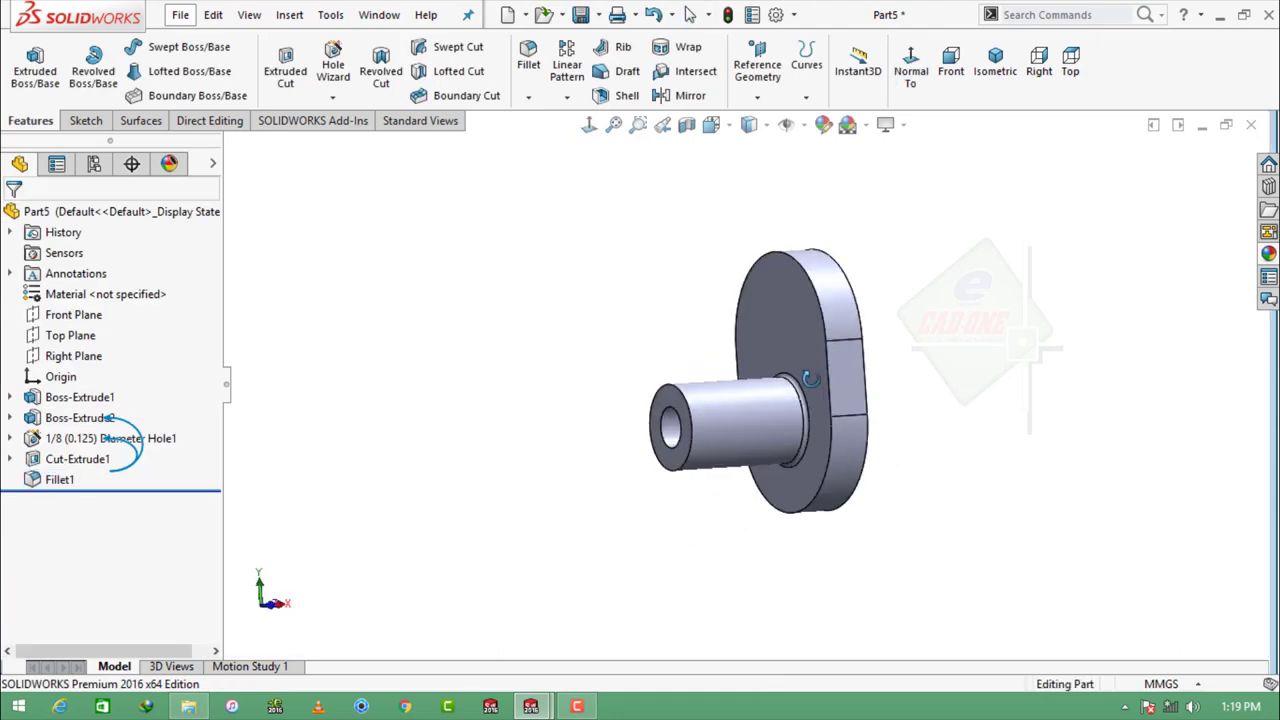
pyautogui.click(815, 300)
# Step: Sketch on the flange face, viewed Normal To, with a horizontal centerline edge to edge
pyautogui.click(895, 250)
pyautogui.click(837, 70)
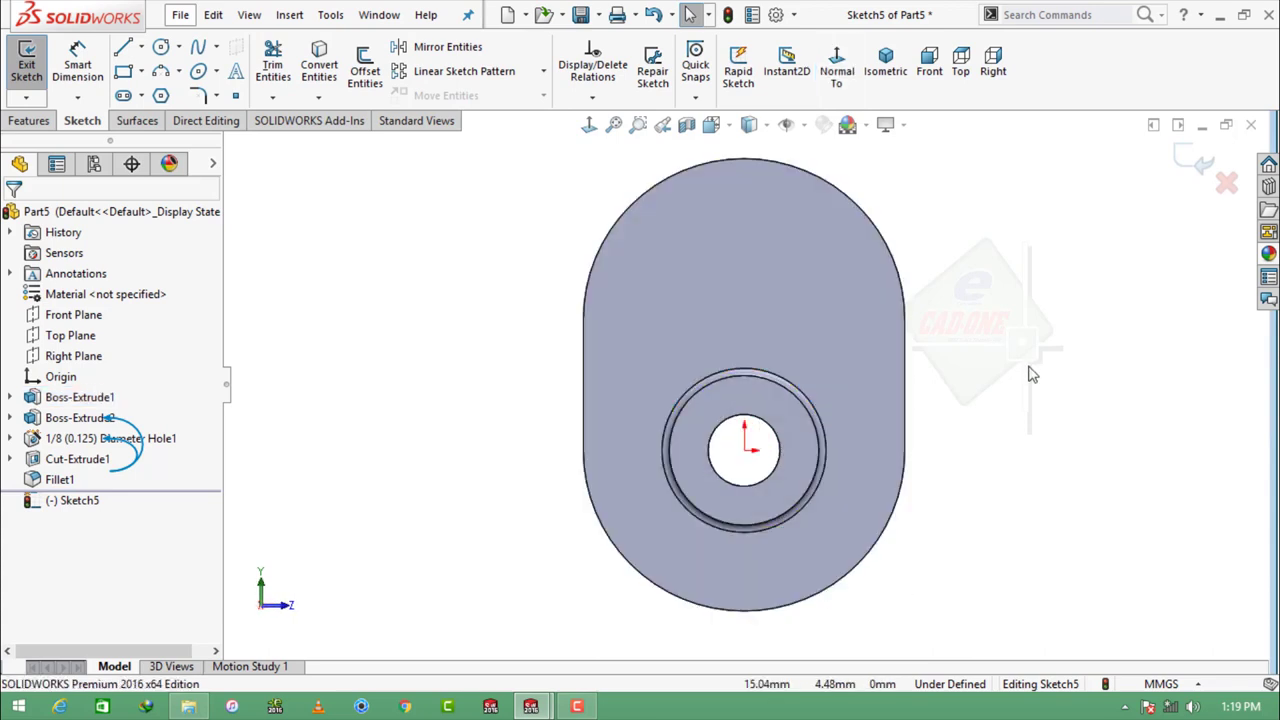
pyautogui.click(141, 47)
pyautogui.click(157, 91)
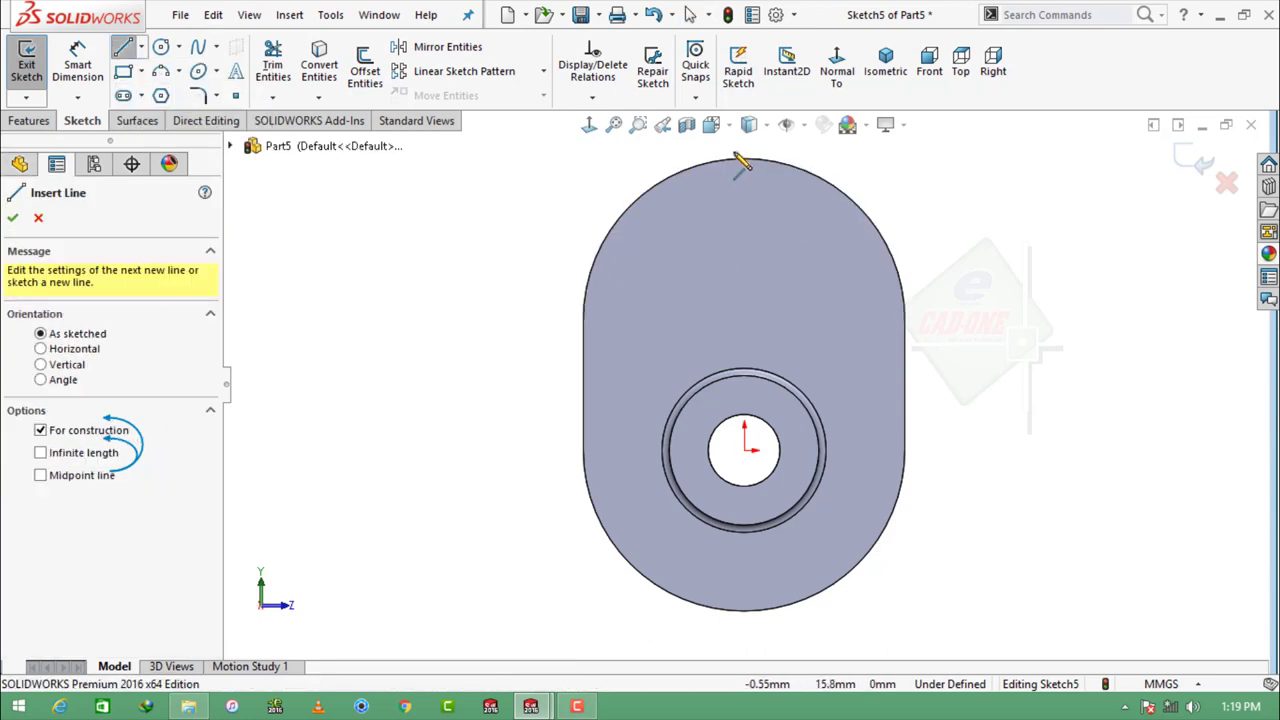
pyautogui.click(583, 384)
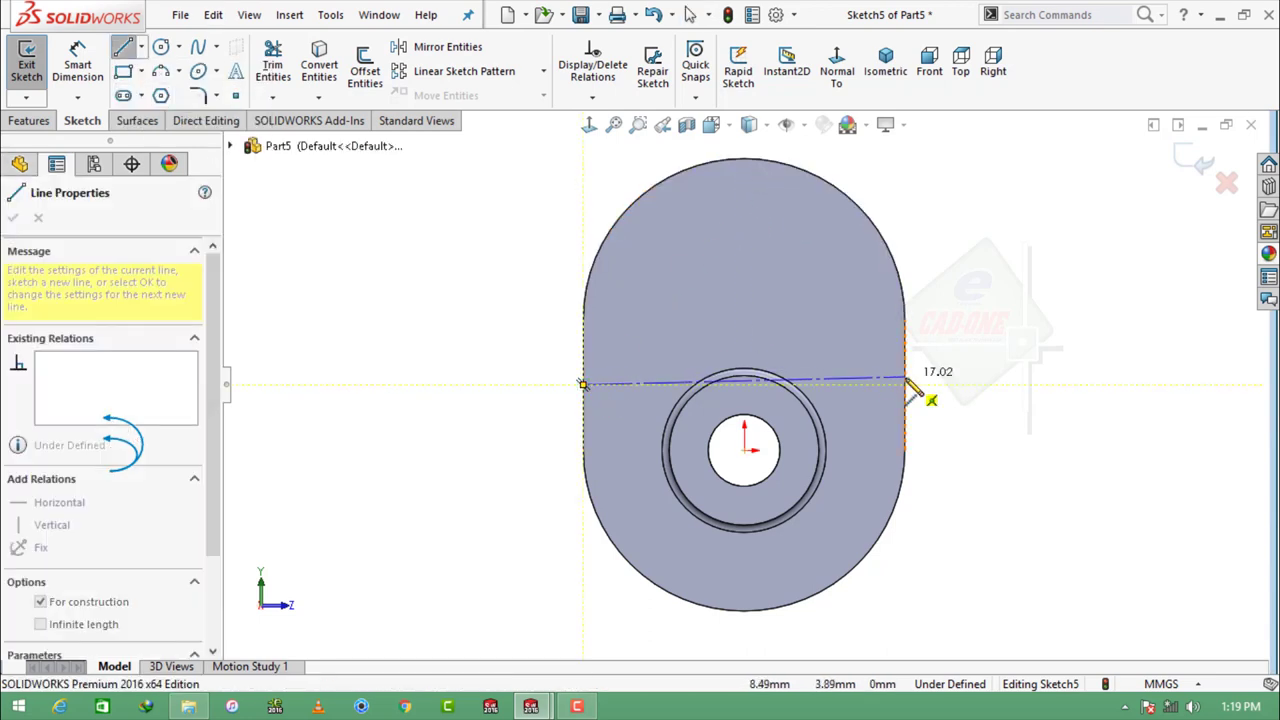
pyautogui.click(904, 384)
pyautogui.press('Escape')
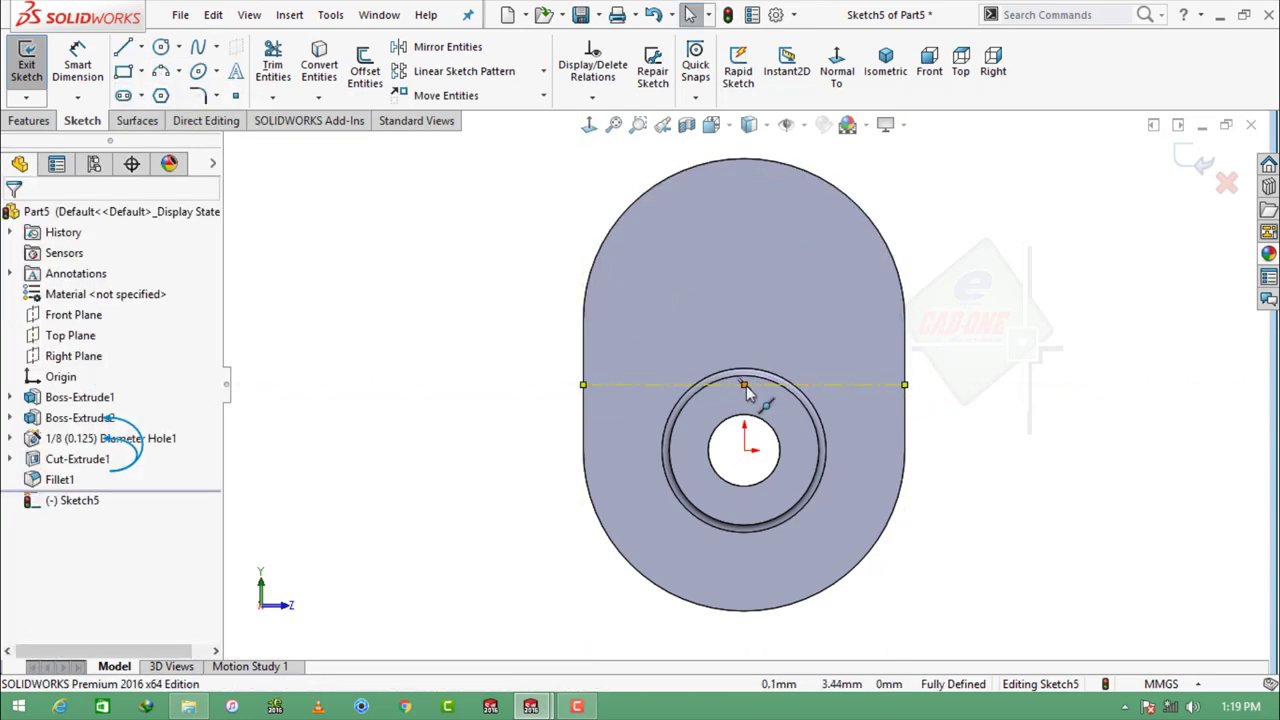
# Step: Add a vertical construction line from the centerline midpoint to the top edge
pyautogui.press('l')
pyautogui.click(744, 384)
pyautogui.click(744, 160)
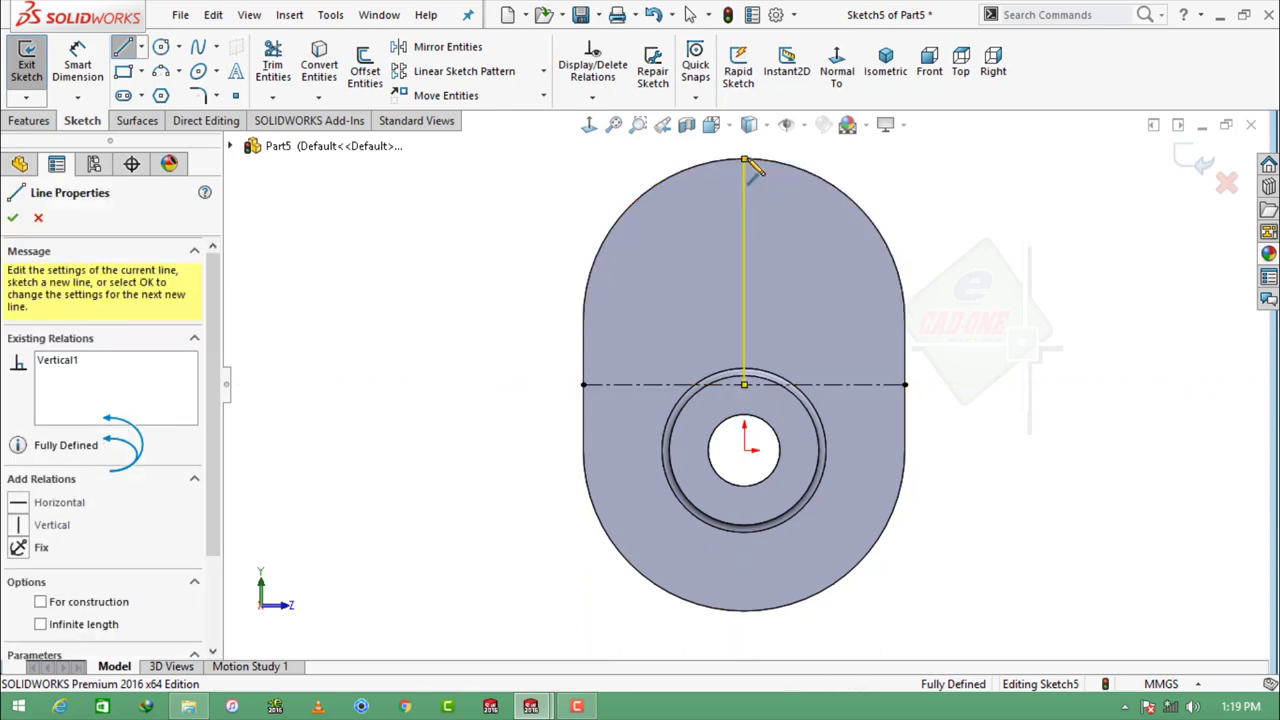
pyautogui.press('Escape')
pyautogui.click(747, 216)
pyautogui.click(829, 140)
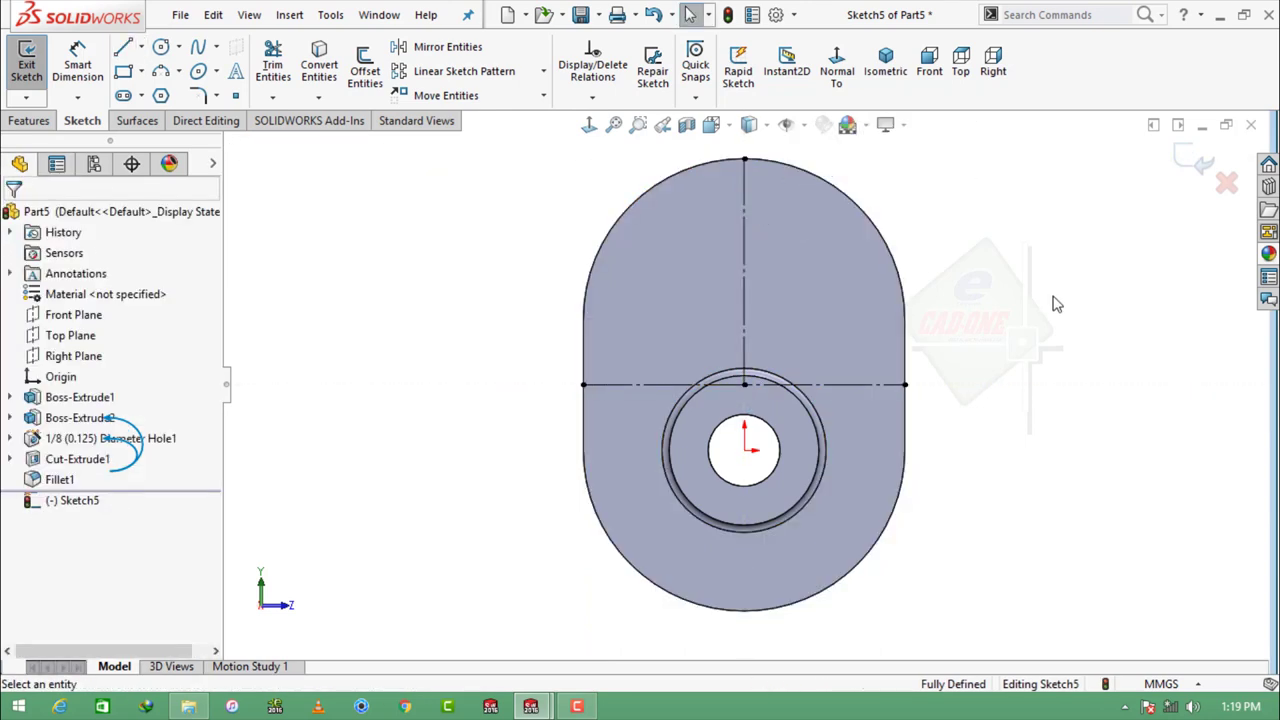
pyautogui.click(160, 47)
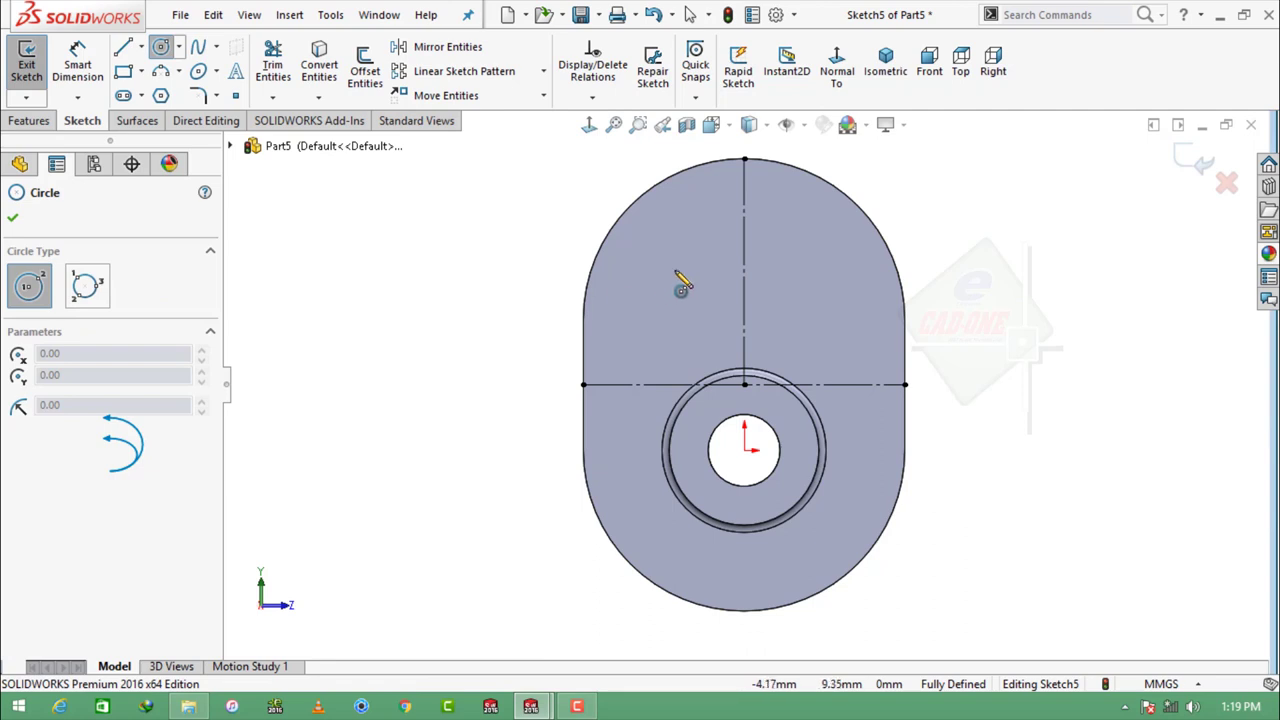
# Step: Draw a circle on the vertical line and dimension its diameter 2.1844
pyautogui.click(744, 211)
pyautogui.click(761, 228)
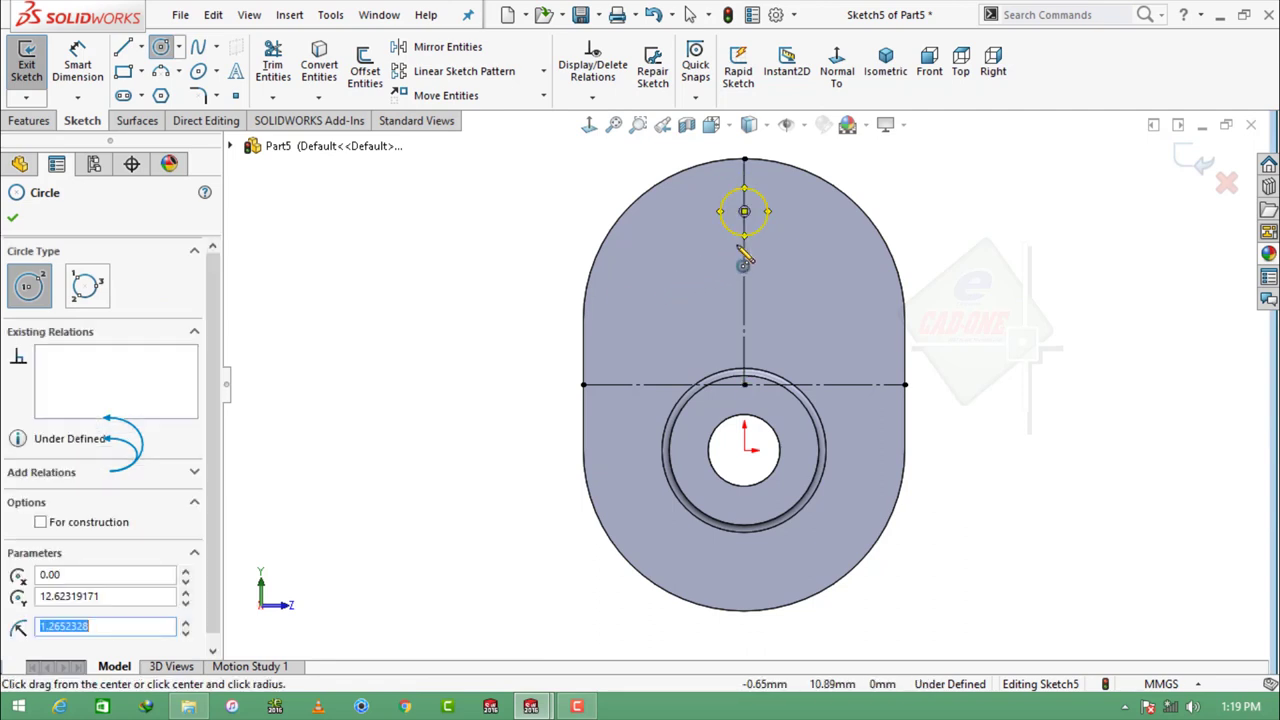
pyautogui.press('Escape')
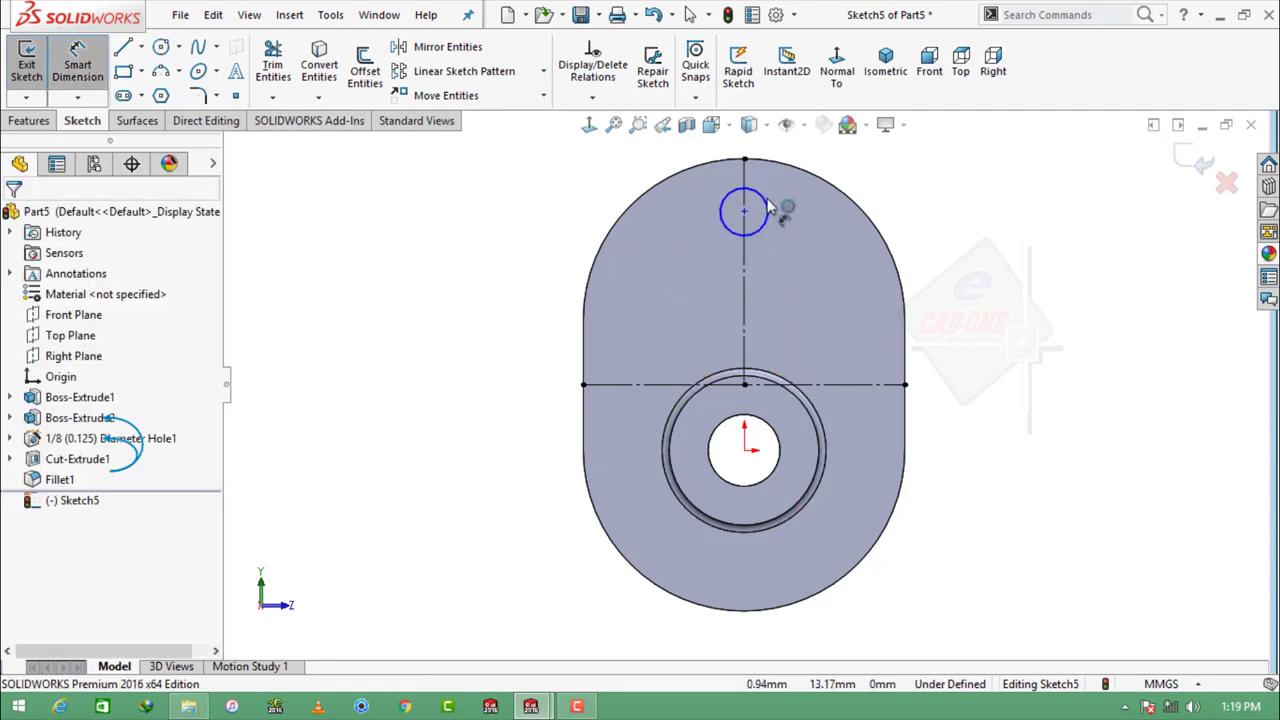
pyautogui.click(768, 207)
pyautogui.click(910, 165)
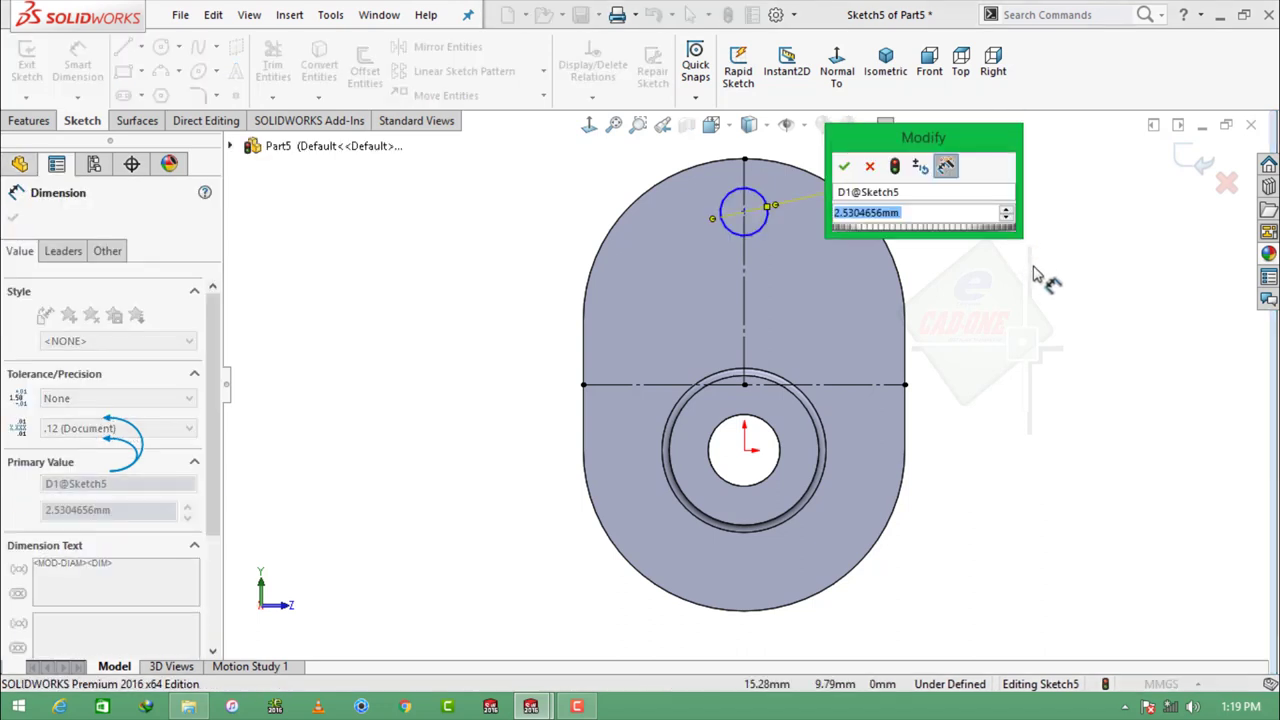
pyautogui.write('2.1844')
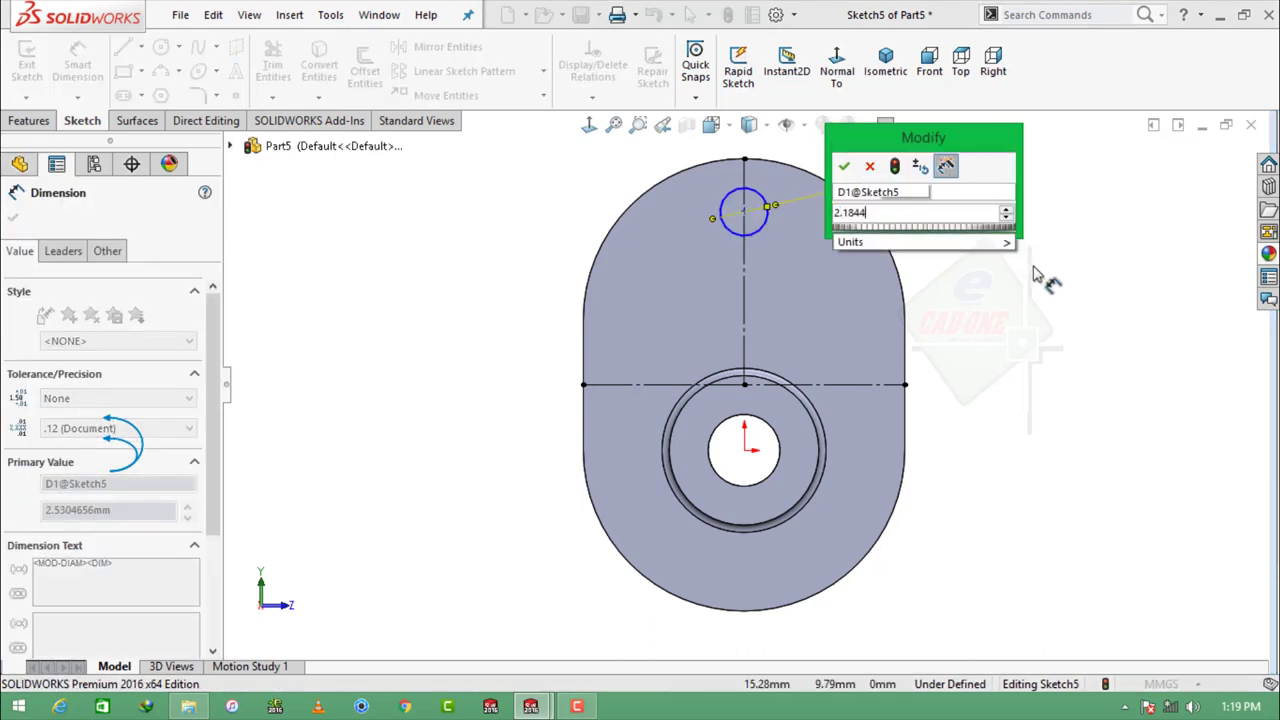
pyautogui.press('Return')
pyautogui.press('Escape')
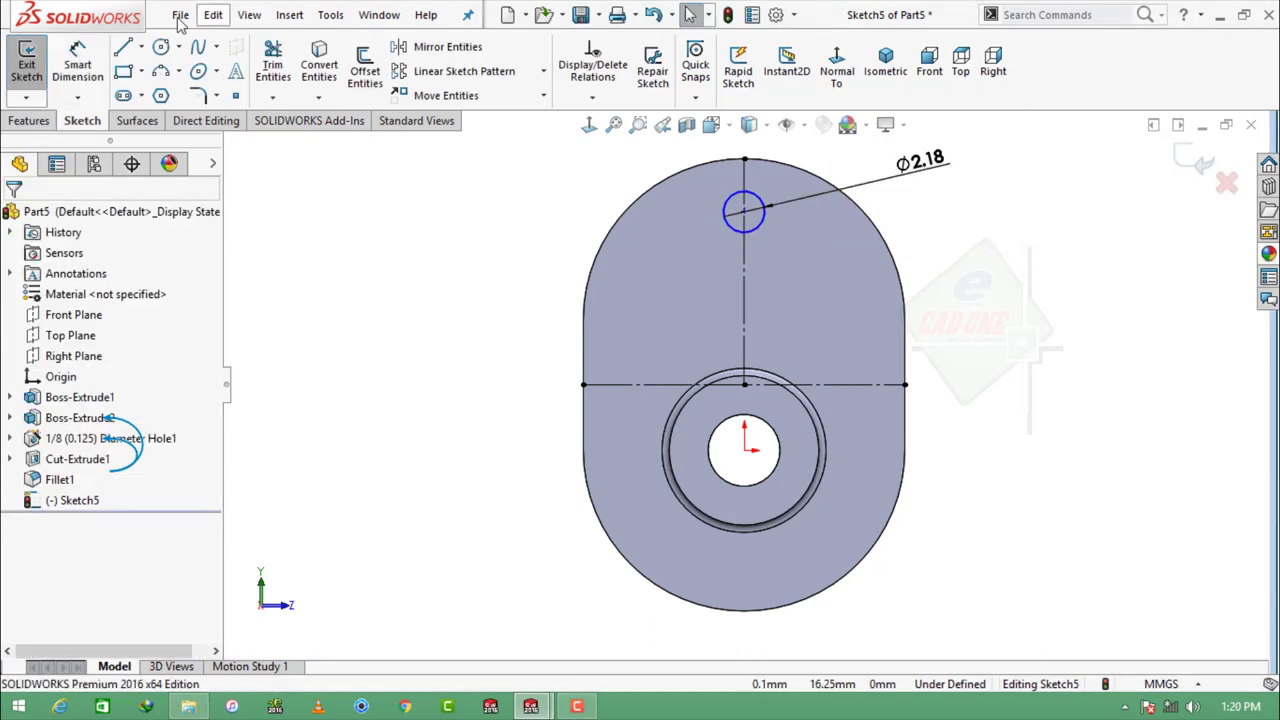
# Step: Add a second circle lower right and make it Equal to the first
pyautogui.click(160, 46)
pyautogui.click(851, 322)
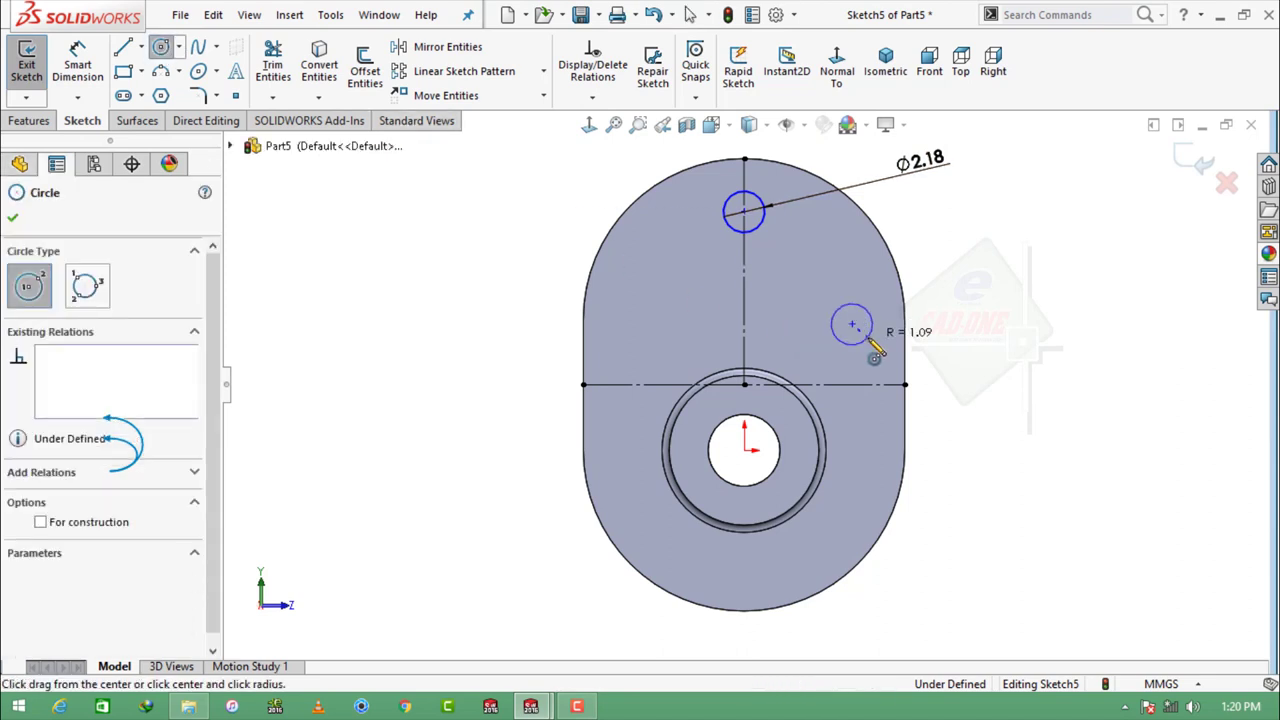
pyautogui.press('Escape')
pyautogui.keyDown('ctrl'); pyautogui.click(849, 320); pyautogui.keyUp('ctrl')
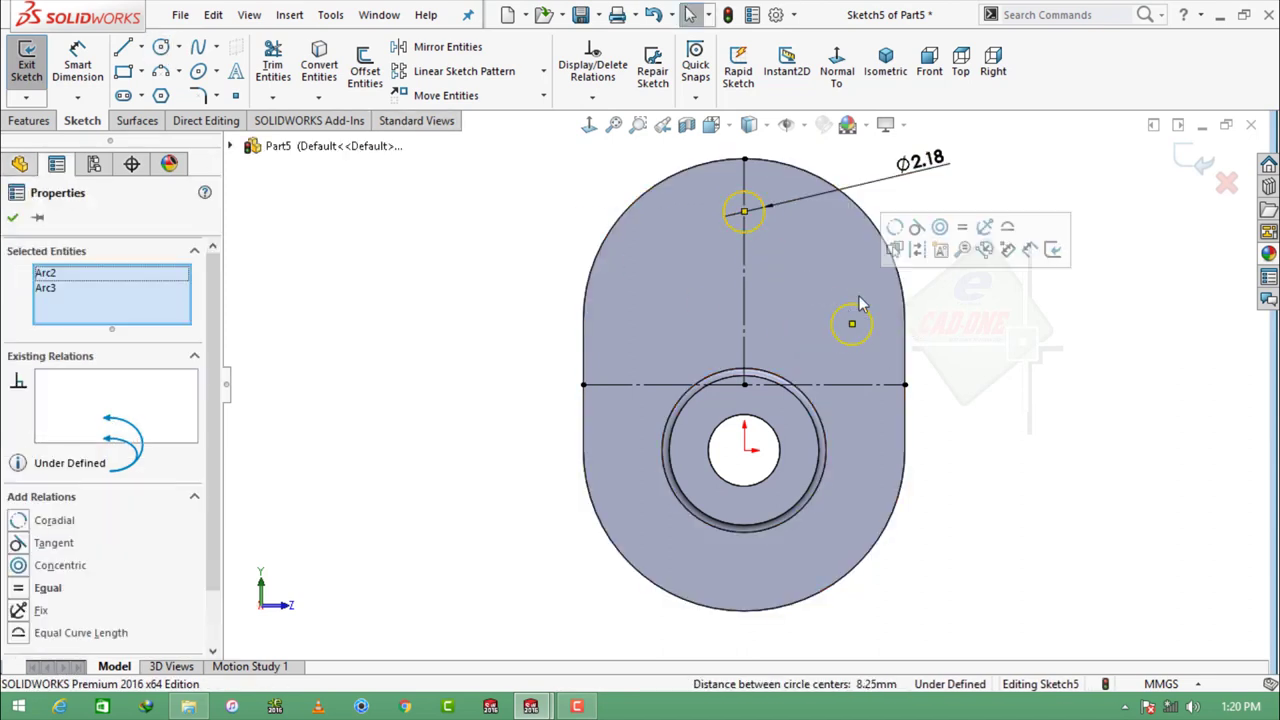
pyautogui.click(986, 251)
pyautogui.click(982, 343)
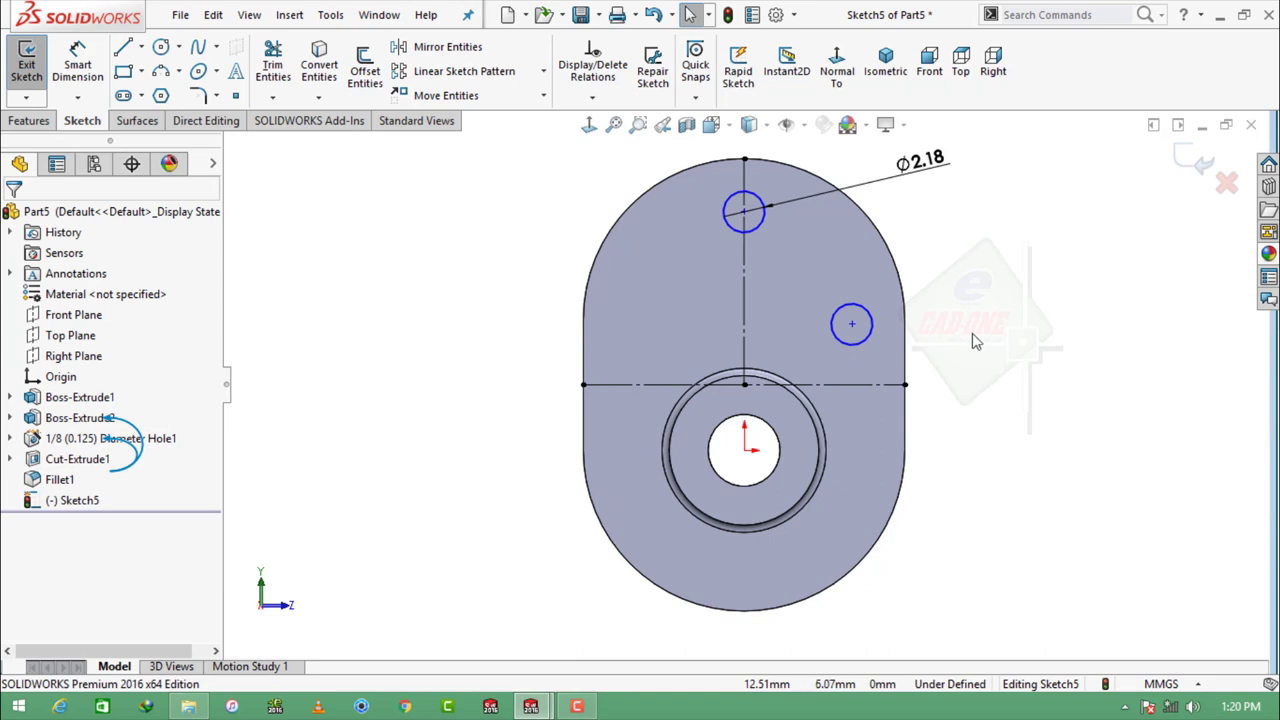
# Step: Dimension the circle centres 6.35 apart vertically and 6.35 horizontally
pyautogui.click(78, 62)
pyautogui.click(744, 211)
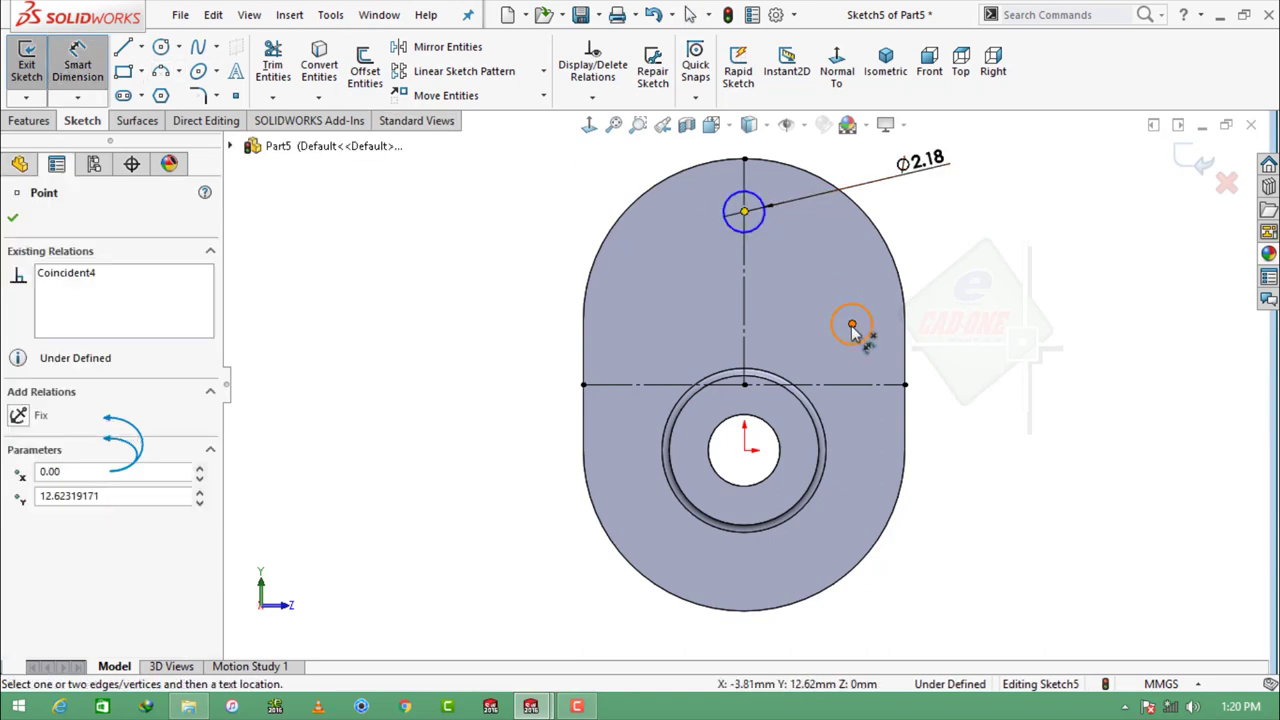
pyautogui.click(852, 326)
pyautogui.click(958, 278)
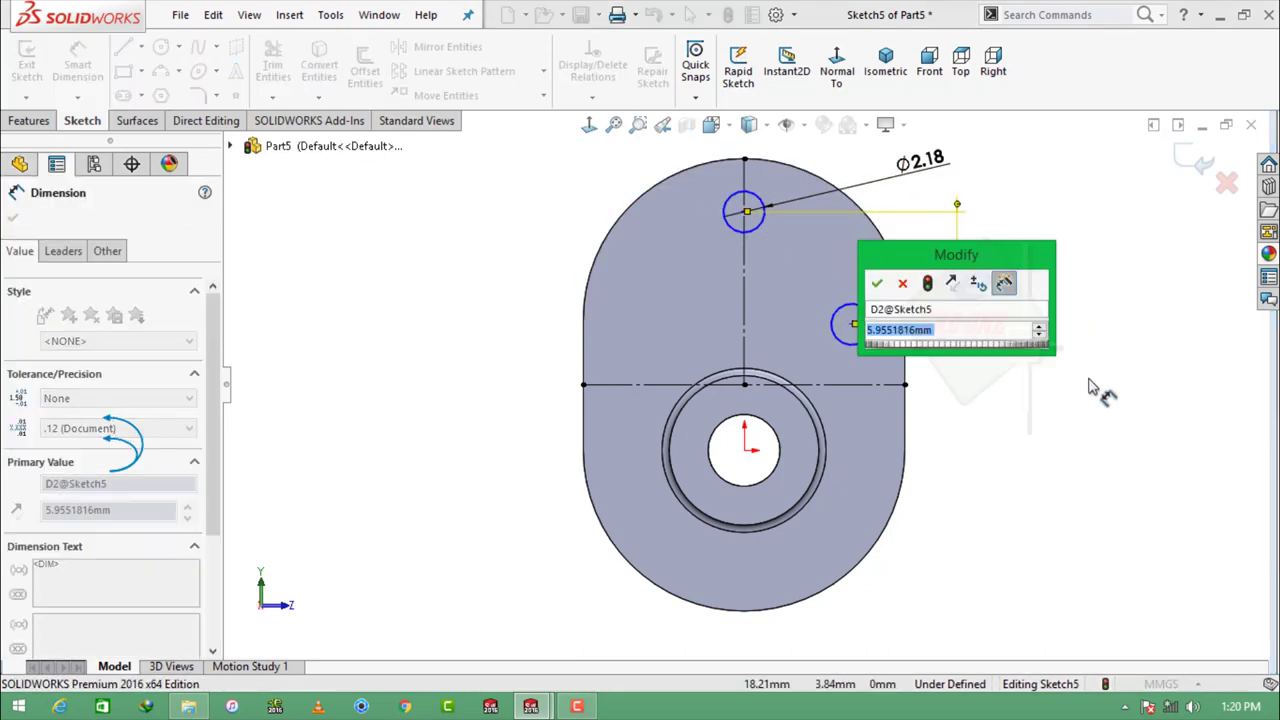
pyautogui.write('6.3500')
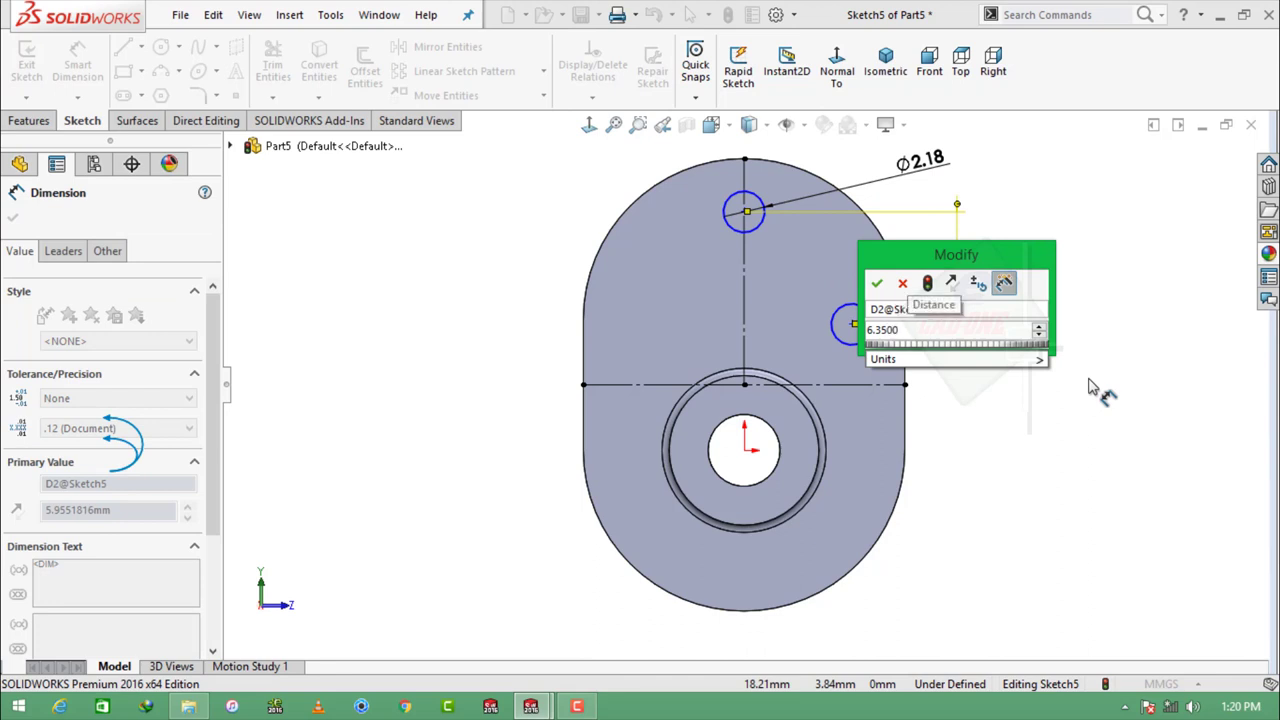
pyautogui.press('Return')
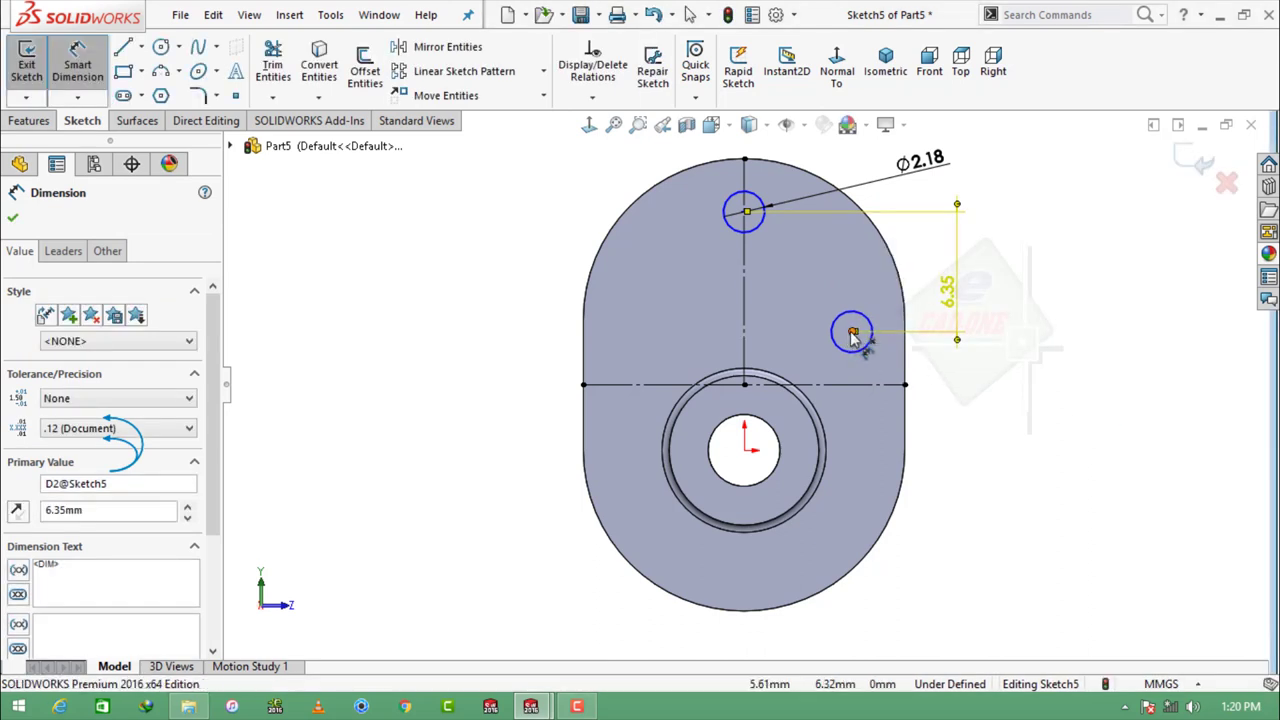
pyautogui.click(851, 331)
pyautogui.click(744, 211)
pyautogui.click(795, 160)
pyautogui.click(795, 160)
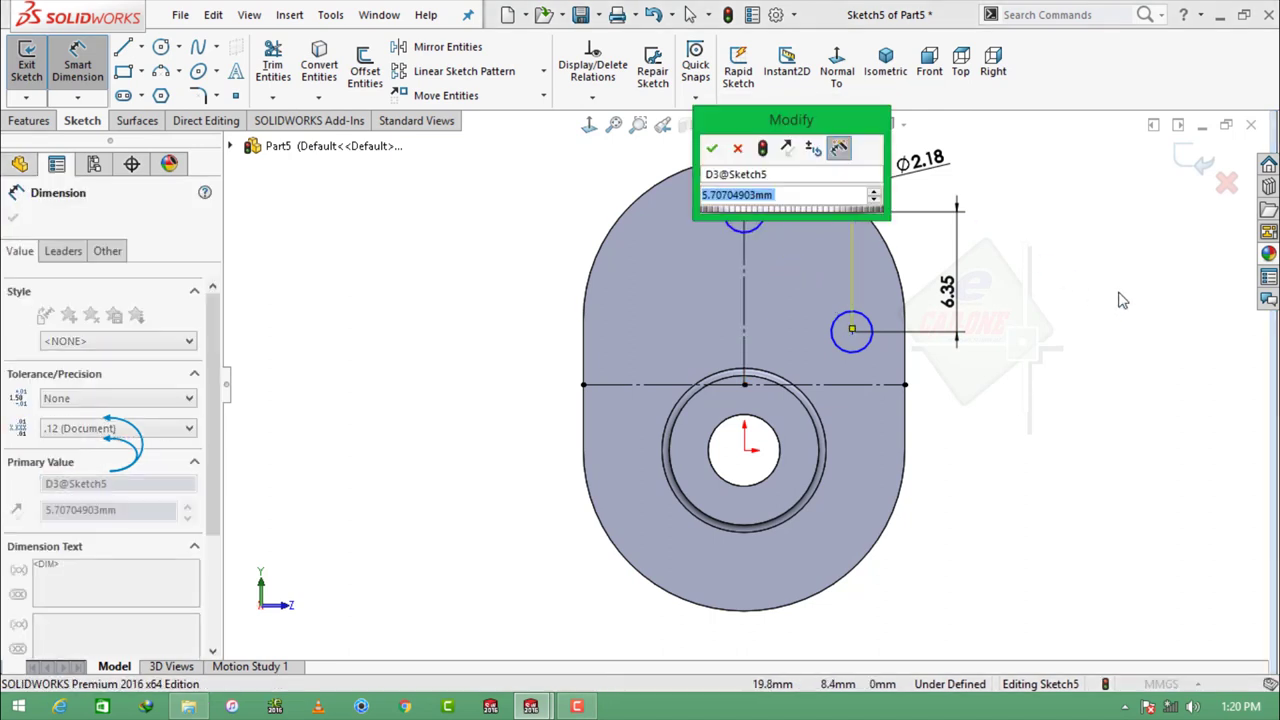
pyautogui.write('6.3500')
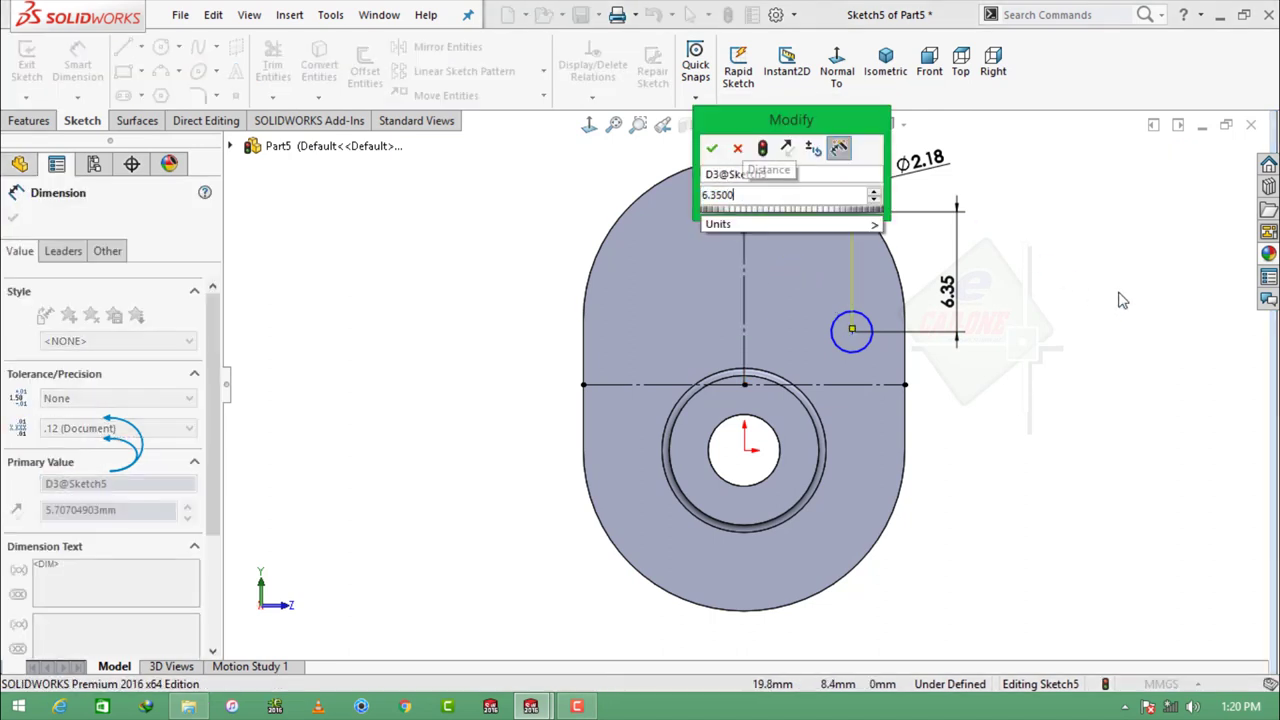
pyautogui.press('Return')
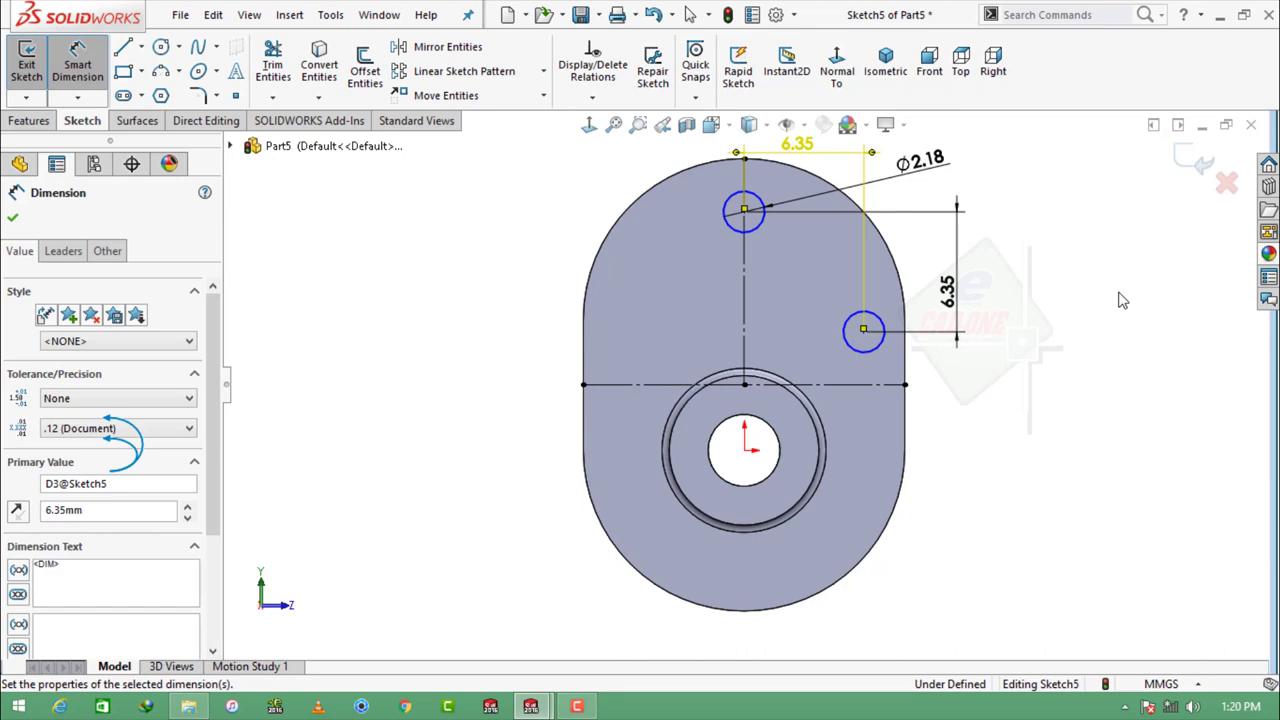
# Step: Mirror the right-hand circle to the left about the vertical centerline
pyautogui.click(440, 47)
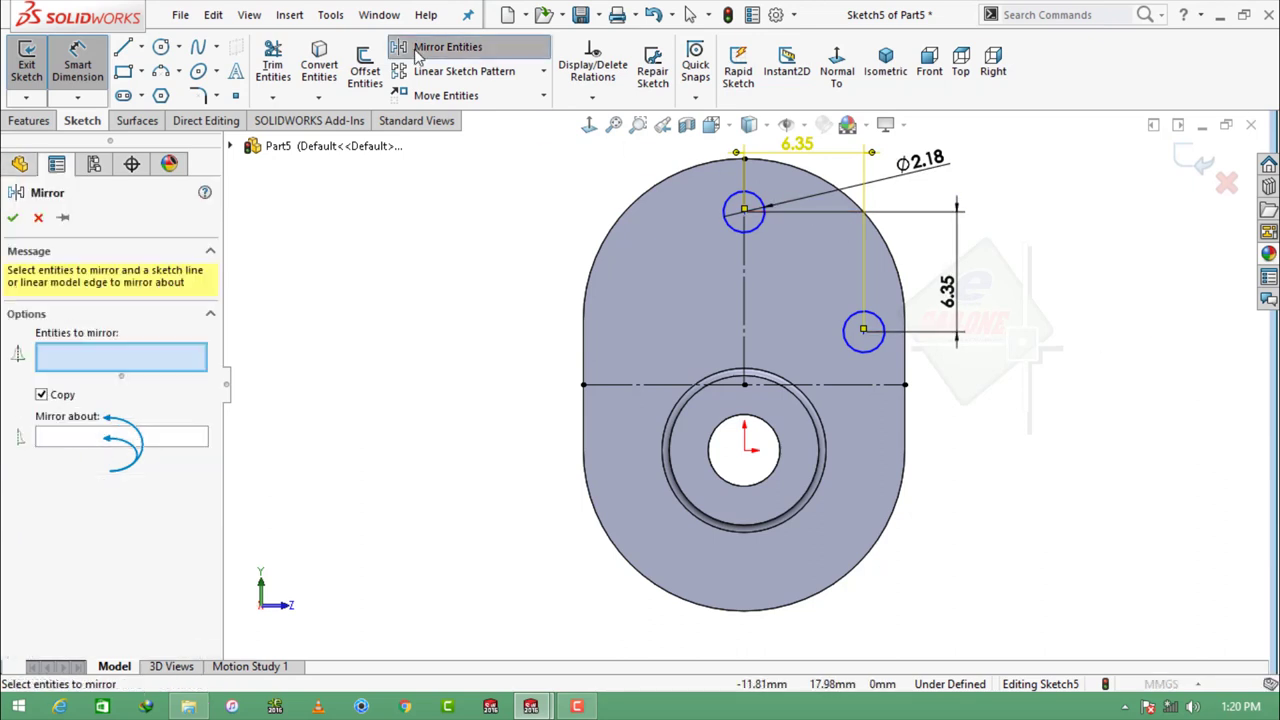
pyautogui.click(843, 328)
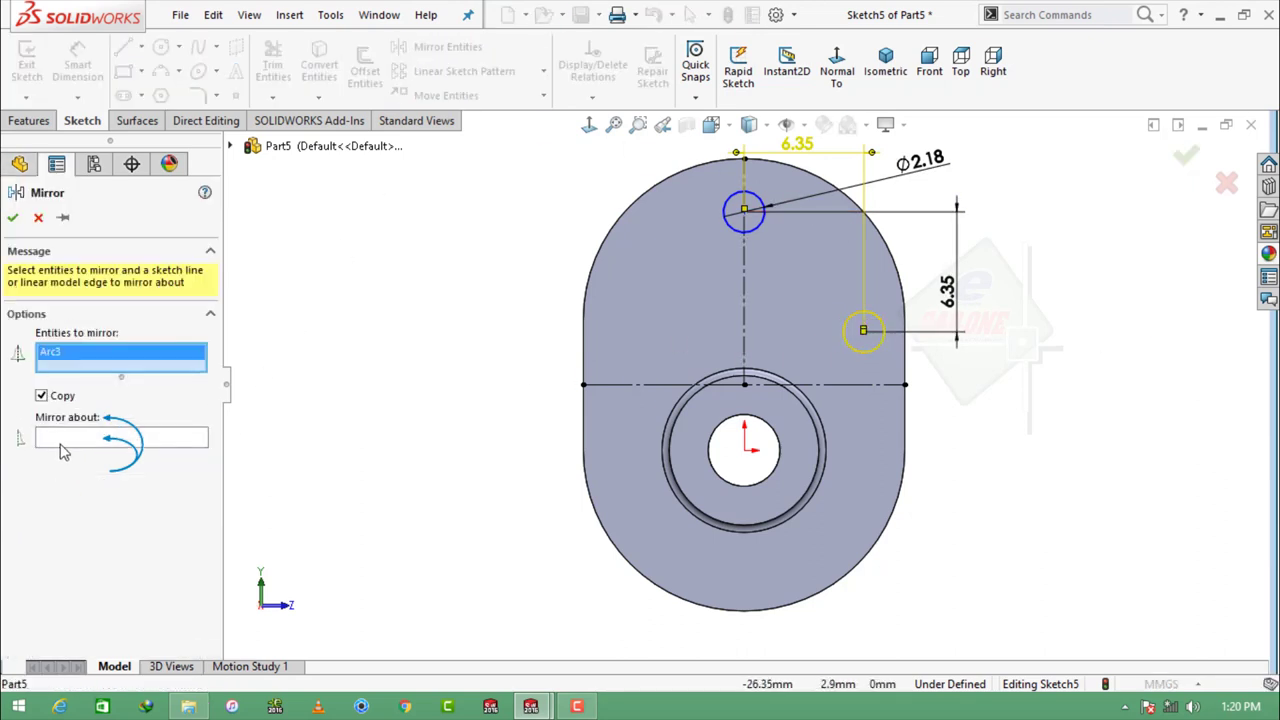
pyautogui.click(172, 439)
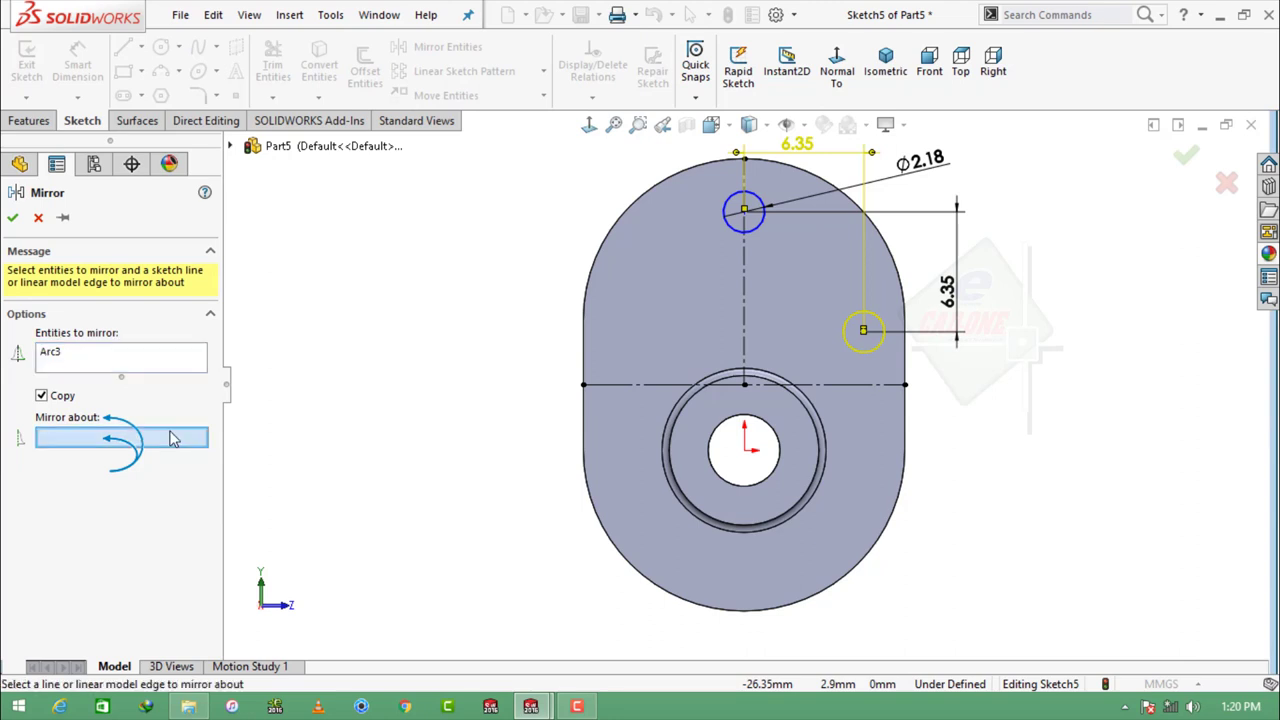
pyautogui.click(744, 256)
pyautogui.click(13, 218)
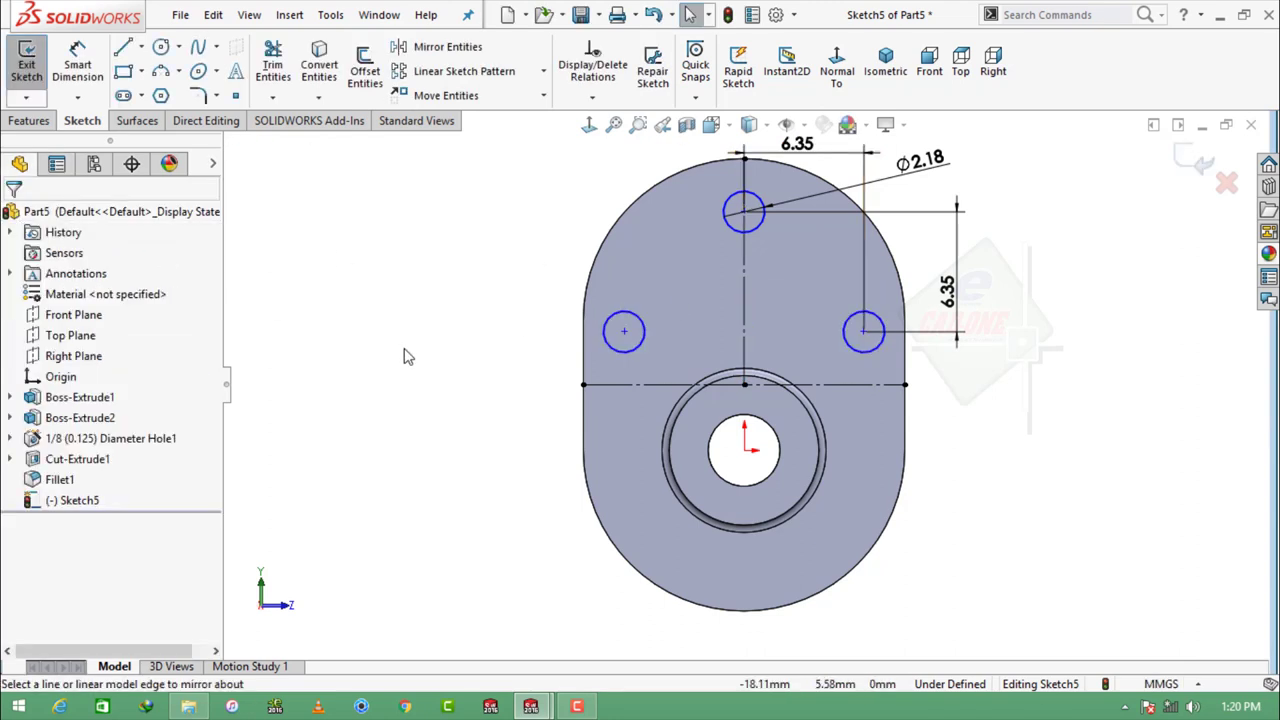
# Step: Mirror the top, left and right circles about the horizontal centerline
pyautogui.click(440, 47)
pyautogui.click(729, 226)
pyautogui.click(637, 343)
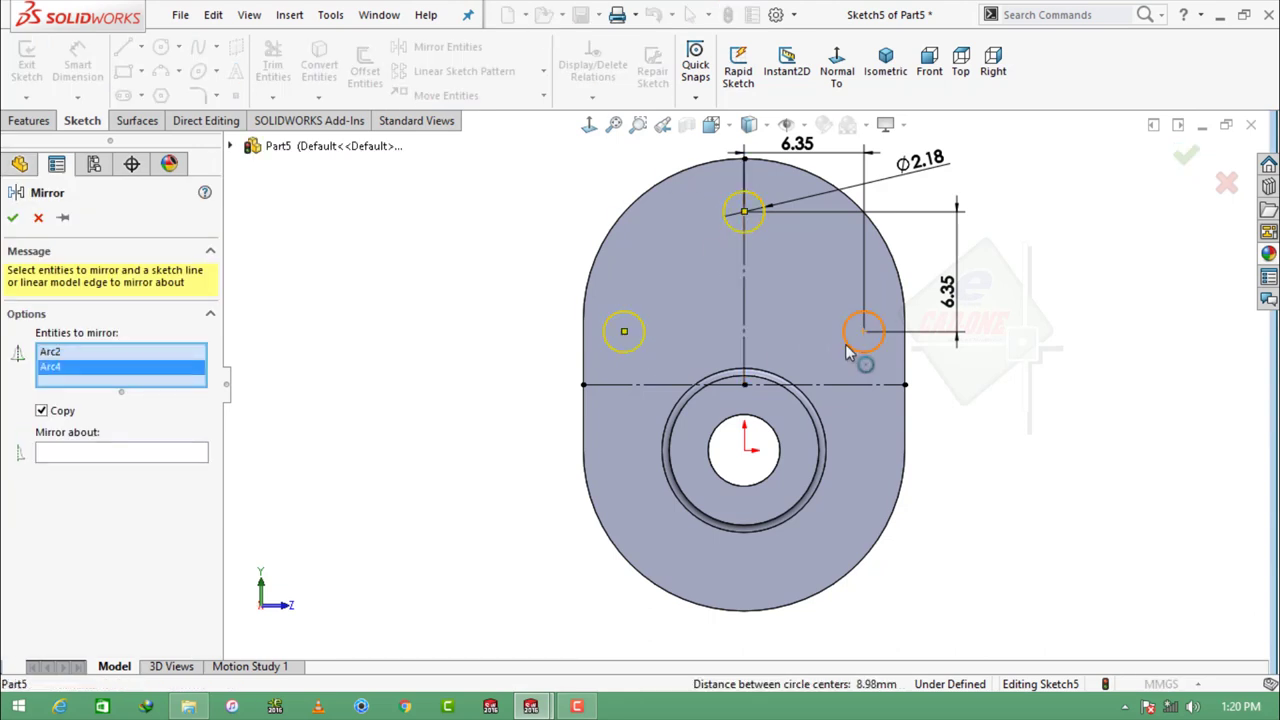
pyautogui.click(856, 350)
pyautogui.click(128, 468)
pyautogui.click(638, 386)
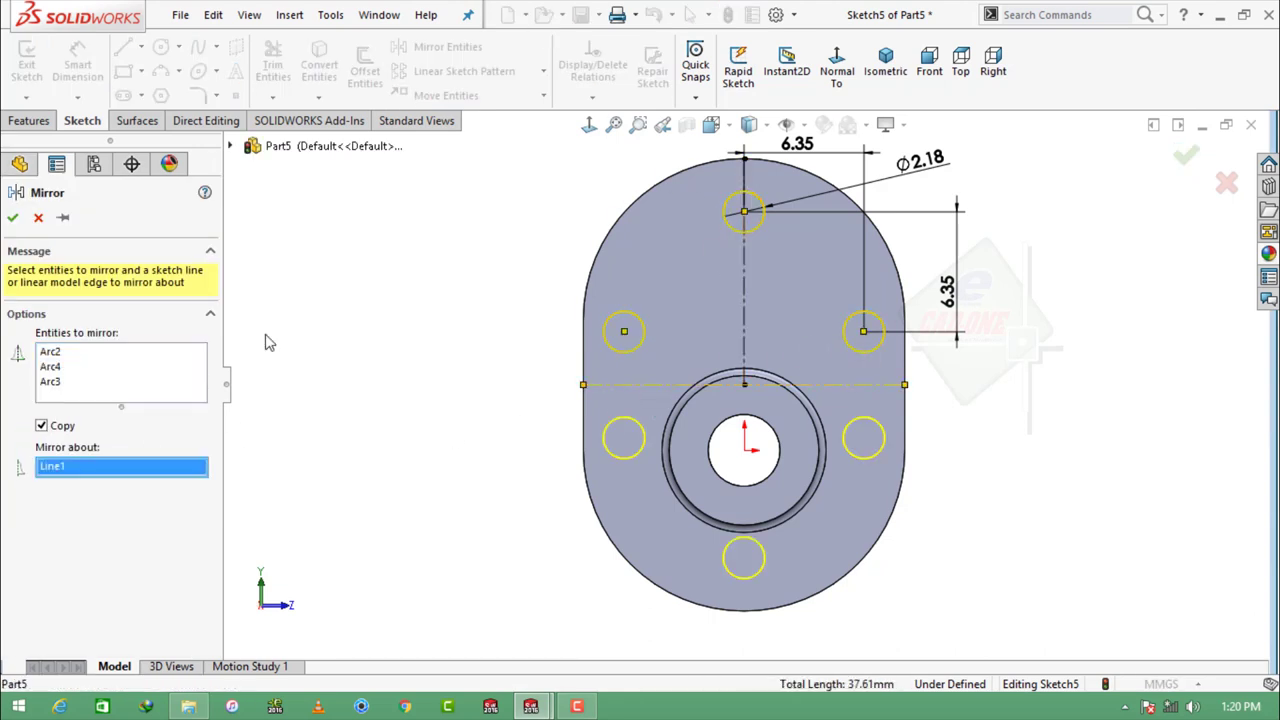
pyautogui.click(14, 218)
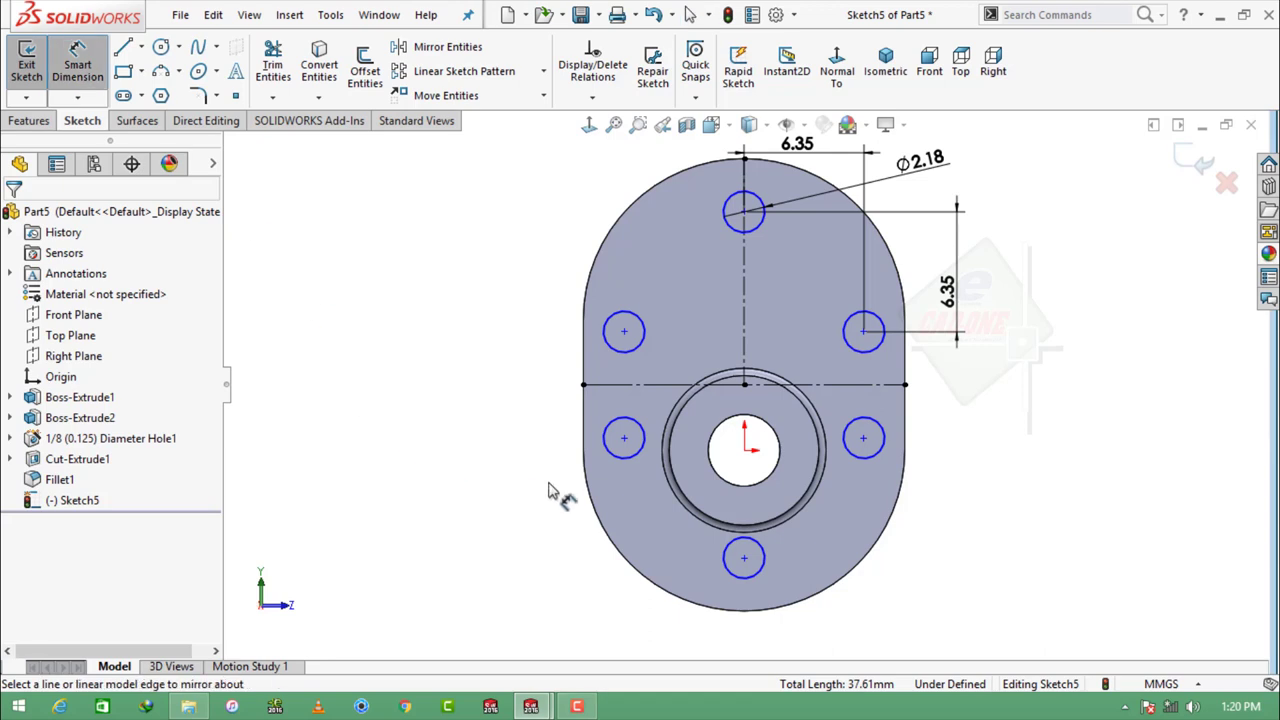
# Step: Dimension the two left circle centres 6.9342 apart vertically
pyautogui.click(624, 333)
pyautogui.click(624, 437)
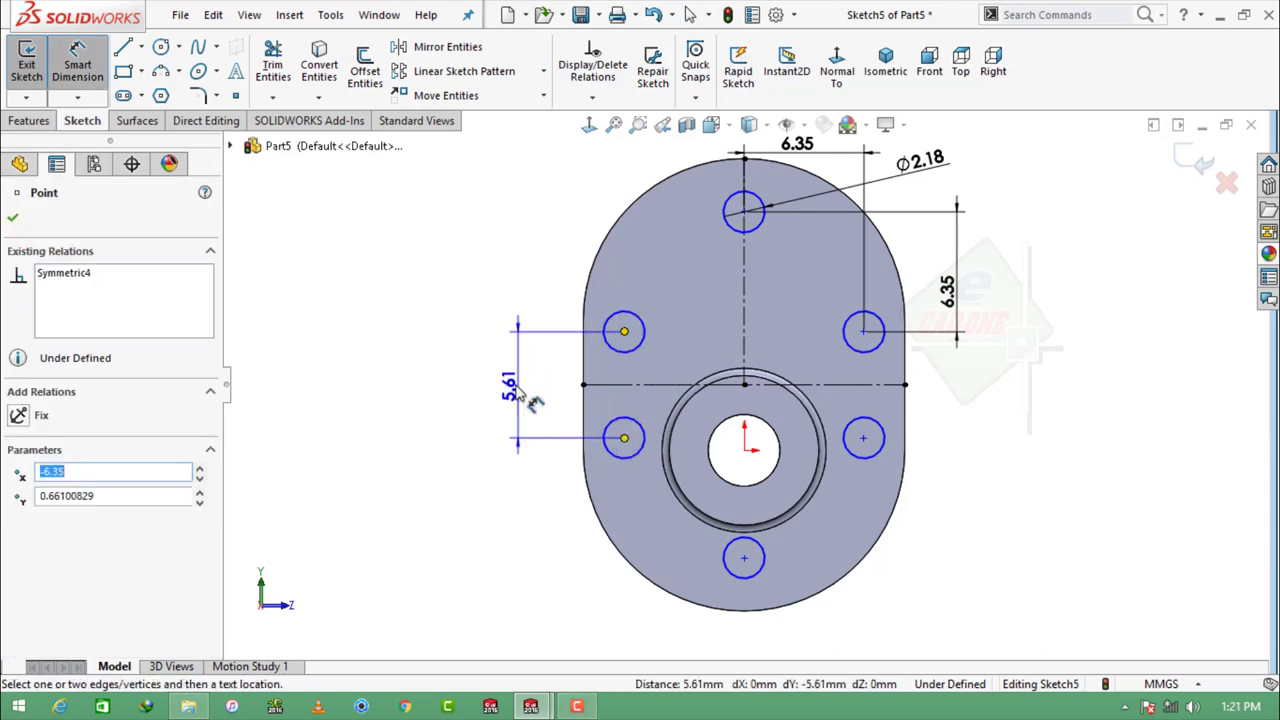
pyautogui.click(515, 390)
pyautogui.write('6.')
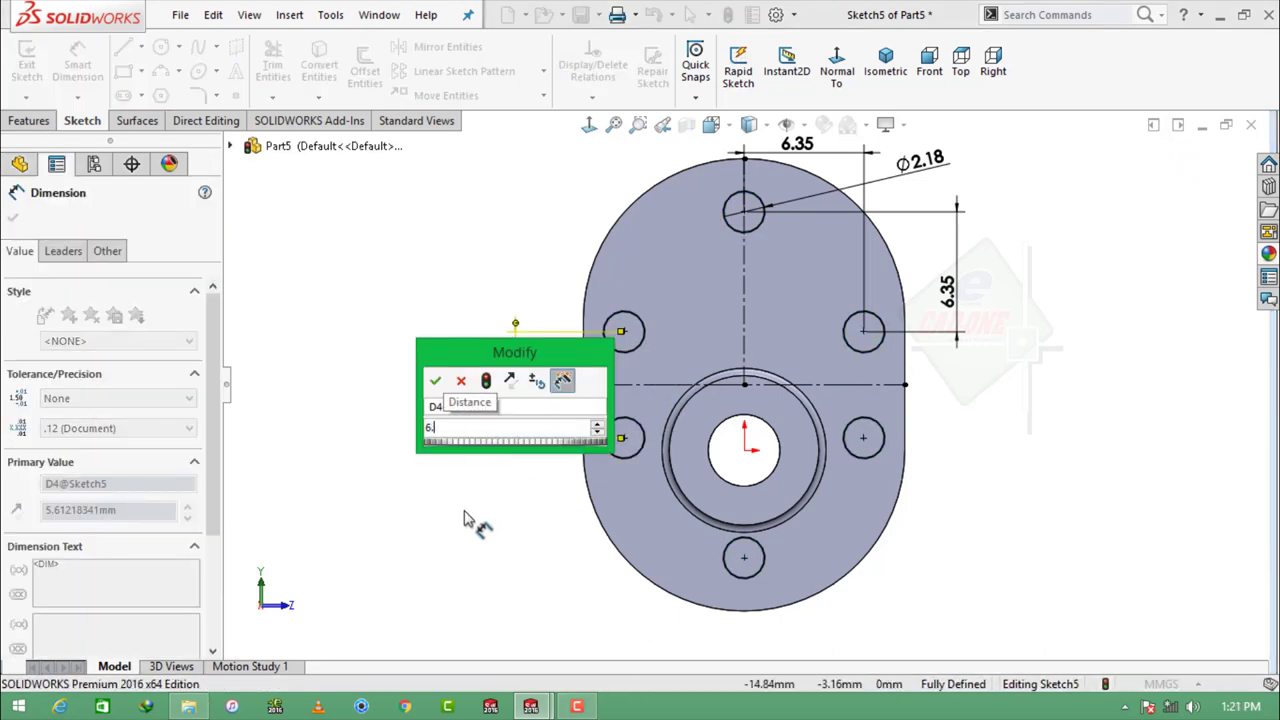
pyautogui.write('93')
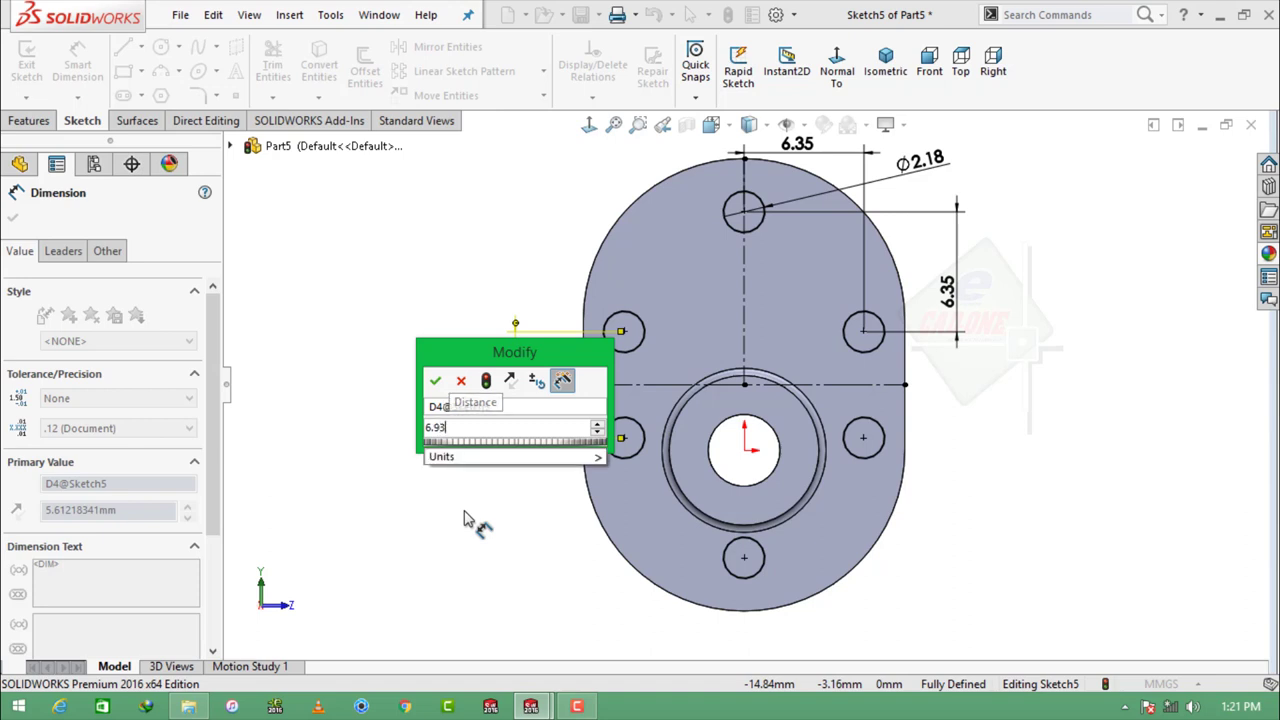
pyautogui.write('42')
pyautogui.press('Return')
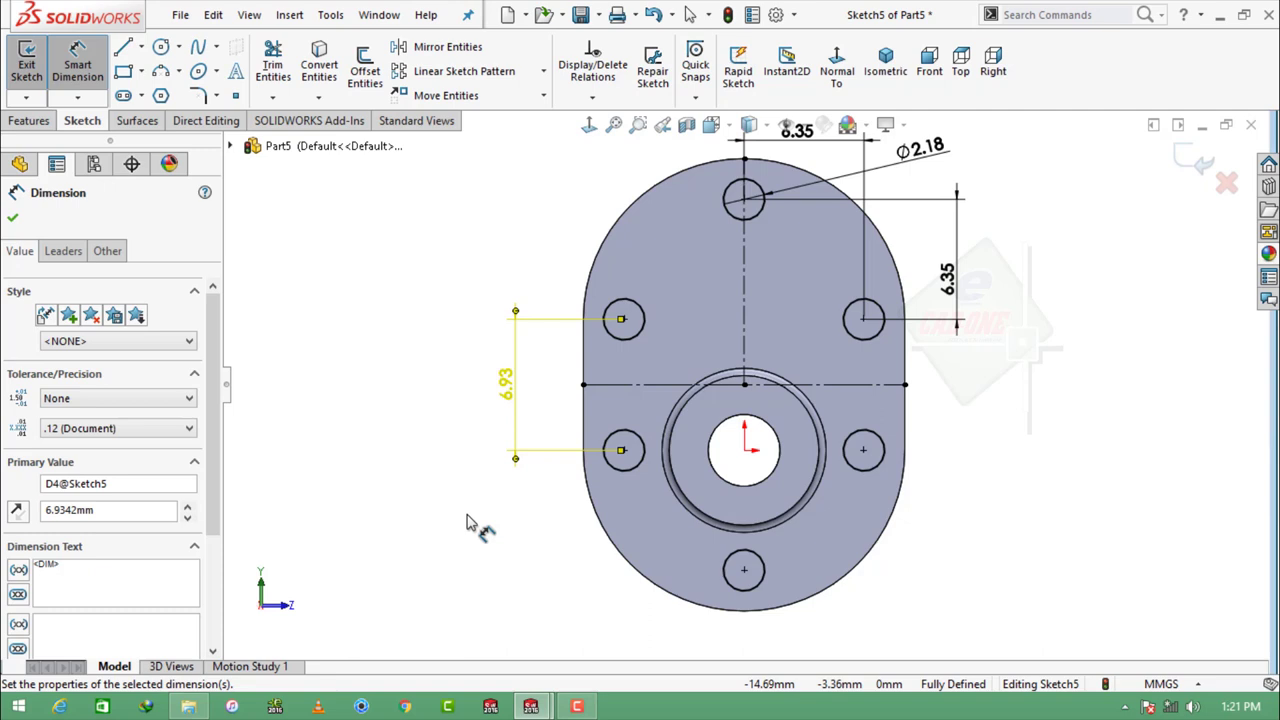
pyautogui.press('Escape')
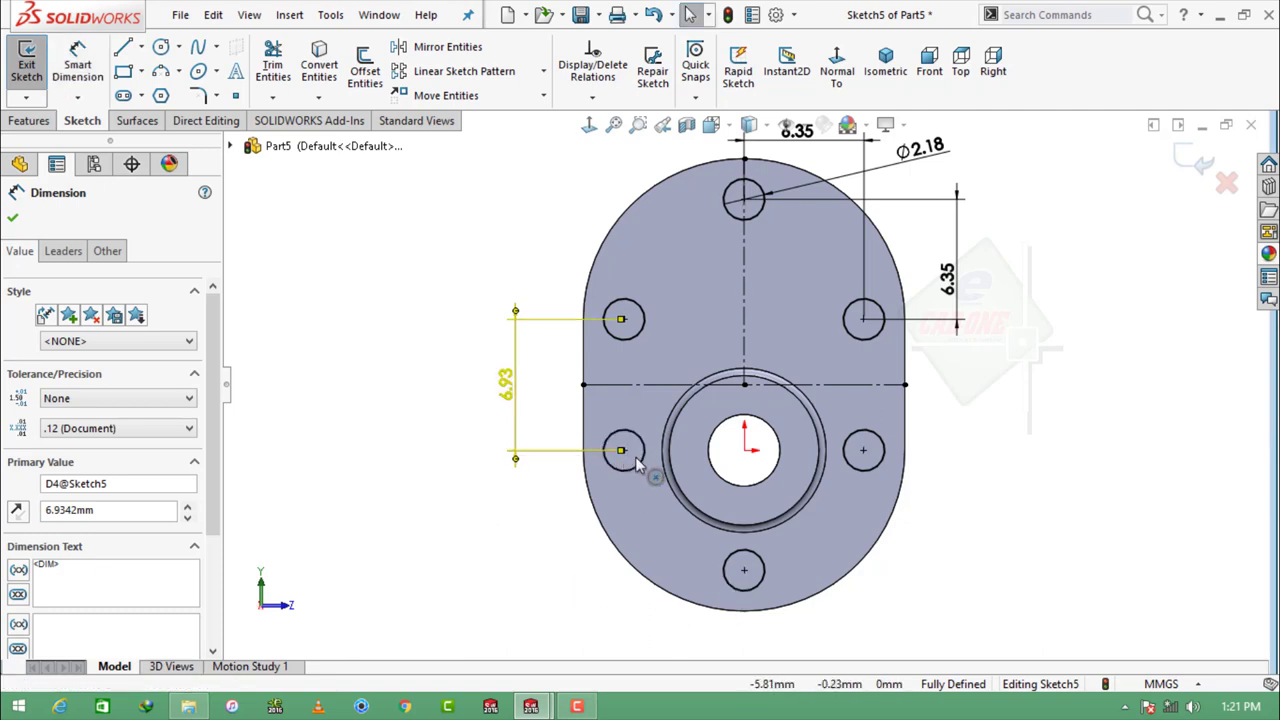
# Step: Dimension the lower-left to bottom circle spacing 6.35 horizontally
pyautogui.click(643, 450)
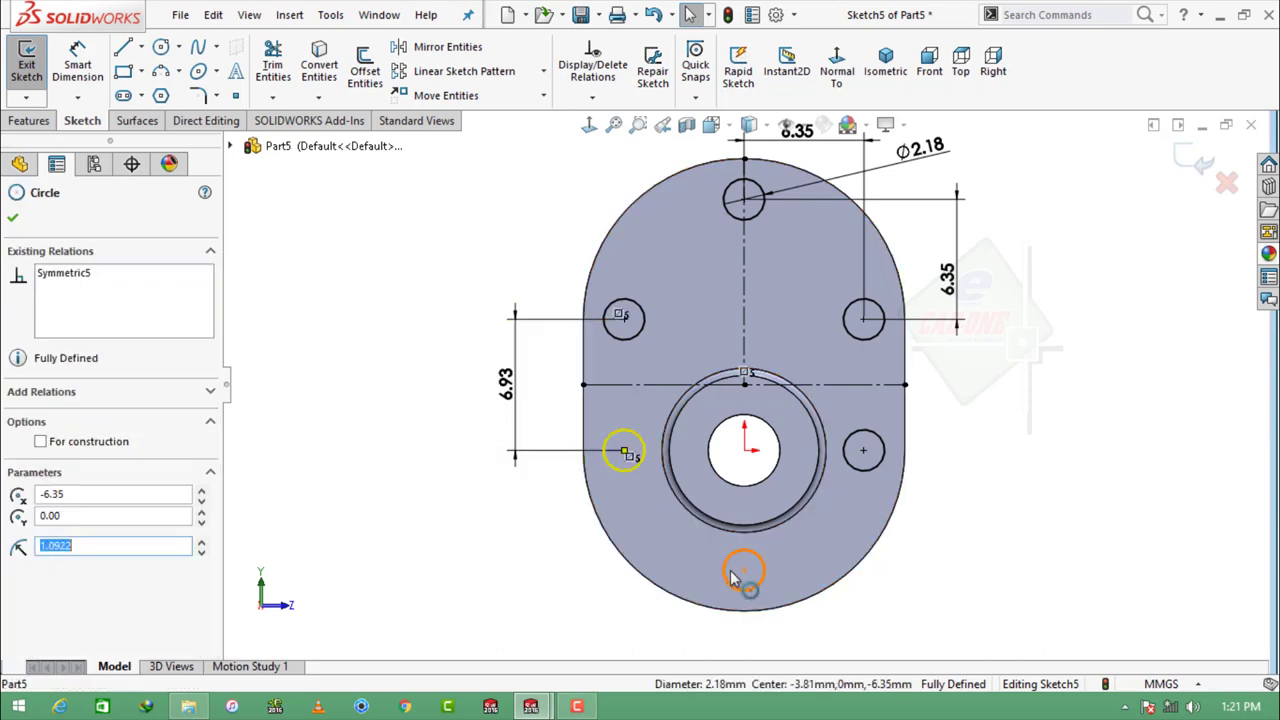
pyautogui.click(731, 578)
pyautogui.click(630, 465)
pyautogui.press('Escape')
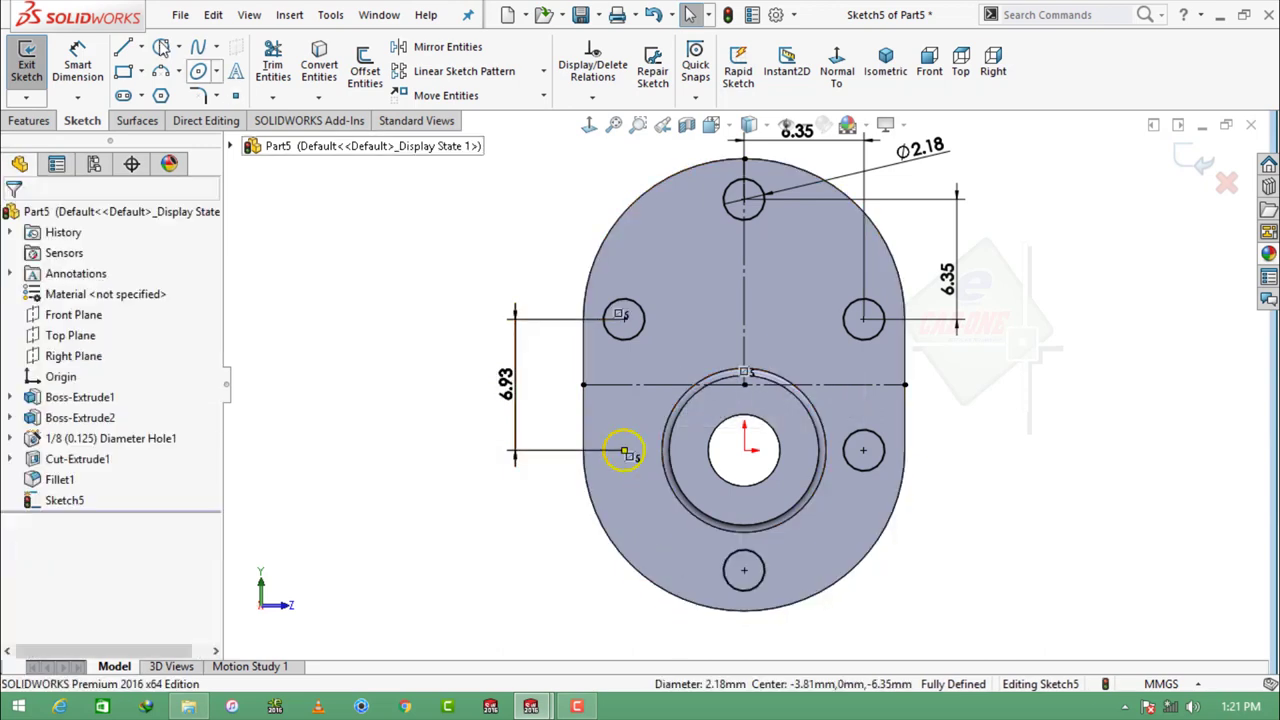
pyautogui.press('d')
pyautogui.click(624, 450)
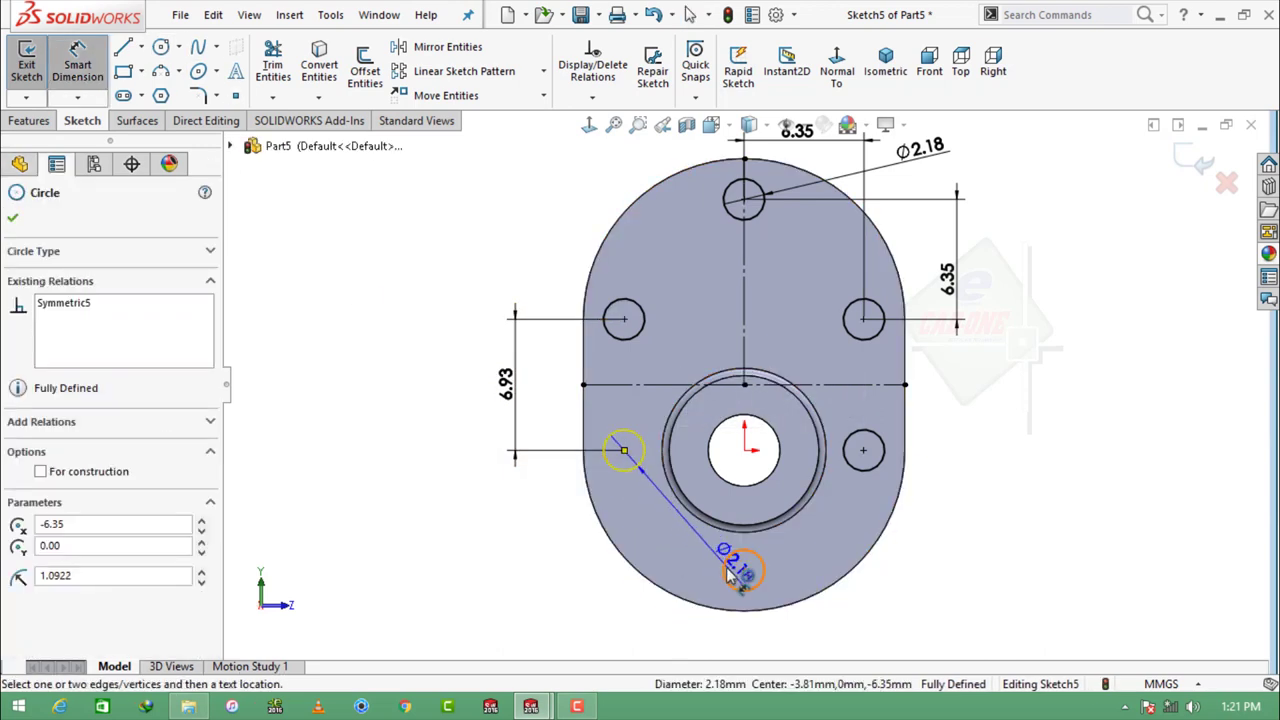
pyautogui.click(730, 570)
pyautogui.click(666, 620)
pyautogui.click(758, 374)
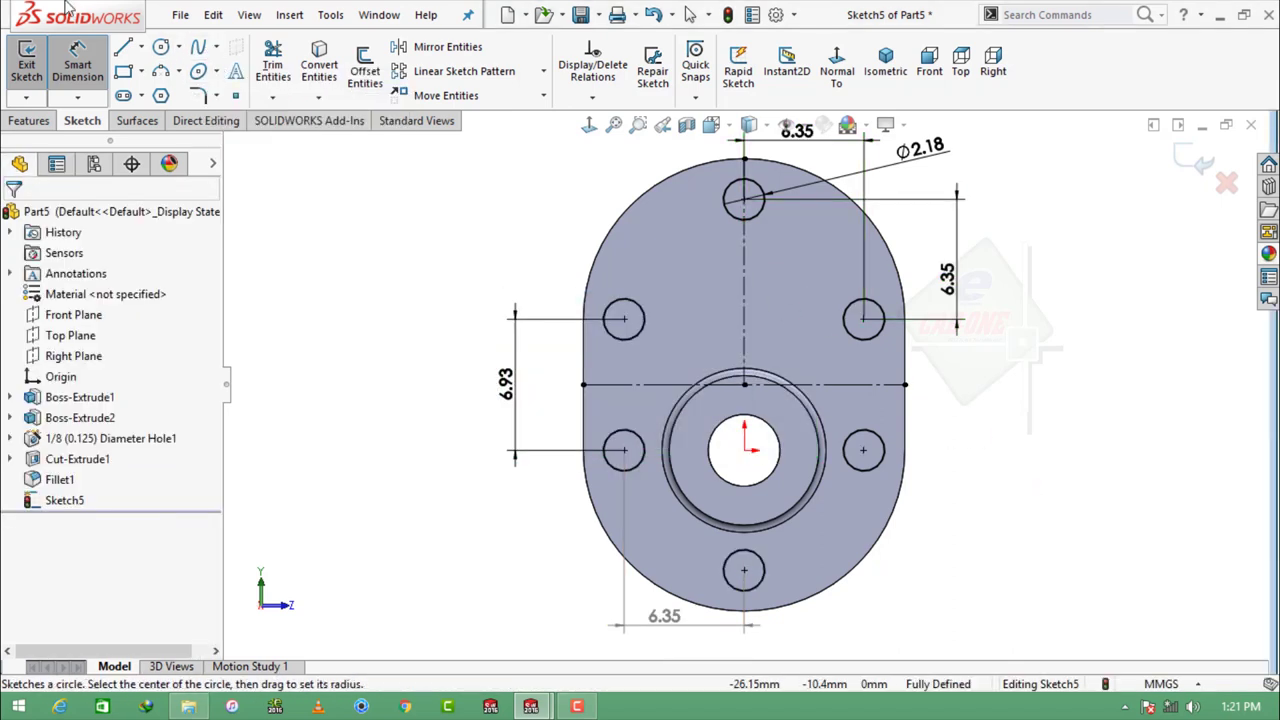
# Step: Extrude-cut the six circles Through All as bolt holes
pyautogui.click(29, 120)
pyautogui.click(285, 65)
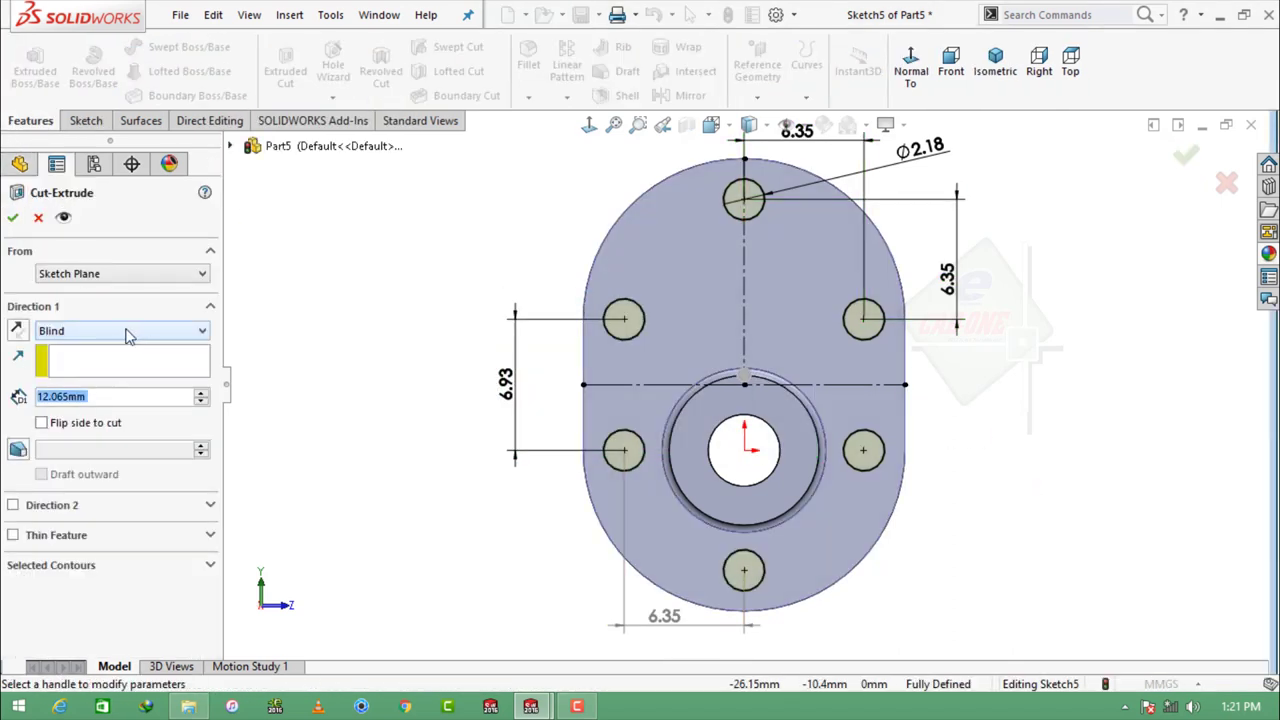
pyautogui.click(127, 331)
pyautogui.click(70, 357)
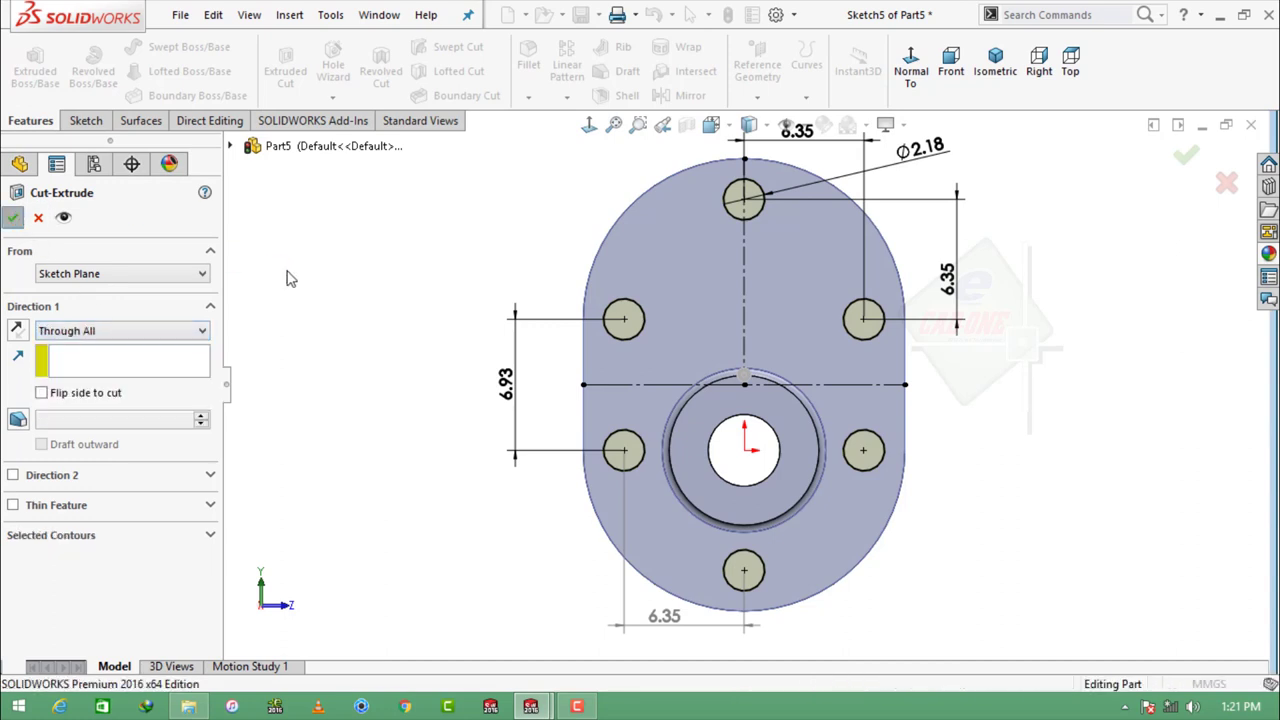
pyautogui.press('Return')
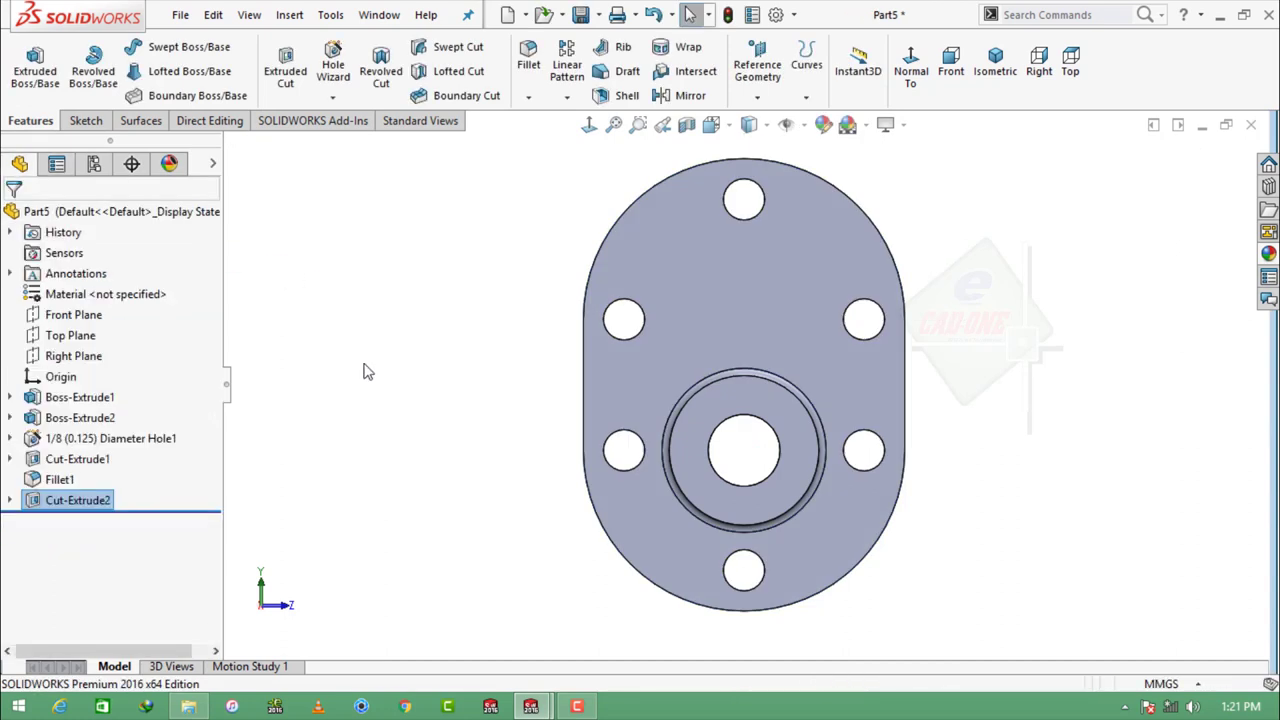
# Step: In Isometric view, fillet the front face's outer edge at 0.254 mm
pyautogui.click(995, 68)
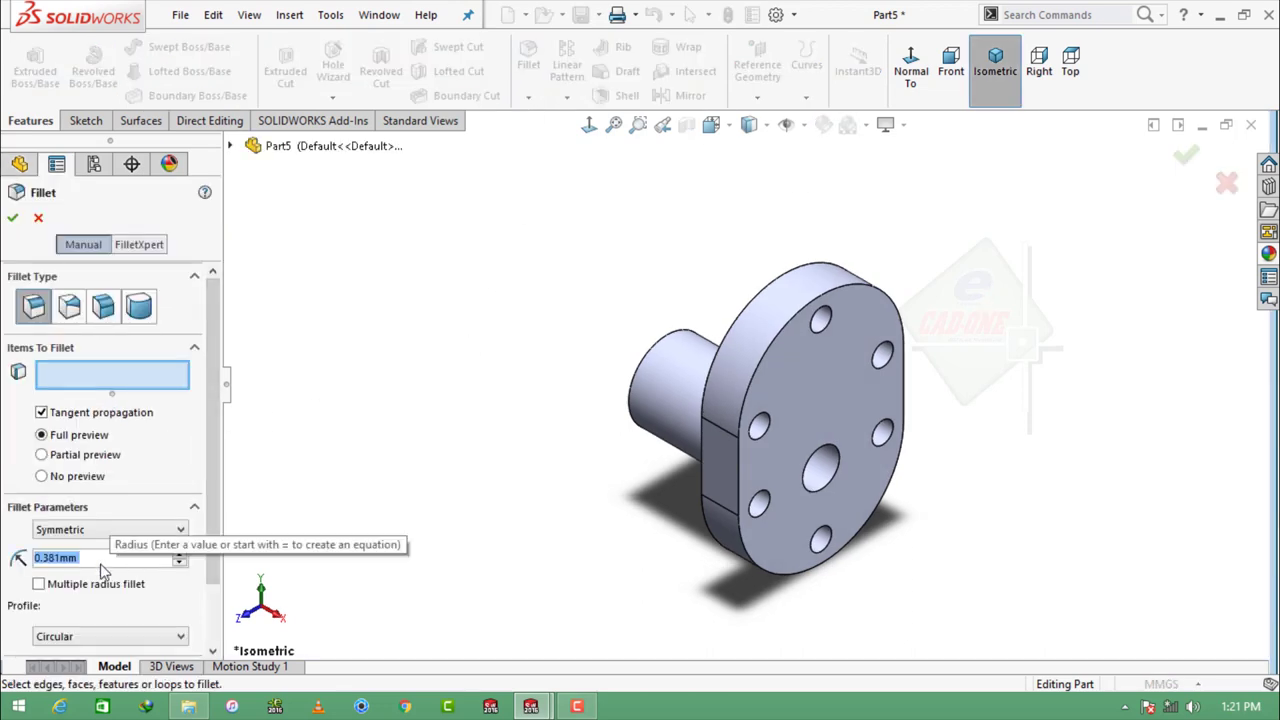
pyautogui.write('0.2540')
pyautogui.press('Return')
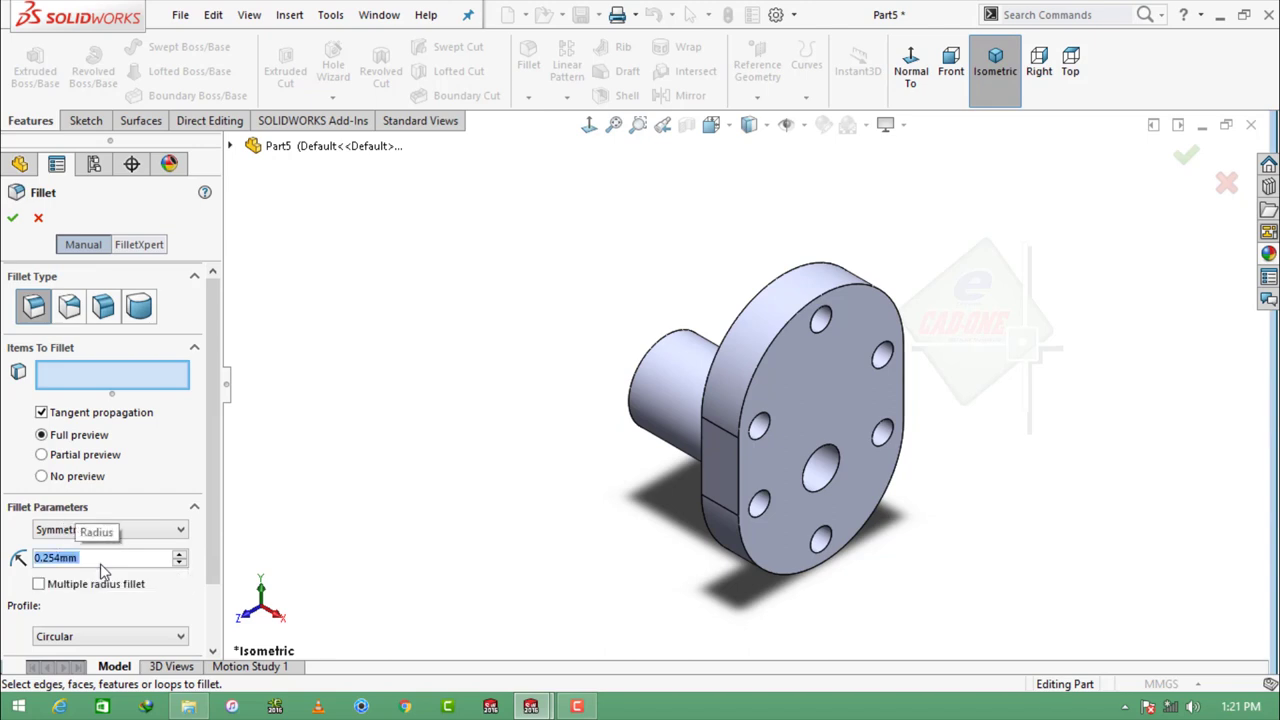
pyautogui.moveTo(309, 543); pyautogui.dragTo(778, 236, button='middle')
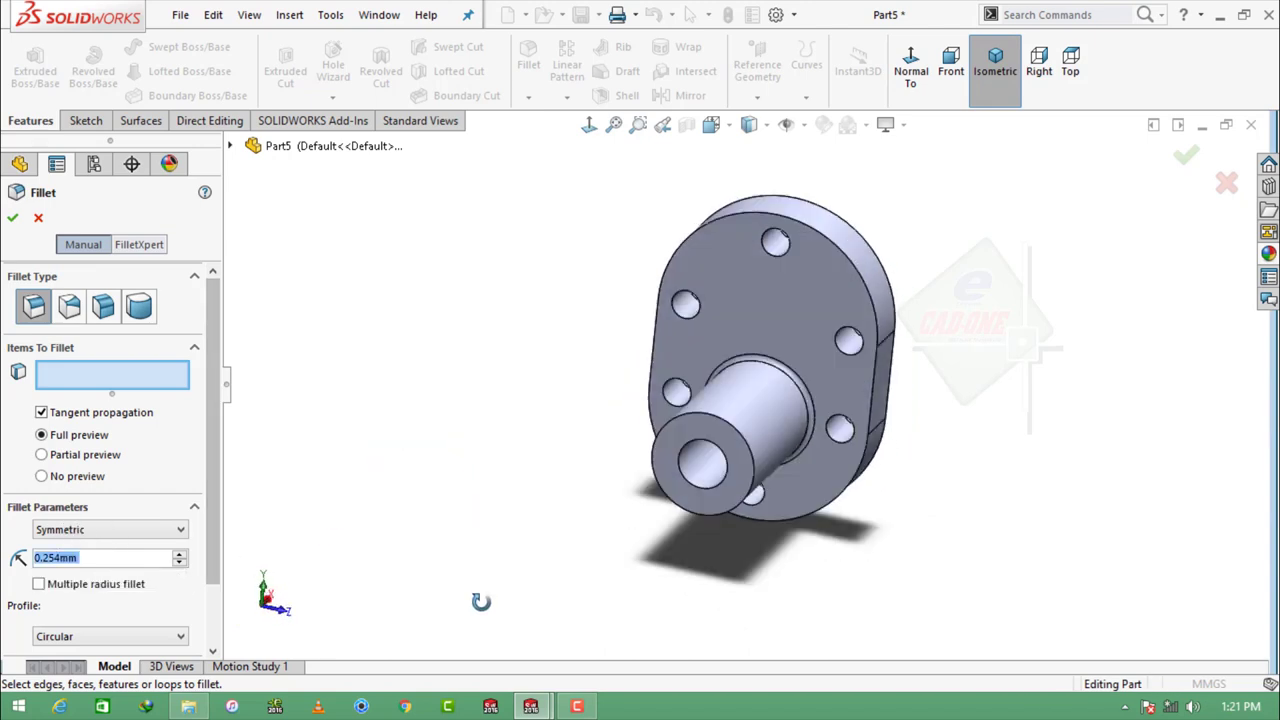
pyautogui.click(778, 236)
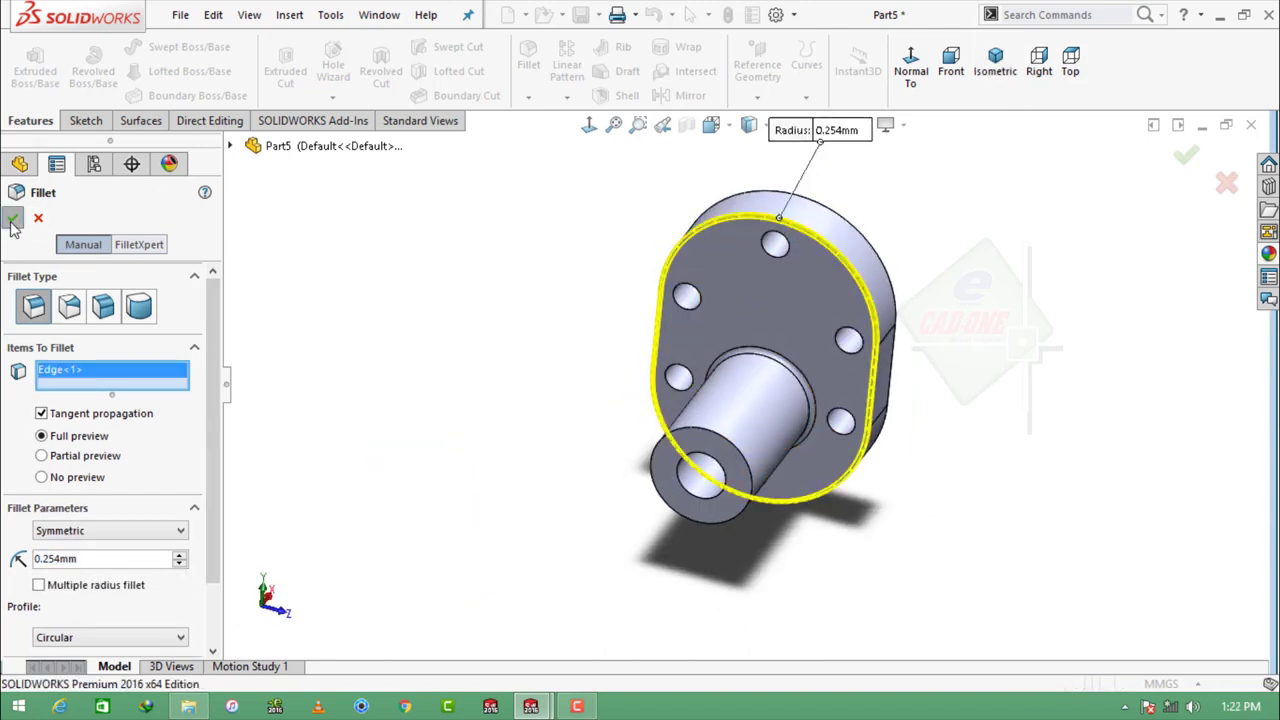
pyautogui.press('Return')
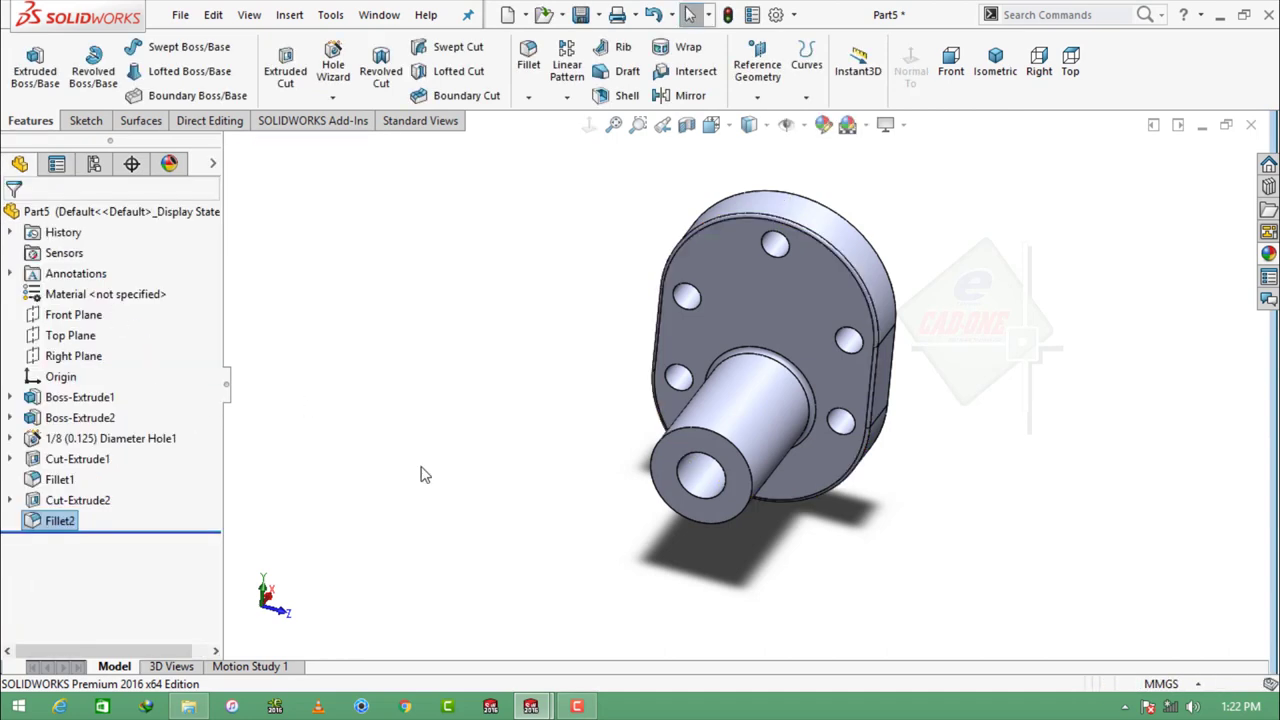
pyautogui.moveTo(421, 474); pyautogui.dragTo(723, 487, button='middle')
# Step: Add a 1/4 inch Hole Wizard hole, positioned by 3D sketch at the boss end centre
pyautogui.click(333, 65)
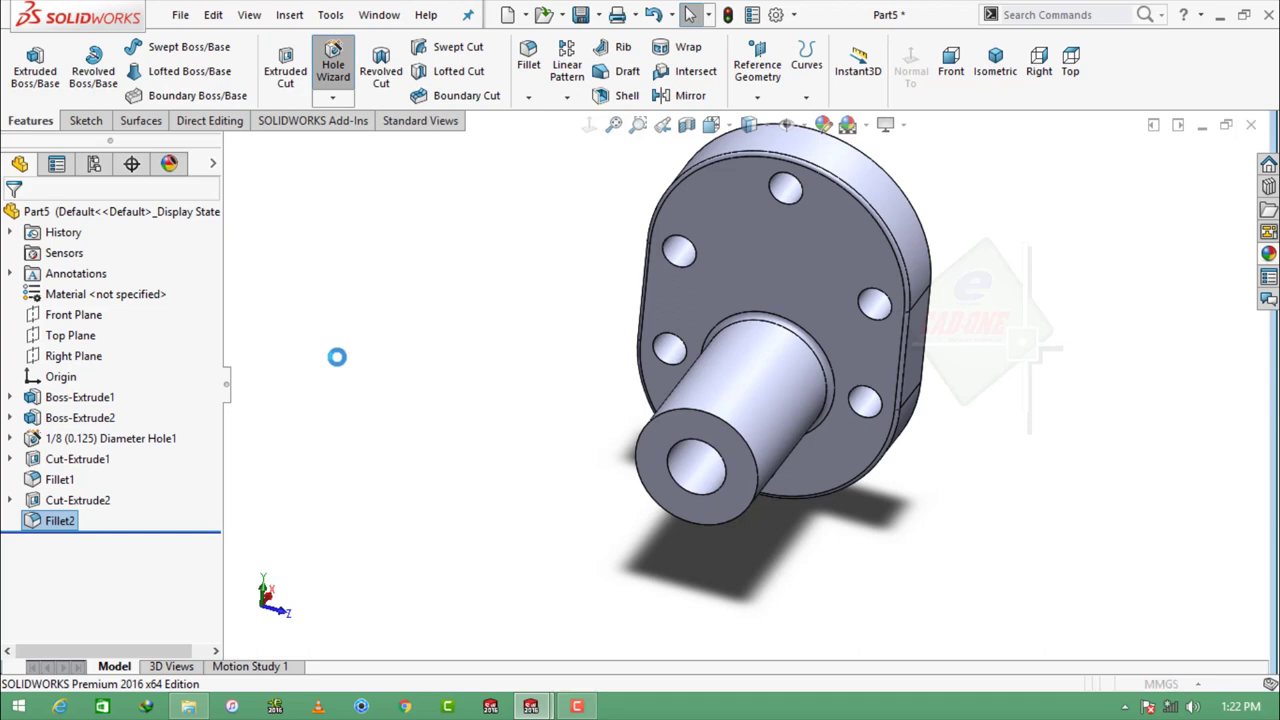
pyautogui.moveTo(209, 334); pyautogui.dragTo(215, 485)
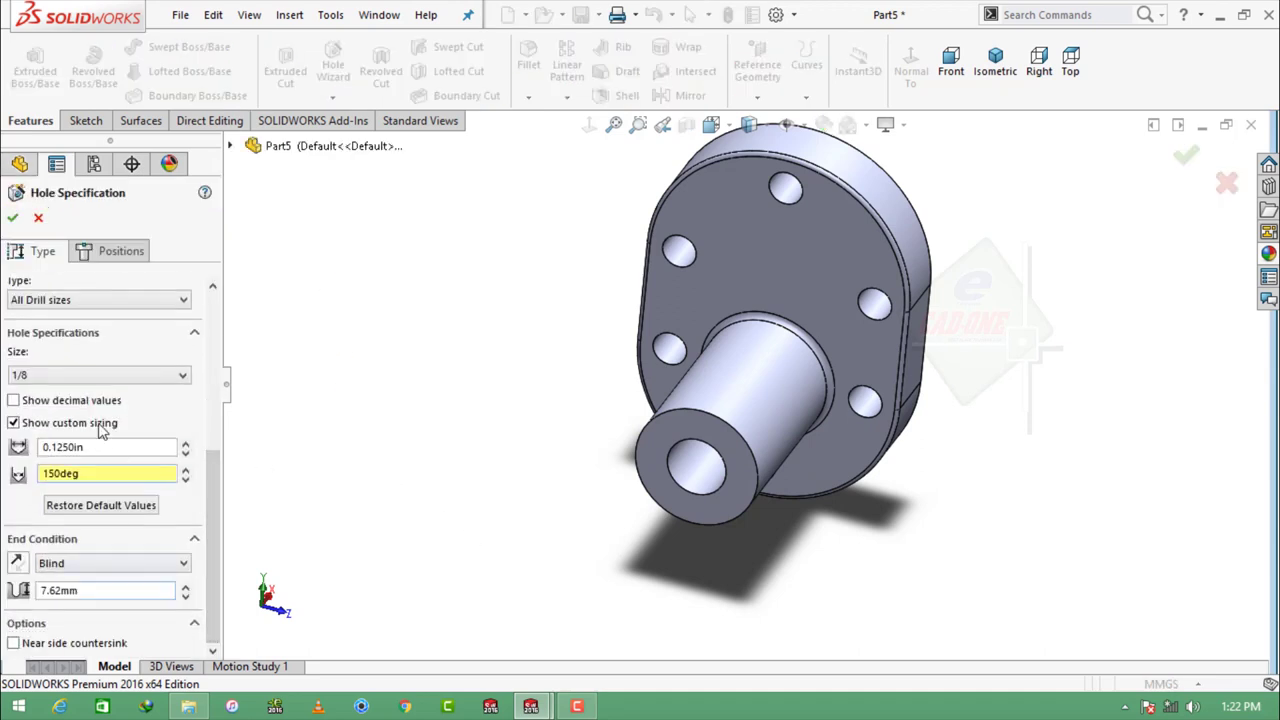
pyautogui.click(86, 376)
pyautogui.scroll(-5, 86, 383)
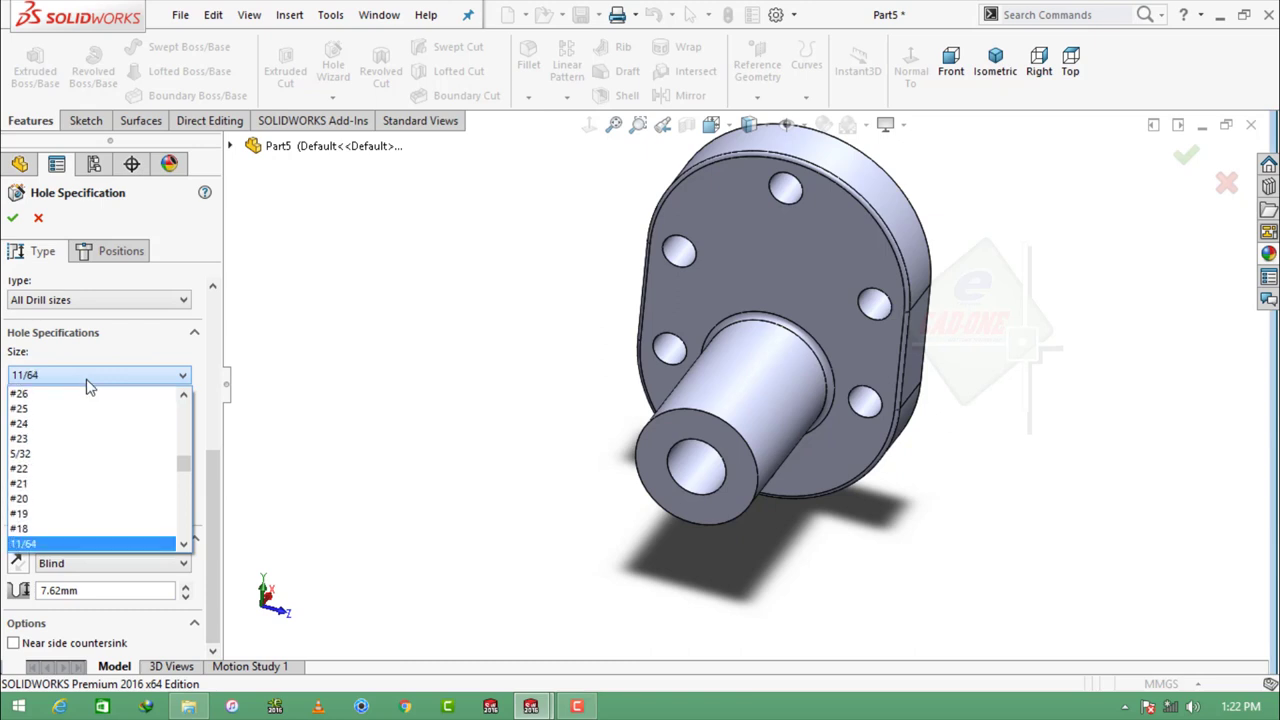
pyautogui.scroll(-5, 88, 420)
pyautogui.scroll(-5, 88, 433)
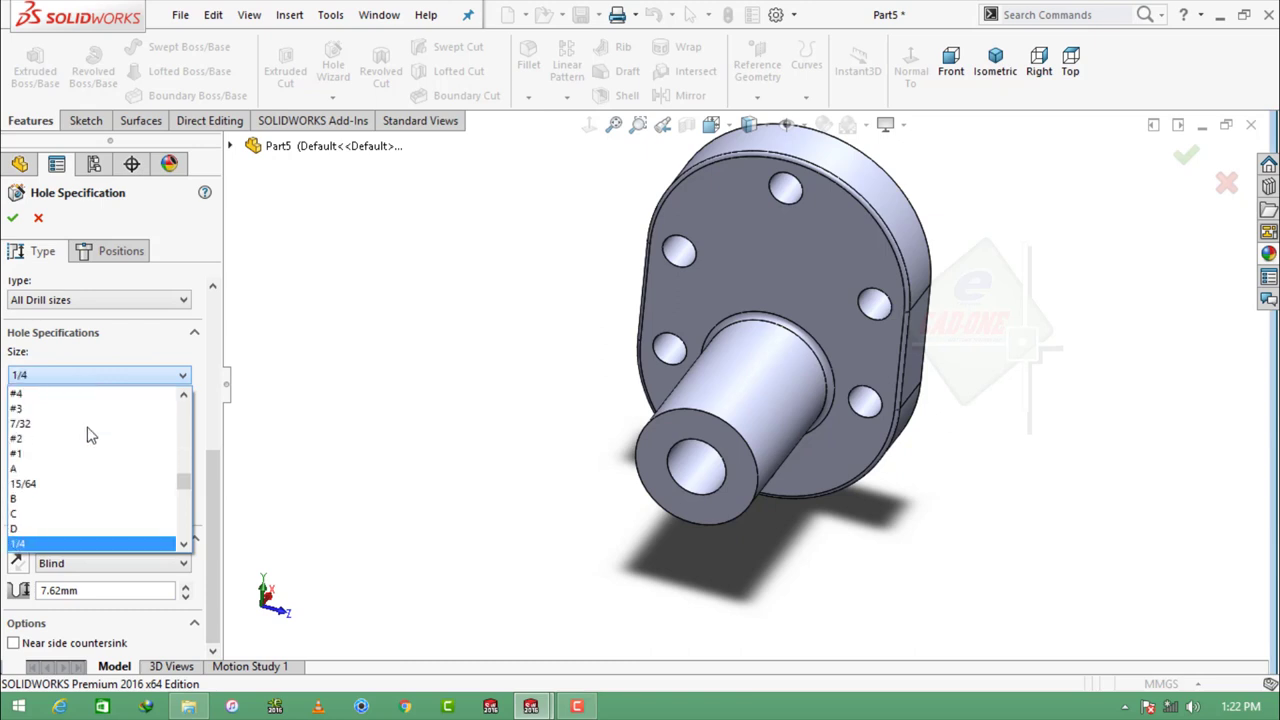
pyautogui.click(57, 543)
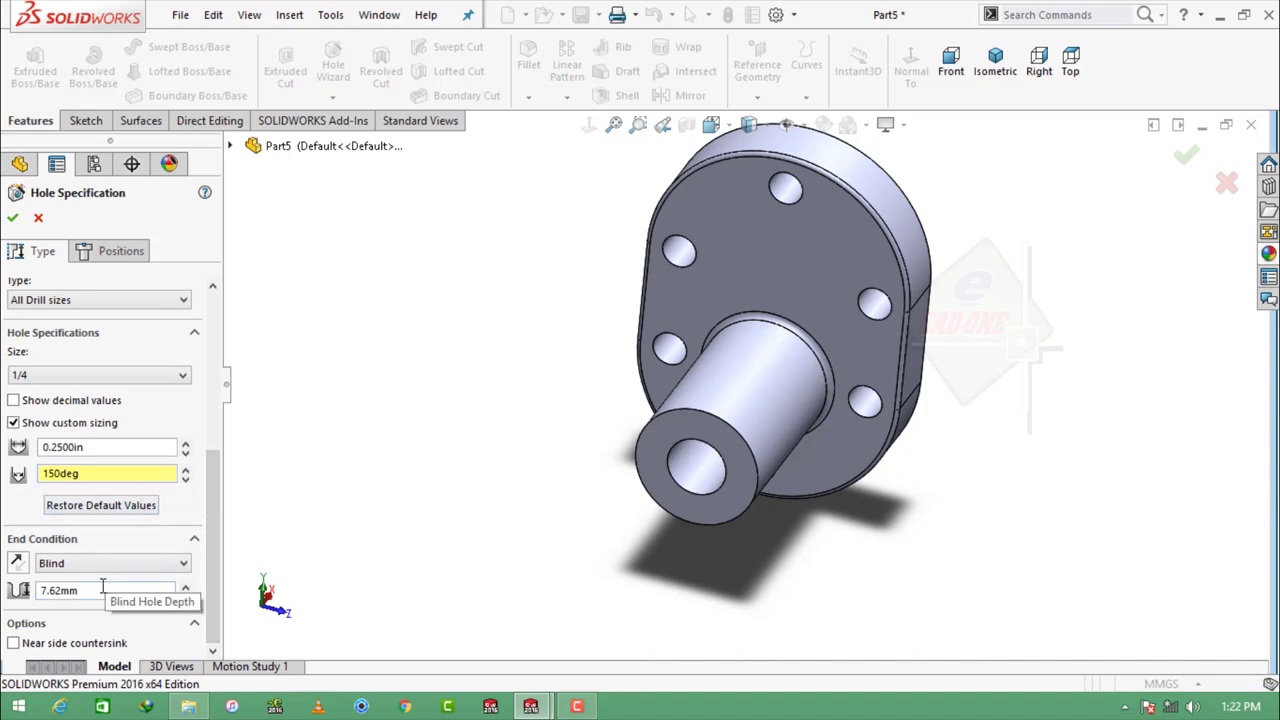
pyautogui.click(121, 250)
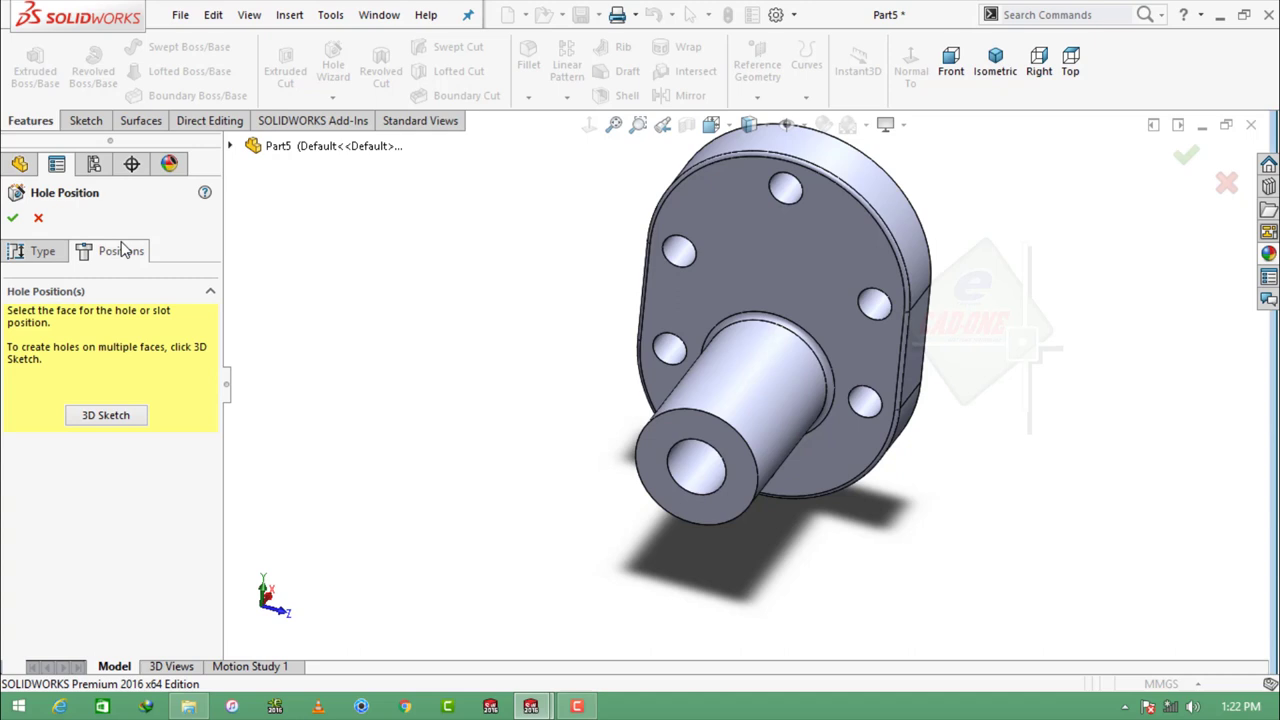
pyautogui.click(143, 421)
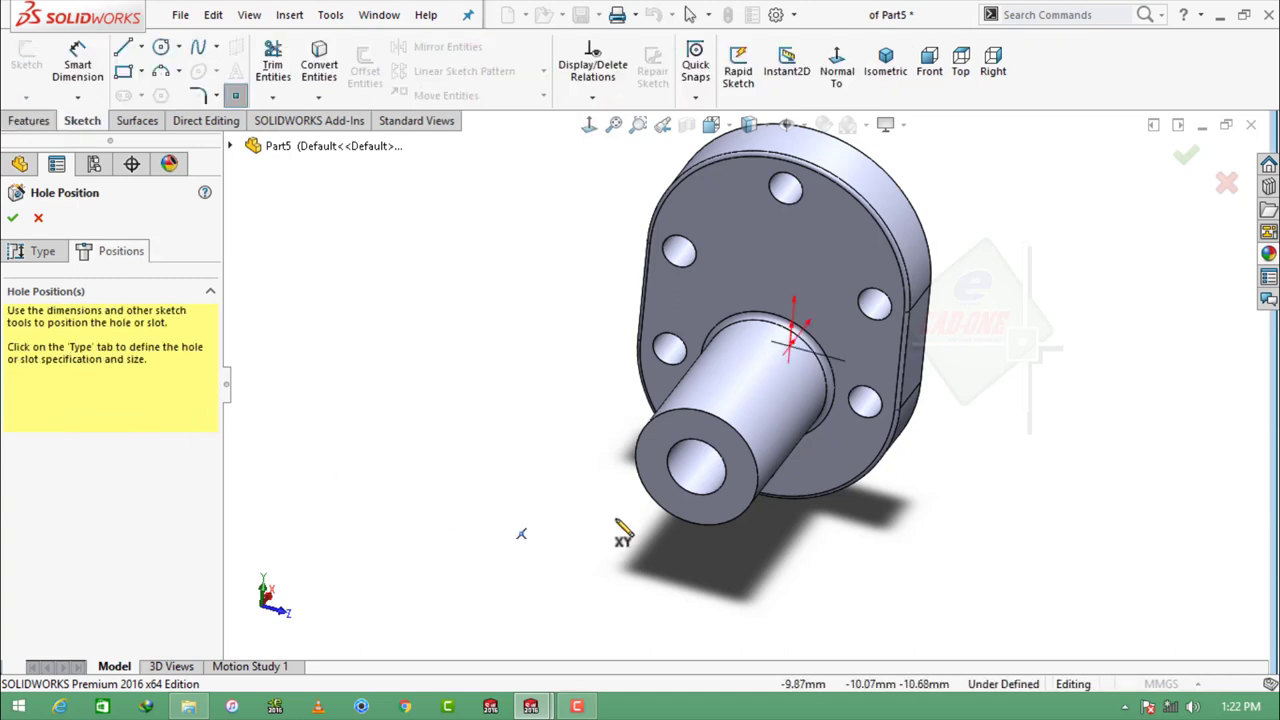
pyautogui.click(698, 472)
pyautogui.click(12, 217)
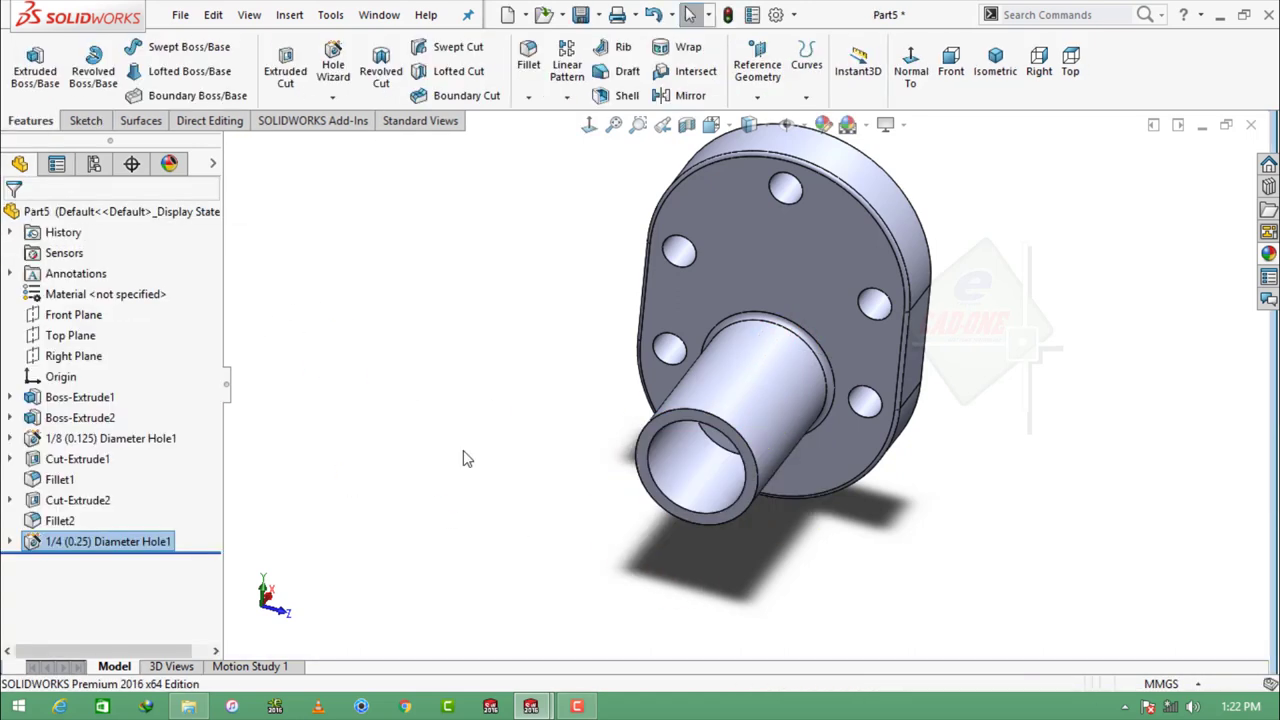
pyautogui.moveTo(463, 458); pyautogui.dragTo(566, 357, button='middle')
# Step: Save the part as PUMP COVER SW
pyautogui.hotkey('ctrl', 's')
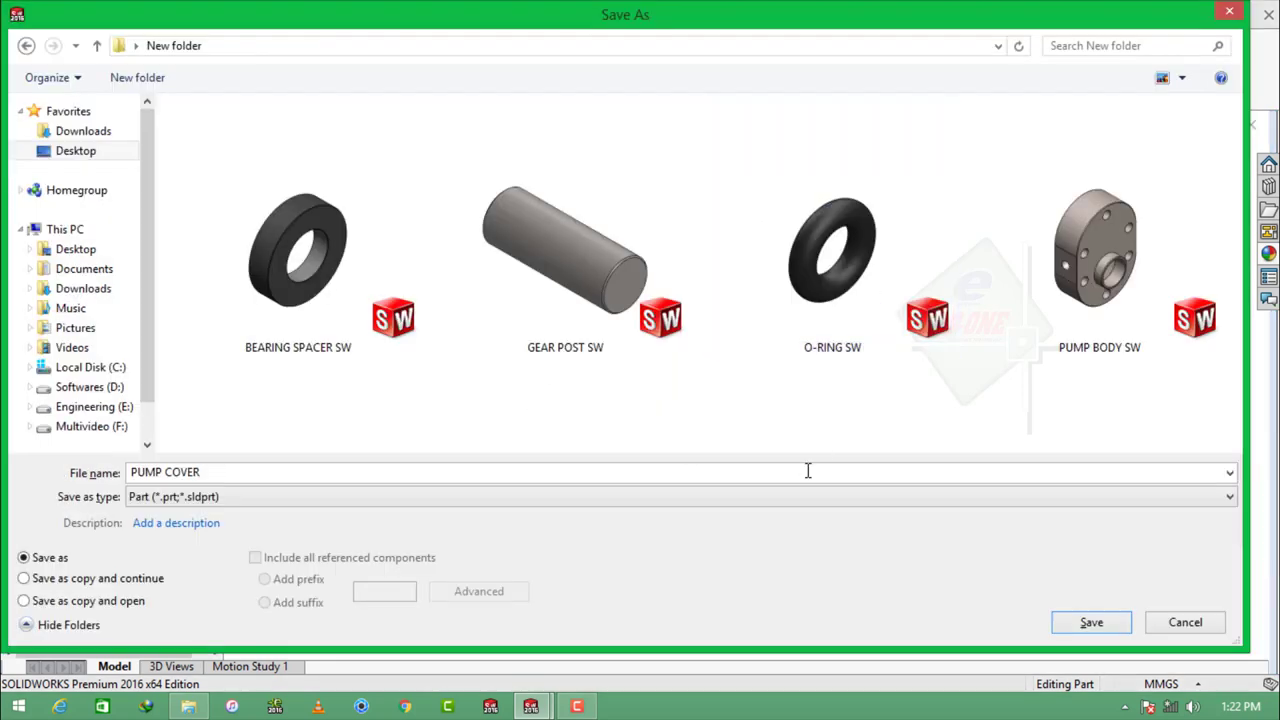
pyautogui.click(705, 468)
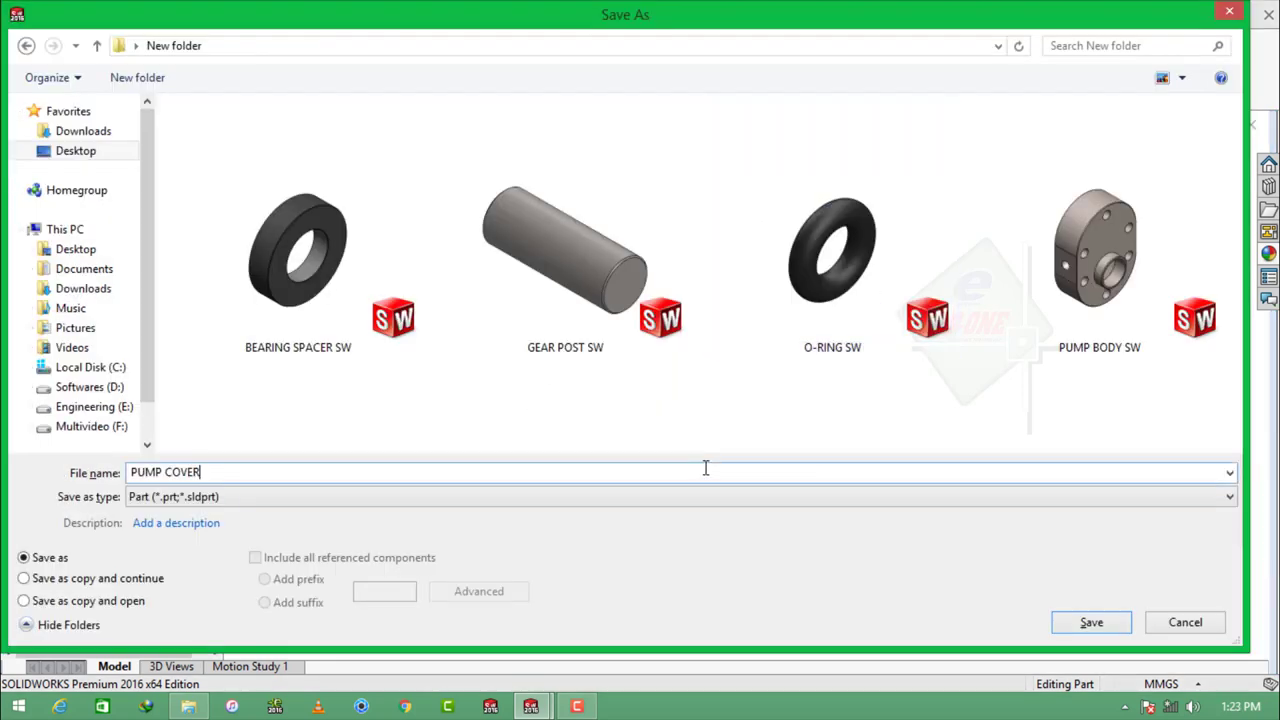
pyautogui.write('SW')
pyautogui.click(1090, 622)
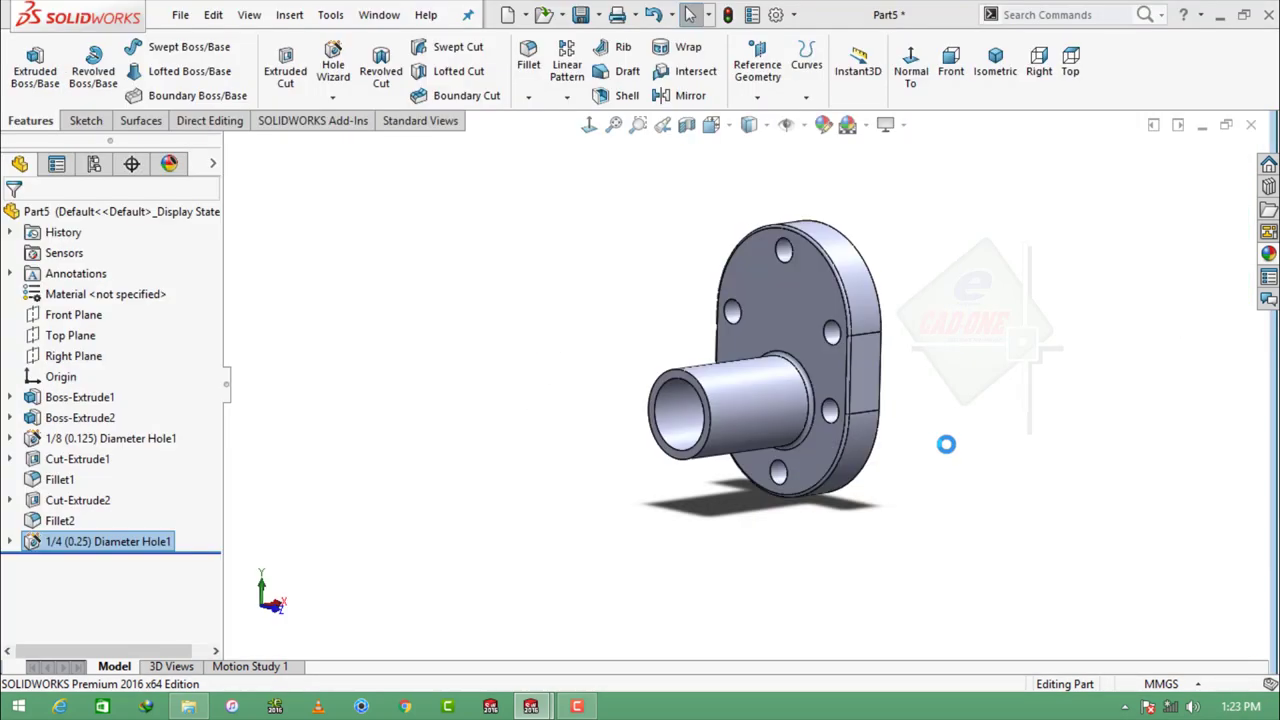
# Step: Apply a matte steel appearance to the pump cover and view it from the side
pyautogui.click(1268, 253)
pyautogui.doubleClick(1146, 520)
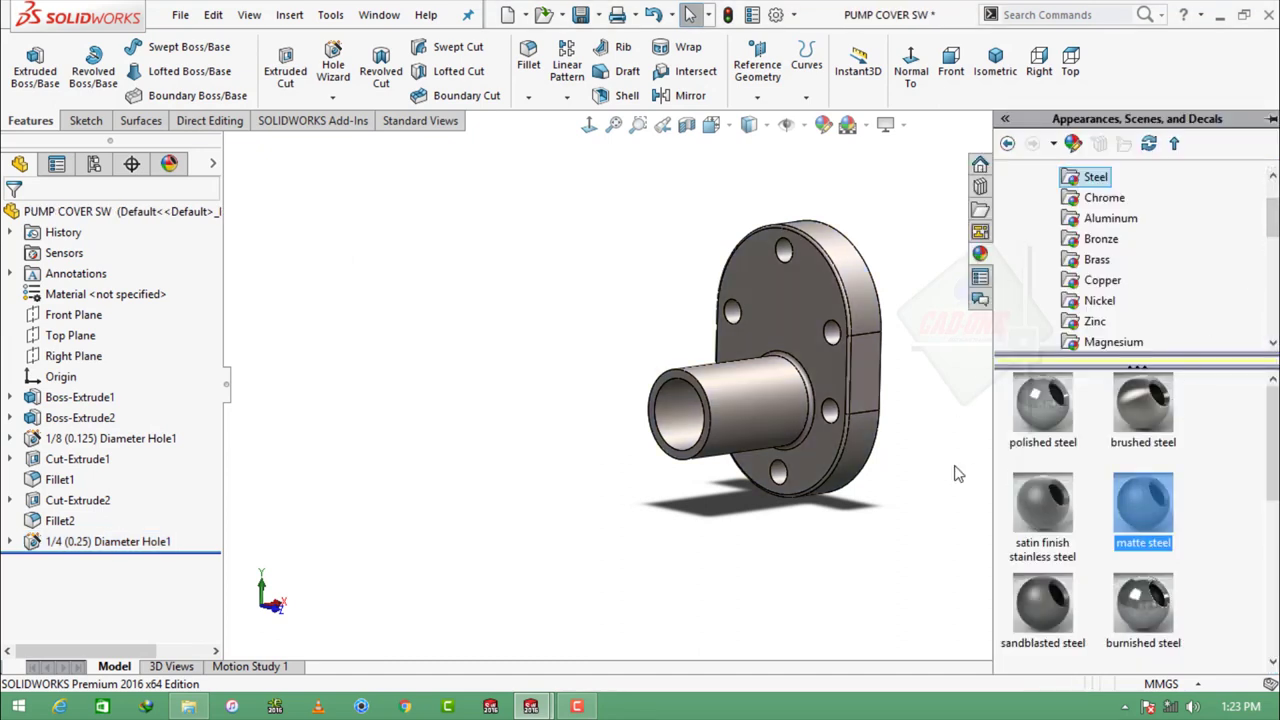
pyautogui.click(803, 124)
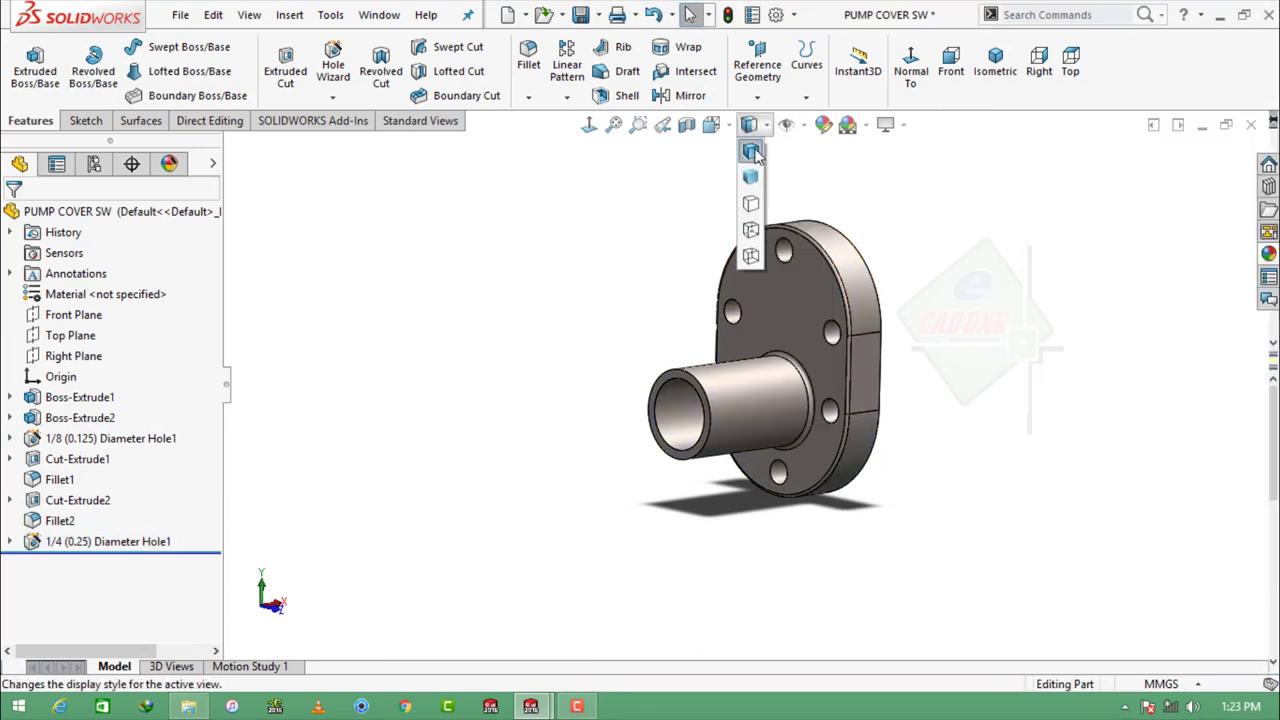
pyautogui.moveTo(960, 360)
pyautogui.mouseDown(button='middle')
pyautogui.moveTo(773, 418)
pyautogui.moveTo(888, 371)
pyautogui.mouseUp(button='middle')
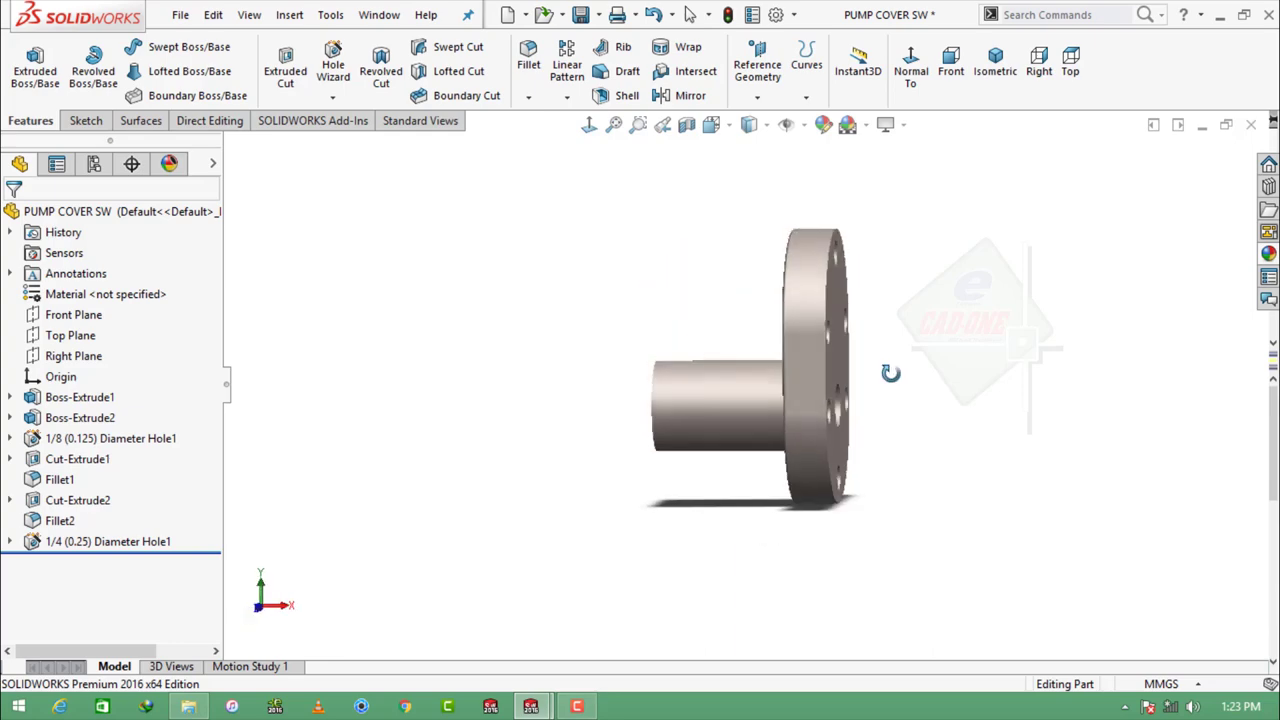
# Step: Close the pump cover without saving changes and start a new blank part
pyautogui.click(1251, 124)
pyautogui.click(575, 366)
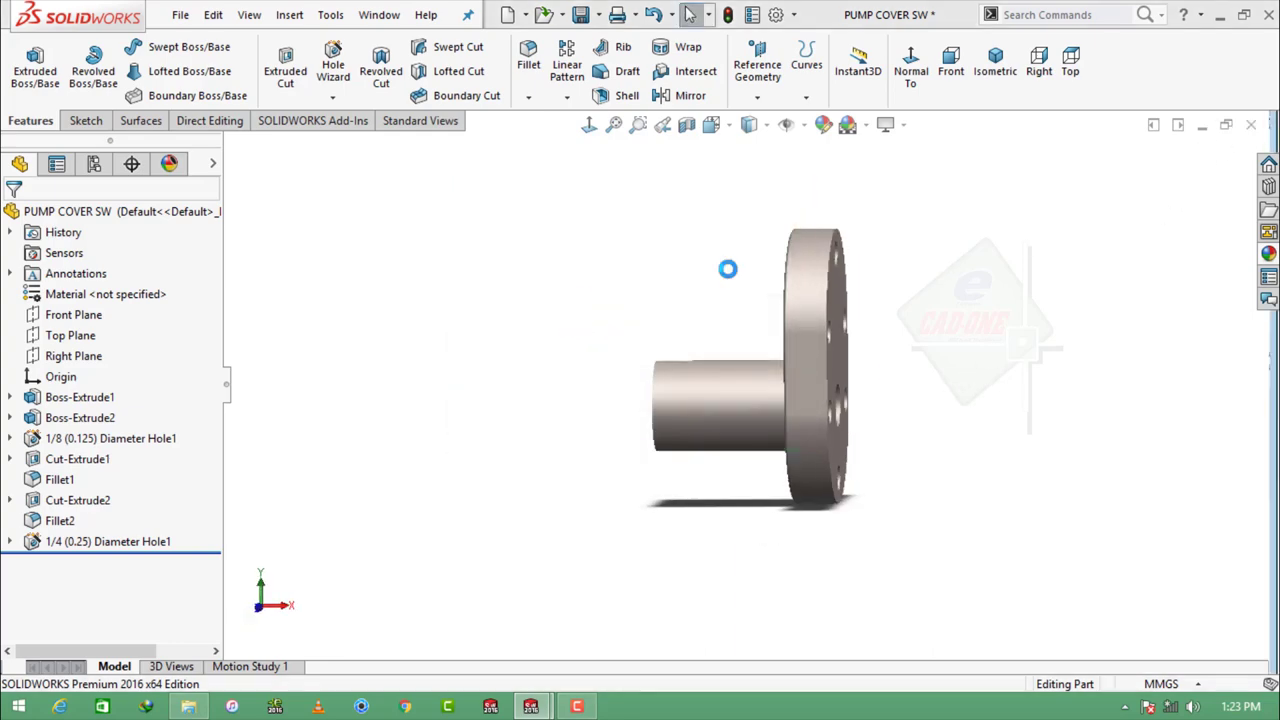
pyautogui.click(1251, 124)
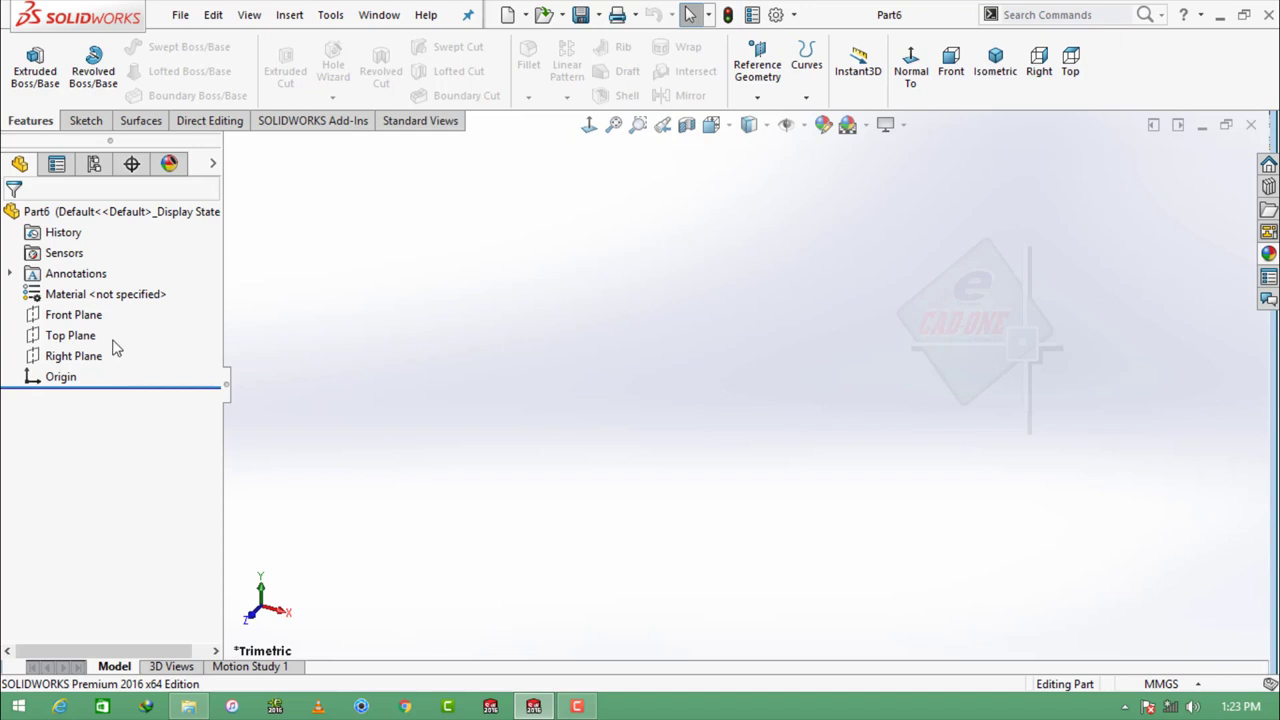
# Step: Sketch a 3.175 mm diameter circle at the origin on the Right Plane
pyautogui.click(80, 356)
pyautogui.click(88, 330)
pyautogui.click(160, 47)
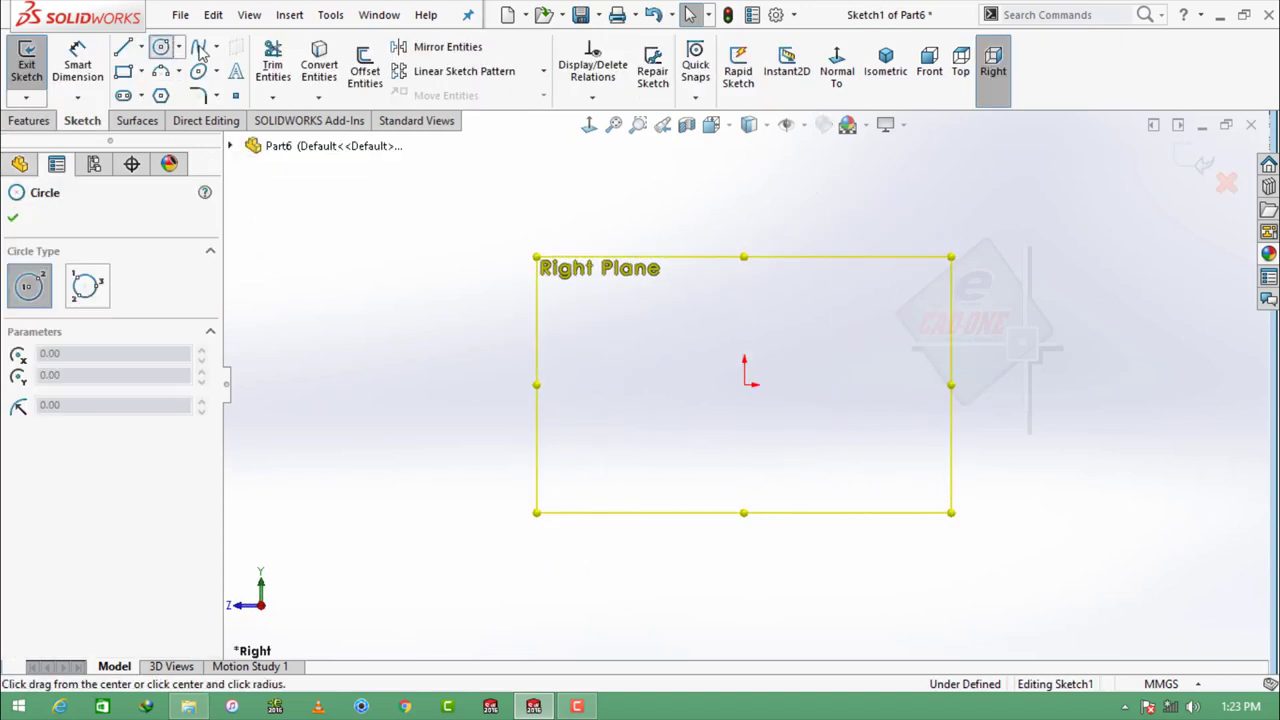
pyautogui.click(744, 384)
pyautogui.click(712, 323)
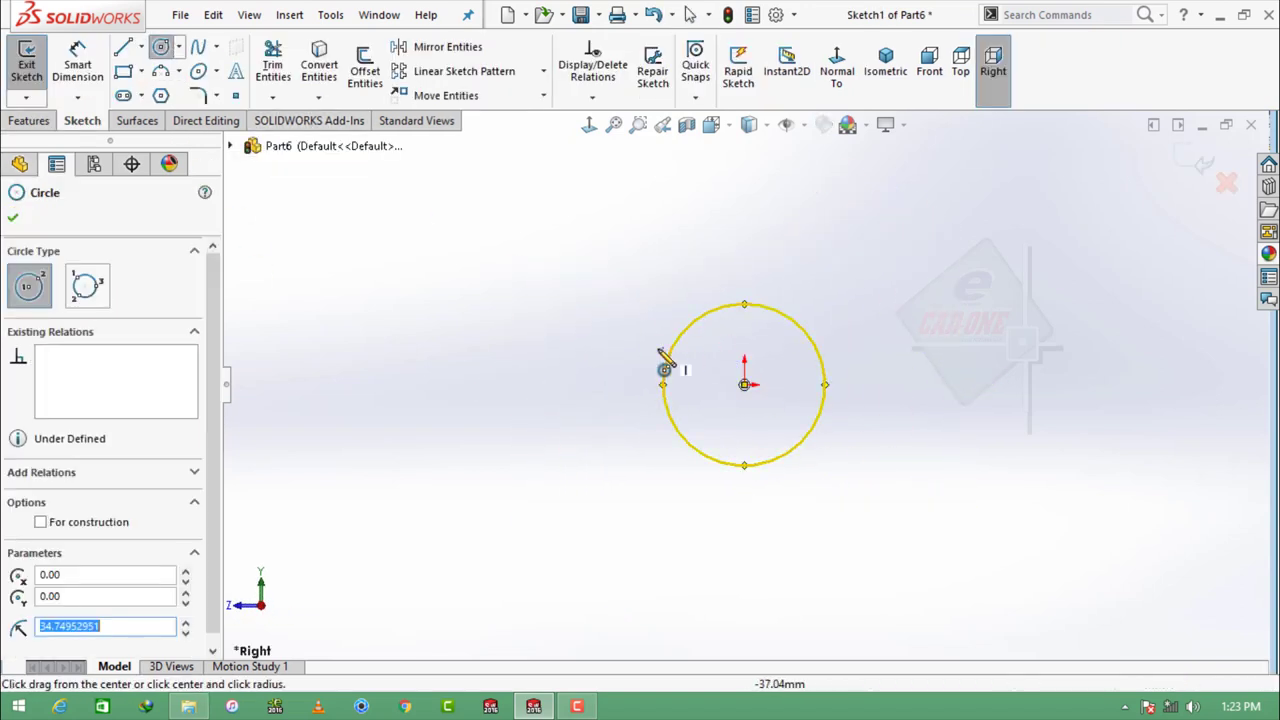
pyautogui.click(14, 217)
pyautogui.click(77, 62)
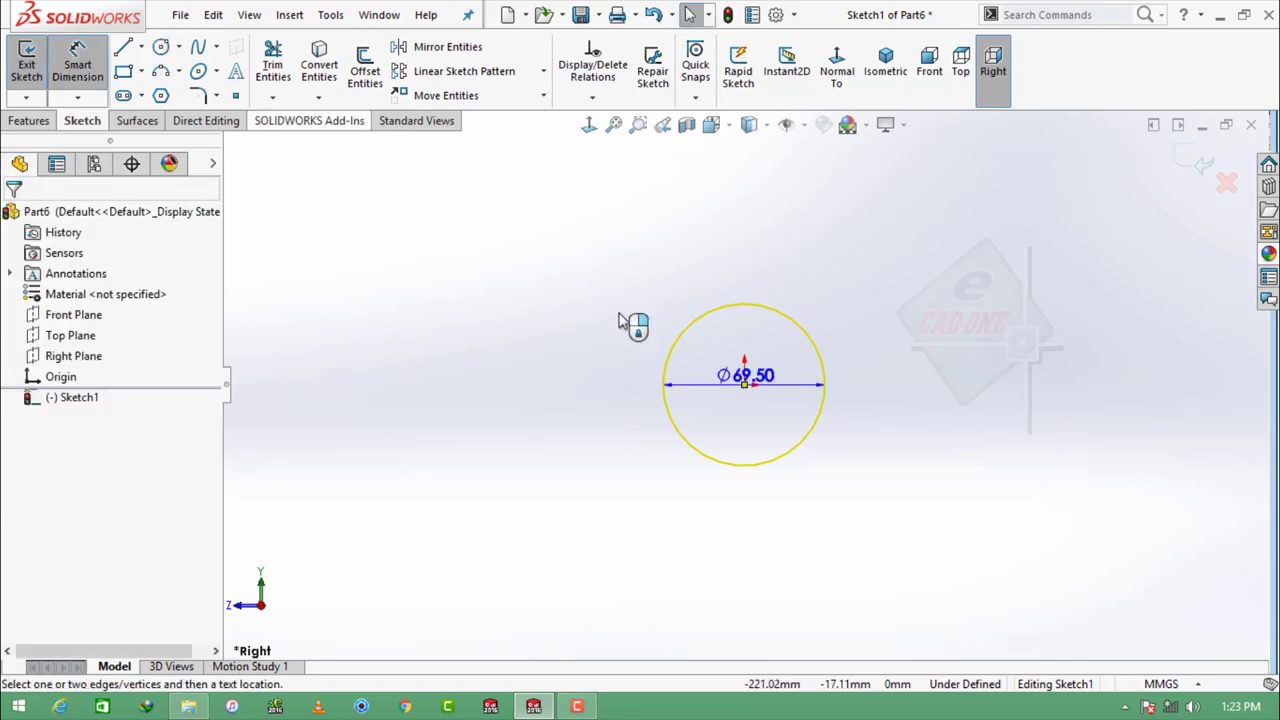
pyautogui.click(515, 460)
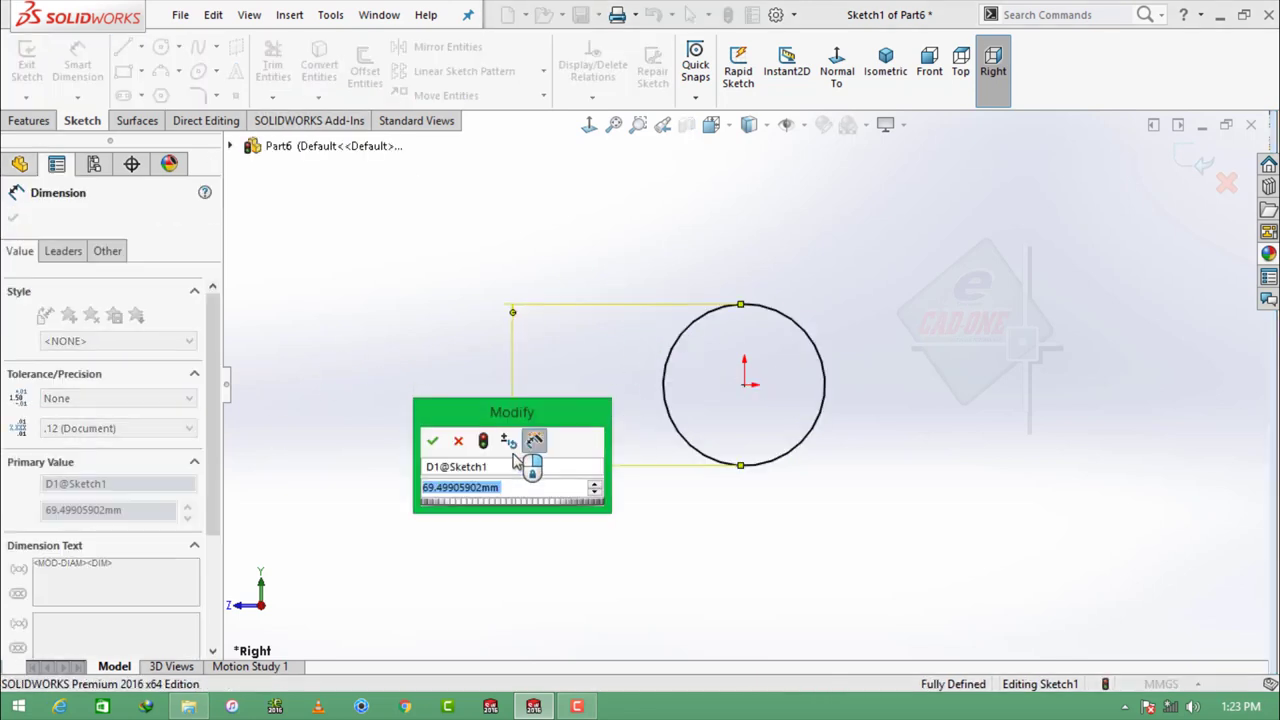
pyautogui.write('3.1750')
pyautogui.press('Return')
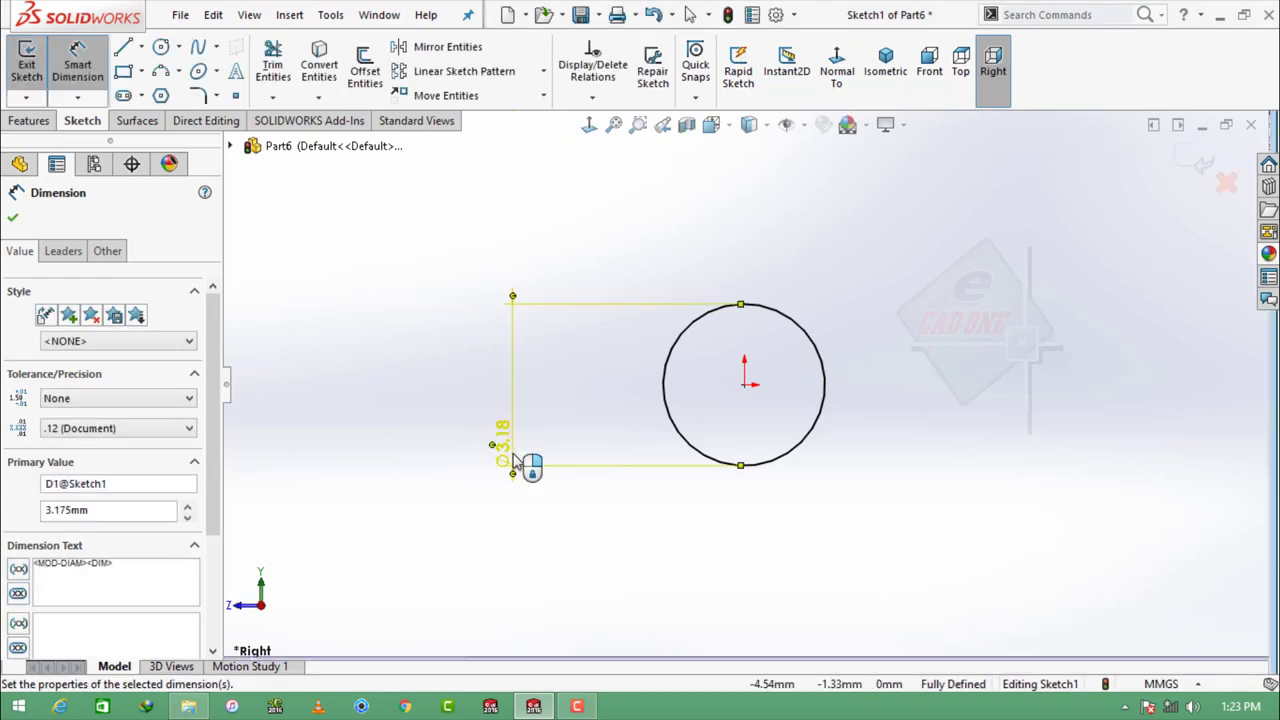
# Step: Extrude the circle mid-plane 32.385 mm into a slender rod
pyautogui.click(28, 120)
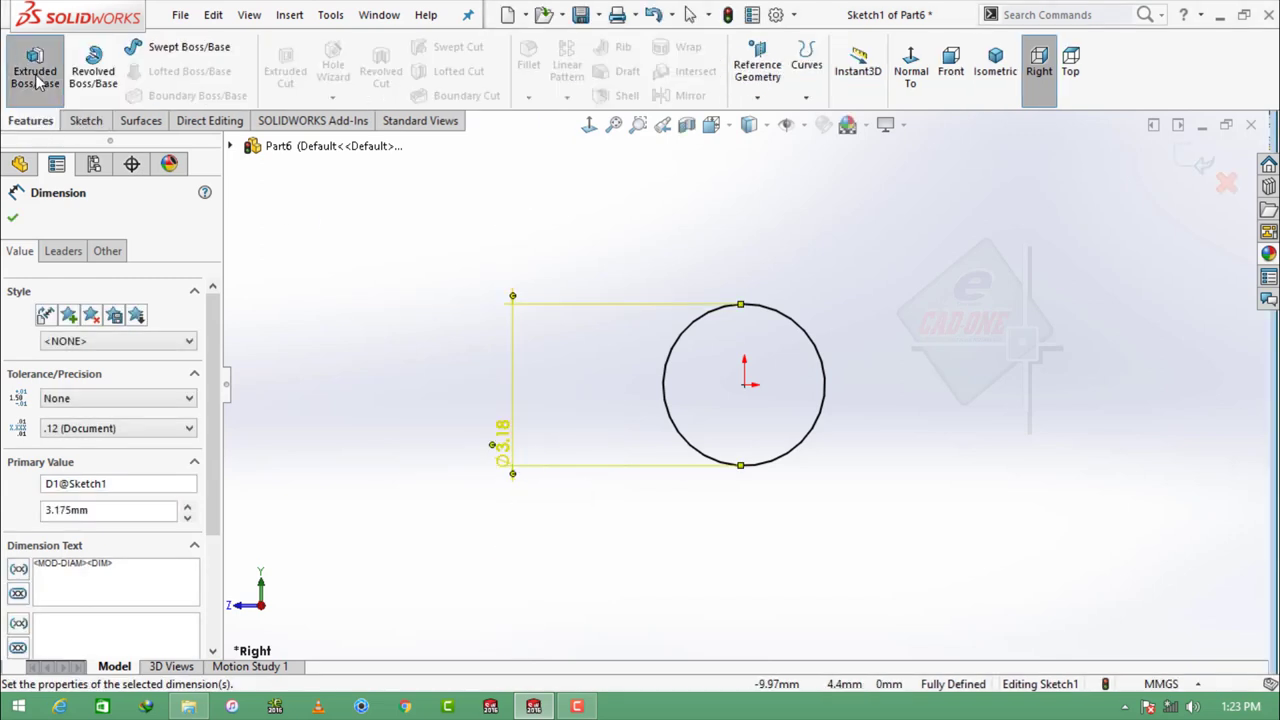
pyautogui.click(34, 65)
pyautogui.click(78, 330)
pyautogui.click(89, 404)
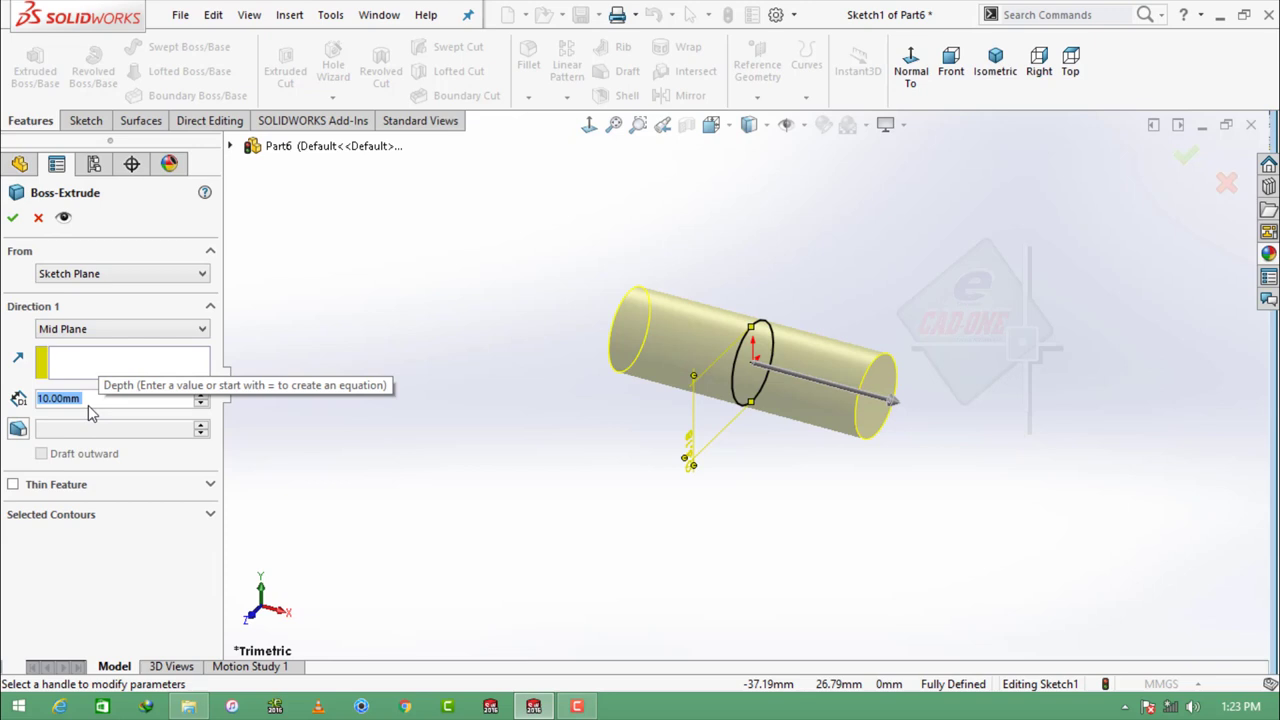
pyautogui.write('32.')
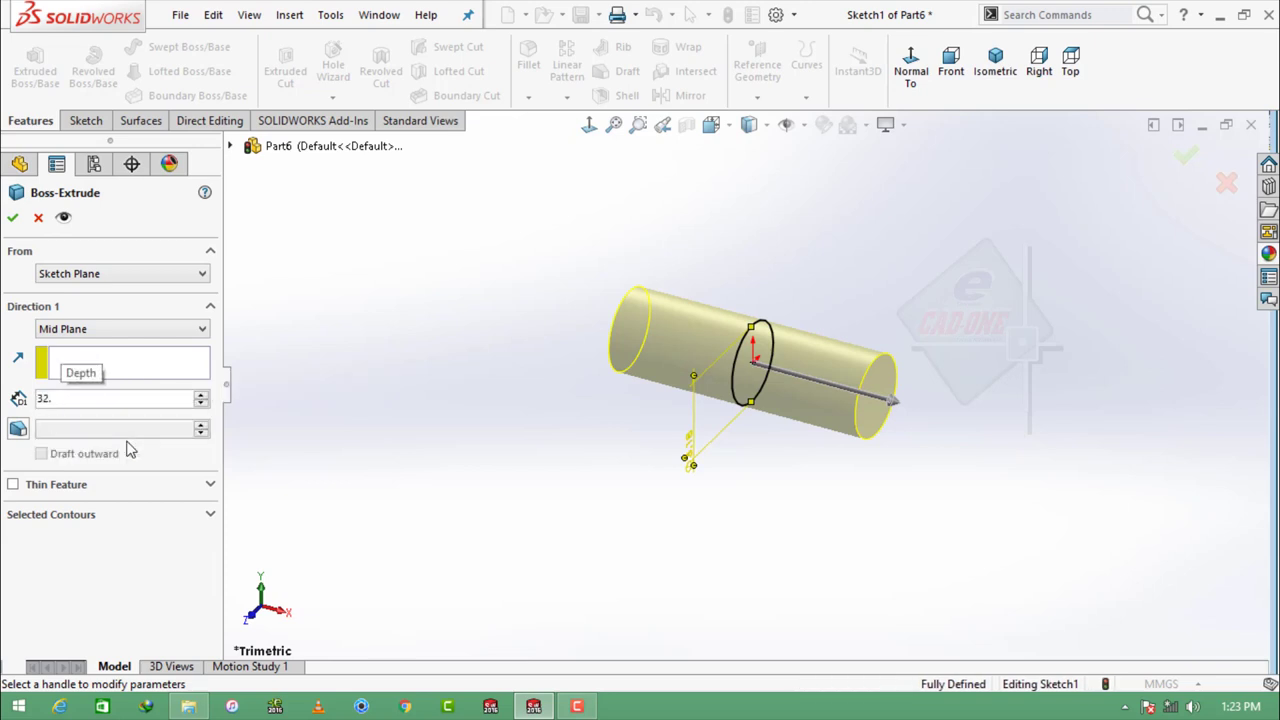
pyautogui.write('3850')
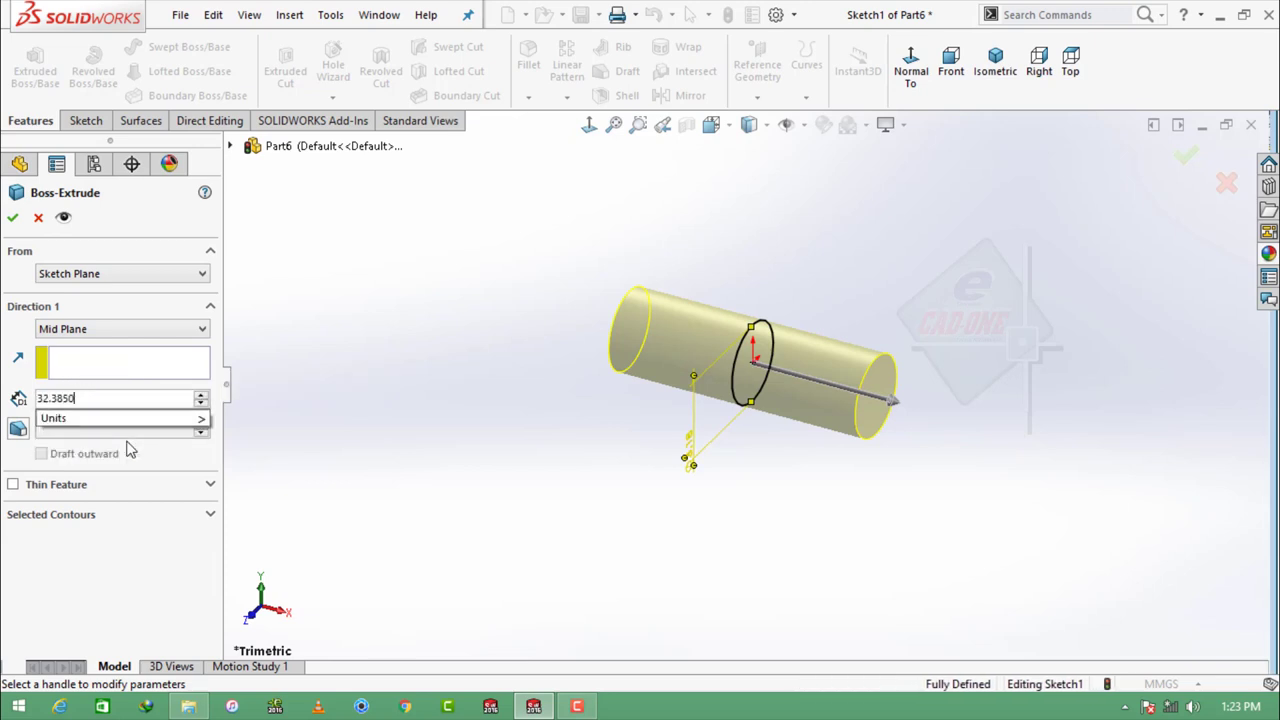
pyautogui.press('Return')
pyautogui.click(13, 218)
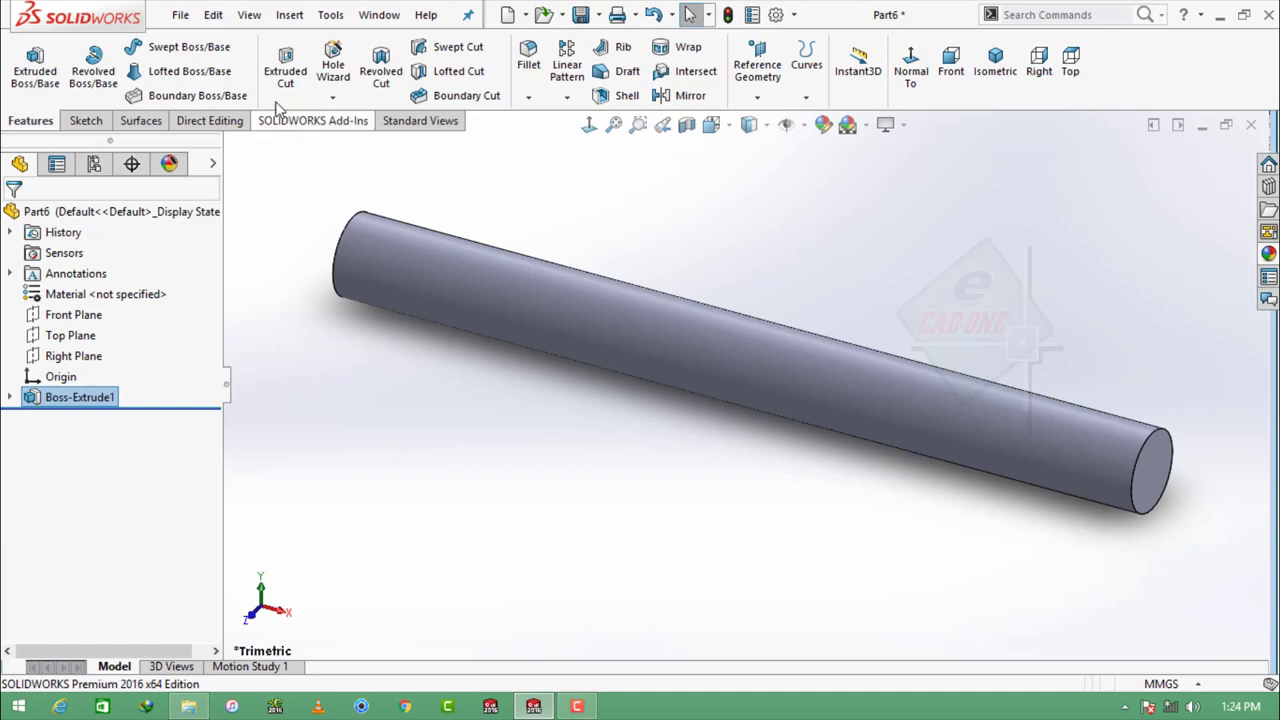
# Step: Chamfer both rod end faces by 0.0762 mm at 45°
pyautogui.click(530, 99)
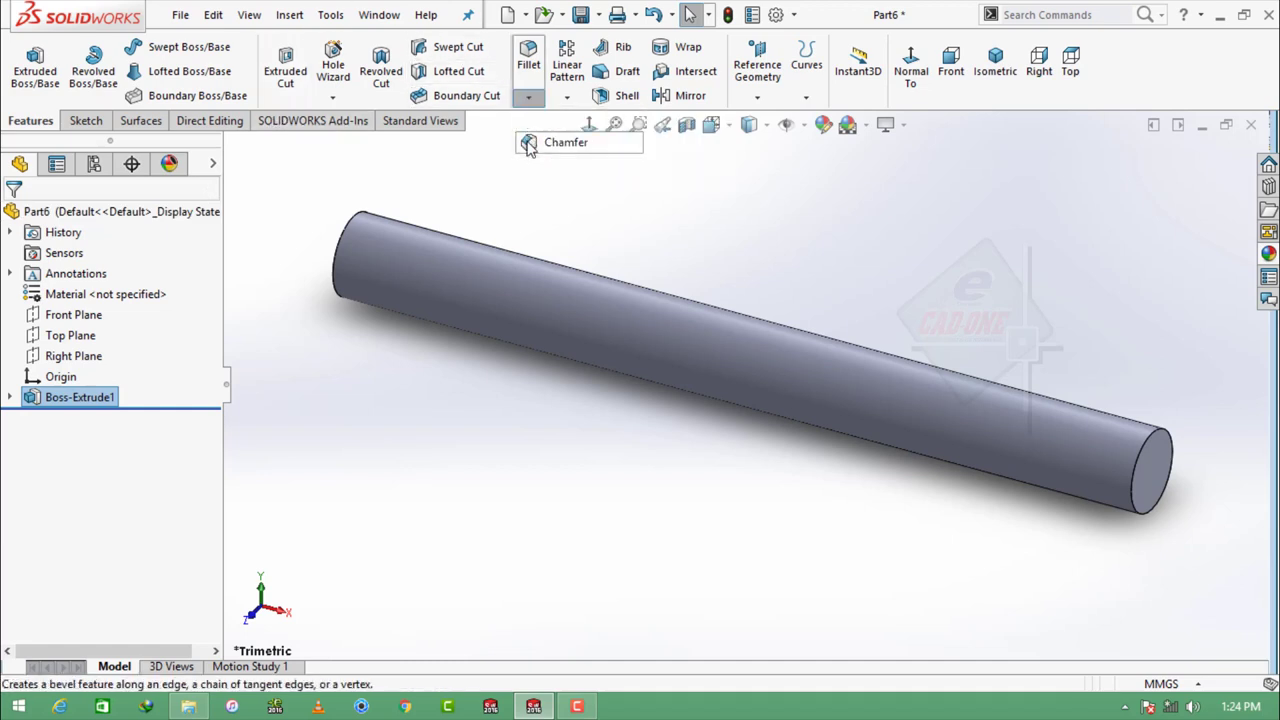
pyautogui.click(550, 134)
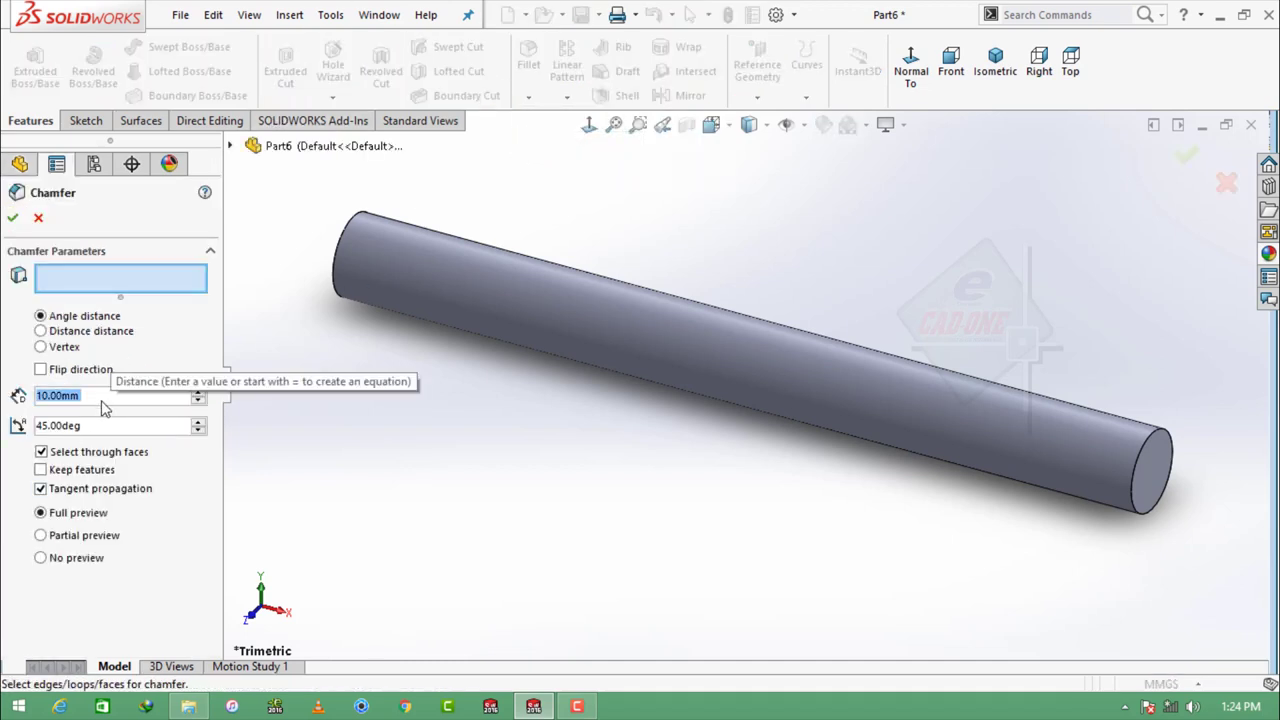
pyautogui.write('0.0762')
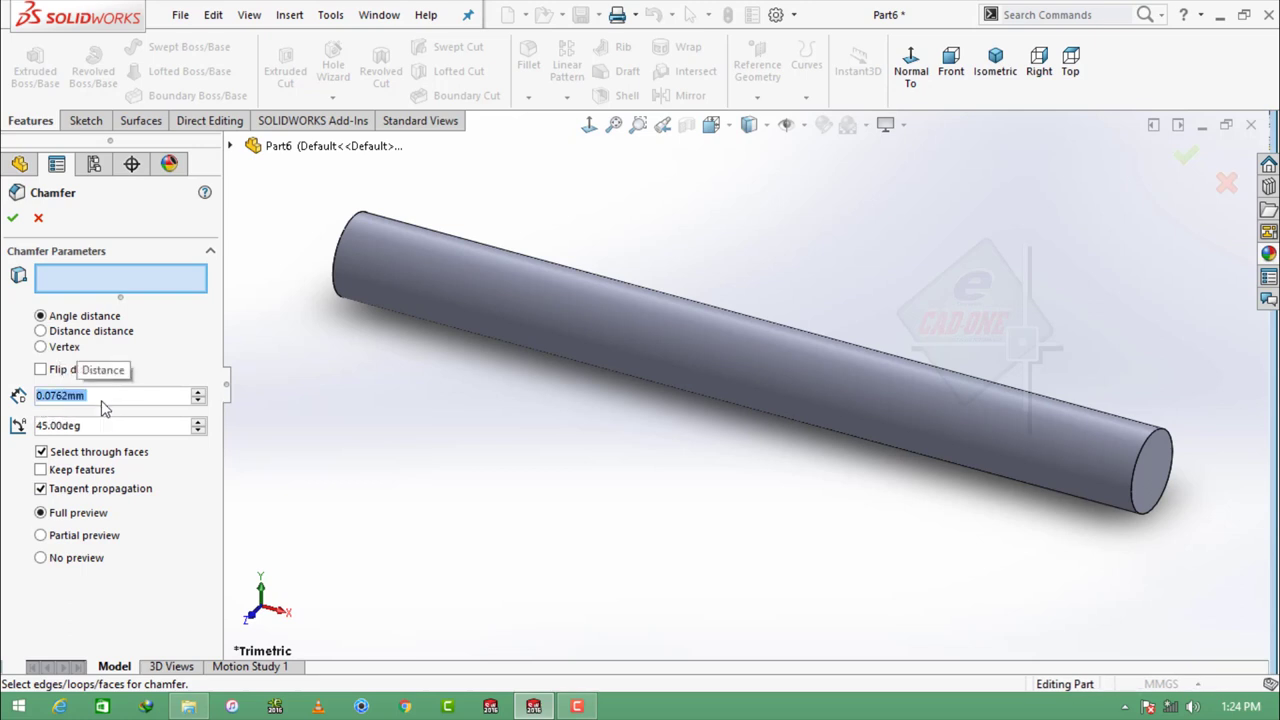
pyautogui.click(1168, 468)
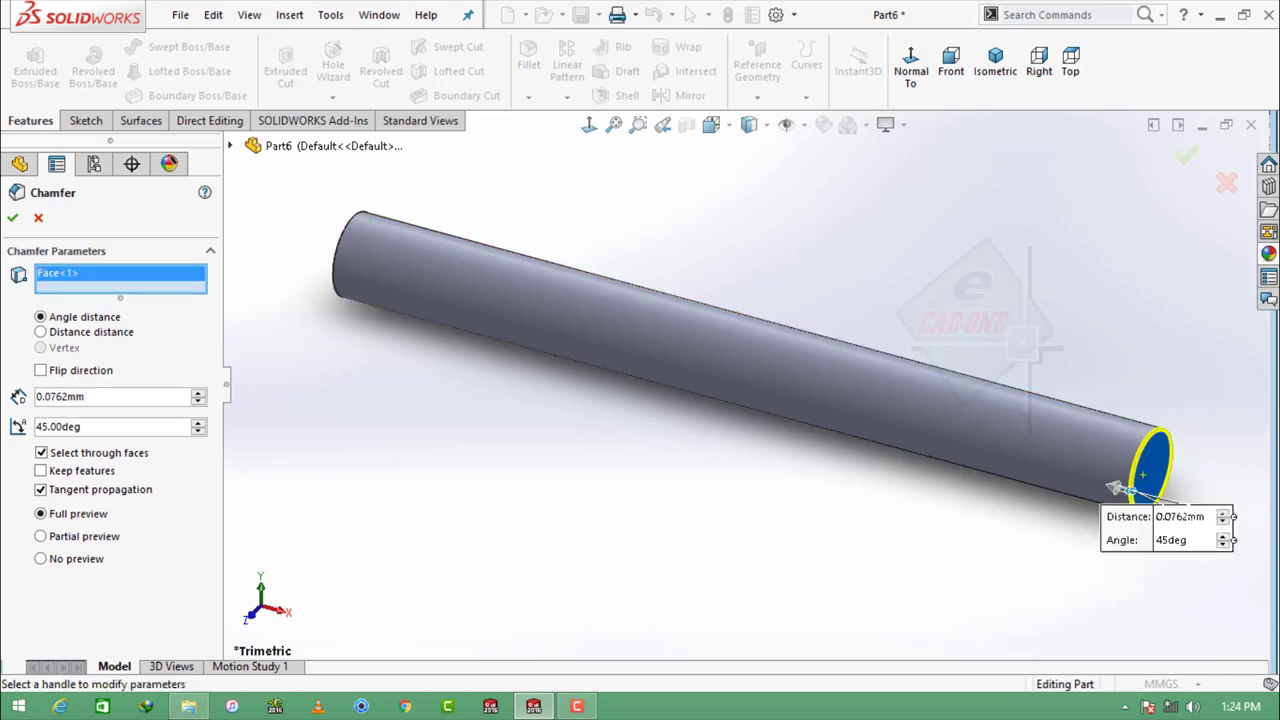
pyautogui.moveTo(446, 326); pyautogui.dragTo(571, 408, button='middle')
pyautogui.click(655, 425)
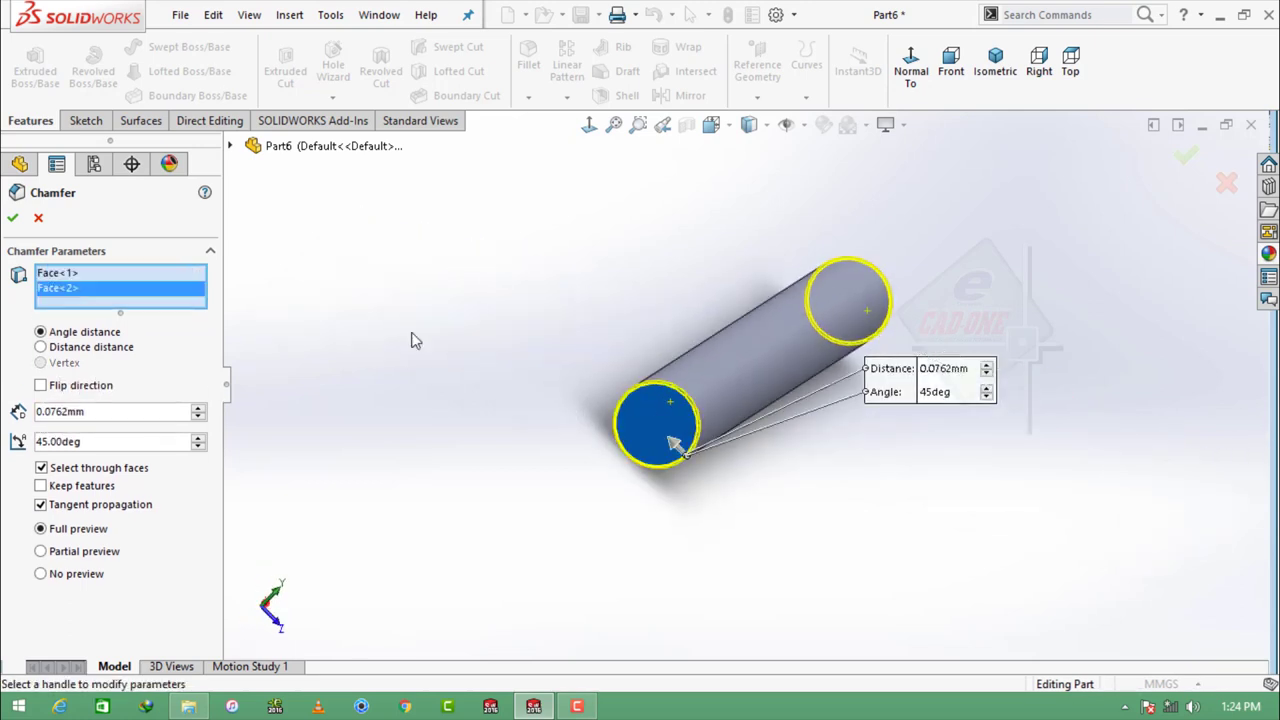
pyautogui.click(14, 220)
pyautogui.moveTo(960, 400); pyautogui.dragTo(1113, 320, button='middle')
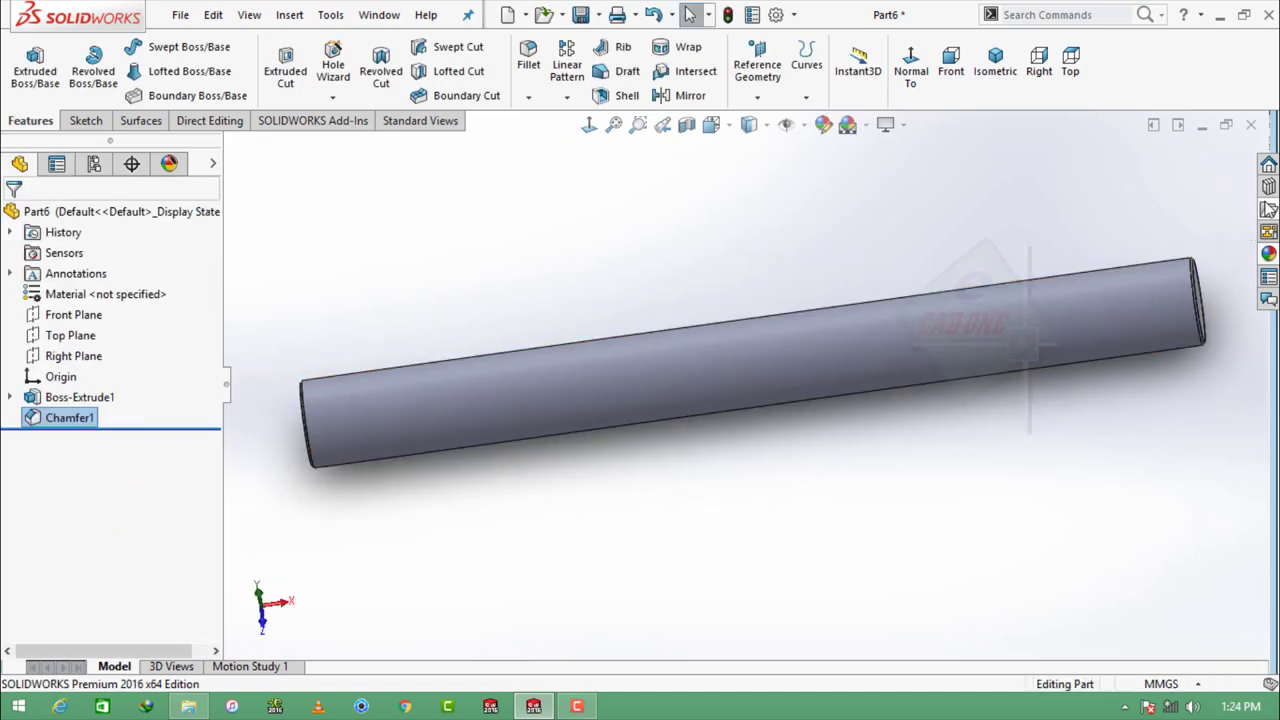
pyautogui.click(1268, 253)
# Step: Apply a brushed steel appearance to the rod with a Plain White scene
pyautogui.click(1143, 403)
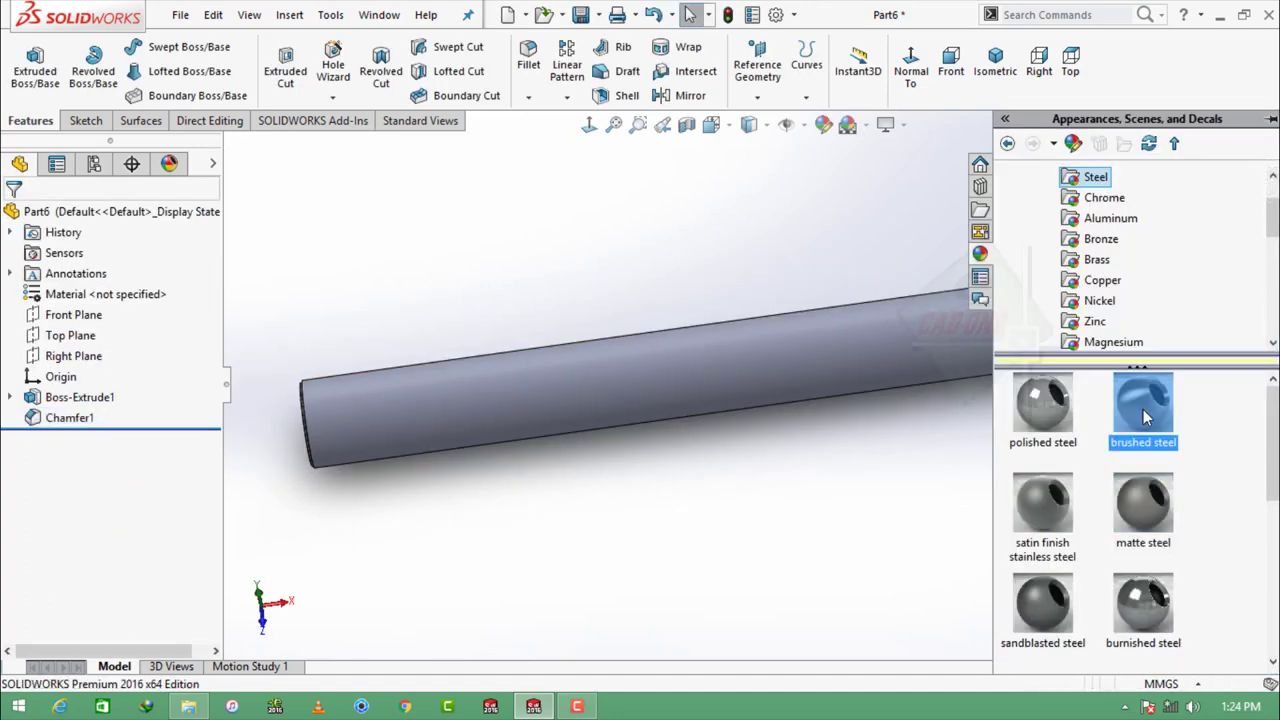
pyautogui.doubleClick(1147, 418)
pyautogui.moveTo(800, 480)
pyautogui.mouseDown(button='middle')
pyautogui.moveTo(652, 477)
pyautogui.moveTo(789, 283)
pyautogui.mouseUp(button='middle')
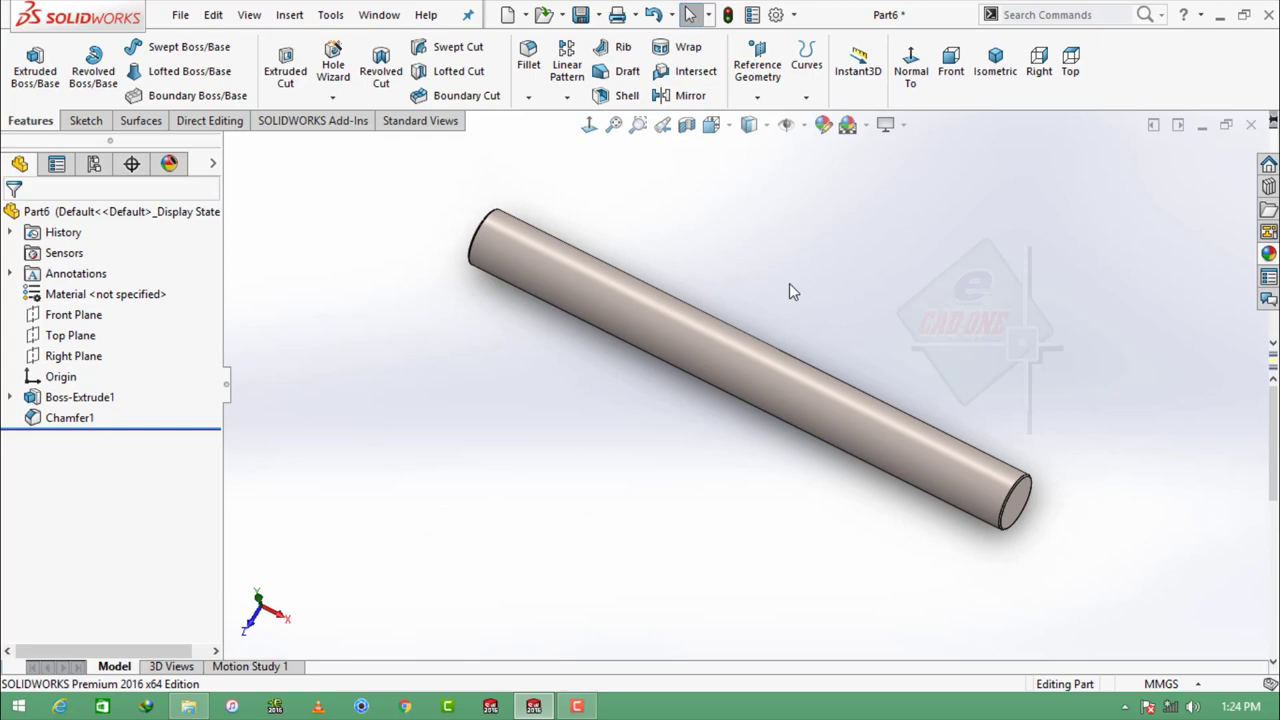
pyautogui.click(862, 126)
pyautogui.click(826, 47)
pyautogui.moveTo(1000, 277)
pyautogui.mouseDown(button='middle')
pyautogui.moveTo(794, 383)
pyautogui.moveTo(800, 452)
pyautogui.moveTo(868, 460)
pyautogui.mouseUp(button='middle')
# Step: Save the part as PUMP SHAFT SW and close it
pyautogui.hotkey('ctrl', 's')
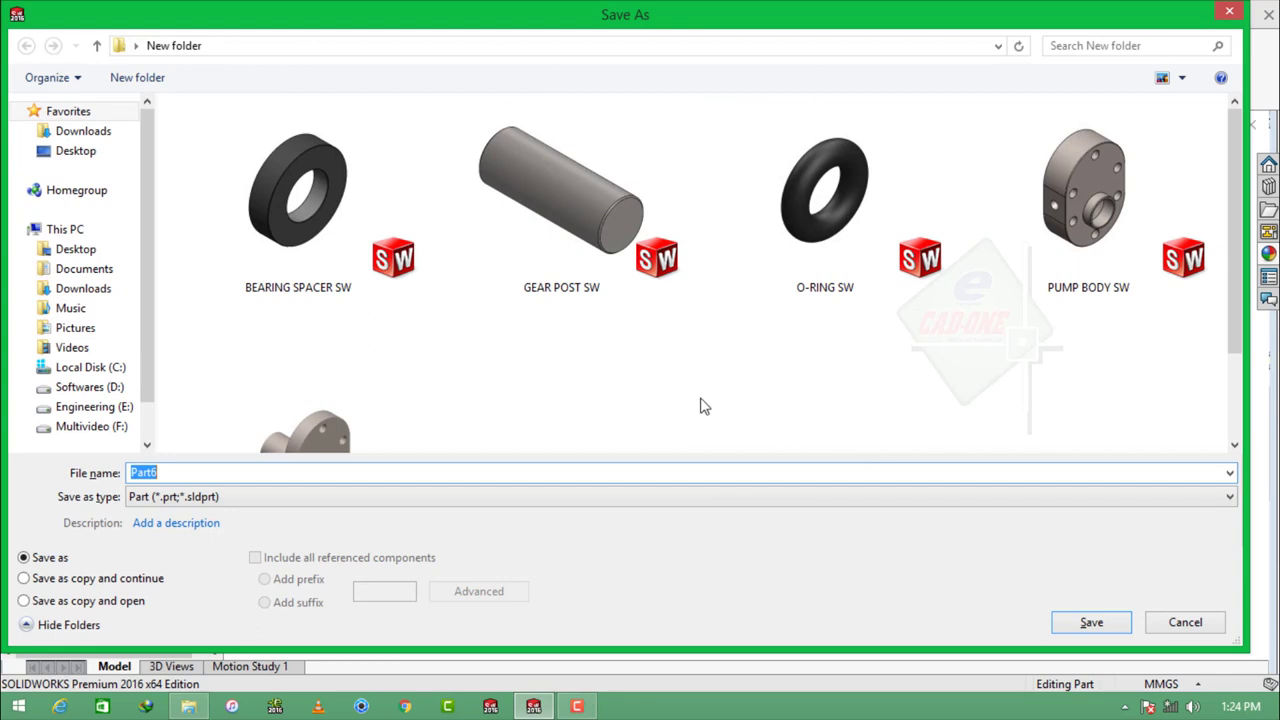
pyautogui.write('pUM')
pyautogui.write('sHA')
pyautogui.write('PU')
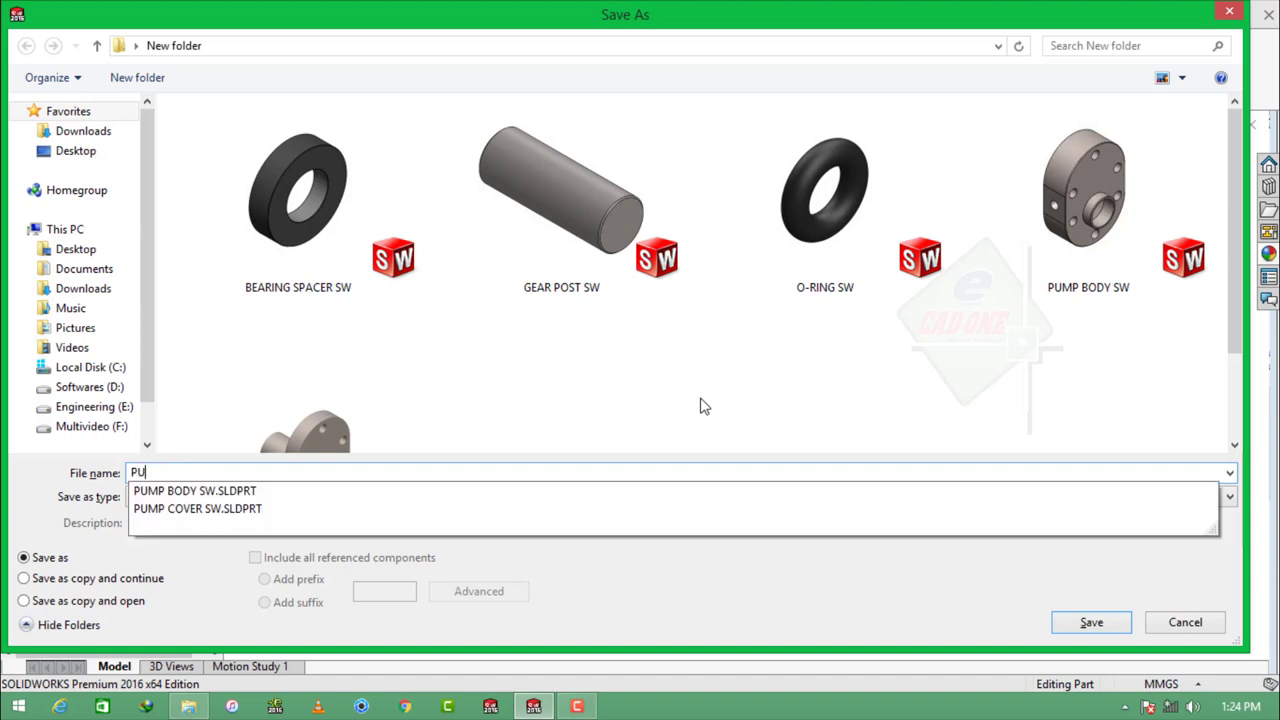
pyautogui.write(' SHAFT SW')
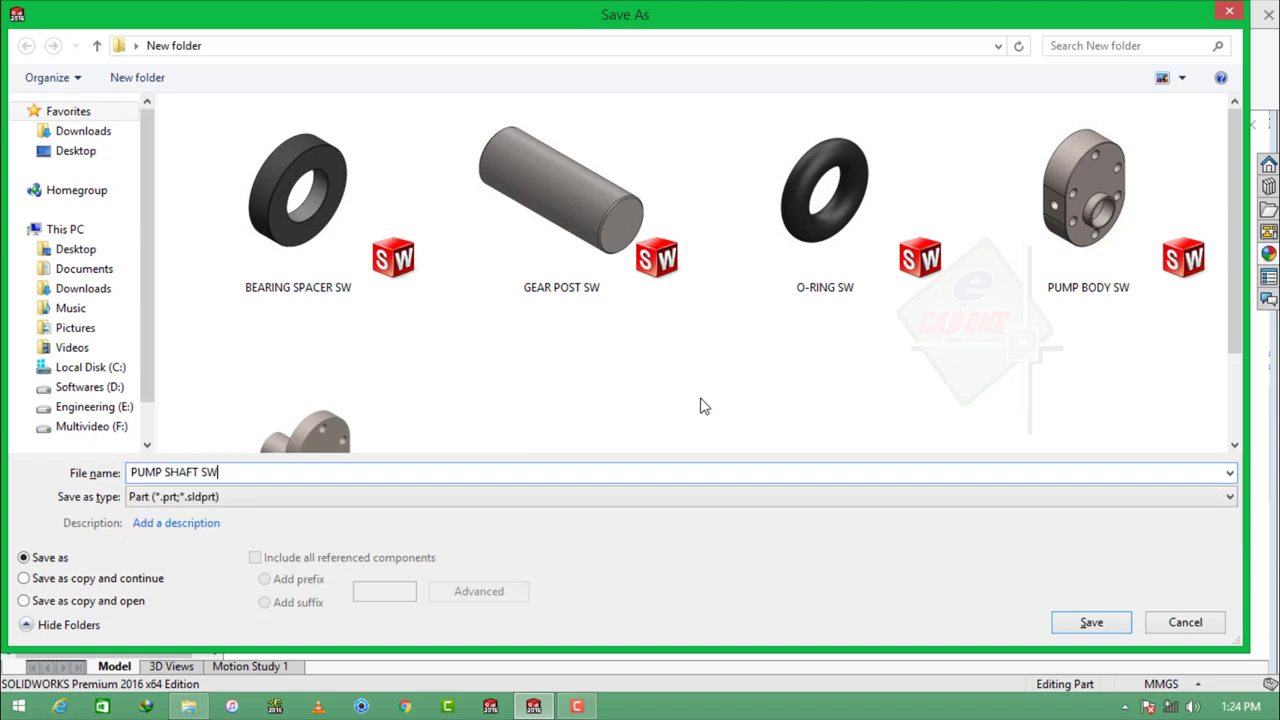
pyautogui.press('Return')
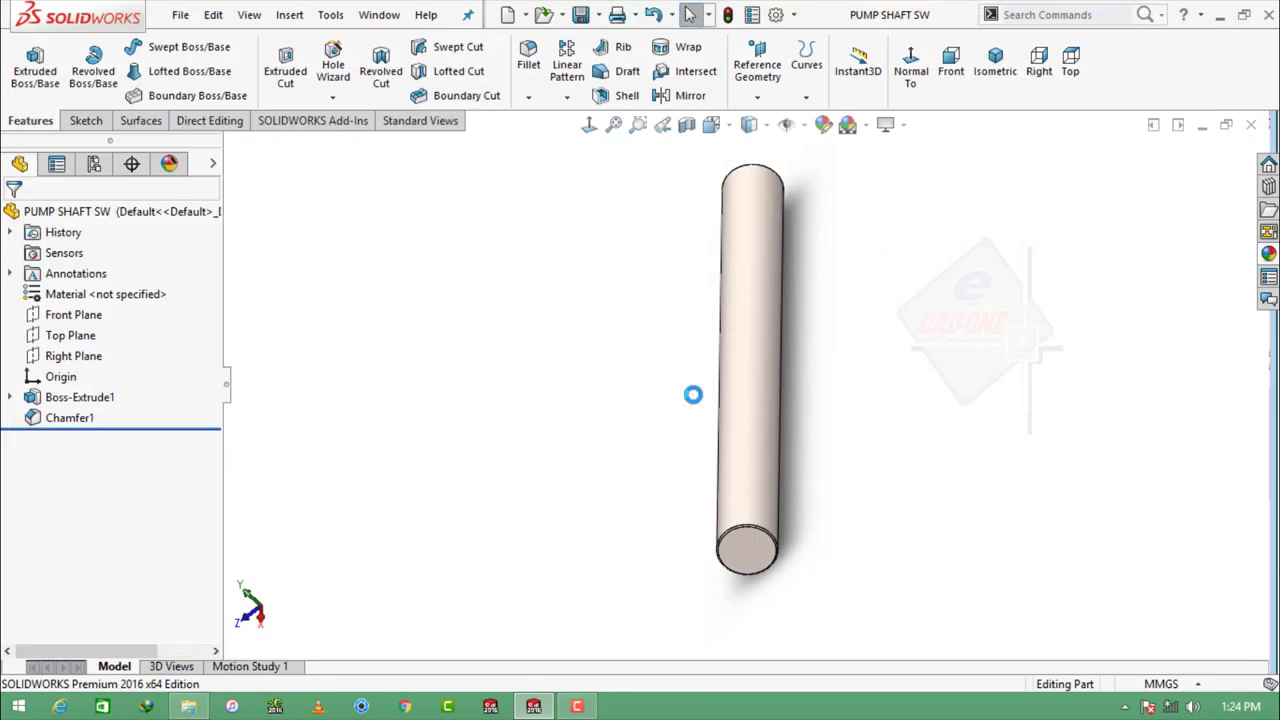
pyautogui.click(1252, 124)
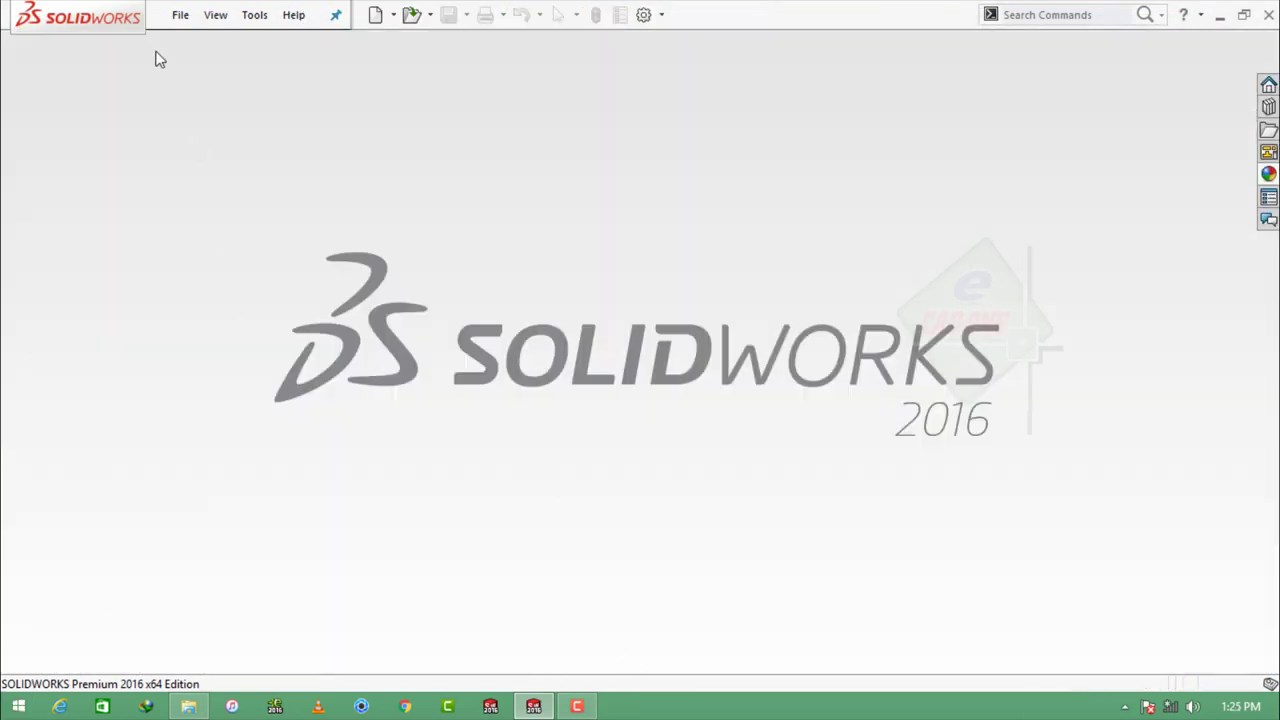
# Step: Create a new part and start a sketch on its Right Plane
pyautogui.click(180, 15)
pyautogui.click(208, 43)
pyautogui.click(620, 483)
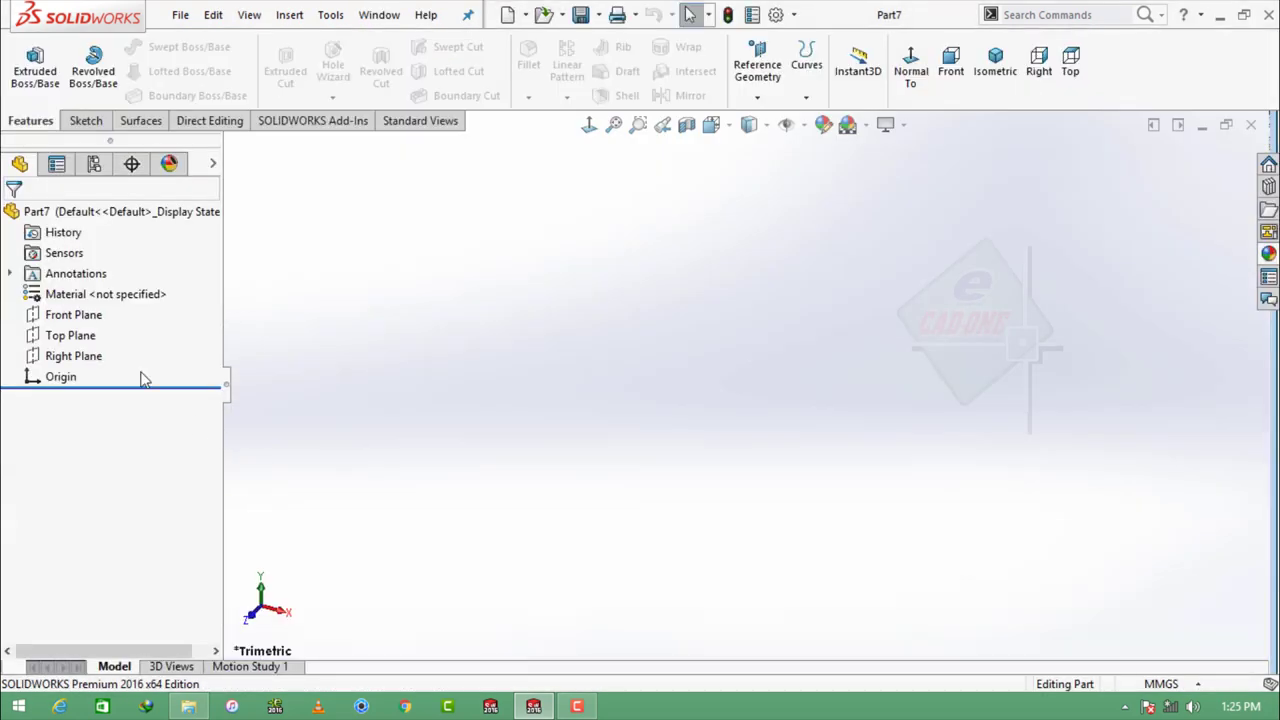
pyautogui.click(73, 355)
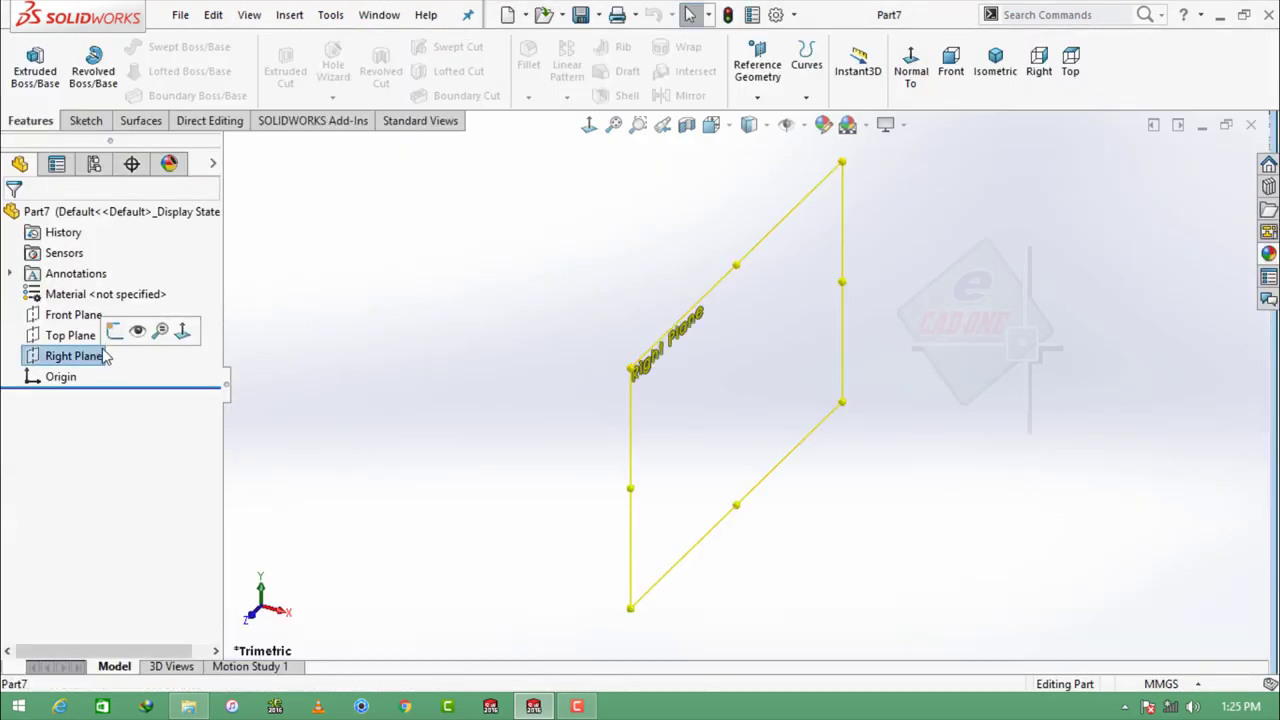
pyautogui.click(124, 333)
# Step: Draw the concentric circles centred on the origin
pyautogui.press('c')
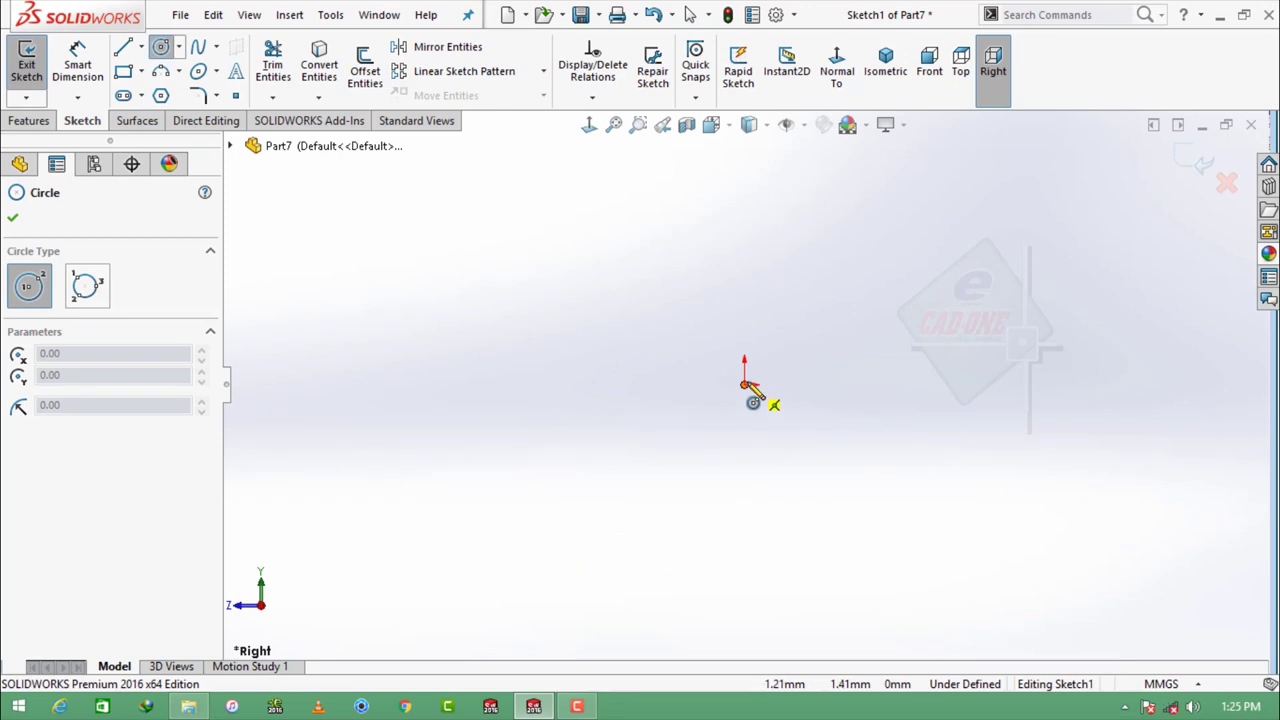
pyautogui.click(745, 383)
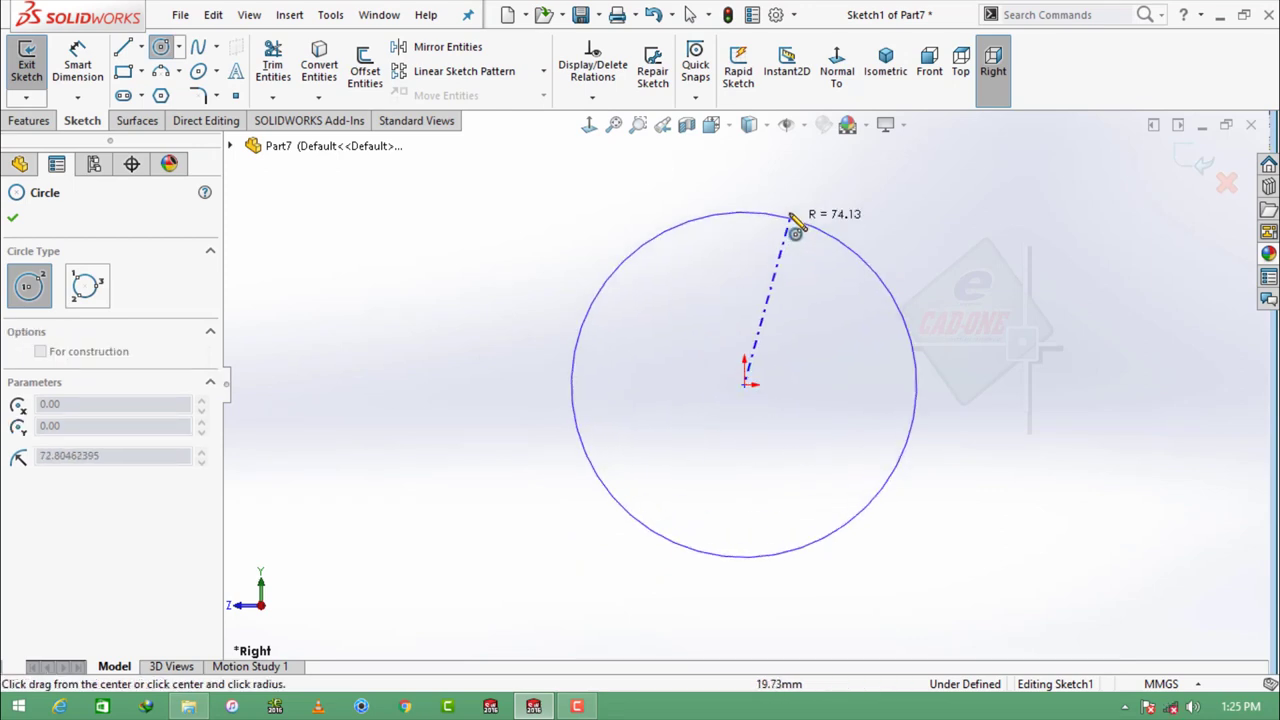
pyautogui.click(793, 228)
pyautogui.click(745, 384)
pyautogui.click(748, 257)
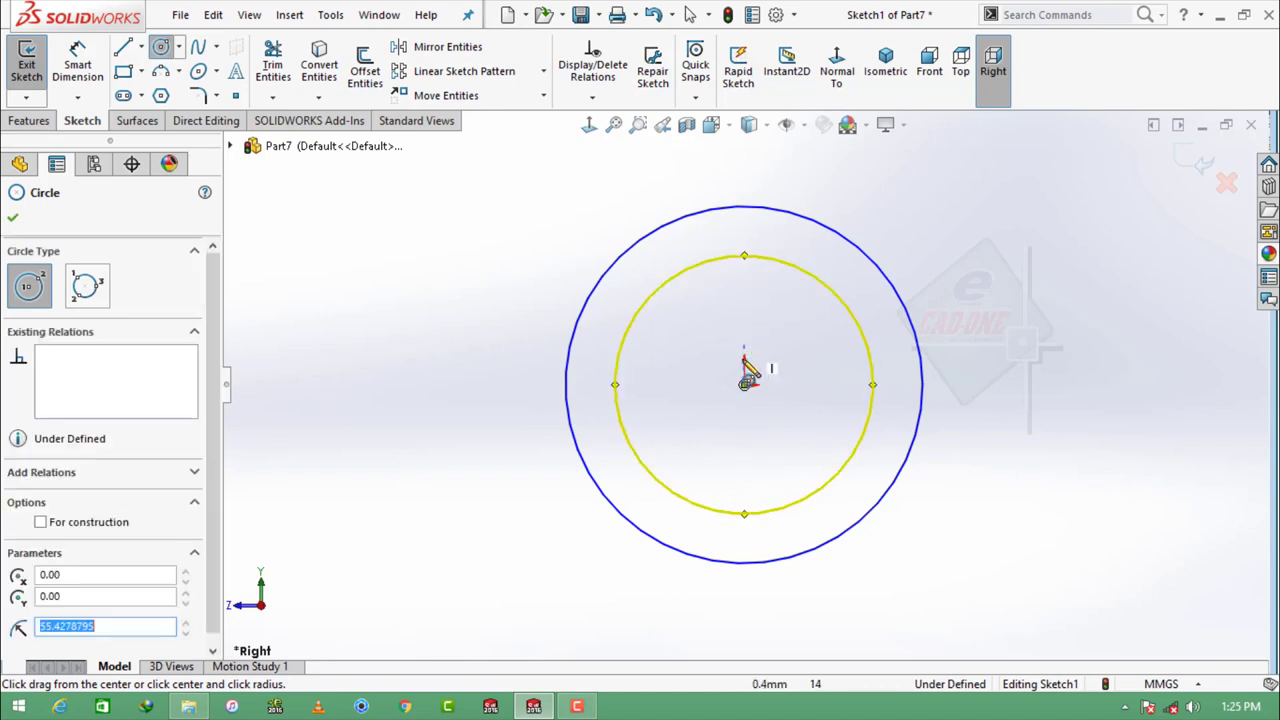
pyautogui.click(745, 384)
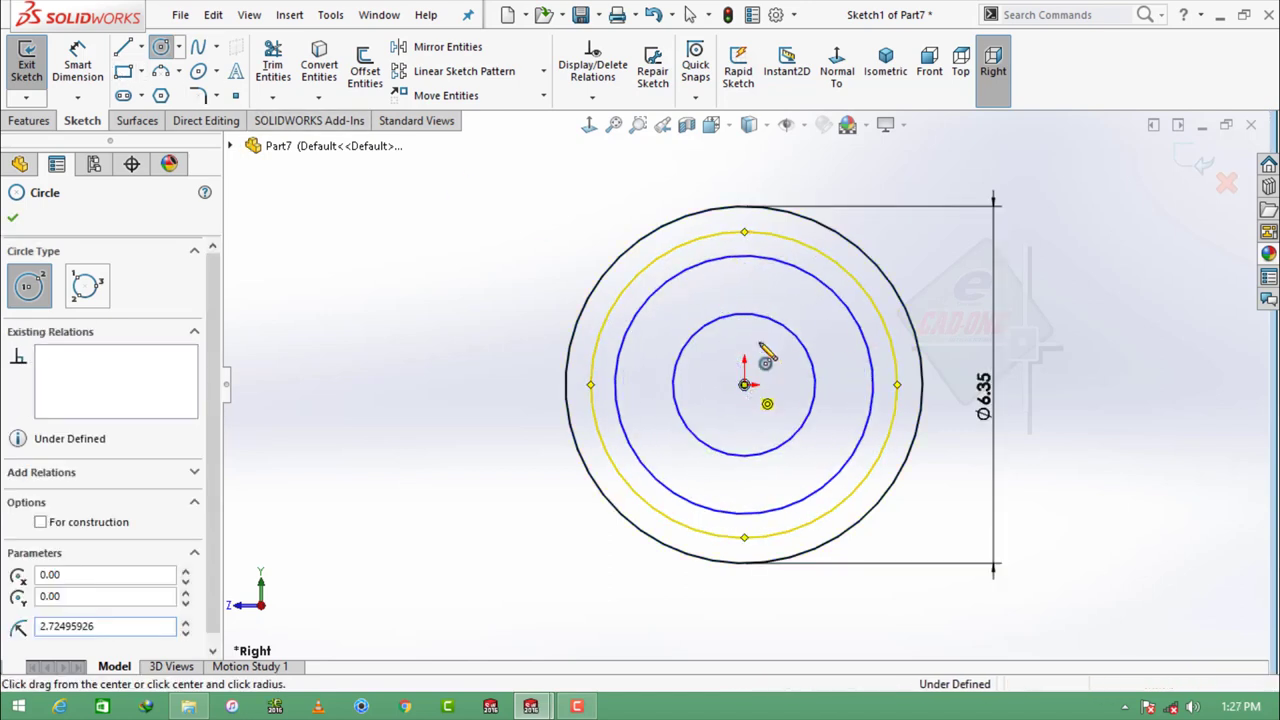
pyautogui.click(744, 384)
pyautogui.click(748, 289)
# Step: Dimension the next two circles at Ø5.37 and Ø4.76
pyautogui.press('d')
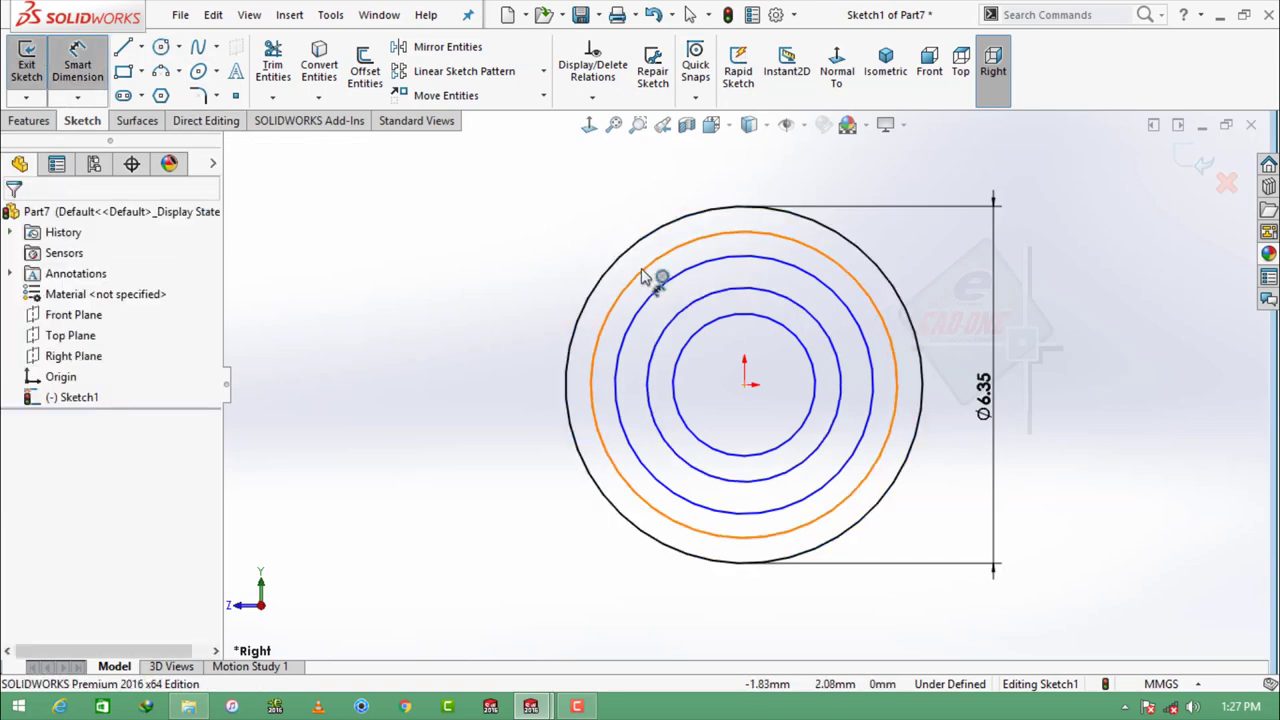
pyautogui.click(651, 271)
pyautogui.click(447, 382)
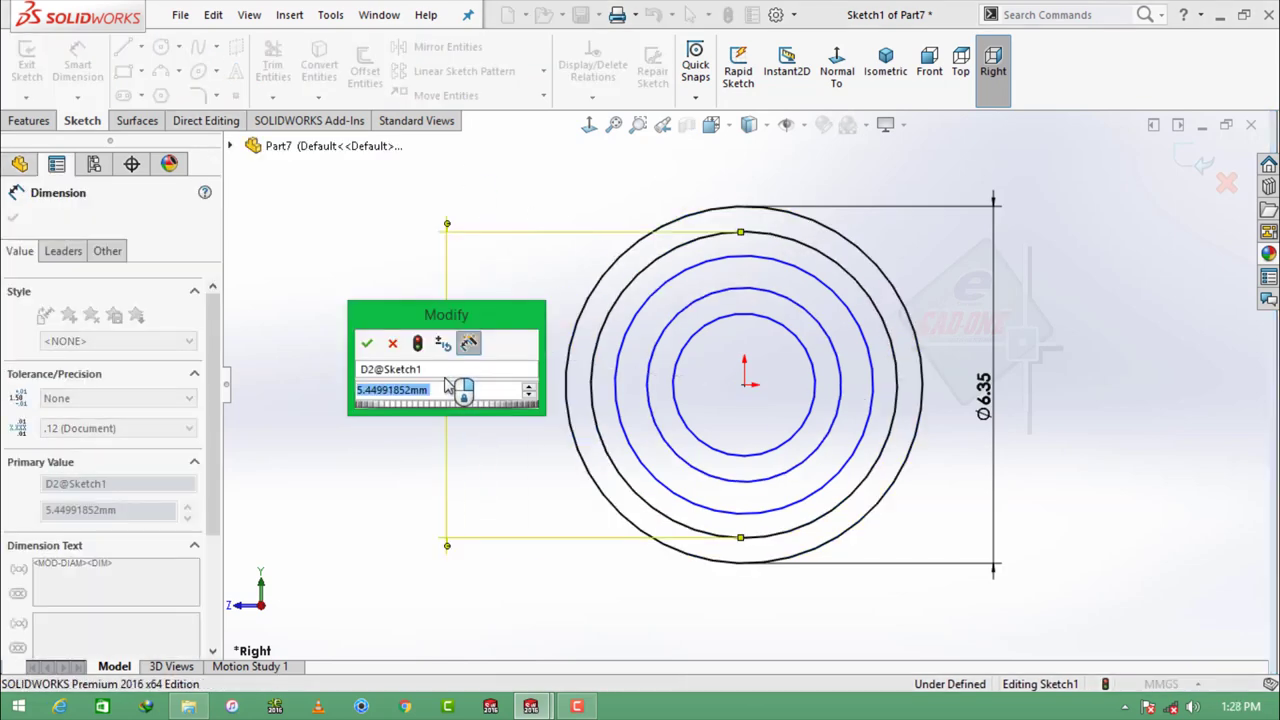
pyautogui.write('5.')
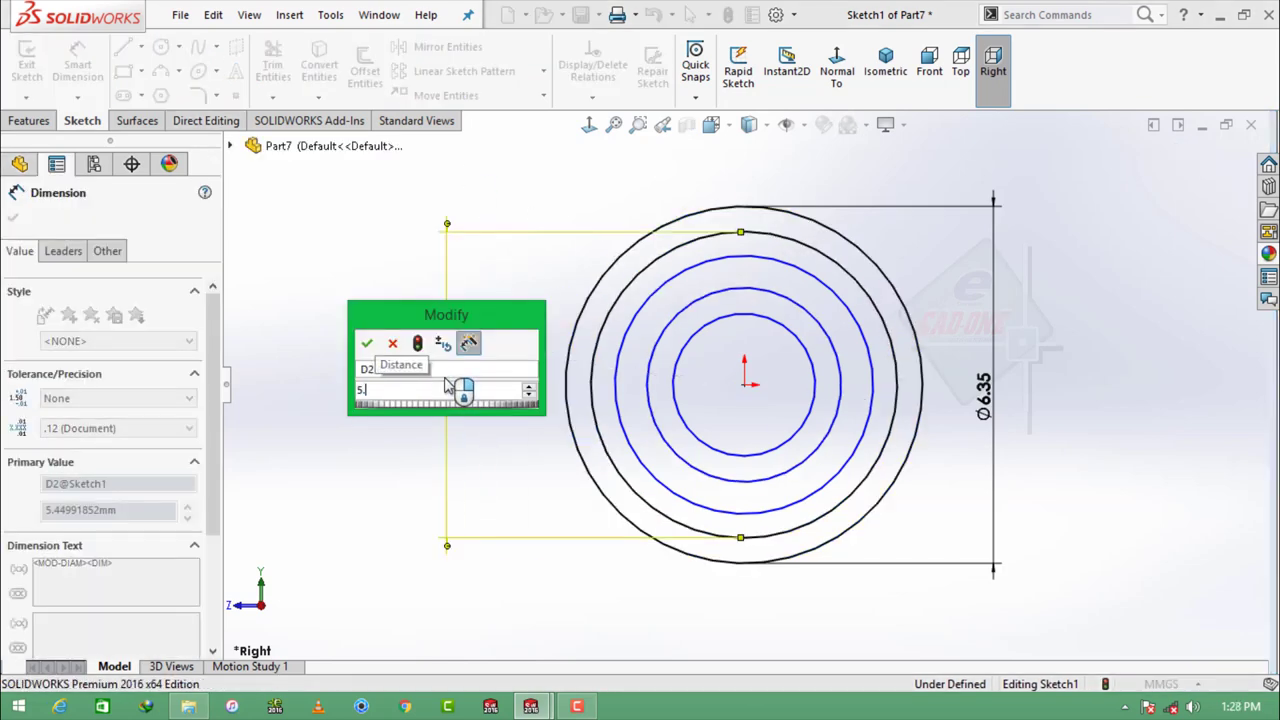
pyautogui.write('3721')
pyautogui.press('Return')
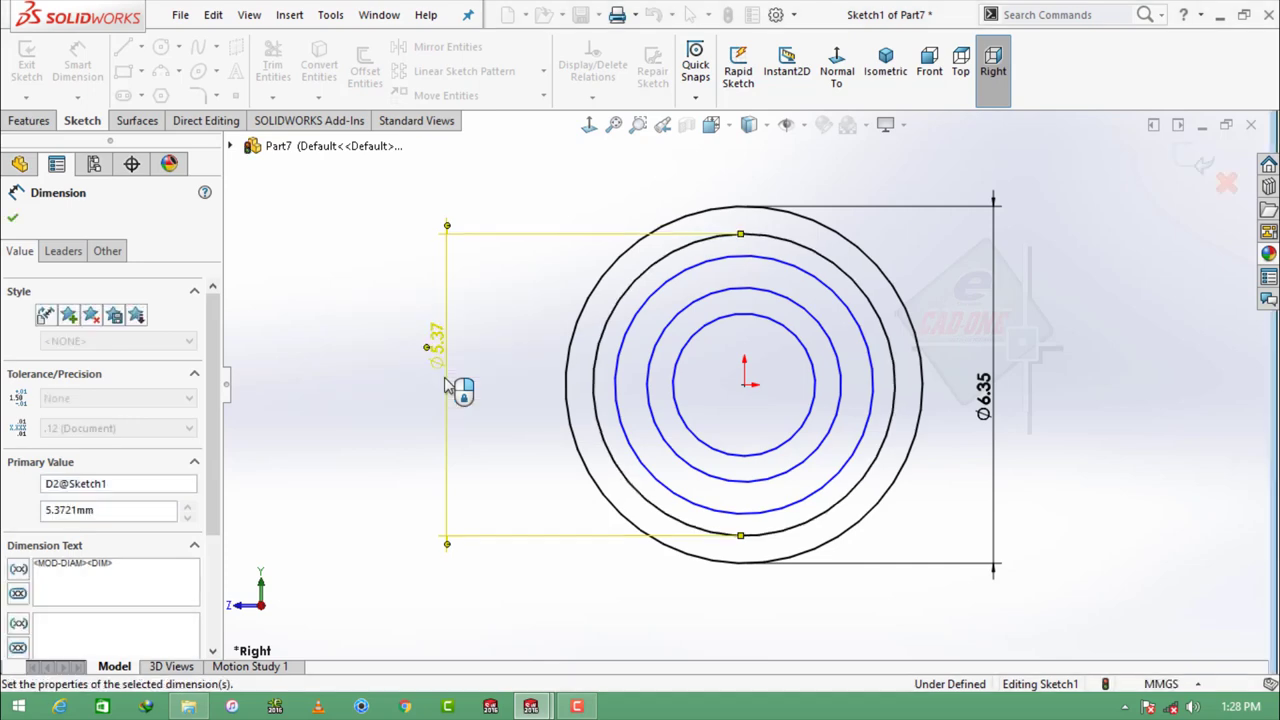
pyautogui.click(612, 405)
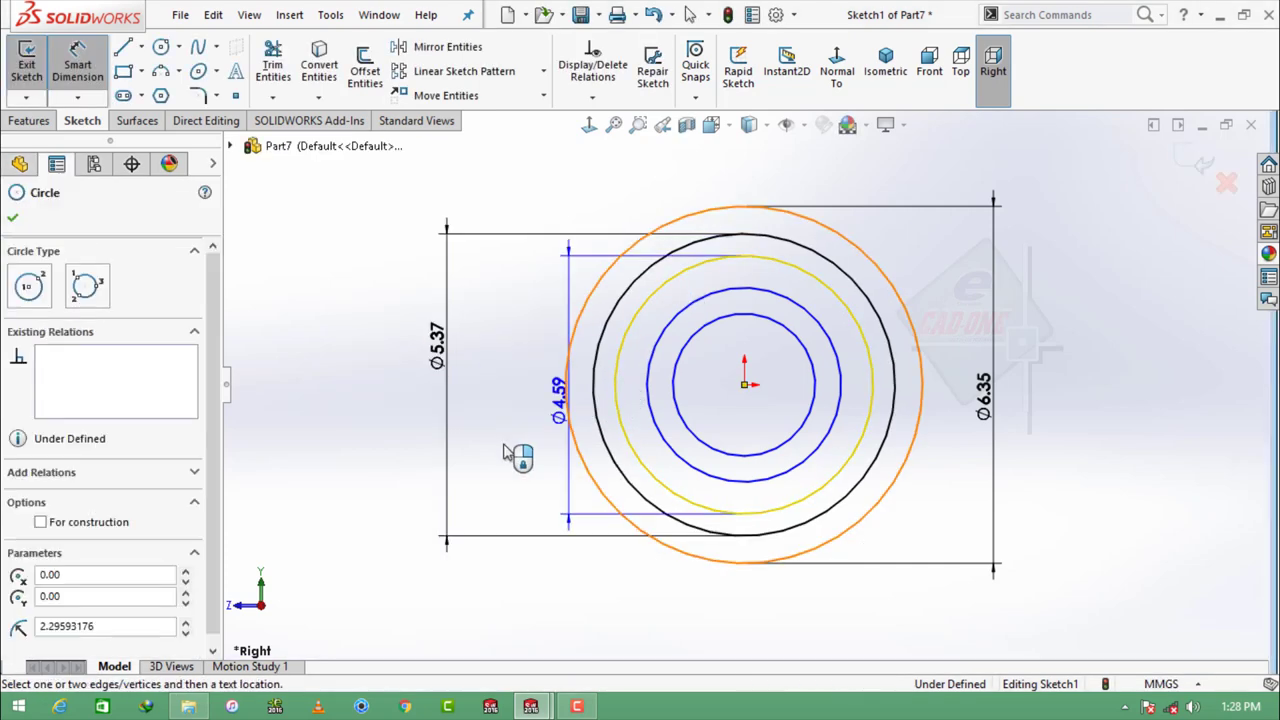
pyautogui.click(503, 455)
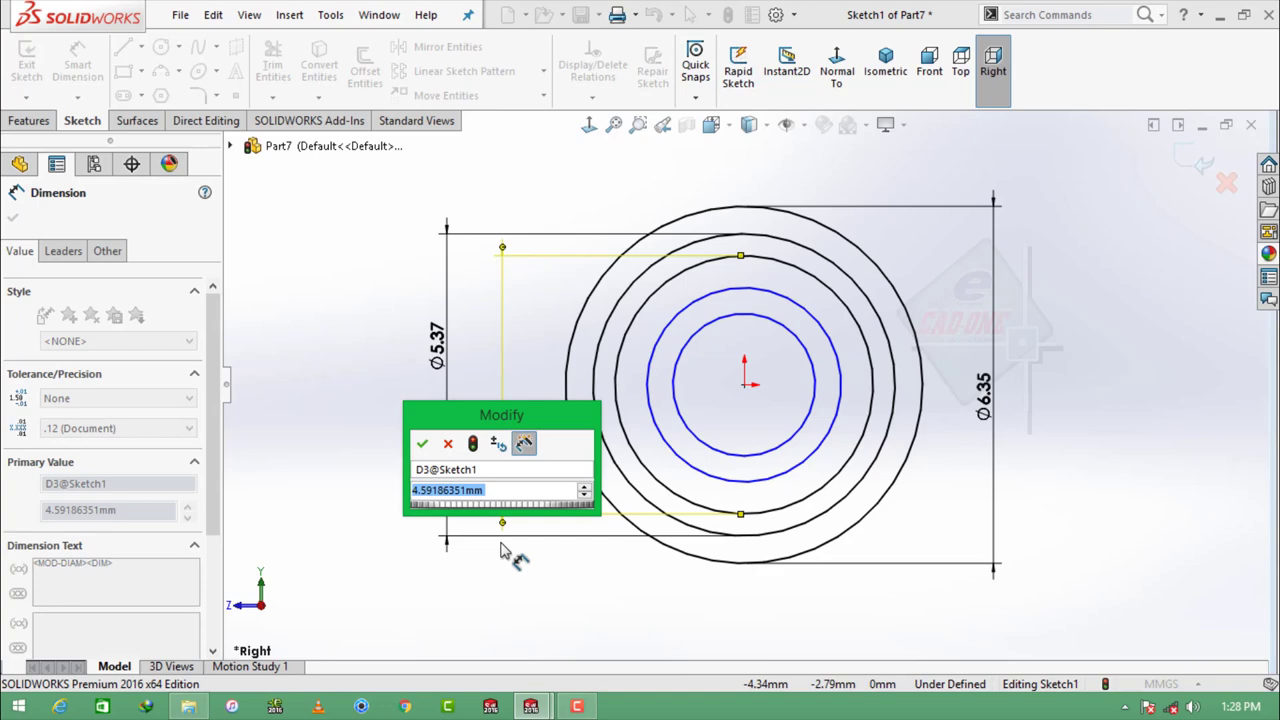
pyautogui.write('4')
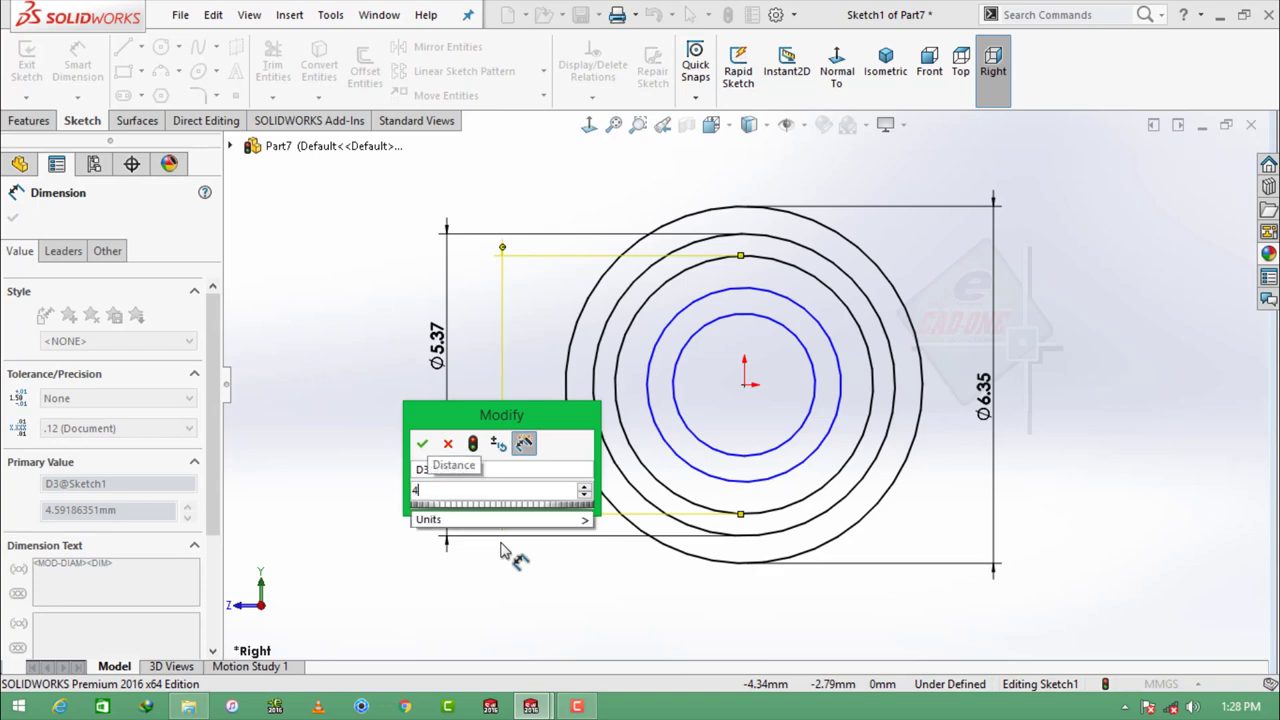
pyautogui.write('.7')
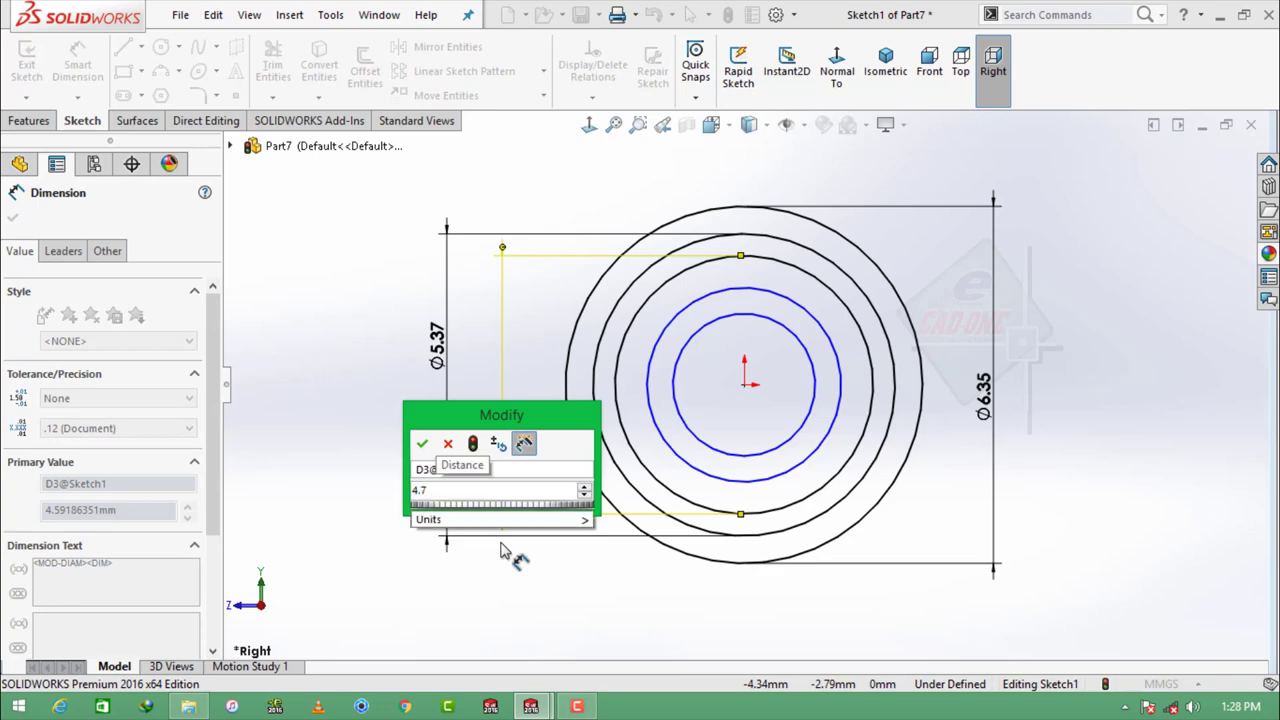
pyautogui.write('62')
pyautogui.press('Return')
# Step: Dimension the last two circles at Ø4.15 and Ø3.18, fully defining the sketch
pyautogui.click(655, 355)
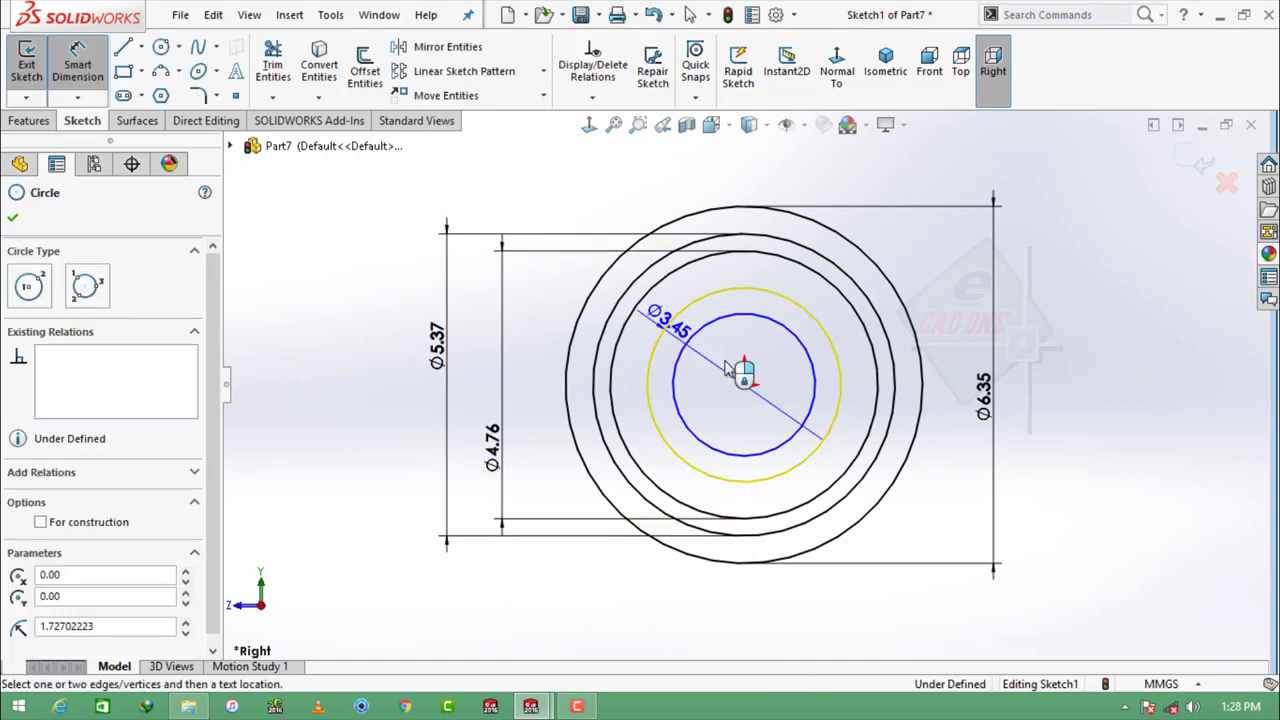
pyautogui.click(950, 450)
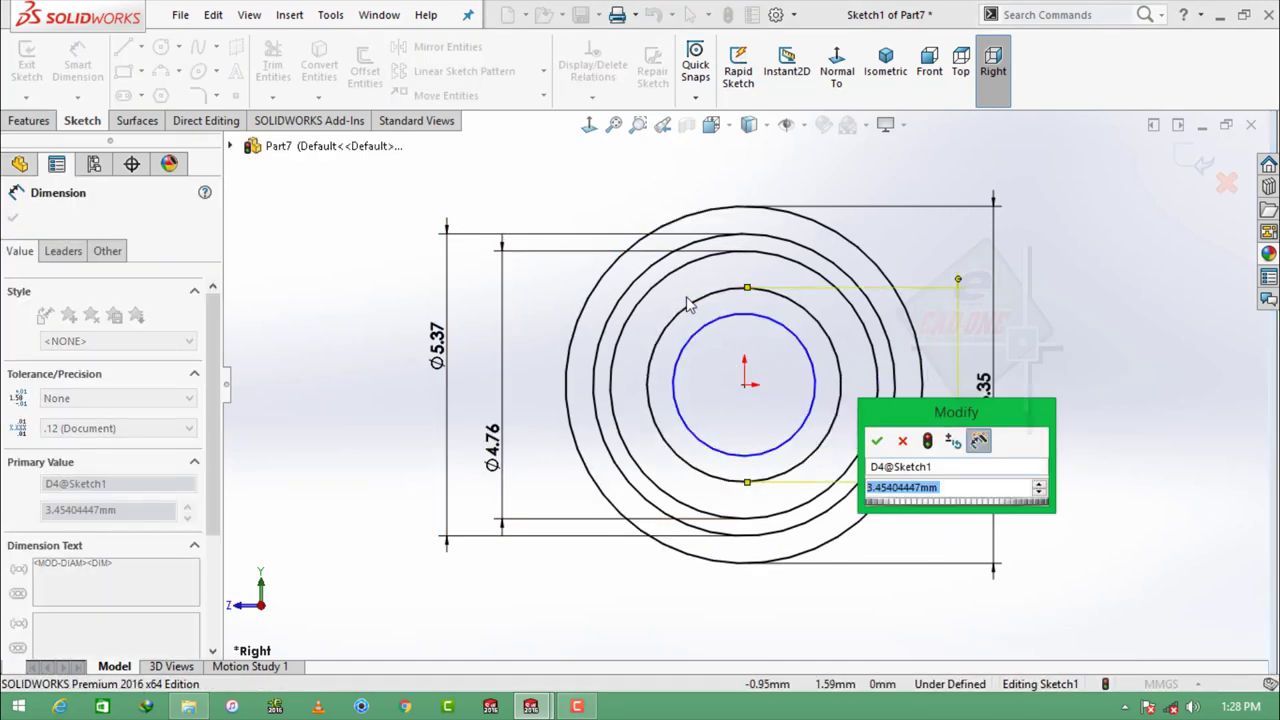
pyautogui.write('4.')
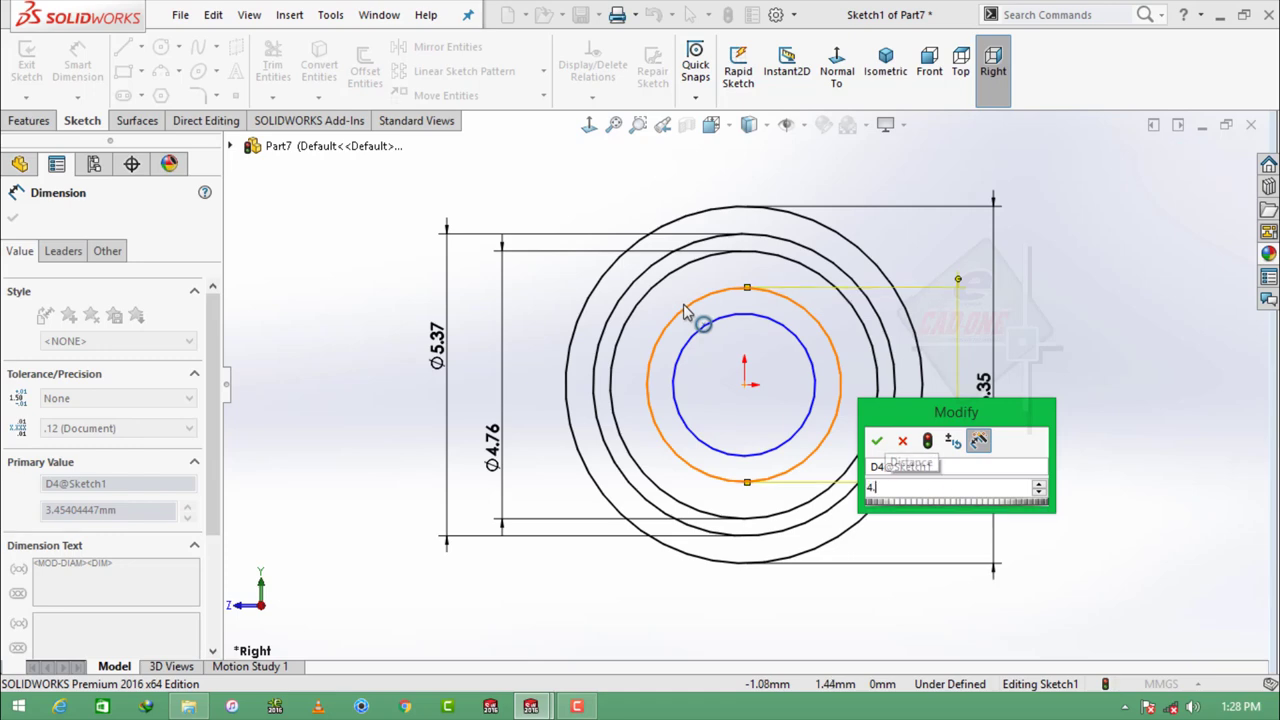
pyautogui.write('15')
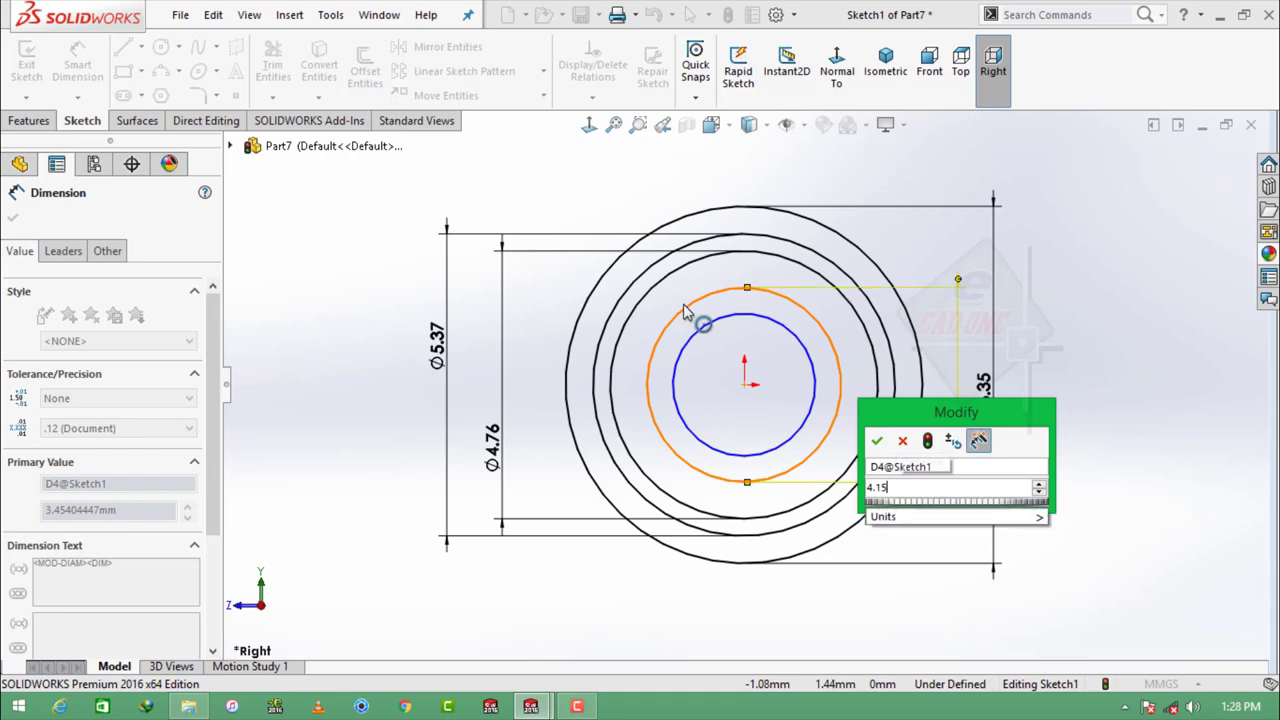
pyautogui.write('29')
pyautogui.press('Return')
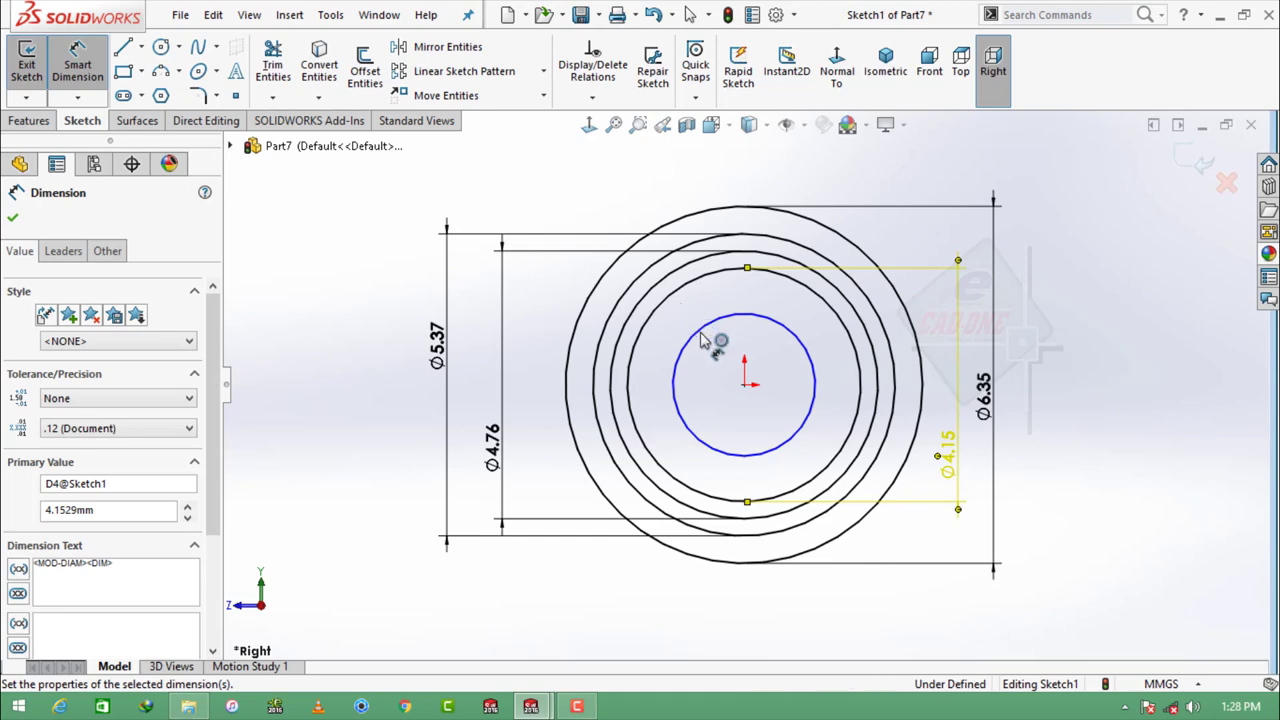
pyautogui.click(705, 340)
pyautogui.click(540, 390)
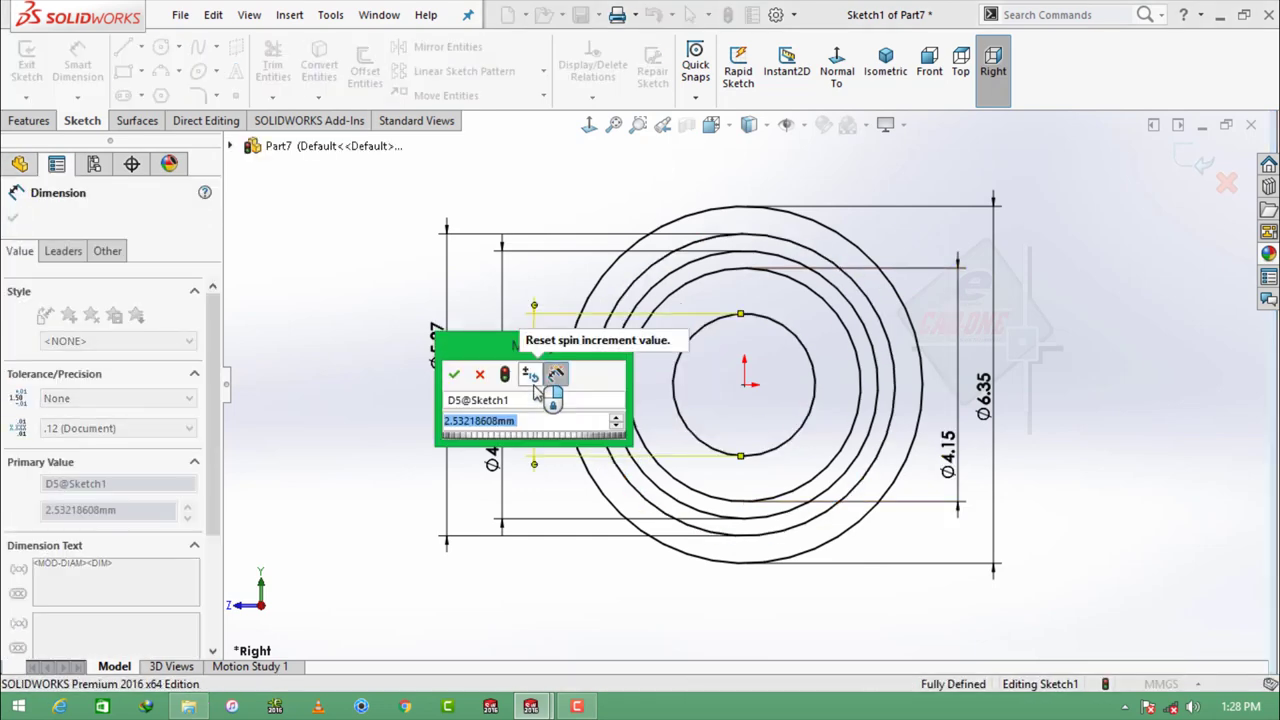
pyautogui.write('3.1750')
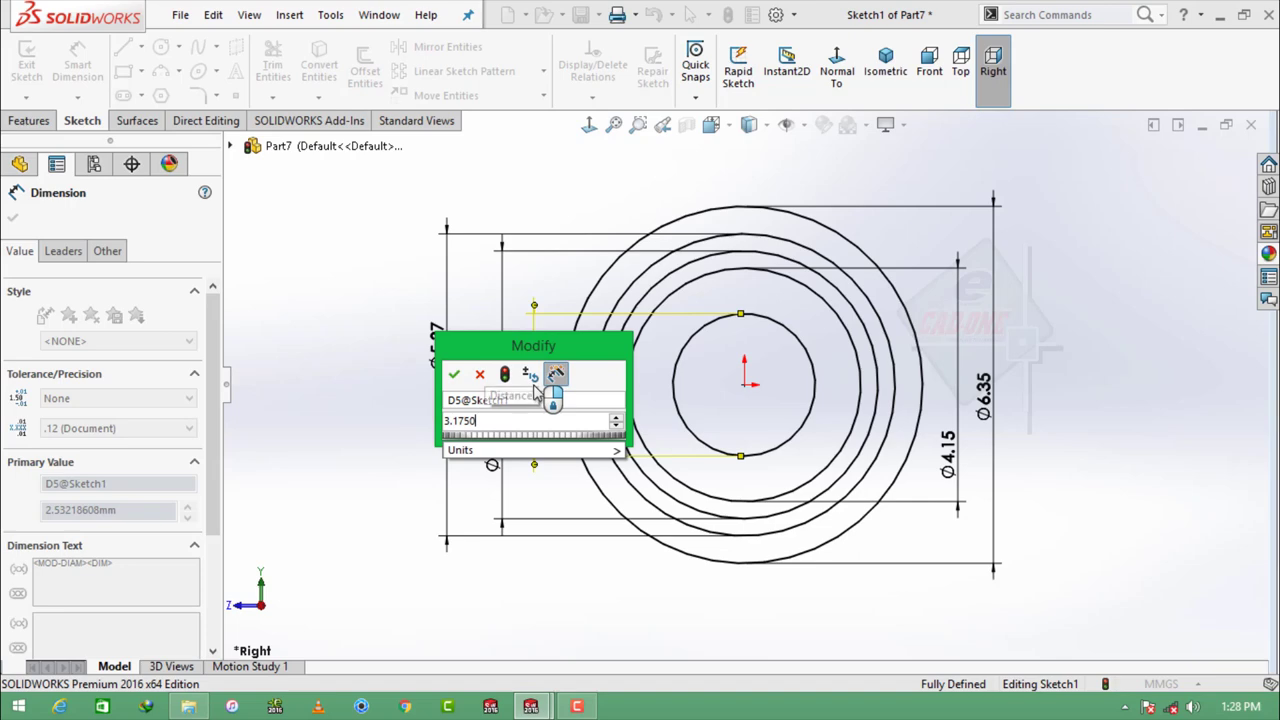
pyautogui.press('Return')
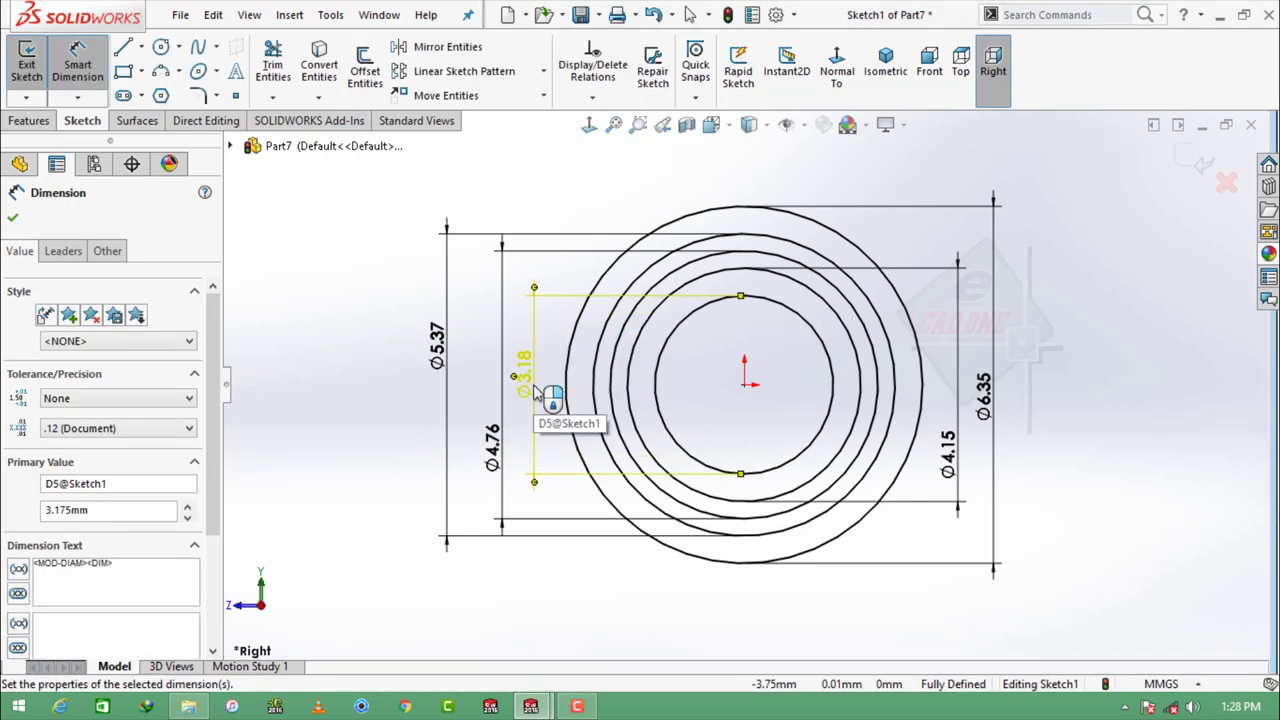
# Step: Extrude the outer and inner ring regions 3.175 mm mid-plane into two solid rings
pyautogui.click(26, 65)
pyautogui.click(34, 65)
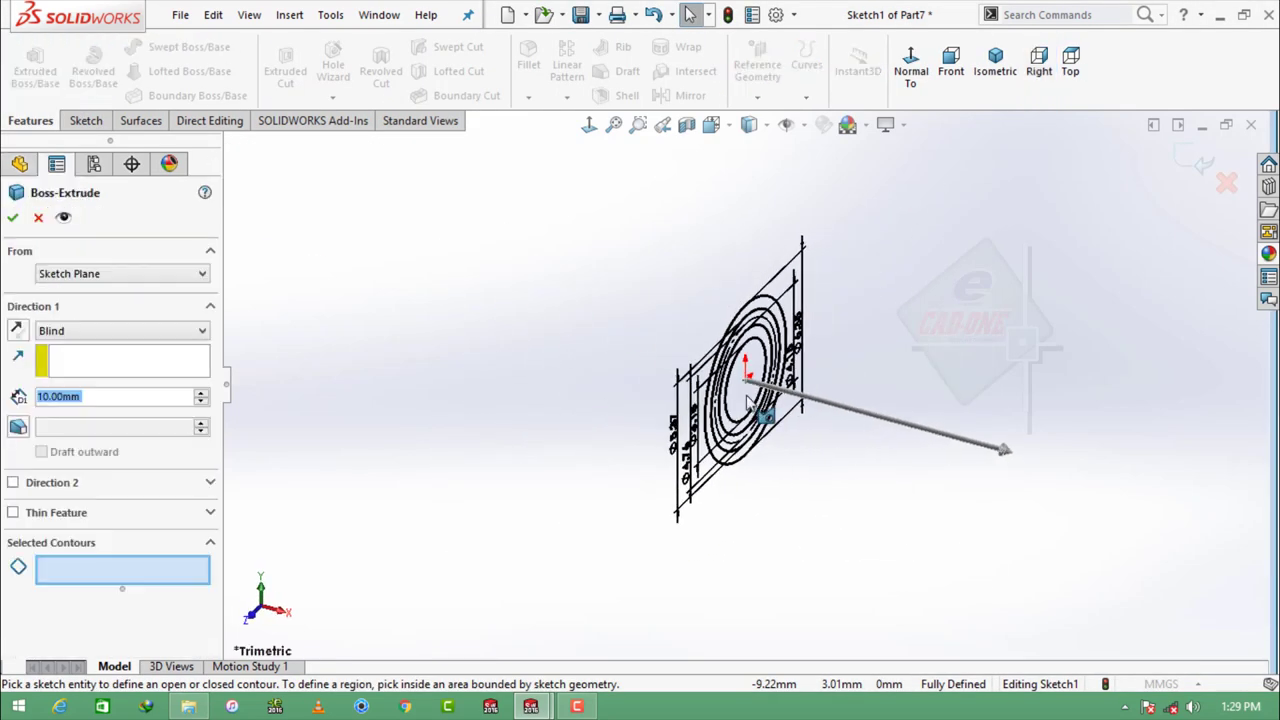
pyautogui.scroll(-3, 748, 401)
pyautogui.scroll(-2, 724, 254)
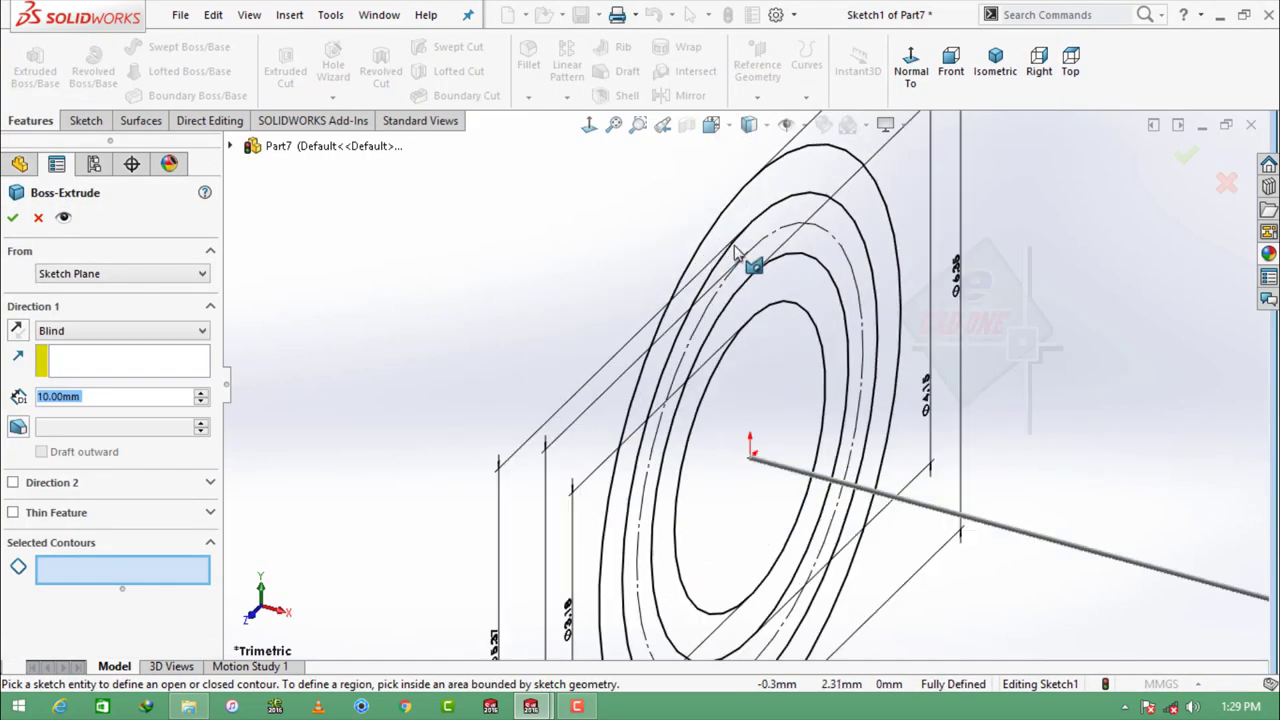
pyautogui.click(800, 204)
pyautogui.click(779, 288)
pyautogui.scroll(4, 779, 288)
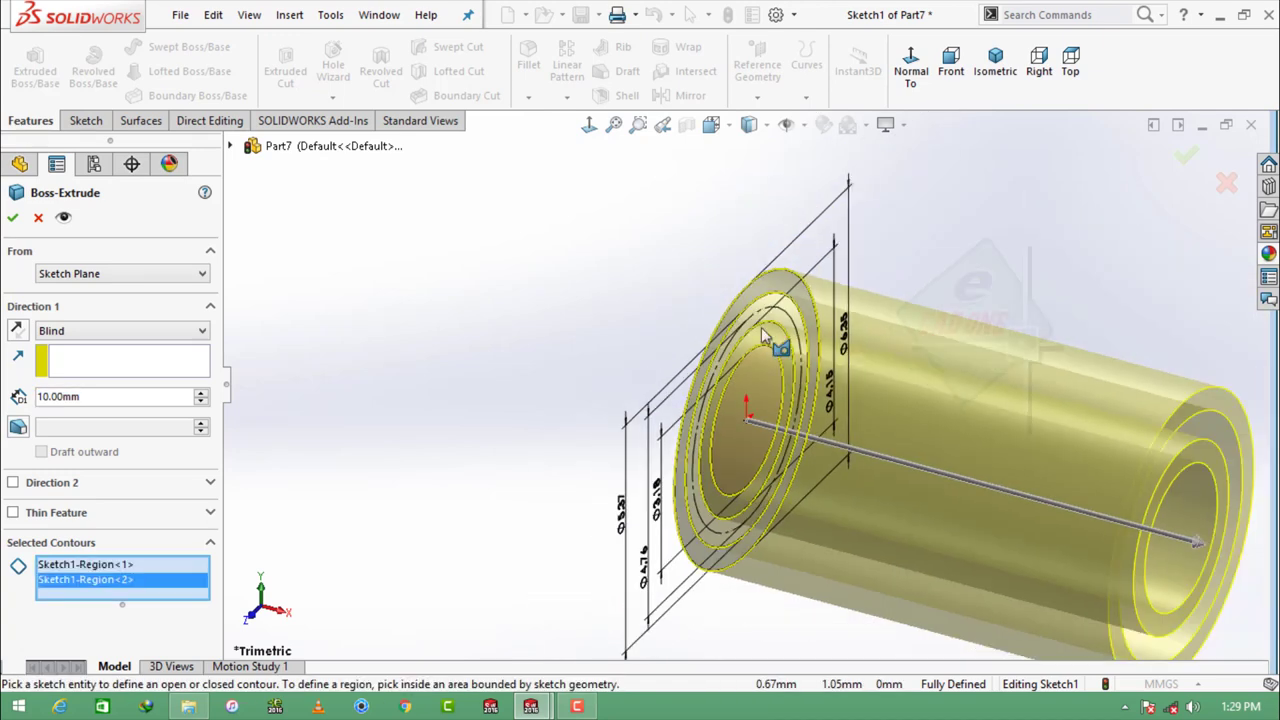
pyautogui.click(125, 331)
pyautogui.click(62, 409)
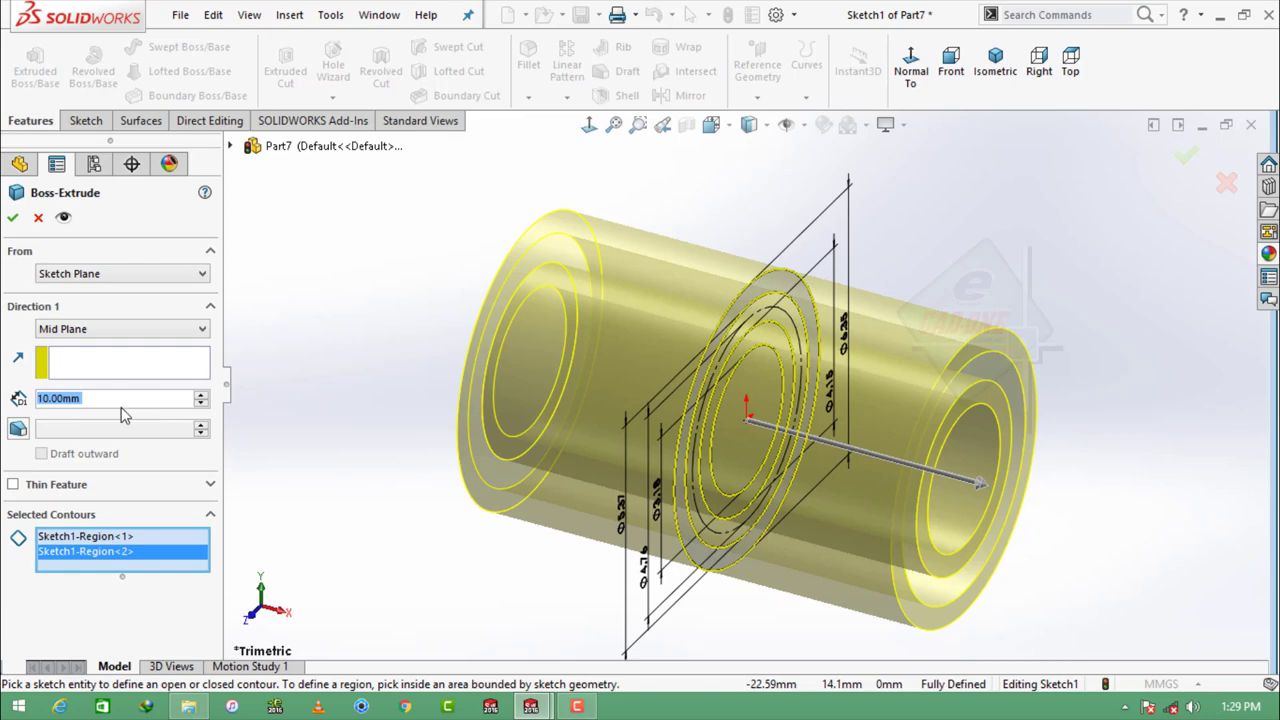
pyautogui.write('3.1')
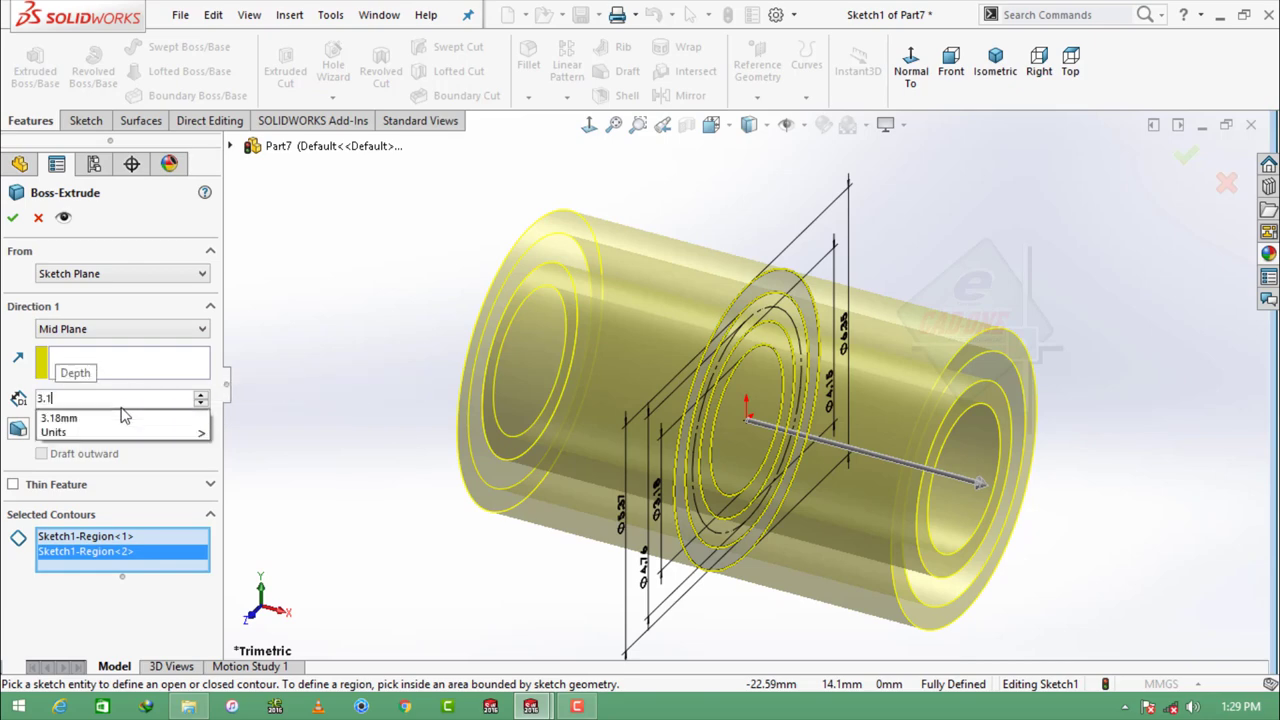
pyautogui.write('75')
pyautogui.press('Return')
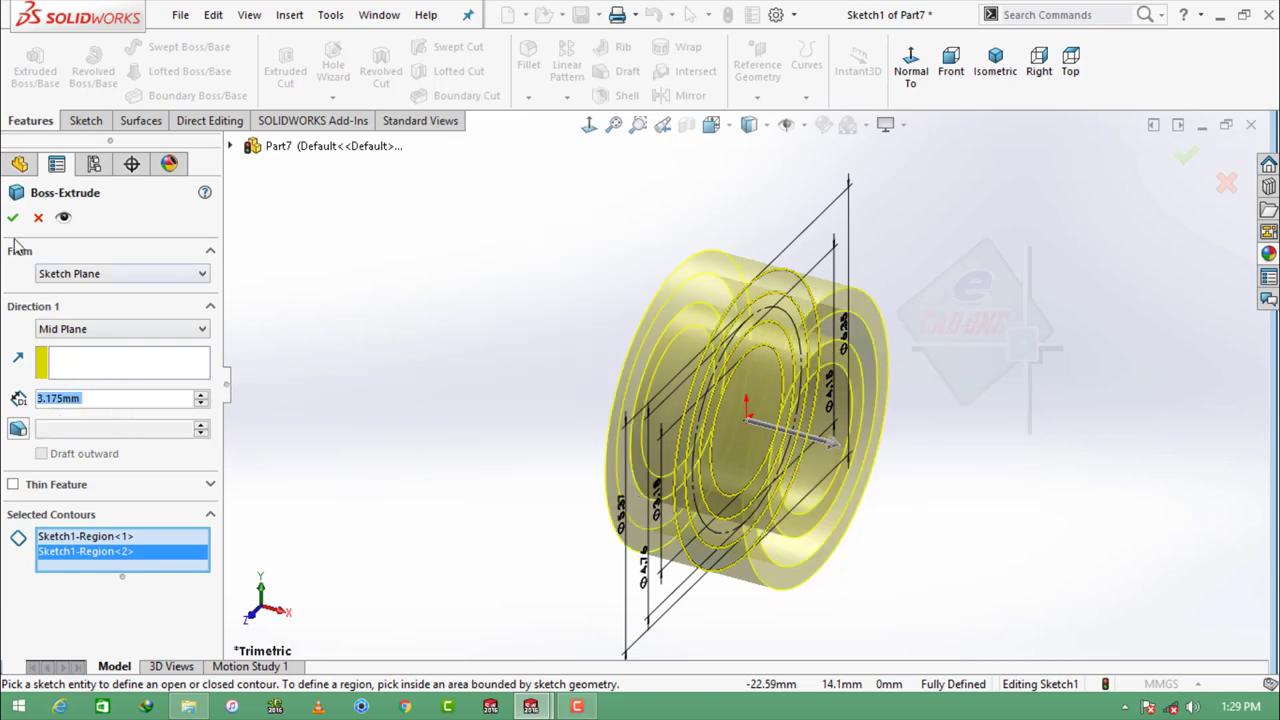
pyautogui.click(12, 217)
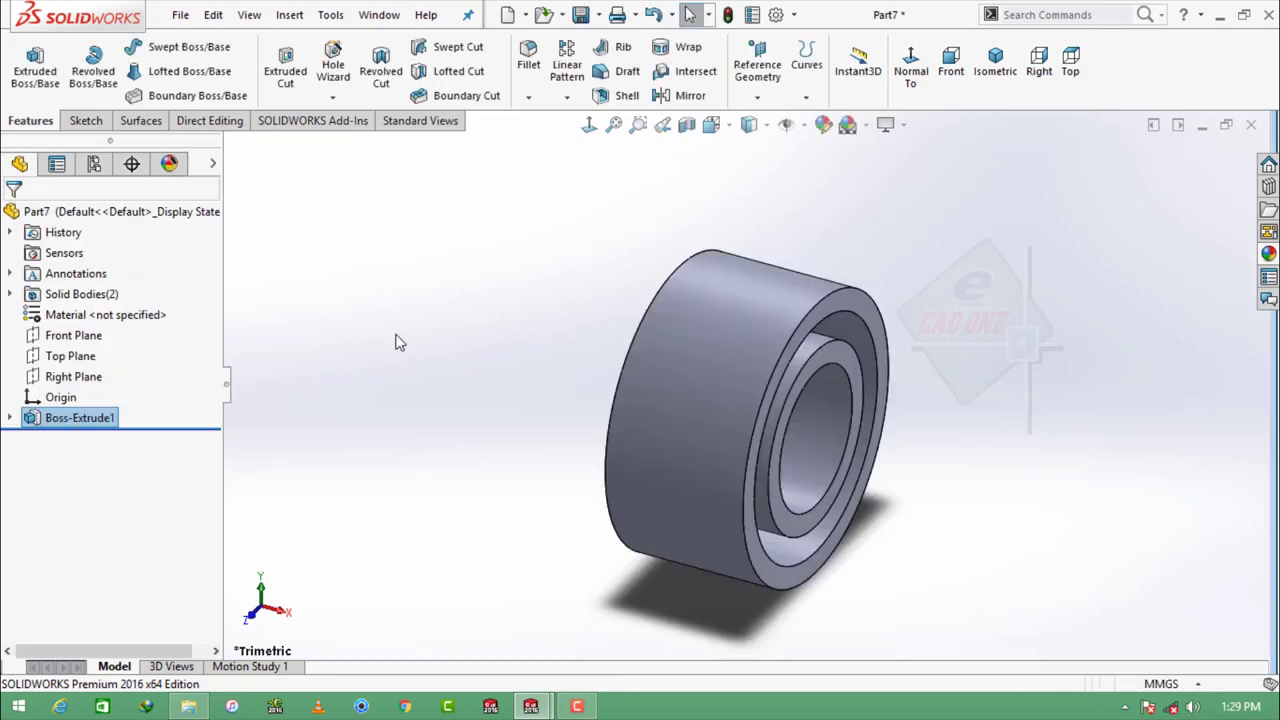
# Step: Fillet the outer ring's front and back edges at 0.127 mm (0.005 in)
pyautogui.moveTo(742, 243); pyautogui.dragTo(690, 258, button='middle')
pyautogui.click(528, 55)
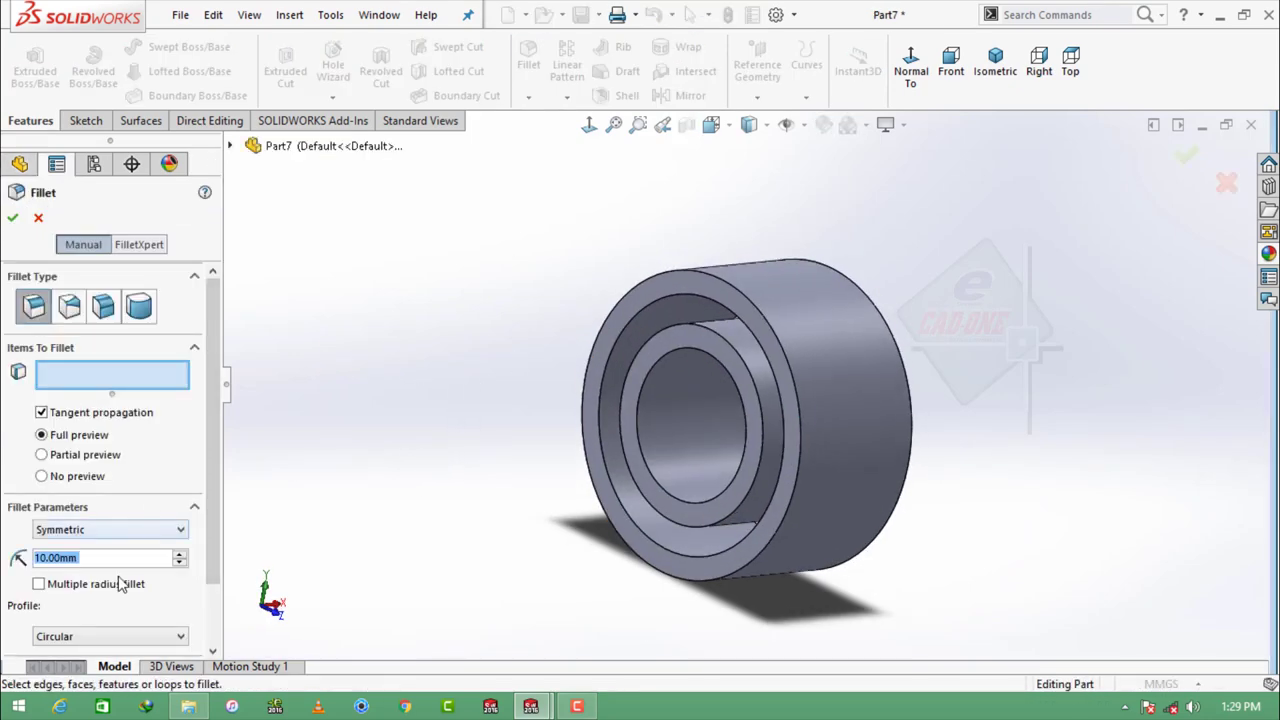
pyautogui.write('.005in')
pyautogui.press('Return')
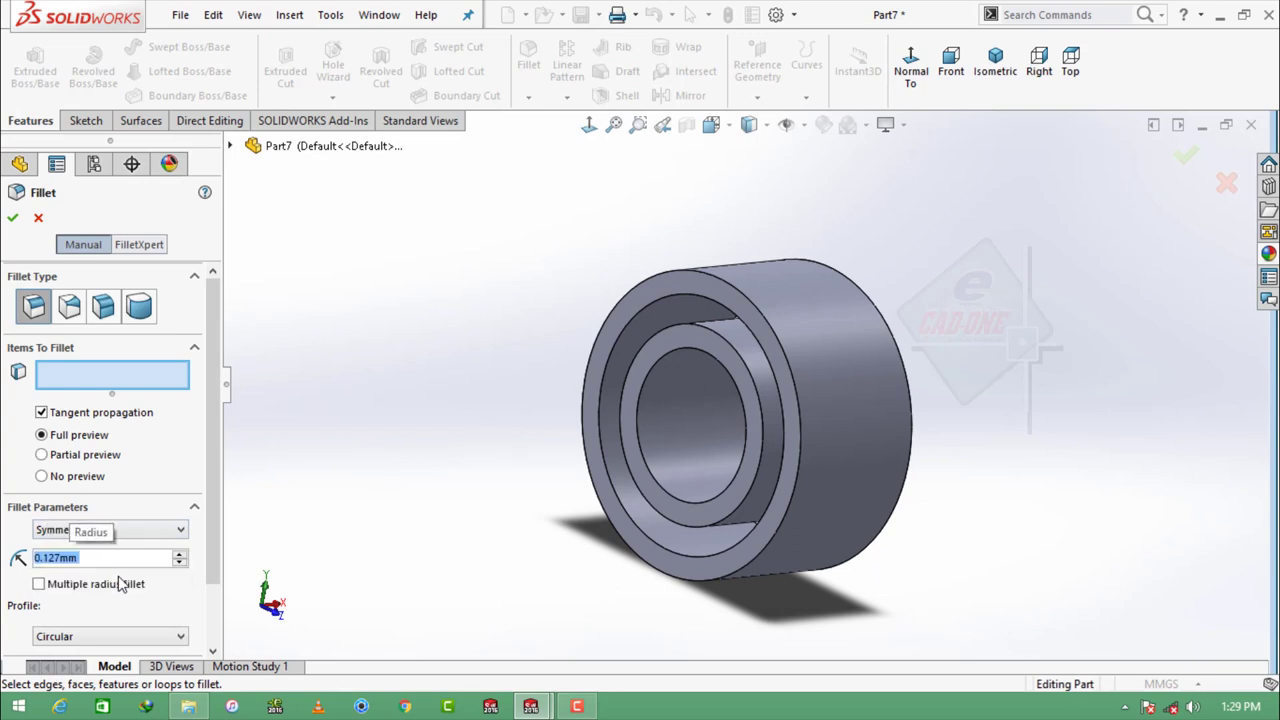
pyautogui.click(714, 278)
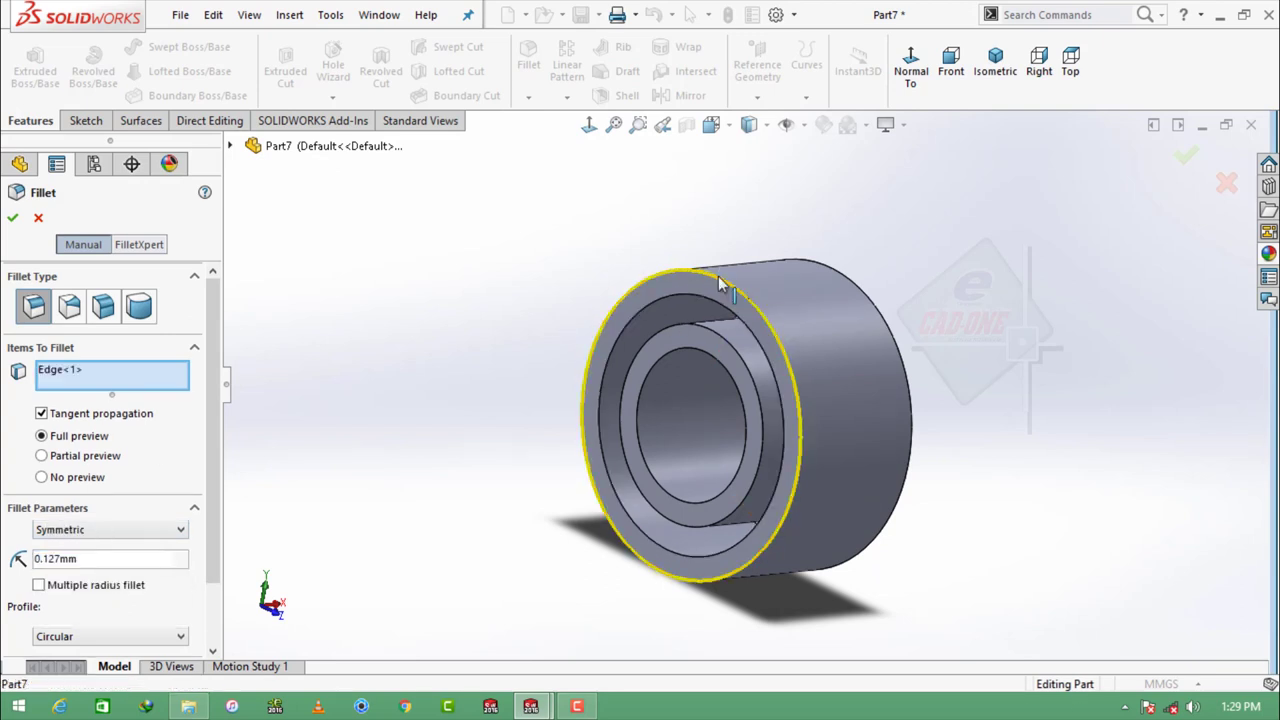
pyautogui.click(676, 303)
pyautogui.moveTo(676, 303); pyautogui.dragTo(775, 290, button='middle')
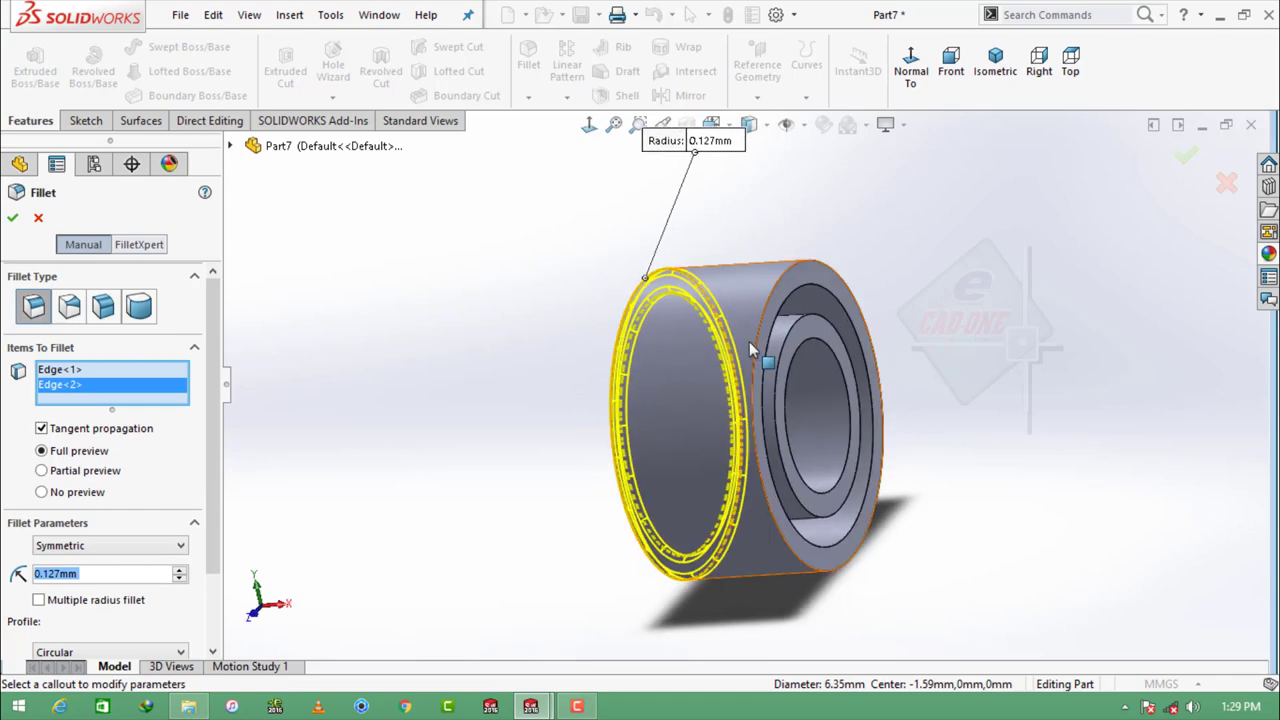
pyautogui.click(780, 296)
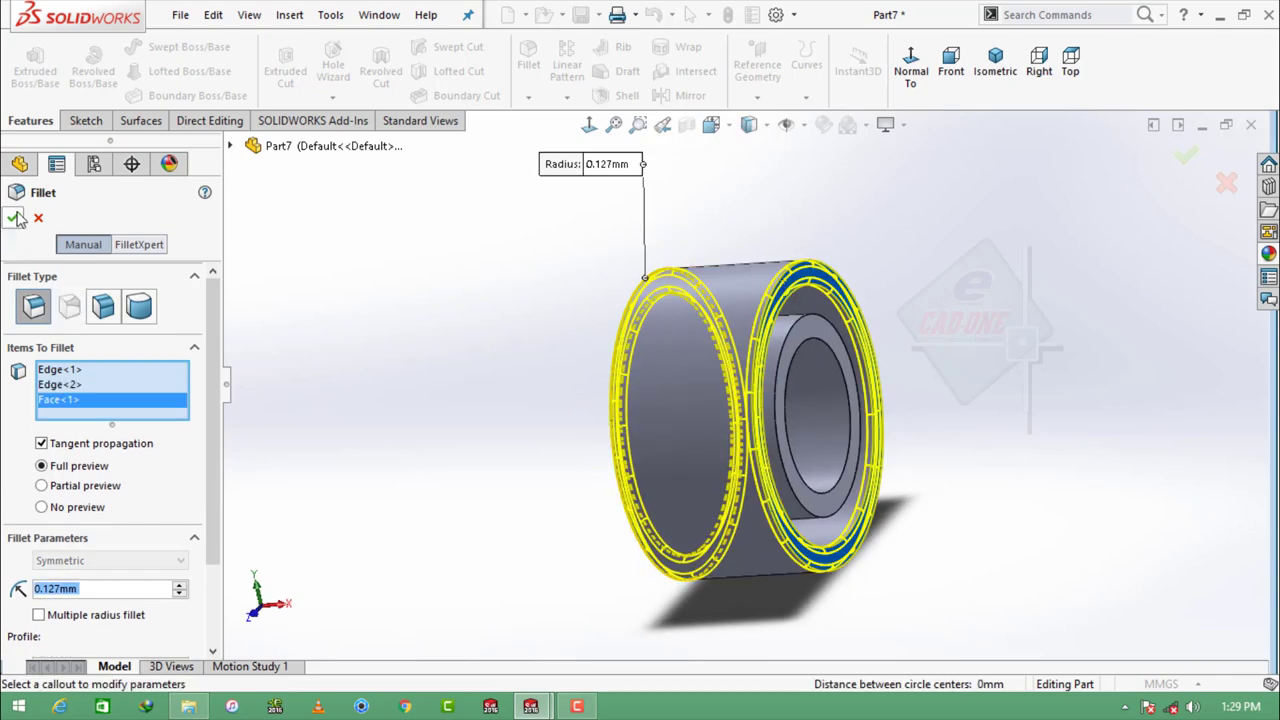
pyautogui.press('Return')
# Step: Add a second 0.127 mm fillet to both inner ring faces
pyautogui.moveTo(486, 400); pyautogui.dragTo(578, 348, button='middle')
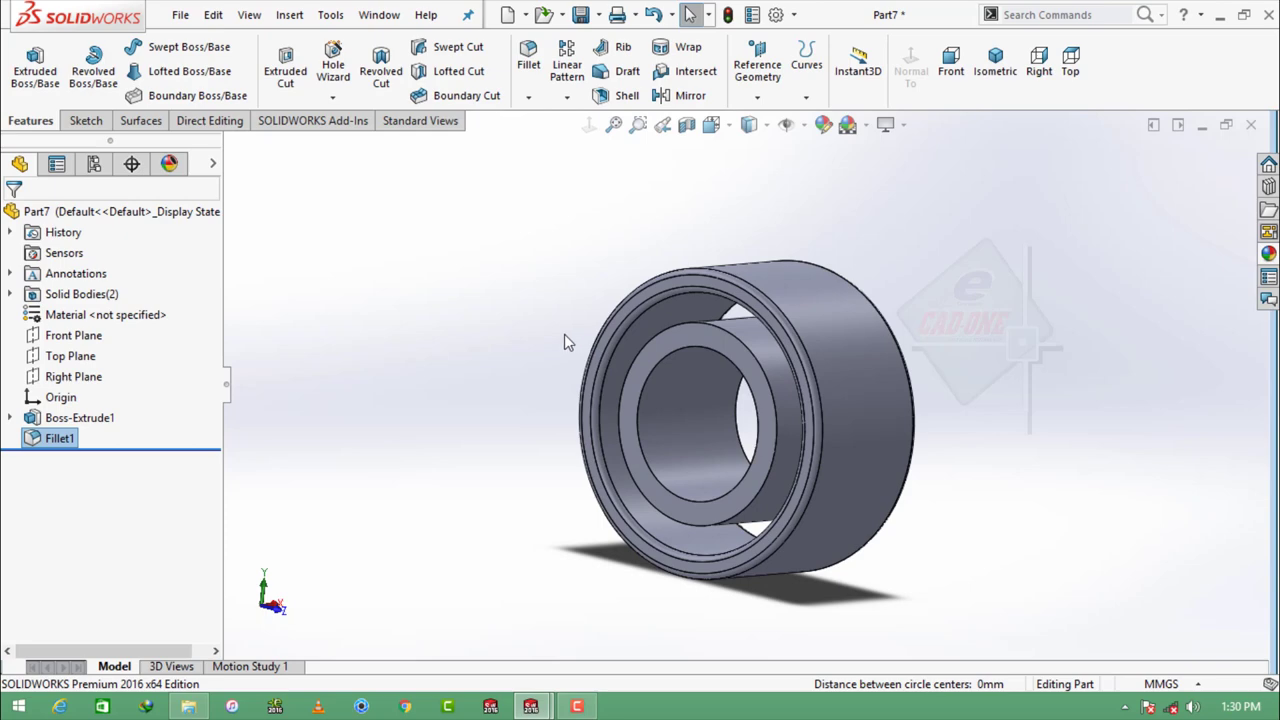
pyautogui.click(528, 62)
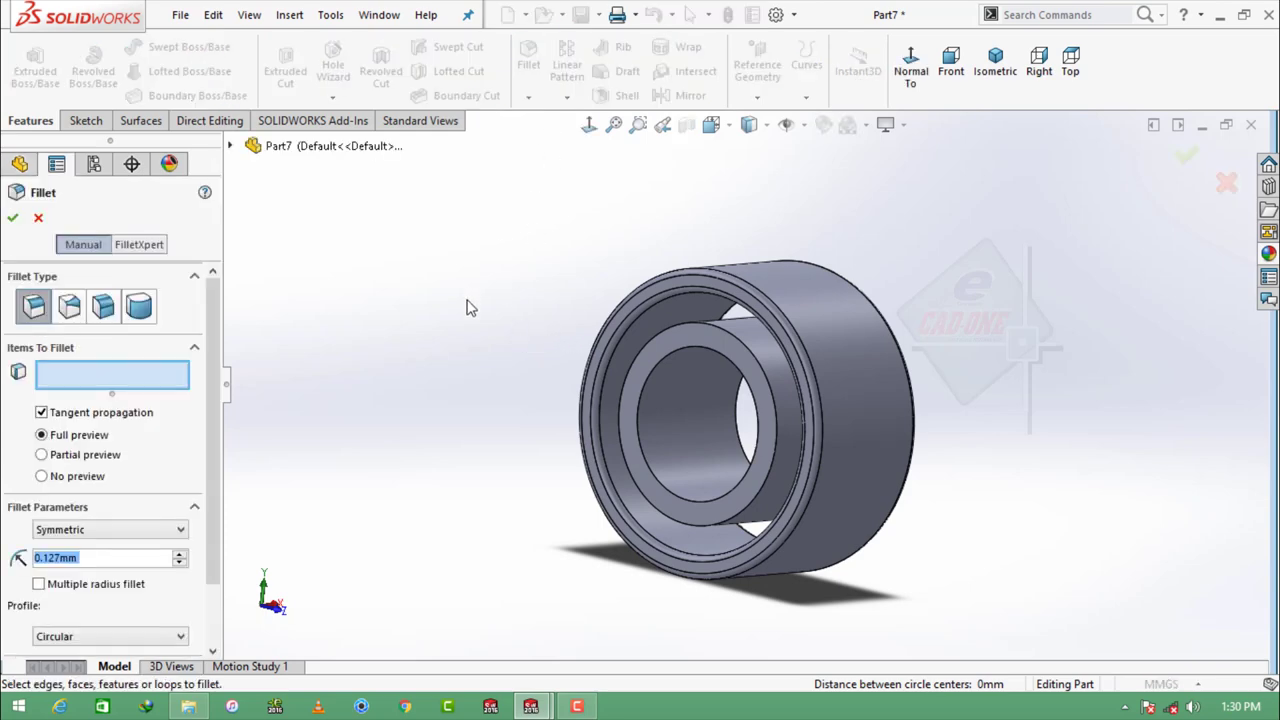
pyautogui.click(675, 334)
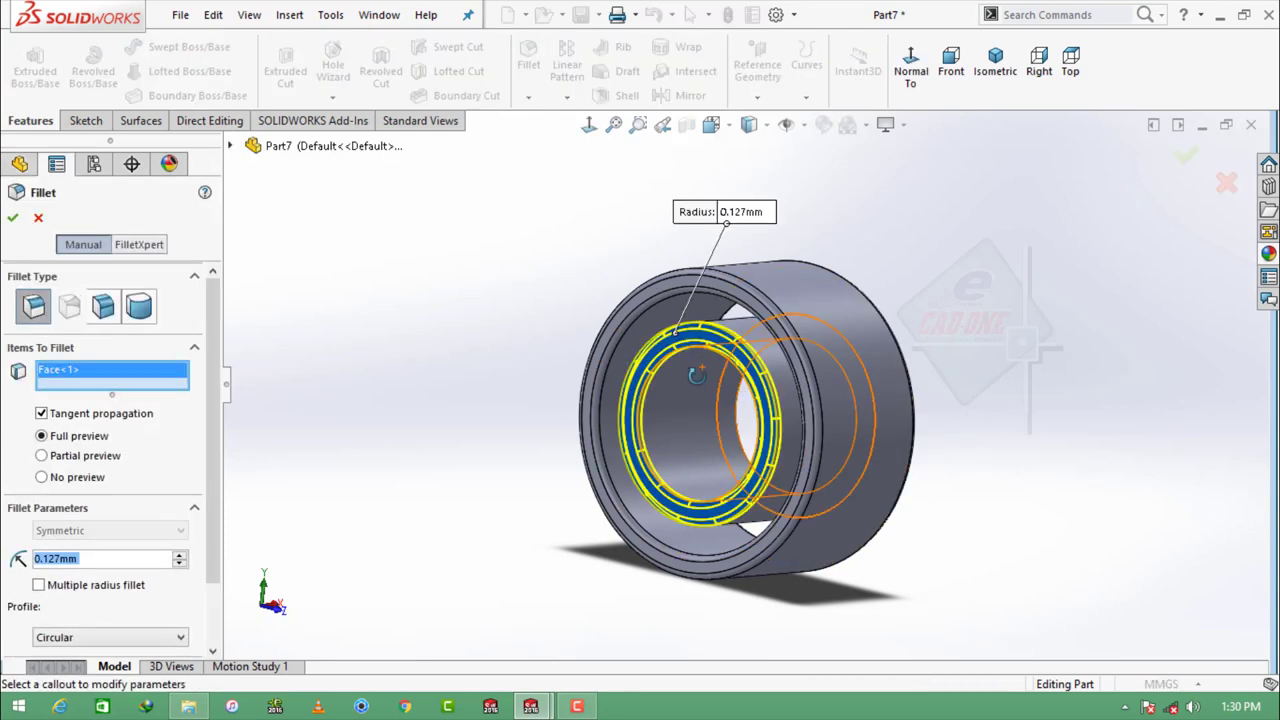
pyautogui.moveTo(675, 334); pyautogui.dragTo(822, 328, button='middle')
pyautogui.click(822, 328)
pyautogui.click(12, 218)
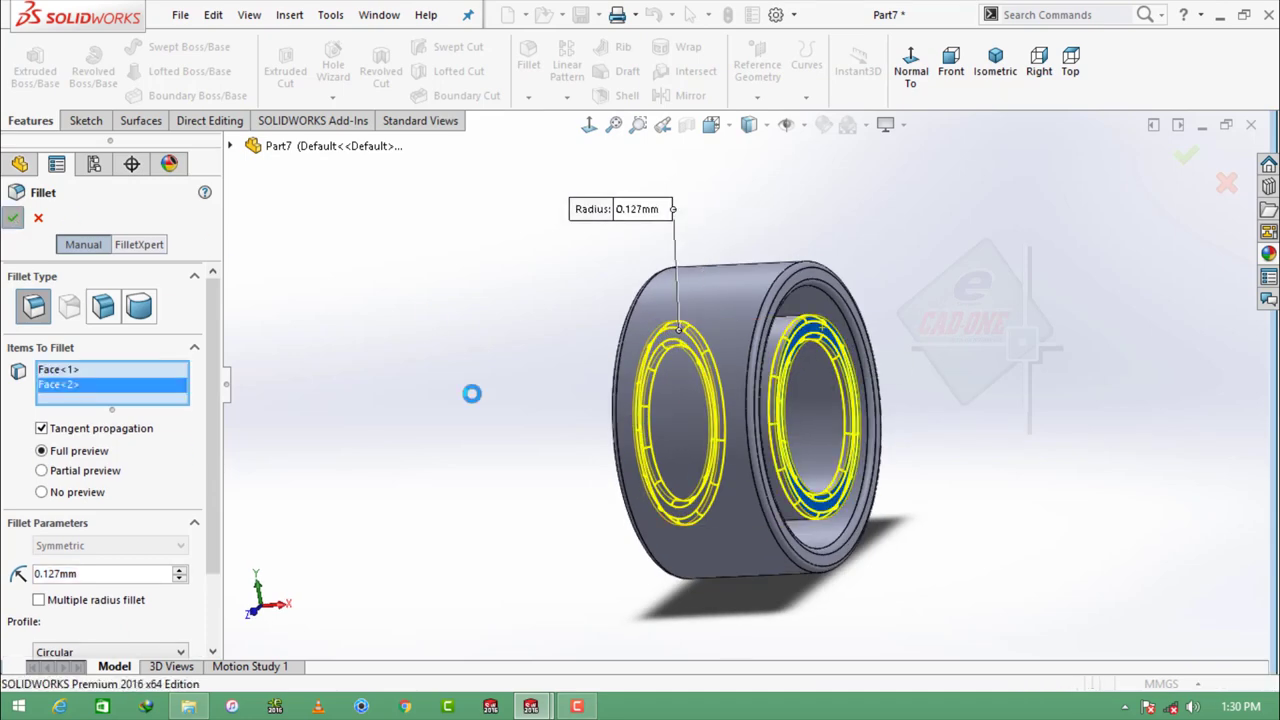
pyautogui.moveTo(517, 442); pyautogui.dragTo(550, 465, button='middle')
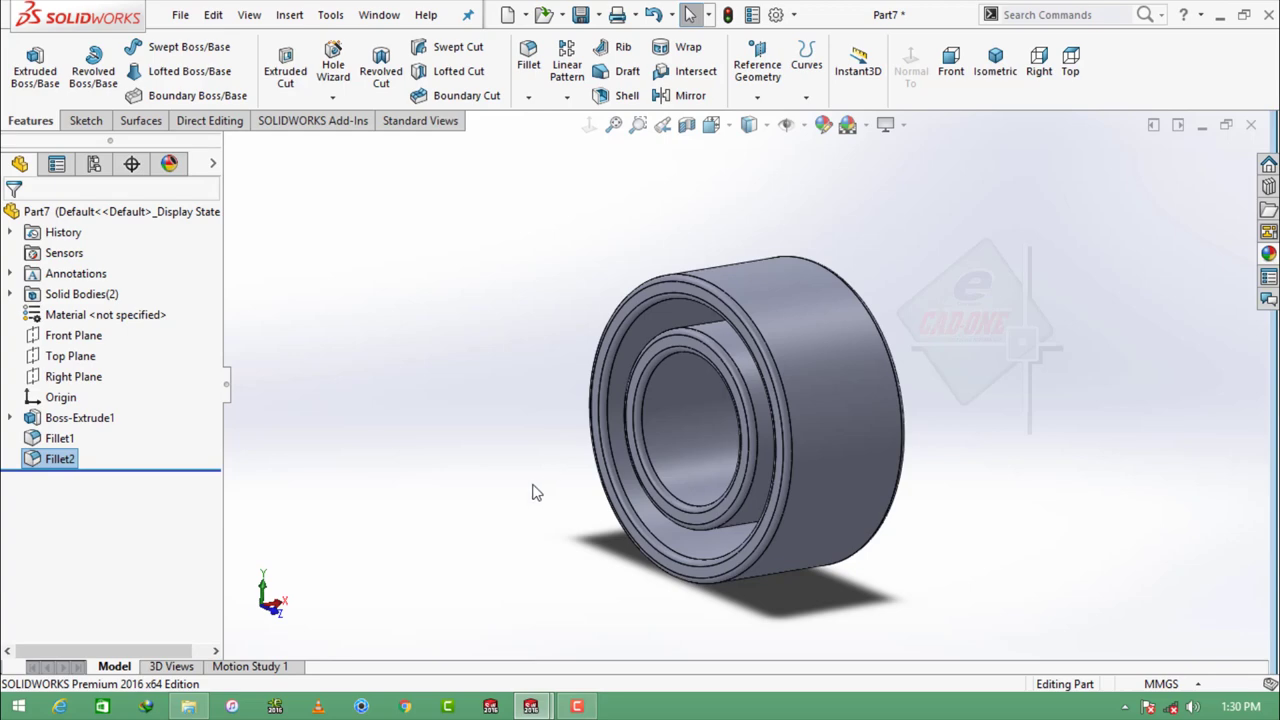
# Step: Start a Front Plane sketch and draw a circle above the origin
pyautogui.click(73, 335)
pyautogui.click(120, 312)
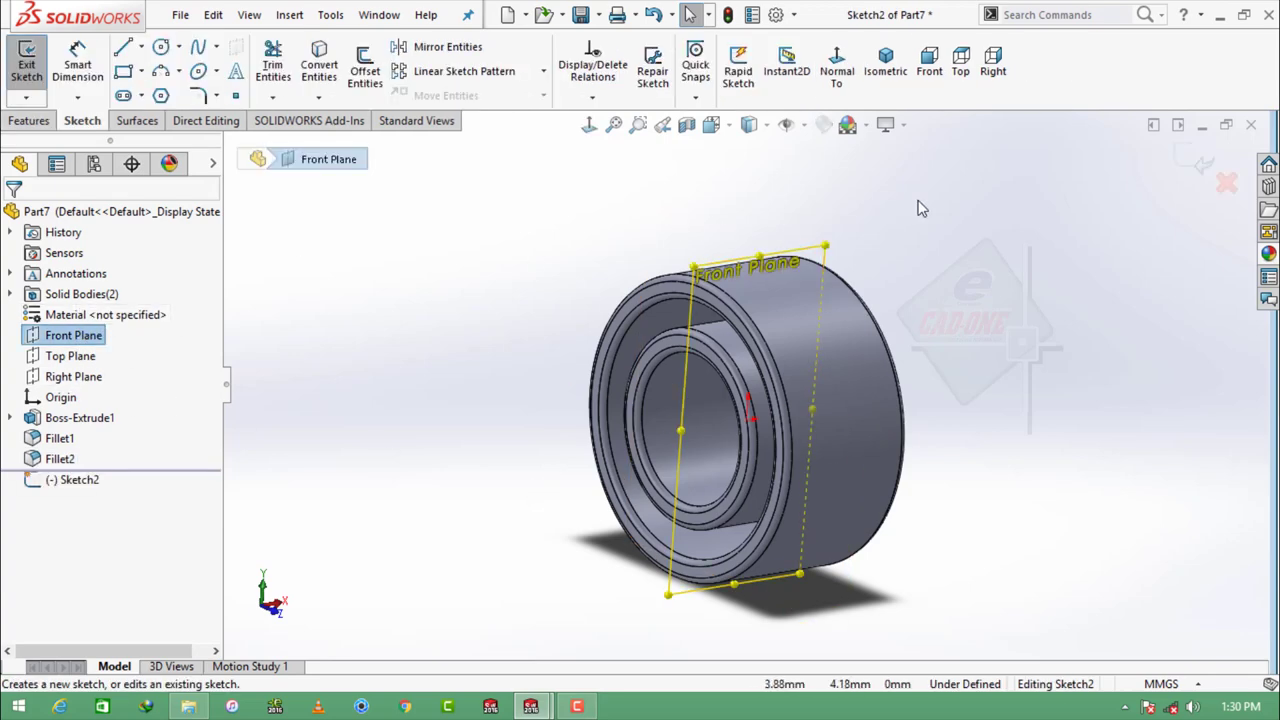
pyautogui.click(929, 62)
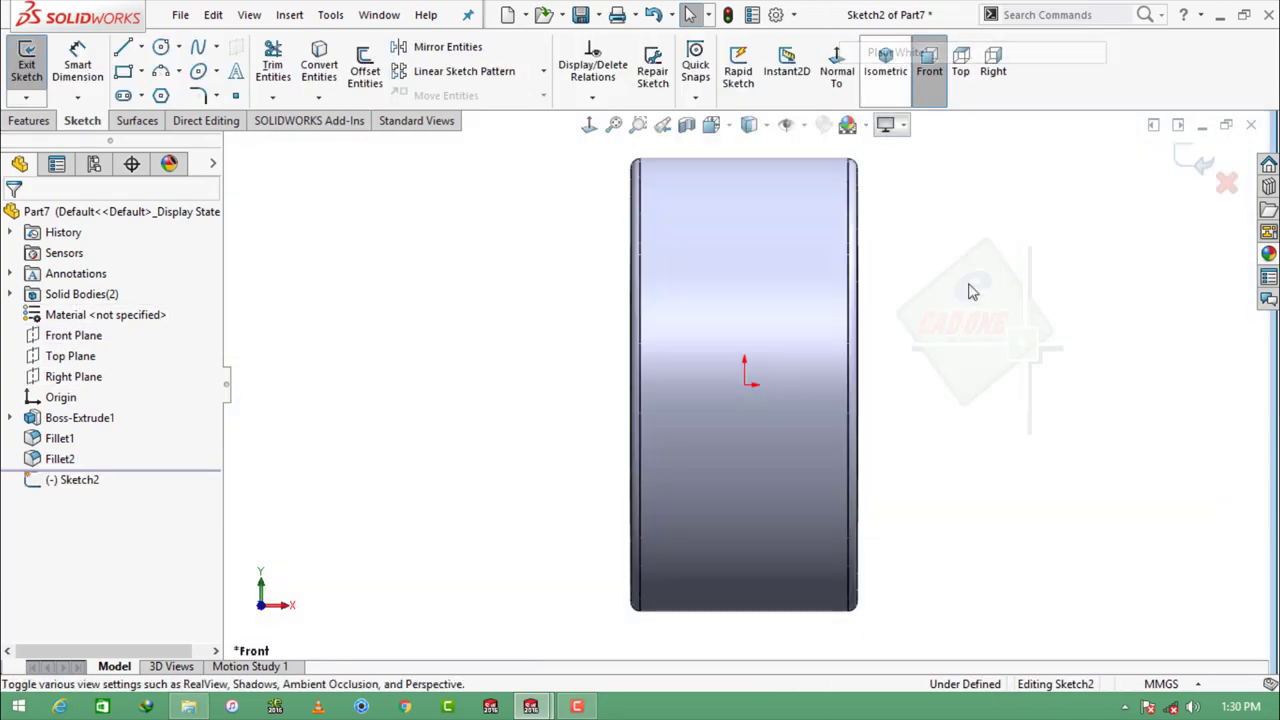
pyautogui.click(160, 47)
pyautogui.click(735, 250)
pyautogui.click(760, 275)
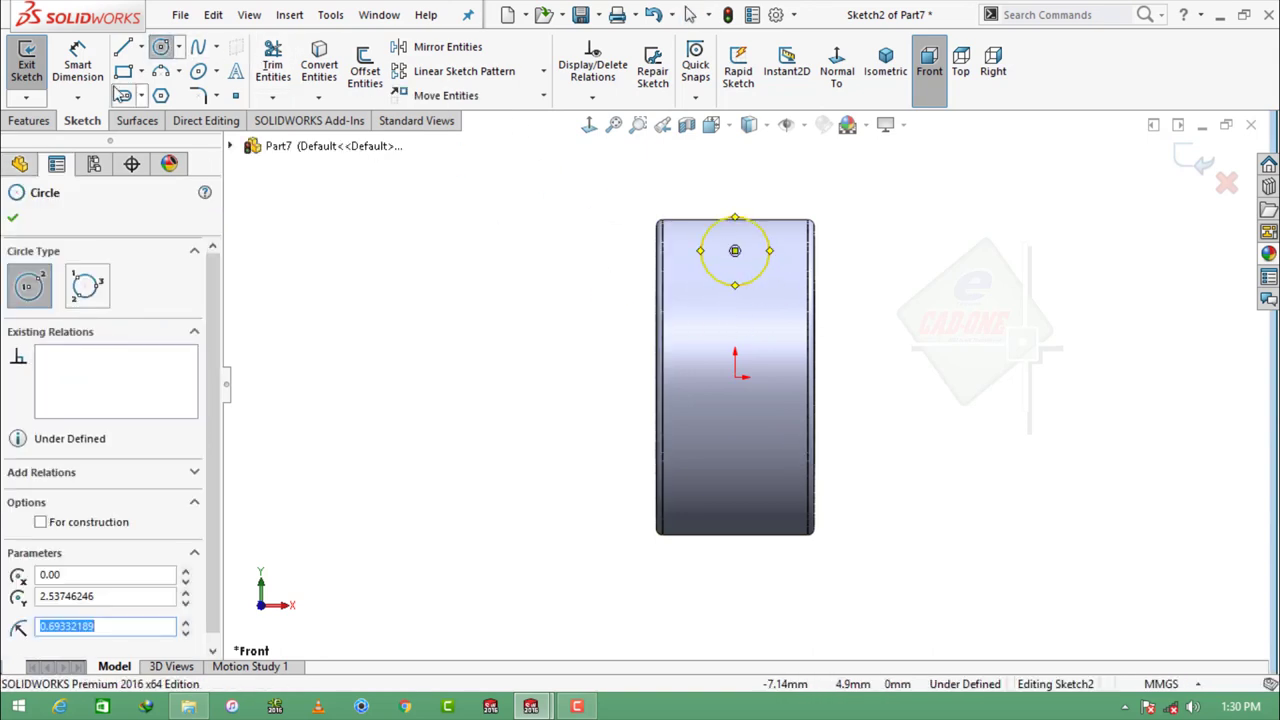
# Step: Dimension the circle at Ø1.02, centred 2.38 mm above the origin
pyautogui.click(78, 62)
pyautogui.click(770, 250)
pyautogui.click(880, 217)
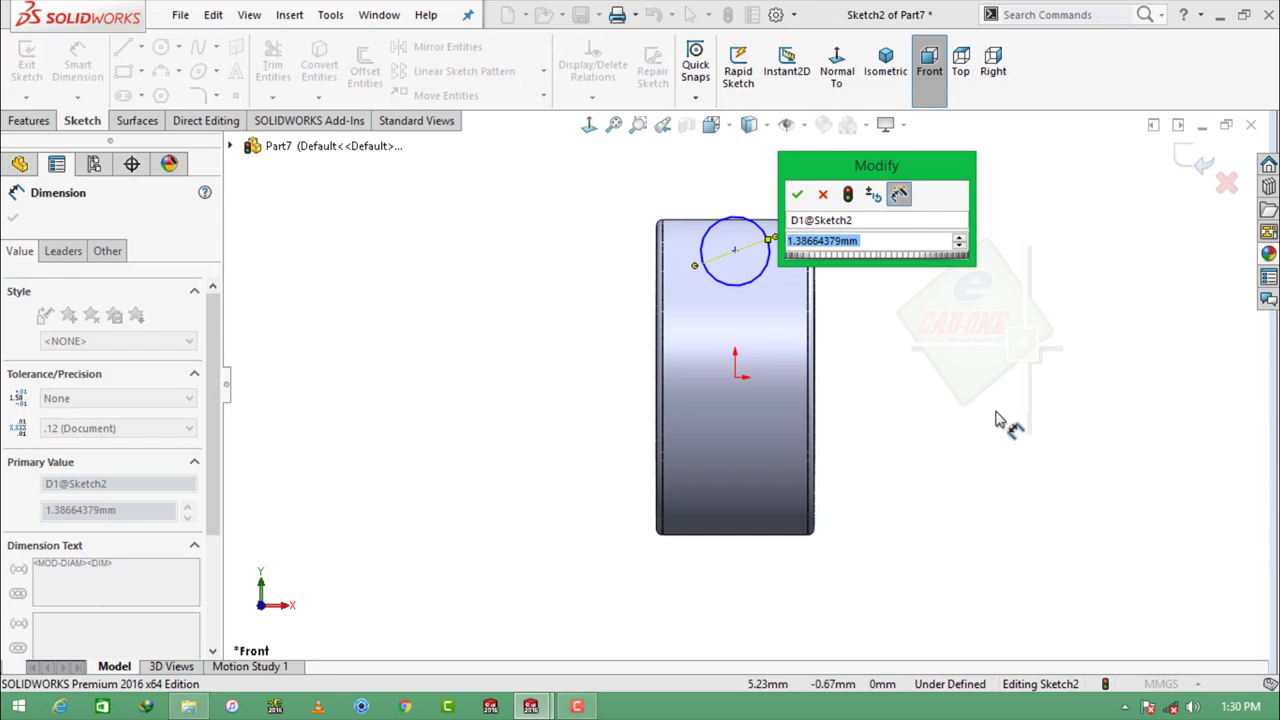
pyautogui.write('1.0160')
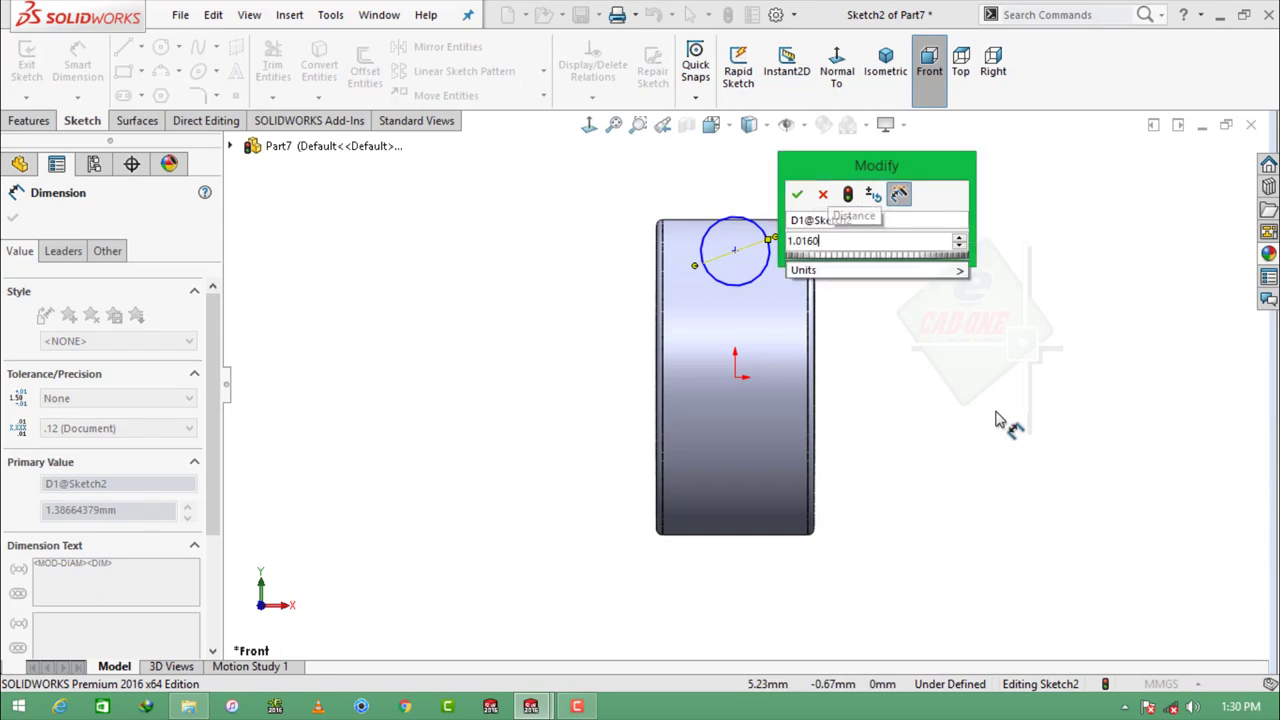
pyautogui.press('Return')
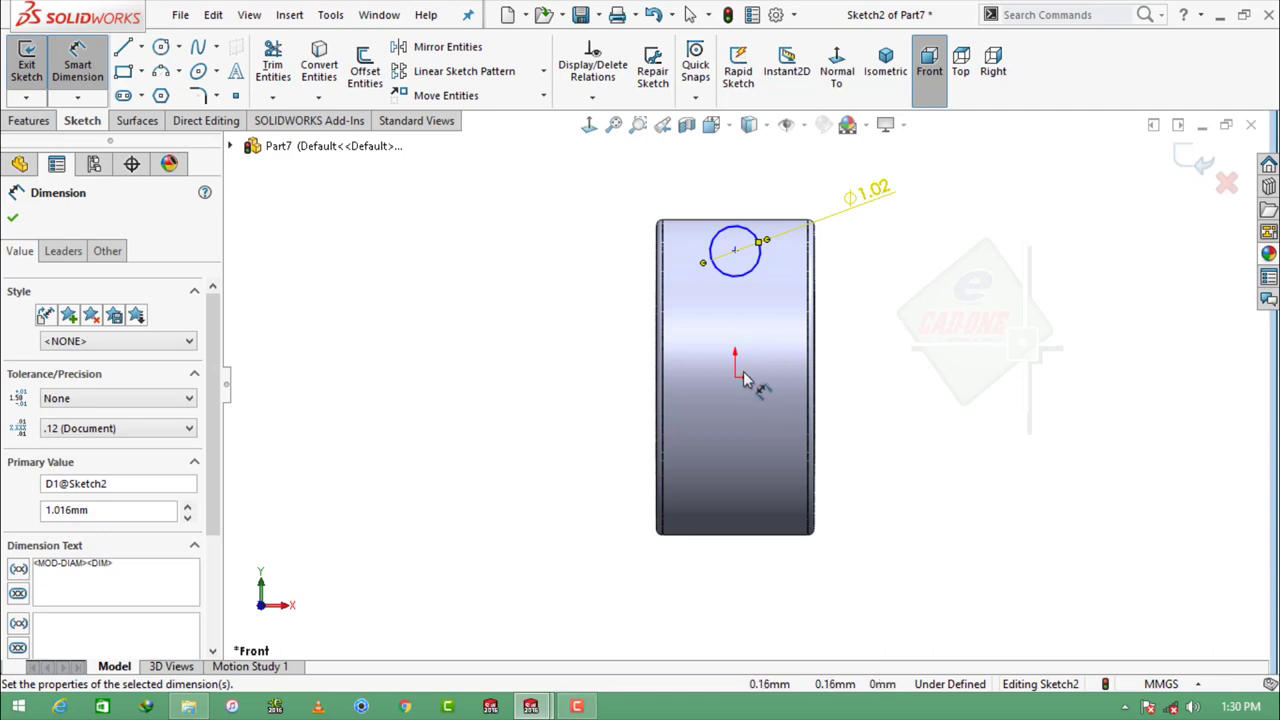
pyautogui.click(742, 377)
pyautogui.click(760, 264)
pyautogui.click(885, 348)
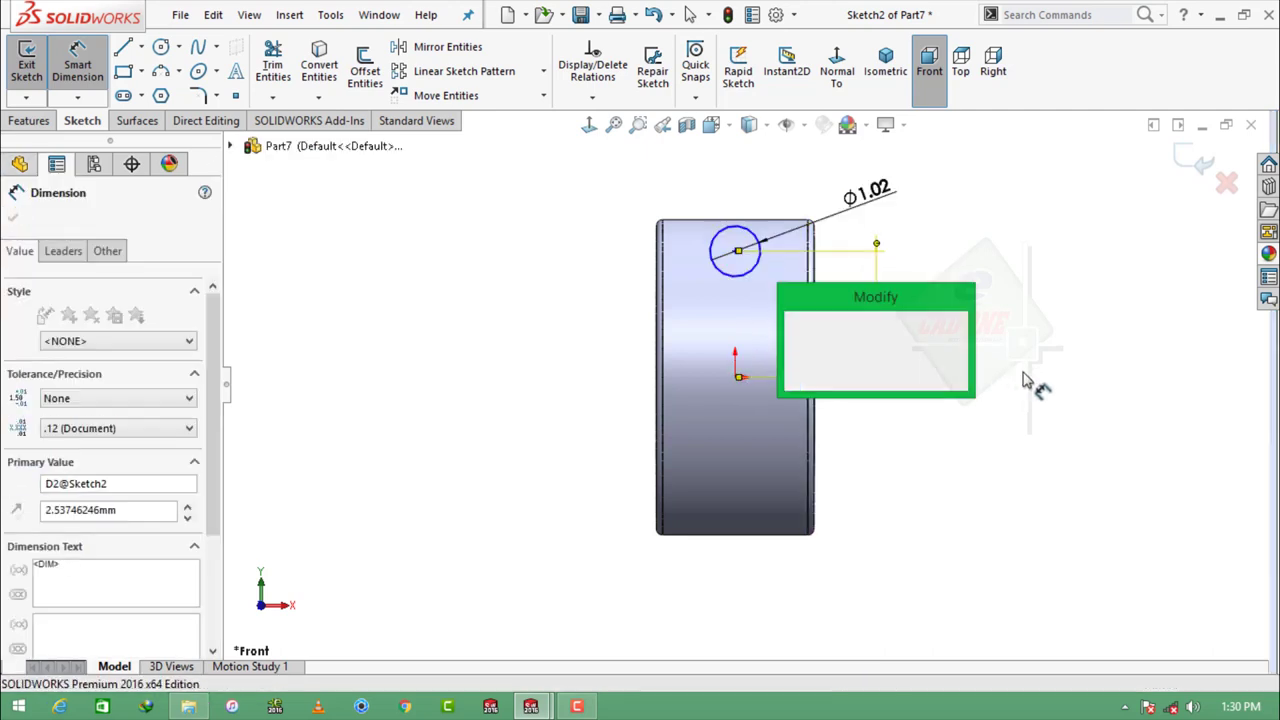
pyautogui.write('2.')
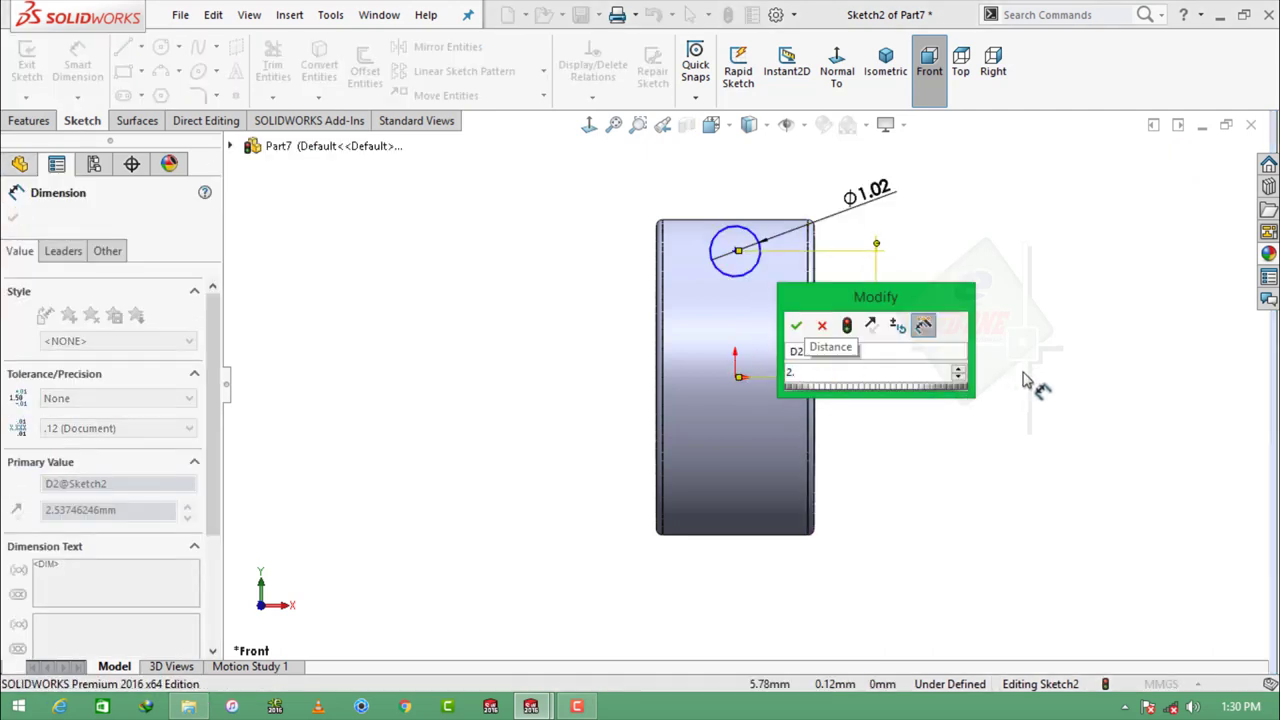
pyautogui.write('38')
pyautogui.press('Return')
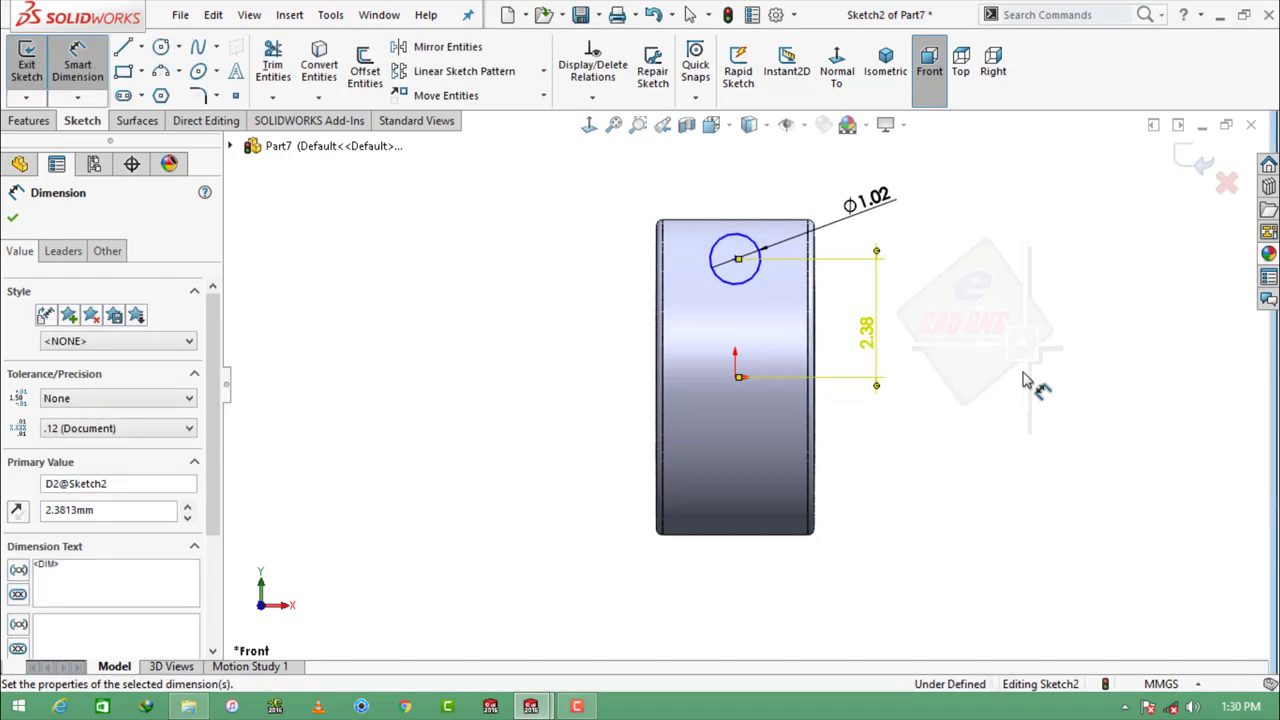
# Step: Draw a horizontal centerline starting at the origin
pyautogui.click(14, 218)
pyautogui.click(141, 47)
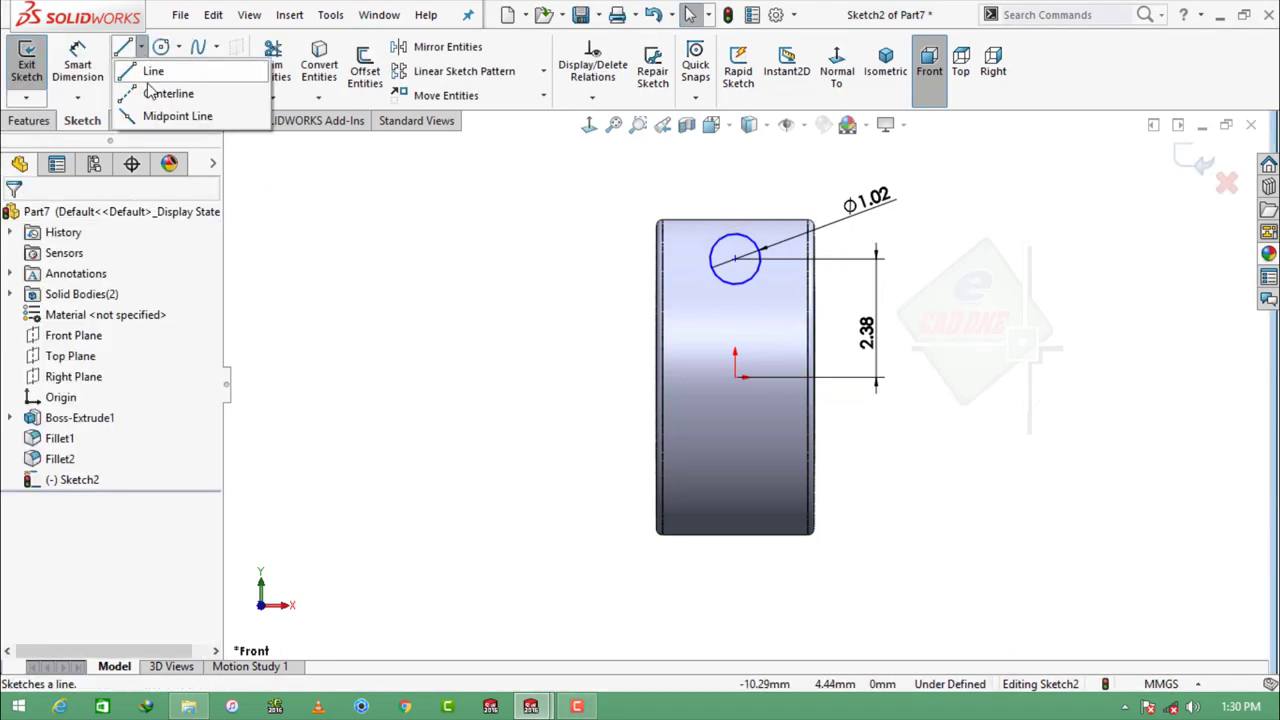
pyautogui.click(170, 91)
pyautogui.click(735, 378)
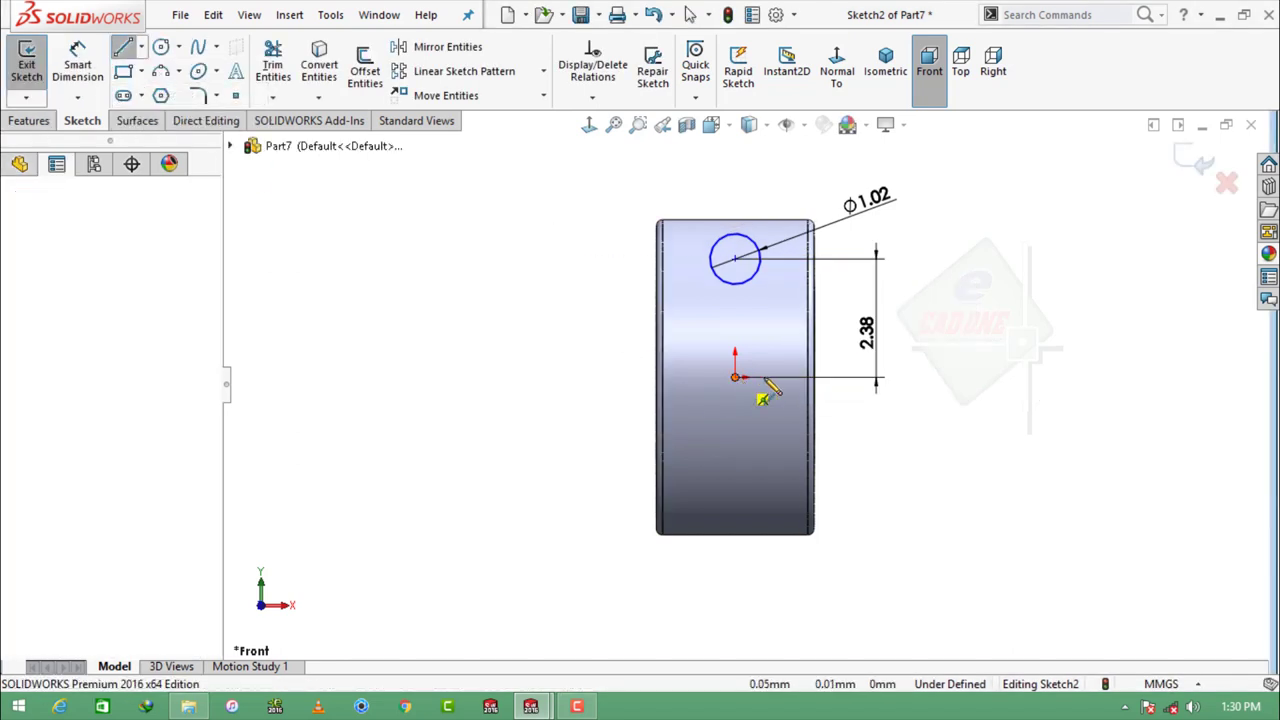
pyautogui.click(851, 379)
pyautogui.press('Escape')
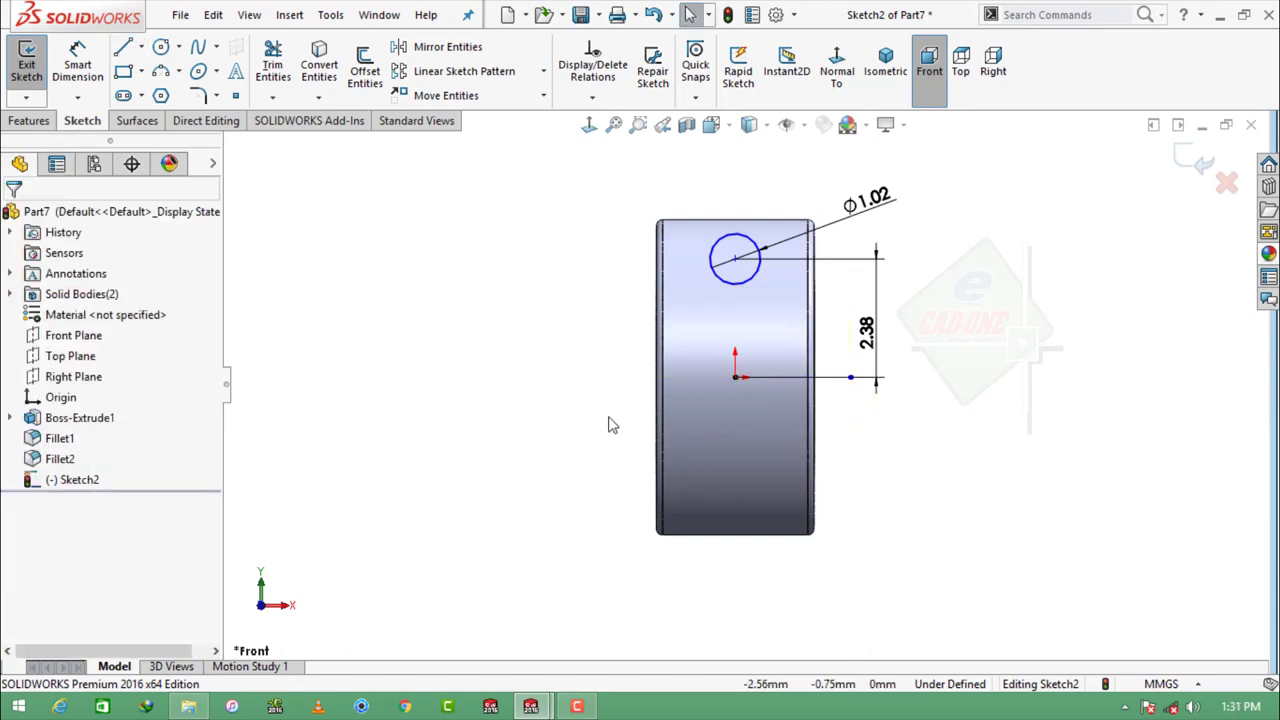
# Step: Revolve-cut the circle 360° about the centerline to form the ball groove
pyautogui.click(28, 120)
pyautogui.click(381, 70)
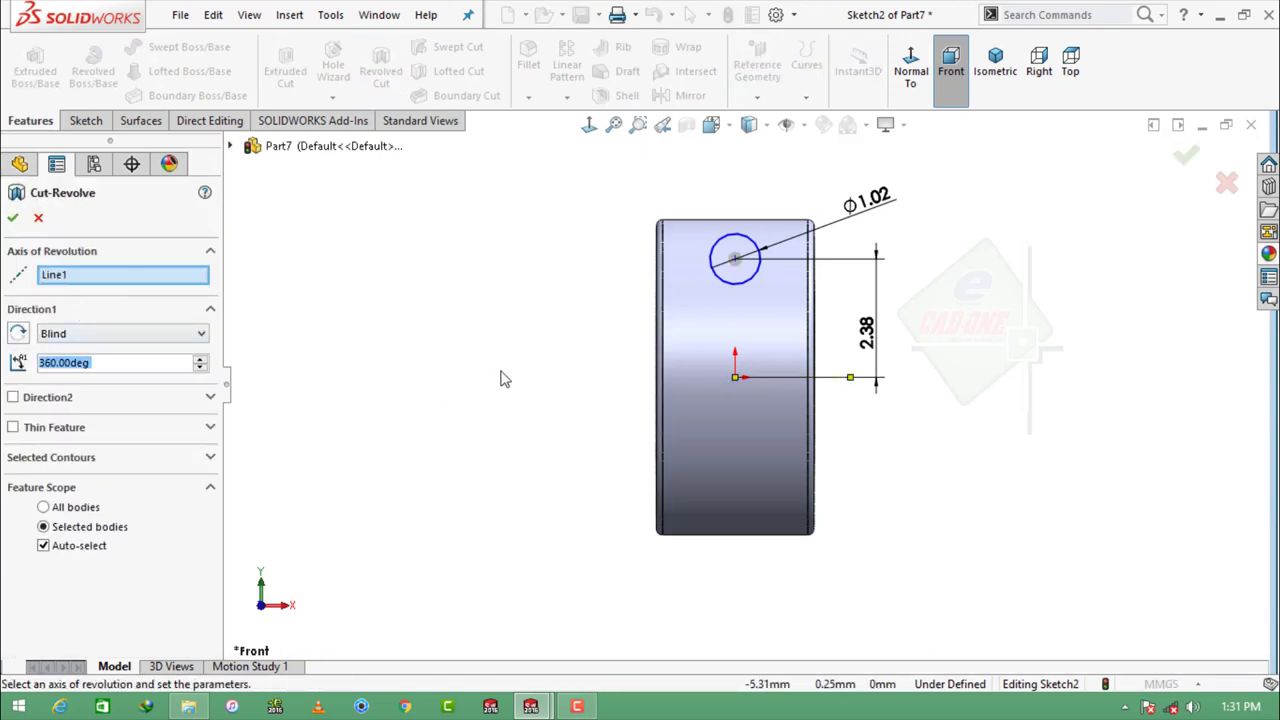
pyautogui.click(14, 220)
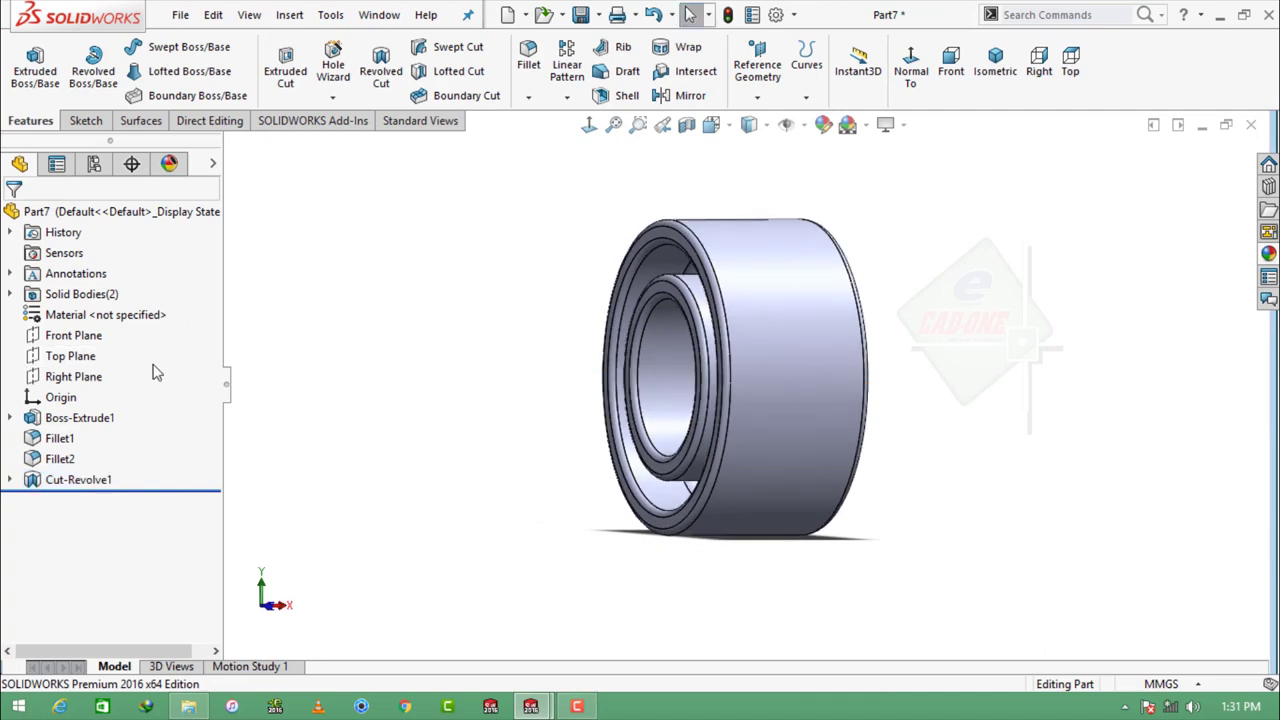
pyautogui.click(73, 335)
# Step: On the Front Plane, sketch a circle above the origin with a vertical line through it, and trim its right half
pyautogui.click(126, 304)
pyautogui.click(838, 70)
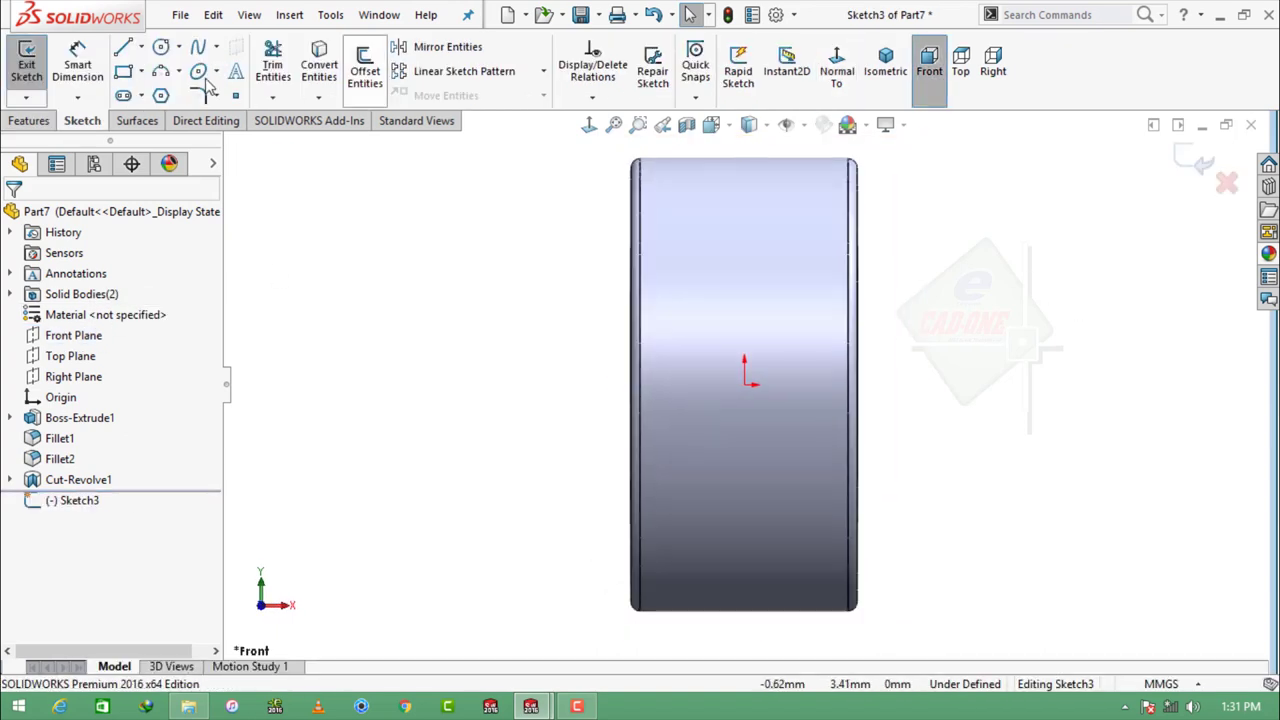
pyautogui.click(162, 47)
pyautogui.click(744, 193)
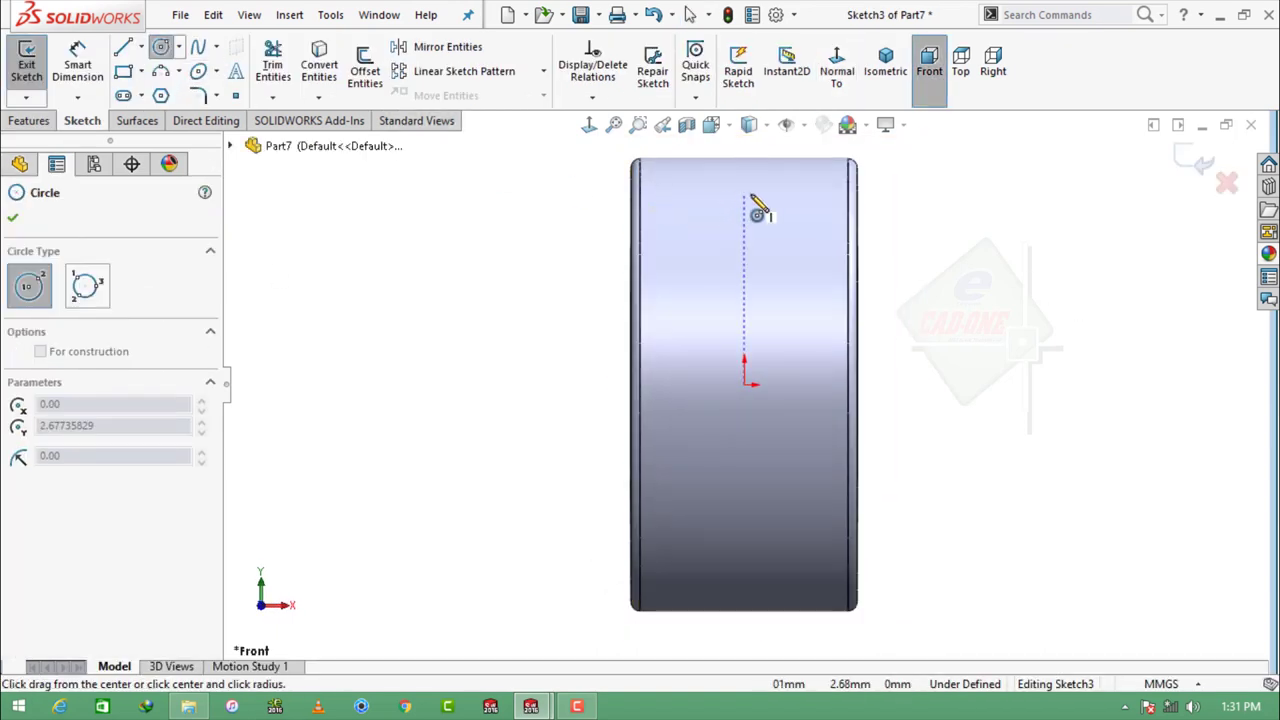
pyautogui.click(764, 213)
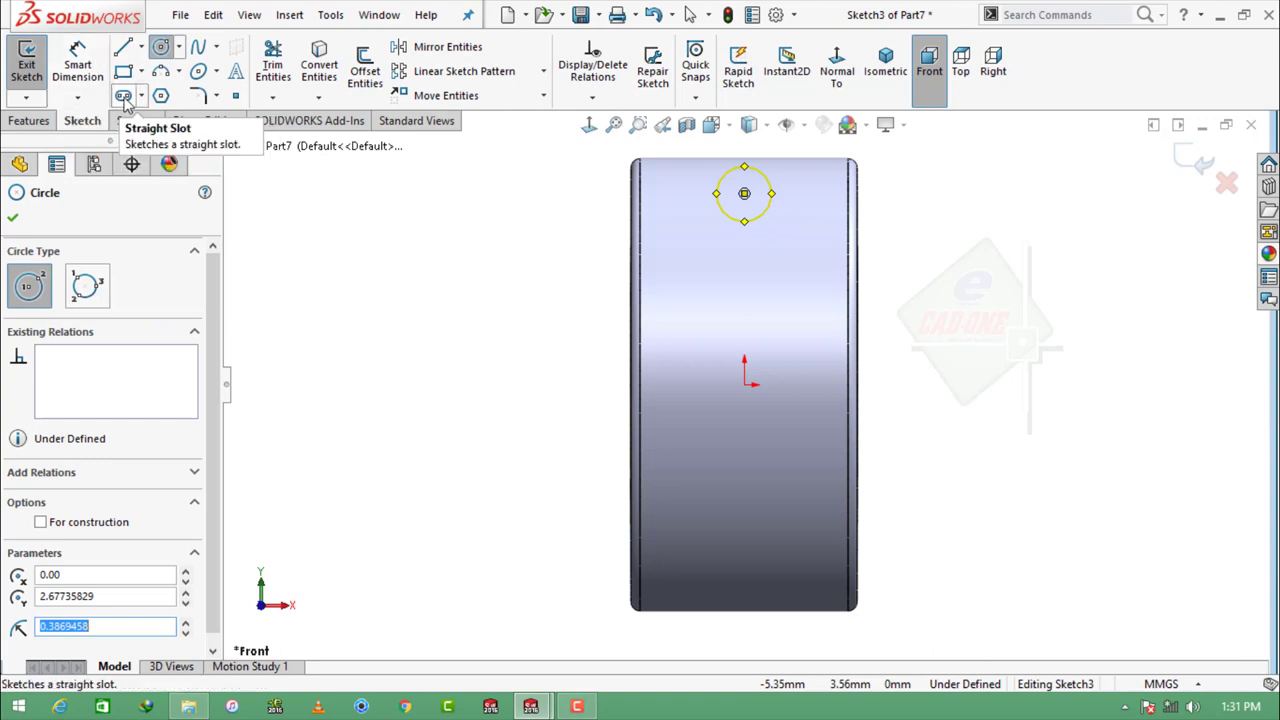
pyautogui.click(123, 47)
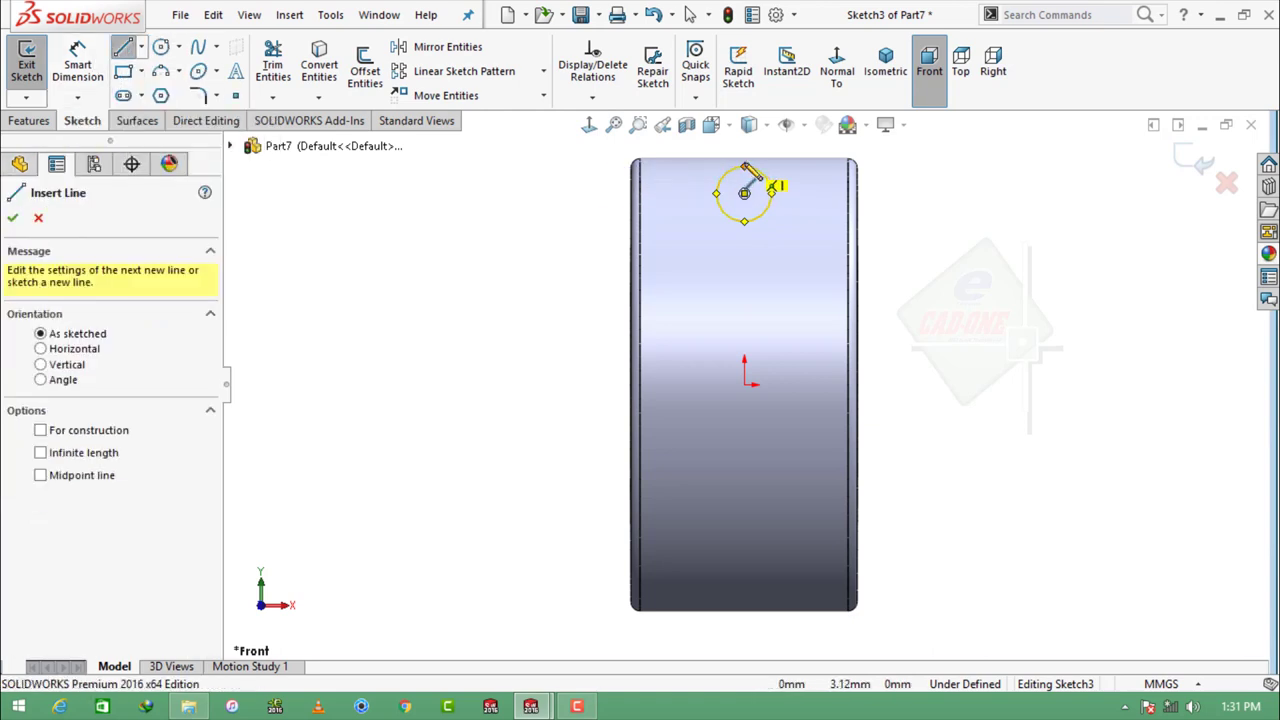
pyautogui.click(744, 165)
pyautogui.click(744, 221)
pyautogui.press('Escape')
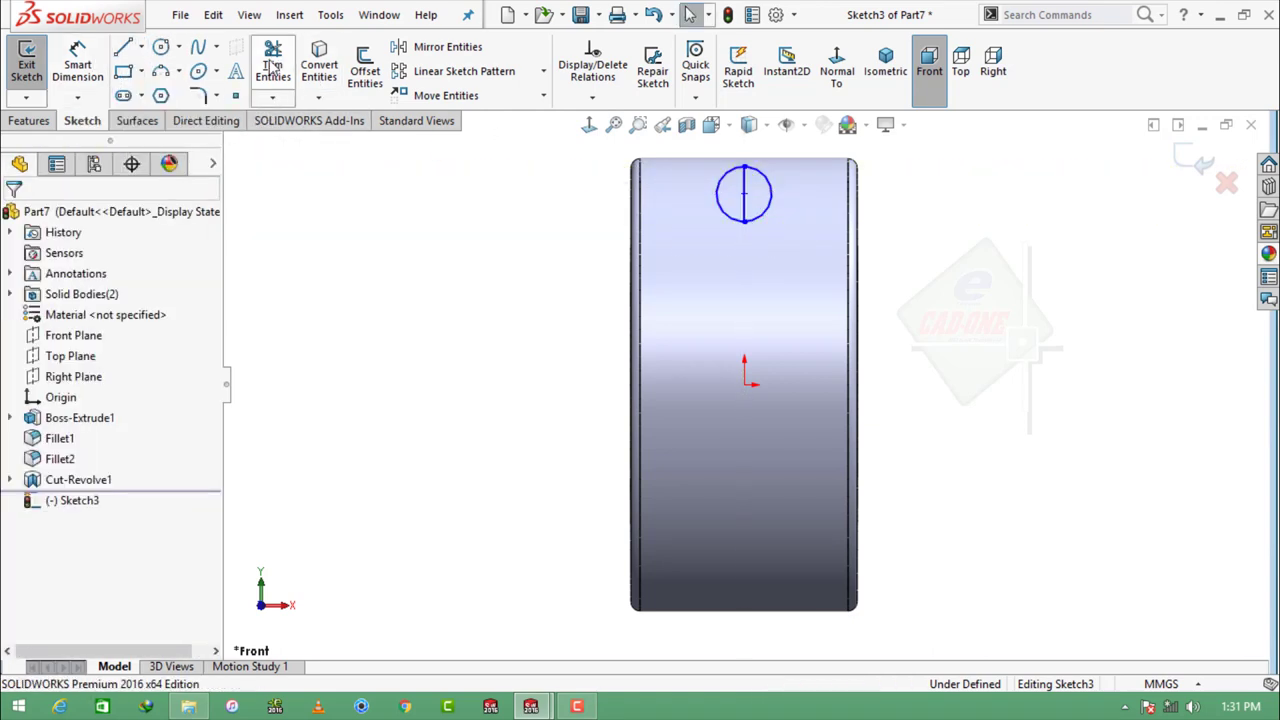
pyautogui.click(273, 66)
pyautogui.click(77, 65)
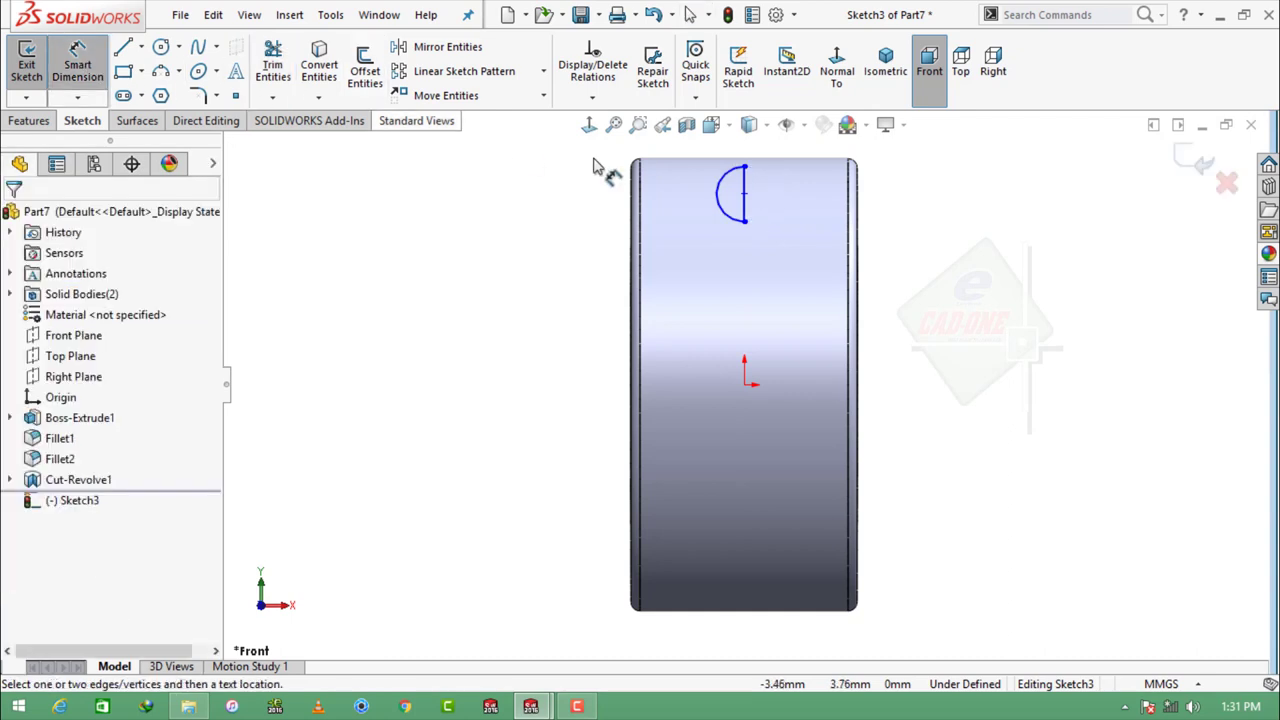
# Step: Dimension the arc radius to 0.508 and its centre 2.3813 above the origin
pyautogui.scroll(-3, 757, 206)
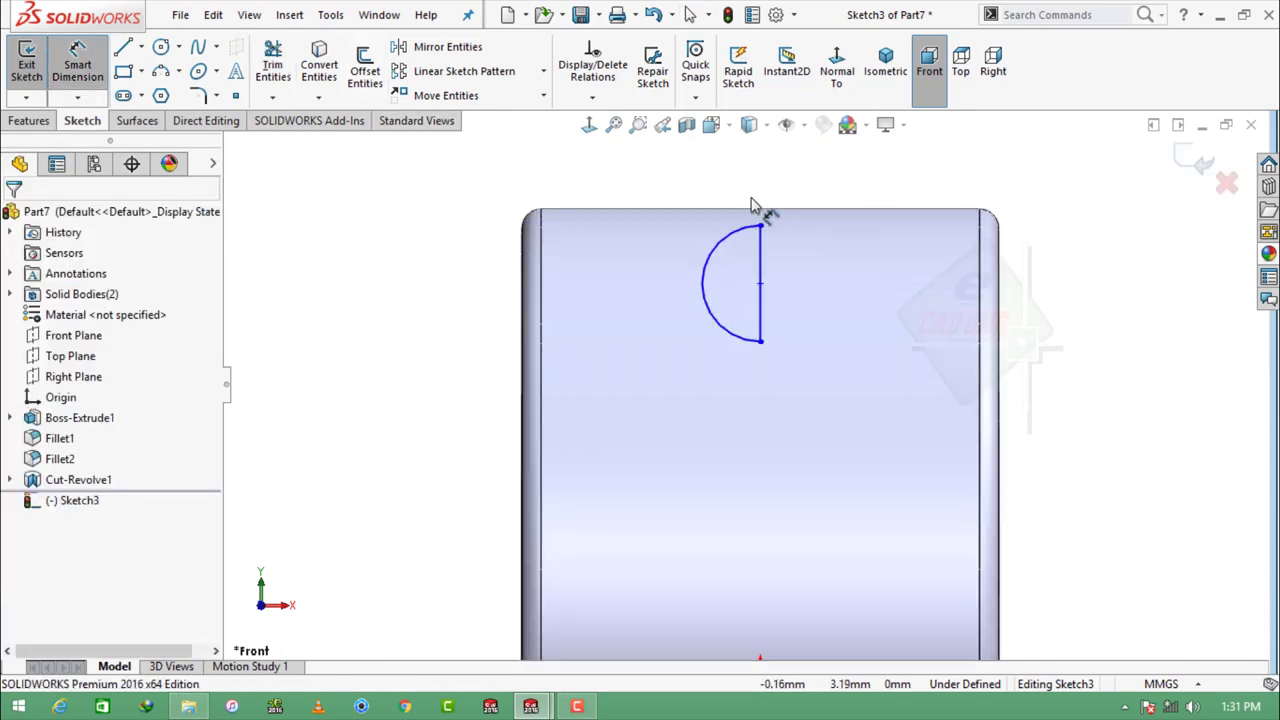
pyautogui.click(733, 245)
pyautogui.click(386, 240)
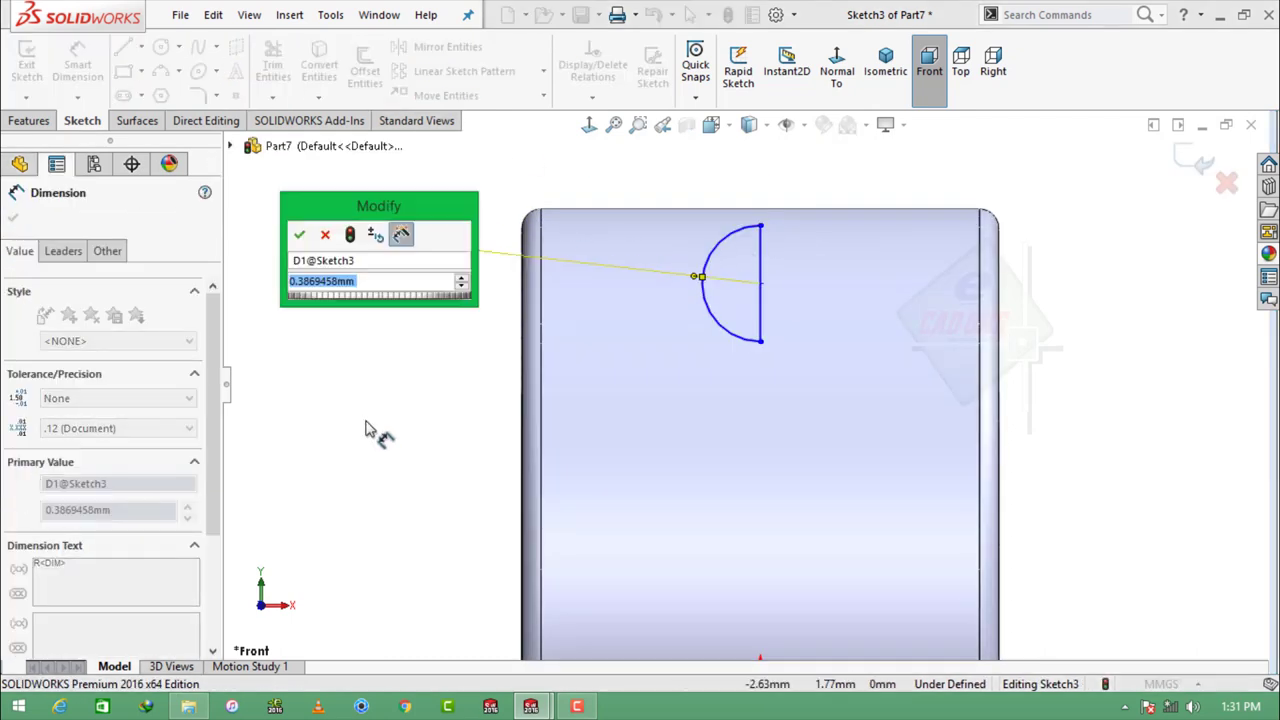
pyautogui.write('.0')
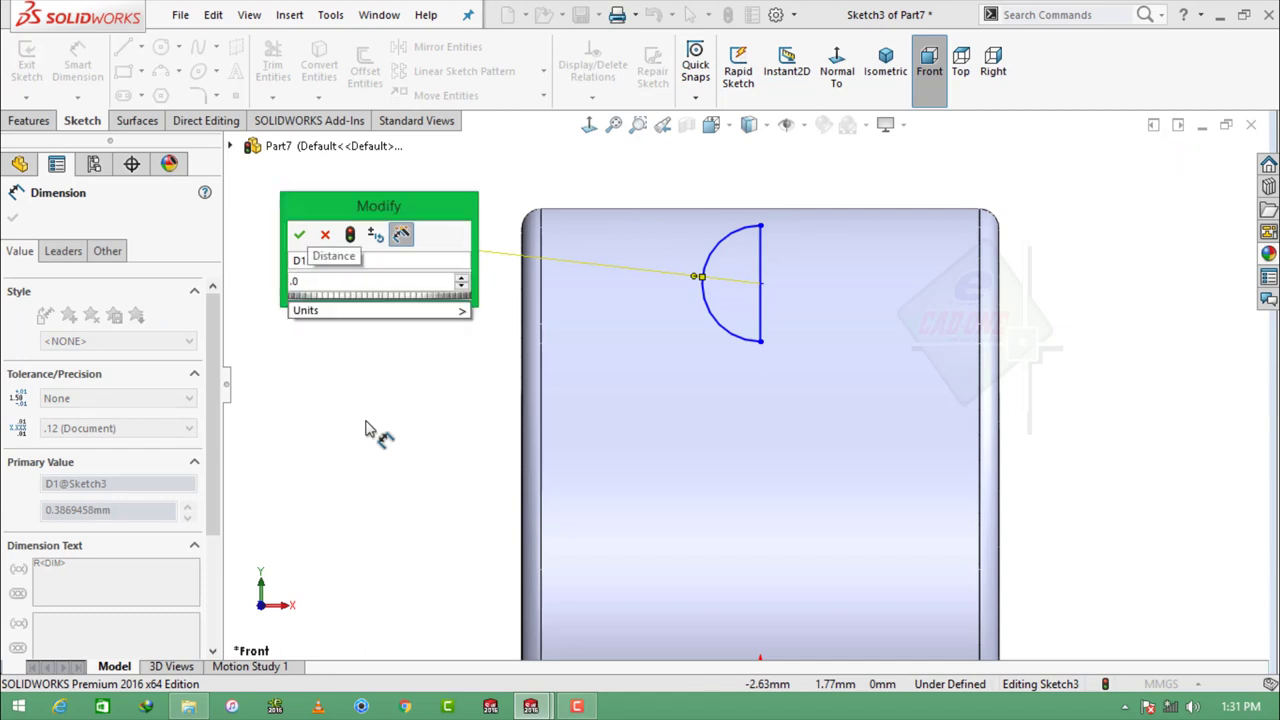
pyautogui.press('BackSpace')
pyautogui.press('BackSpace')
pyautogui.write('0.508')
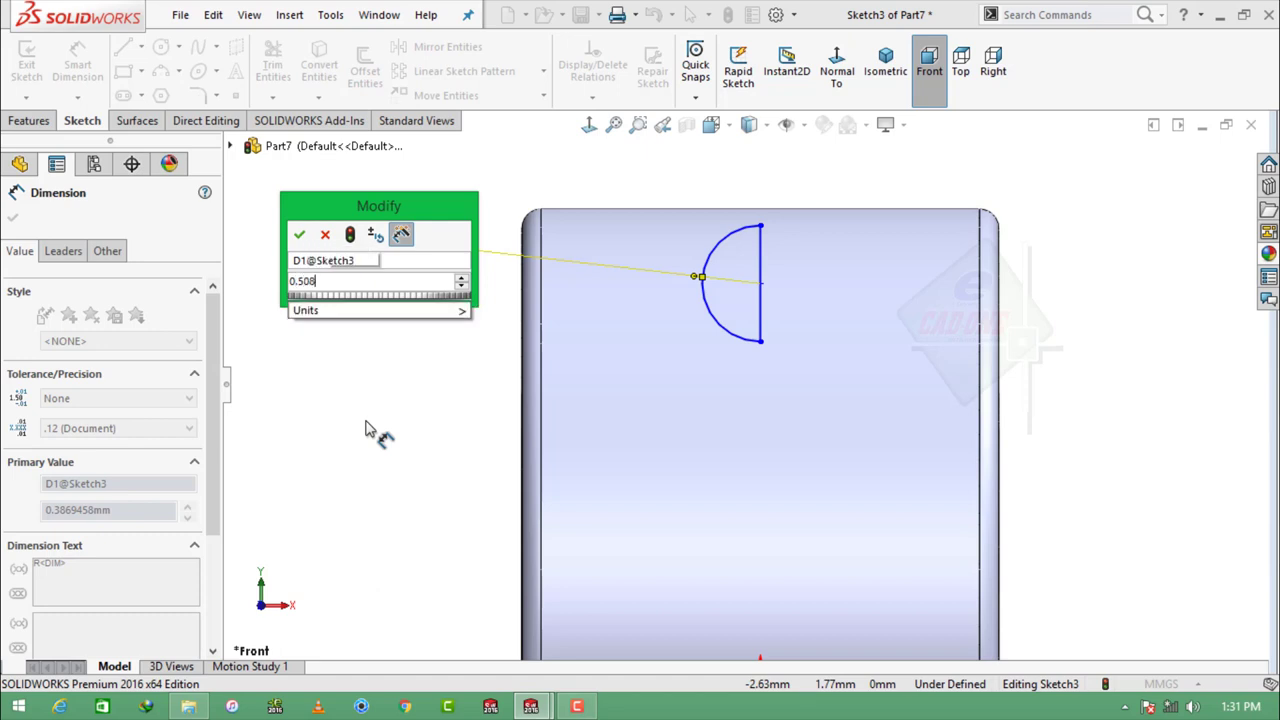
pyautogui.press('Return')
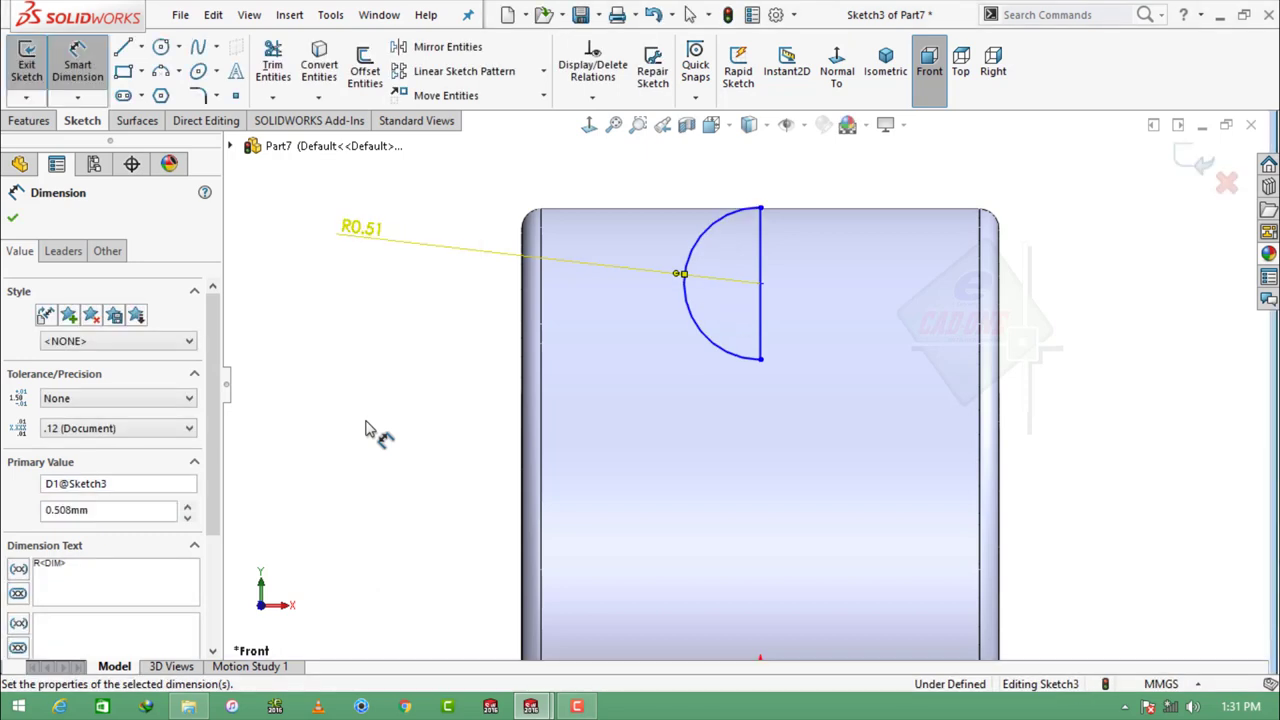
pyautogui.press('z')
pyautogui.click(752, 532)
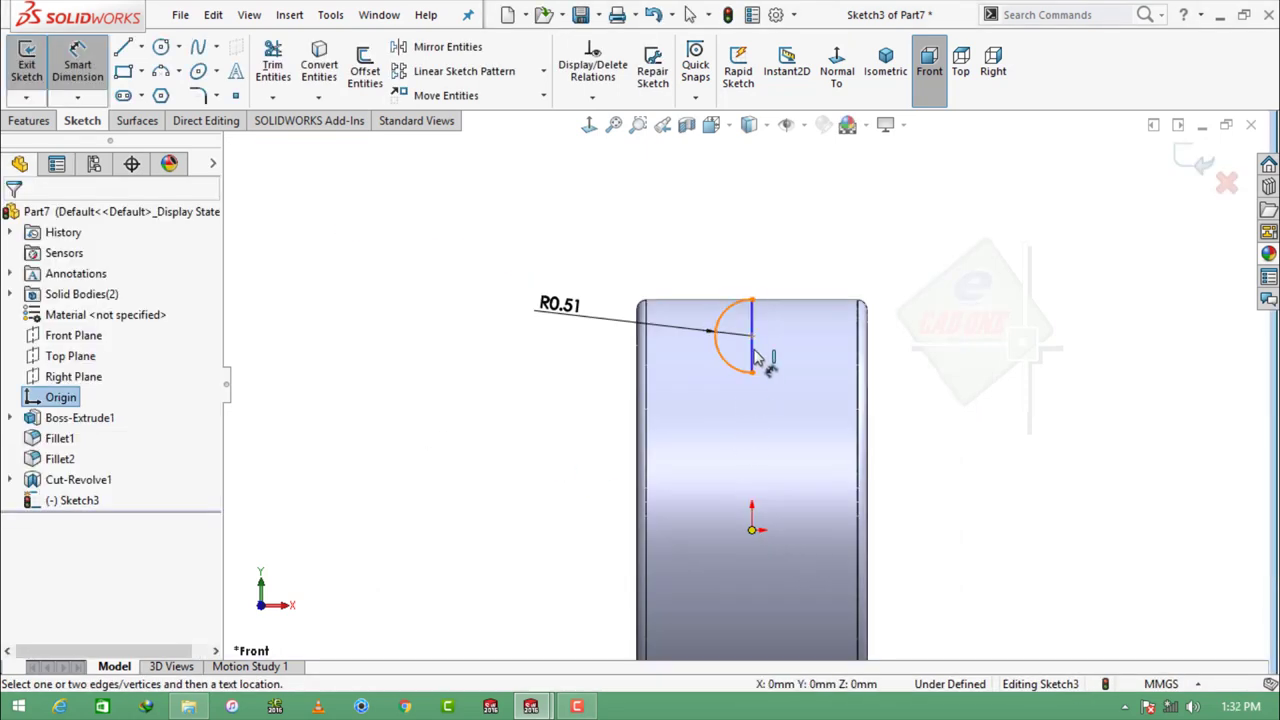
pyautogui.click(754, 335)
pyautogui.click(932, 450)
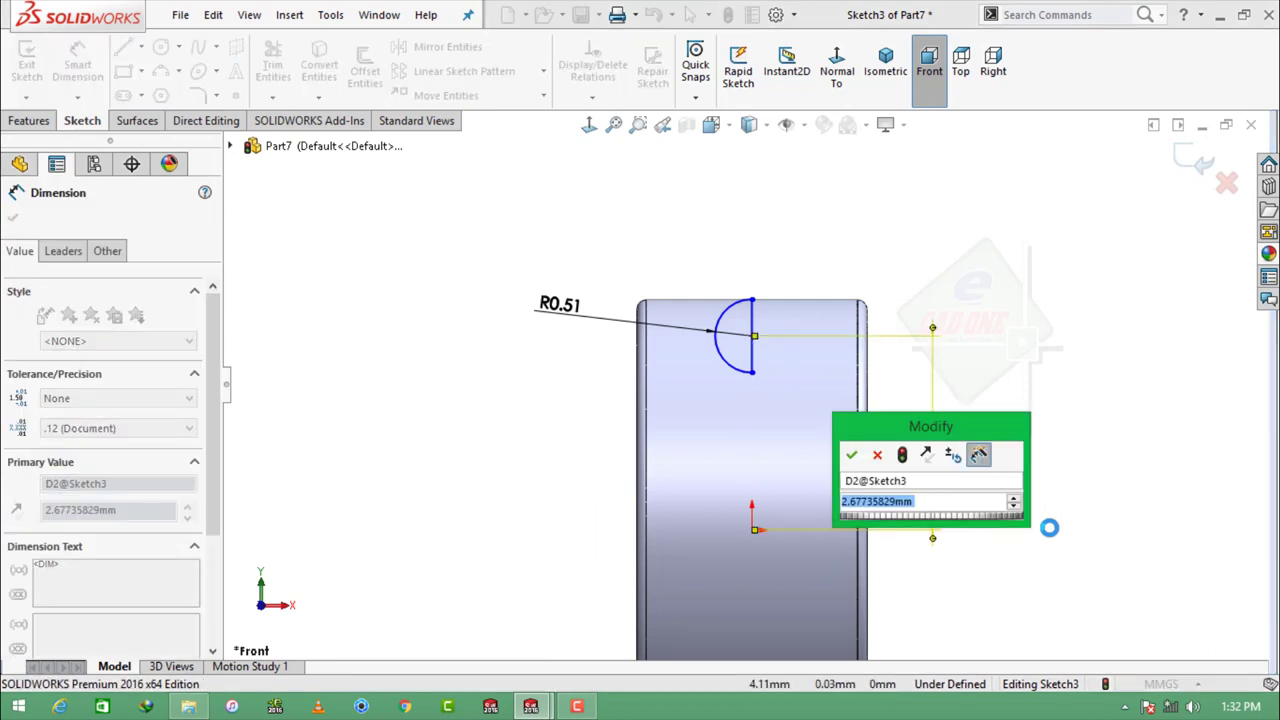
pyautogui.write('2')
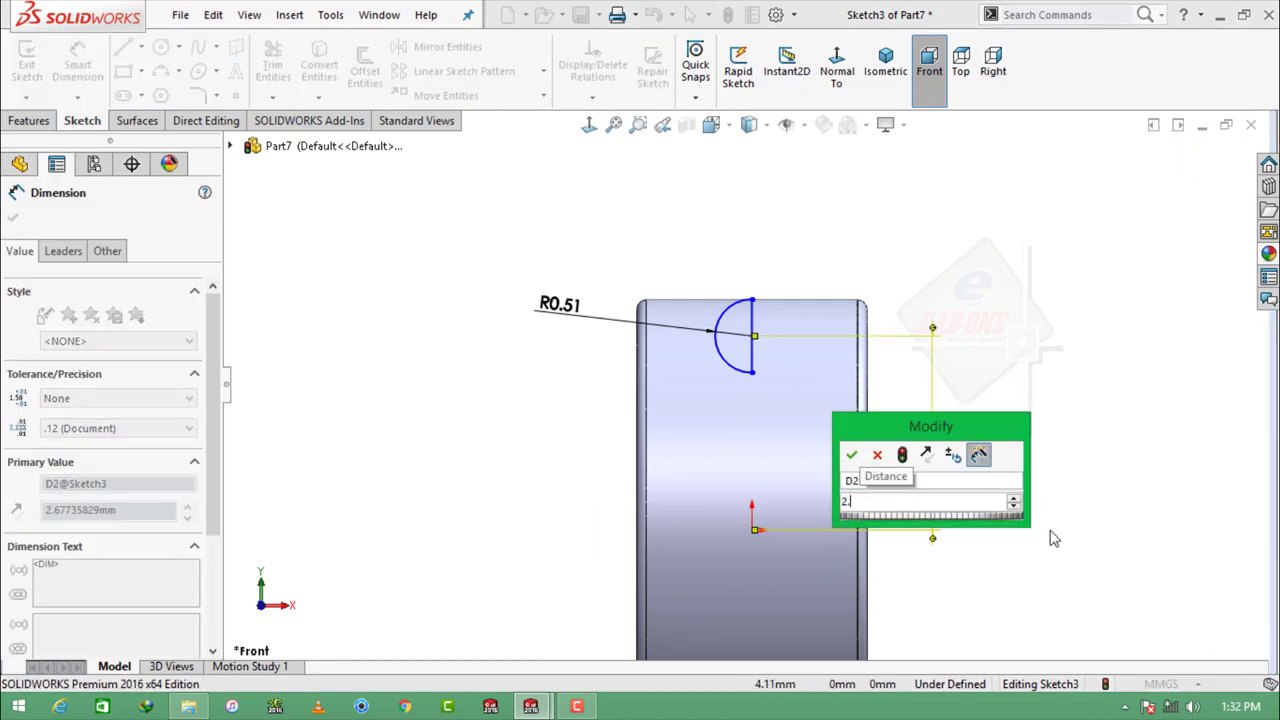
pyautogui.write('.3813')
pyautogui.press('Return')
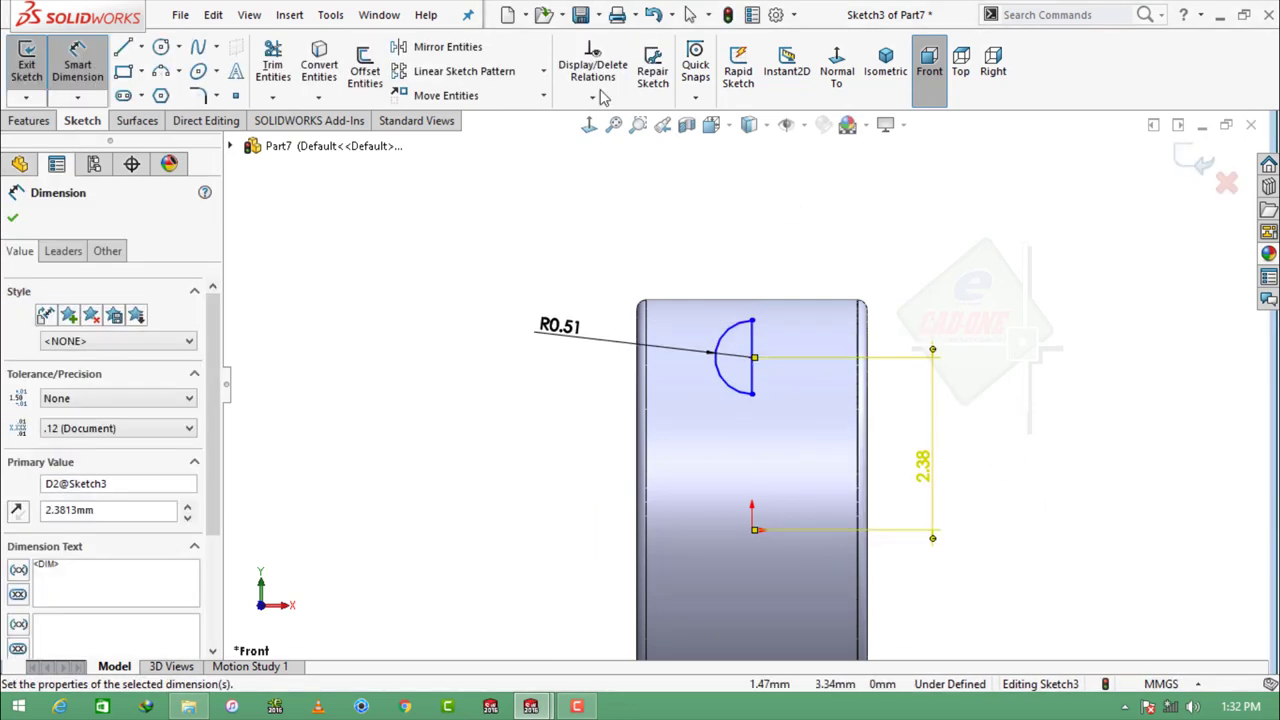
# Step: Revolve the half-circle 360° about the vertical line into a ball
pyautogui.click(30, 120)
pyautogui.click(97, 78)
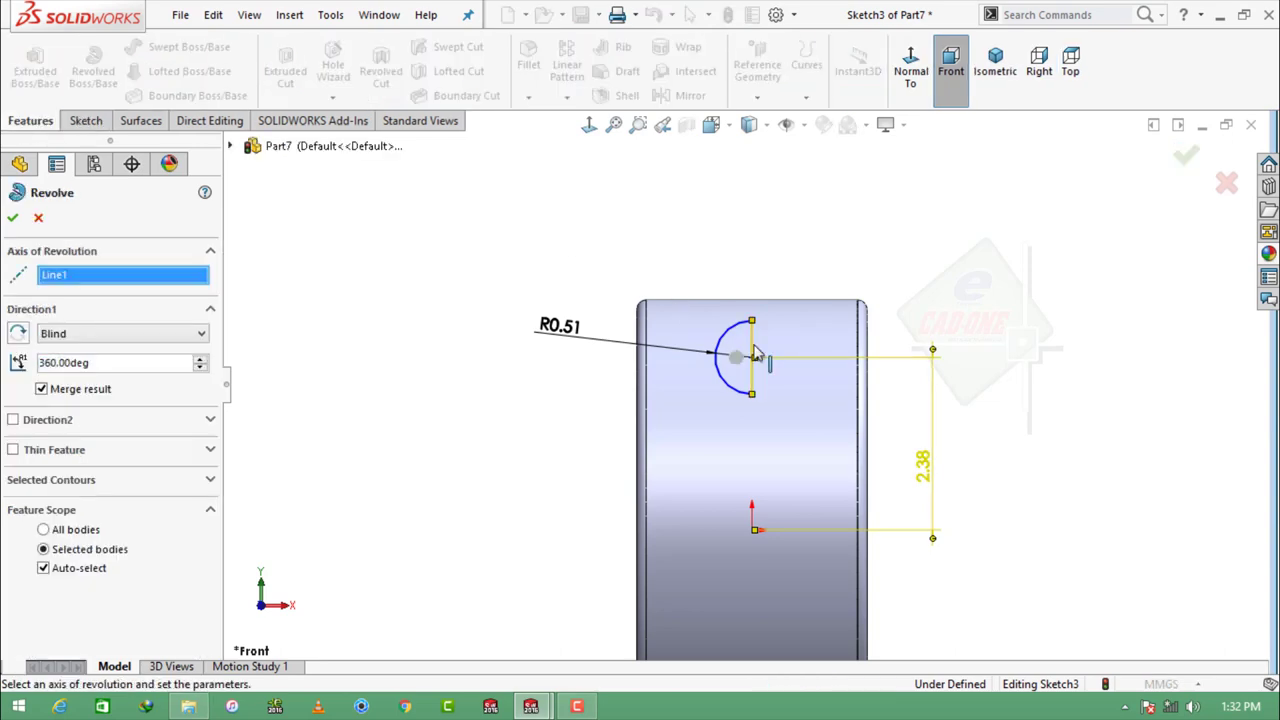
pyautogui.press('Return')
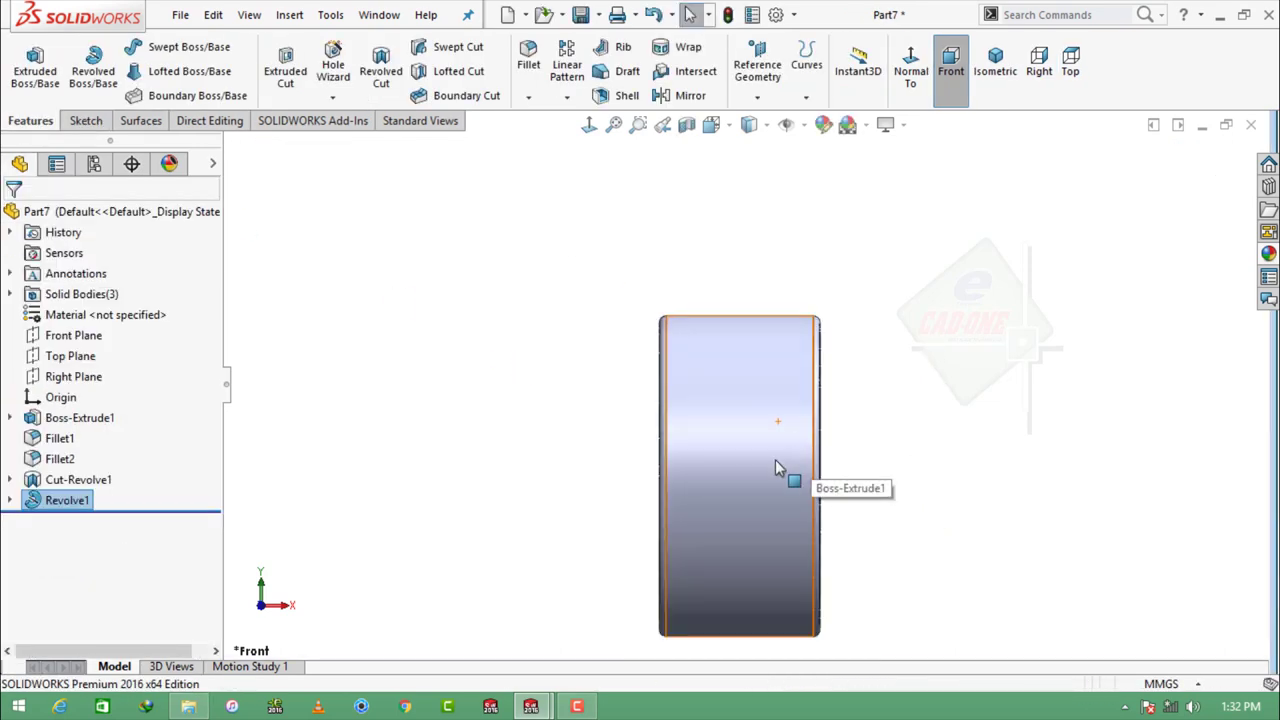
pyautogui.moveTo(777, 462); pyautogui.dragTo(762, 481, button='middle')
pyautogui.moveTo(758, 481); pyautogui.dragTo(729, 479, button='middle')
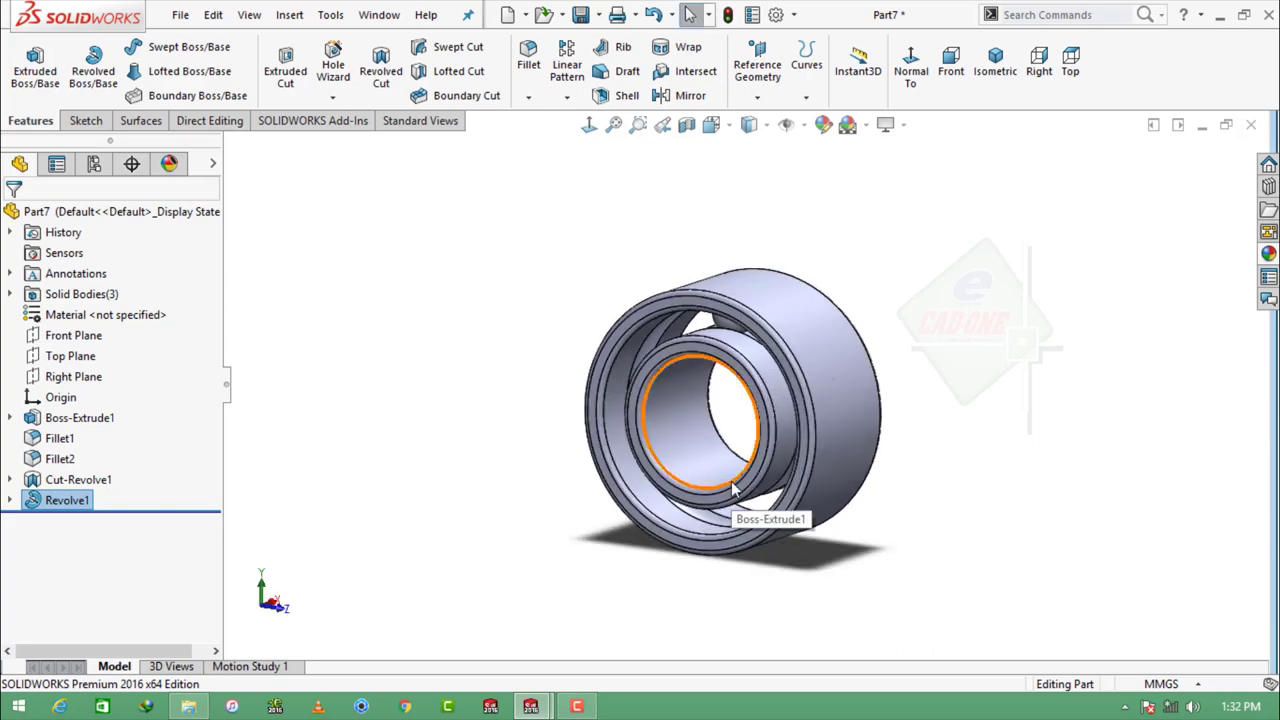
# Step: Circular-pattern the Revolve1 ball body 9 times, equally spaced over 360° around the outer ring edge
pyautogui.hotkey('ctrl', '1')
pyautogui.click(566, 96)
pyautogui.click(590, 223)
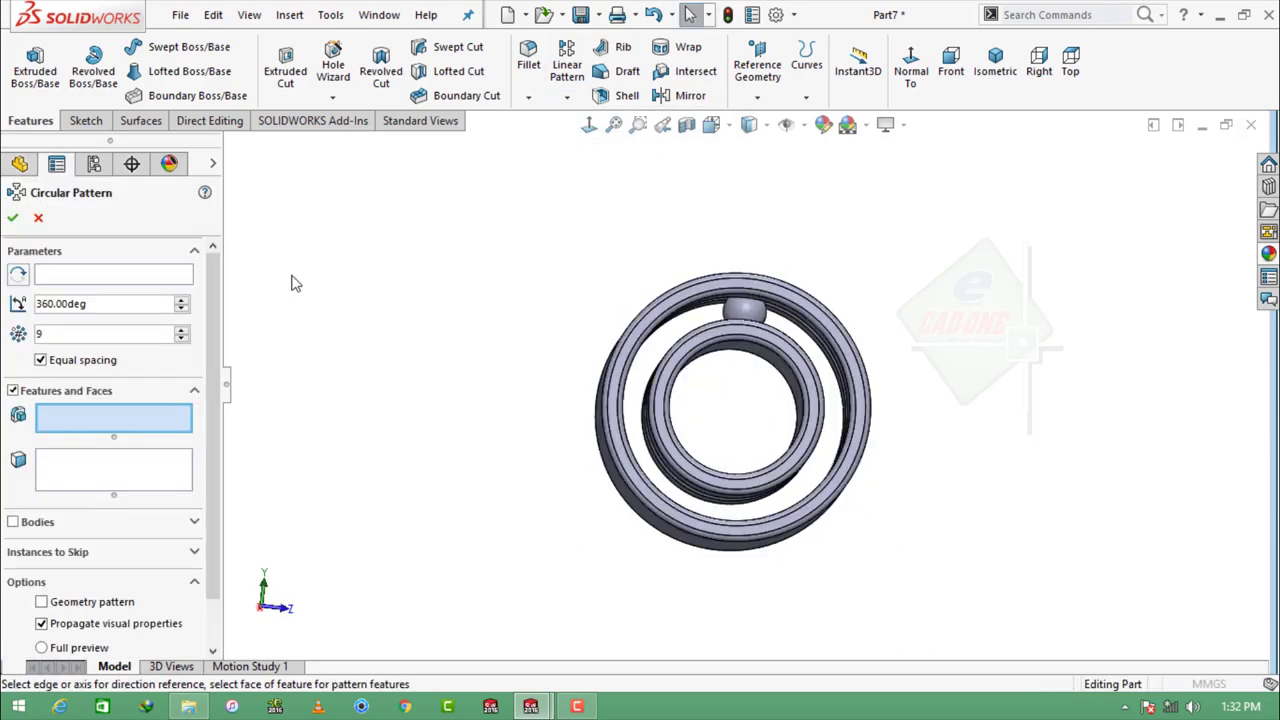
pyautogui.click(12, 522)
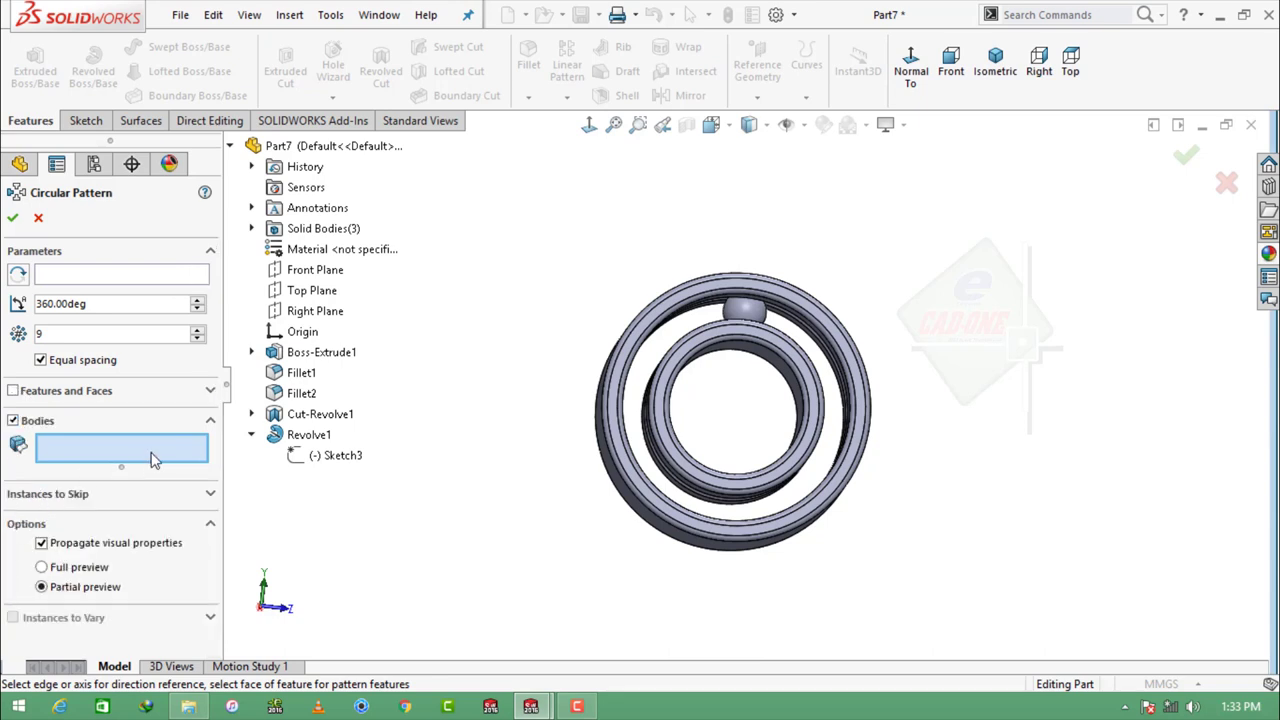
pyautogui.click(746, 314)
pyautogui.click(98, 276)
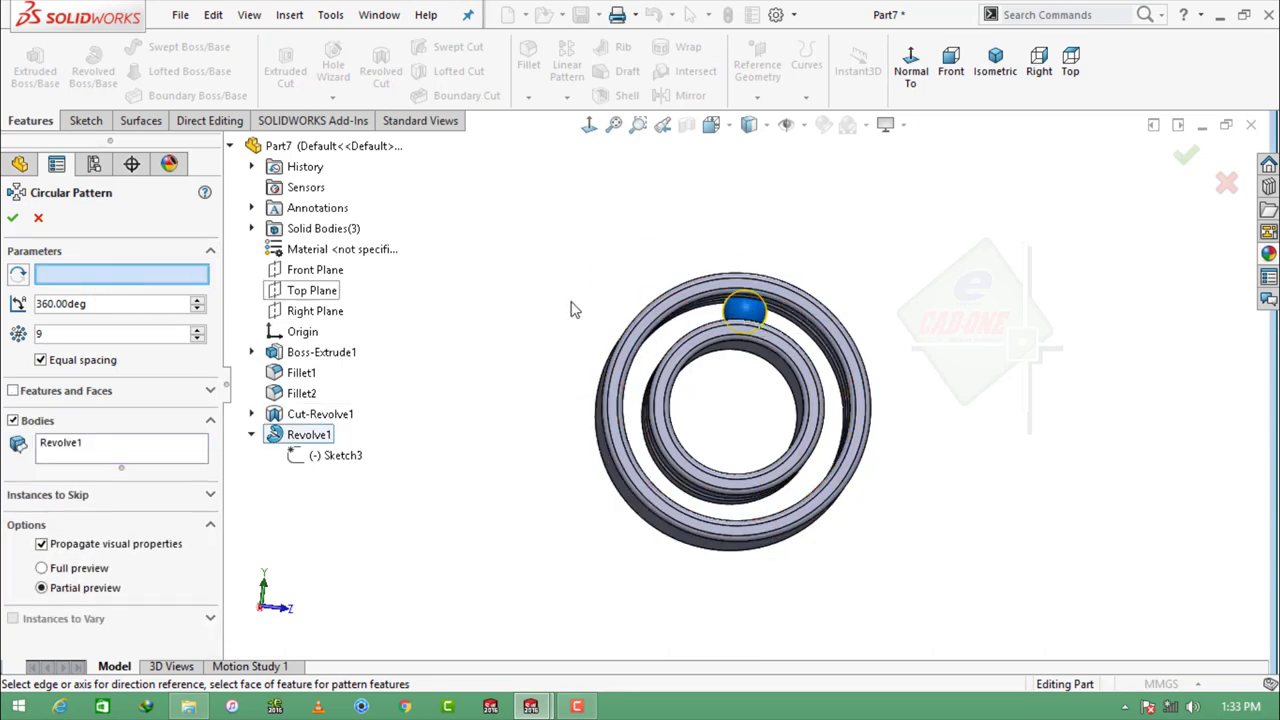
pyautogui.click(675, 292)
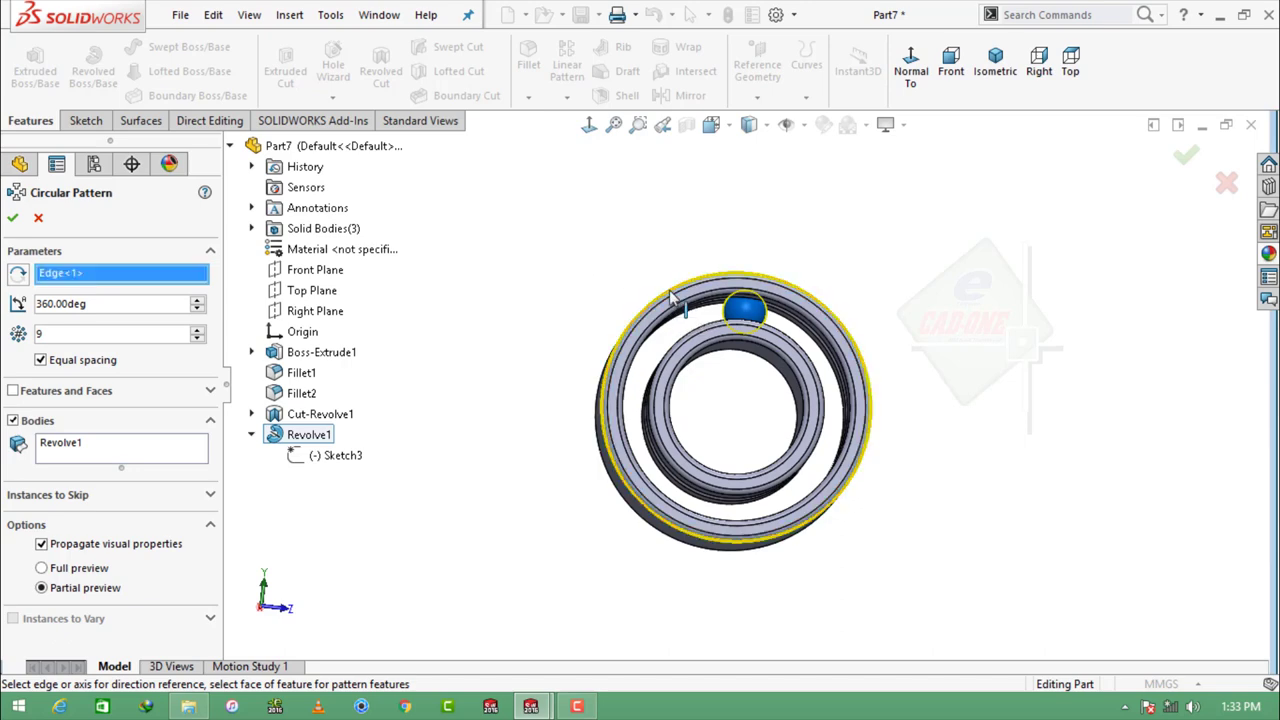
pyautogui.click(13, 218)
pyautogui.moveTo(940, 300); pyautogui.dragTo(921, 357, button='middle')
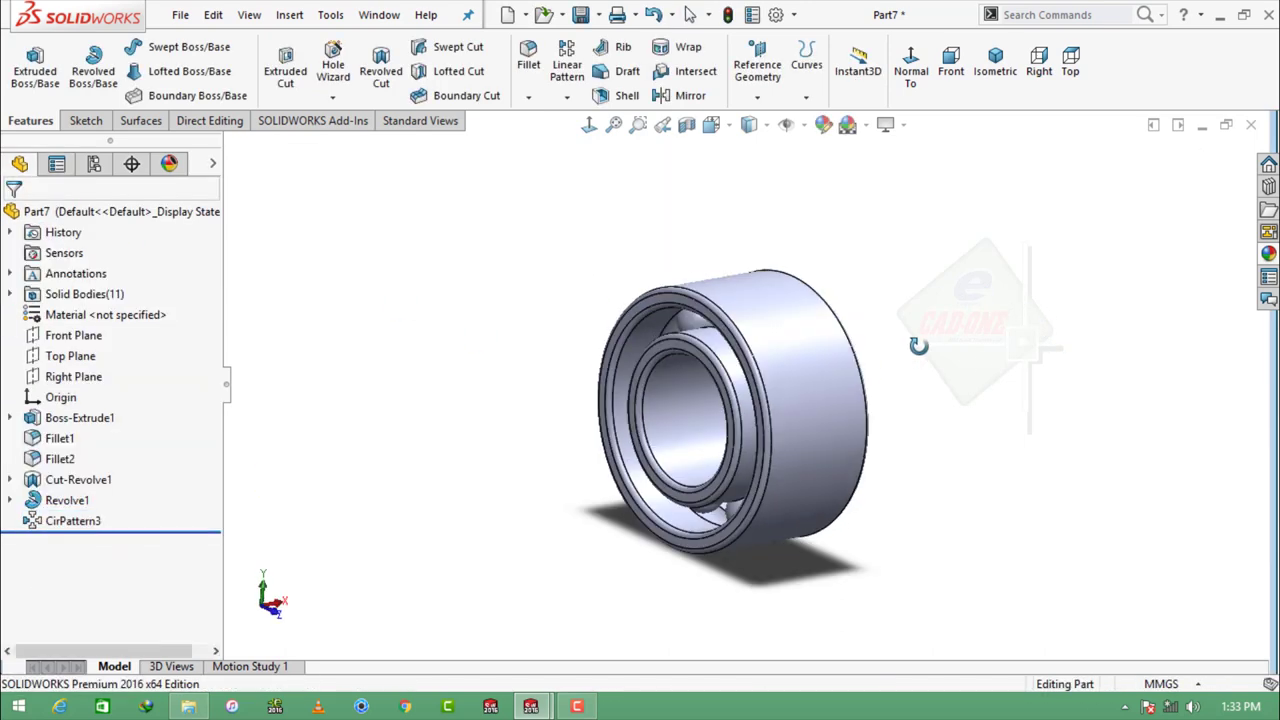
# Step: Apply the matte gold appearance from Metal > Gold to the bearing
pyautogui.click(1270, 254)
pyautogui.scroll(-3, 1158, 296)
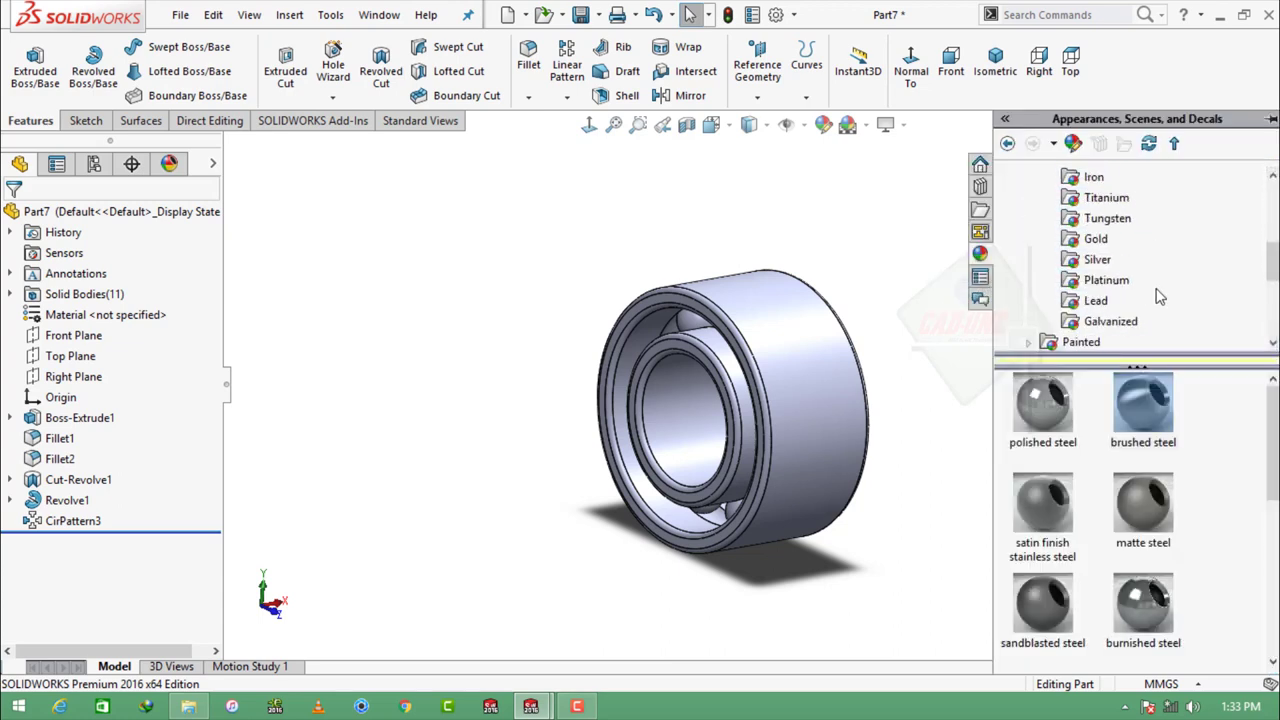
pyautogui.click(1095, 239)
pyautogui.doubleClick(1137, 404)
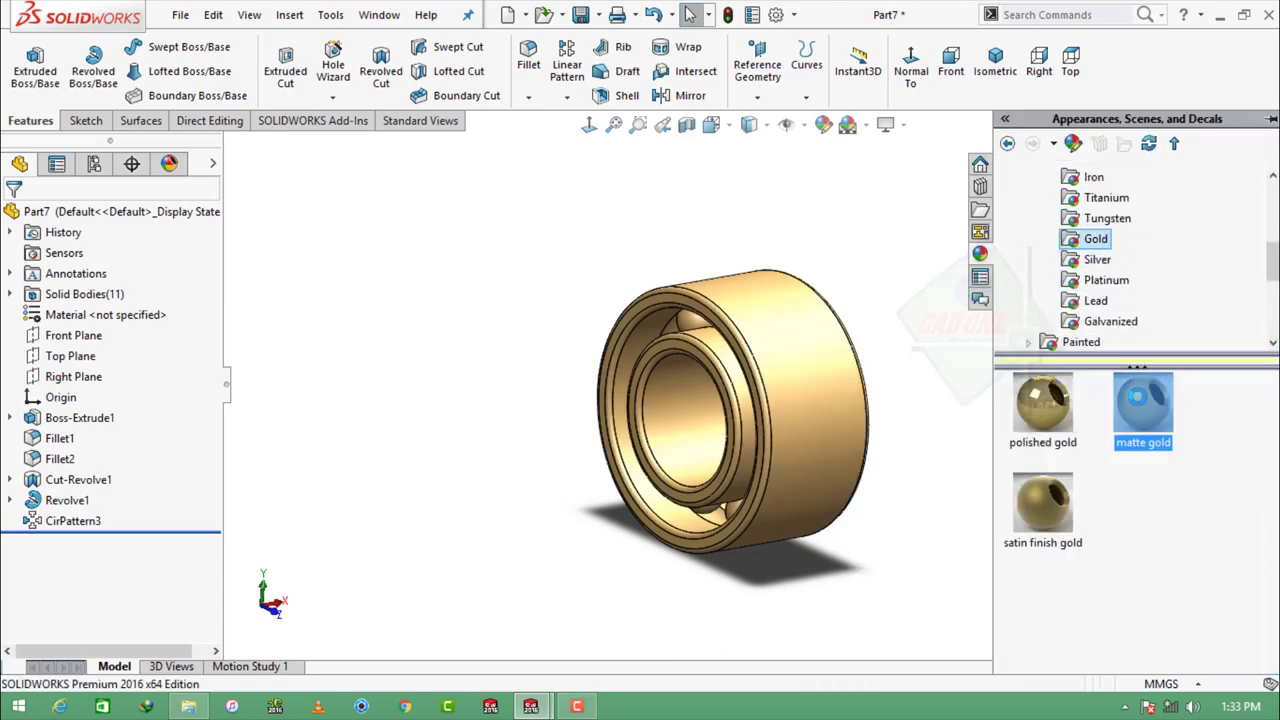
pyautogui.moveTo(920, 366); pyautogui.dragTo(940, 368, button='middle')
# Step: Save the part as BEARING SW
pyautogui.hotkey('ctrl', 's')
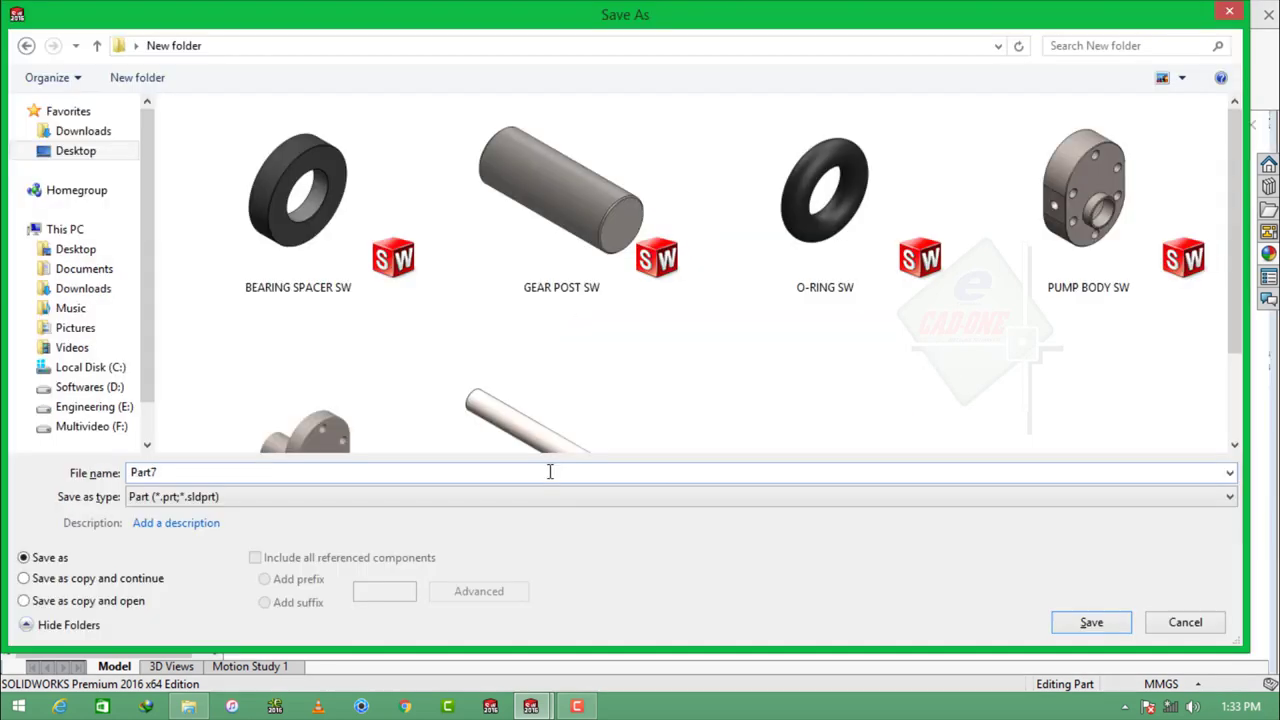
pyautogui.write('bEARING')
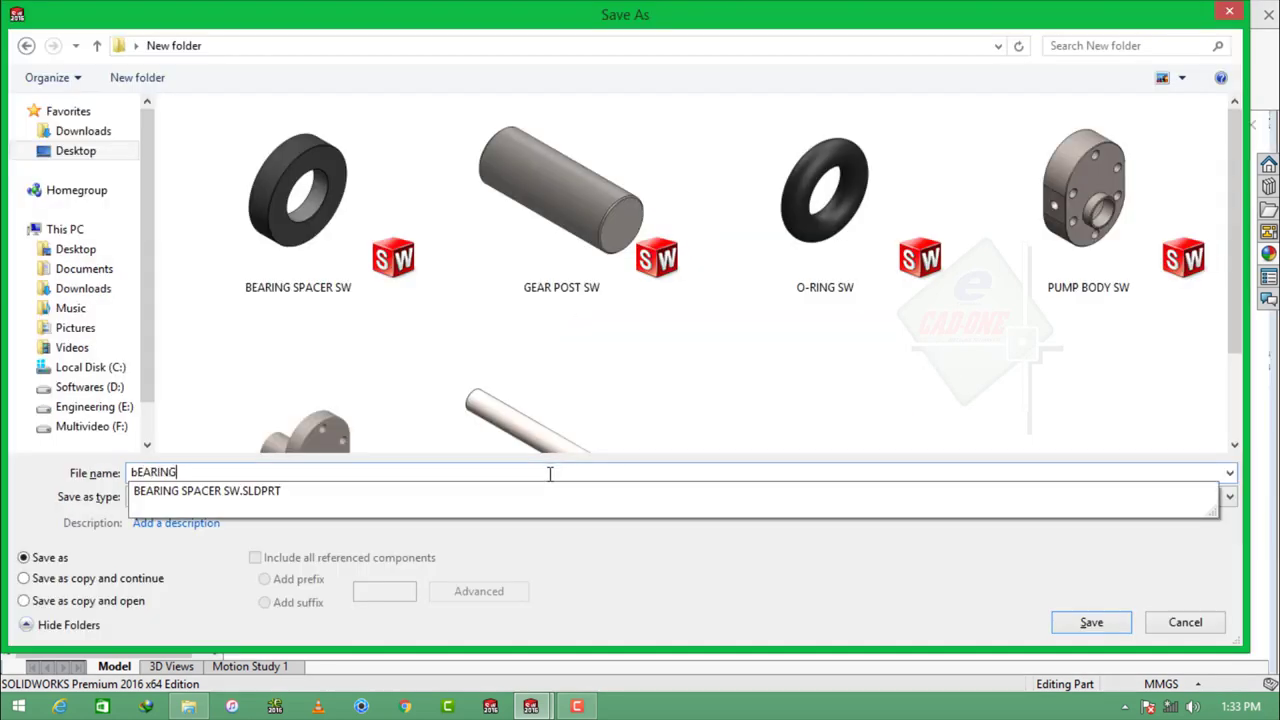
pyautogui.press('BackSpace')
pyautogui.press('BackSpace')
pyautogui.press('BackSpace')
pyautogui.write('BEARI')
pyautogui.write('W')
pyautogui.press('Return')
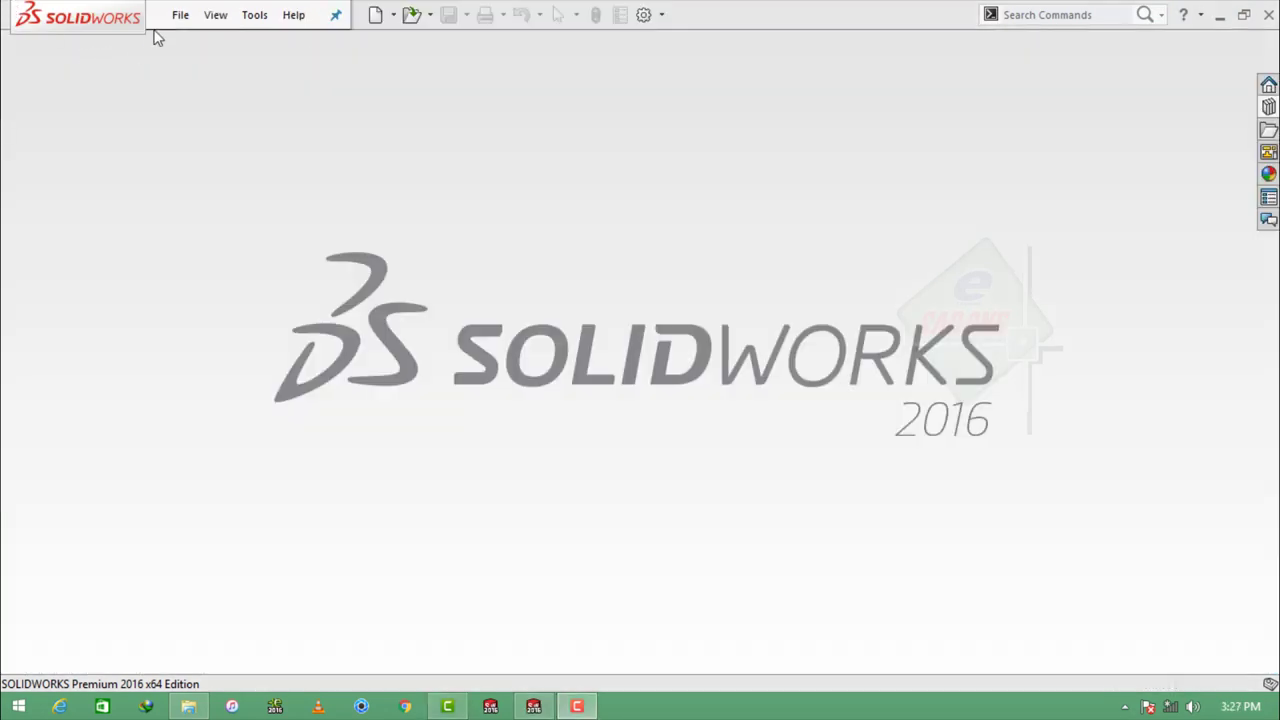
# Step: Create a new assembly document
pyautogui.click(181, 16)
pyautogui.click(211, 44)
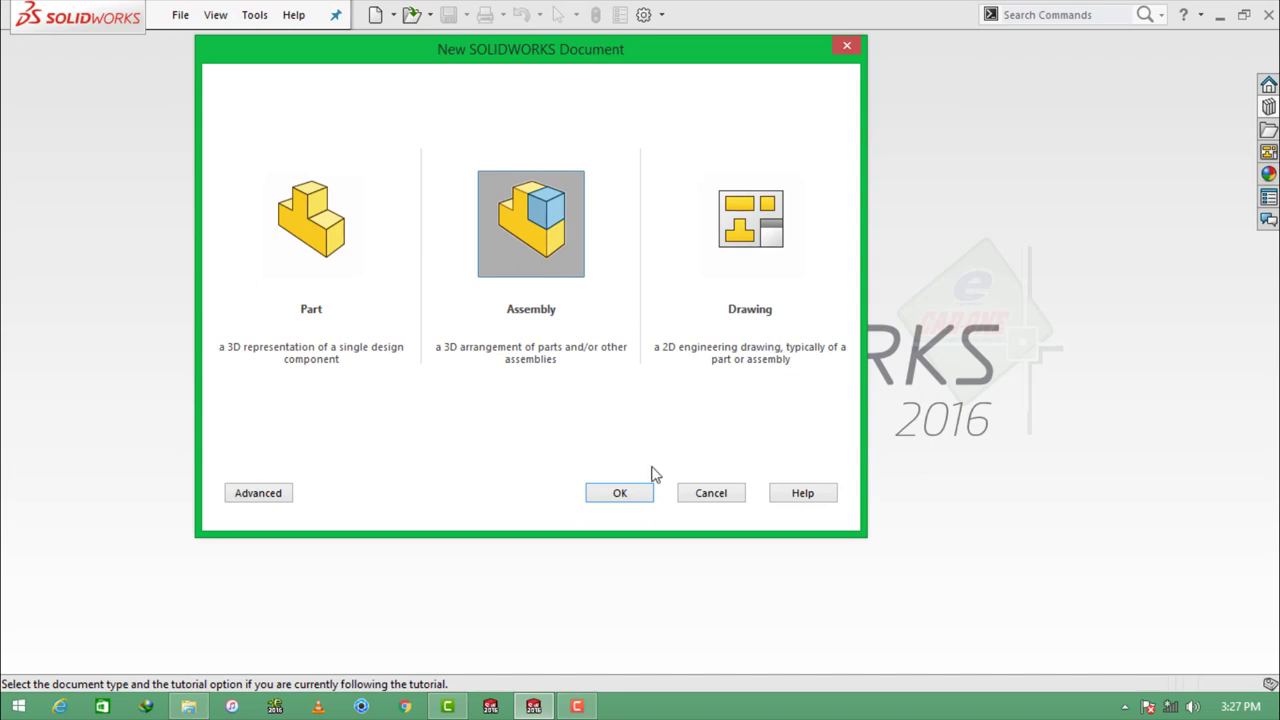
pyautogui.click(641, 499)
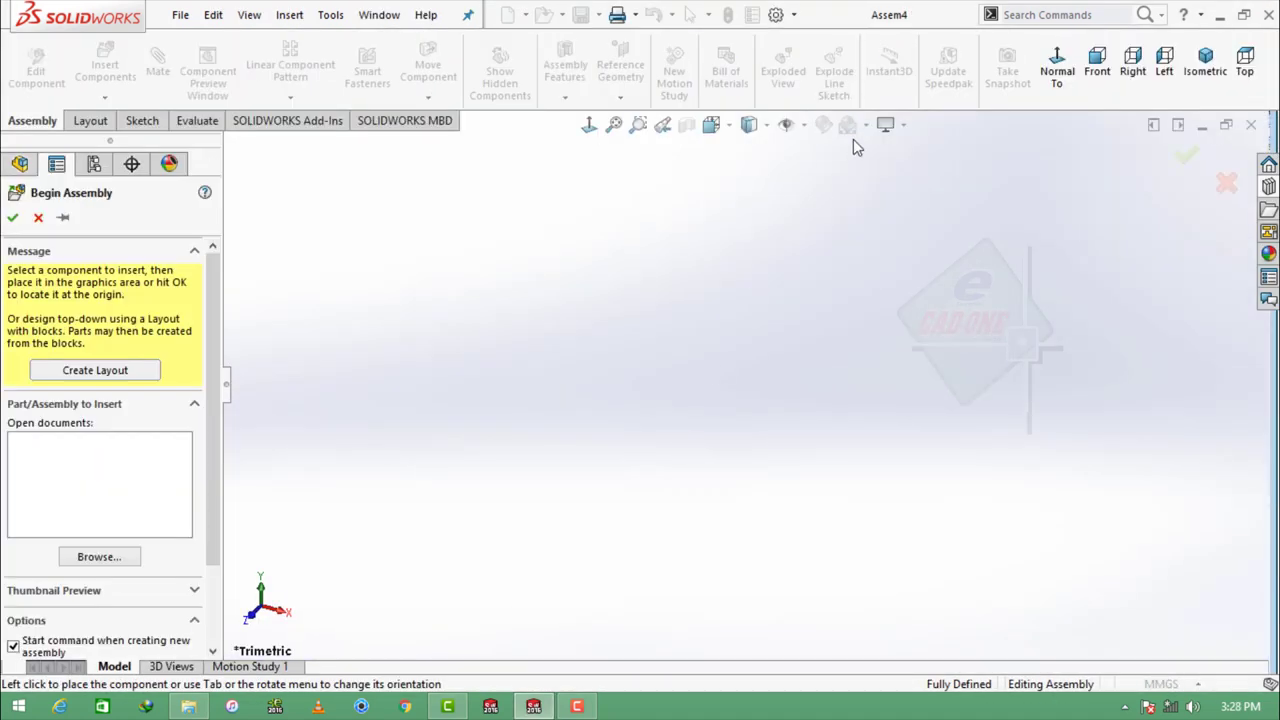
# Step: Insert PUMP BODY SW and GEAR POST SW and place both in the assembly
pyautogui.click(100, 557)
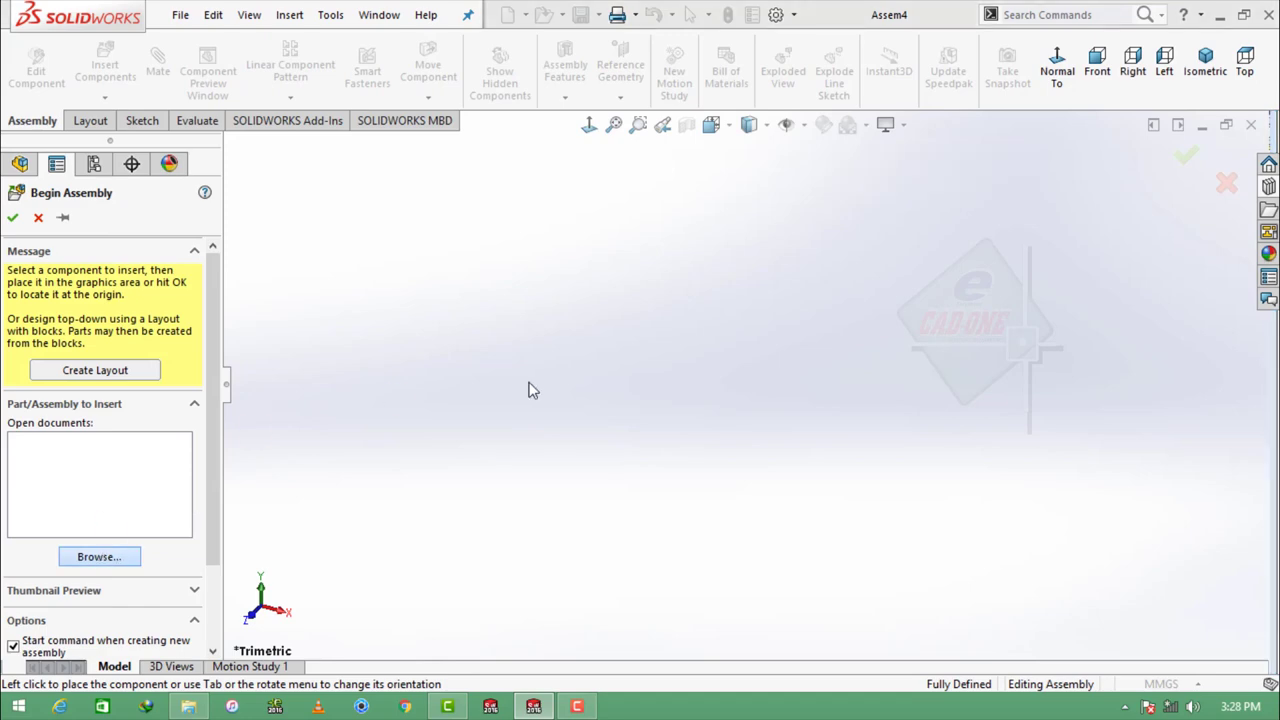
pyautogui.scroll(-2, 900, 280)
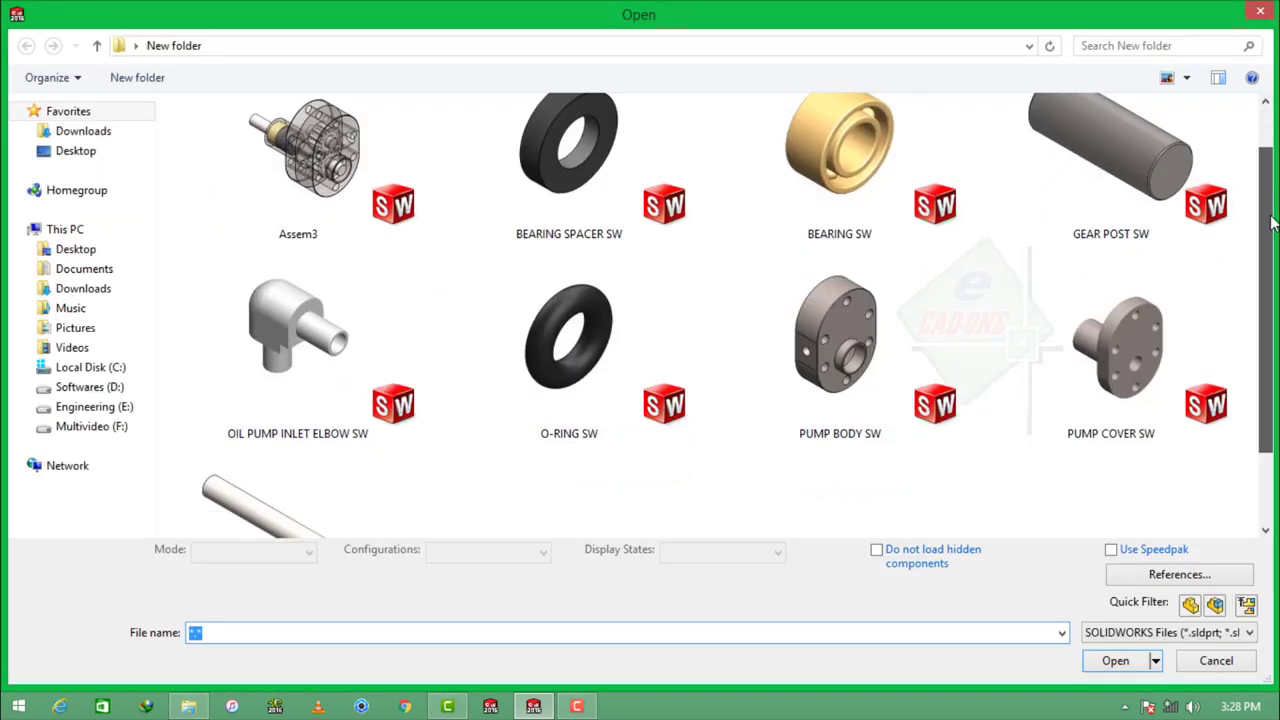
pyautogui.click(800, 330)
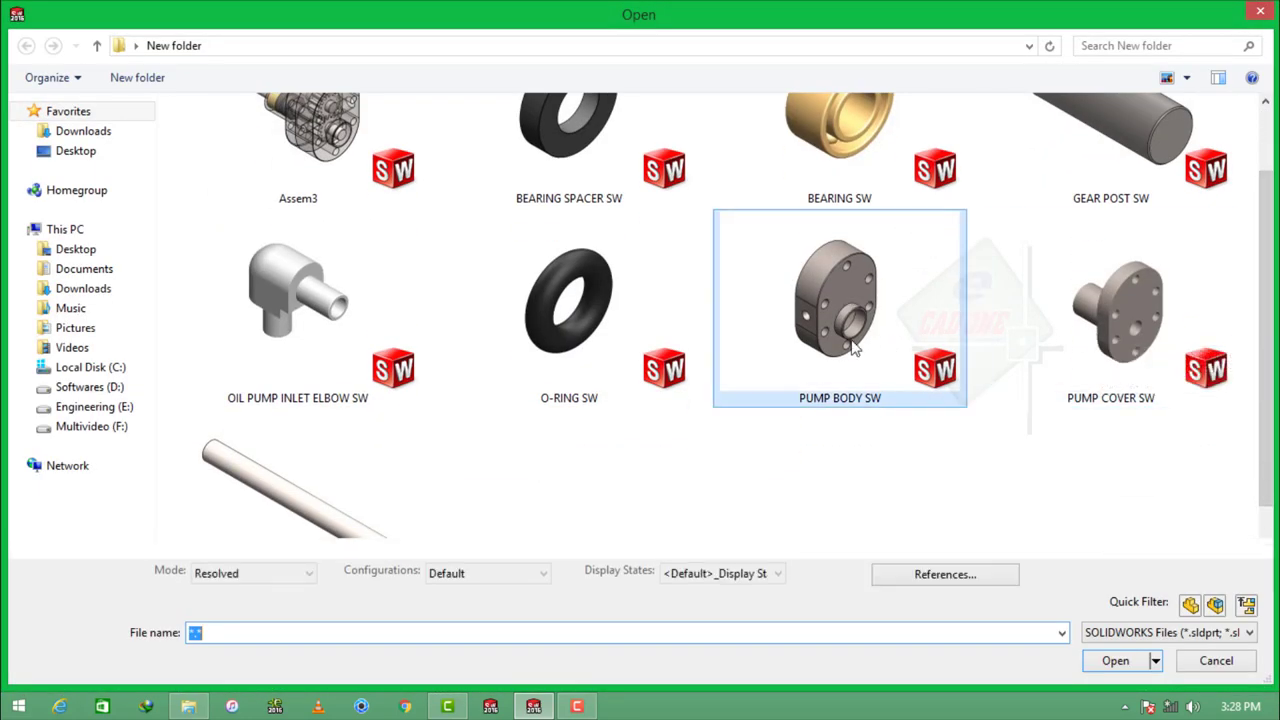
pyautogui.scroll(1, 800, 350)
pyautogui.keyDown('ctrl'); pyautogui.click(1077, 224); pyautogui.keyUp('ctrl')
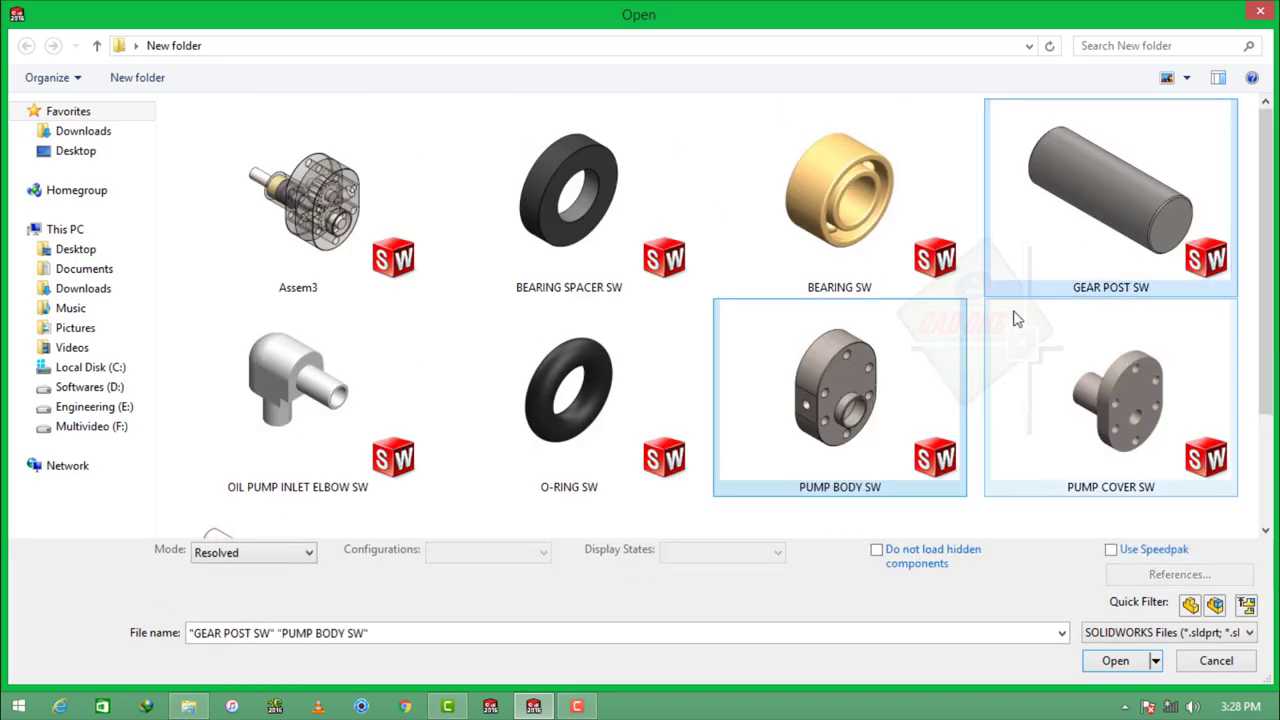
pyautogui.scroll(-2, 1014, 314)
pyautogui.click(1115, 661)
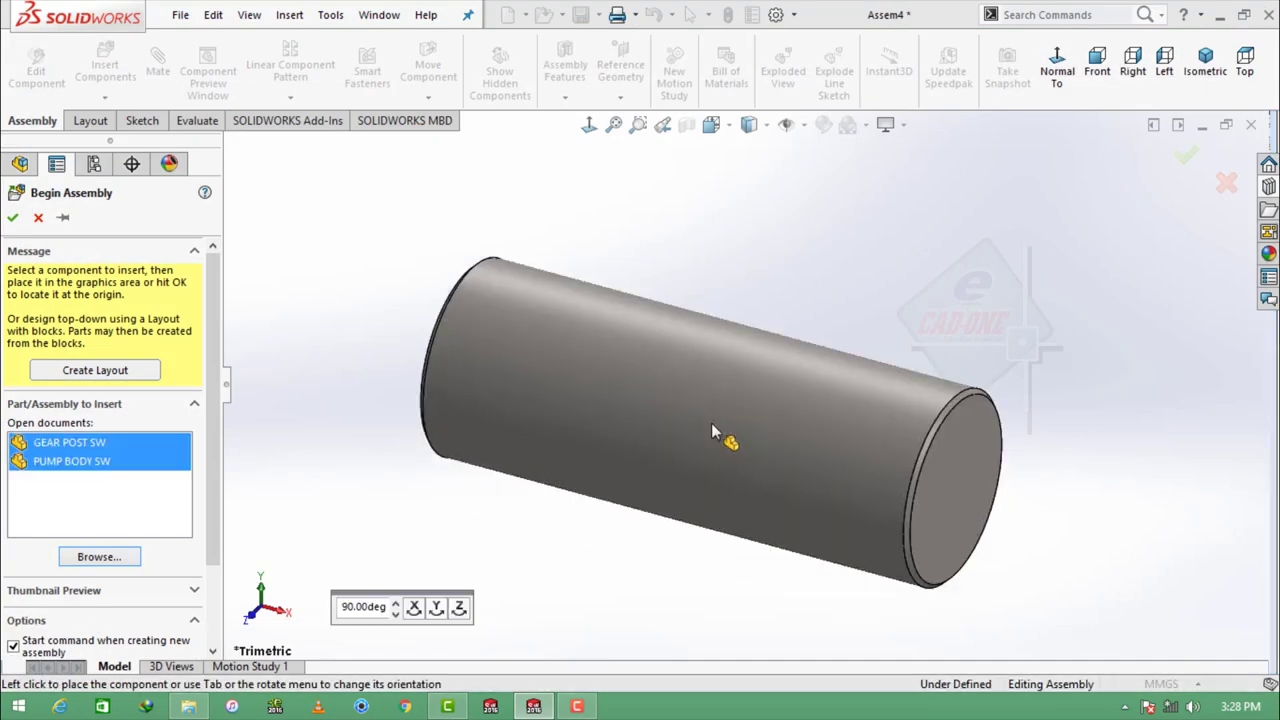
pyautogui.click(709, 412)
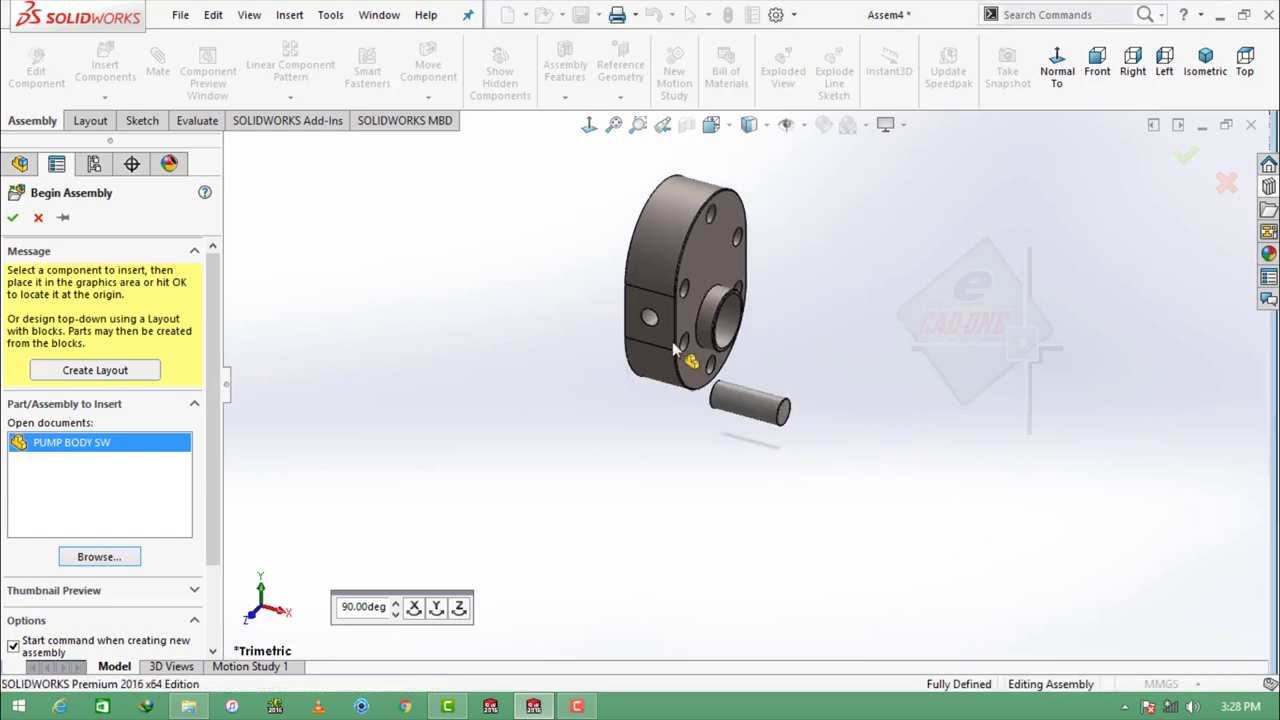
pyautogui.click(672, 341)
pyautogui.moveTo(672, 341)
pyautogui.mouseDown(button='middle')
pyautogui.moveTo(812, 306)
pyautogui.moveTo(757, 375)
pyautogui.mouseUp(button='middle')
# Step: Float the gear post, fix the pump body, and move the post beside it in isometric view
pyautogui.rightClick(765, 400)
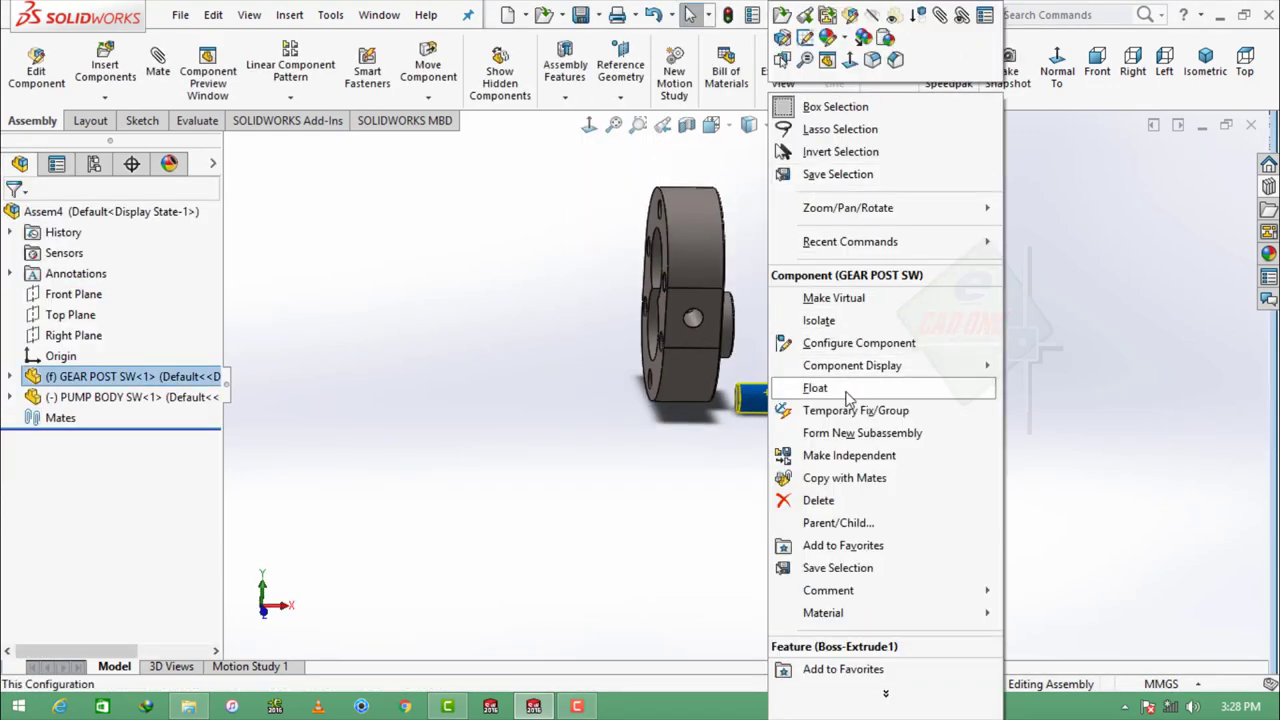
pyautogui.click(815, 388)
pyautogui.rightClick(705, 255)
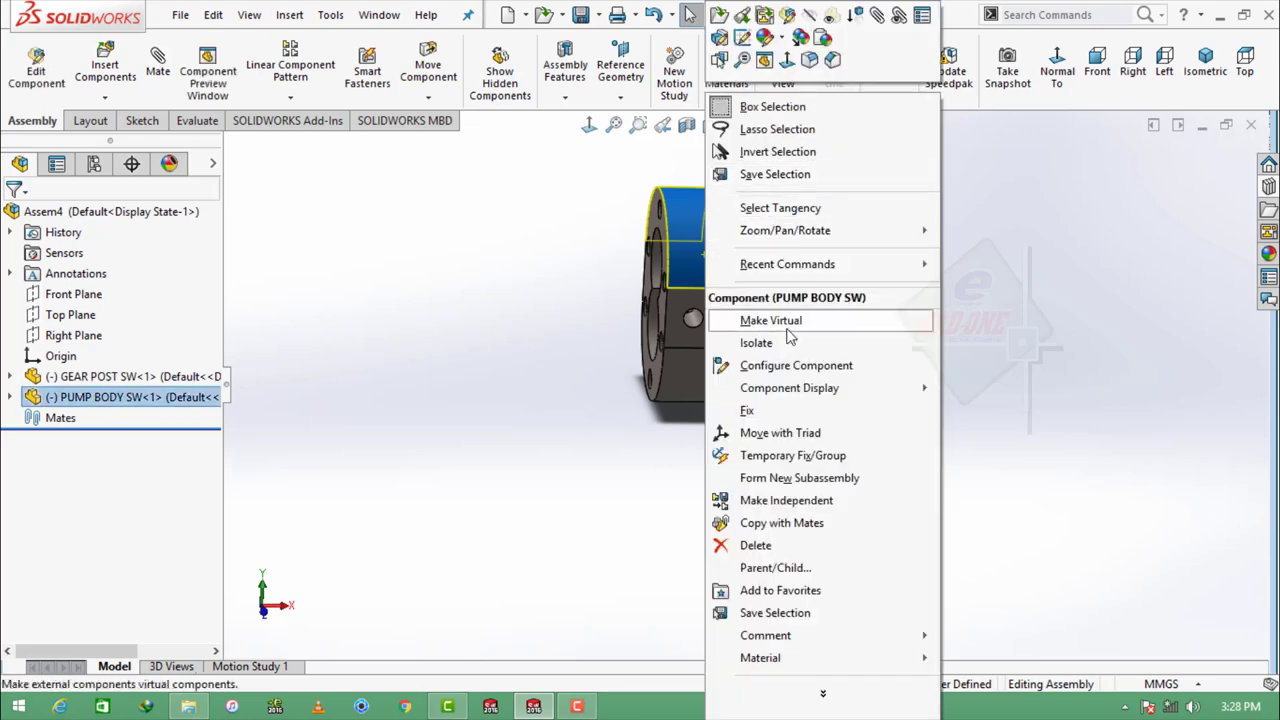
pyautogui.click(776, 411)
pyautogui.click(848, 124)
pyautogui.click(900, 49)
pyautogui.click(885, 124)
pyautogui.click(957, 149)
pyautogui.moveTo(764, 392); pyautogui.dragTo(543, 280)
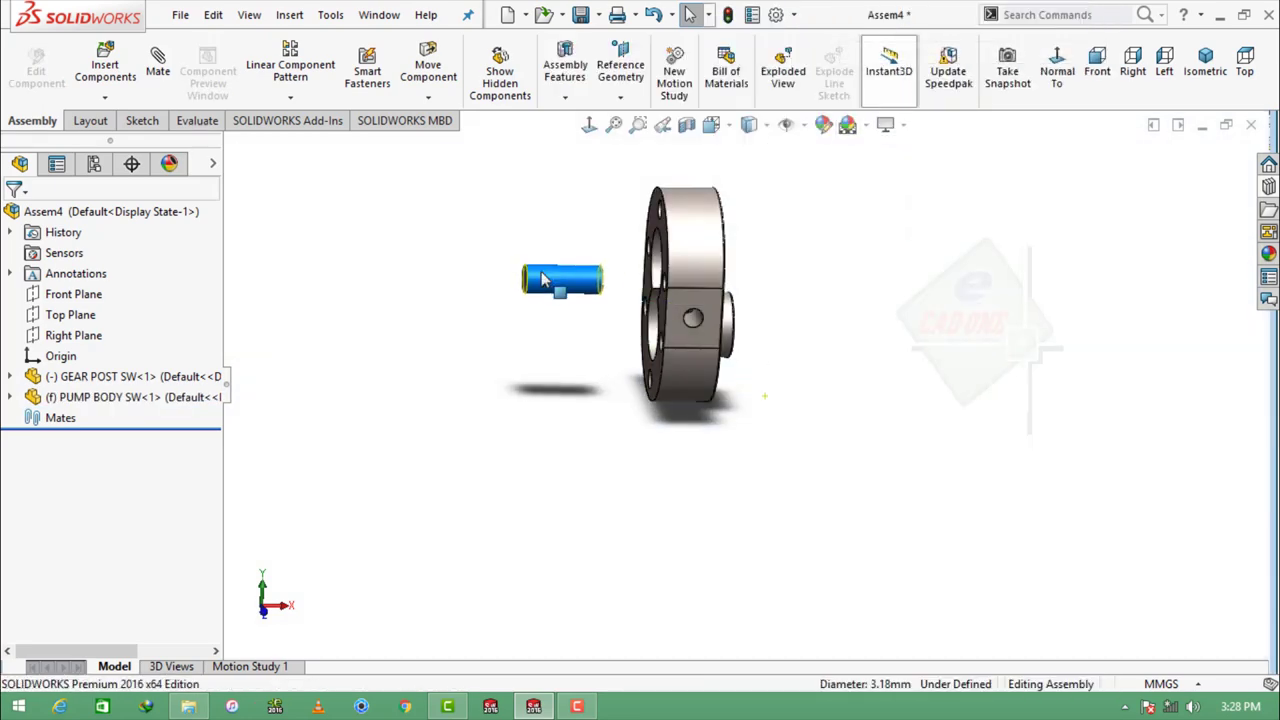
pyautogui.hotkey('ctrl', '7')
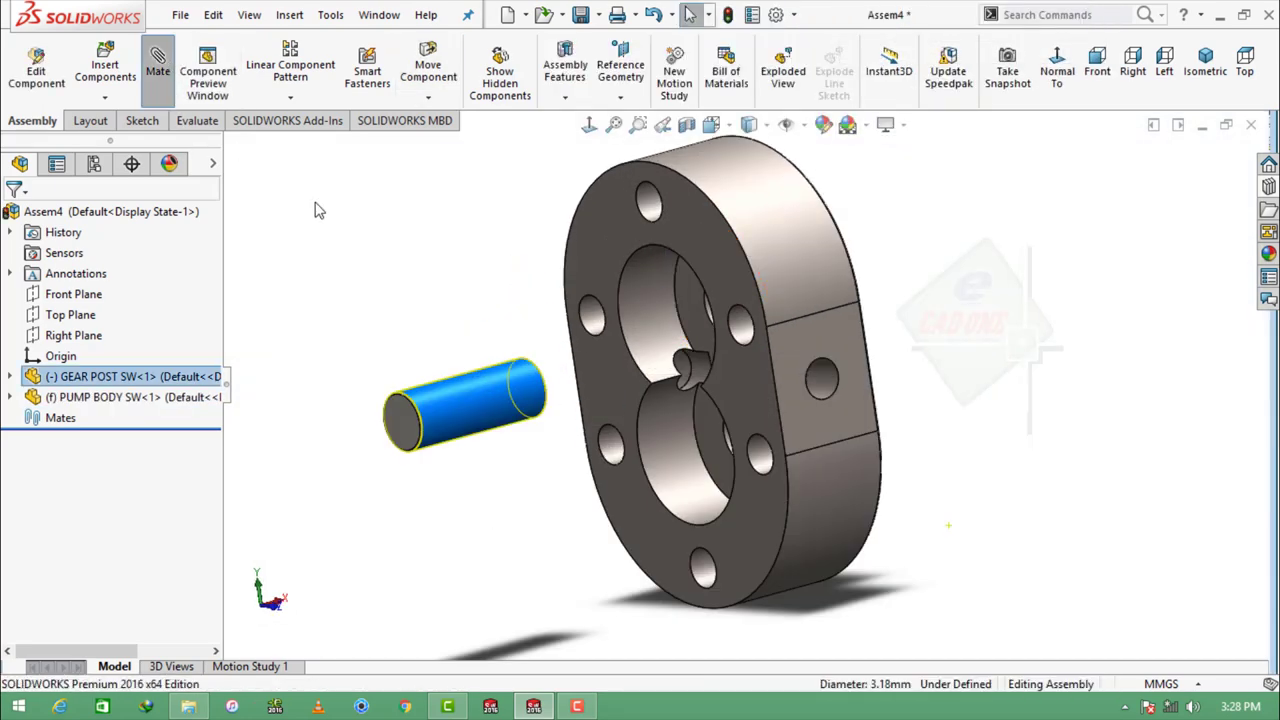
# Step: Mate the gear post concentric with the pump body's upper bore
pyautogui.scroll(-3, 666, 325)
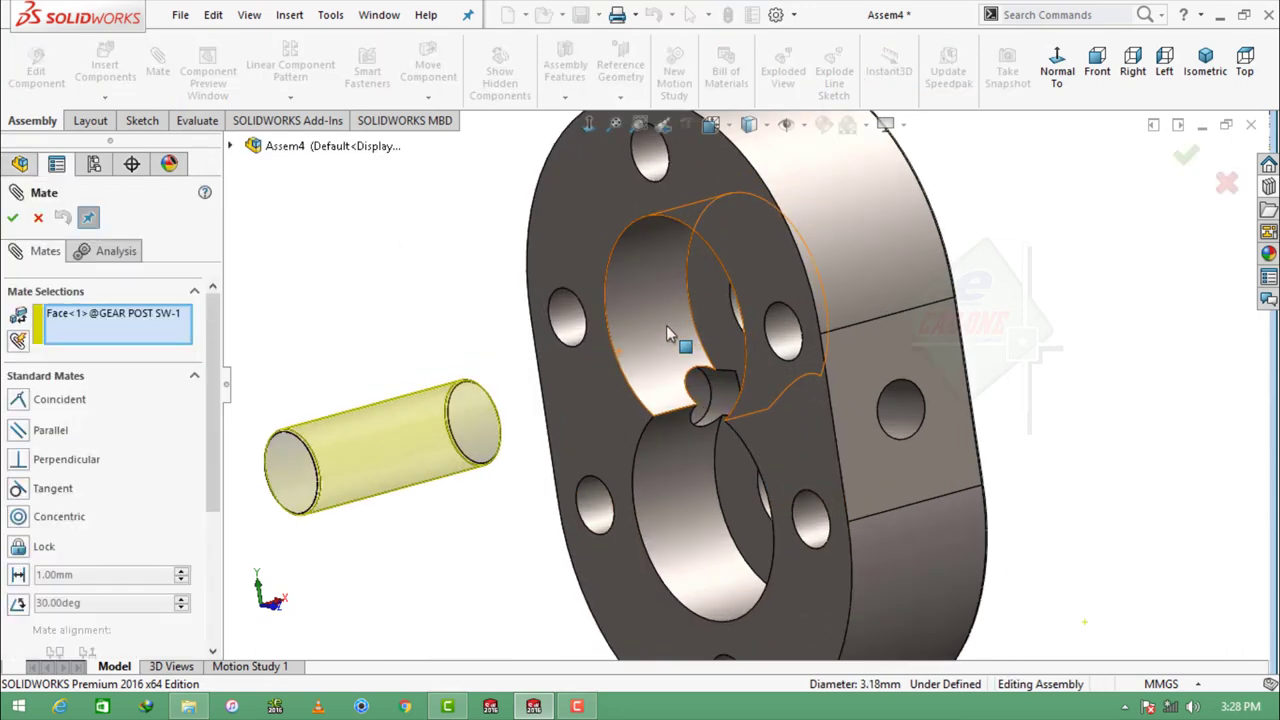
pyautogui.scroll(-2, 720, 322)
pyautogui.click(783, 318)
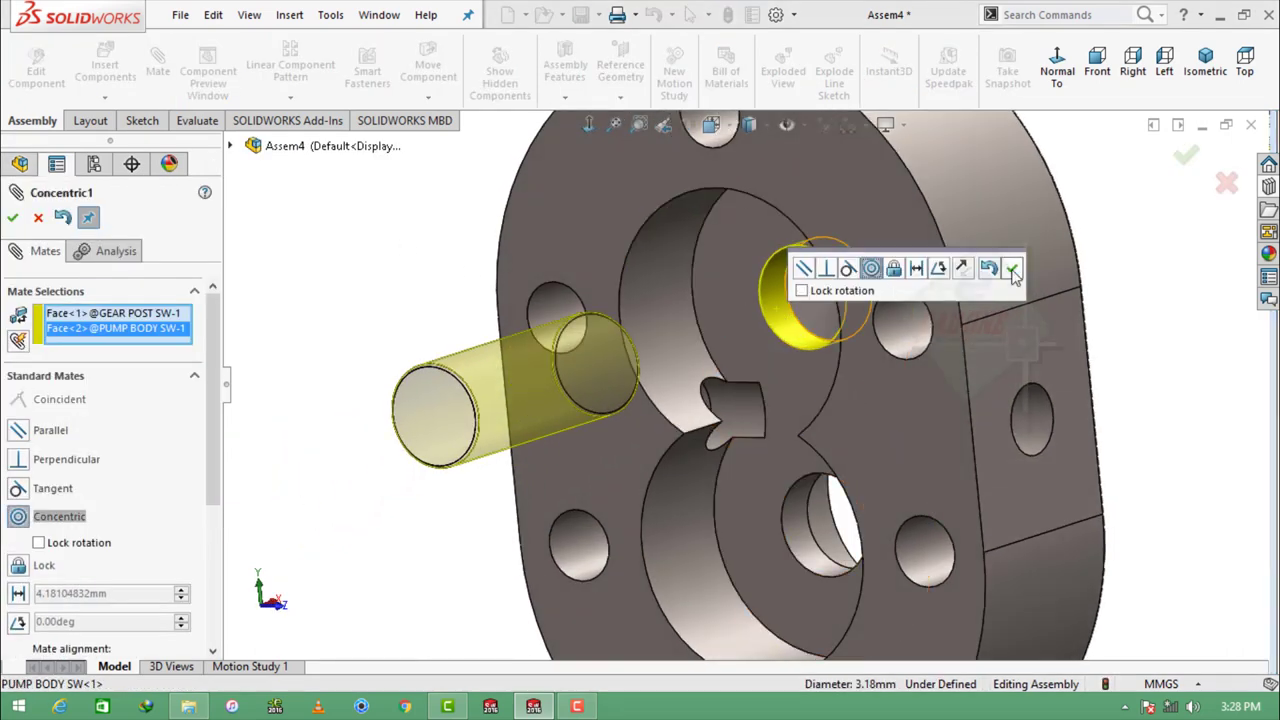
pyautogui.click(1012, 268)
# Step: Add a coincident mate between the post's end edge and the bore edge, then finish mating
pyautogui.scroll(-3, 363, 366)
pyautogui.scroll(-2, 518, 322)
pyautogui.click(518, 322)
pyautogui.scroll(3, 629, 400)
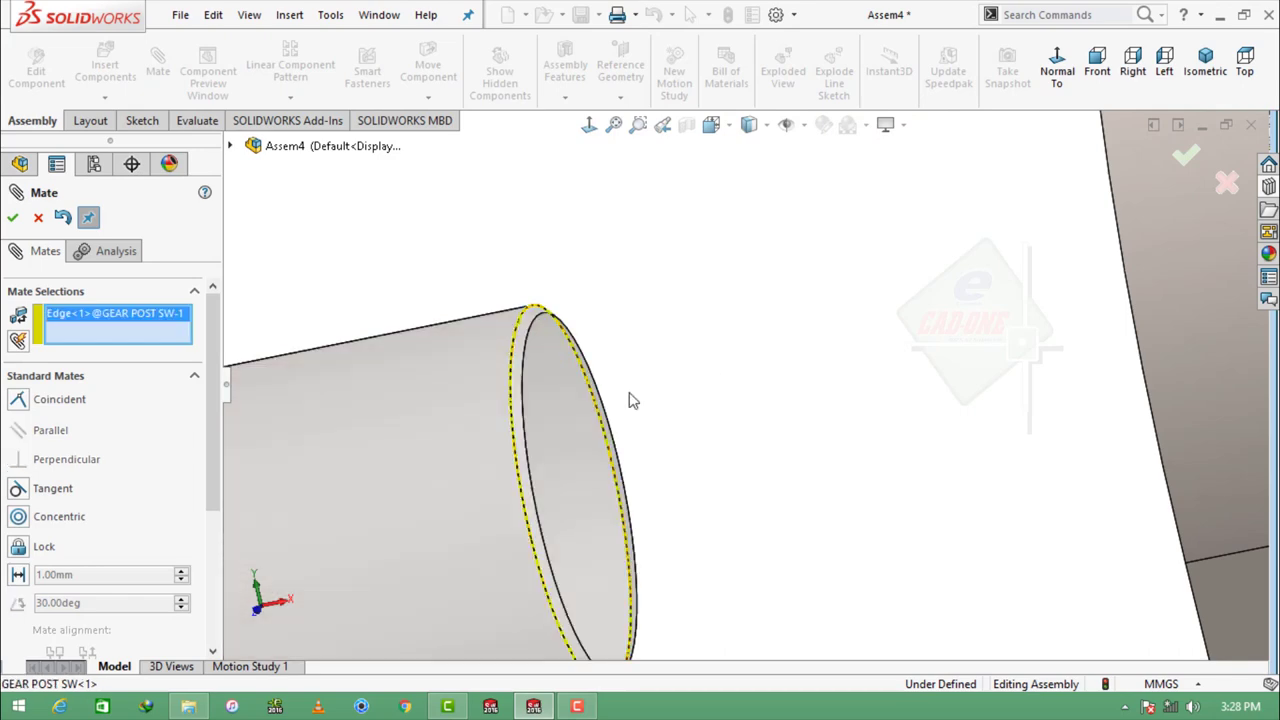
pyautogui.moveTo(629, 400); pyautogui.dragTo(757, 380, button='middle')
pyautogui.scroll(-3, 943, 371)
pyautogui.scroll(-2, 937, 322)
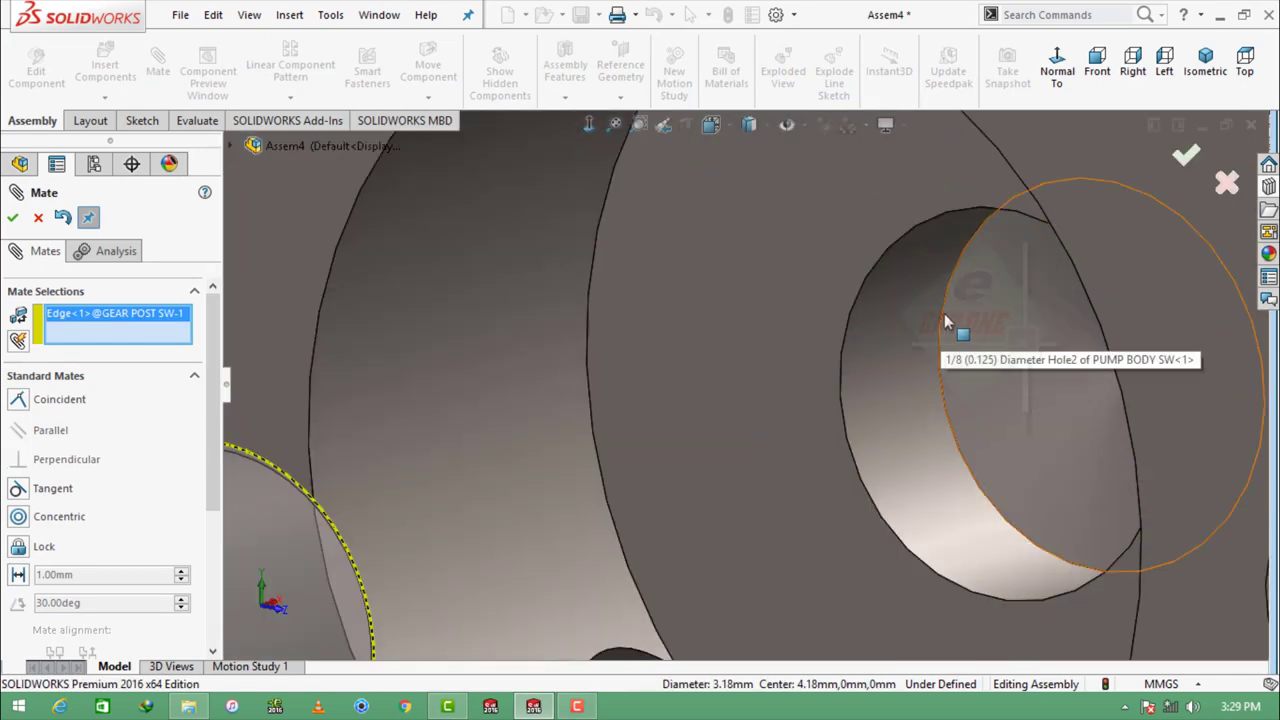
pyautogui.click(957, 323)
pyautogui.click(1112, 272)
pyautogui.scroll(2, 654, 443)
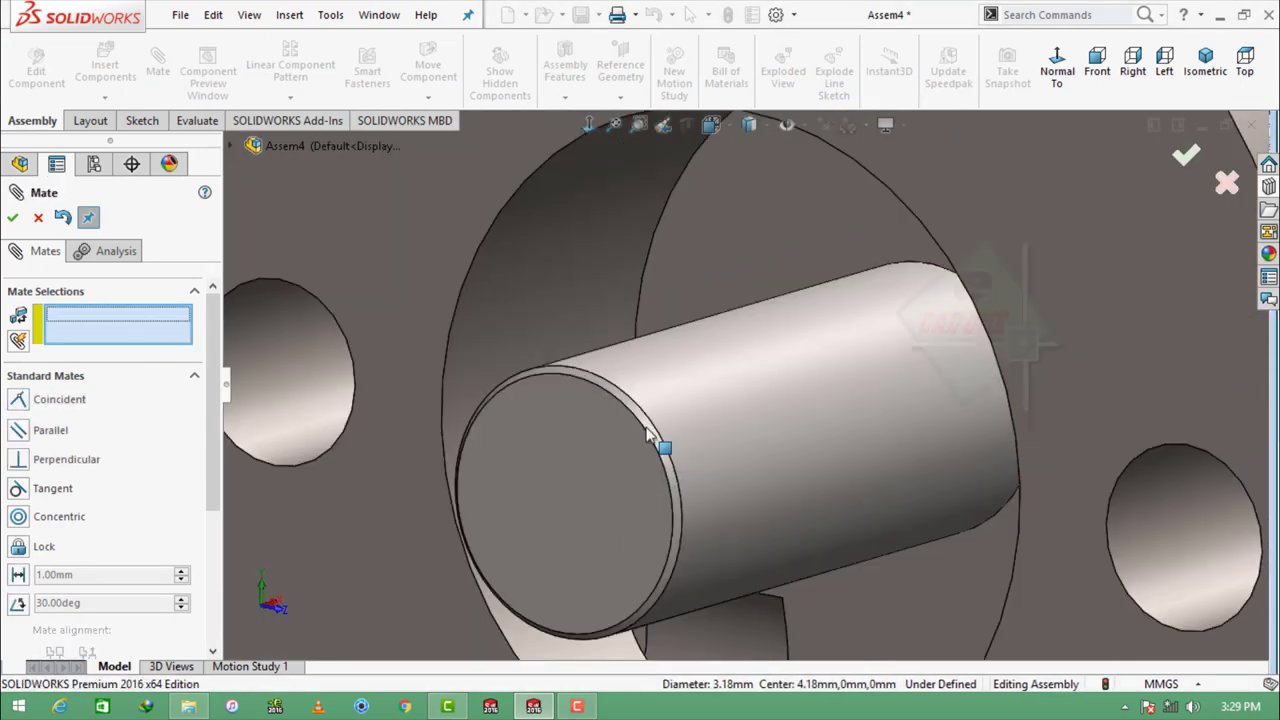
pyautogui.scroll(3, 654, 443)
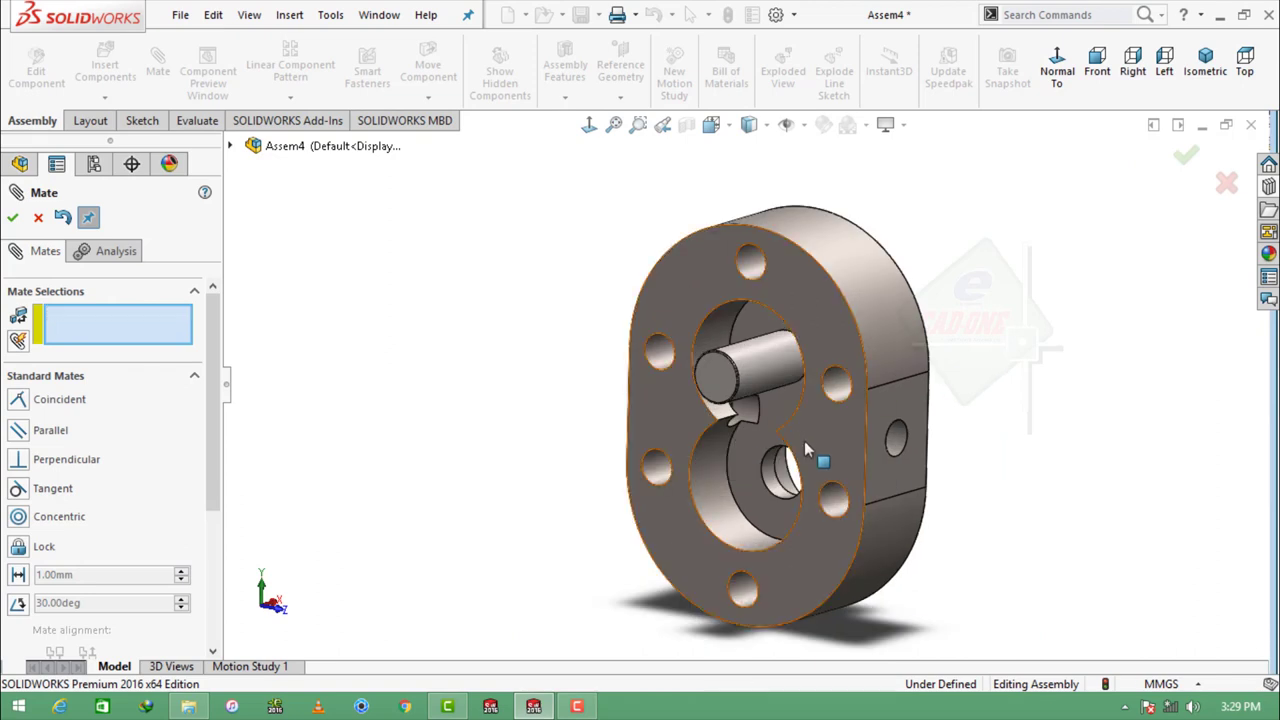
pyautogui.scroll(-3, 820, 457)
pyautogui.click(42, 218)
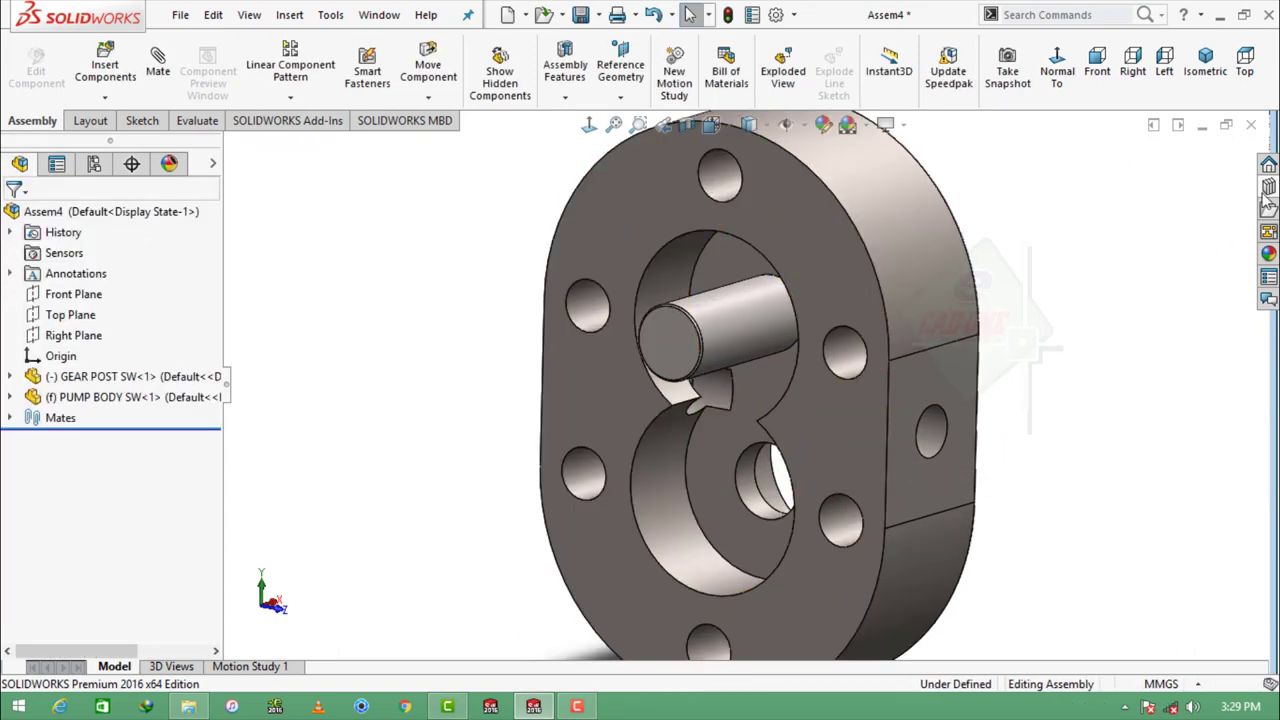
# Step: Insert PUMP SHAFT SW and place it in the assembly
pyautogui.click(124, 72)
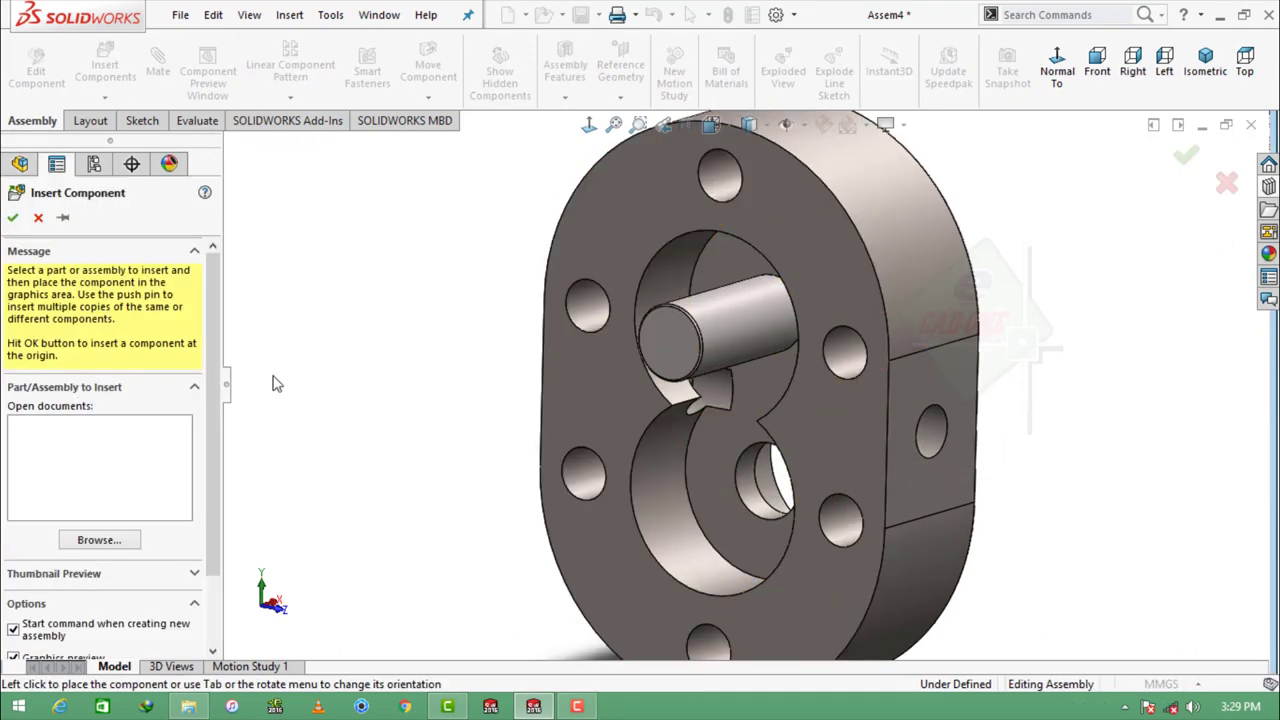
pyautogui.click(124, 550)
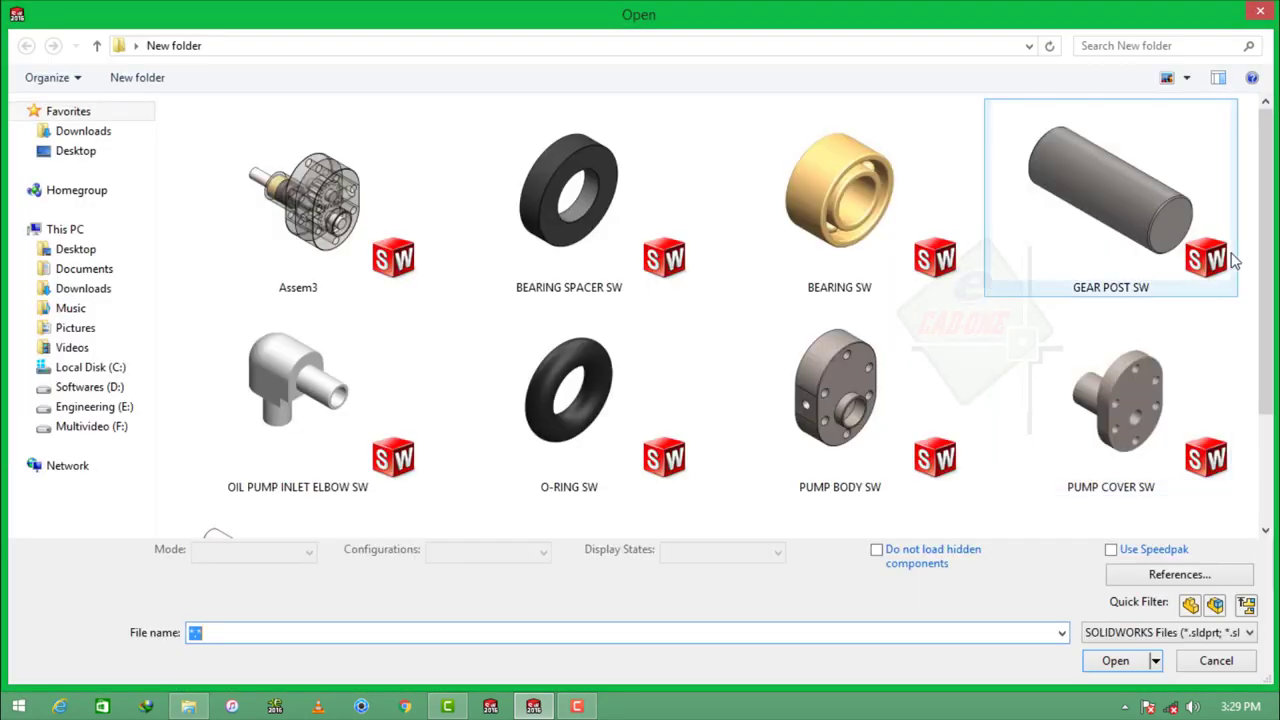
pyautogui.scroll(-2, 1272, 248)
pyautogui.click(366, 443)
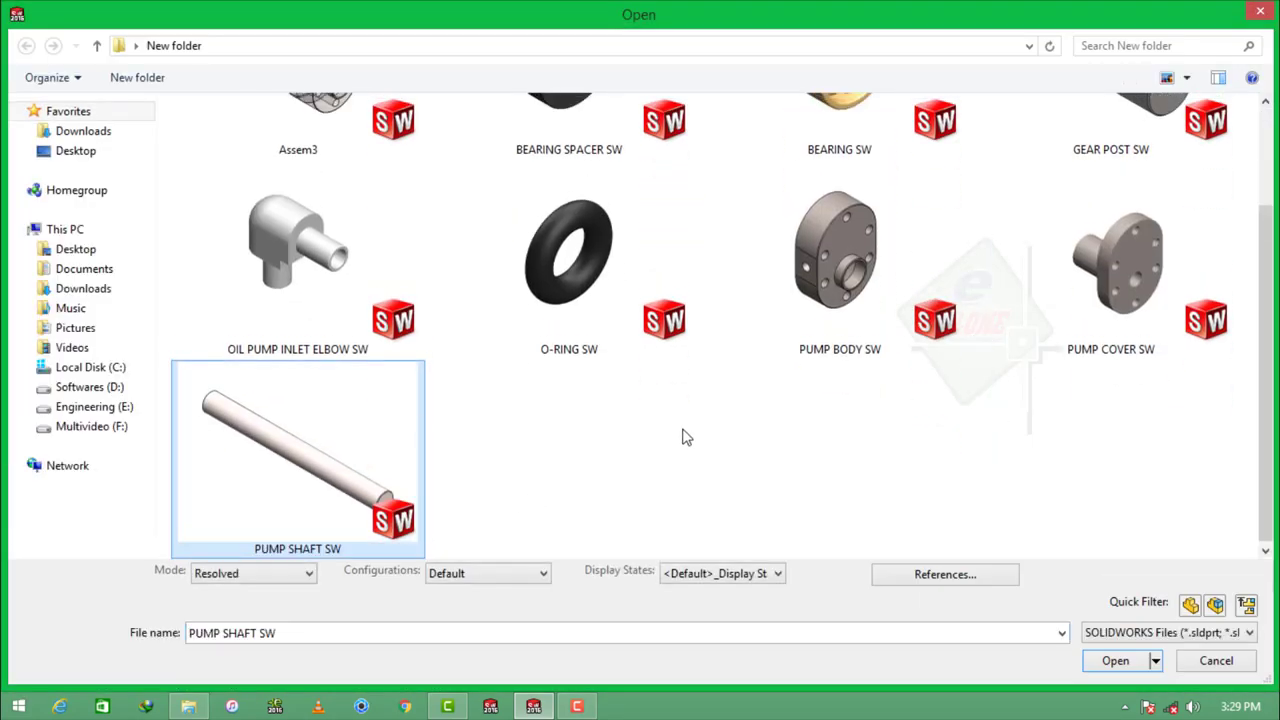
pyautogui.click(1110, 661)
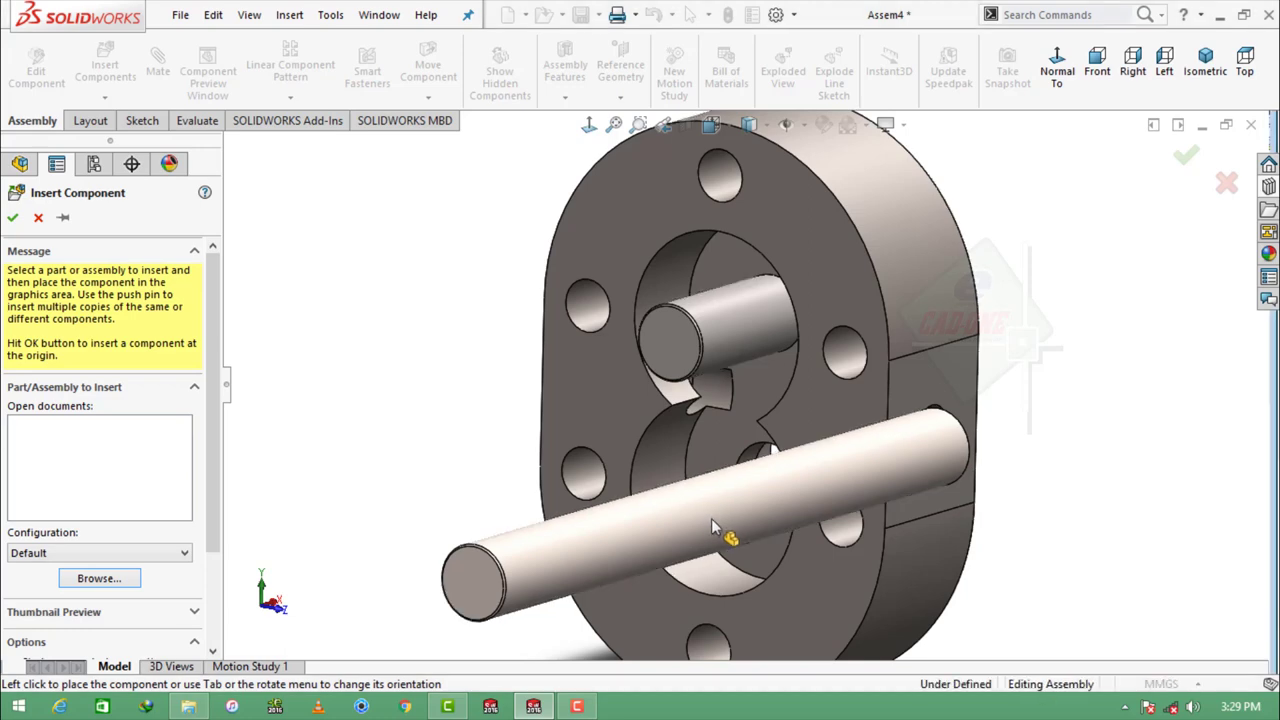
pyautogui.click(705, 519)
# Step: Mate the shaft concentric with the lower bore and its end face flush with the pump body
pyautogui.click(678, 517)
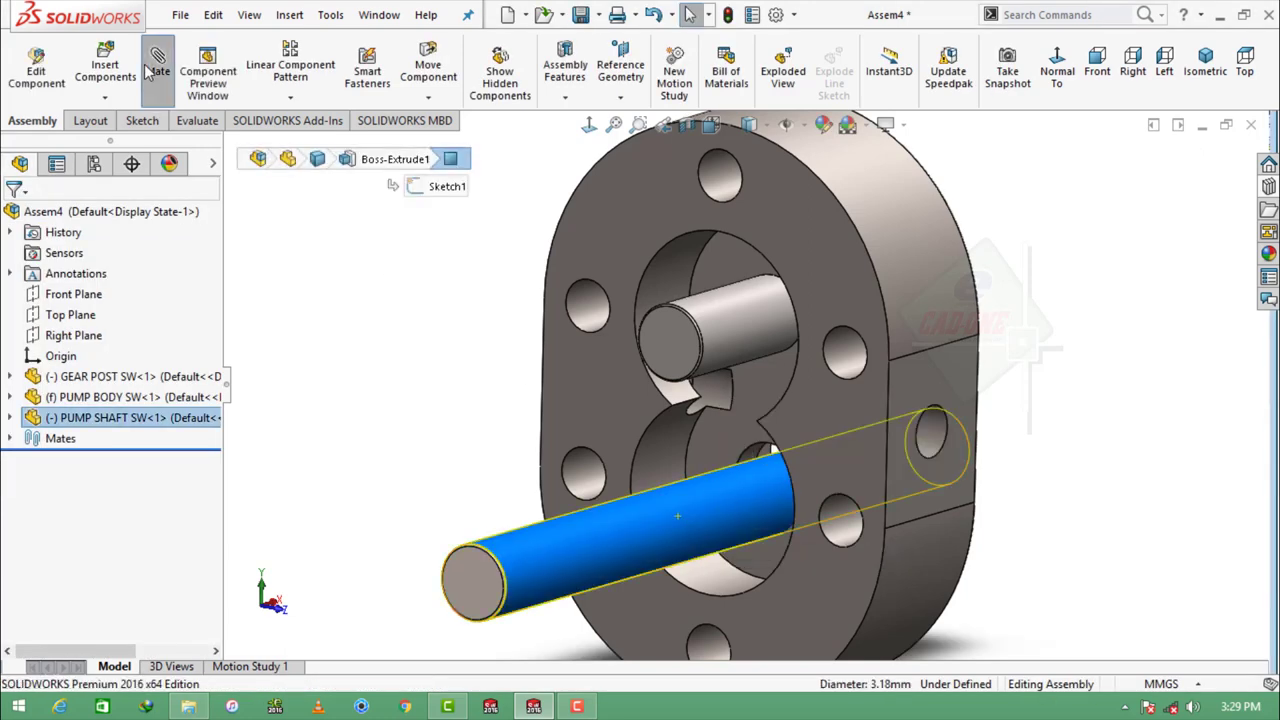
pyautogui.scroll(-5, 754, 457)
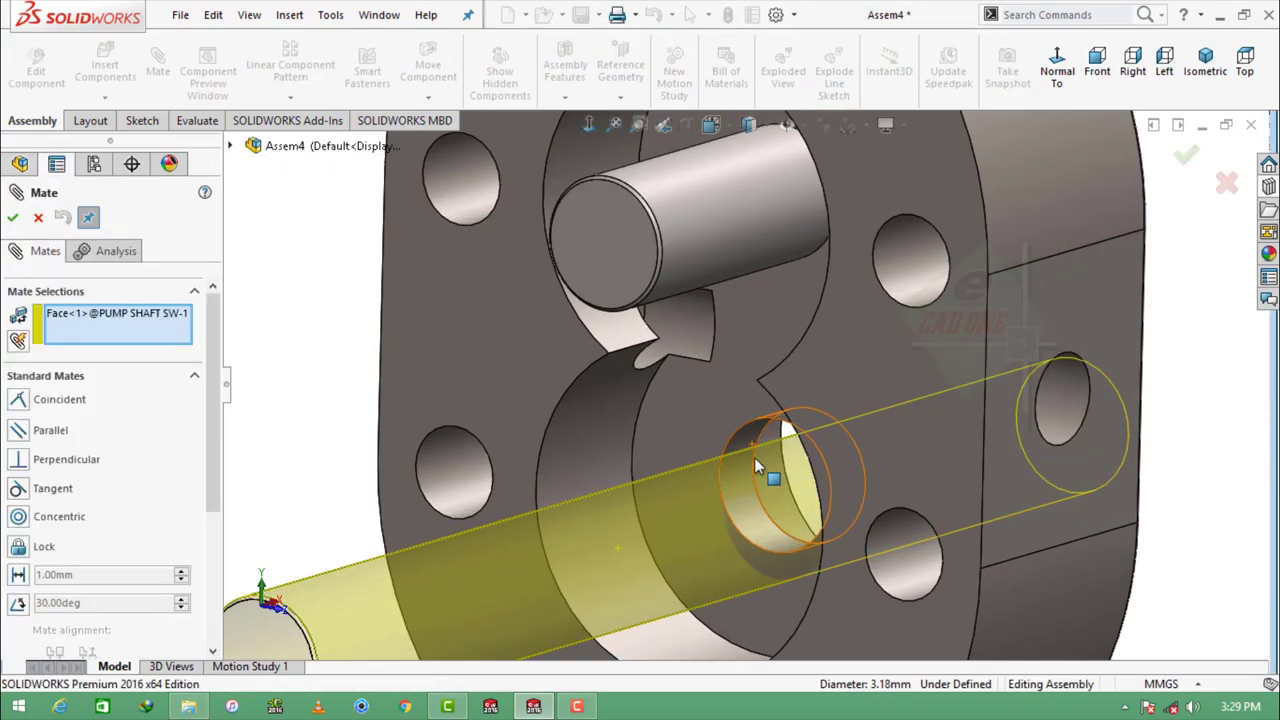
pyautogui.click(745, 412)
pyautogui.click(980, 447)
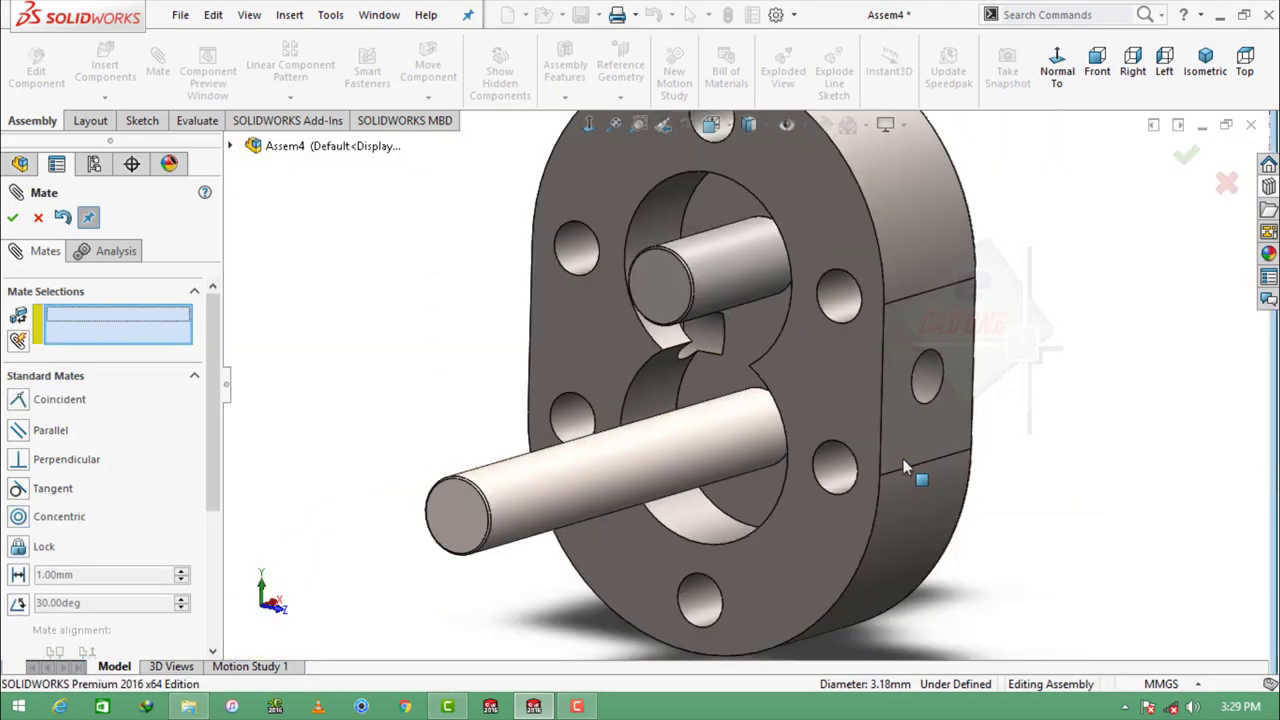
pyautogui.moveTo(909, 466)
pyautogui.mouseDown(button='middle')
pyautogui.moveTo(909, 534)
pyautogui.moveTo(886, 400)
pyautogui.mouseUp(button='middle')
pyautogui.click(900, 400)
pyautogui.scroll(-3, 757, 340)
pyautogui.click(714, 351)
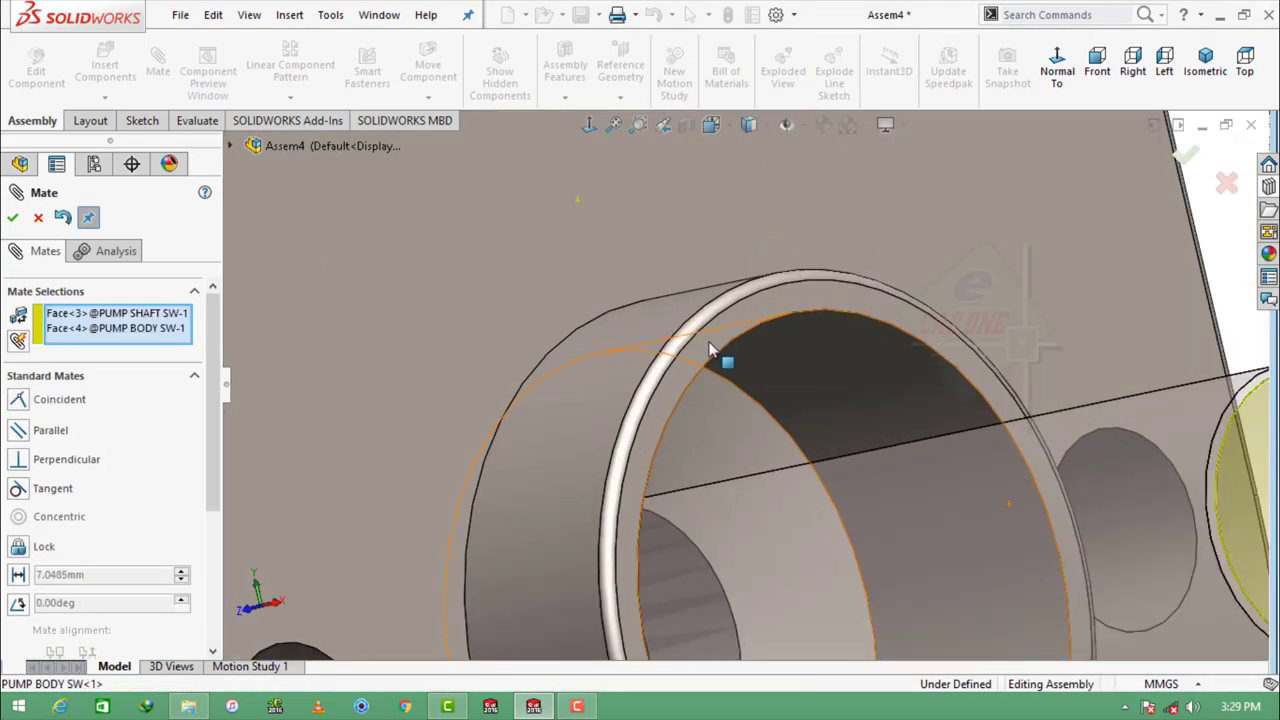
pyautogui.click(13, 219)
pyautogui.click(13, 219)
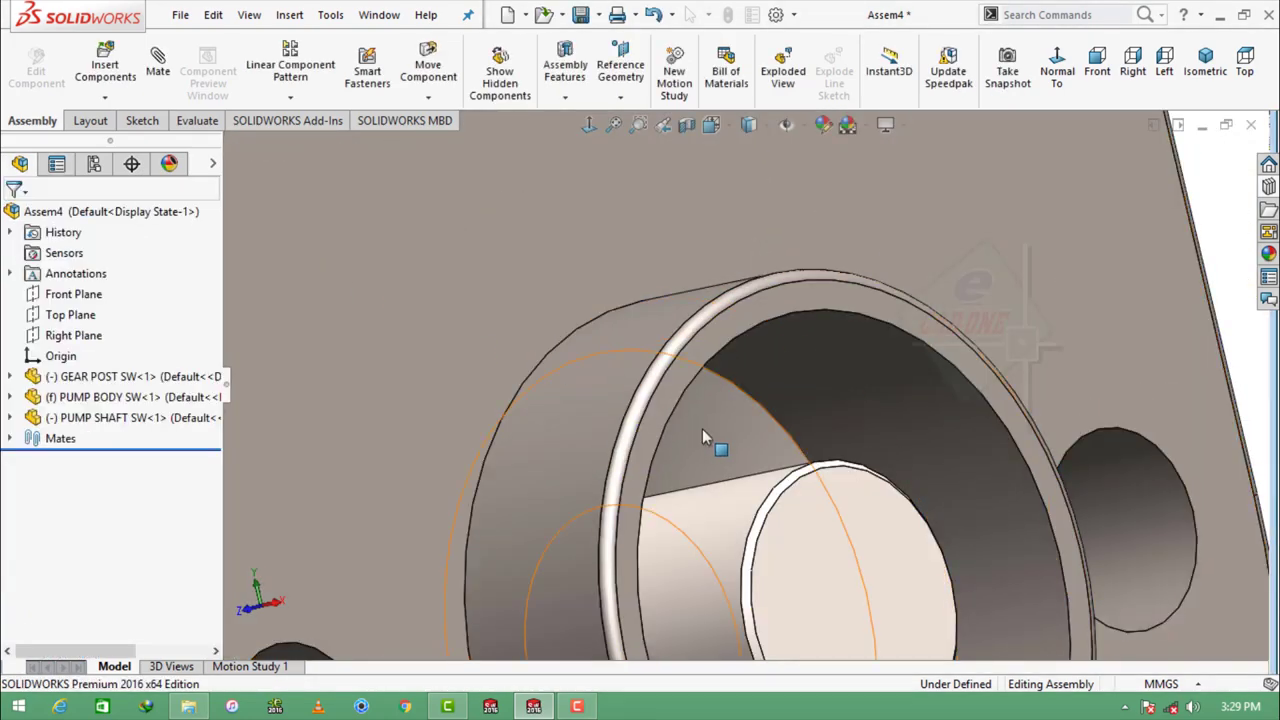
# Step: Drag a Spur Gear from the Design Library's Toolbox gears into the assembly
pyautogui.scroll(3, 706, 434)
pyautogui.moveTo(700, 423); pyautogui.dragTo(664, 334, button='middle')
pyautogui.scroll(-3, 664, 334)
pyautogui.scroll(2, 664, 334)
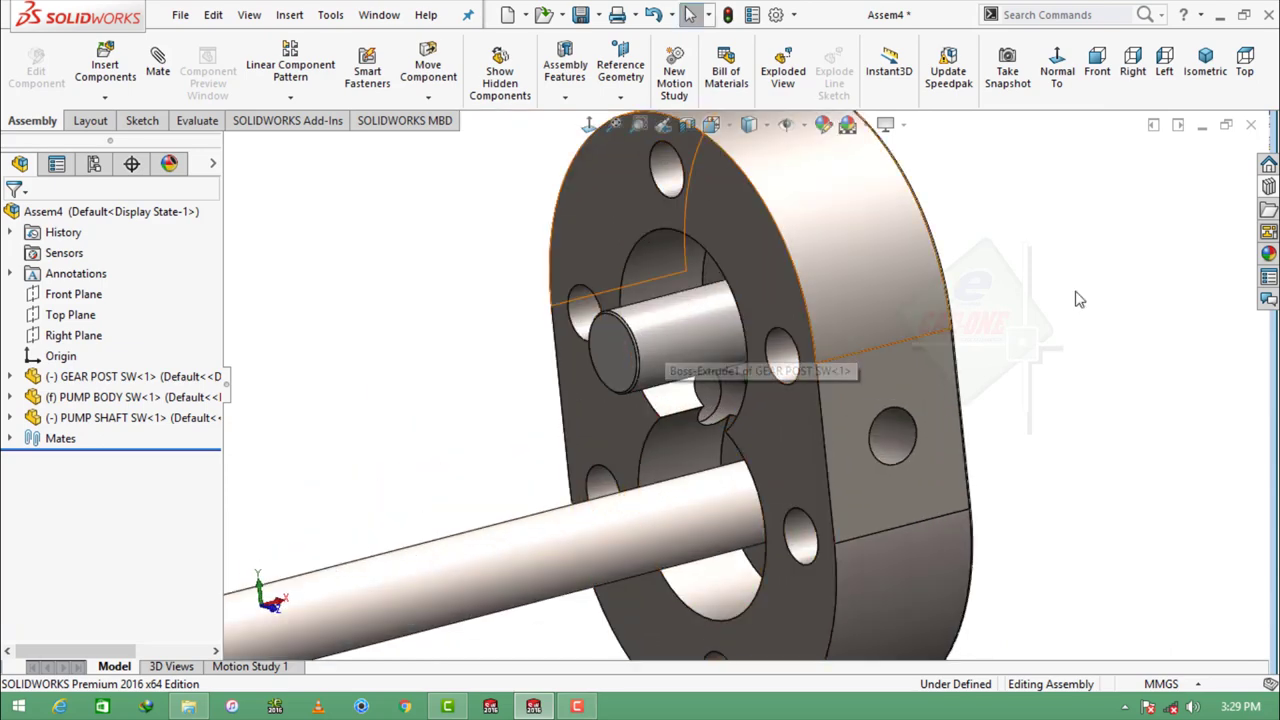
pyautogui.click(1268, 187)
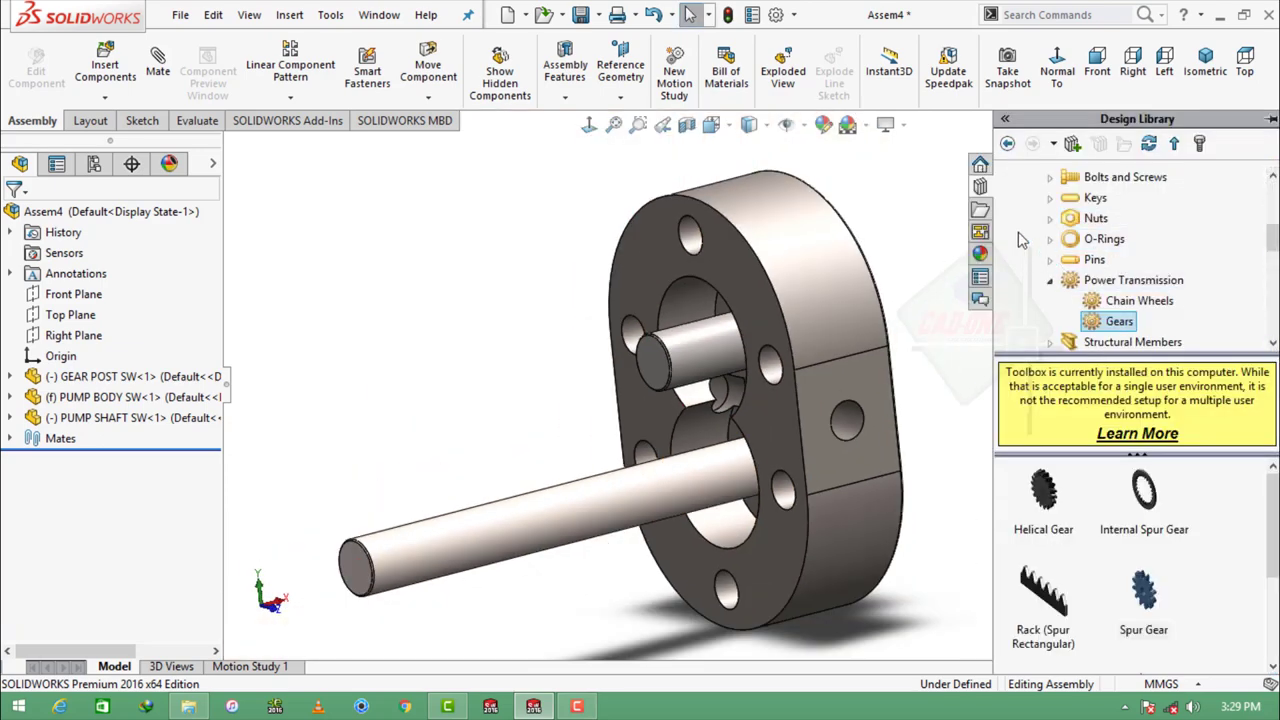
pyautogui.scroll(1, 1020, 240)
pyautogui.moveTo(1157, 597); pyautogui.dragTo(703, 372)
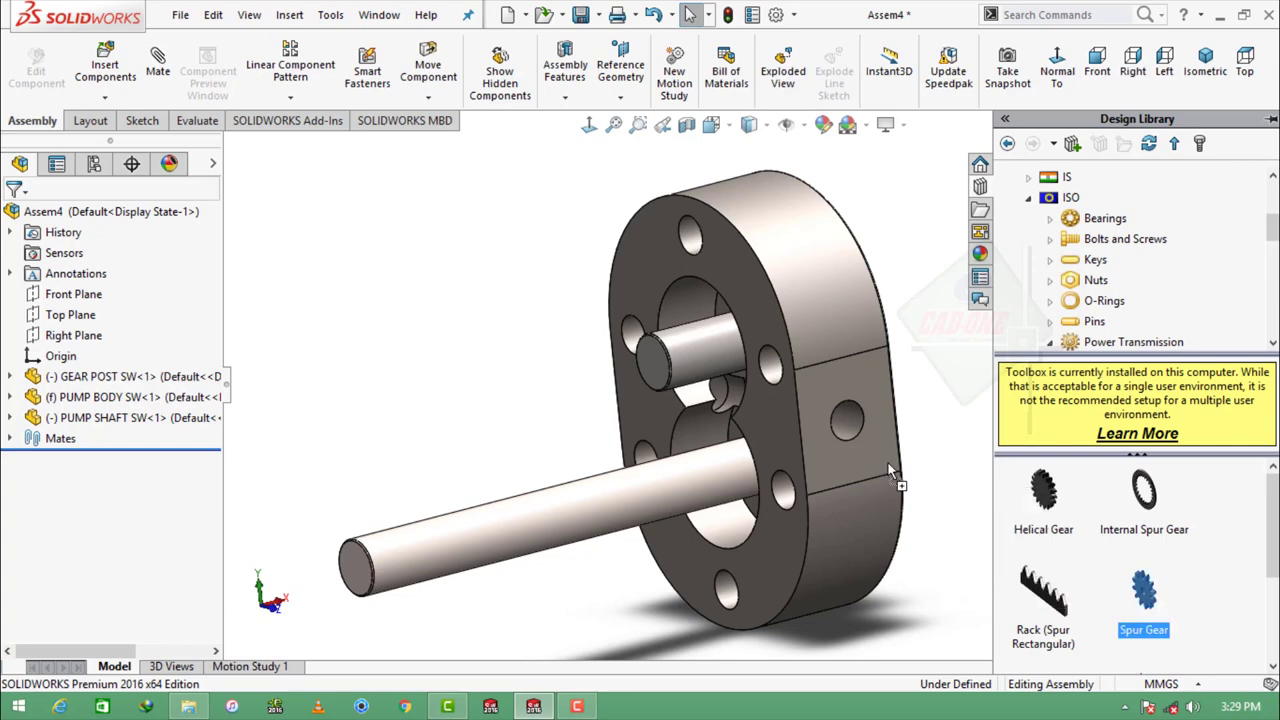
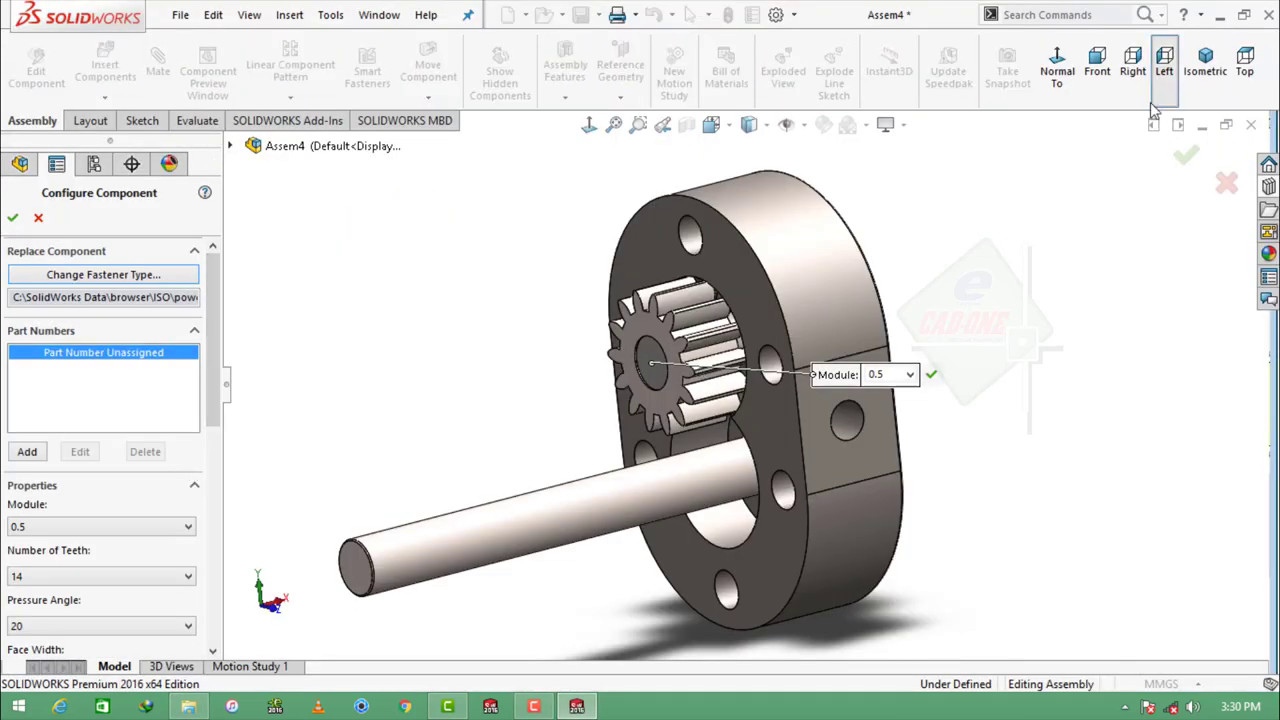
# Step: Inspect the gear and accept the 14-tooth, 0.5-module spur gear configuration
pyautogui.click(1157, 100)
pyautogui.scroll(-5, 694, 245)
pyautogui.scroll(4, 694, 346)
pyautogui.scroll(2, 650, 447)
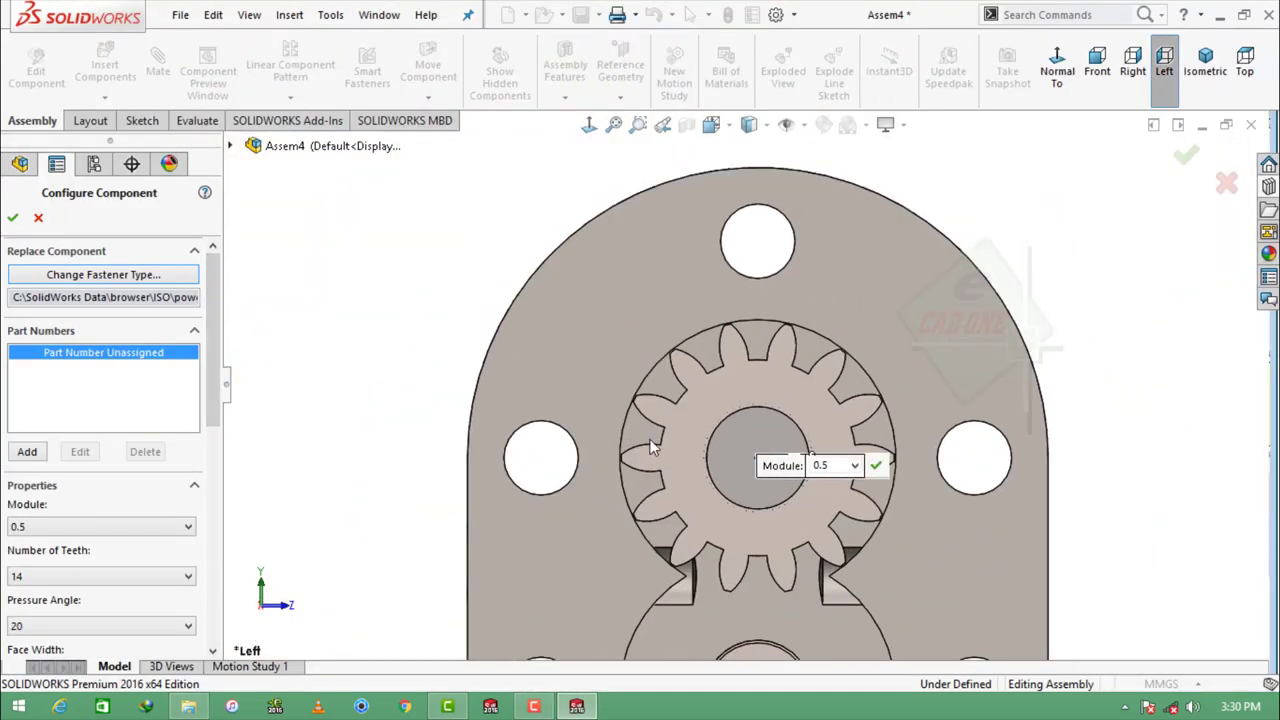
pyautogui.moveTo(218, 397); pyautogui.dragTo(210, 492)
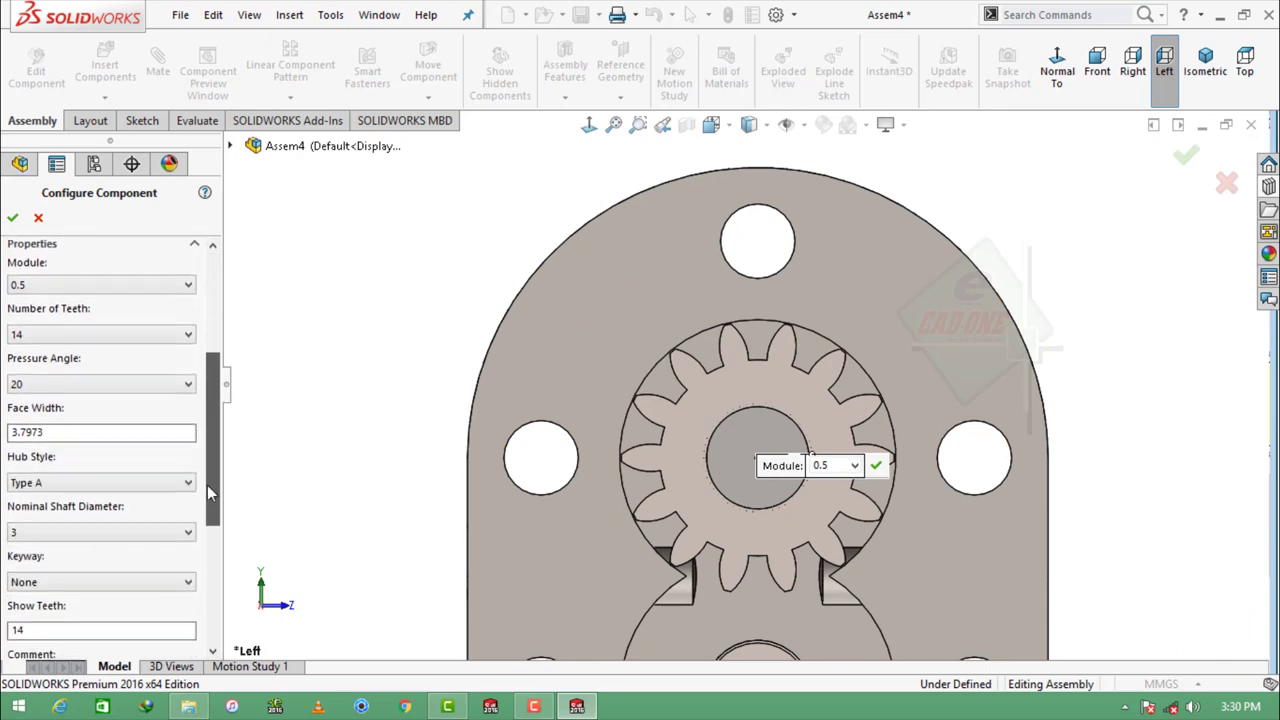
pyautogui.scroll(-3, 191, 483)
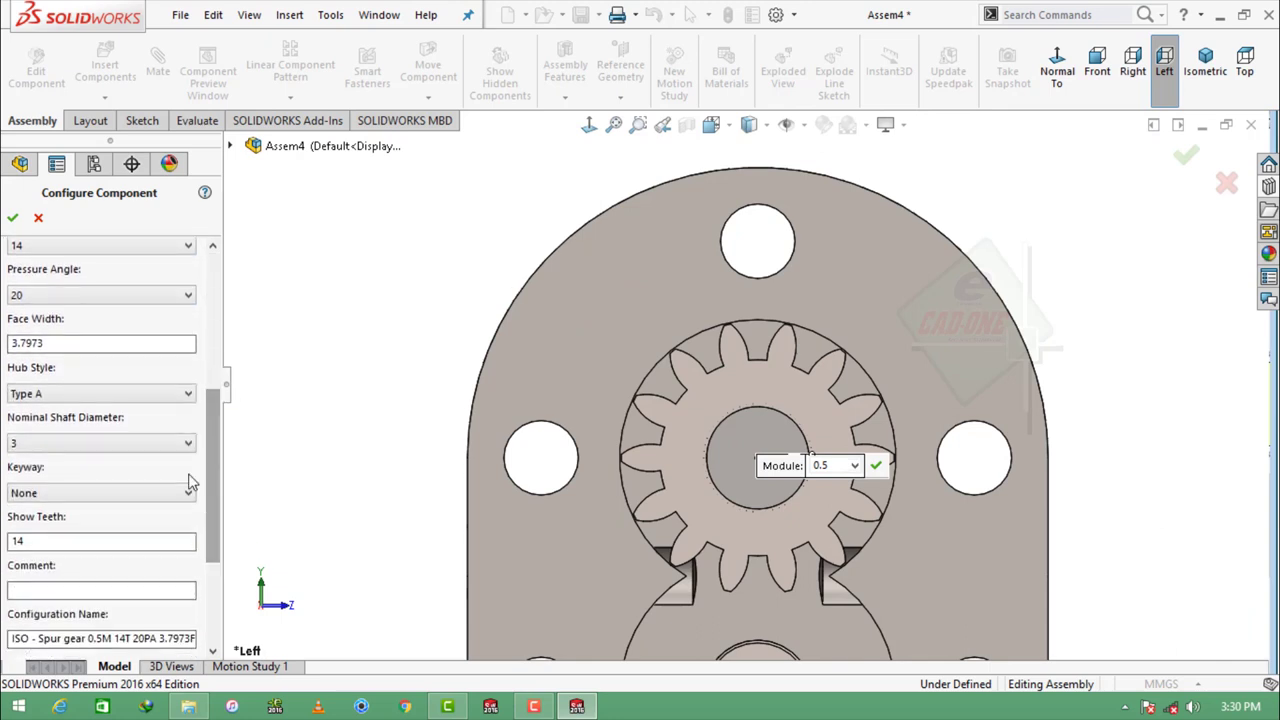
pyautogui.scroll(-6, 168, 445)
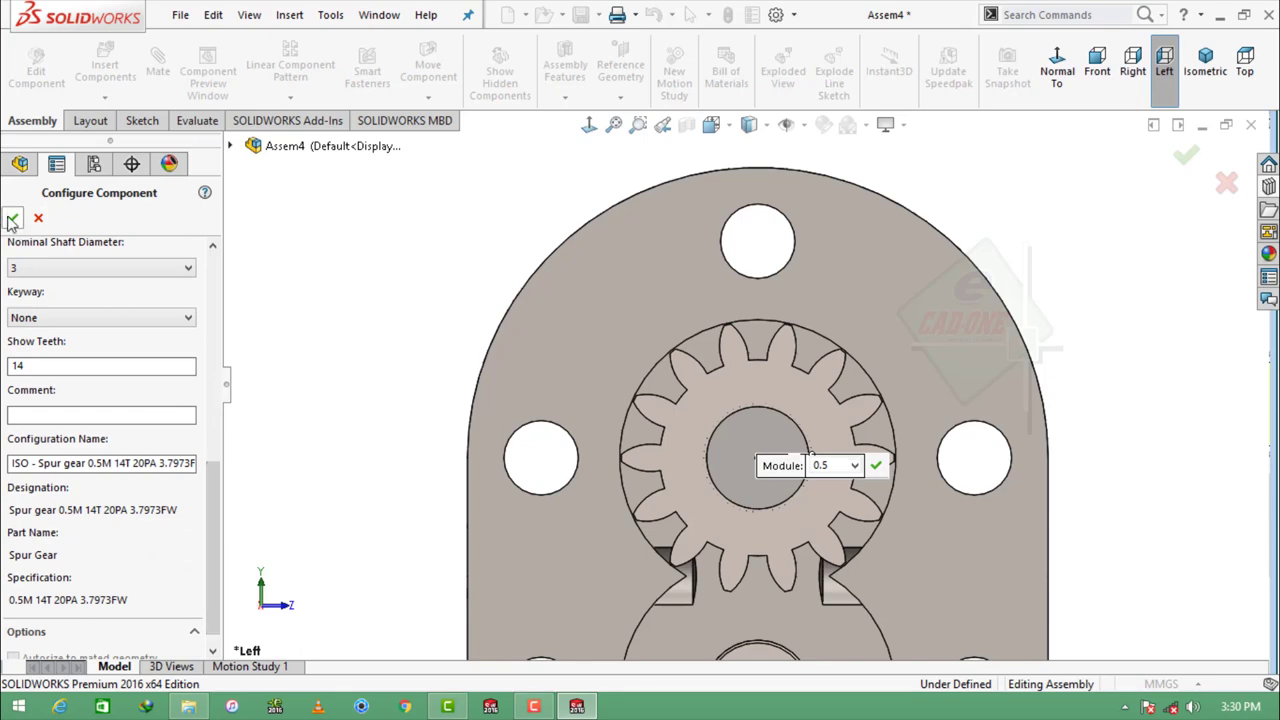
pyautogui.press('Return')
# Step: Place a second spur gear at the lower shaft opening, then stop inserting copies
pyautogui.scroll(3, 743, 385)
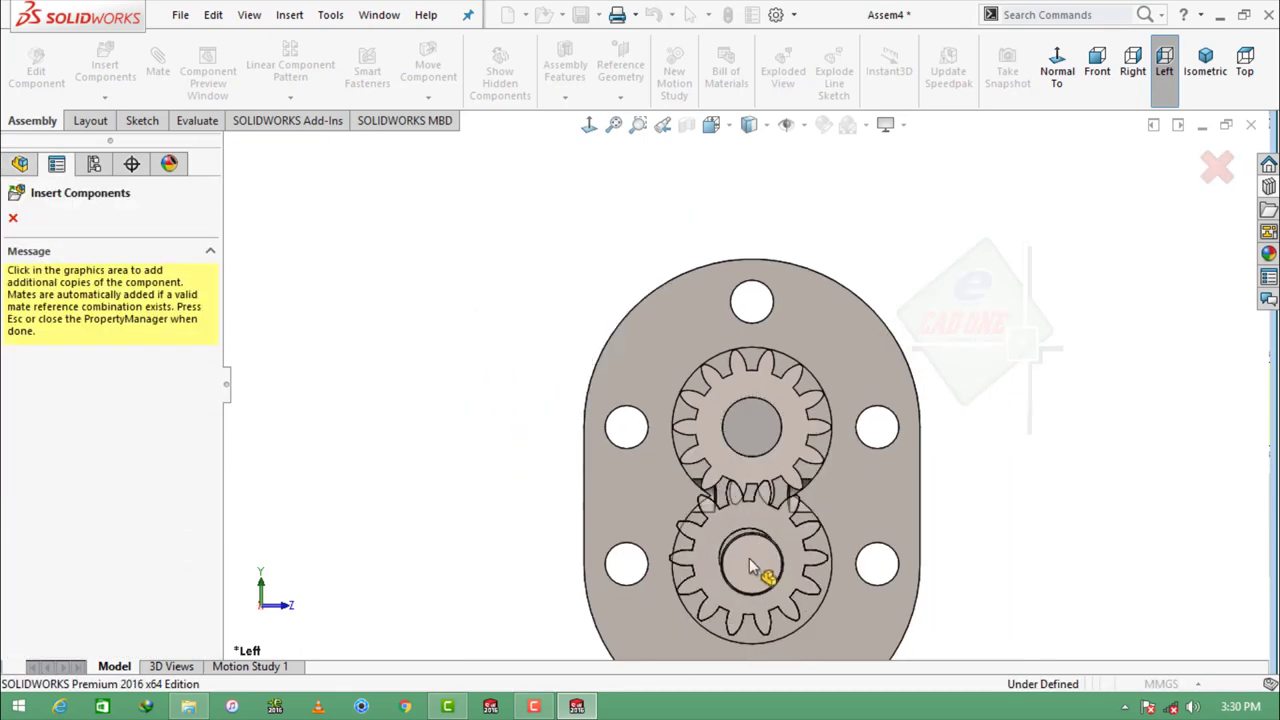
pyautogui.click(750, 558)
pyautogui.press('Escape')
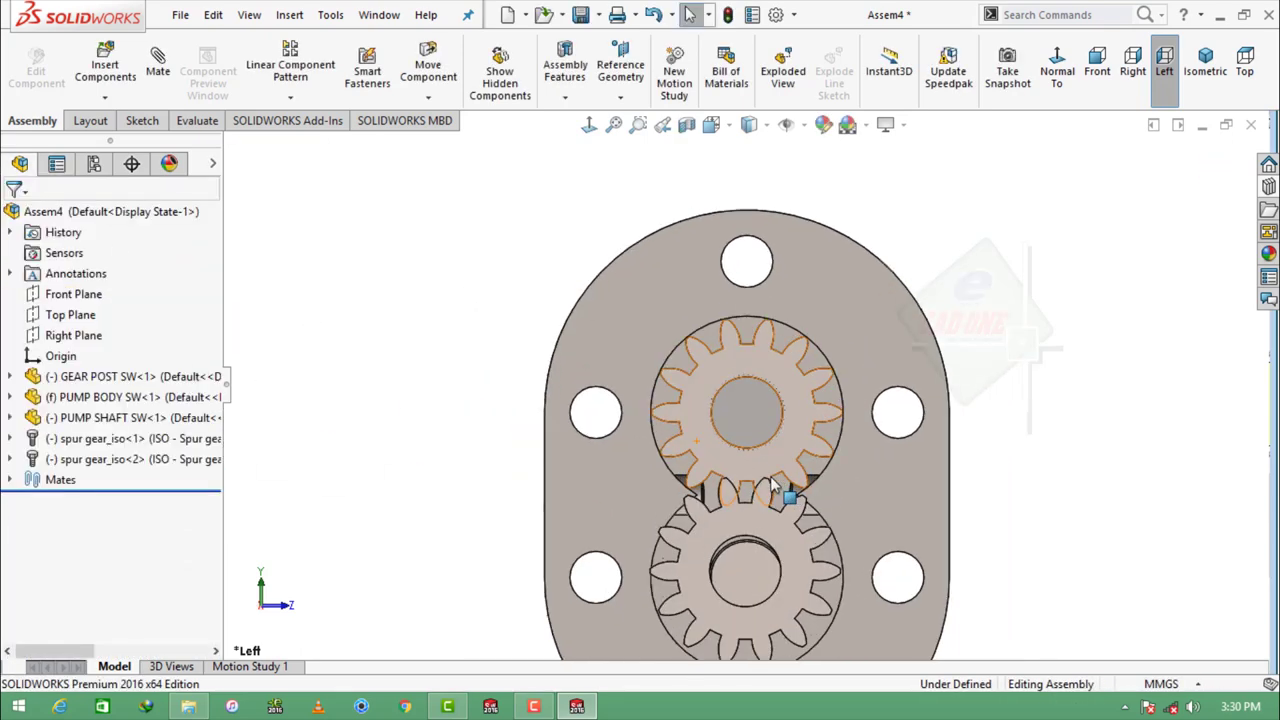
pyautogui.moveTo(777, 491)
pyautogui.mouseDown(button='middle')
pyautogui.moveTo(868, 276)
pyautogui.moveTo(964, 288)
pyautogui.mouseUp(button='middle')
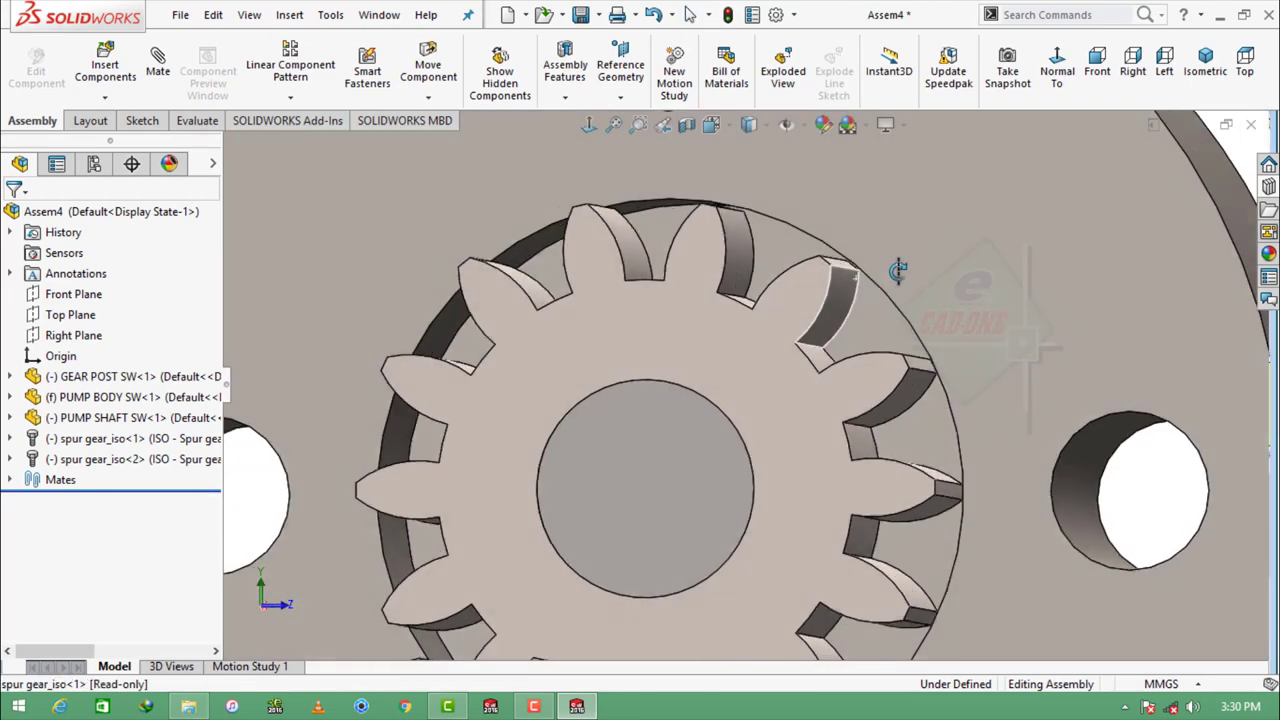
# Step: Open the PUMP BODY part and edit Sketch5 under Cut-Extrude2
pyautogui.click(964, 288)
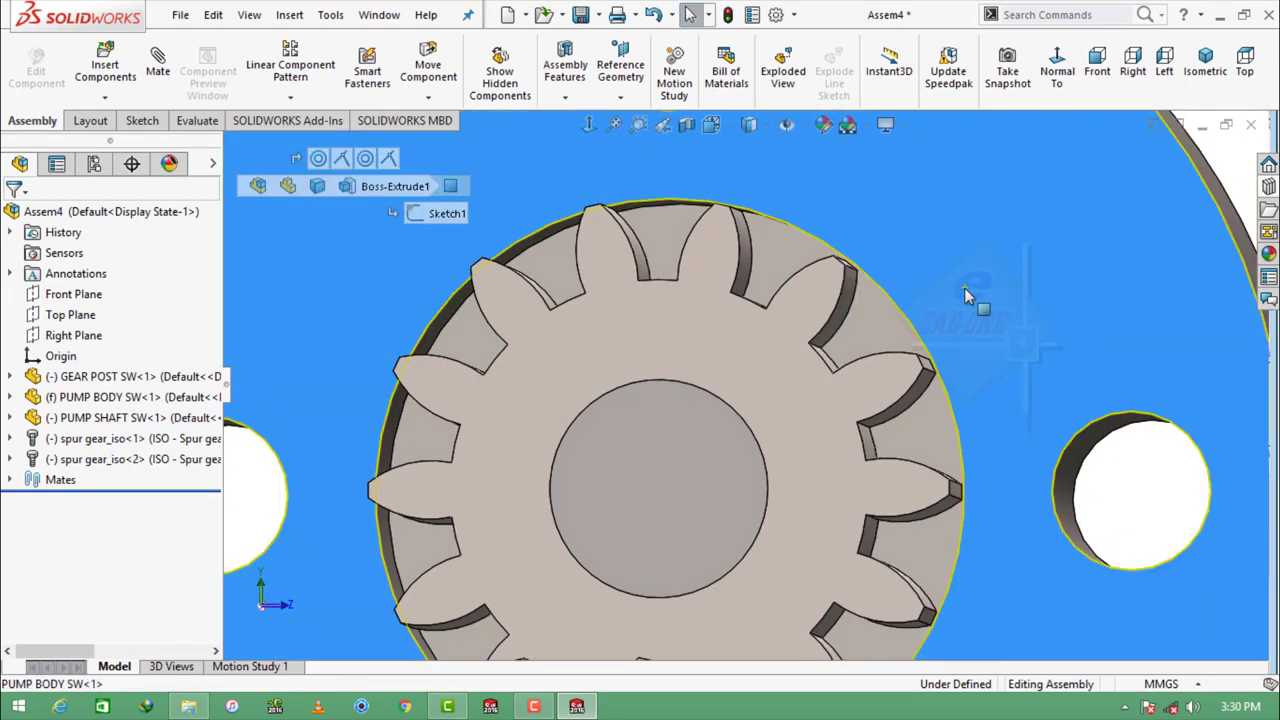
pyautogui.click(1010, 187)
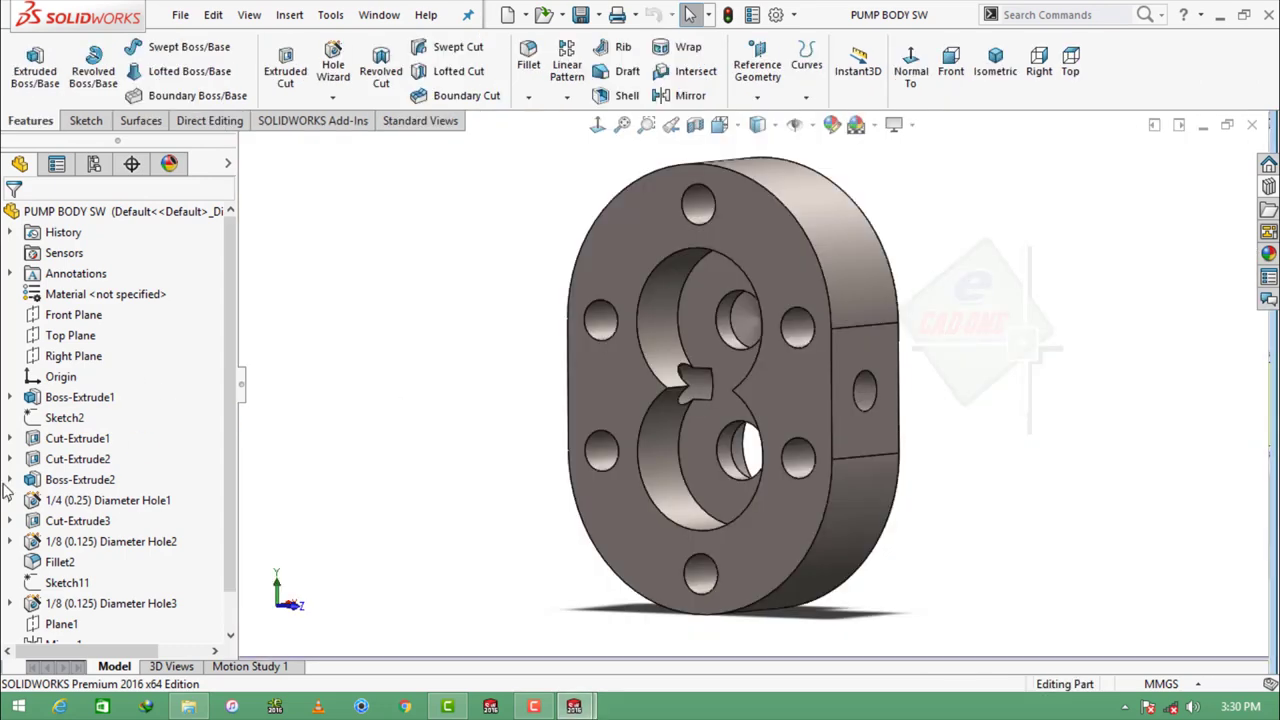
pyautogui.click(10, 460)
pyautogui.click(80, 482)
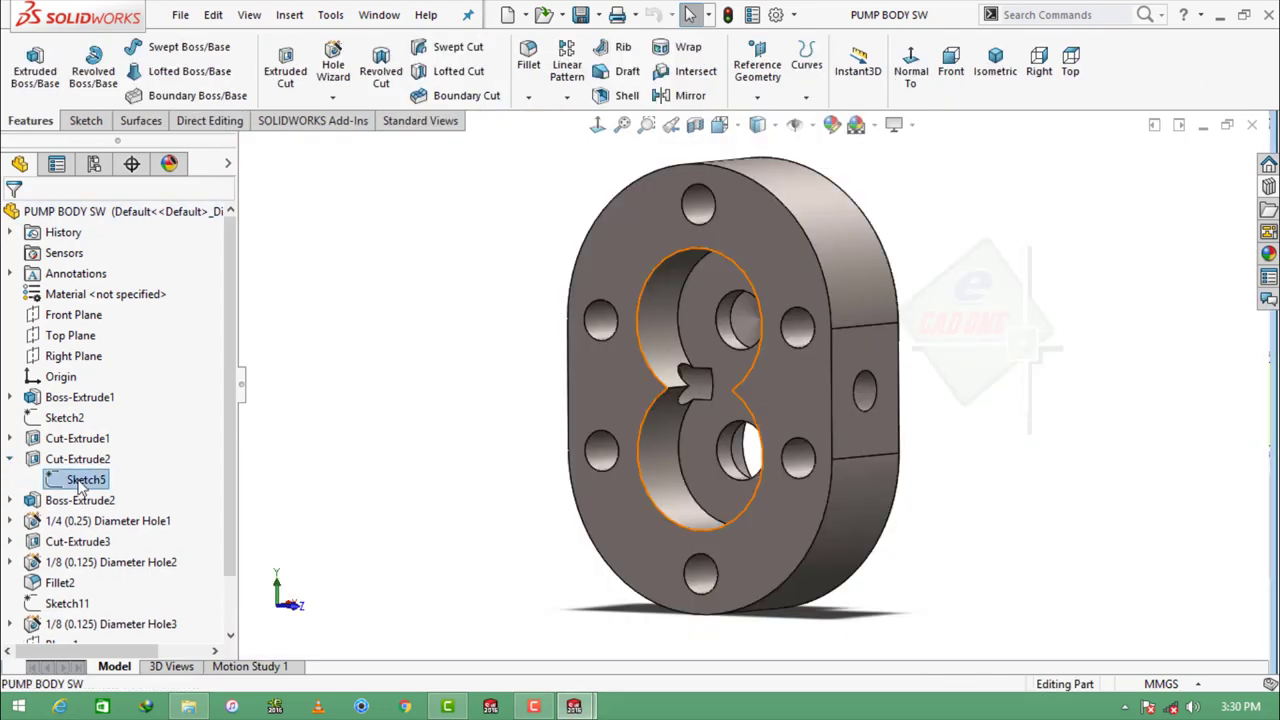
pyautogui.click(91, 428)
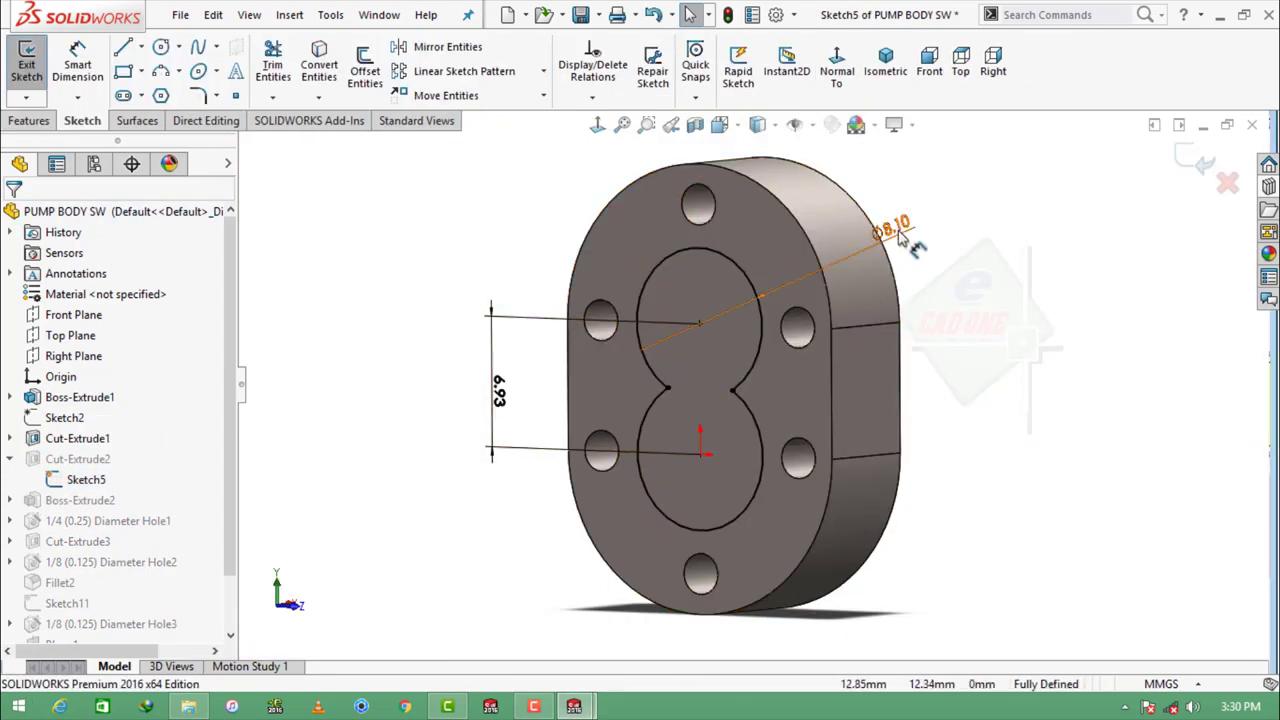
# Step: Set the gear-cavity diameter to 8.10 mm and exit the sketch
pyautogui.doubleClick(893, 225)
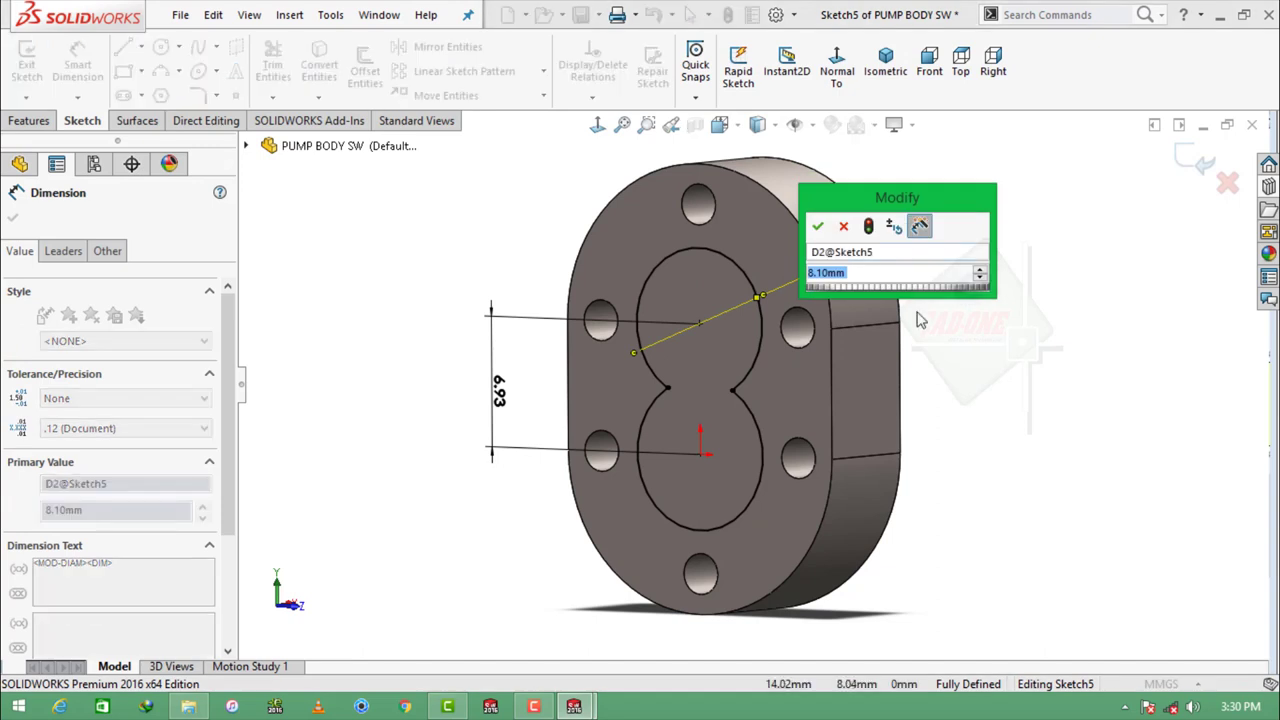
pyautogui.write('8.10')
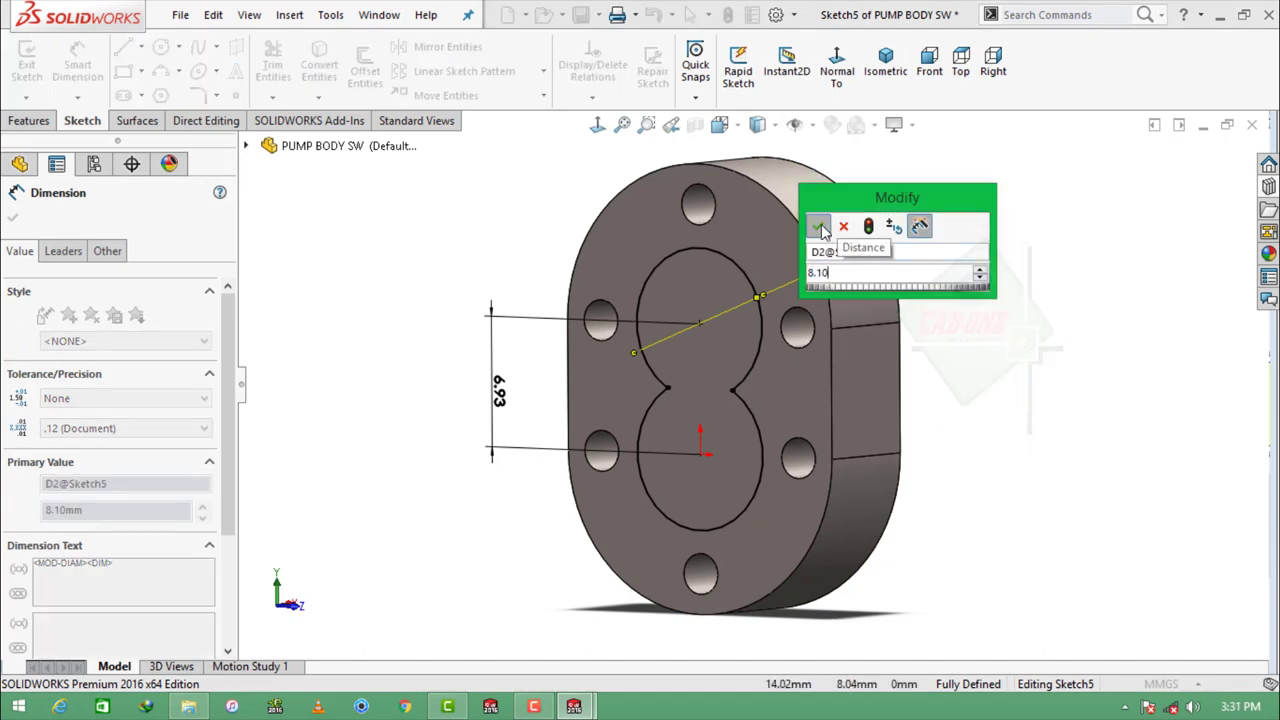
pyautogui.click(818, 226)
pyautogui.press('Escape')
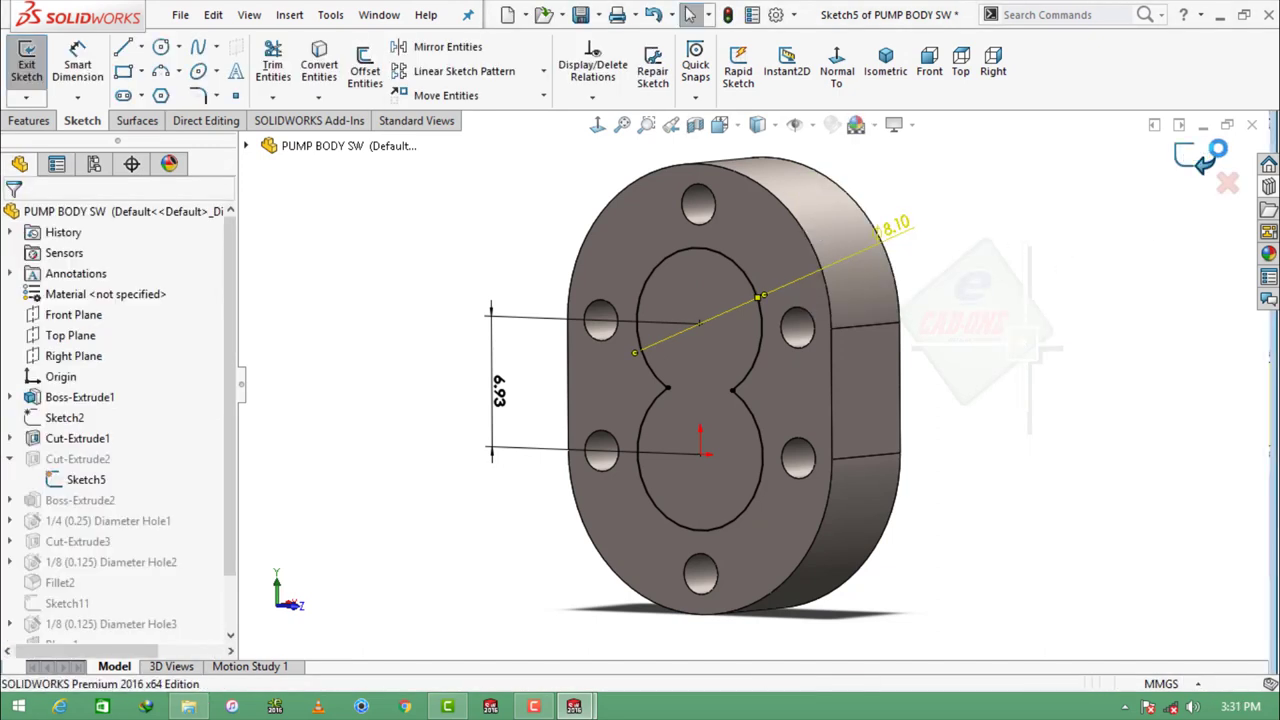
pyautogui.click(1217, 152)
# Step: Save the pump body and return to the Assem4 assembly
pyautogui.click(611, 351)
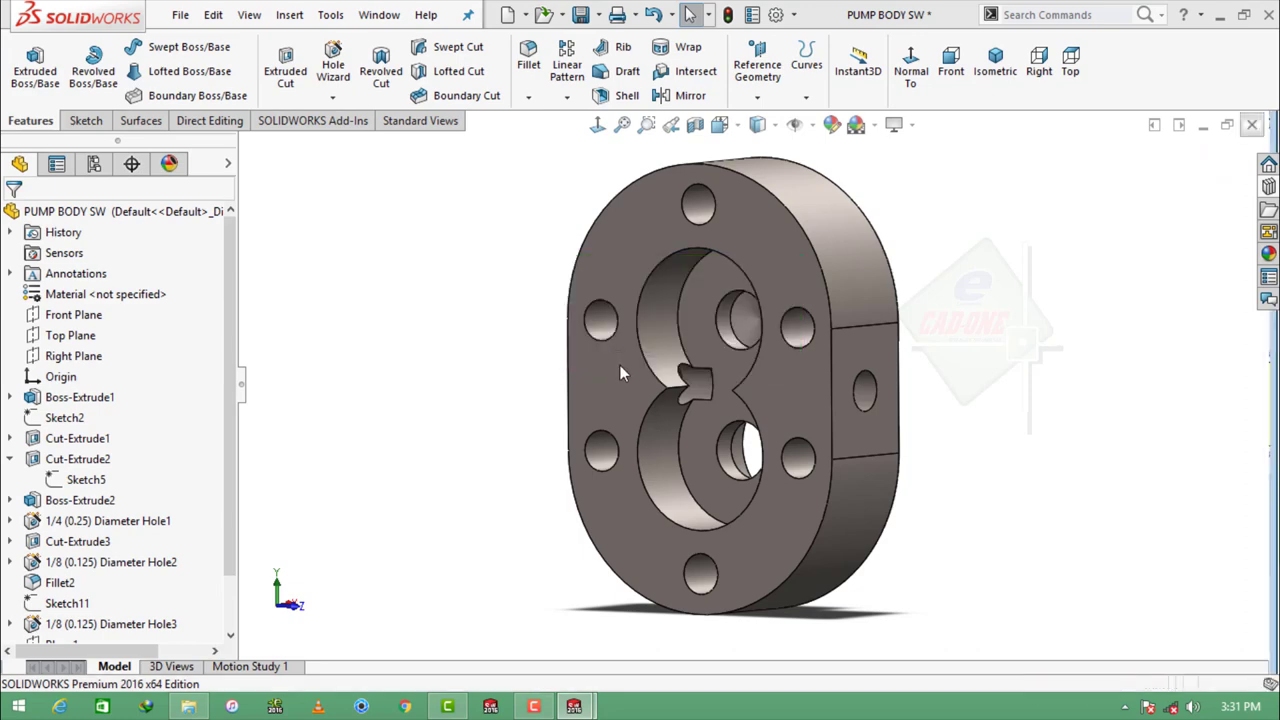
pyautogui.hotkey('ctrl', 'Tab')
pyautogui.scroll(3, 700, 363)
# Step: Pull the first gear out and mate its bore concentric with the gear post
pyautogui.moveTo(686, 300); pyautogui.dragTo(652, 418, button='middle')
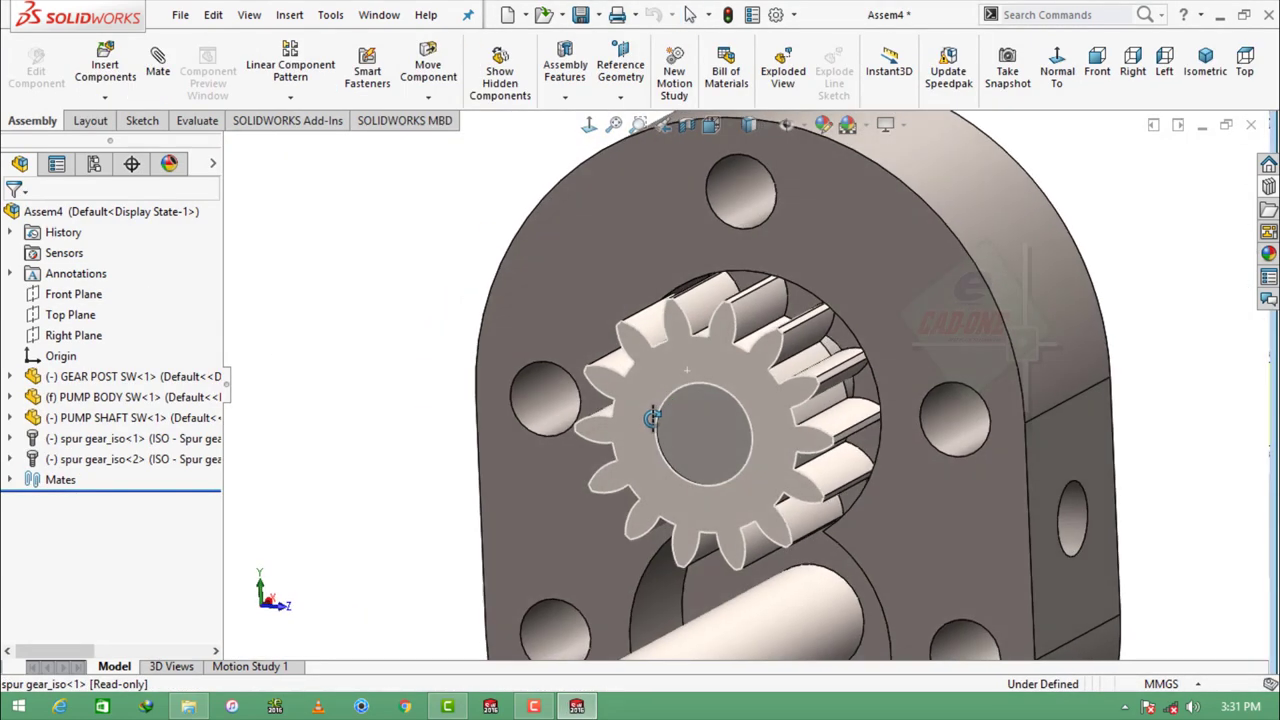
pyautogui.scroll(5, 737, 376)
pyautogui.scroll(-2, 760, 390)
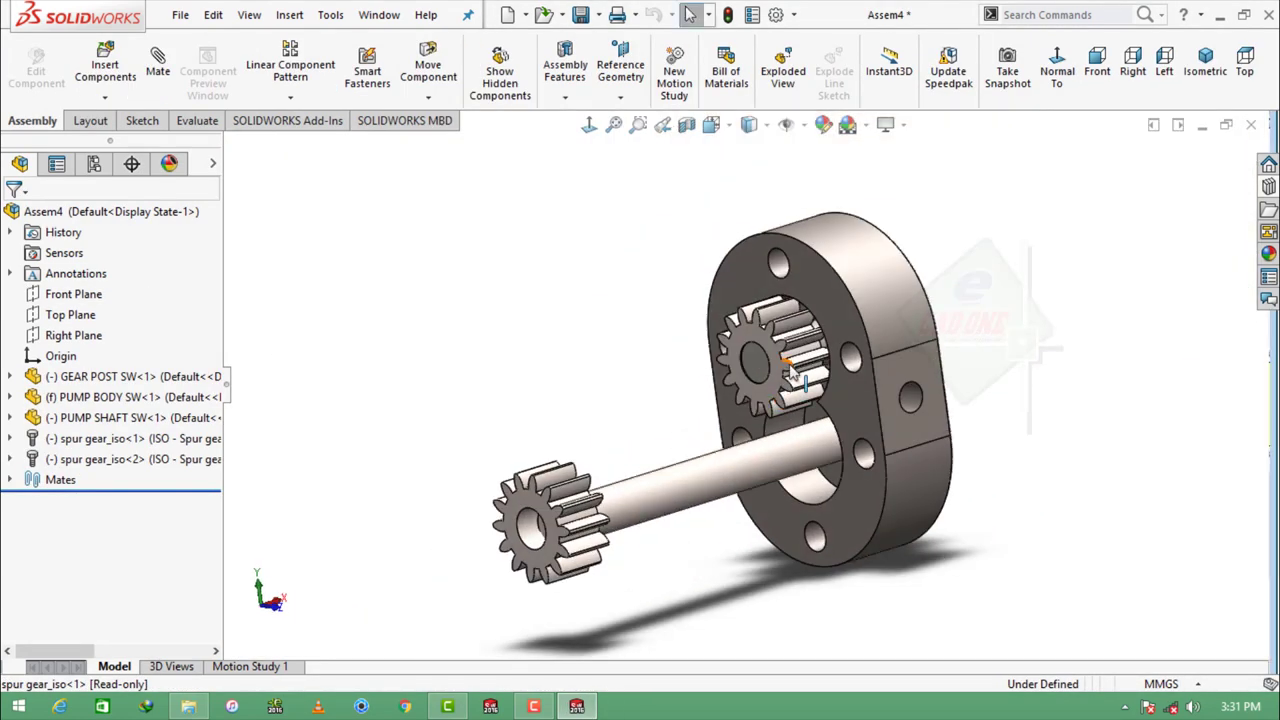
pyautogui.moveTo(790, 372); pyautogui.dragTo(505, 445)
pyautogui.scroll(-3, 652, 400)
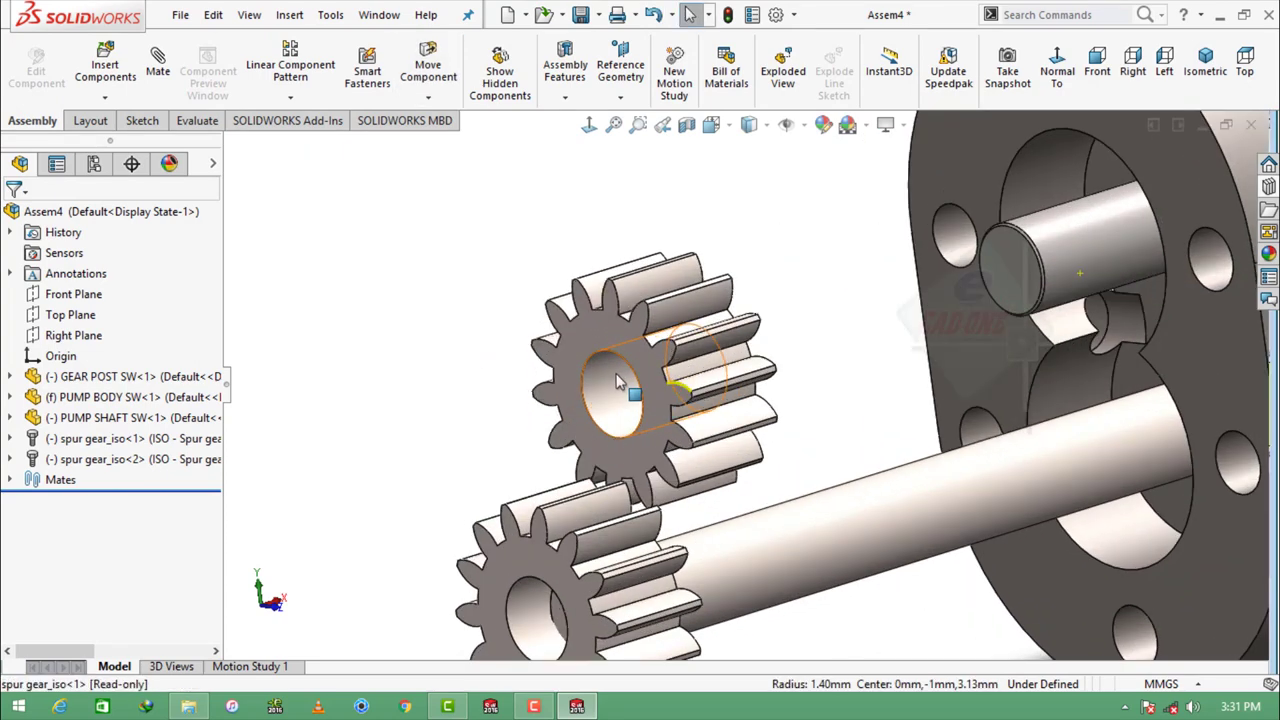
pyautogui.click(617, 381)
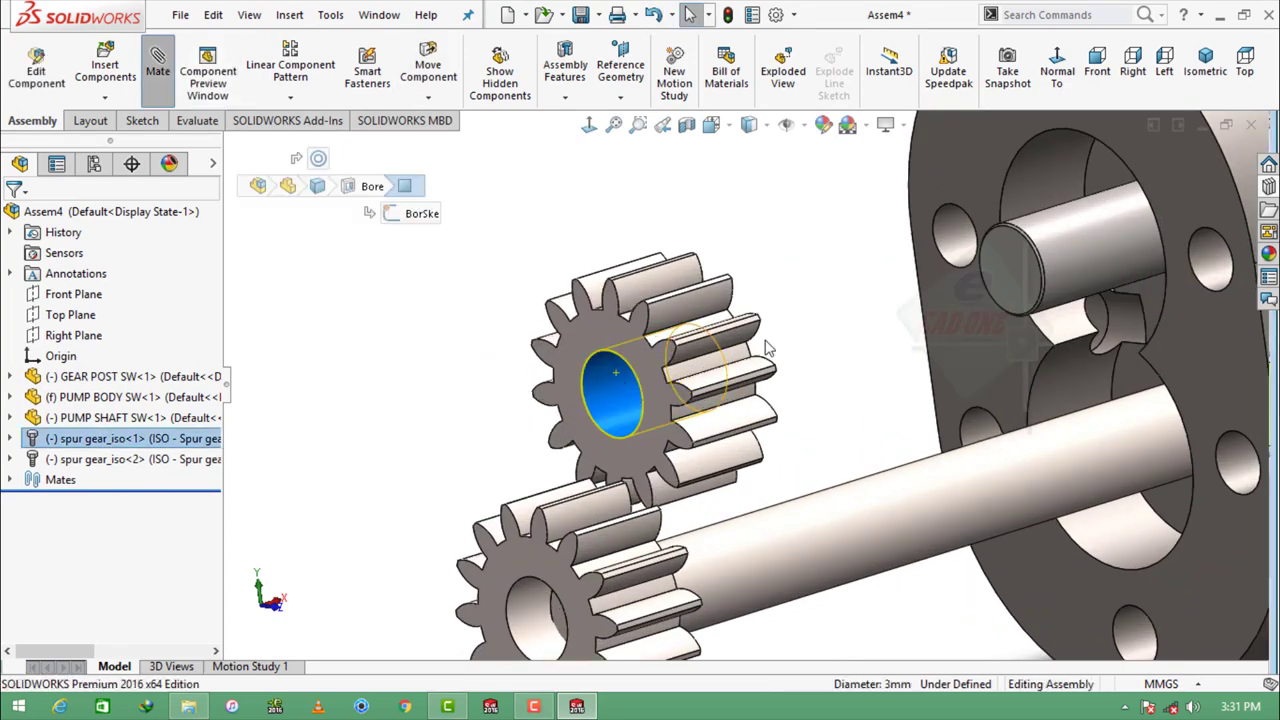
pyautogui.click(1055, 257)
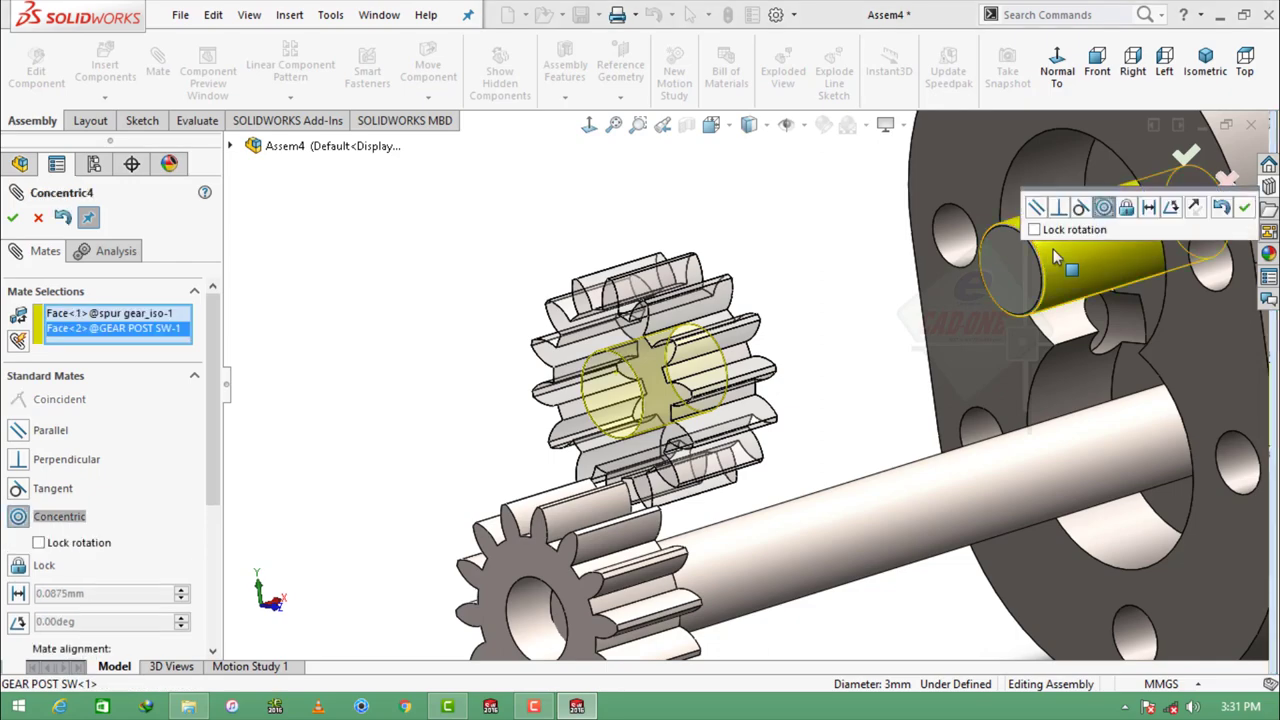
pyautogui.click(1238, 208)
# Step: Seat the first gear's side face flush against the pump body
pyautogui.moveTo(678, 341)
pyautogui.mouseDown(button='middle')
pyautogui.moveTo(920, 323)
pyautogui.moveTo(979, 298)
pyautogui.mouseUp(button='middle')
pyautogui.click(806, 337)
pyautogui.click(979, 298)
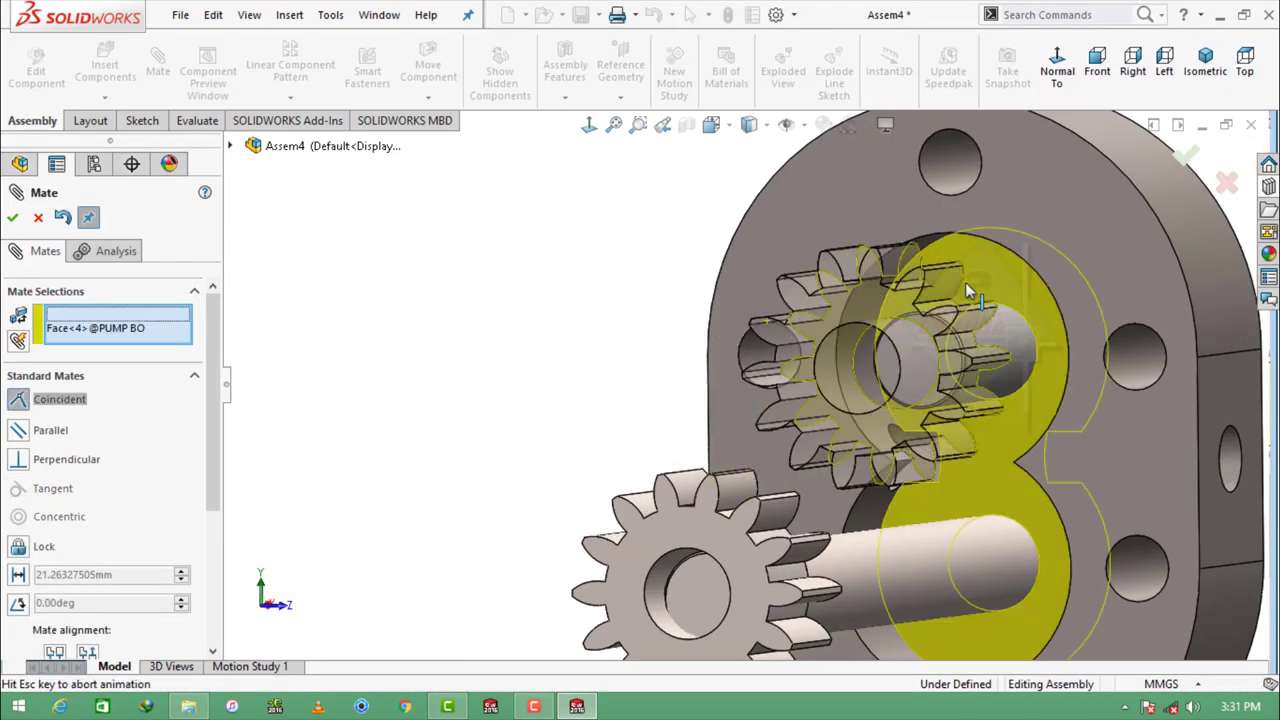
pyautogui.click(1170, 242)
# Step: Mate the second gear's bore concentric with the pump shaft
pyautogui.moveTo(978, 349); pyautogui.dragTo(589, 549, button='middle')
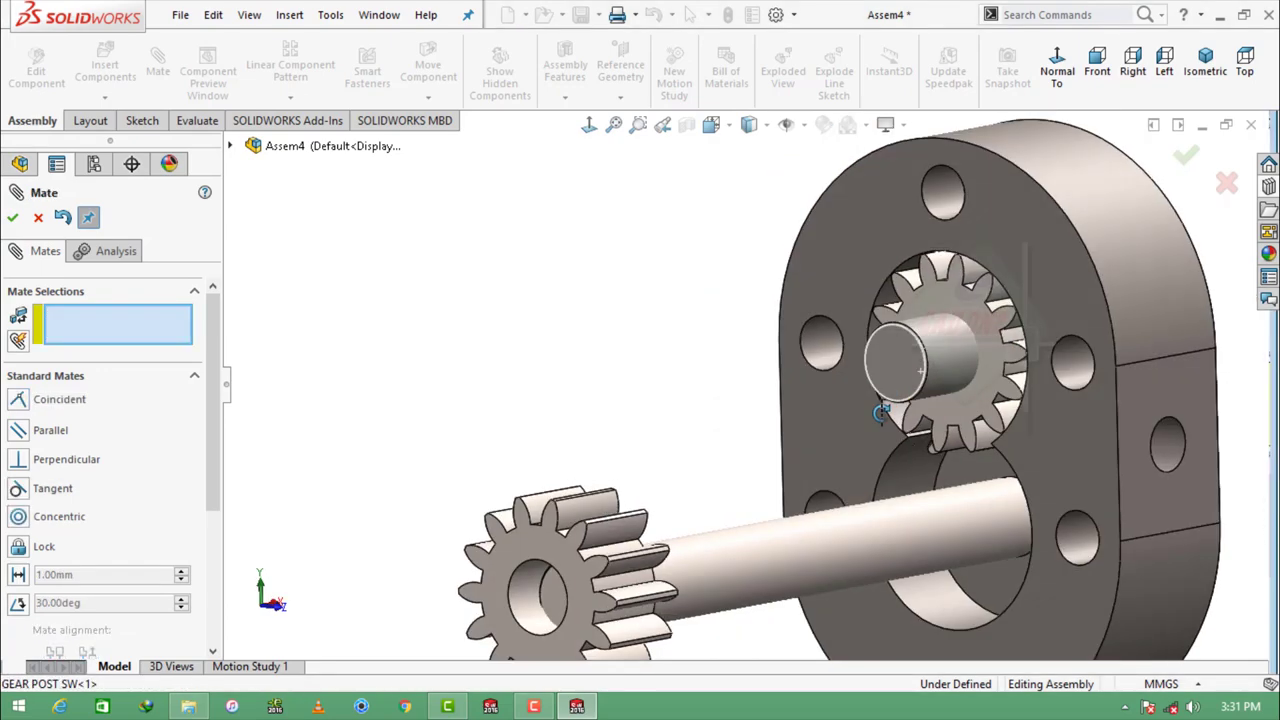
pyautogui.scroll(-3, 589, 545)
pyautogui.click(566, 488)
pyautogui.click(894, 386)
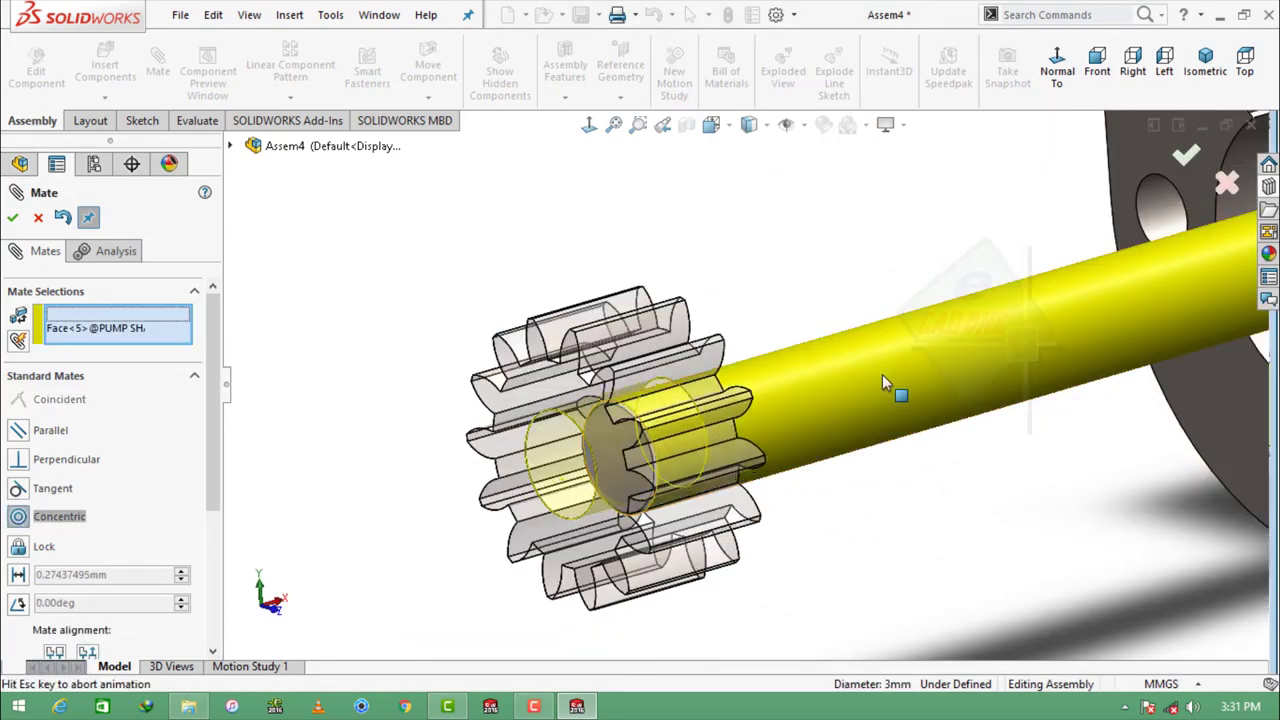
pyautogui.click(1108, 352)
# Step: Seat the second gear's side face coincident with the pump body, then close Mate
pyautogui.scroll(2, 823, 425)
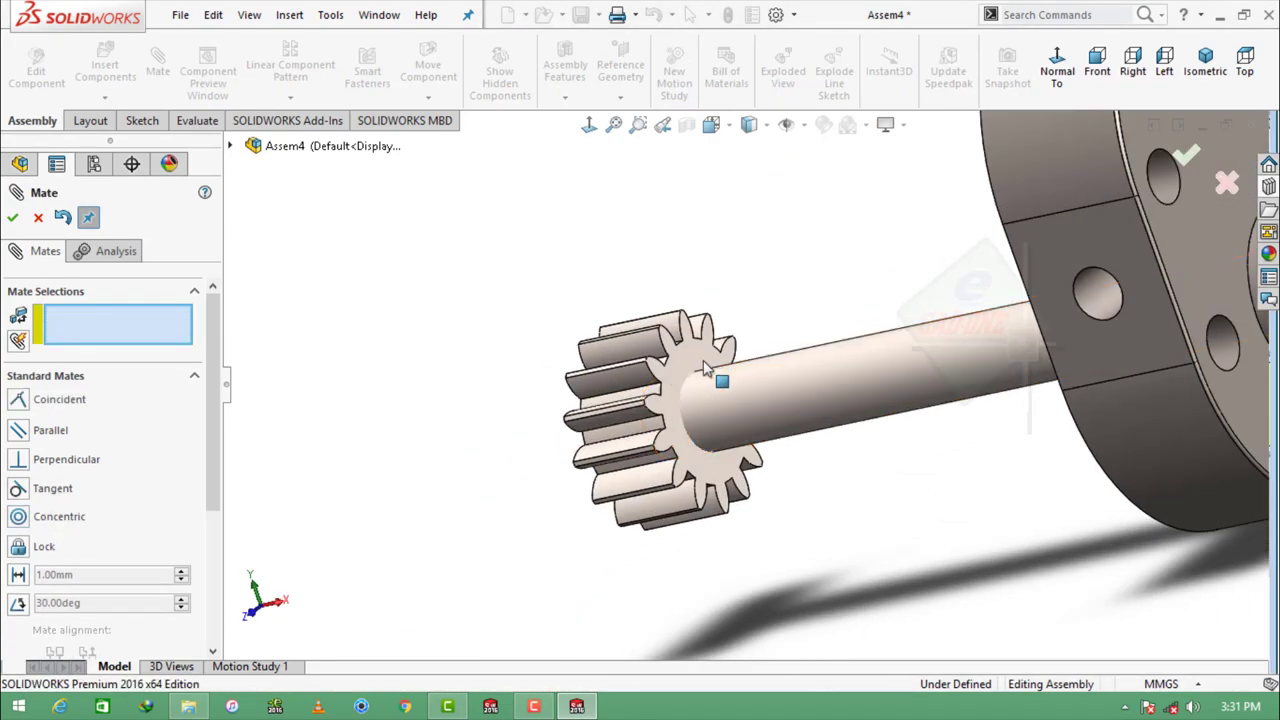
pyautogui.click(720, 380)
pyautogui.moveTo(777, 443); pyautogui.dragTo(838, 432, button='middle')
pyautogui.scroll(-3, 838, 432)
pyautogui.click(838, 432)
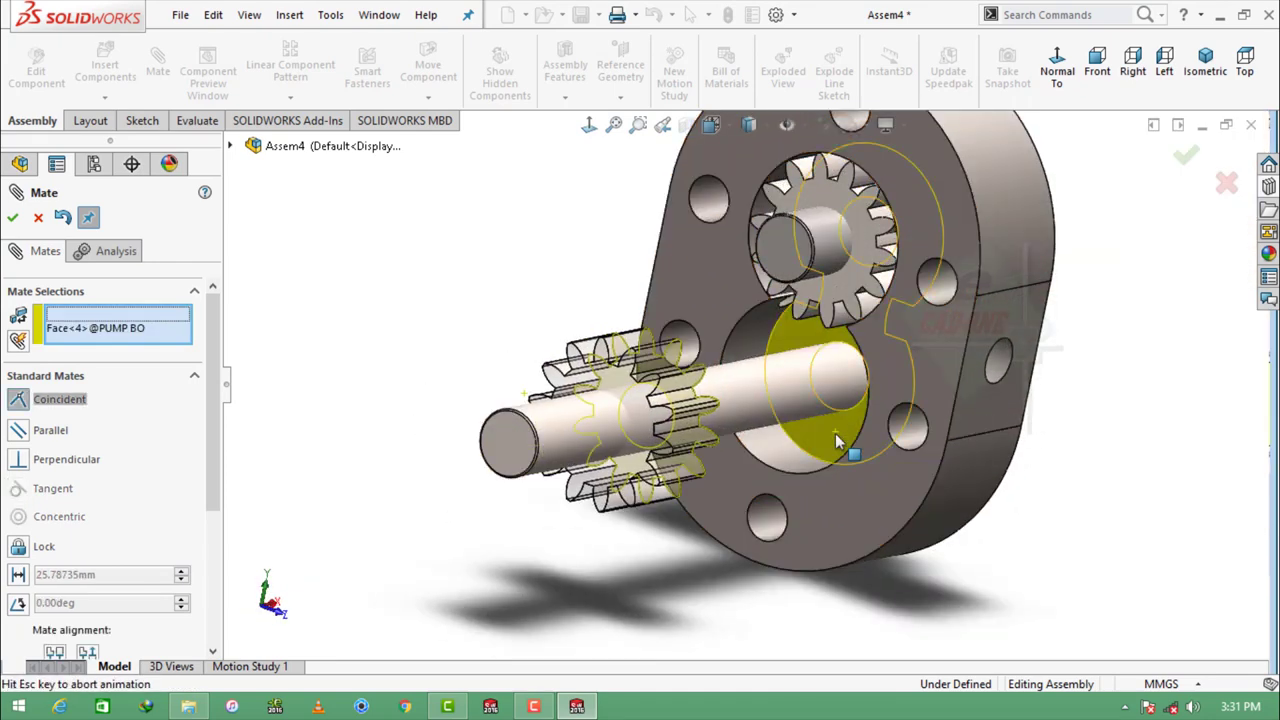
pyautogui.click(1040, 458)
pyautogui.scroll(-3, 812, 316)
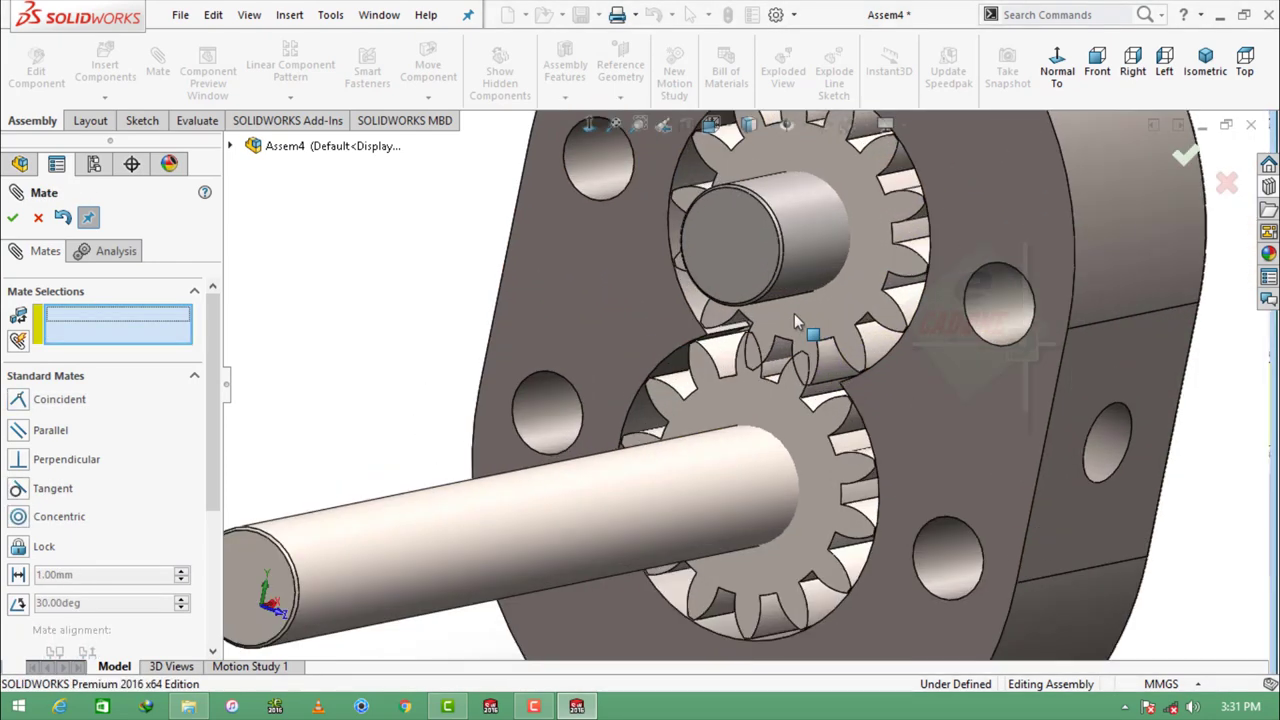
pyautogui.click(828, 170)
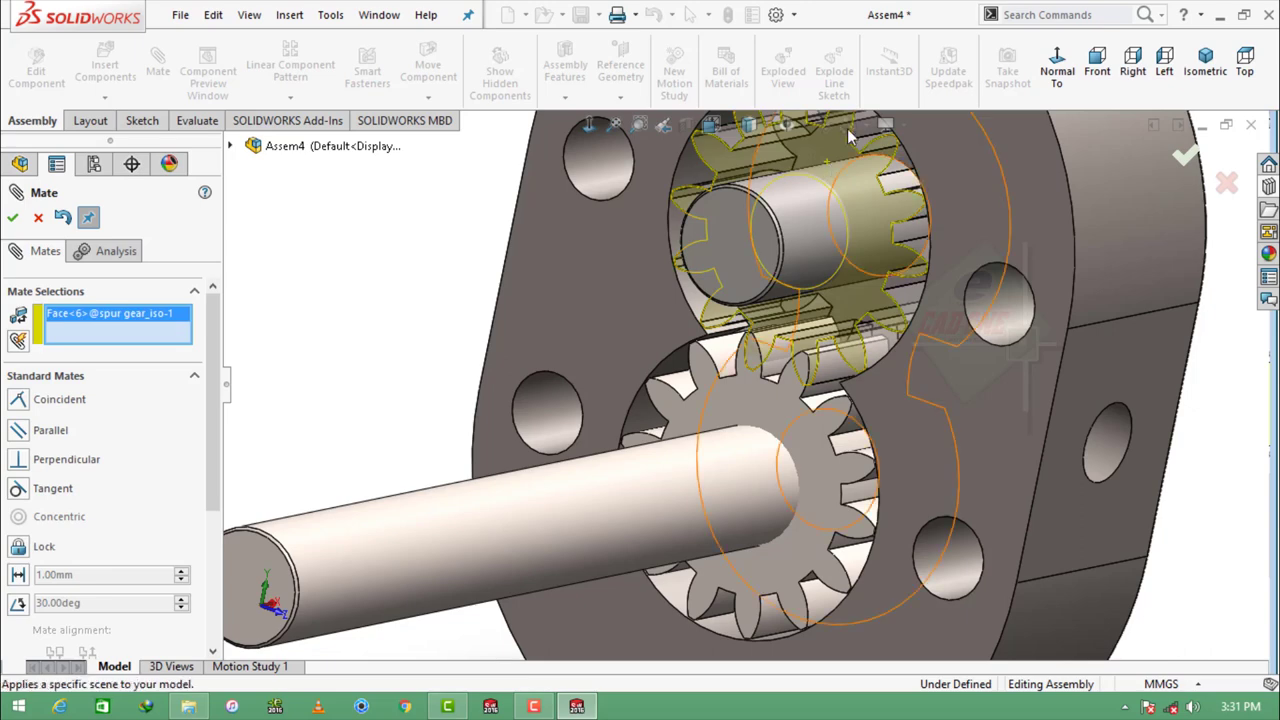
pyautogui.press('Escape')
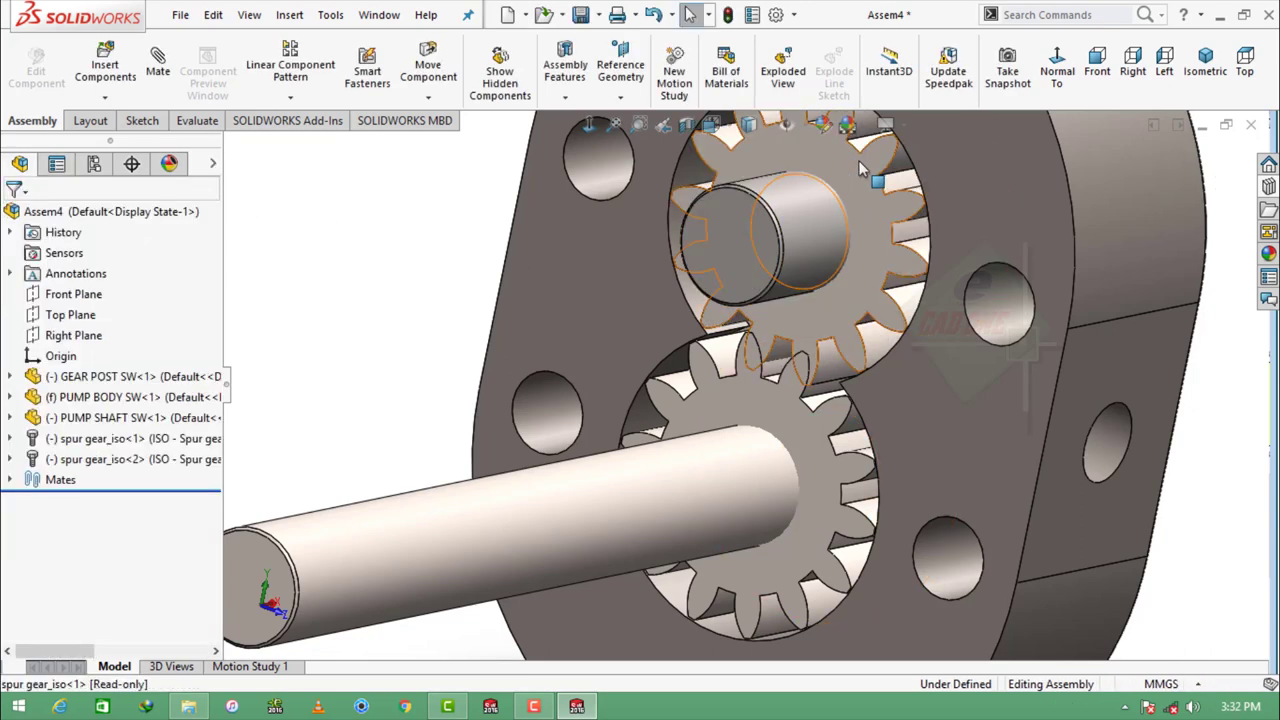
# Step: Open the upper spur gear for editing, set MMGS units and a plain white background
pyautogui.click(858, 160)
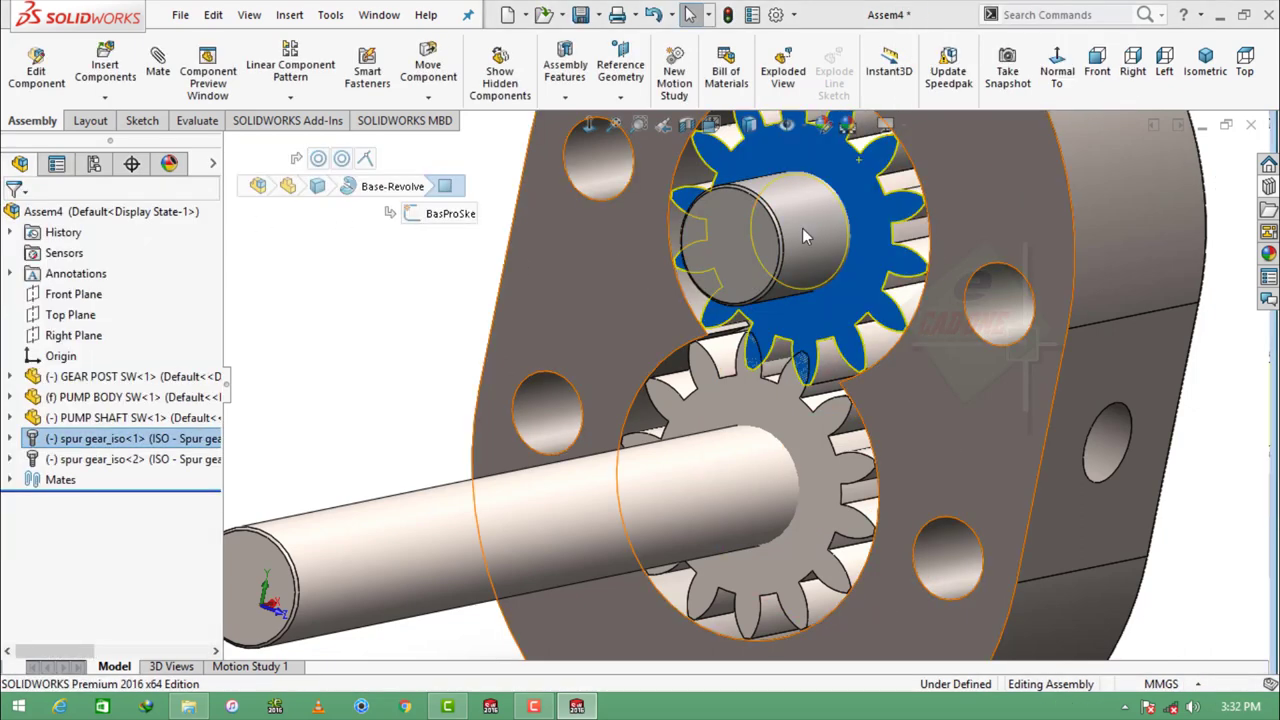
pyautogui.press('e')
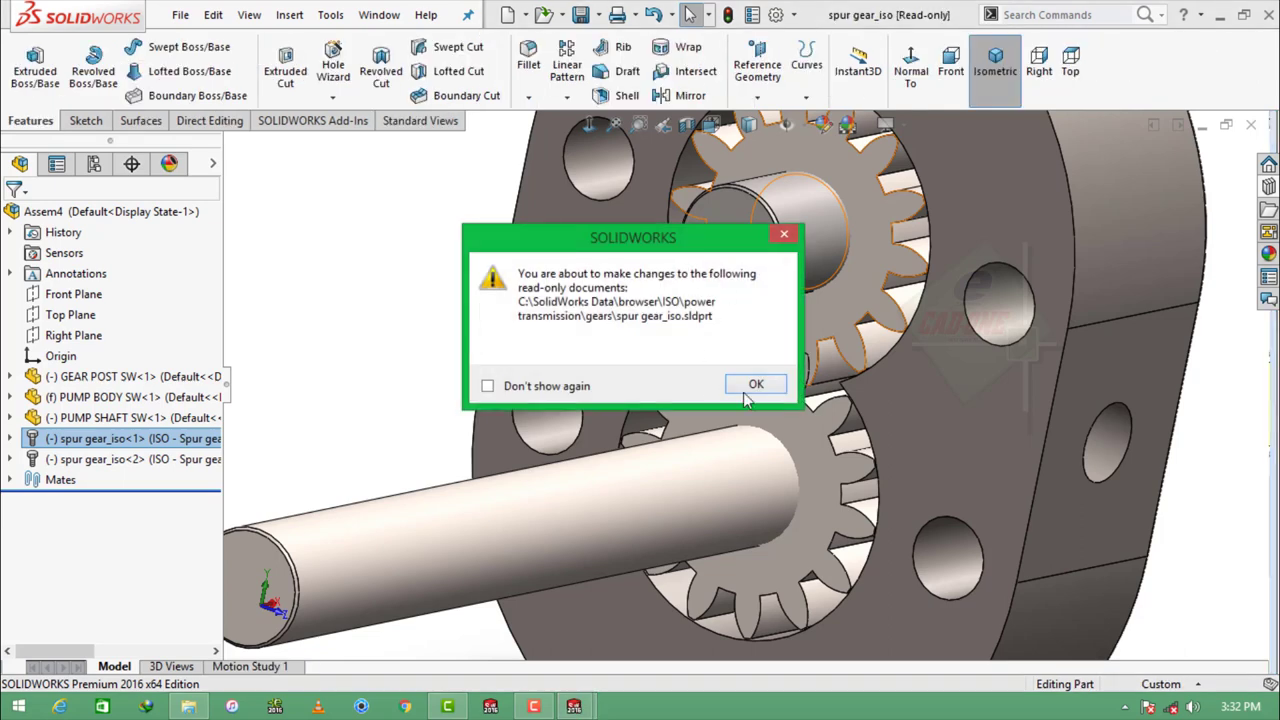
pyautogui.click(750, 386)
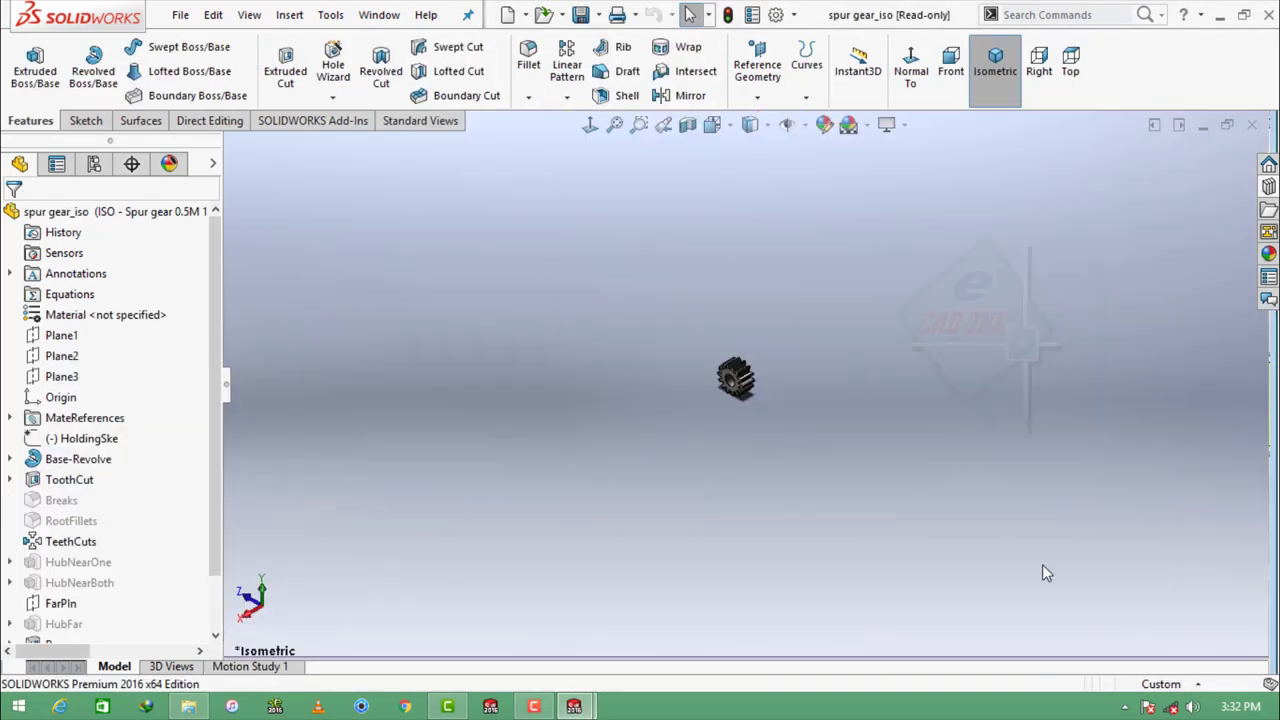
pyautogui.click(1161, 684)
pyautogui.click(1115, 583)
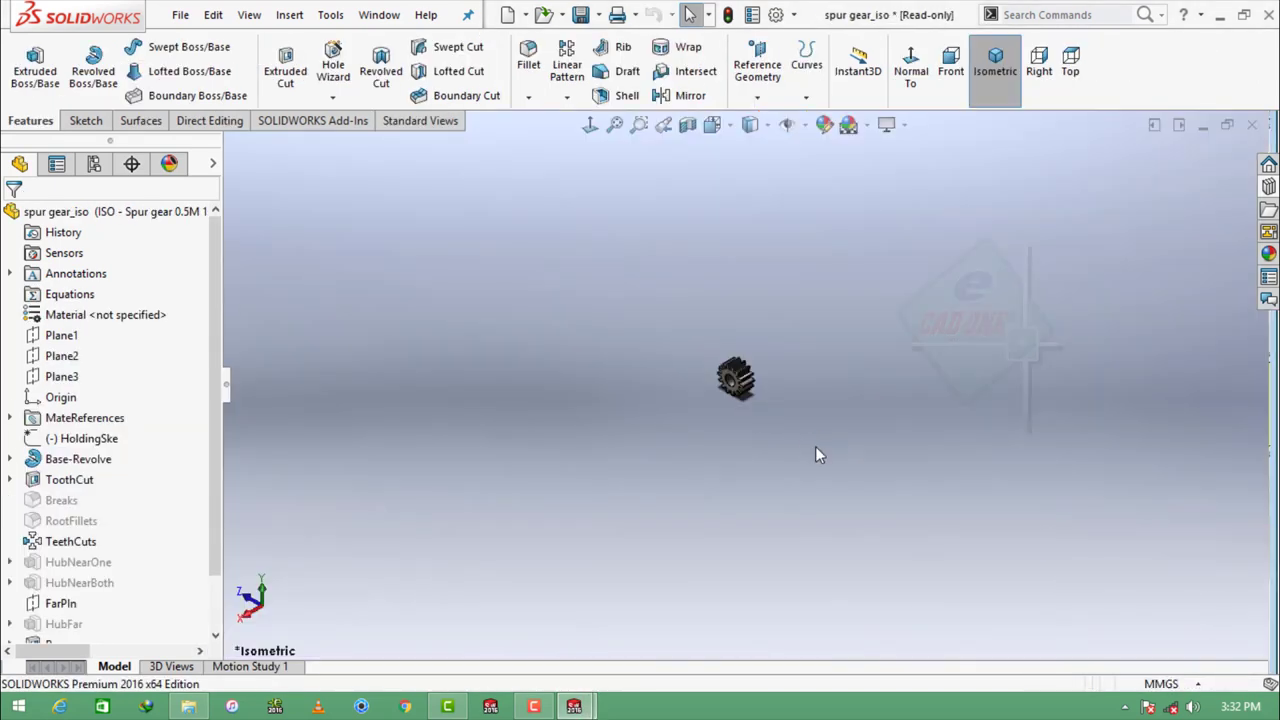
pyautogui.click(866, 125)
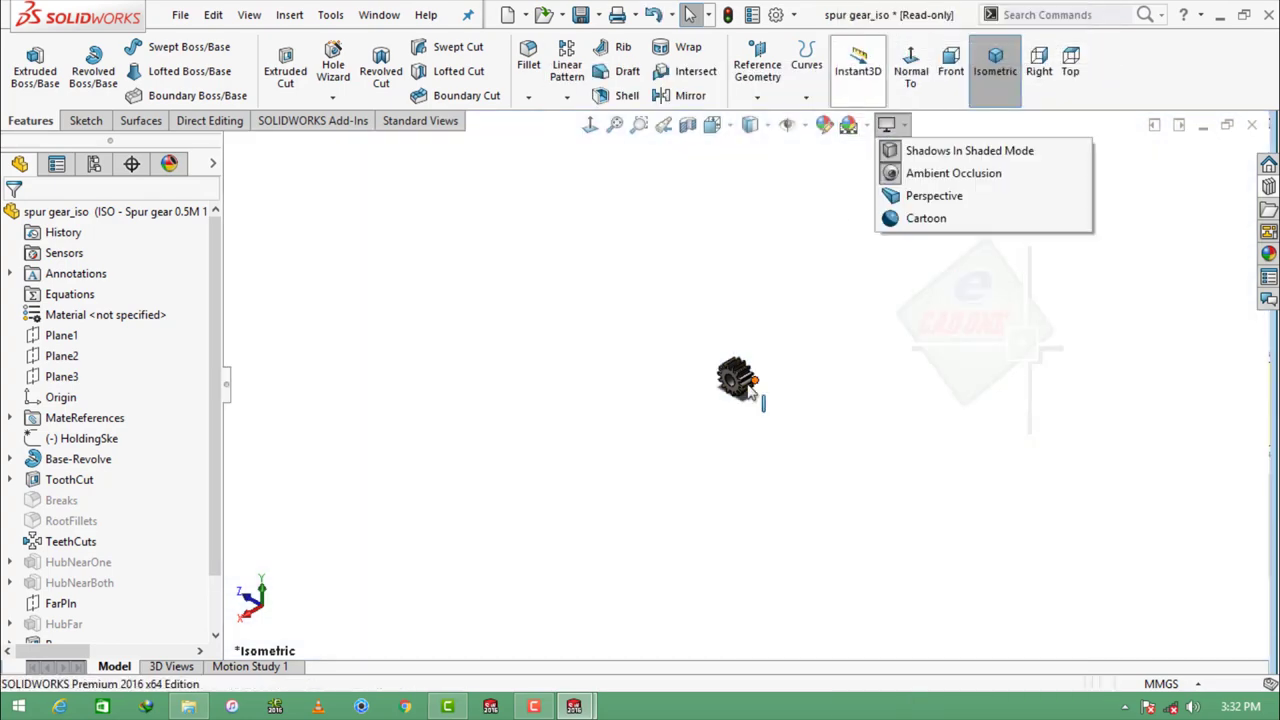
pyautogui.press('f')
# Step: Edit the BorSke sketch under the gear's Bore feature
pyautogui.scroll(-1, 100, 527)
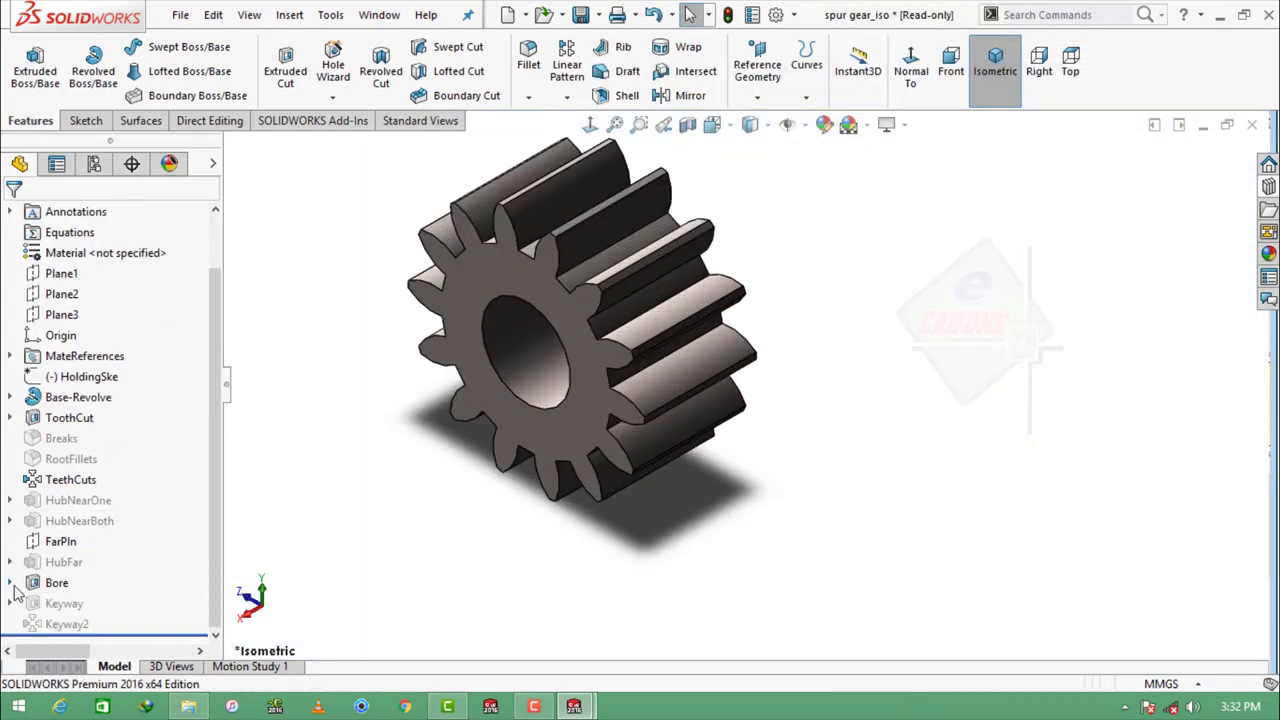
pyautogui.click(10, 583)
pyautogui.click(84, 603)
pyautogui.click(111, 560)
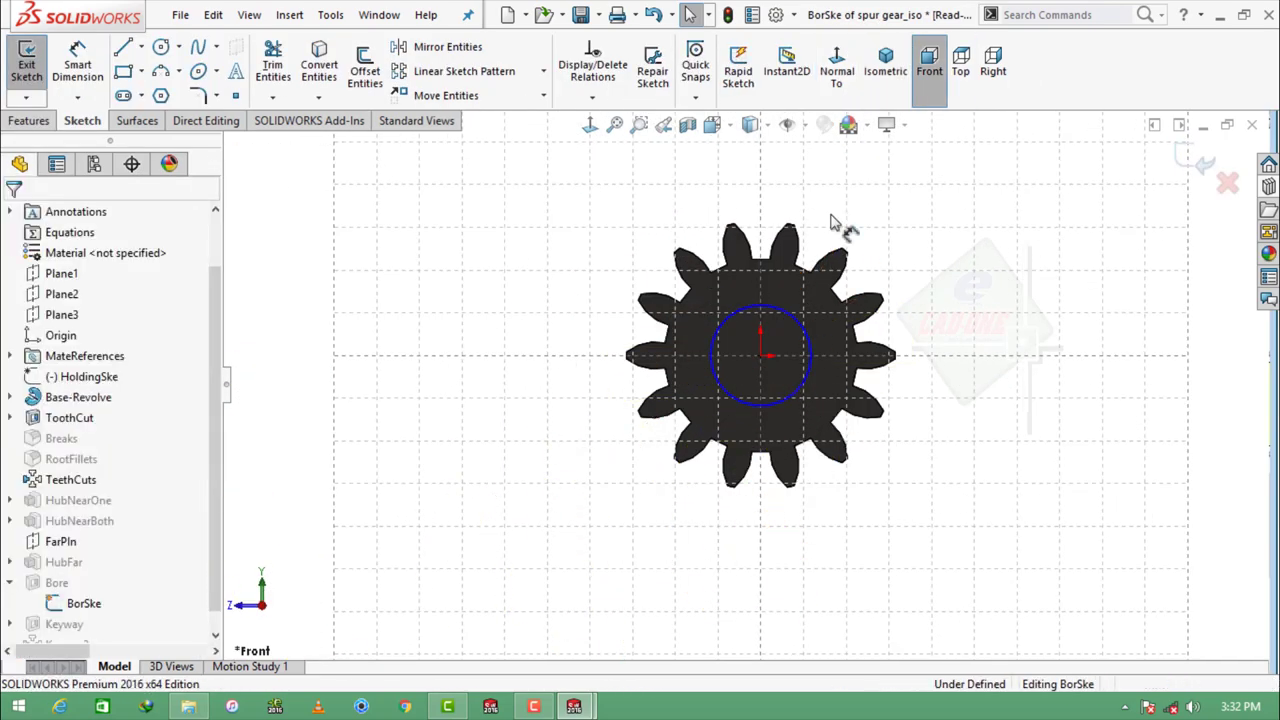
pyautogui.click(787, 124)
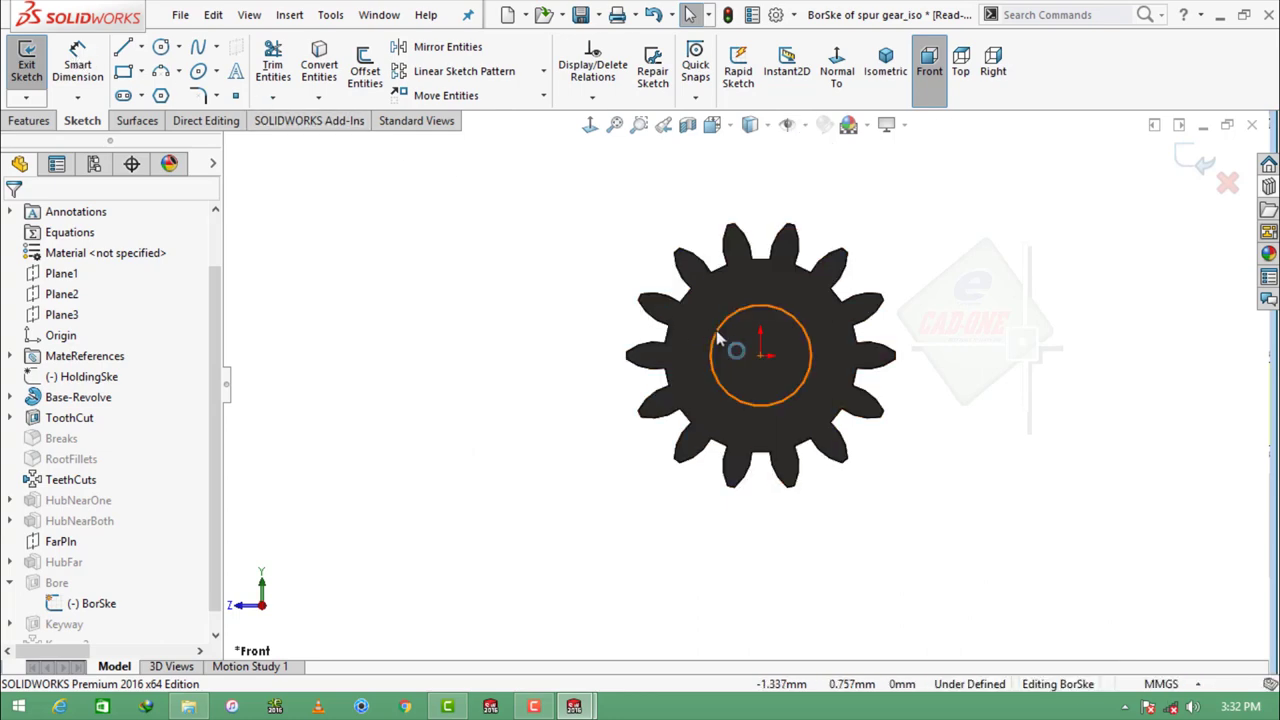
# Step: Dimension the bore circle to a 3.175 mm diameter
pyautogui.click(583, 400)
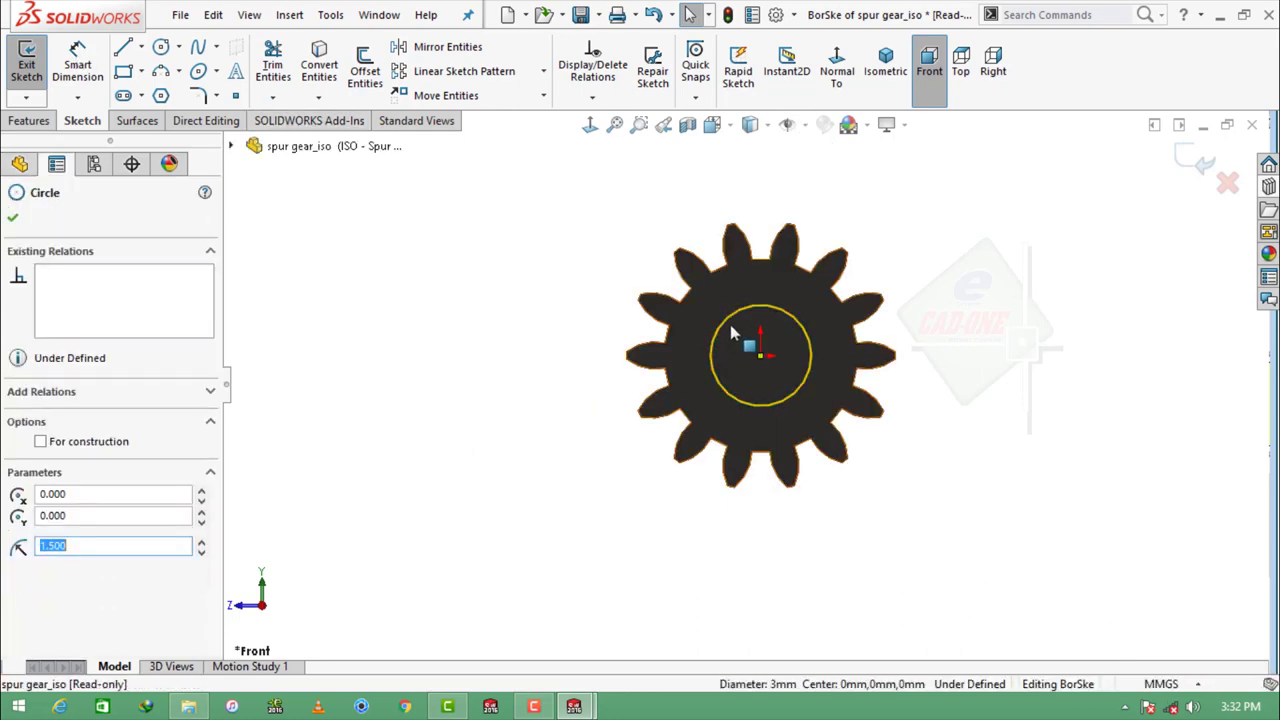
pyautogui.press('d')
pyautogui.click(683, 428)
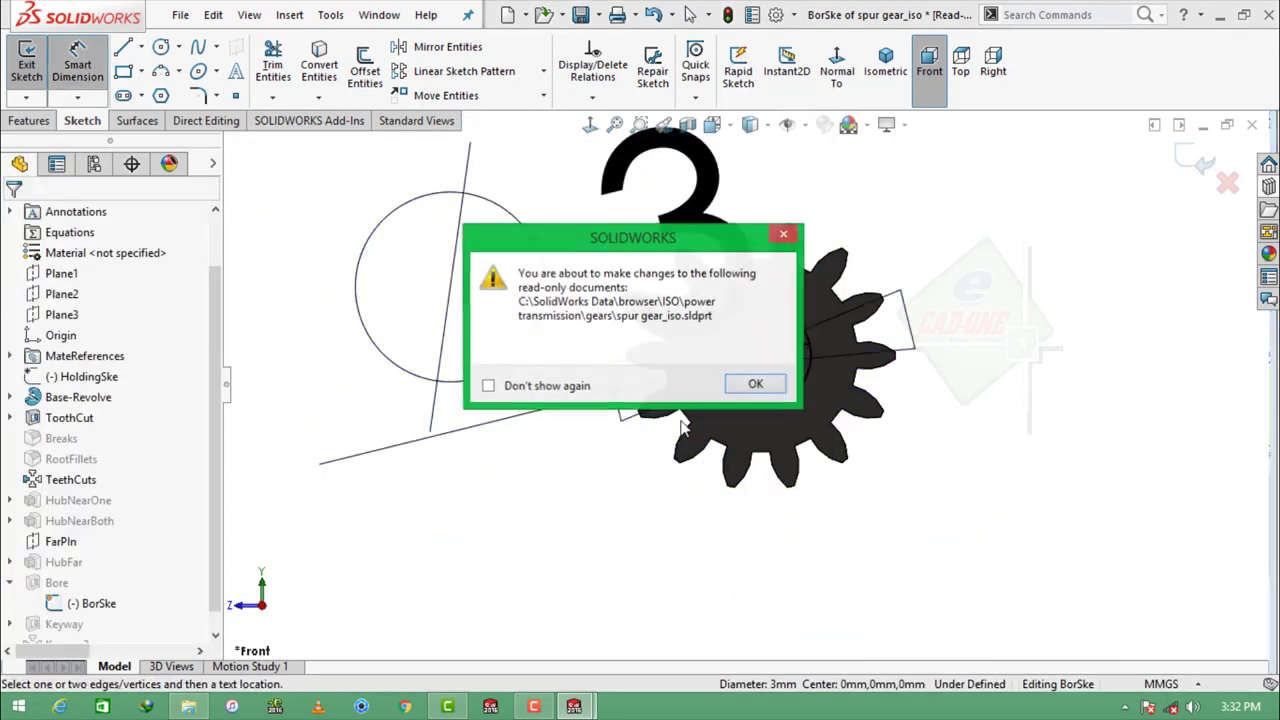
pyautogui.click(752, 384)
pyautogui.write('3.175')
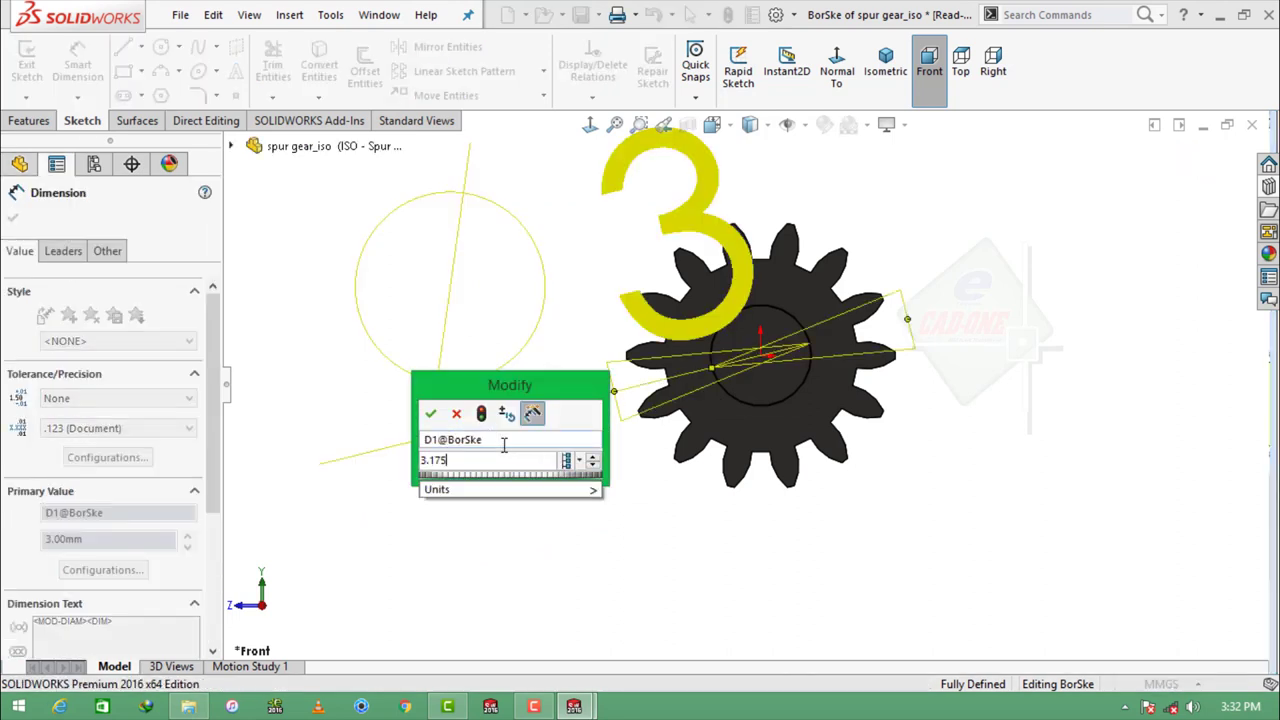
pyautogui.press('Return')
pyautogui.press('Escape')
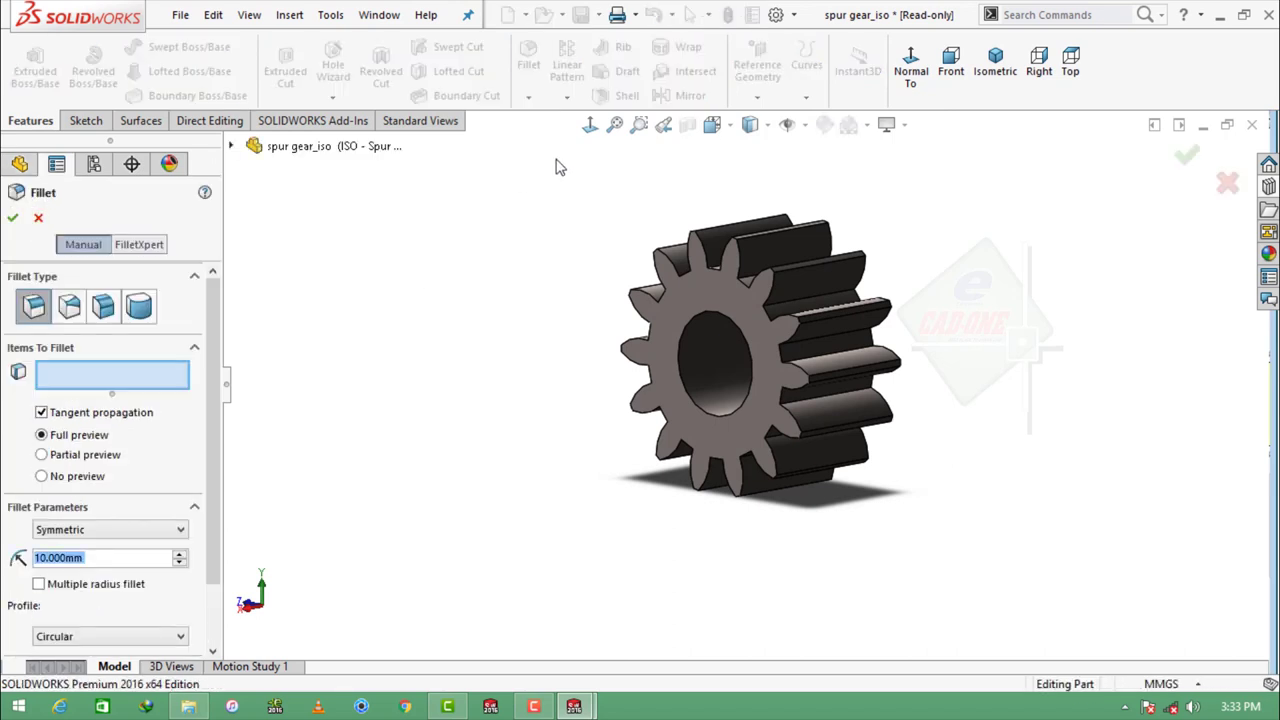
# Step: Chamfer the gear's bore face 0.0762 mm at 45°
pyautogui.click(528, 96)
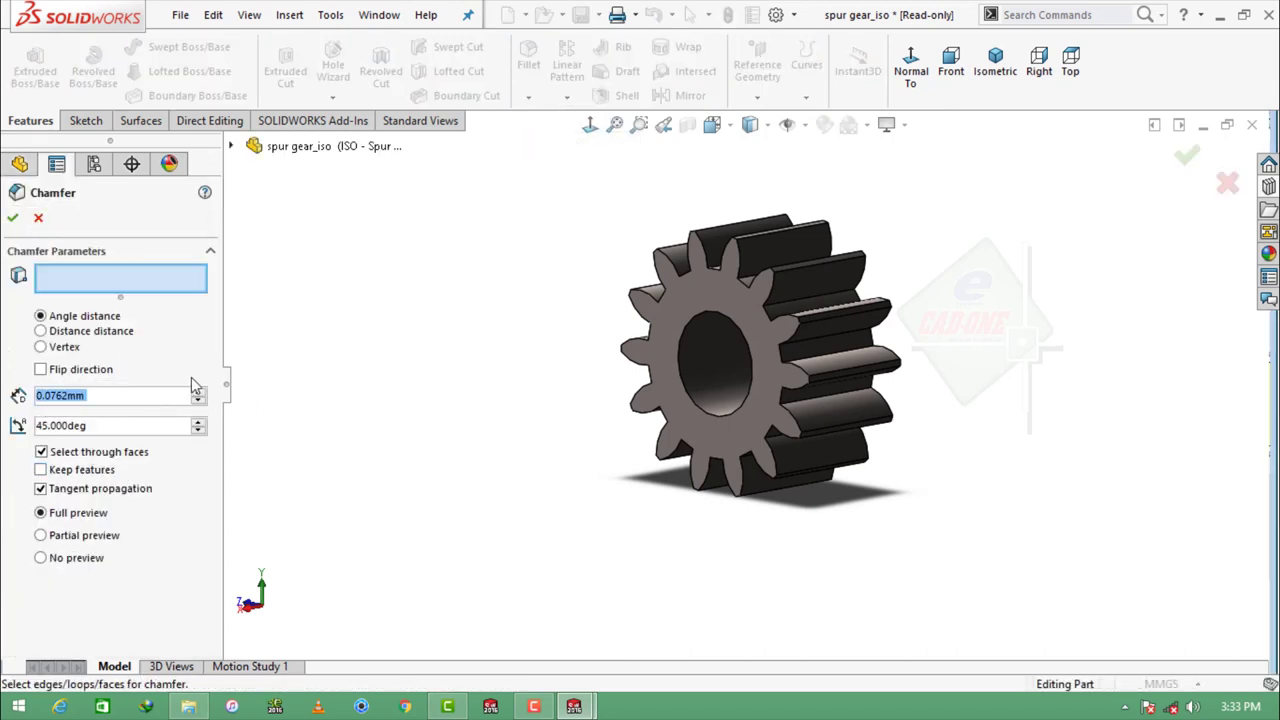
pyautogui.click(705, 360)
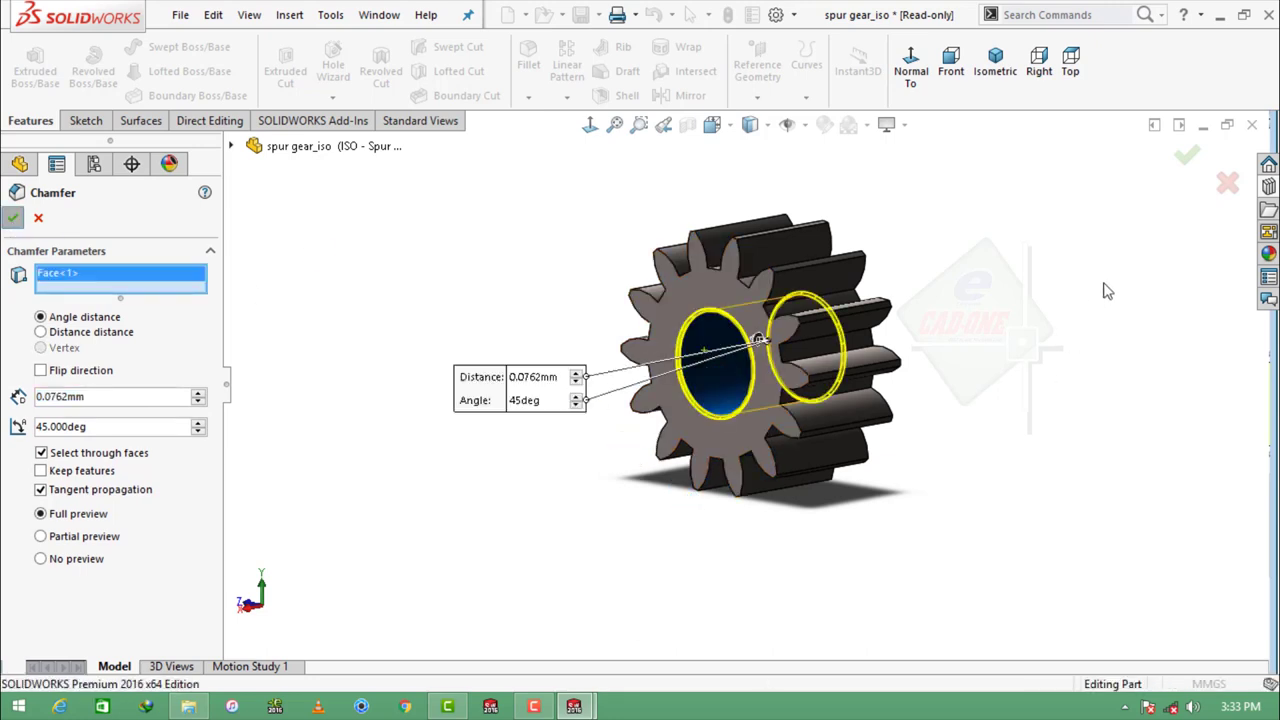
pyautogui.click(1251, 124)
# Step: Save the gear as a new file in Desktop > New folder
pyautogui.click(620, 351)
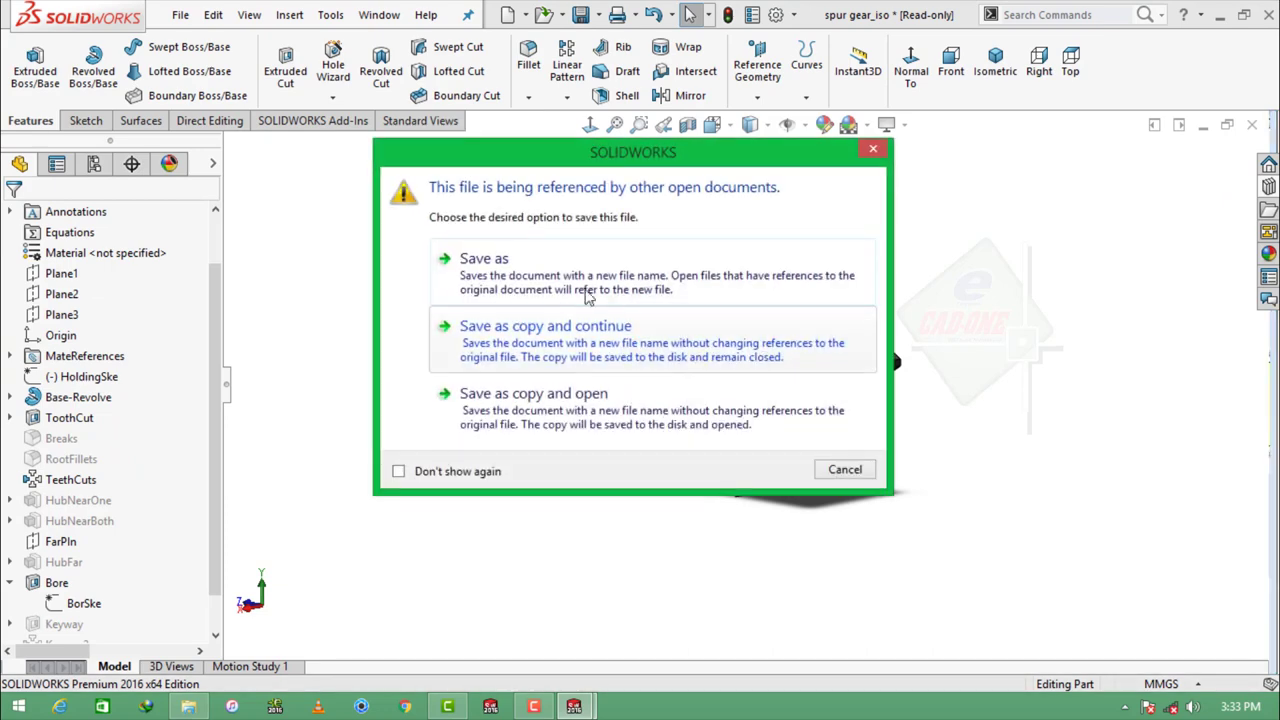
pyautogui.click(588, 290)
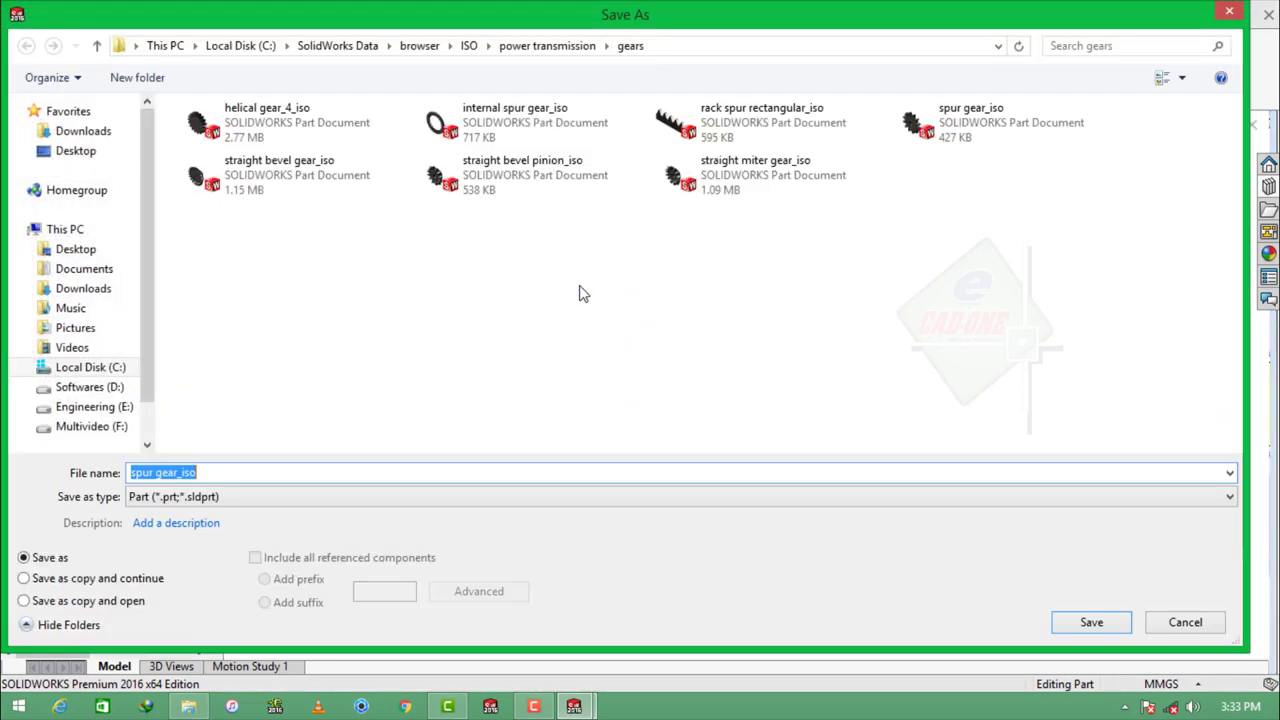
pyautogui.click(68, 155)
pyautogui.doubleClick(751, 150)
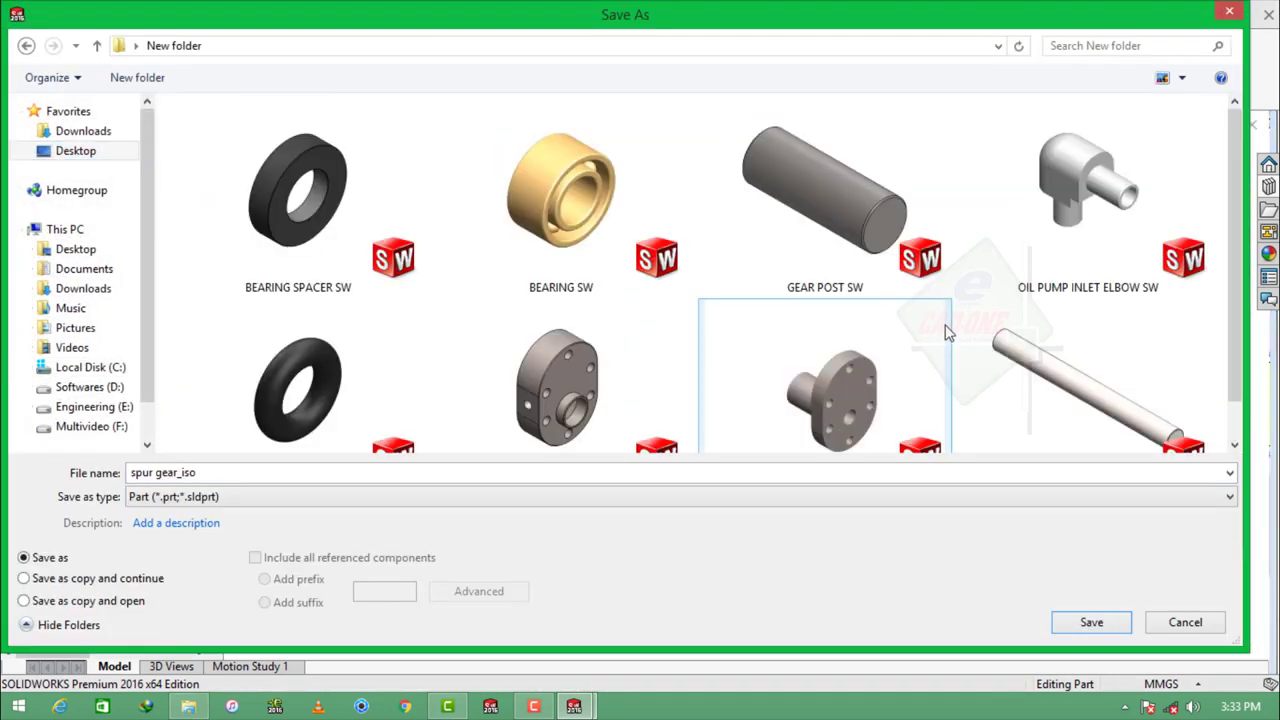
pyautogui.scroll(-1, 1163, 449)
pyautogui.click(1090, 622)
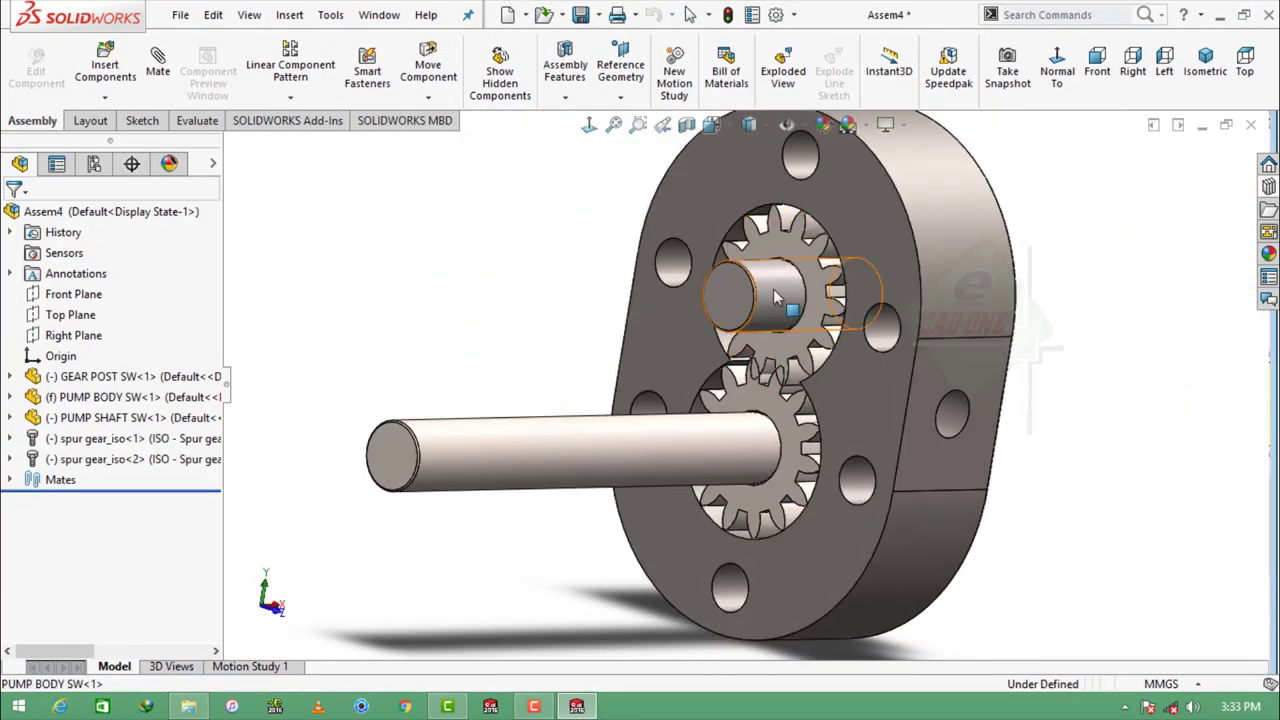
pyautogui.scroll(-3, 780, 300)
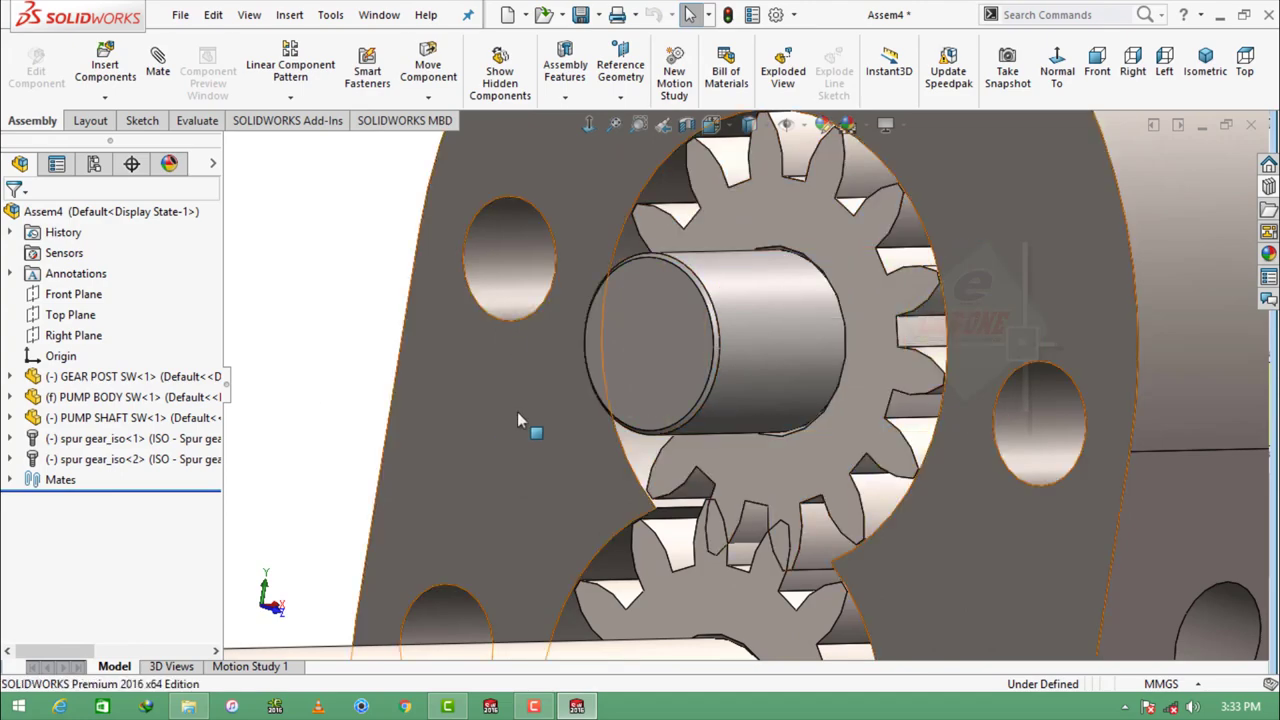
# Step: View the pump from the left, inspect the gear mesh and select the upper gear
pyautogui.scroll(5, 620, 440)
pyautogui.scroll(2, 714, 459)
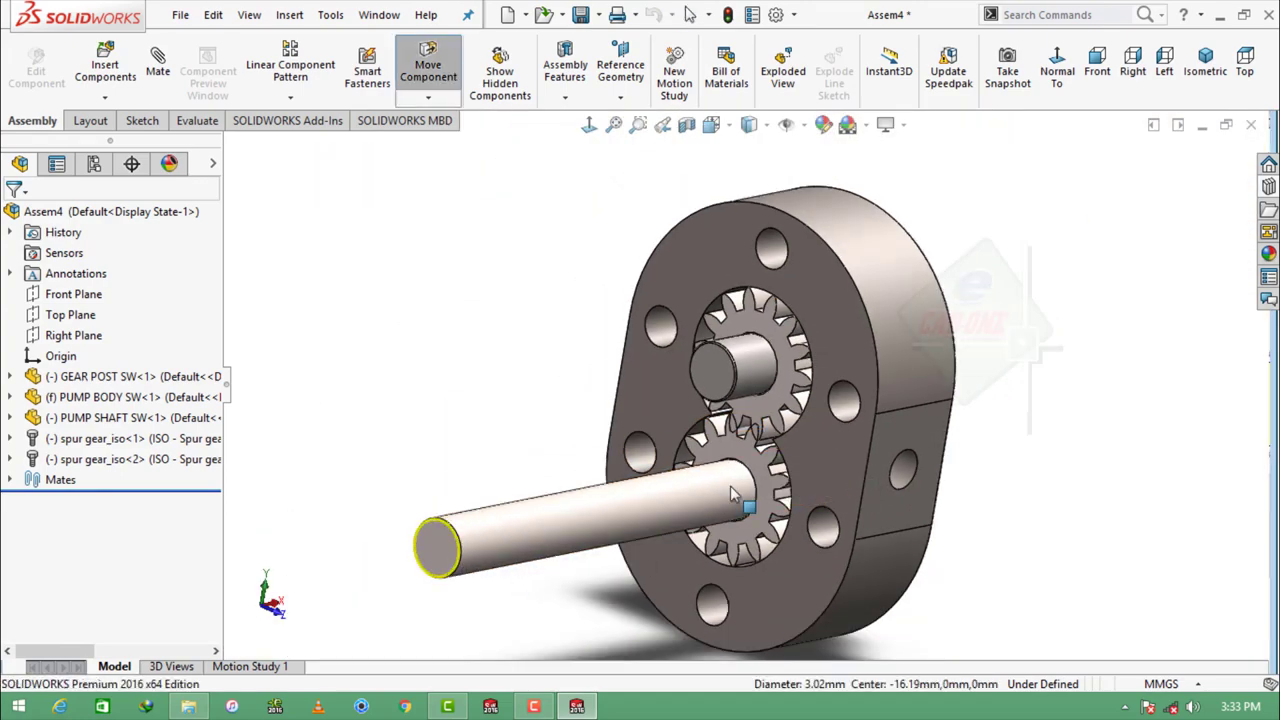
pyautogui.scroll(-5, 728, 494)
pyautogui.hotkey('ctrl', '4')
pyautogui.scroll(-4, 778, 367)
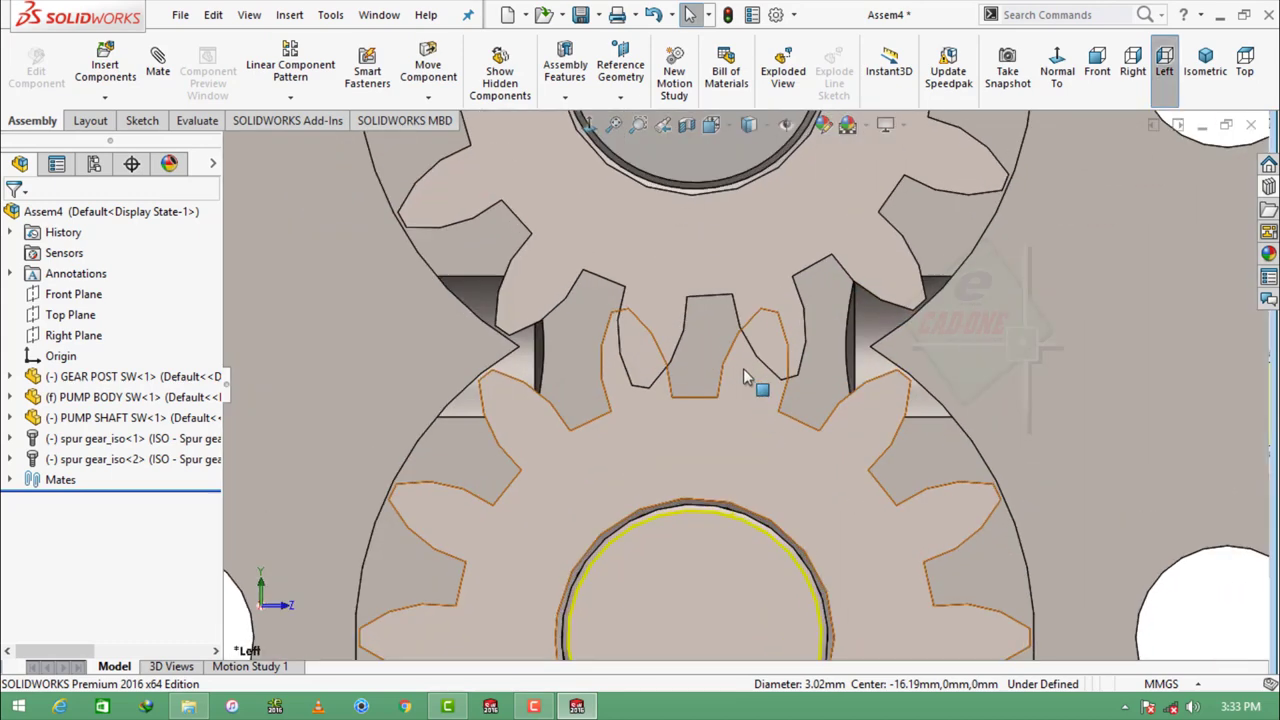
pyautogui.scroll(-1, 743, 368)
pyautogui.moveTo(605, 308); pyautogui.dragTo(638, 358)
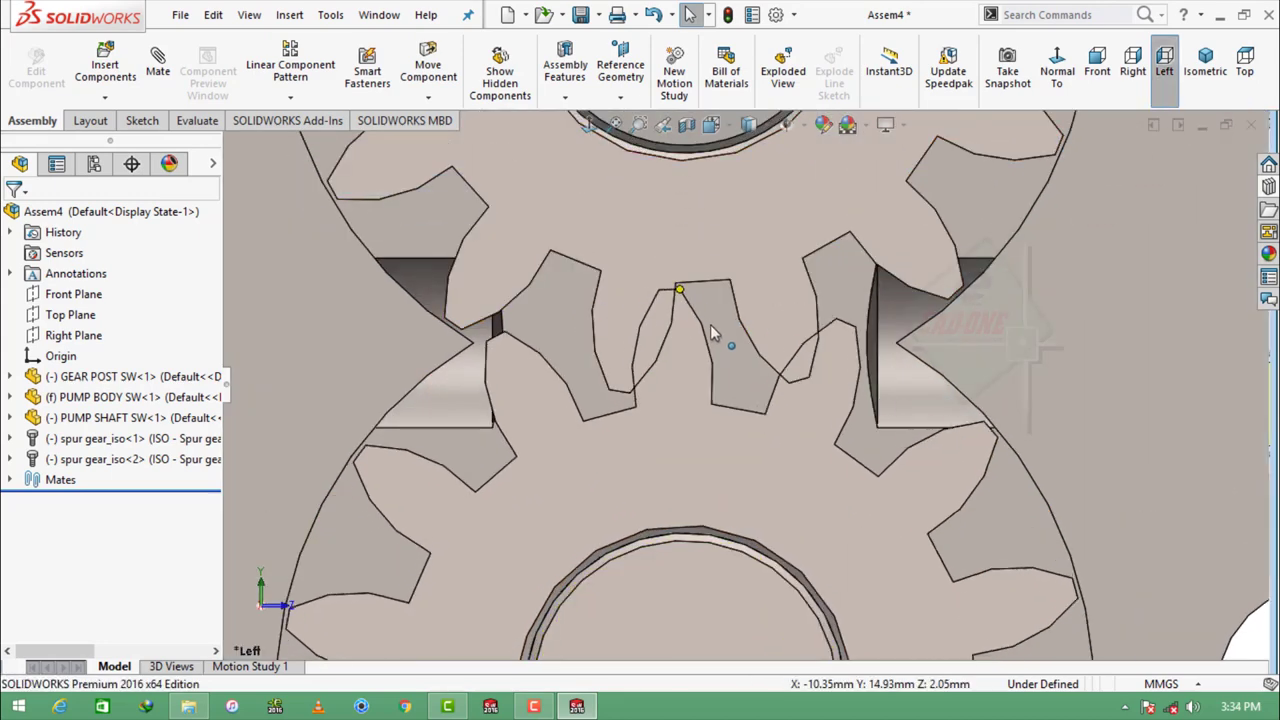
pyautogui.click(630, 353)
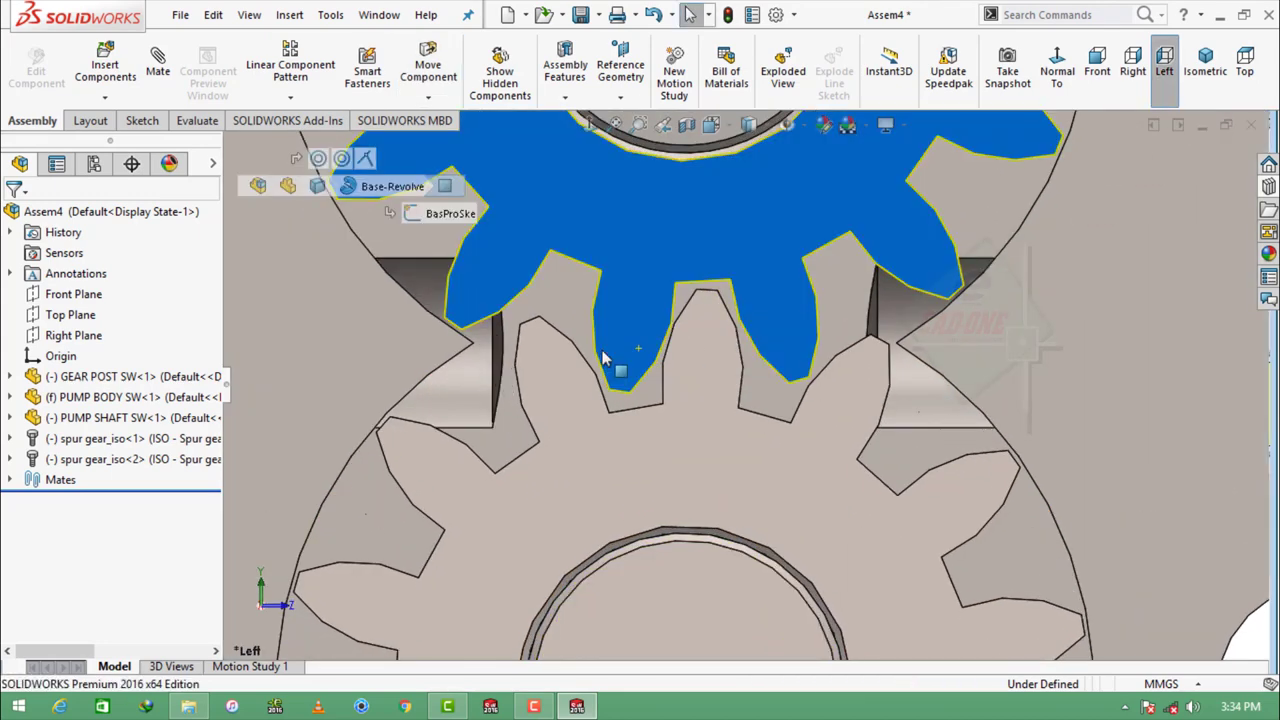
pyautogui.scroll(5, 723, 400)
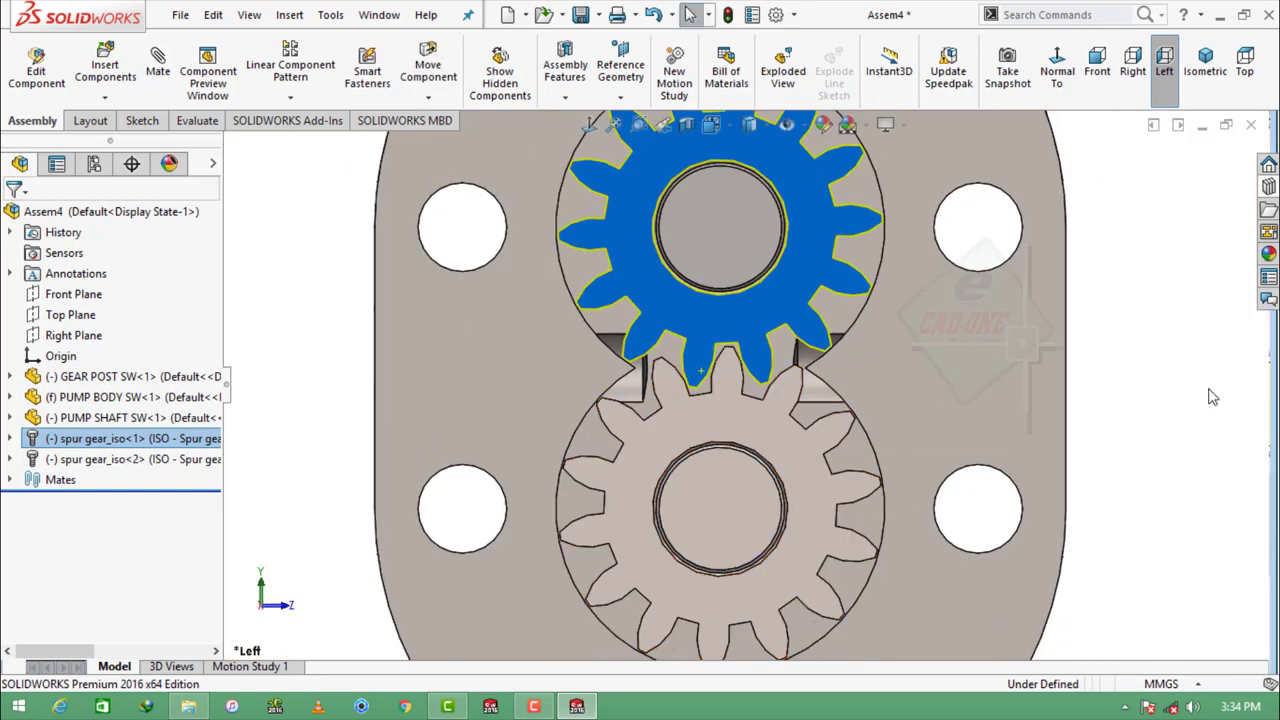
# Step: Start a mate and choose the Gear type under Mechanical Mates
pyautogui.press('Escape')
pyautogui.scroll(-2, 677, 400)
pyautogui.scroll(-3, 745, 380)
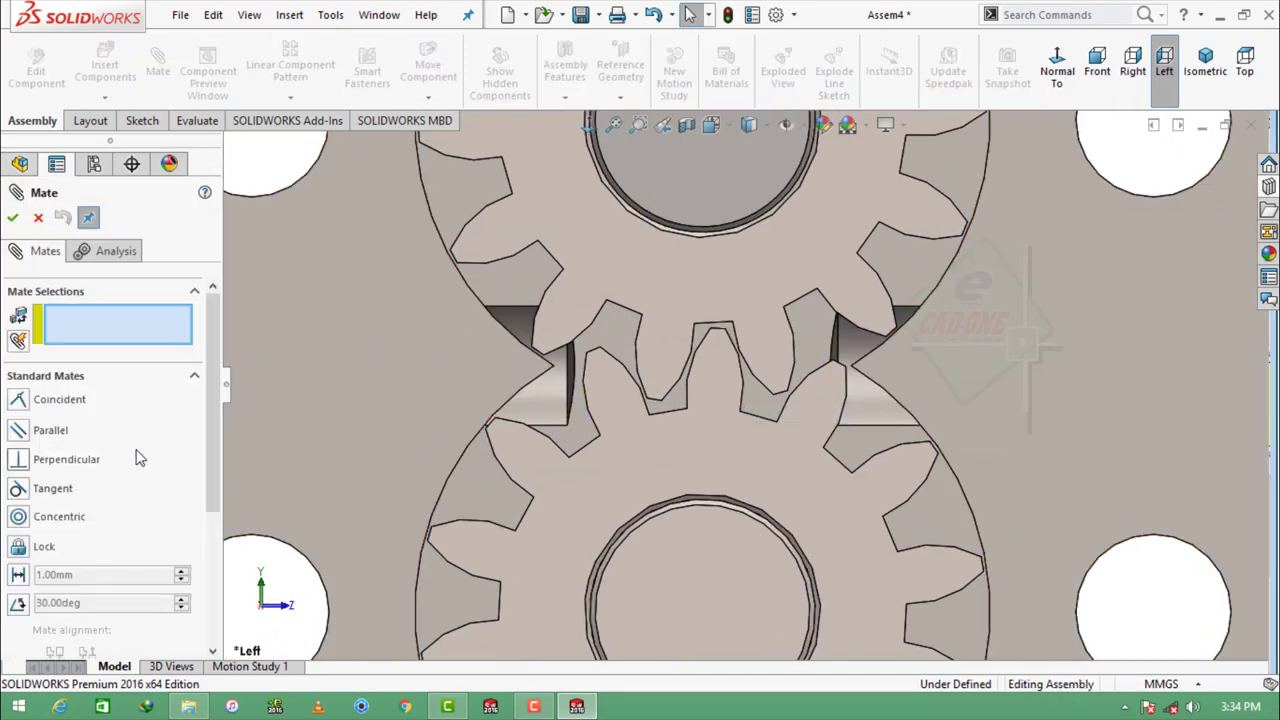
pyautogui.click(194, 376)
pyautogui.click(50, 431)
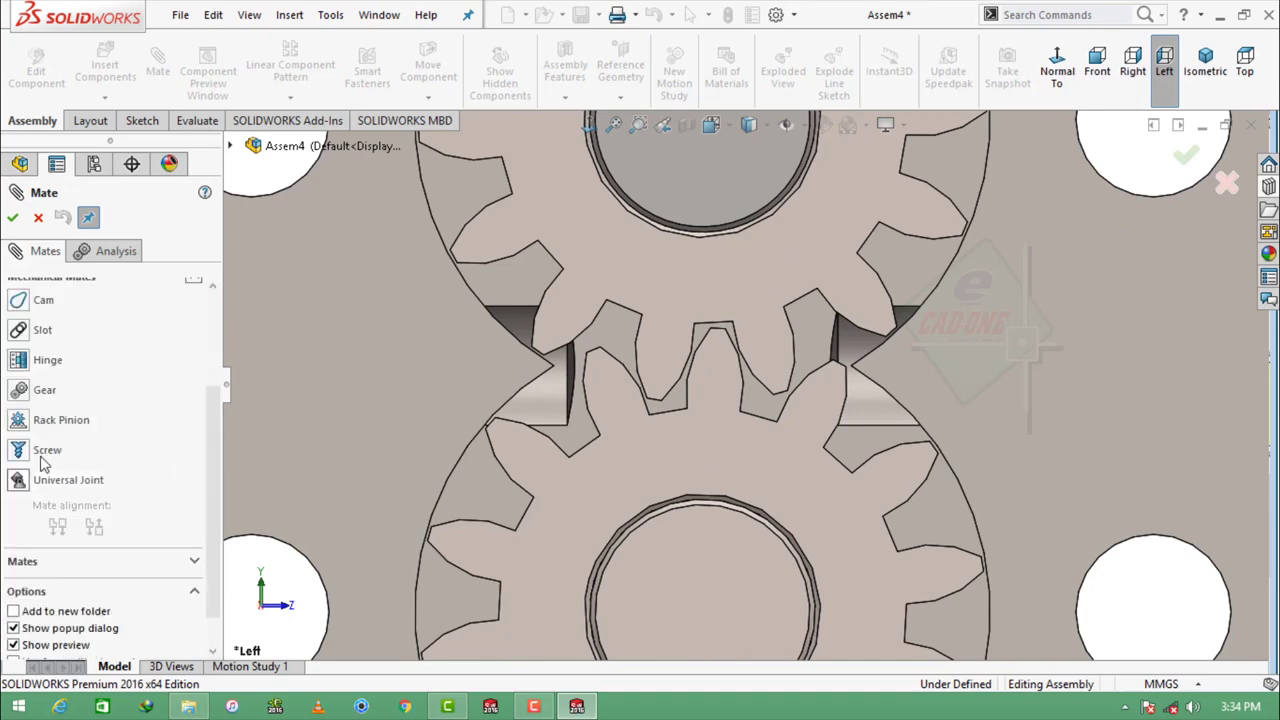
pyautogui.click(20, 390)
# Step: Pick a tooth edge, then clear the incorrect mate selection
pyautogui.moveTo(629, 425); pyautogui.dragTo(634, 442, button='middle')
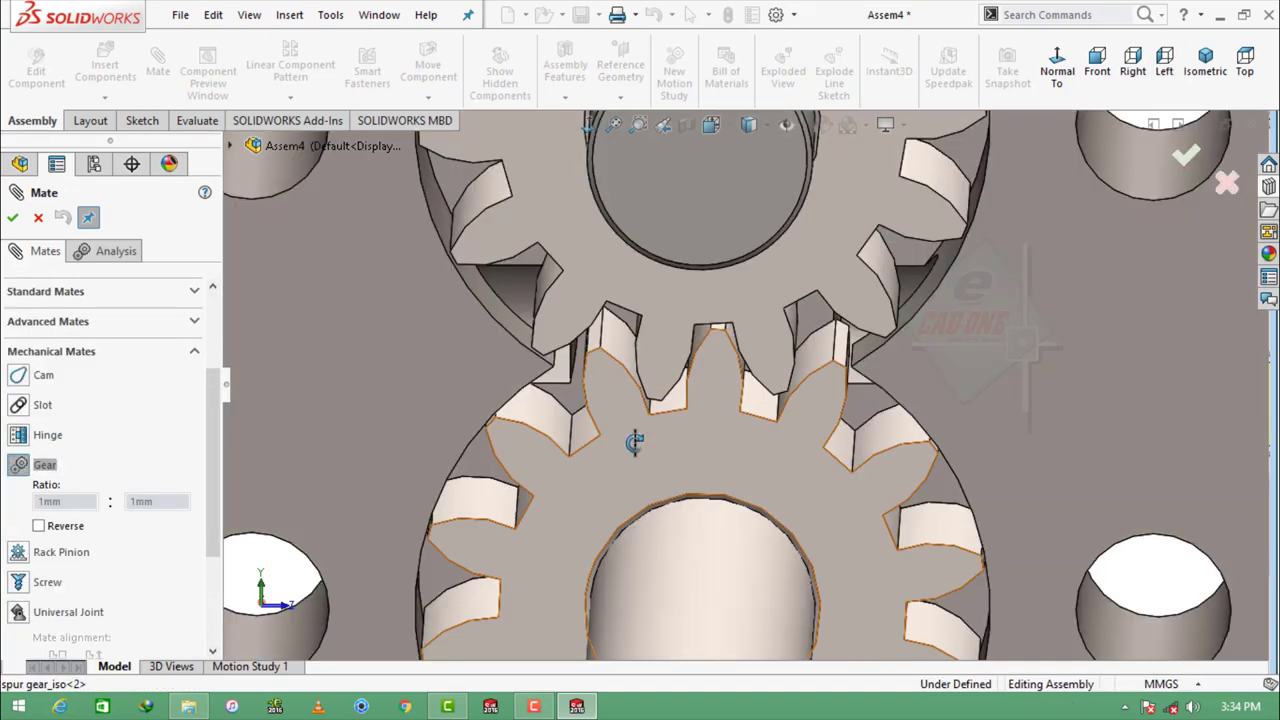
pyautogui.click(672, 403)
pyautogui.scroll(5, 218, 470)
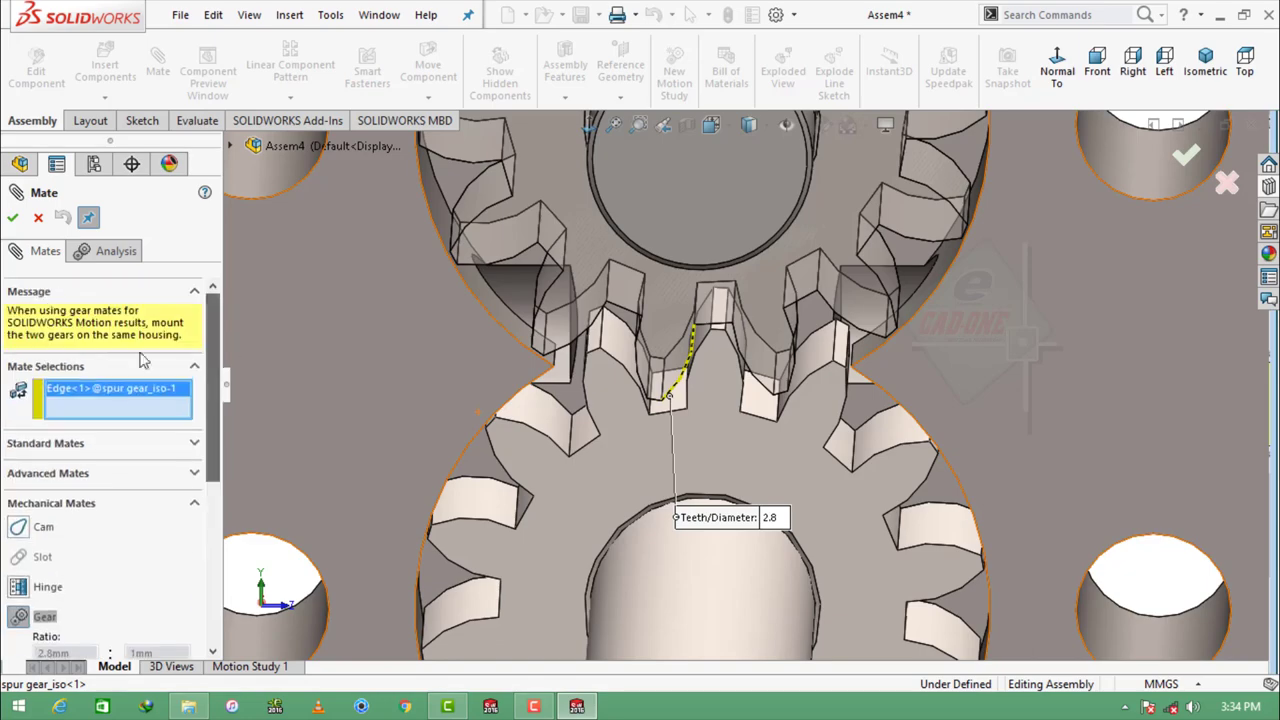
pyautogui.rightClick(127, 395)
pyautogui.click(190, 403)
pyautogui.scroll(-3, 651, 414)
pyautogui.scroll(-3, 713, 410)
# Step: Select tooth faces on the lower and upper gears and apply the gear mate
pyautogui.click(713, 410)
pyautogui.scroll(3, 713, 410)
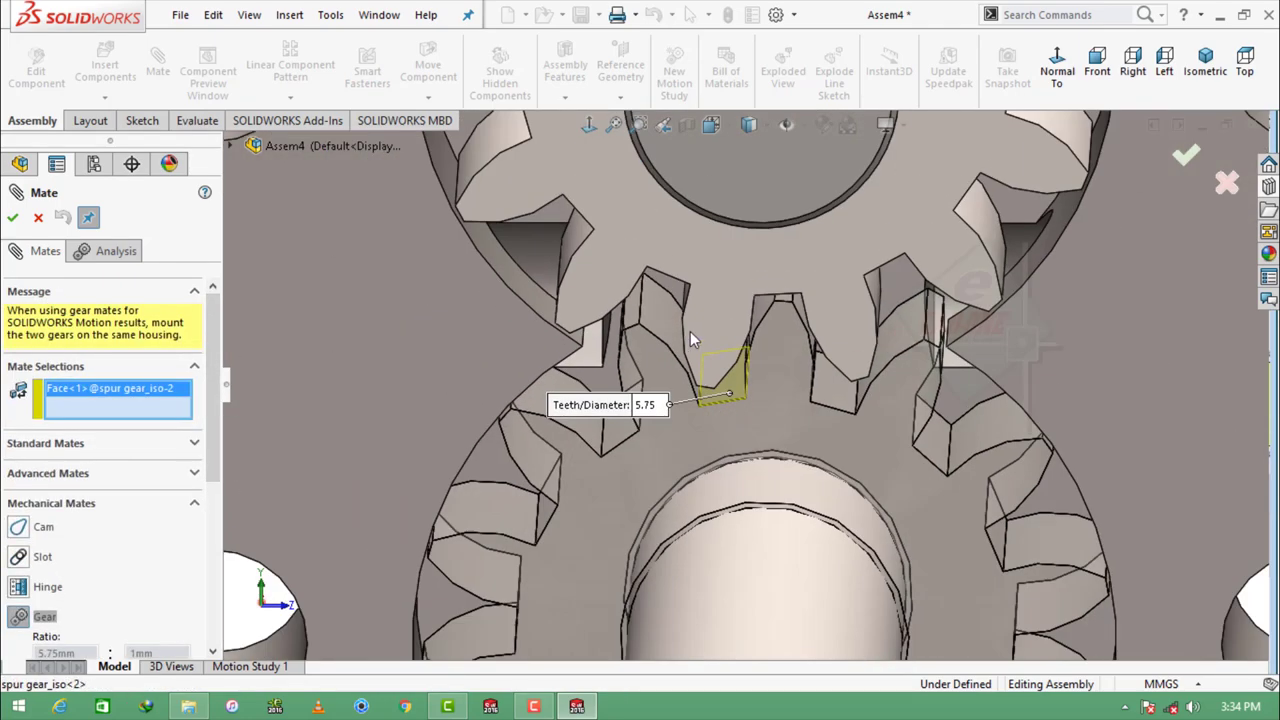
pyautogui.moveTo(713, 400)
pyautogui.mouseDown(button='middle')
pyautogui.moveTo(683, 271)
pyautogui.moveTo(691, 286)
pyautogui.moveTo(789, 263)
pyautogui.mouseUp(button='middle')
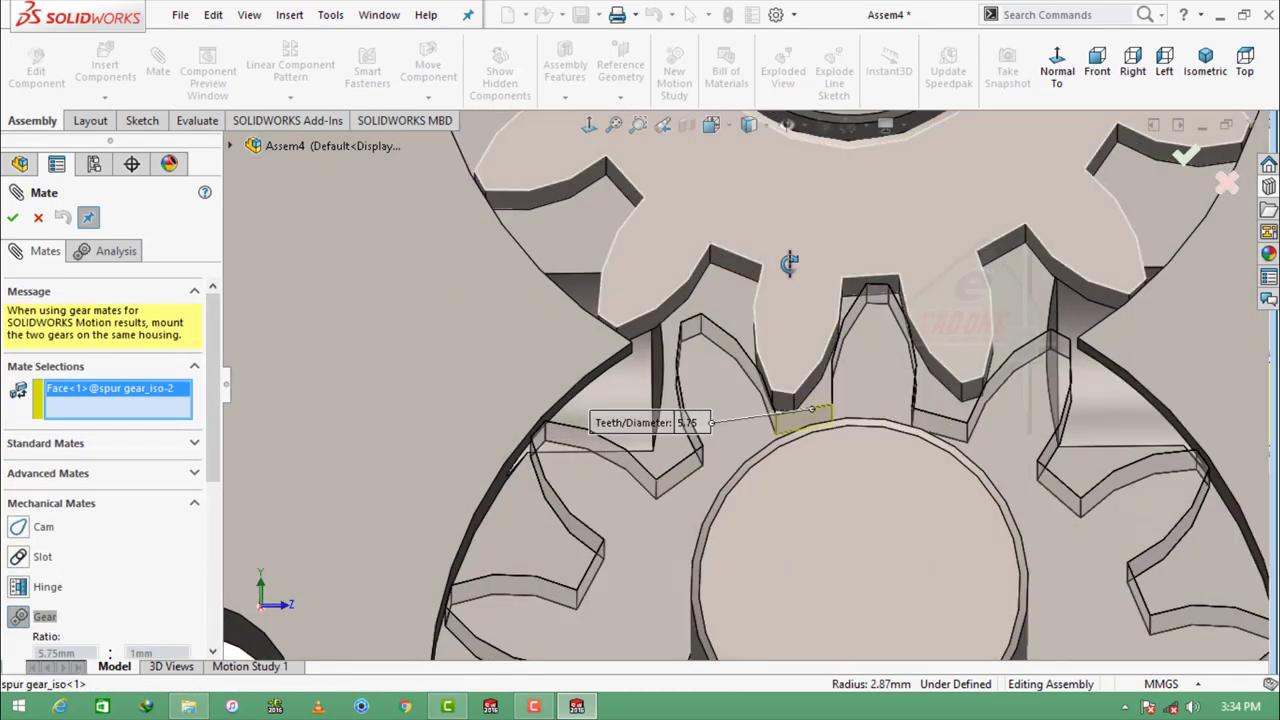
pyautogui.click(748, 272)
pyautogui.moveTo(215, 454); pyautogui.dragTo(215, 520)
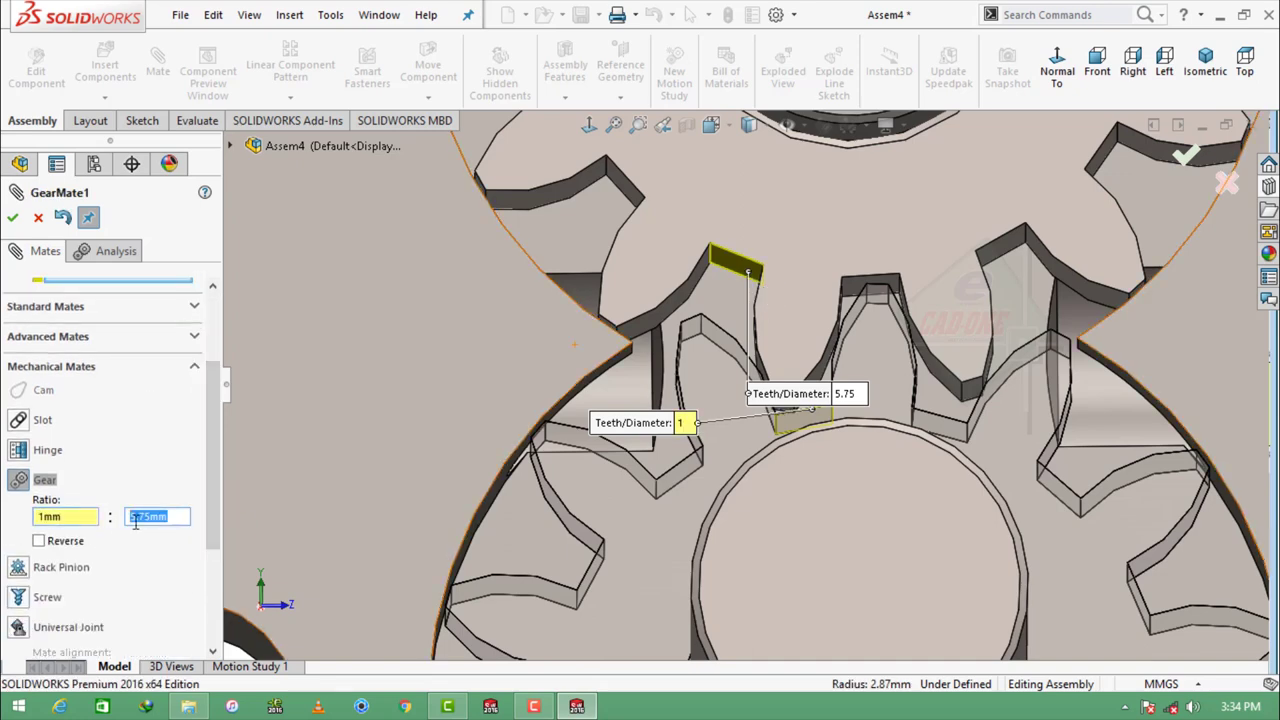
pyautogui.click(14, 219)
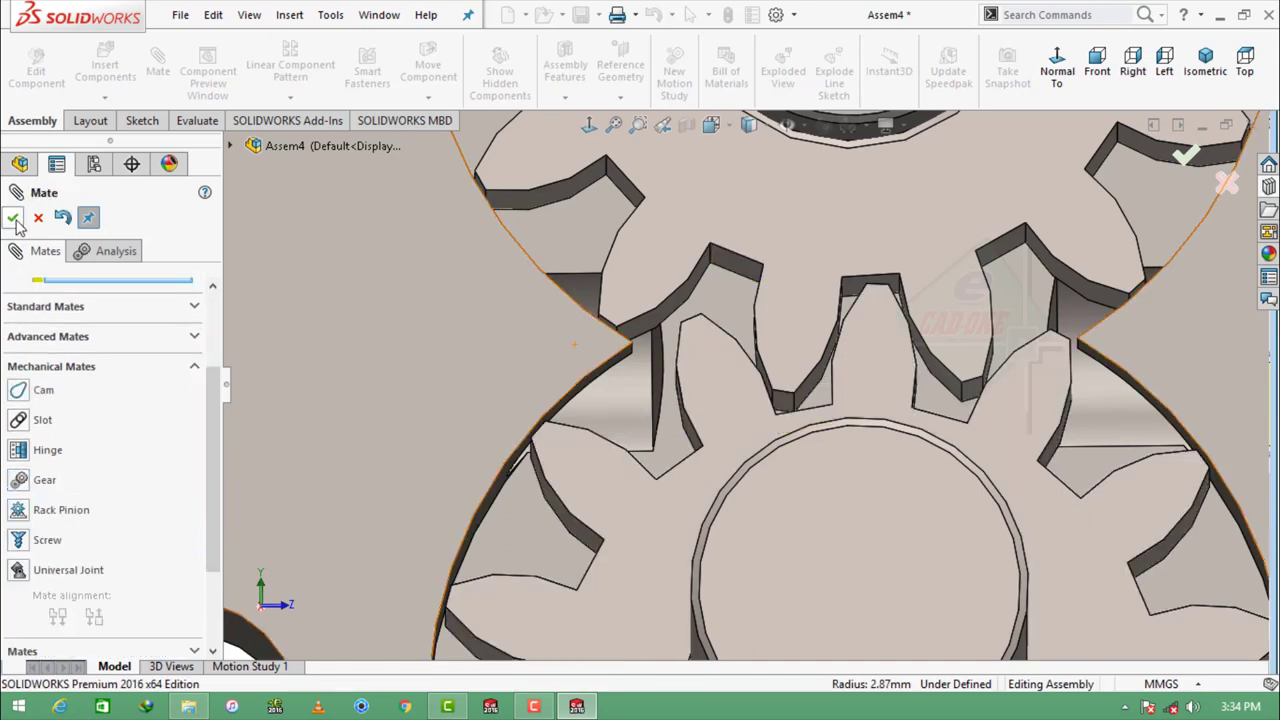
pyautogui.click(14, 219)
pyautogui.scroll(5, 790, 390)
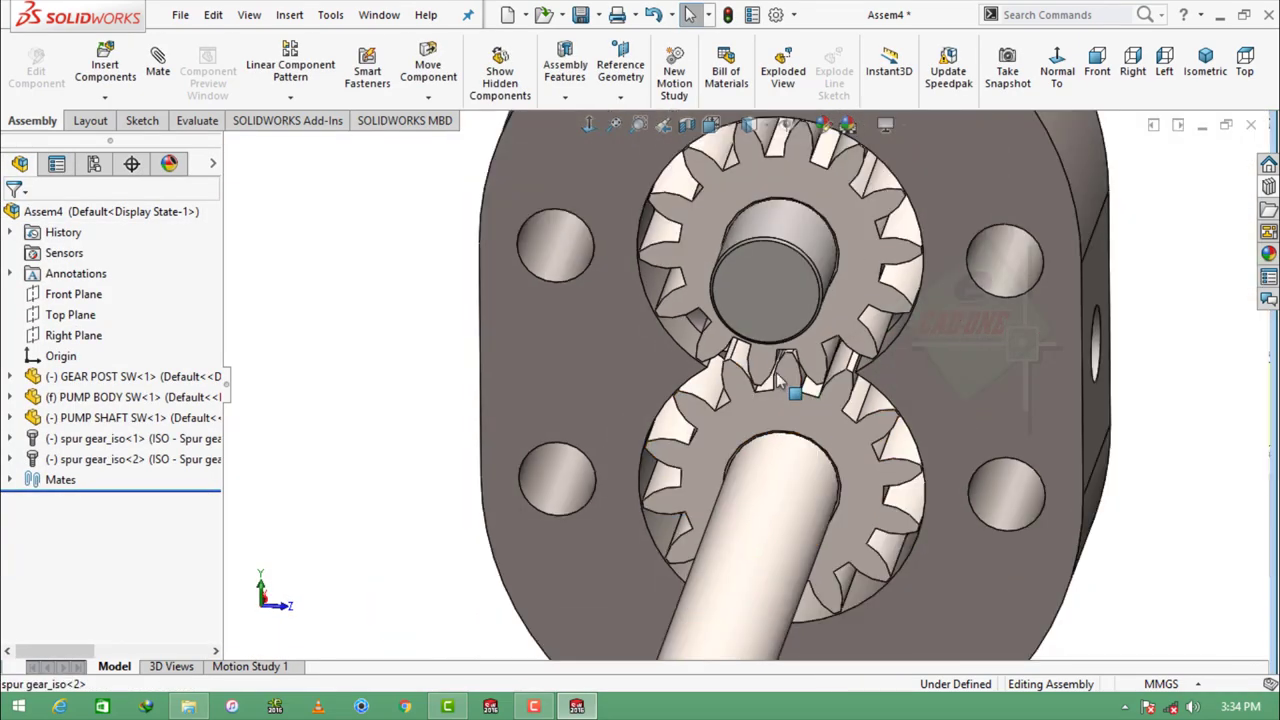
# Step: Rotate the gears to test the gear mate, then return to an isometric view
pyautogui.moveTo(876, 352); pyautogui.dragTo(800, 215)
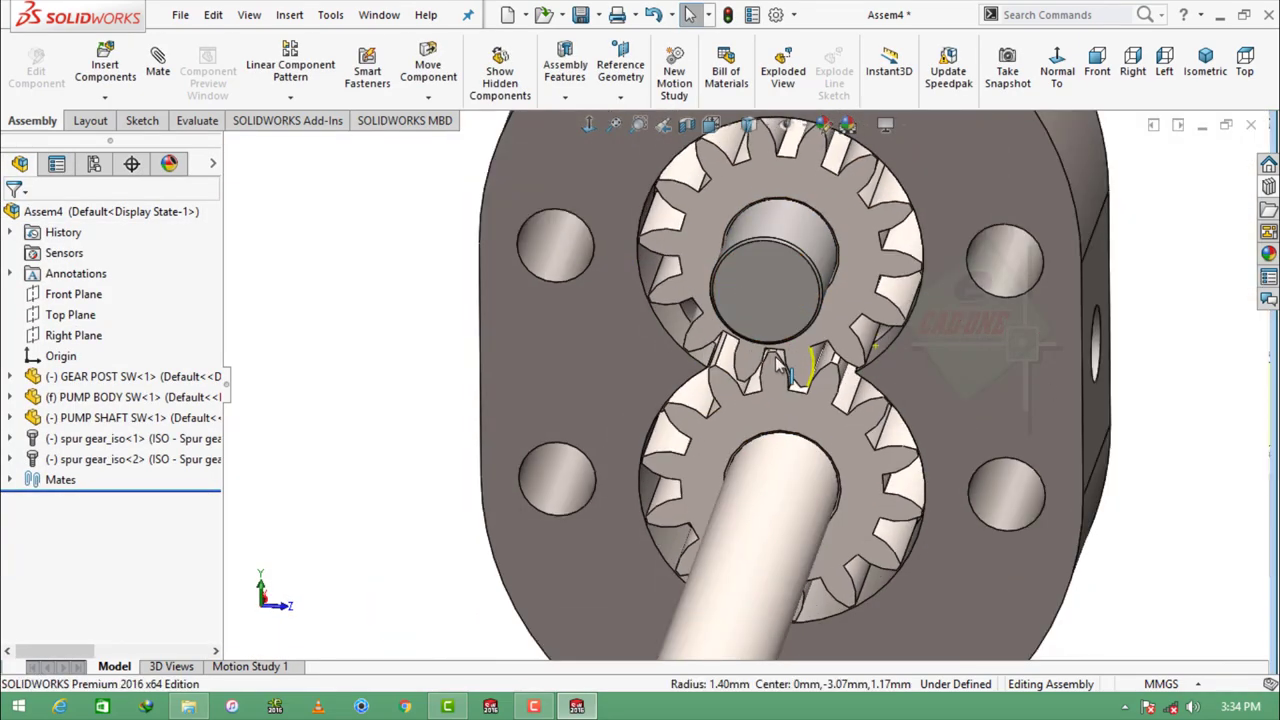
pyautogui.click(1164, 62)
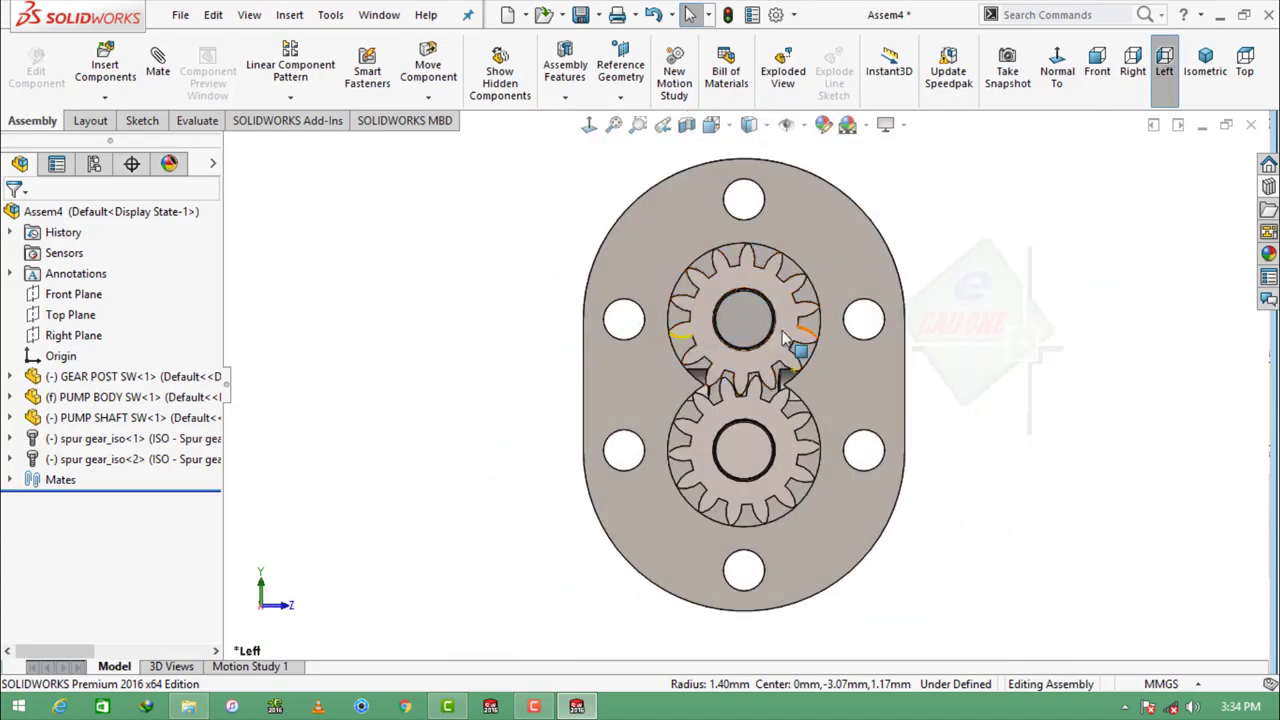
pyautogui.scroll(-3, 910, 390)
pyautogui.moveTo(886, 405)
pyautogui.mouseDown()
pyautogui.moveTo(596, 258)
pyautogui.moveTo(864, 425)
pyautogui.mouseUp()
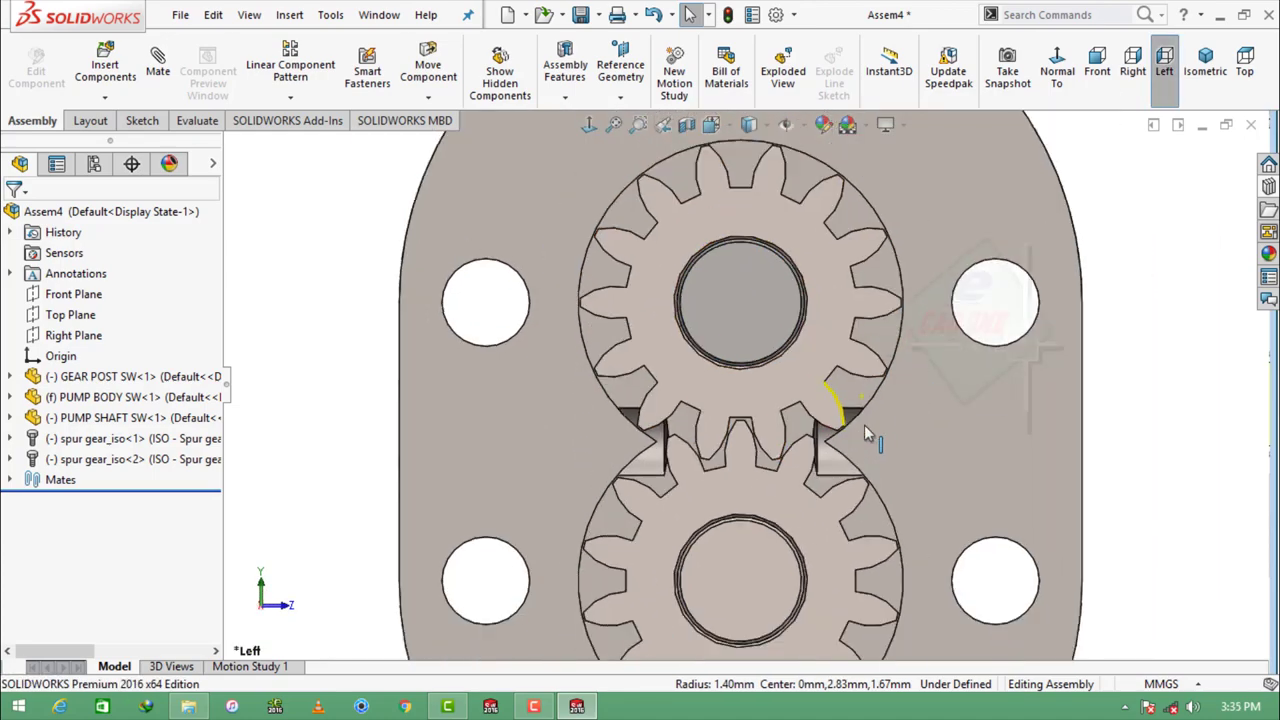
pyautogui.hotkey('ctrl', '7')
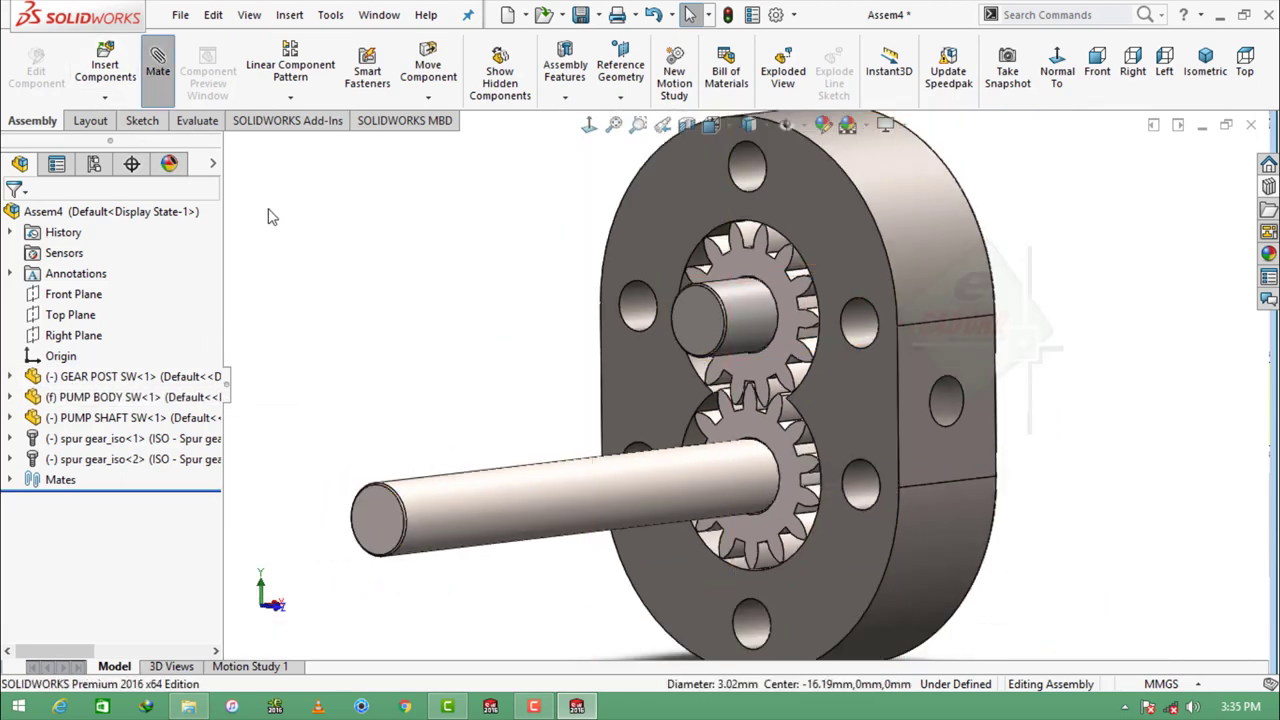
# Step: Begin a mate from the flyout tree with the GEAR POST Front Plane, then cancel it
pyautogui.scroll(5, 768, 425)
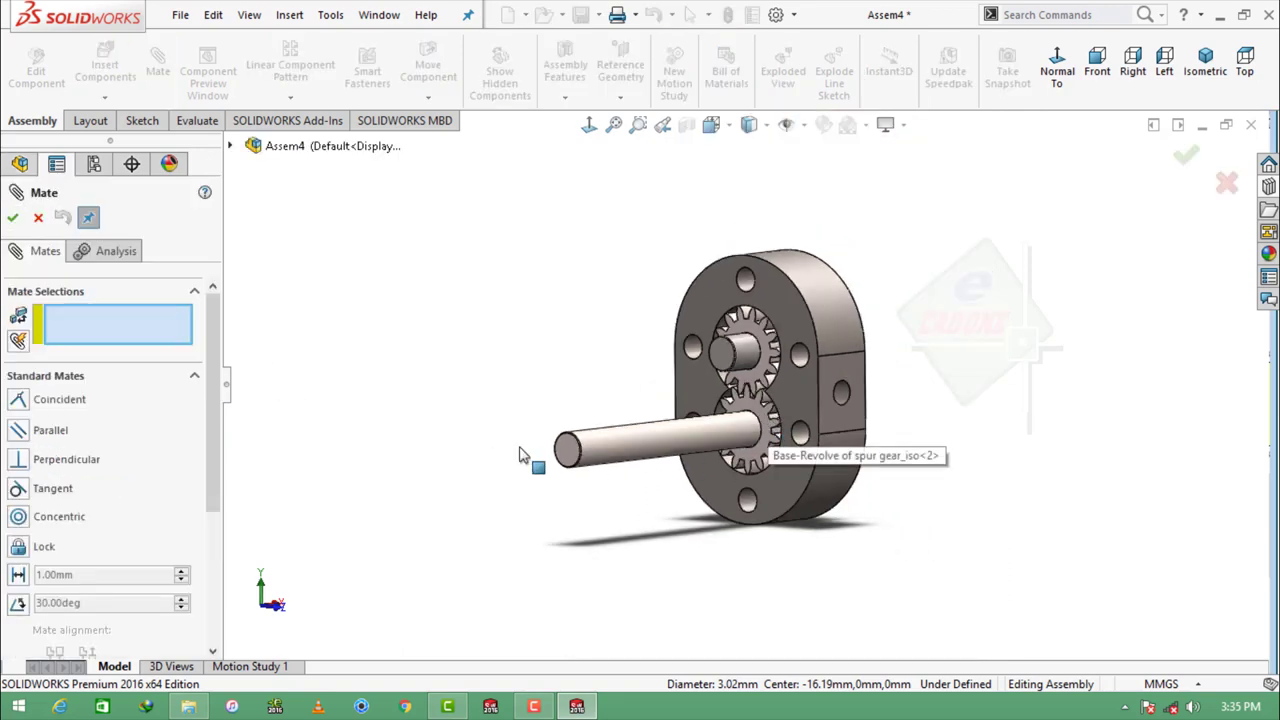
pyautogui.scroll(-3, 523, 451)
pyautogui.press('c')
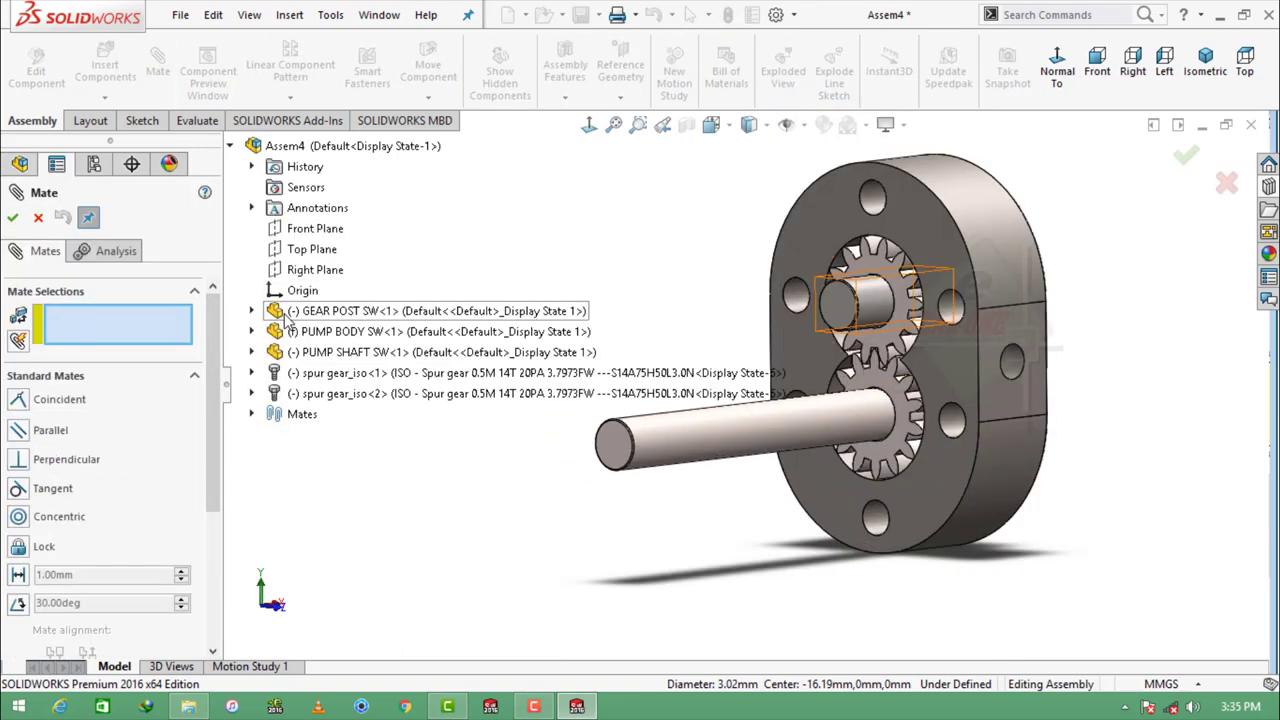
pyautogui.click(252, 311)
pyautogui.click(318, 436)
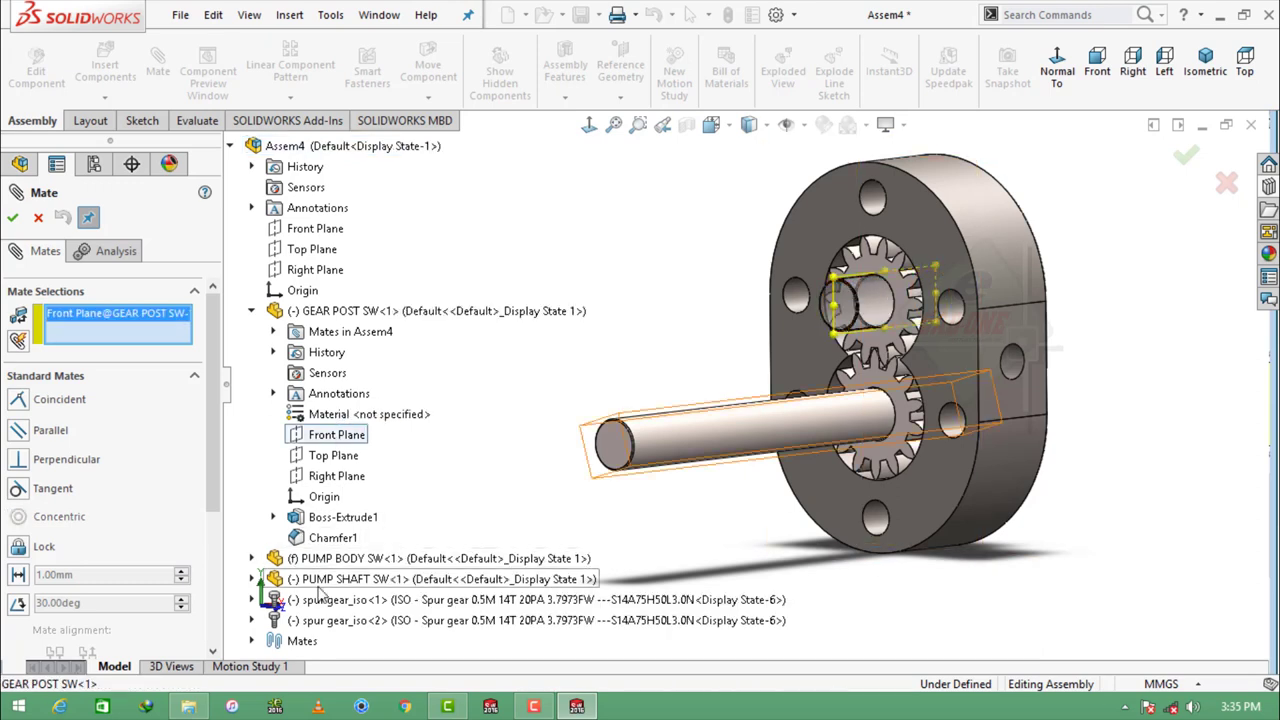
pyautogui.click(252, 579)
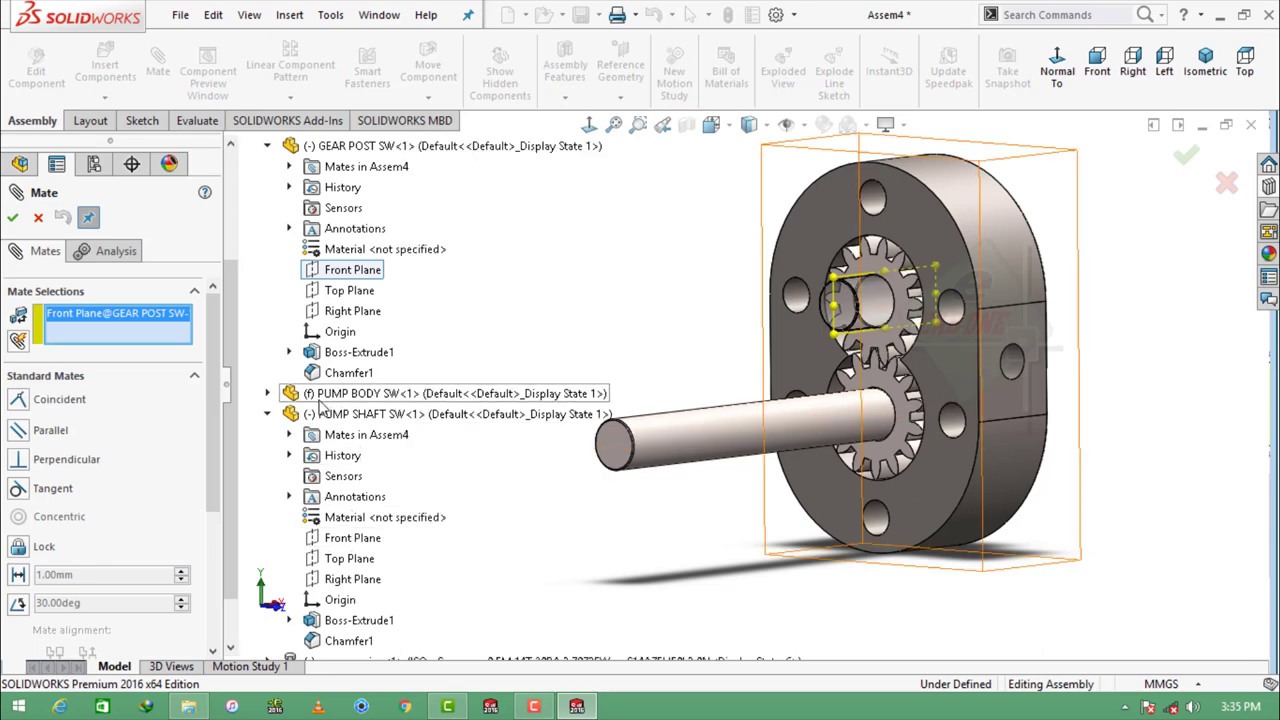
pyautogui.scroll(-1, 348, 540)
pyautogui.scroll(4, 343, 540)
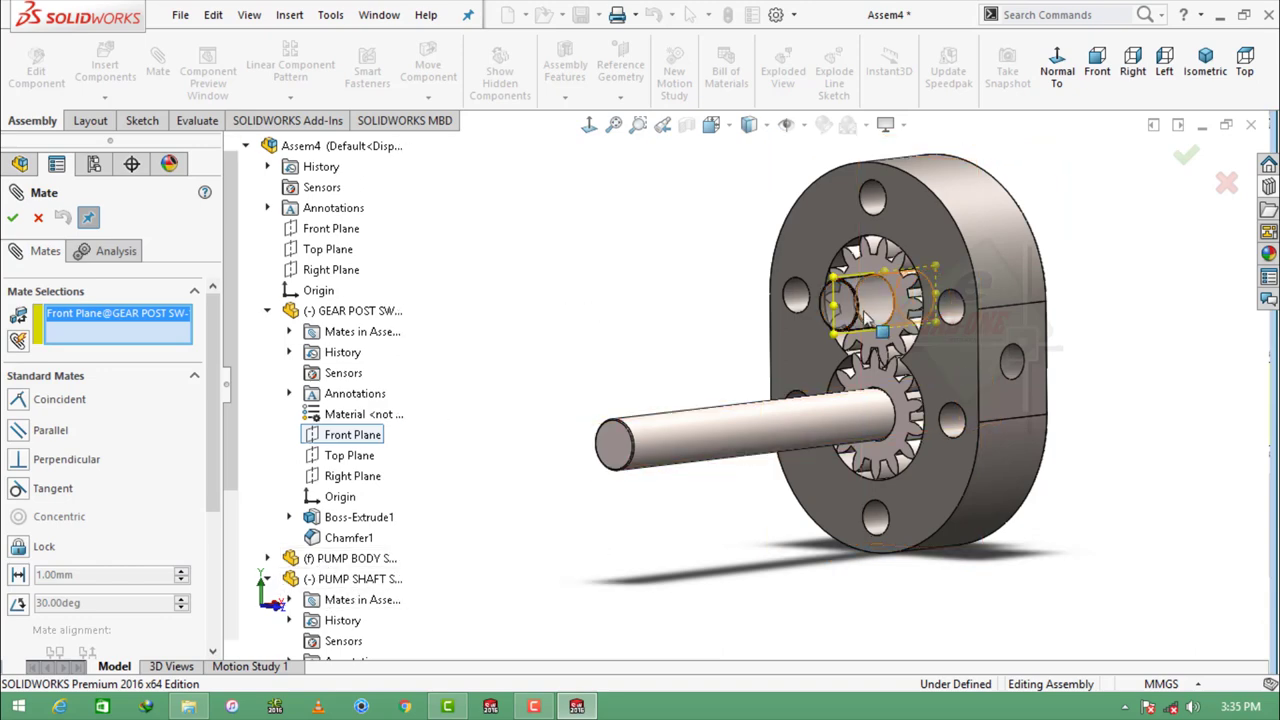
pyautogui.press('Escape')
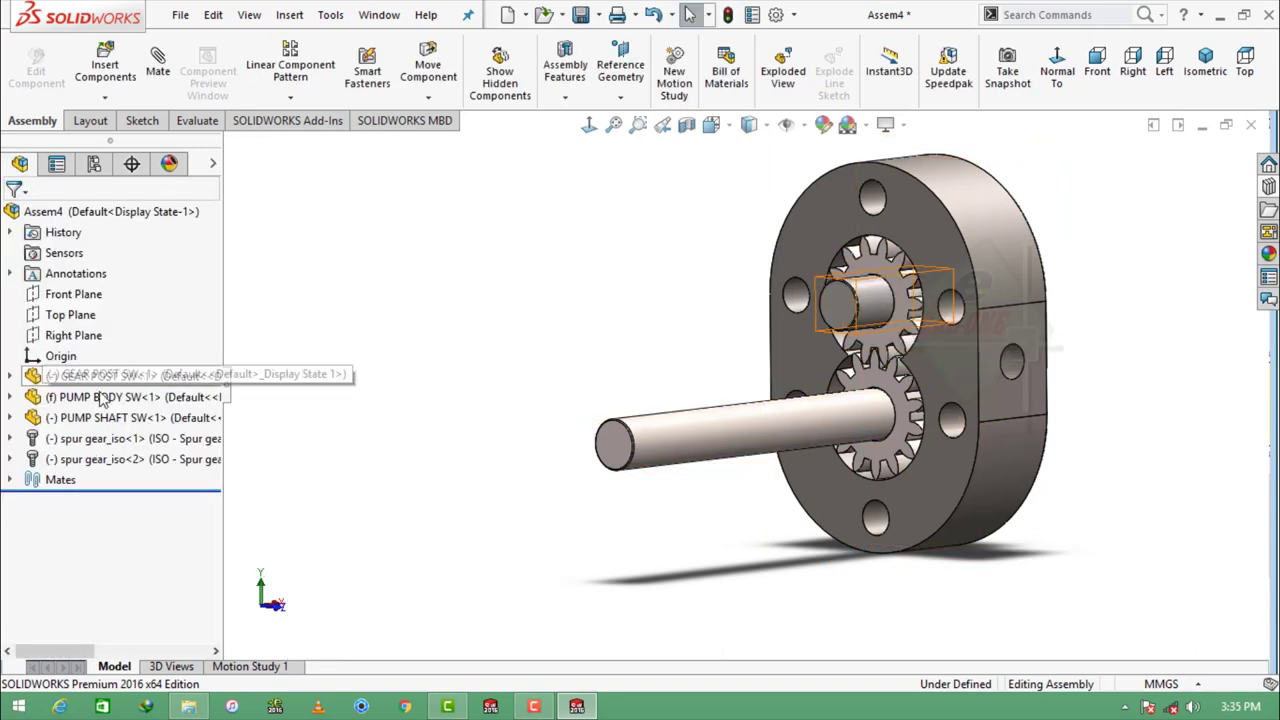
# Step: Mate the GEAR POST Front Plane coincident with spur gear_iso<1> Plane1
pyautogui.click(110, 376)
pyautogui.click(125, 400)
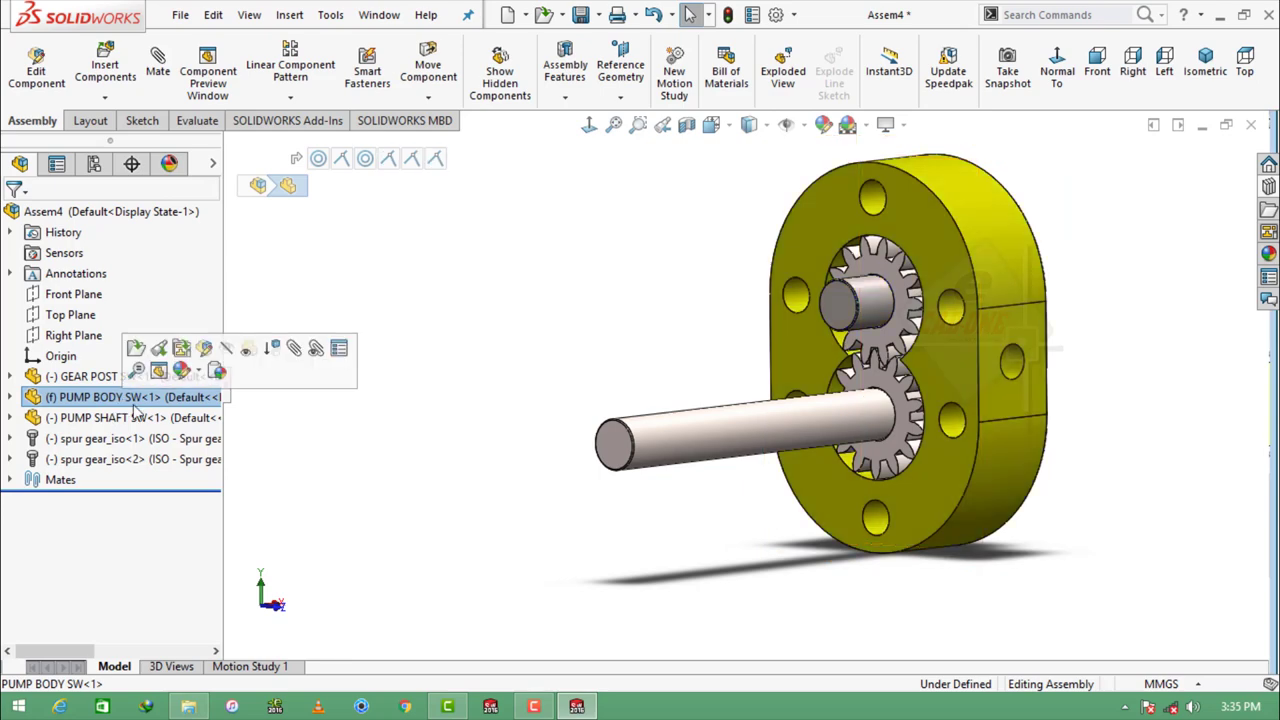
pyautogui.click(395, 487)
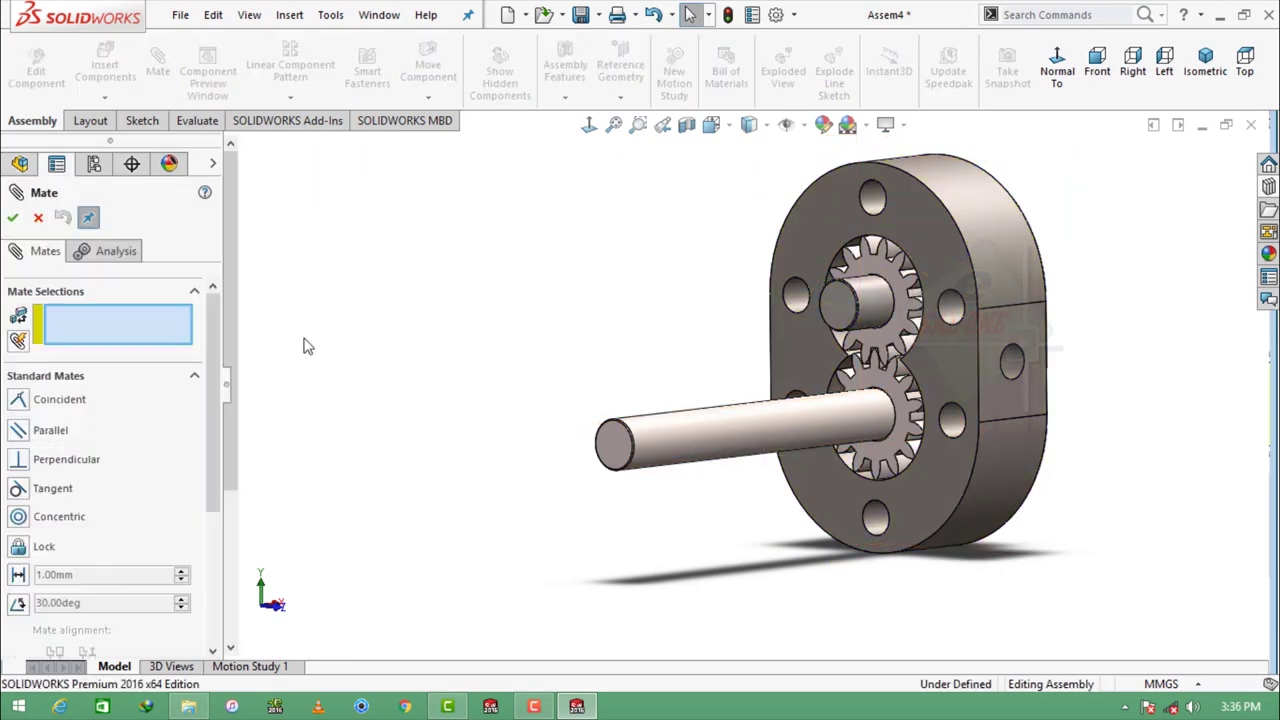
pyautogui.click(378, 436)
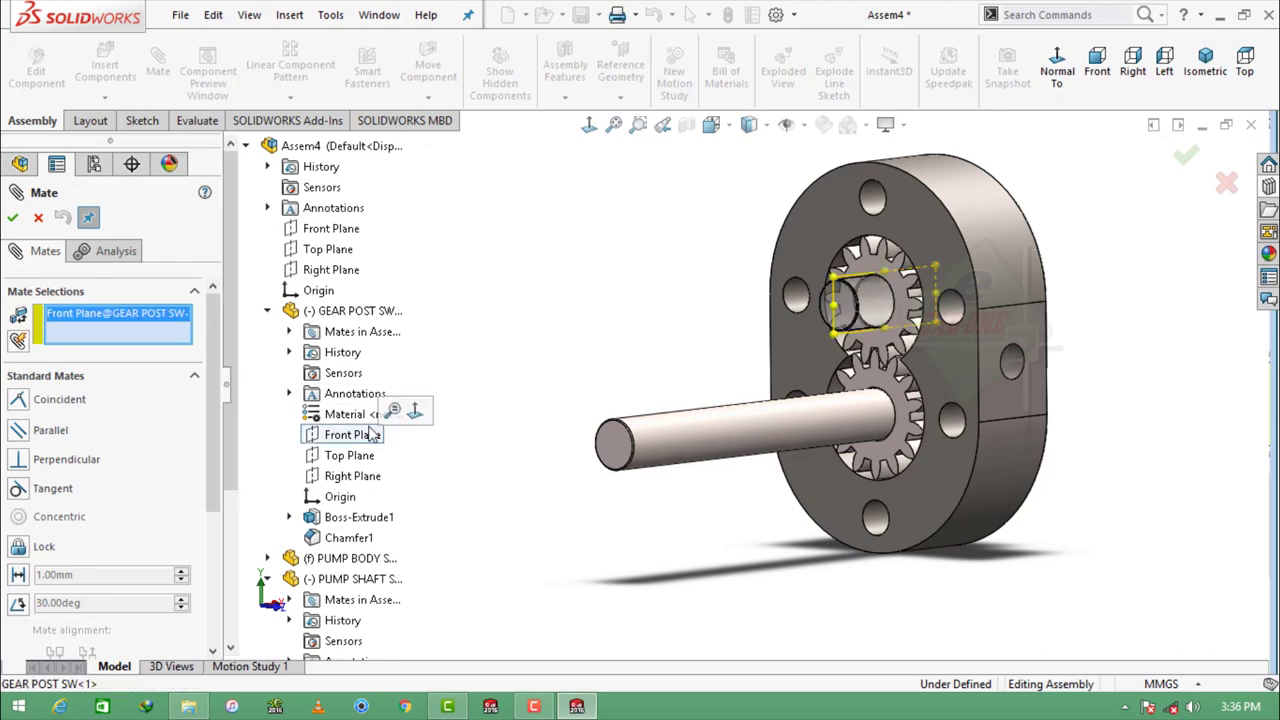
pyautogui.scroll(-4, 380, 440)
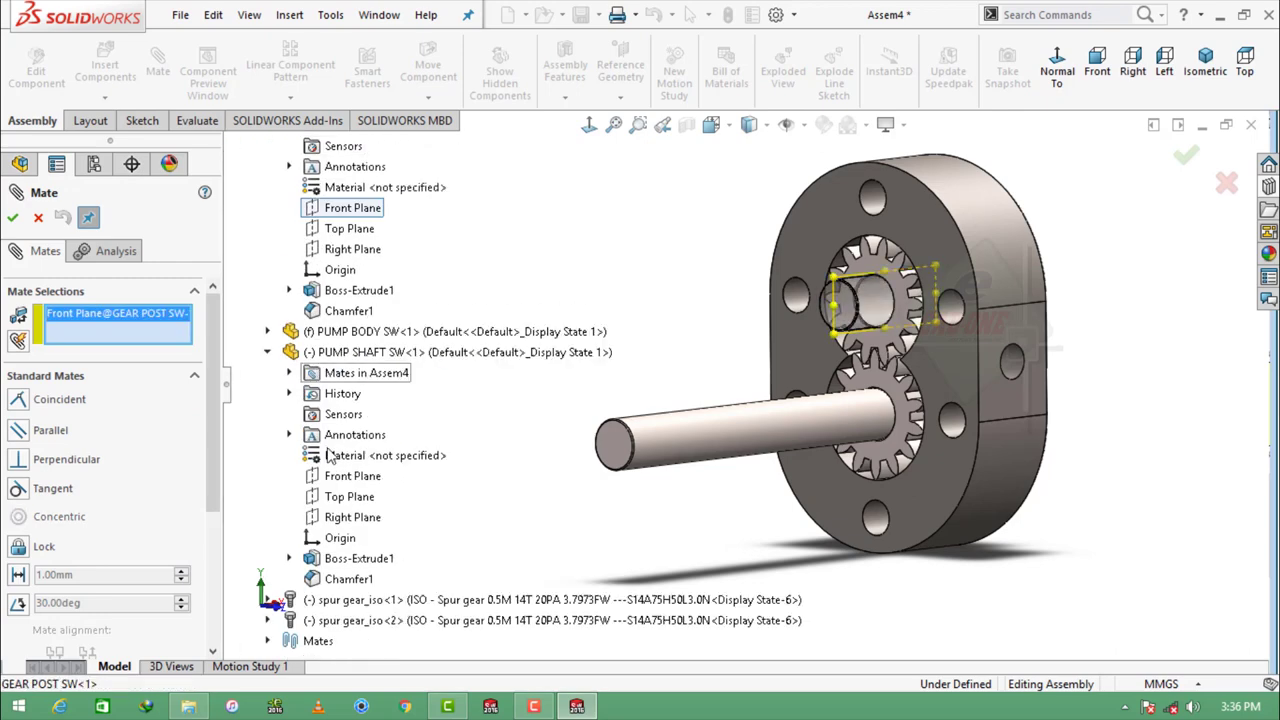
pyautogui.click(266, 599)
pyautogui.click(340, 292)
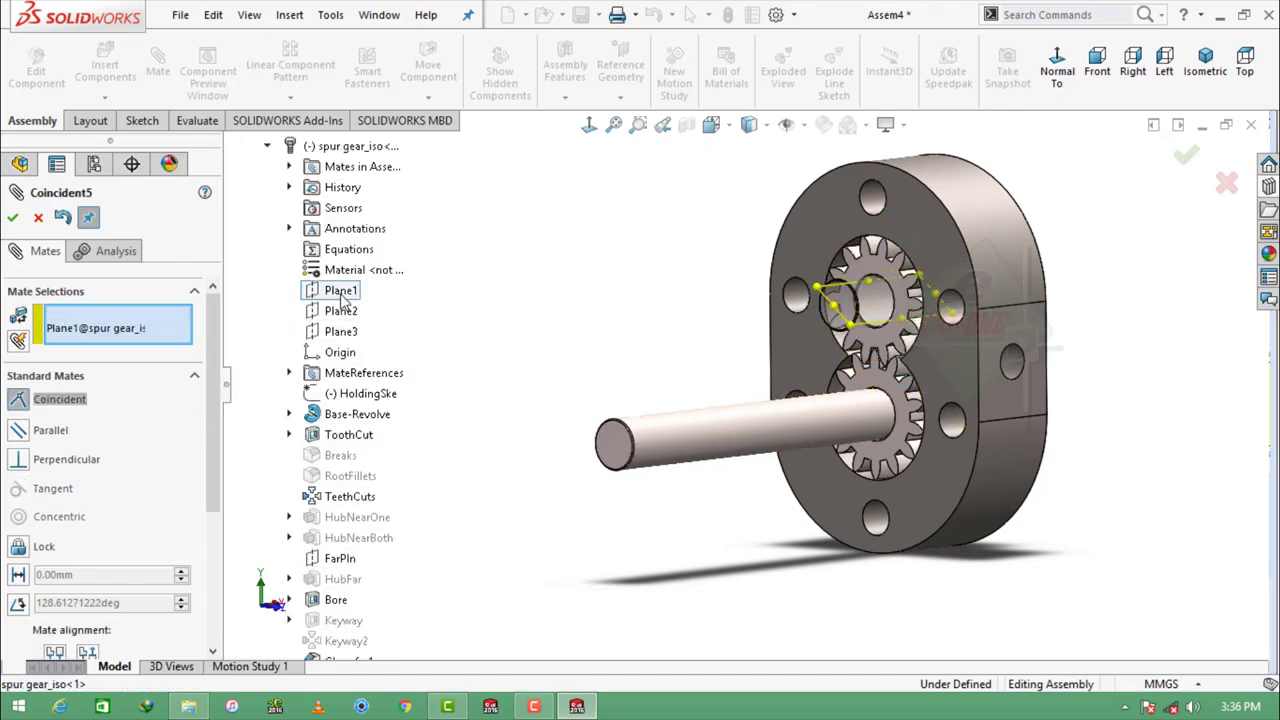
pyautogui.click(316, 271)
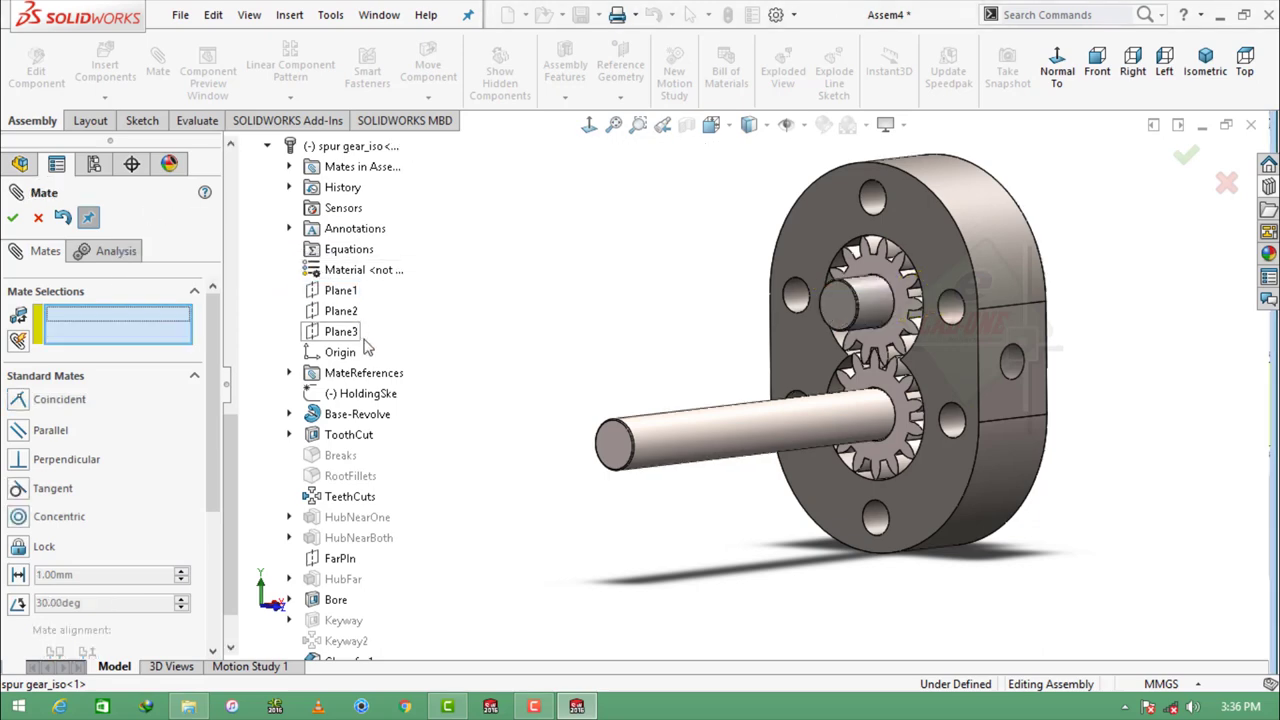
pyautogui.click(267, 146)
# Step: Mate the PUMP SHAFT Front Plane coincident with spur gear_iso<2> Plane1, then close Mate
pyautogui.click(264, 311)
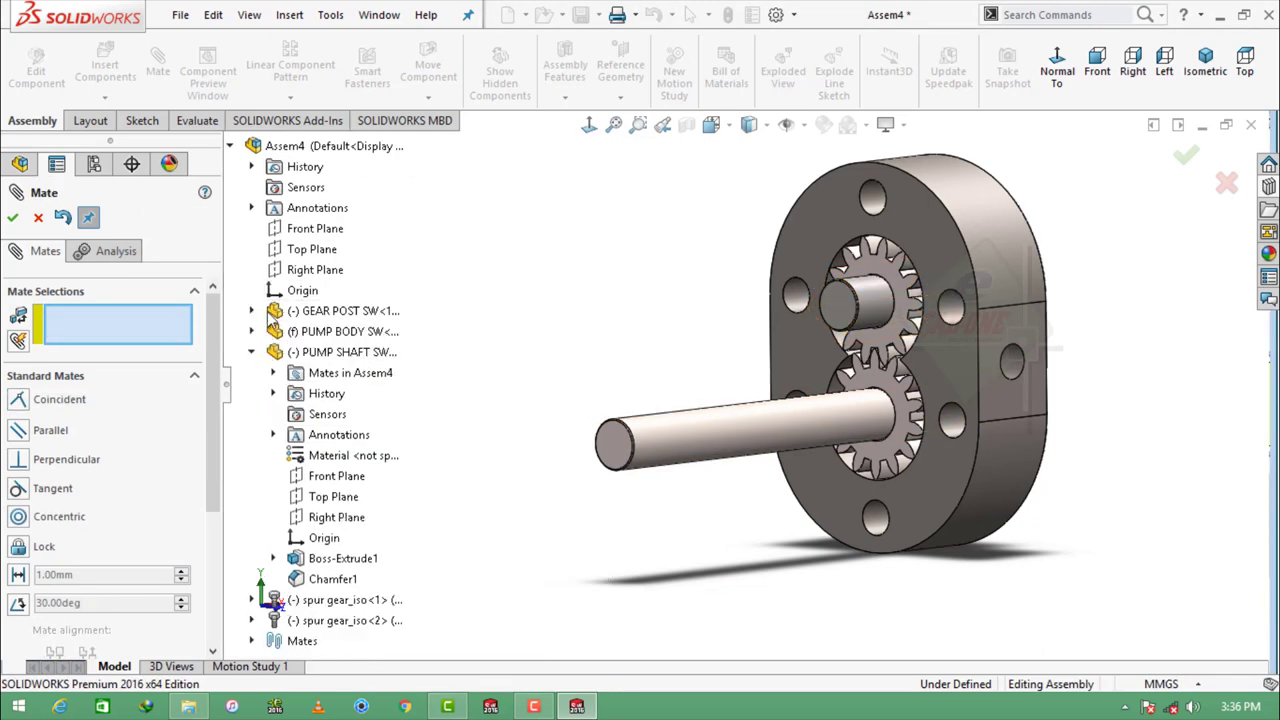
pyautogui.click(322, 477)
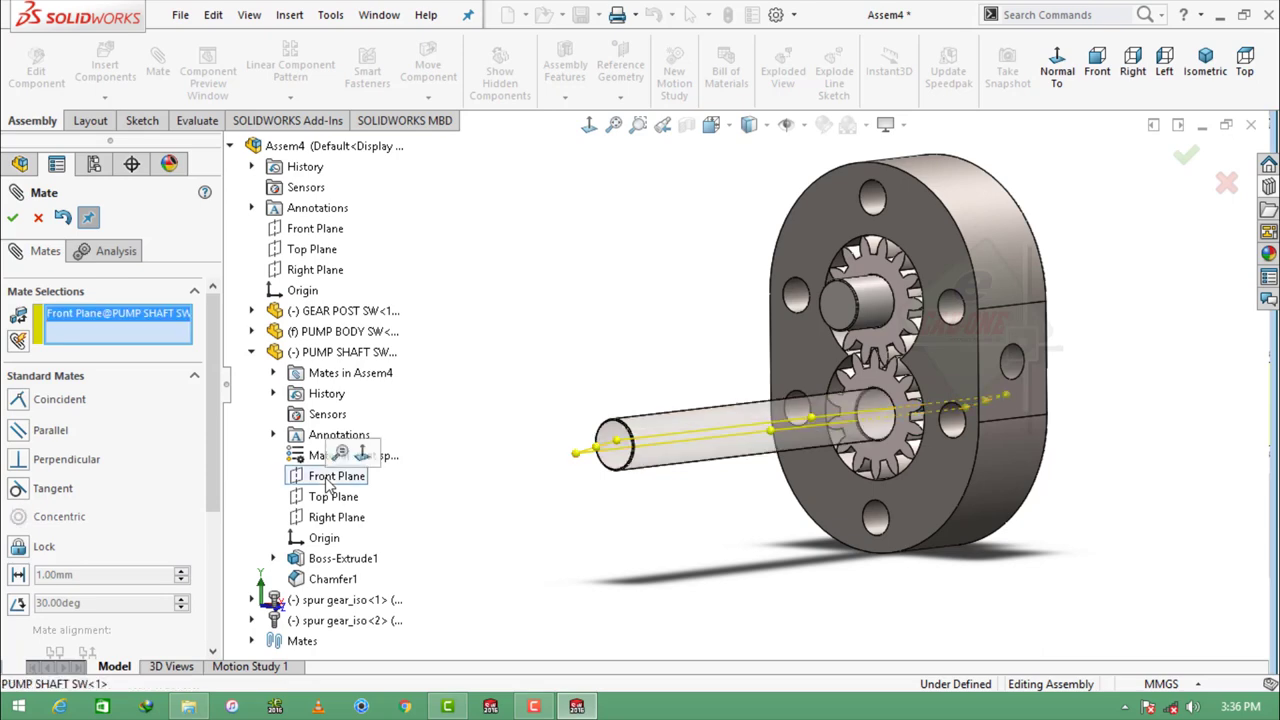
pyautogui.click(238, 620)
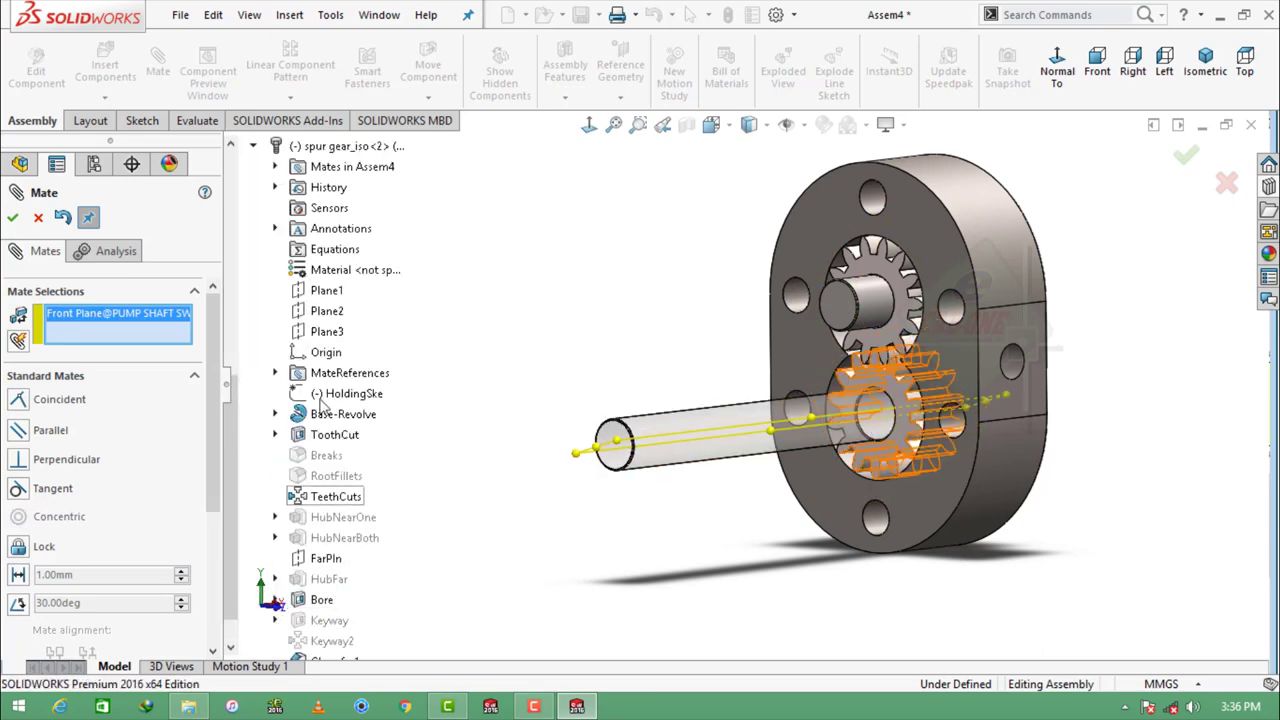
pyautogui.click(326, 290)
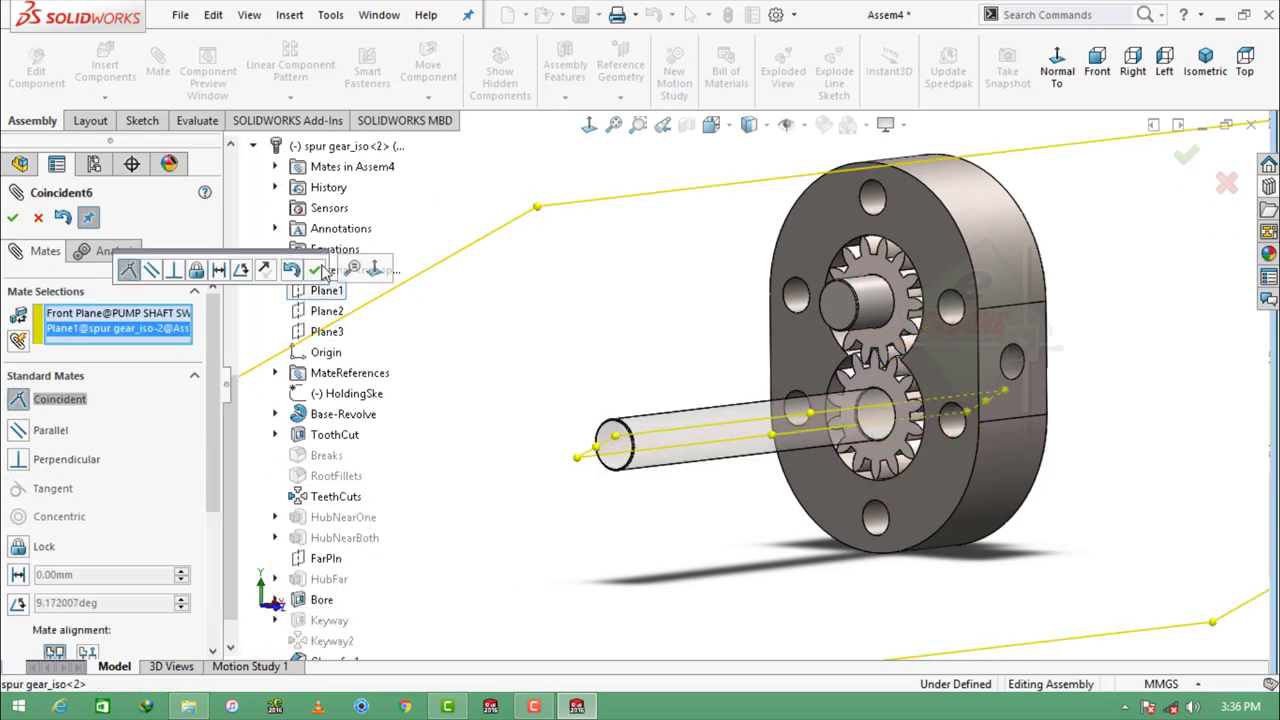
pyautogui.click(317, 270)
pyautogui.click(18, 217)
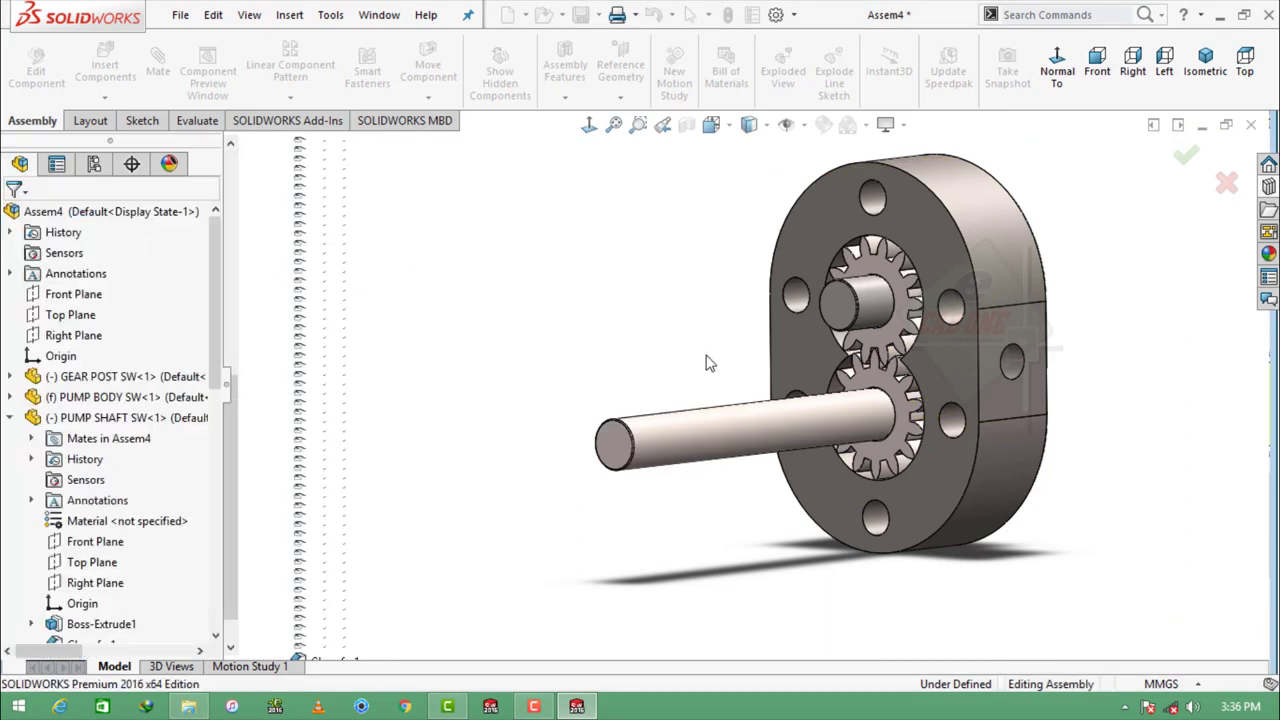
# Step: Turn the shaft and orbit the view to check that the gears mesh
pyautogui.click(11, 458)
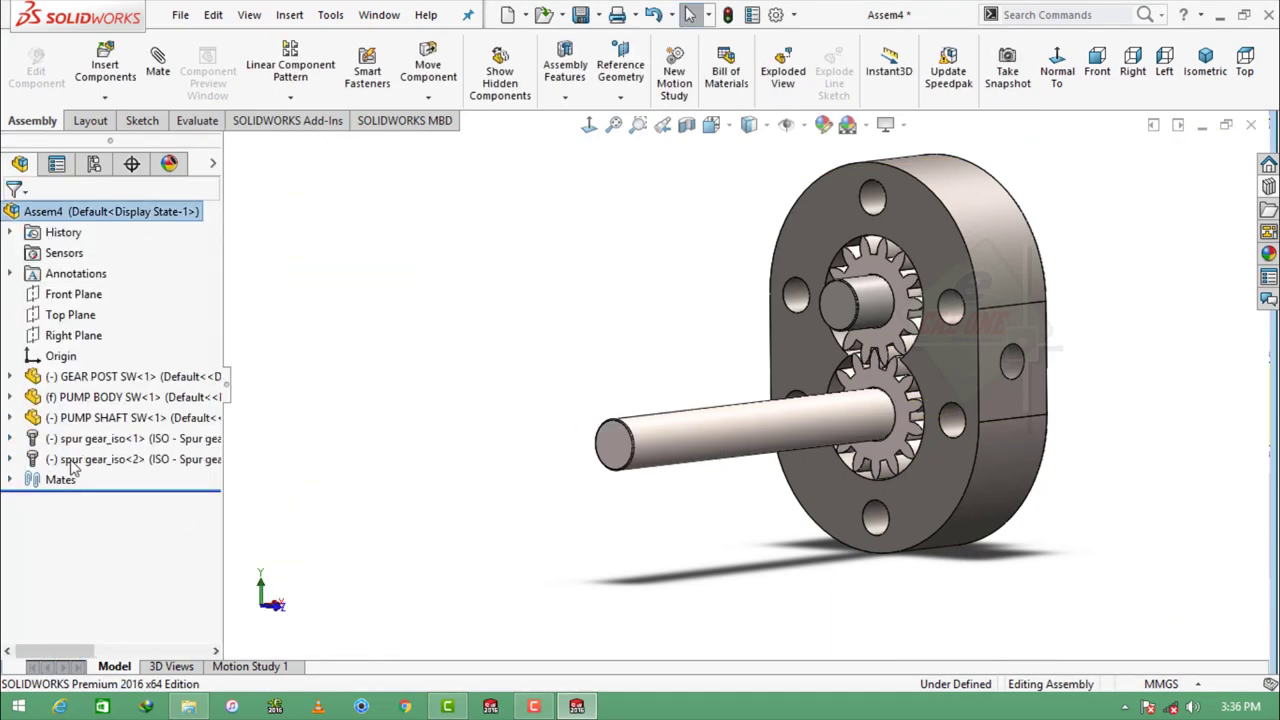
pyautogui.moveTo(634, 440); pyautogui.dragTo(632, 437)
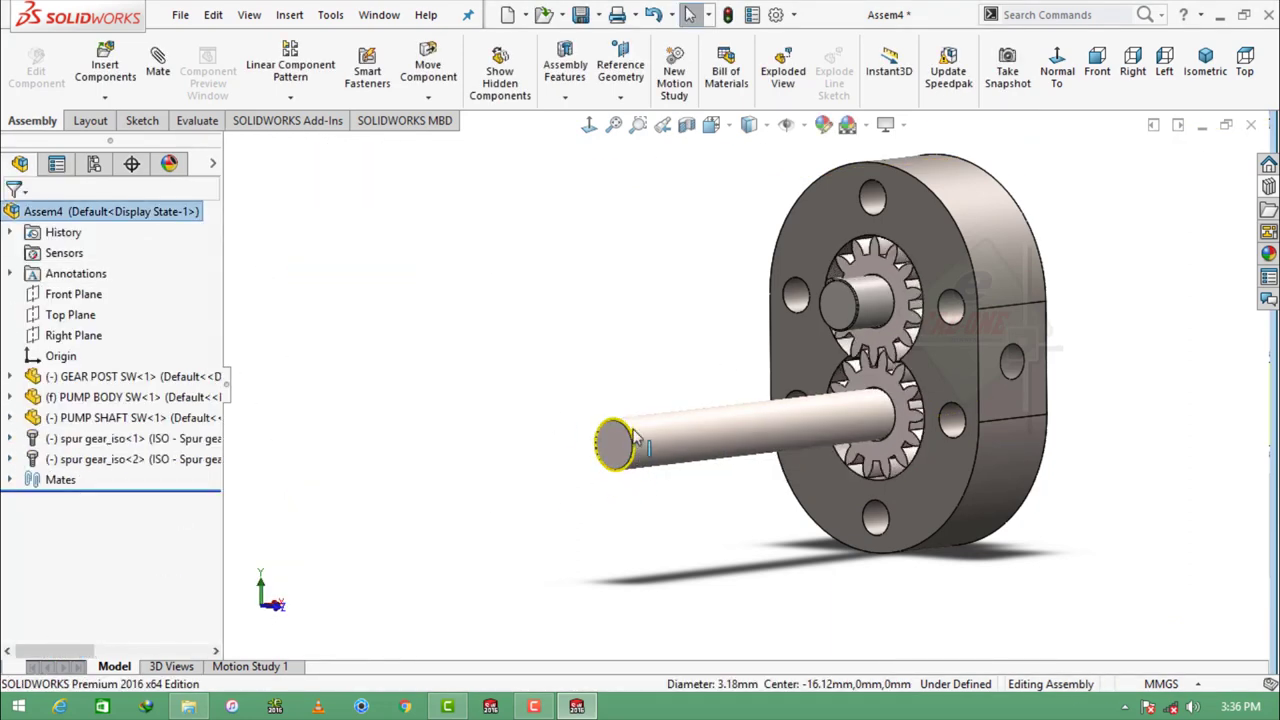
pyautogui.moveTo(743, 523); pyautogui.dragTo(877, 335, button='middle')
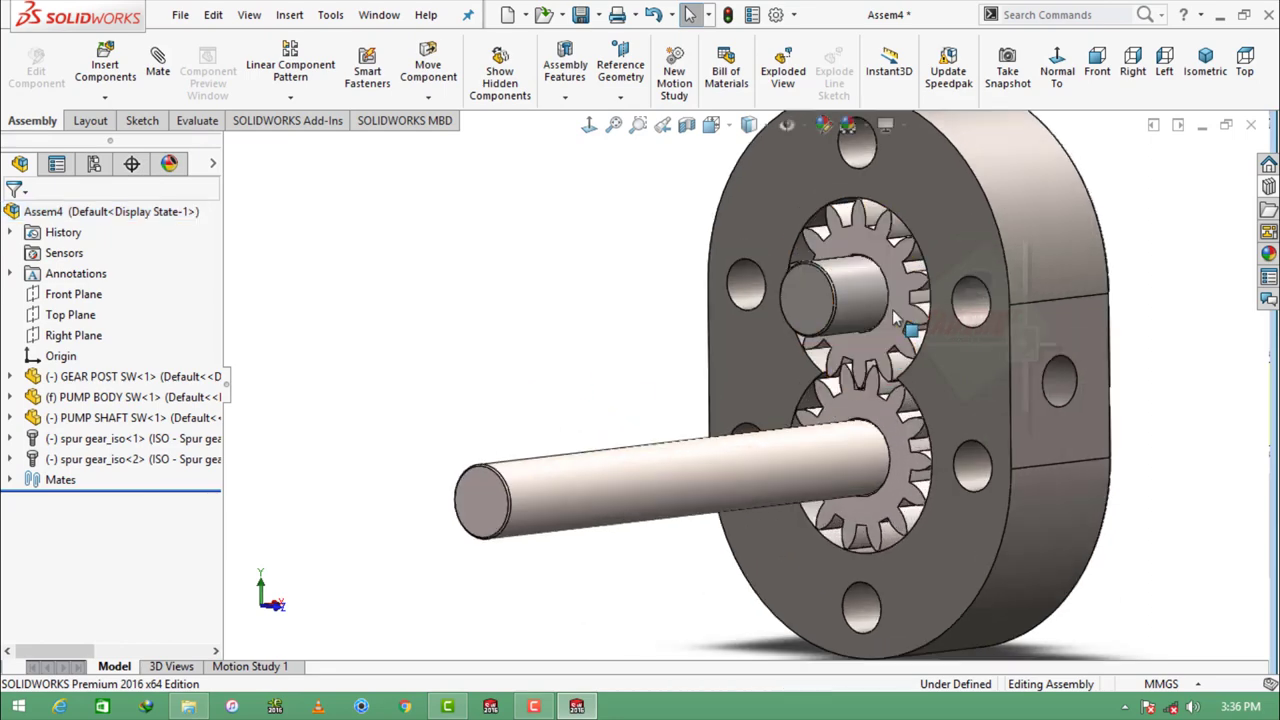
pyautogui.scroll(-3, 877, 335)
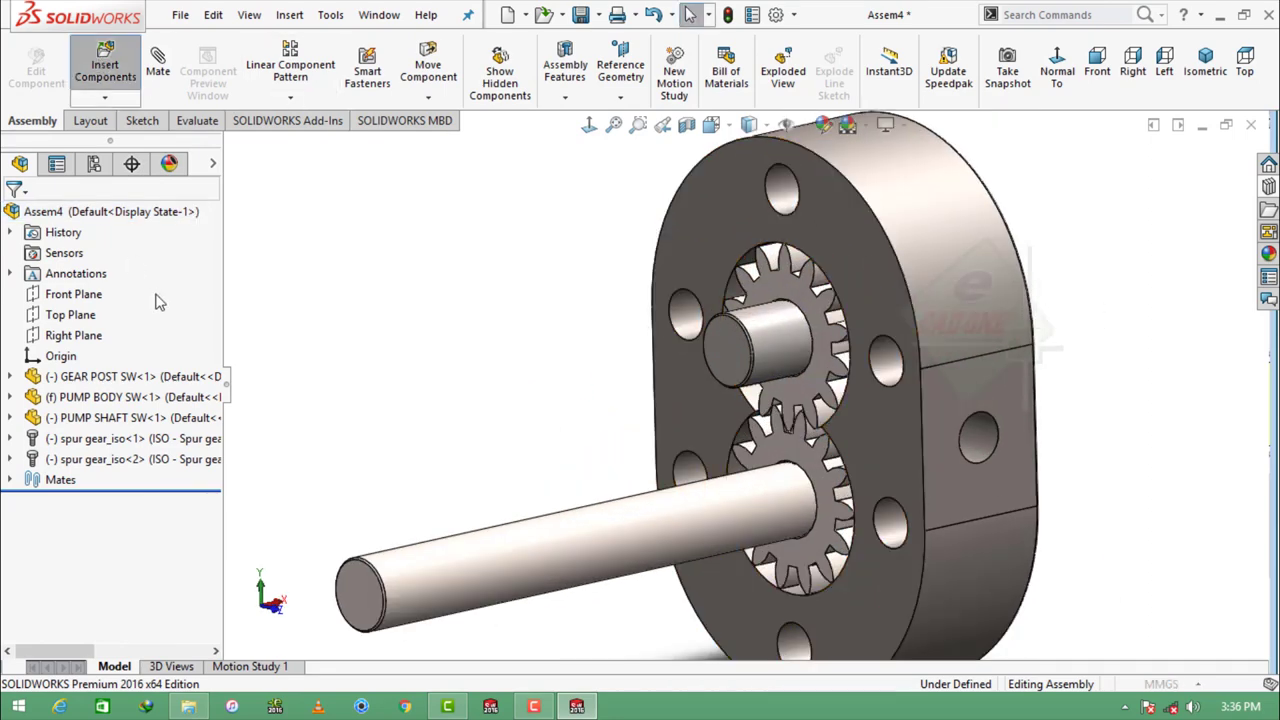
# Step: Insert PUMP COVER SW beside the pump body and zoom to fit the assembly
pyautogui.click(98, 540)
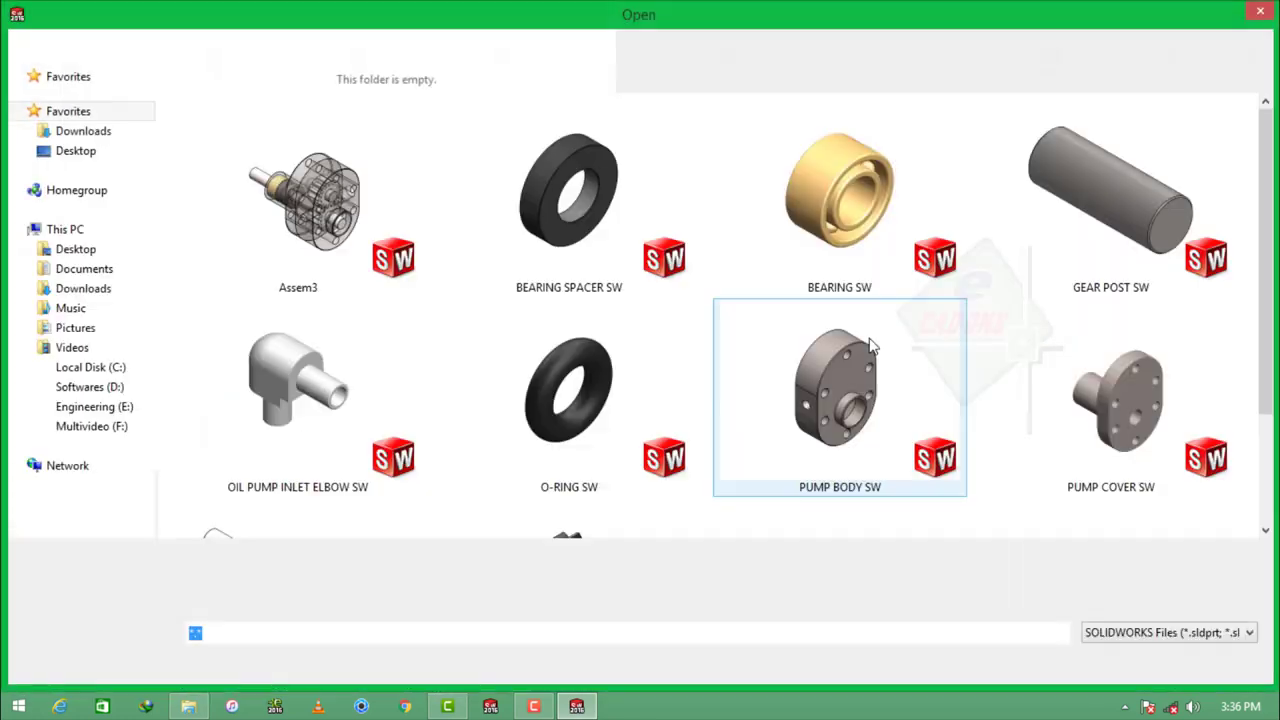
pyautogui.doubleClick(1115, 400)
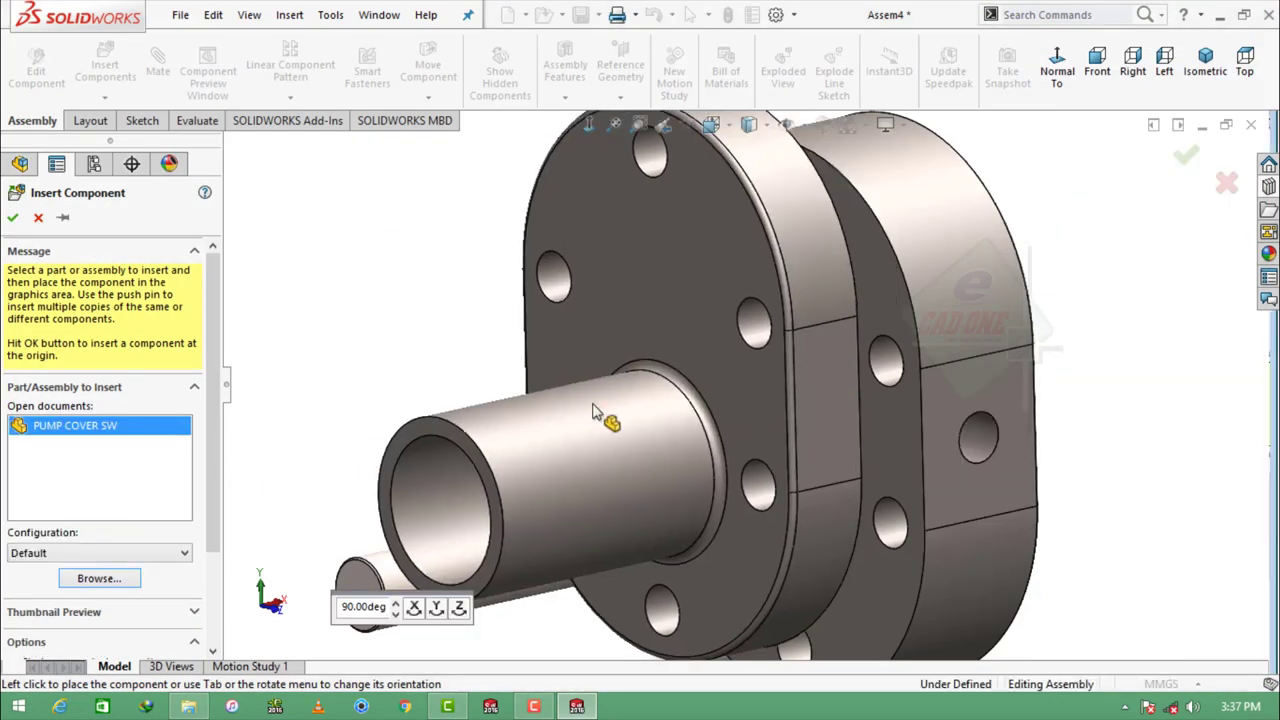
pyautogui.click(593, 412)
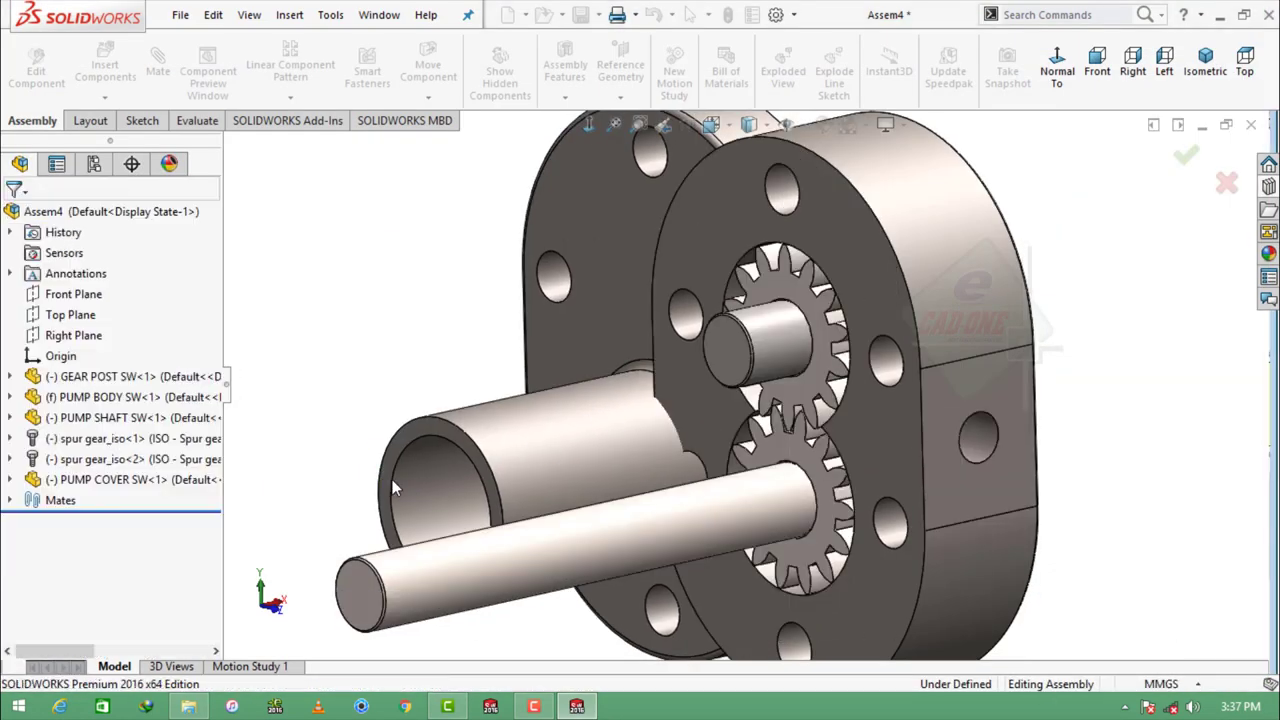
pyautogui.press('f')
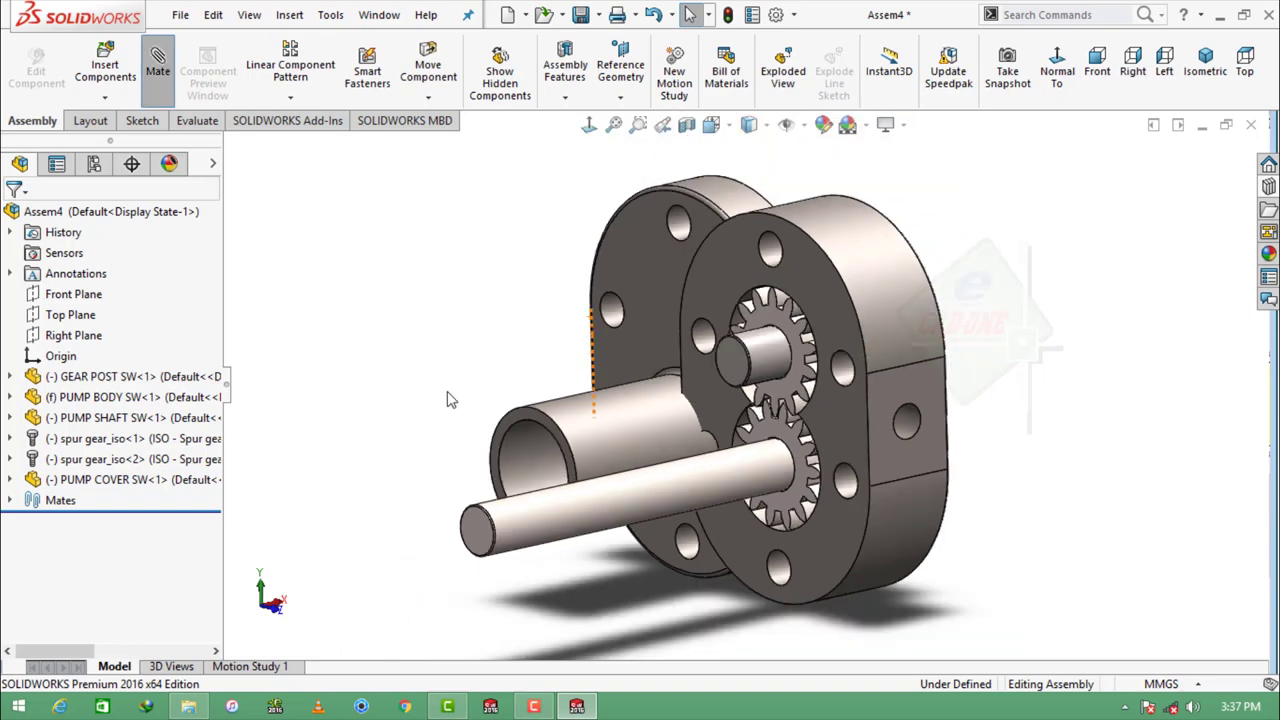
# Step: Mate the cover bore concentric with the shaft and a cover bolt hole concentric with the body's
pyautogui.click(525, 454)
pyautogui.click(510, 525)
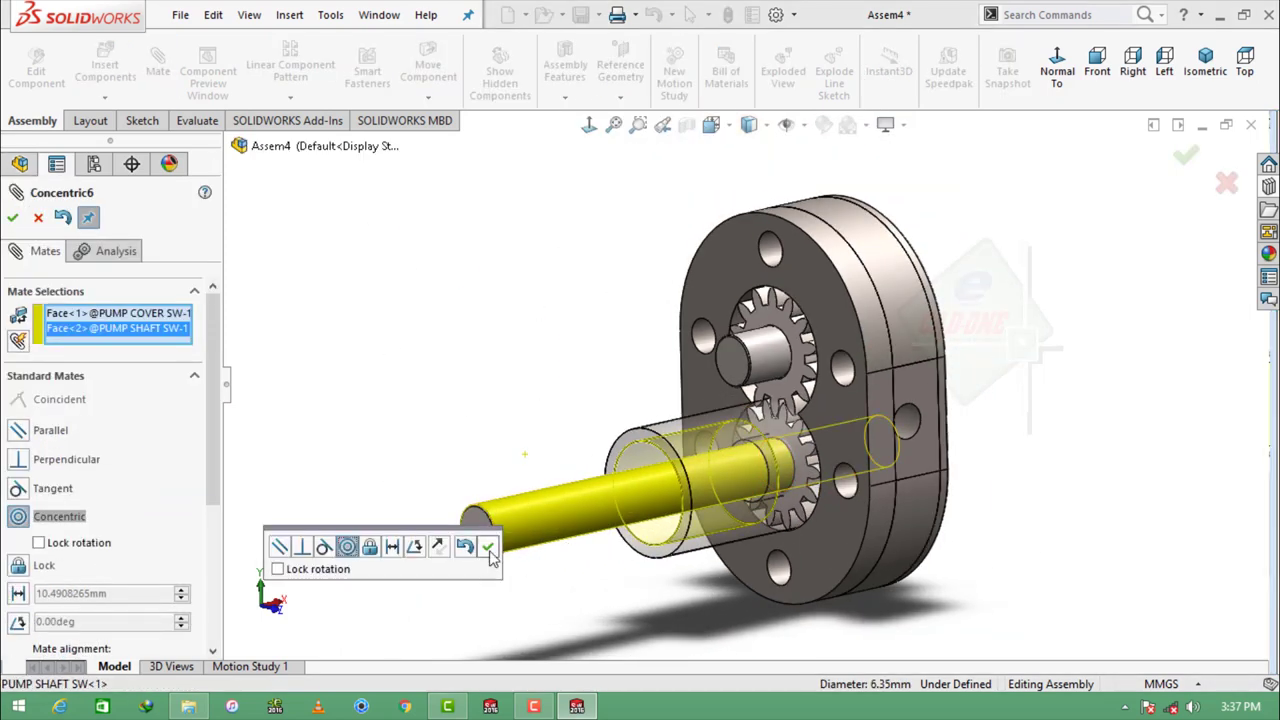
pyautogui.click(488, 547)
pyautogui.click(650, 500)
pyautogui.moveTo(650, 500); pyautogui.dragTo(636, 300, button='middle')
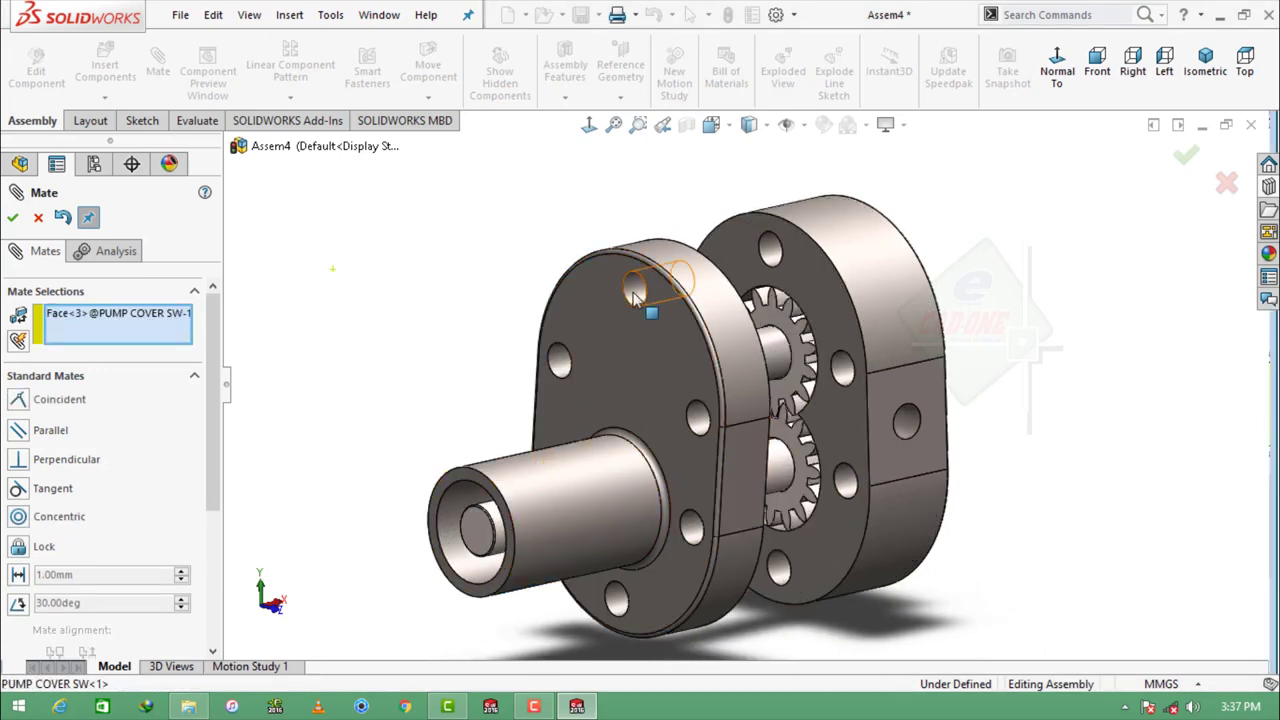
pyautogui.click(768, 248)
pyautogui.click(1008, 208)
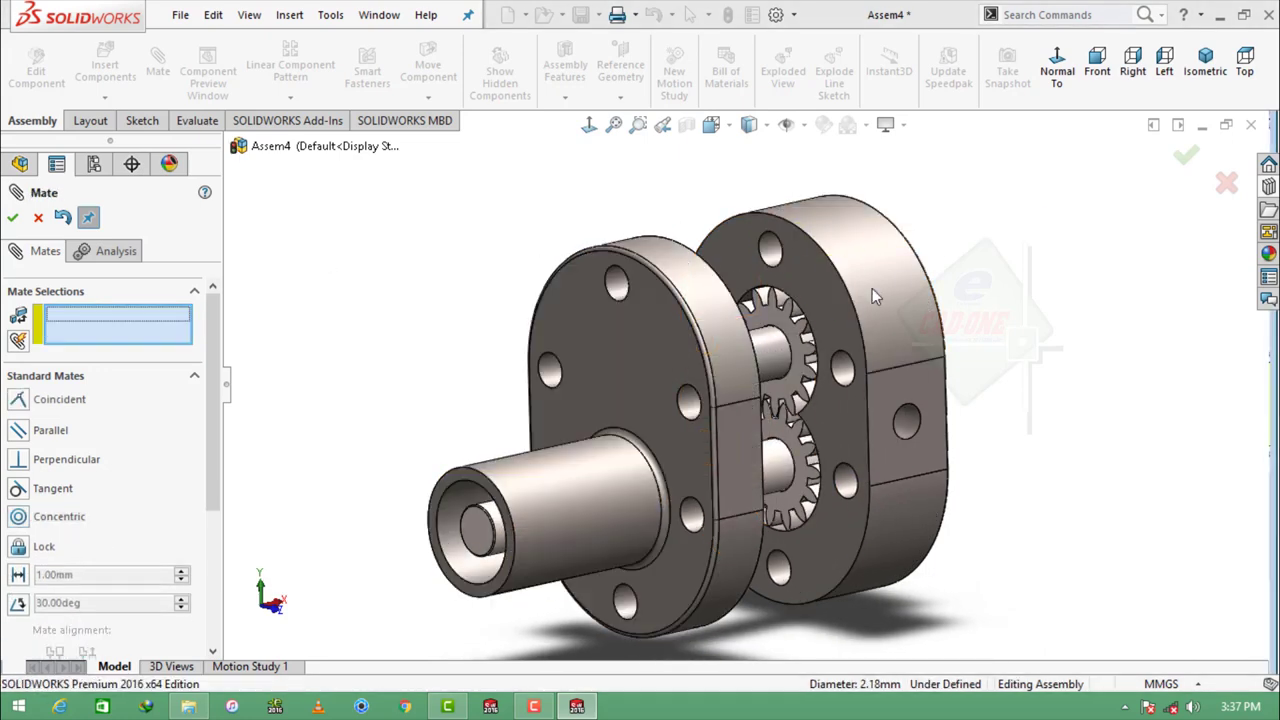
# Step: Mate the cover's inner face coincident with the pump body's front face
pyautogui.moveTo(872, 288); pyautogui.dragTo(700, 300, button='middle')
pyautogui.click(690, 290)
pyautogui.click(825, 283)
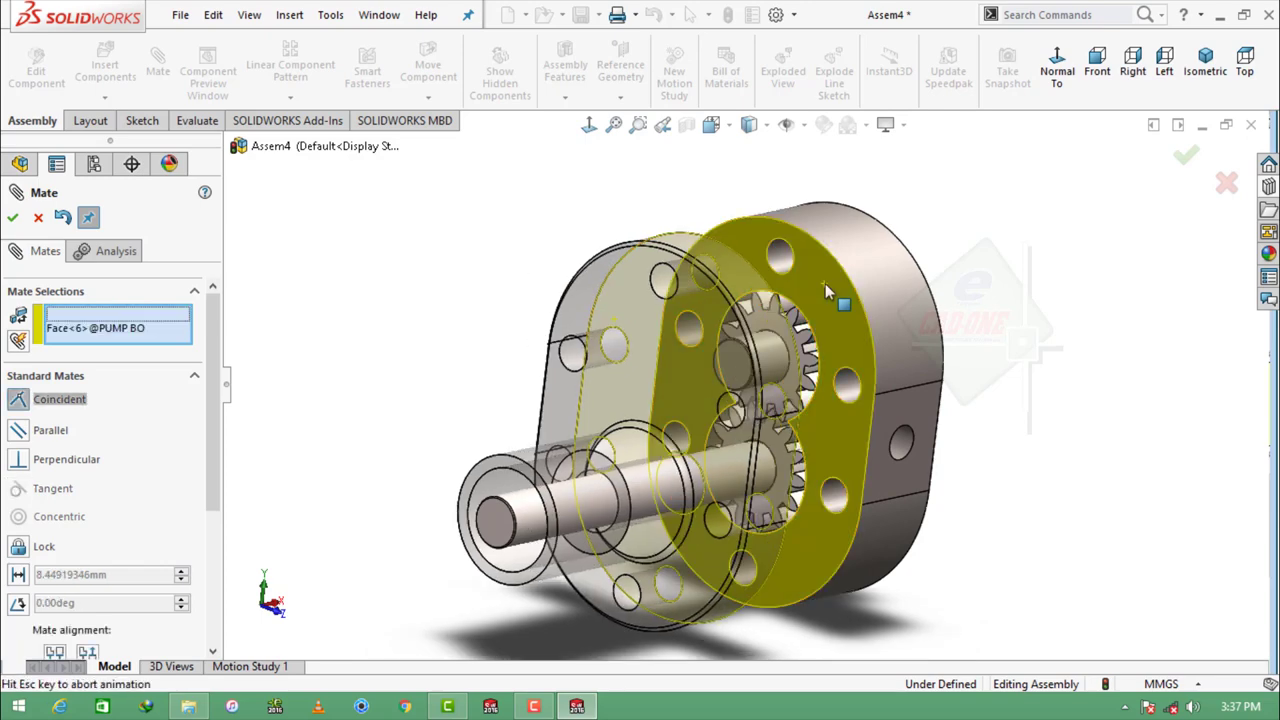
pyautogui.click(1034, 240)
pyautogui.moveTo(1034, 240)
pyautogui.mouseDown(button='middle')
pyautogui.moveTo(858, 366)
pyautogui.moveTo(775, 368)
pyautogui.moveTo(840, 357)
pyautogui.moveTo(826, 449)
pyautogui.moveTo(751, 421)
pyautogui.mouseUp(button='middle')
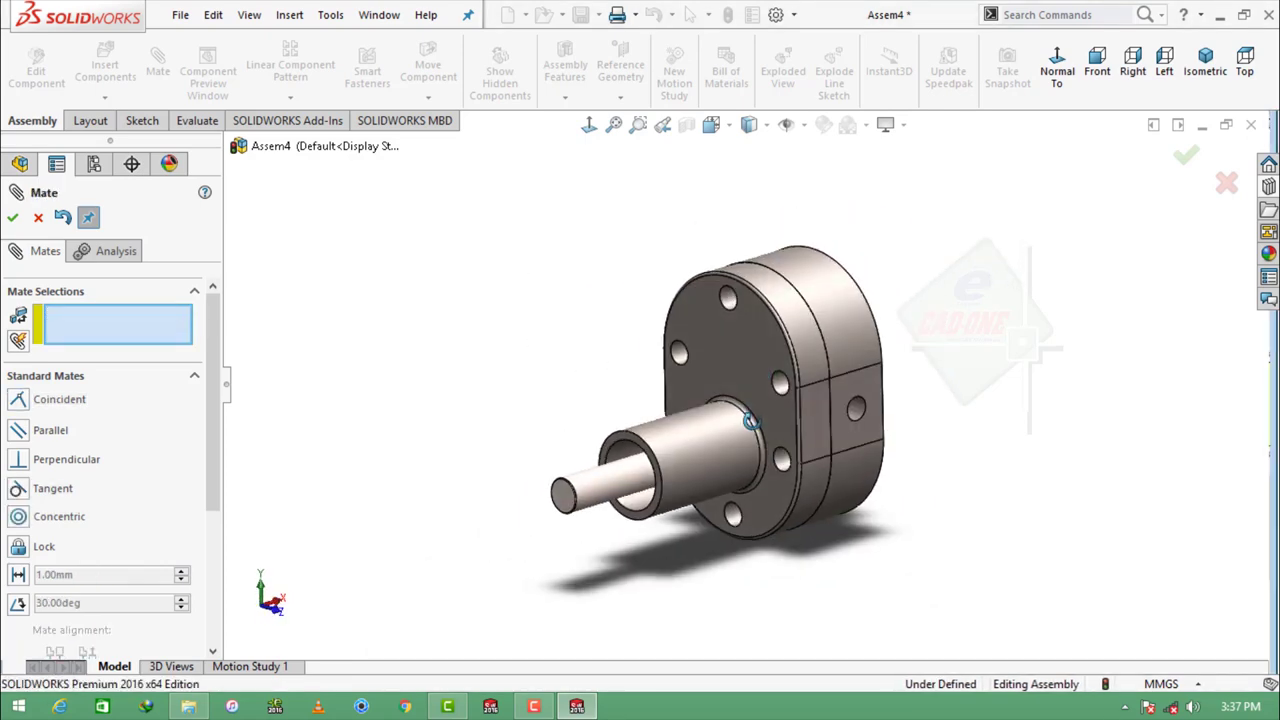
pyautogui.scroll(-3, 635, 468)
# Step: Insert BEARING SW and place it to the left of the shaft
pyautogui.click(11, 219)
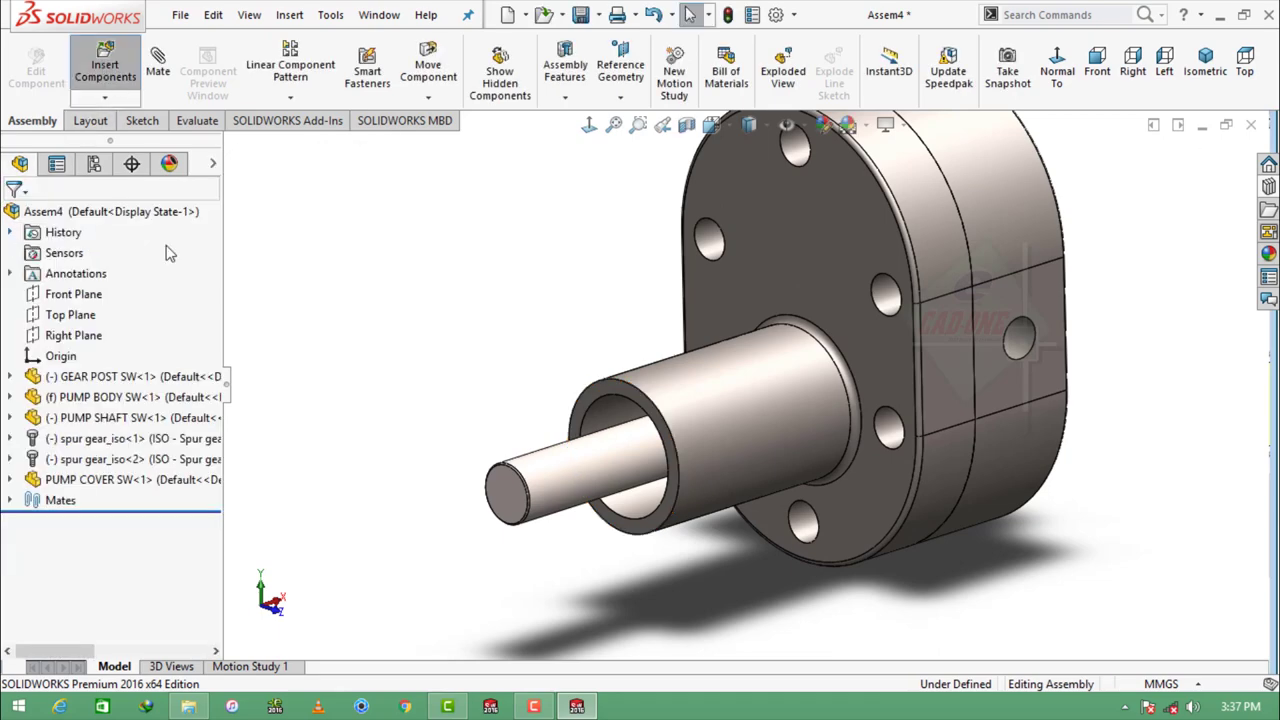
pyautogui.click(112, 544)
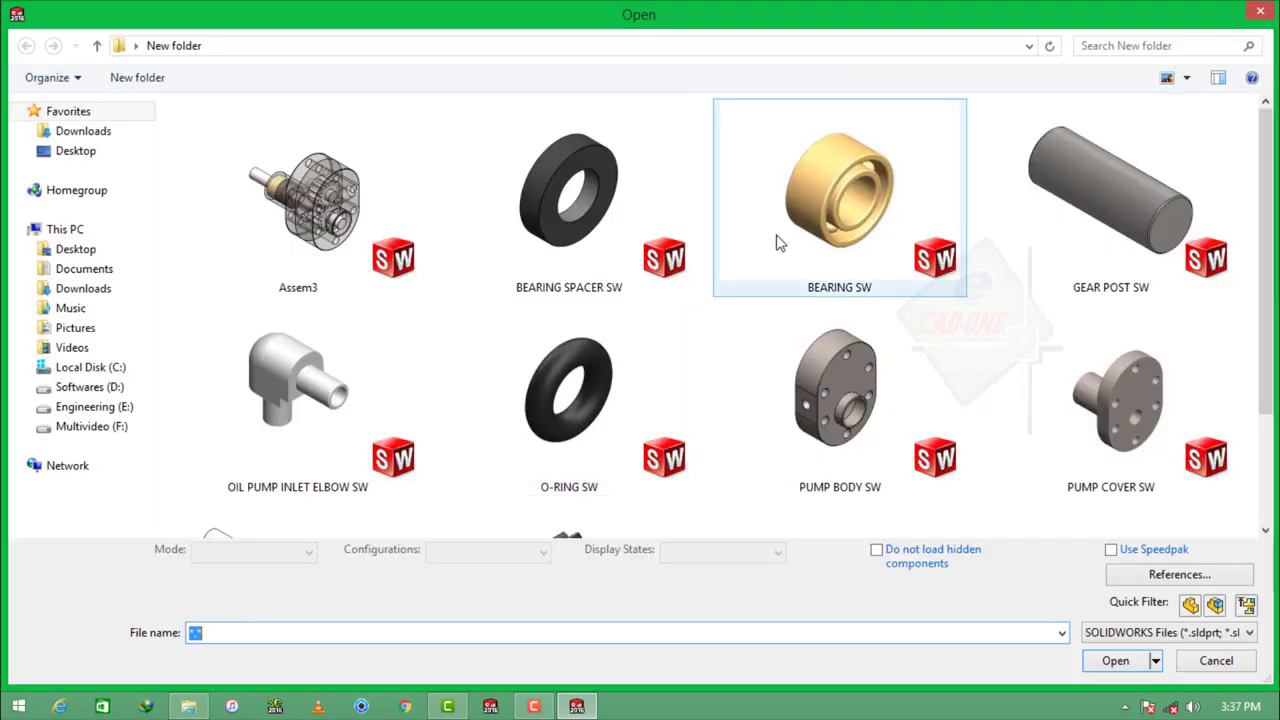
pyautogui.doubleClick(804, 214)
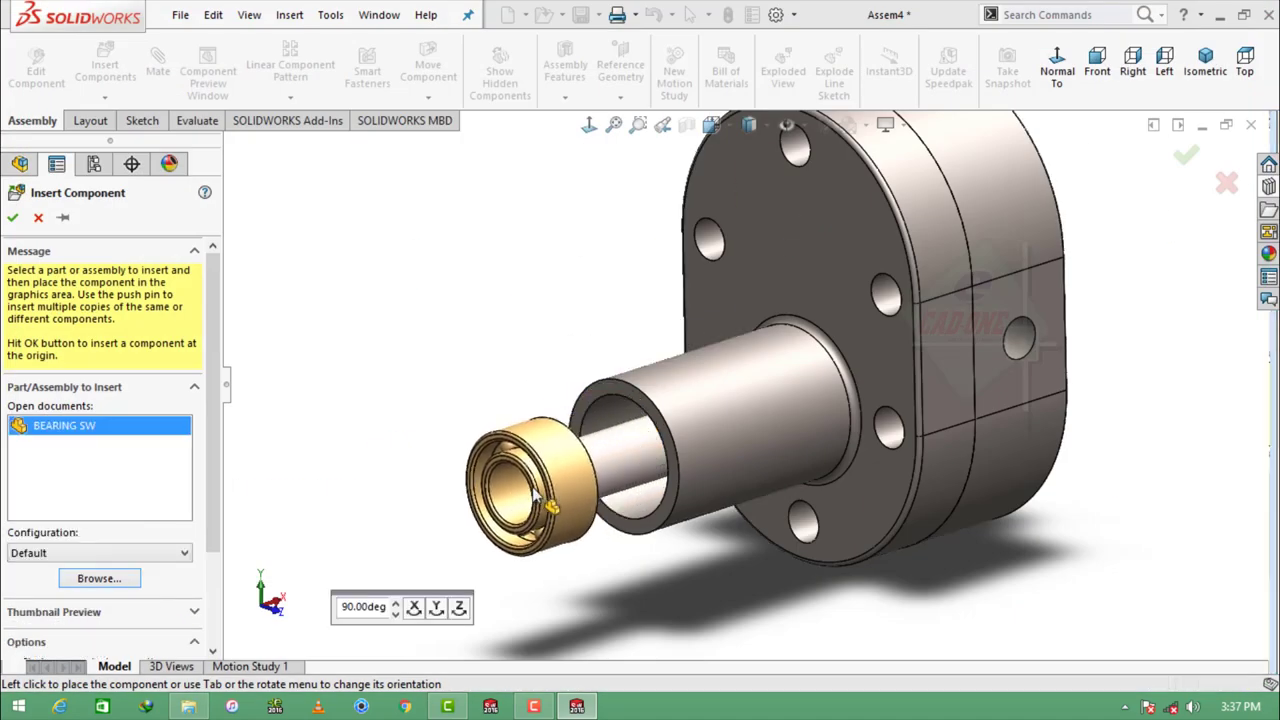
pyautogui.click(378, 482)
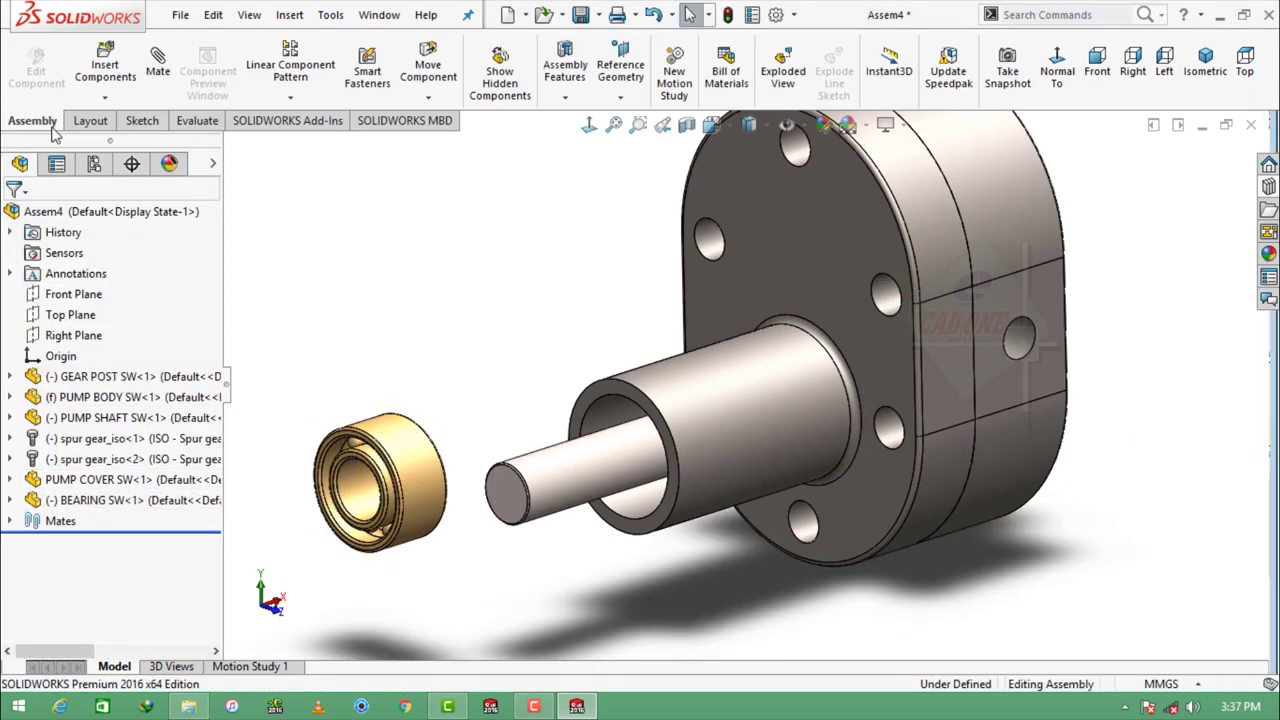
# Step: Insert BEARING SPACER SW below the shaft and O-RING SW above it
pyautogui.press('Return')
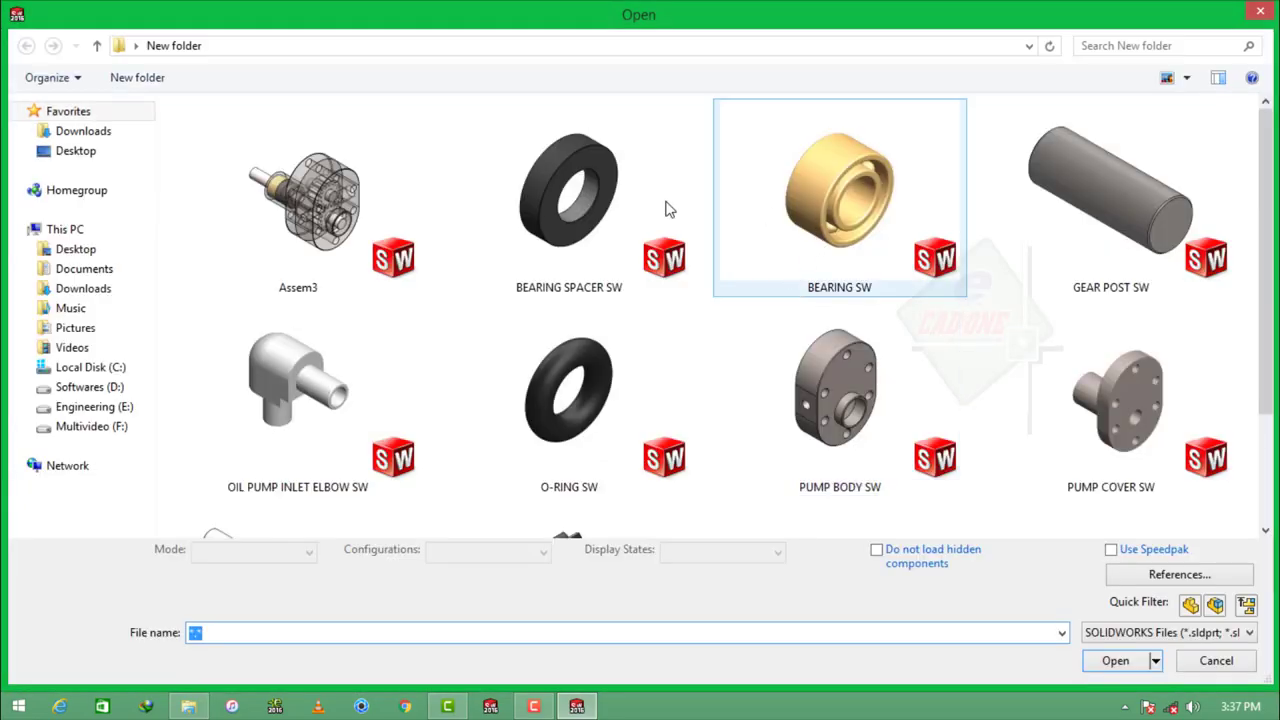
pyautogui.click(665, 220)
pyautogui.keyDown('ctrl'); pyautogui.click(617, 363); pyautogui.keyUp('ctrl')
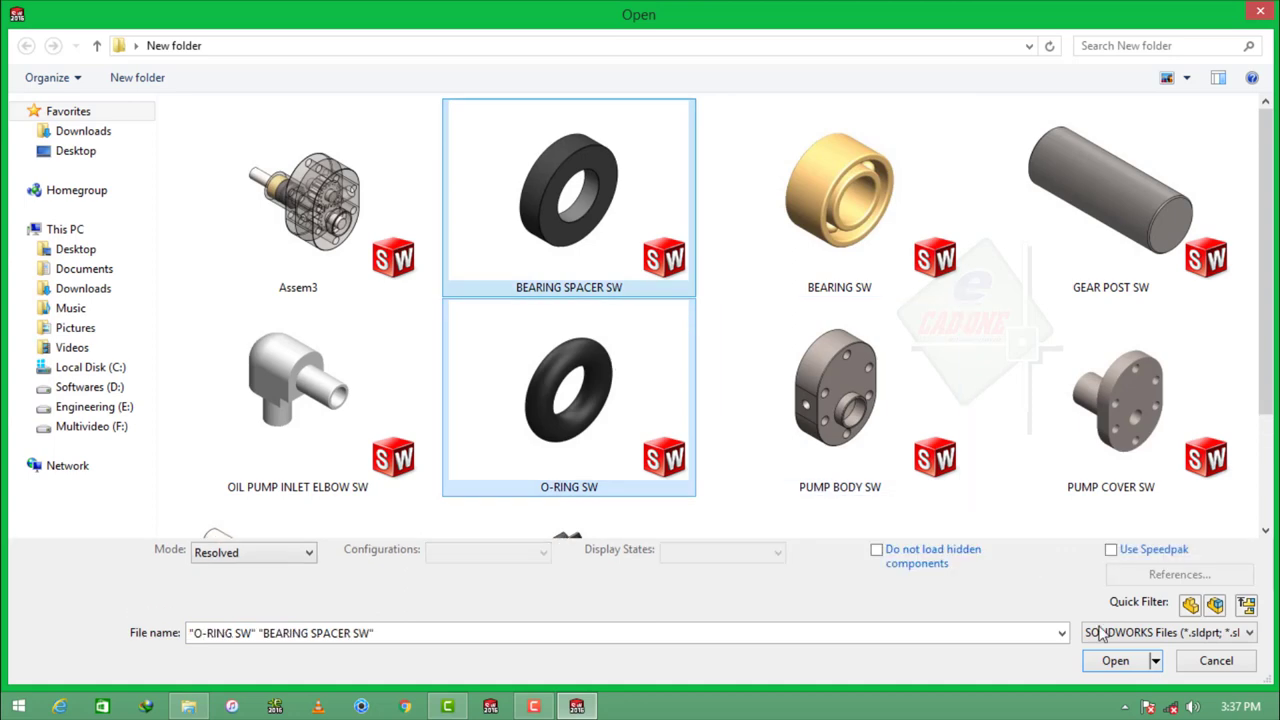
pyautogui.click(1110, 660)
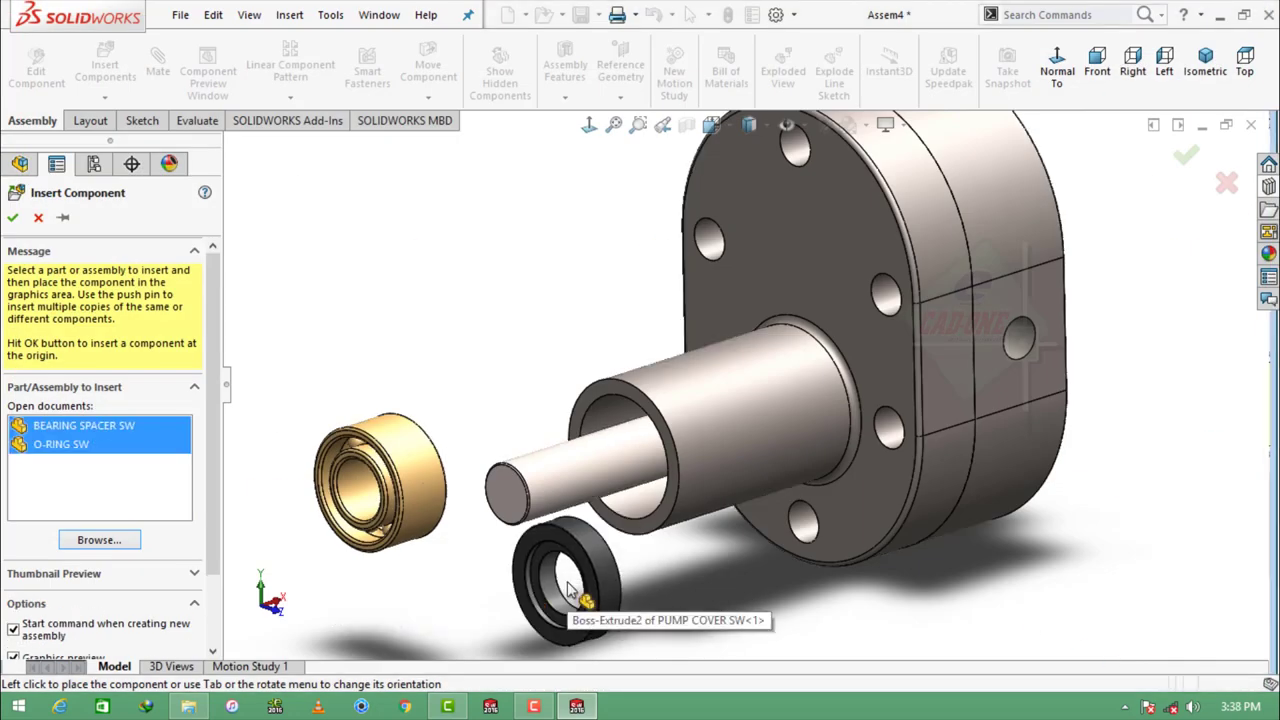
pyautogui.click(714, 606)
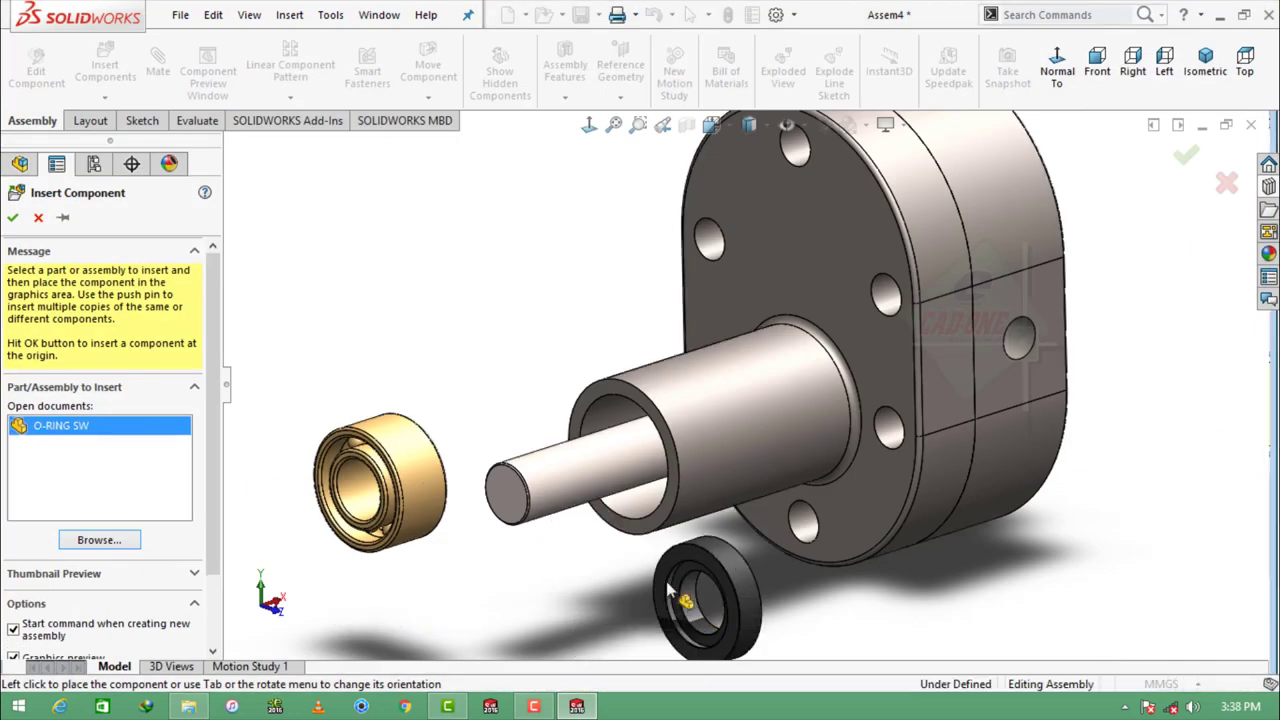
pyautogui.click(544, 302)
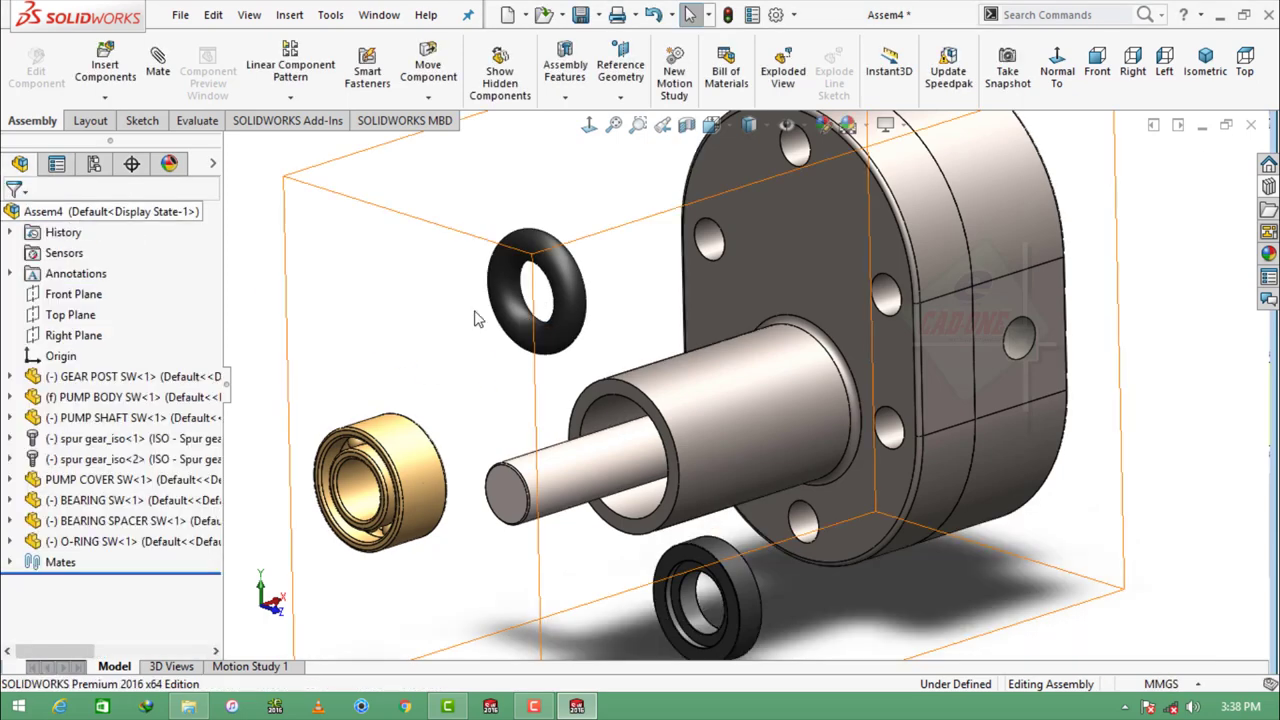
# Step: Make the pump cover transparent and mate the bearing bore concentric with the shaft
pyautogui.click(812, 411)
pyautogui.click(979, 301)
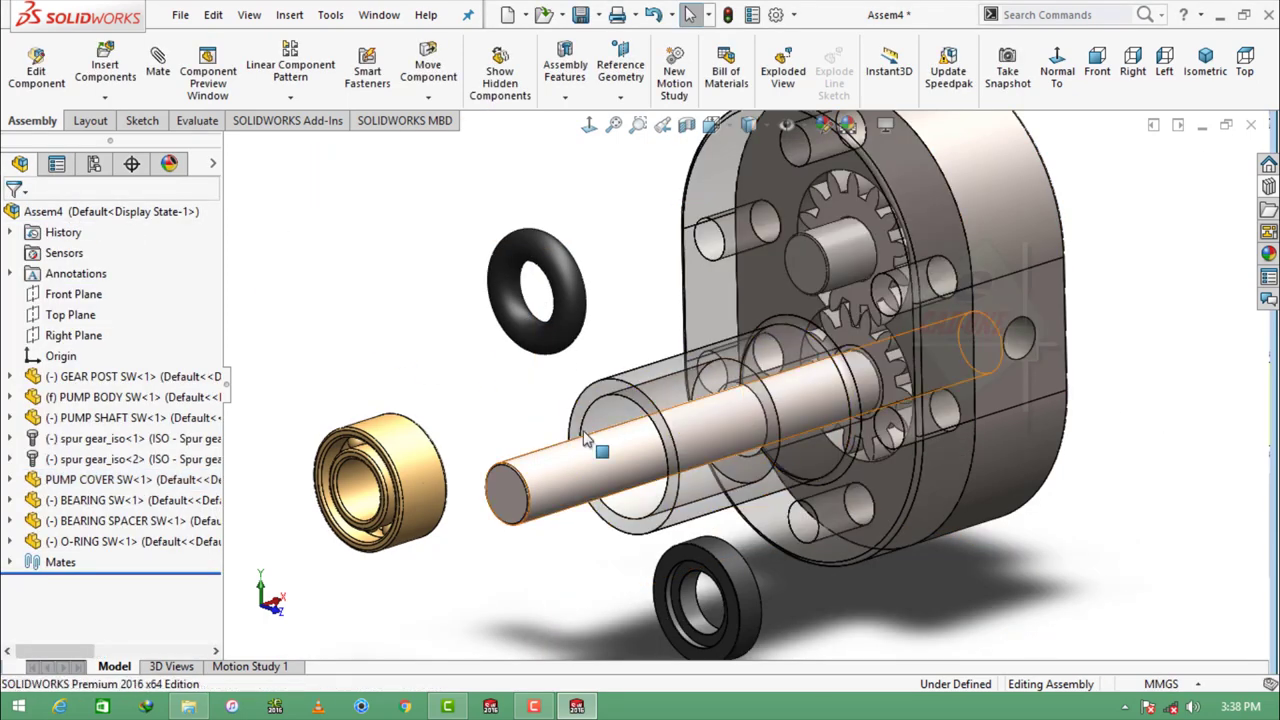
pyautogui.click(362, 478)
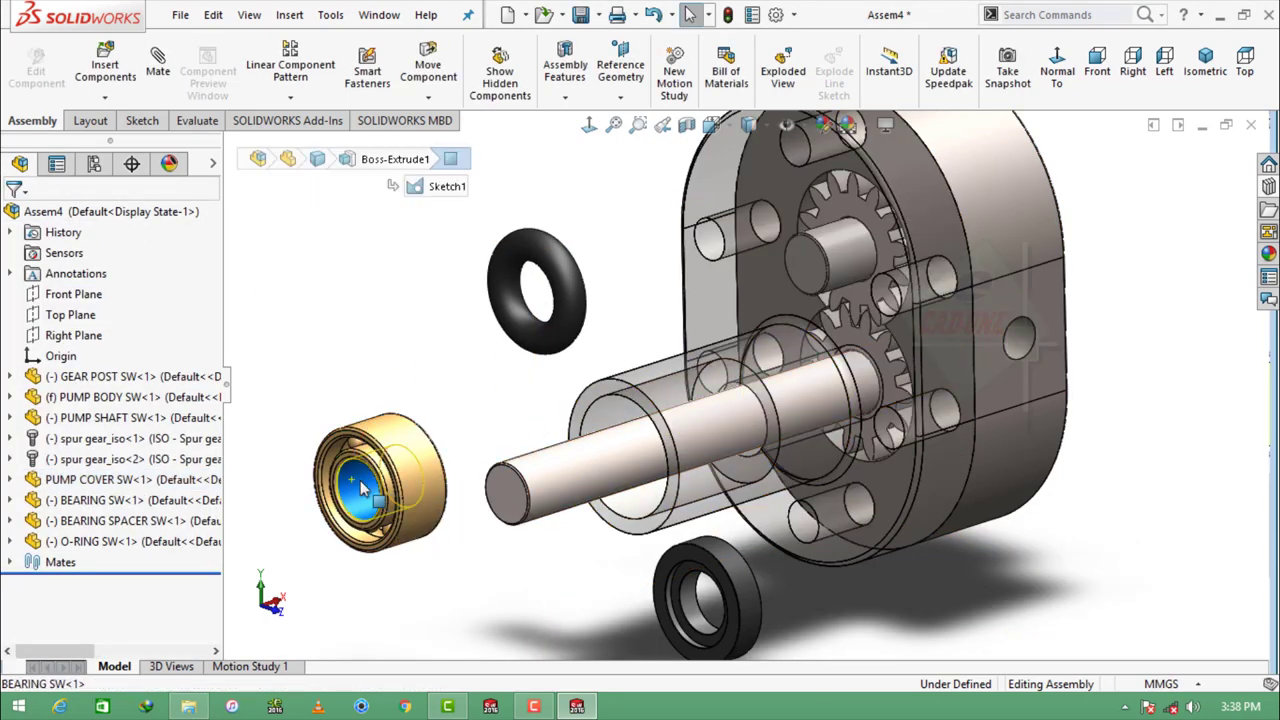
pyautogui.click(555, 474)
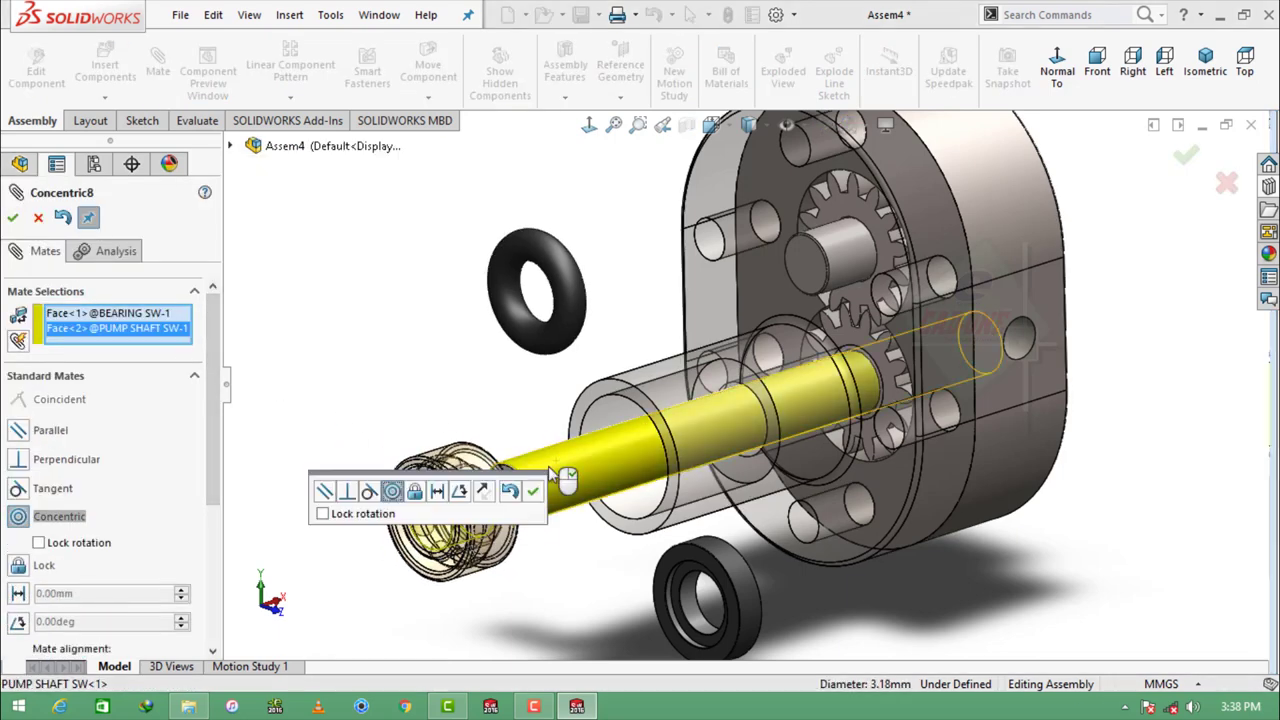
pyautogui.click(531, 490)
pyautogui.scroll(-5, 461, 491)
# Step: Mate the bearing's end face coincident with the pump cover face
pyautogui.click(456, 437)
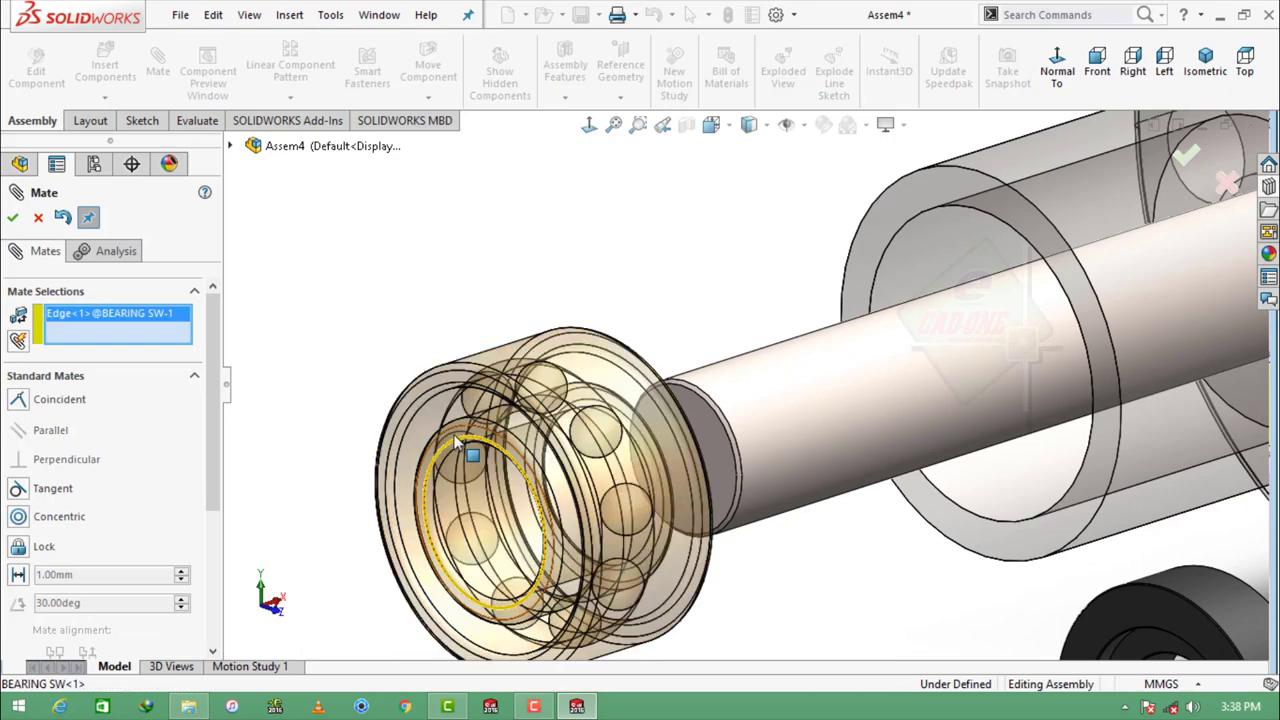
pyautogui.rightClick(188, 318)
pyautogui.click(195, 331)
pyautogui.scroll(-5, 449, 423)
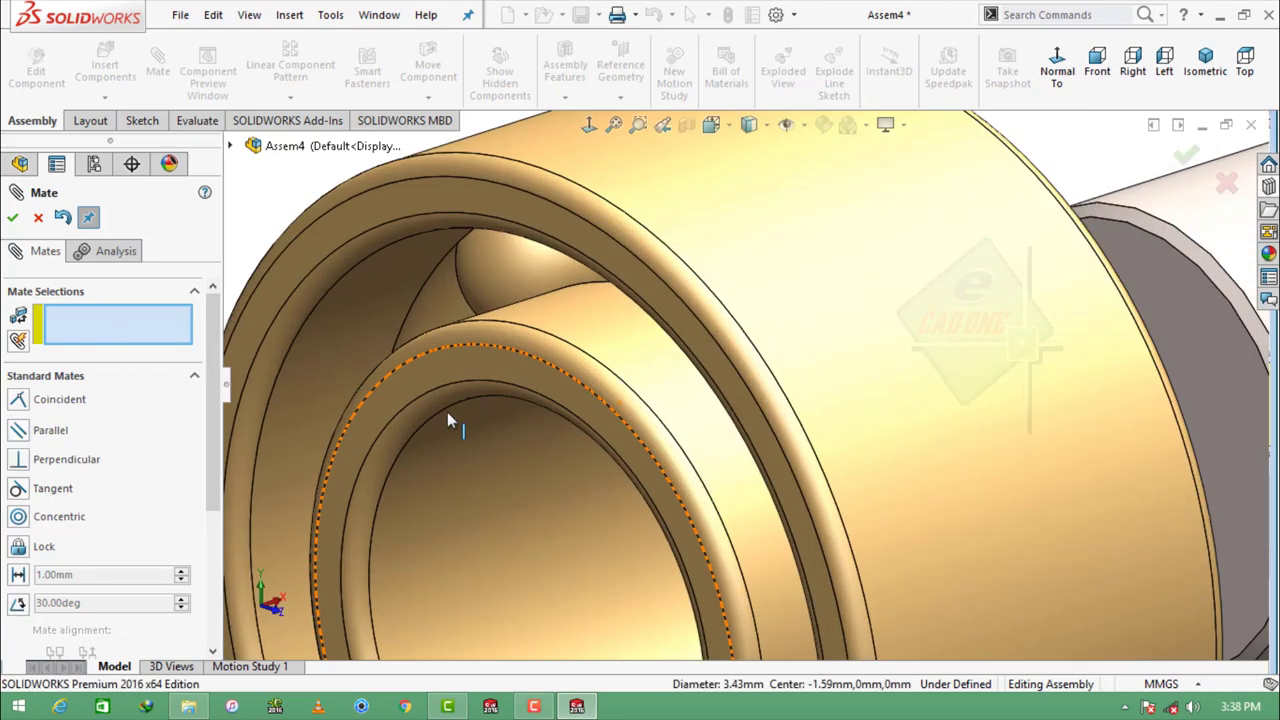
pyautogui.click(514, 491)
pyautogui.scroll(4, 700, 450)
pyautogui.scroll(2, 923, 417)
pyautogui.scroll(-3, 943, 286)
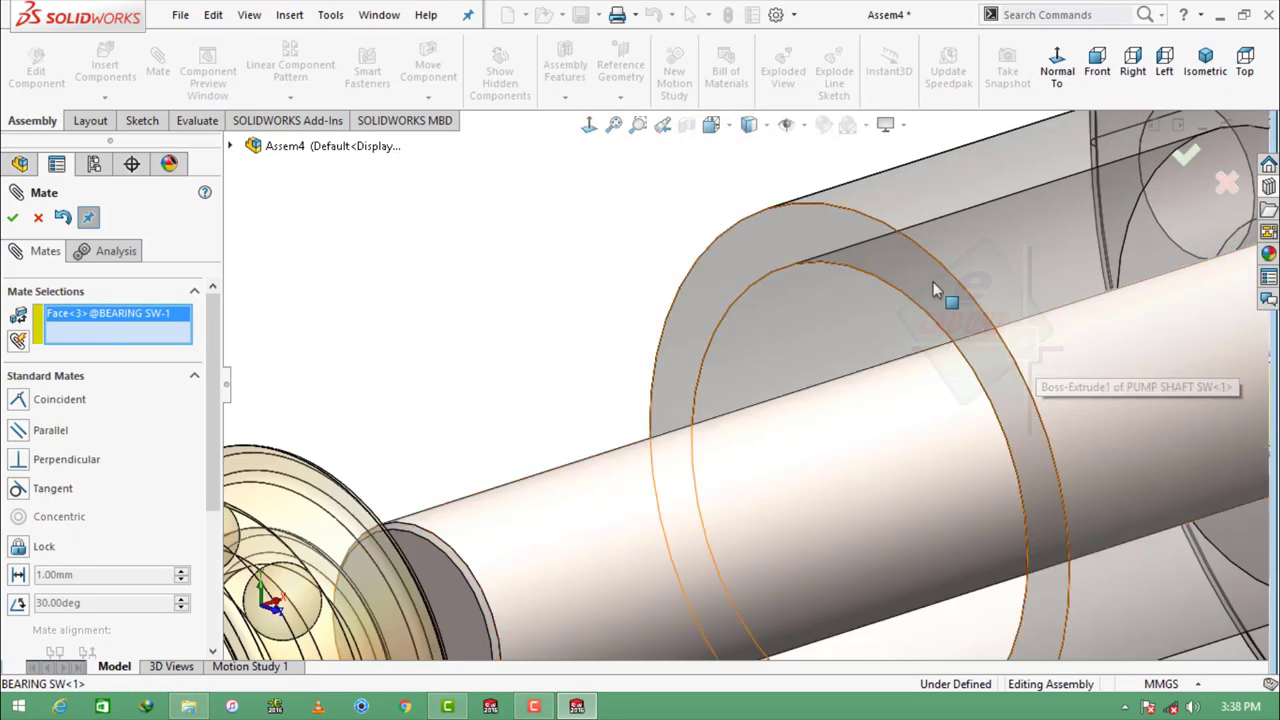
pyautogui.click(943, 288)
pyautogui.click(1146, 243)
pyautogui.scroll(3, 945, 365)
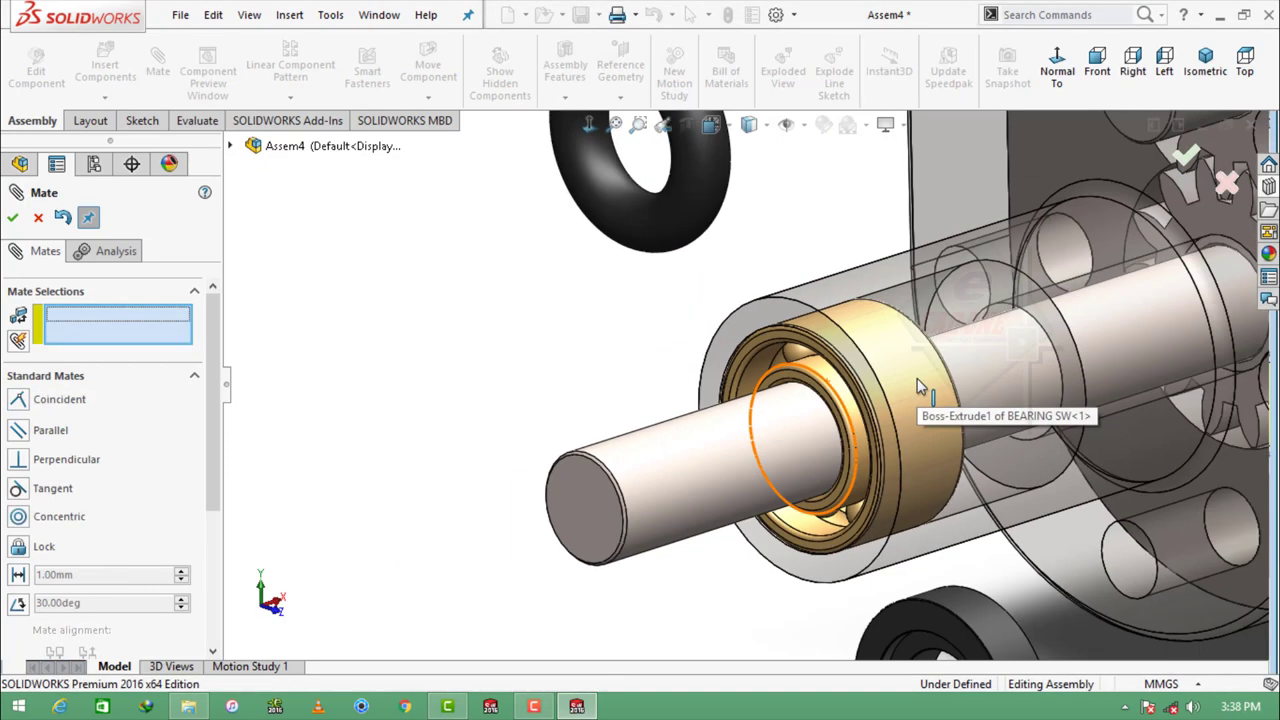
pyautogui.scroll(2, 914, 417)
pyautogui.scroll(-3, 820, 555)
# Step: Mate the bearing spacer concentric with the shaft and coincident against the bearing
pyautogui.click(815, 558)
pyautogui.click(544, 293)
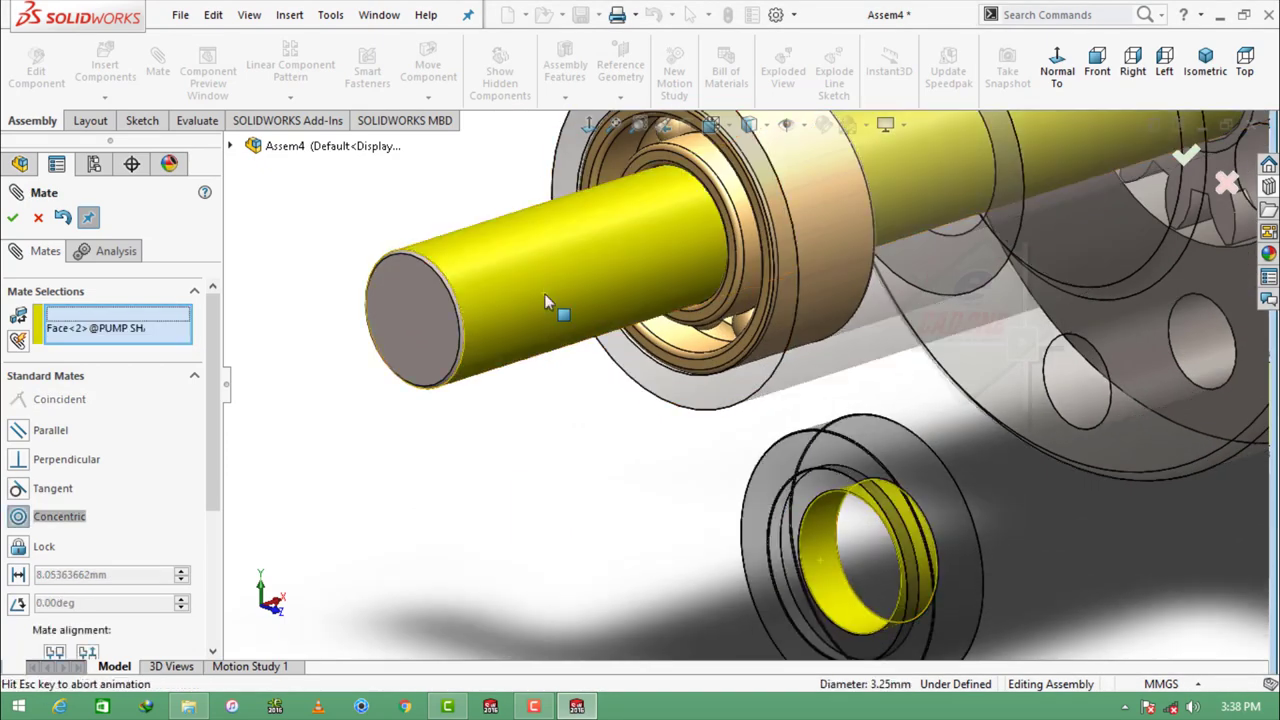
pyautogui.click(521, 267)
pyautogui.scroll(2, 676, 397)
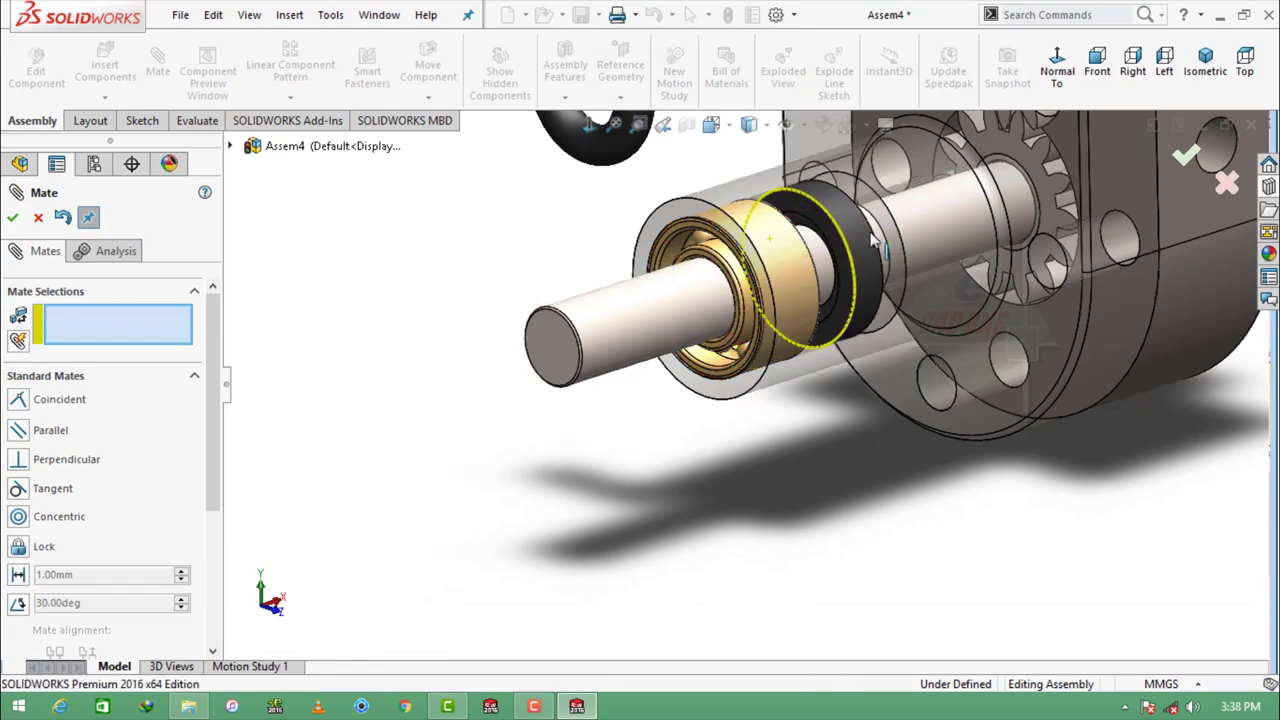
pyautogui.scroll(-3, 812, 200)
pyautogui.click(811, 207)
pyautogui.moveTo(806, 266); pyautogui.dragTo(781, 333, button='middle')
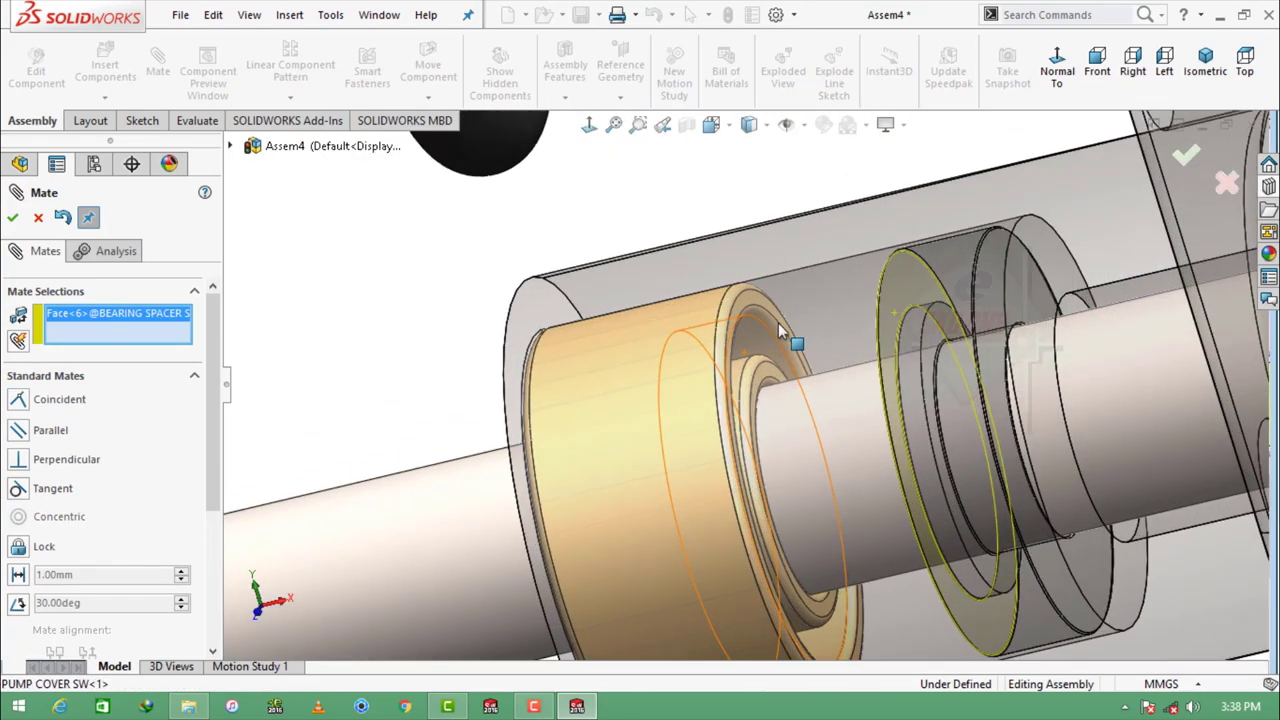
pyautogui.scroll(-2, 781, 333)
pyautogui.click(705, 313)
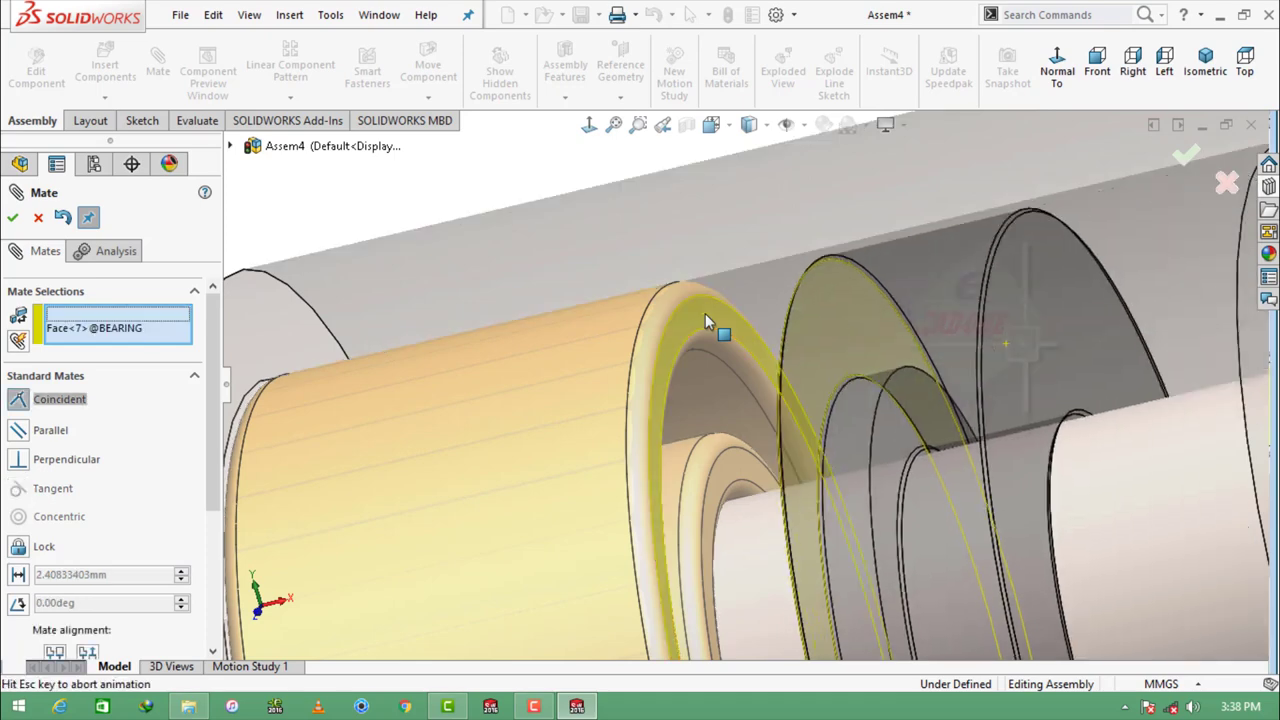
pyautogui.click(916, 273)
pyautogui.scroll(4, 849, 395)
# Step: Discard the O-ring face pick and show the temporary axes of cylindrical parts
pyautogui.click(540, 200)
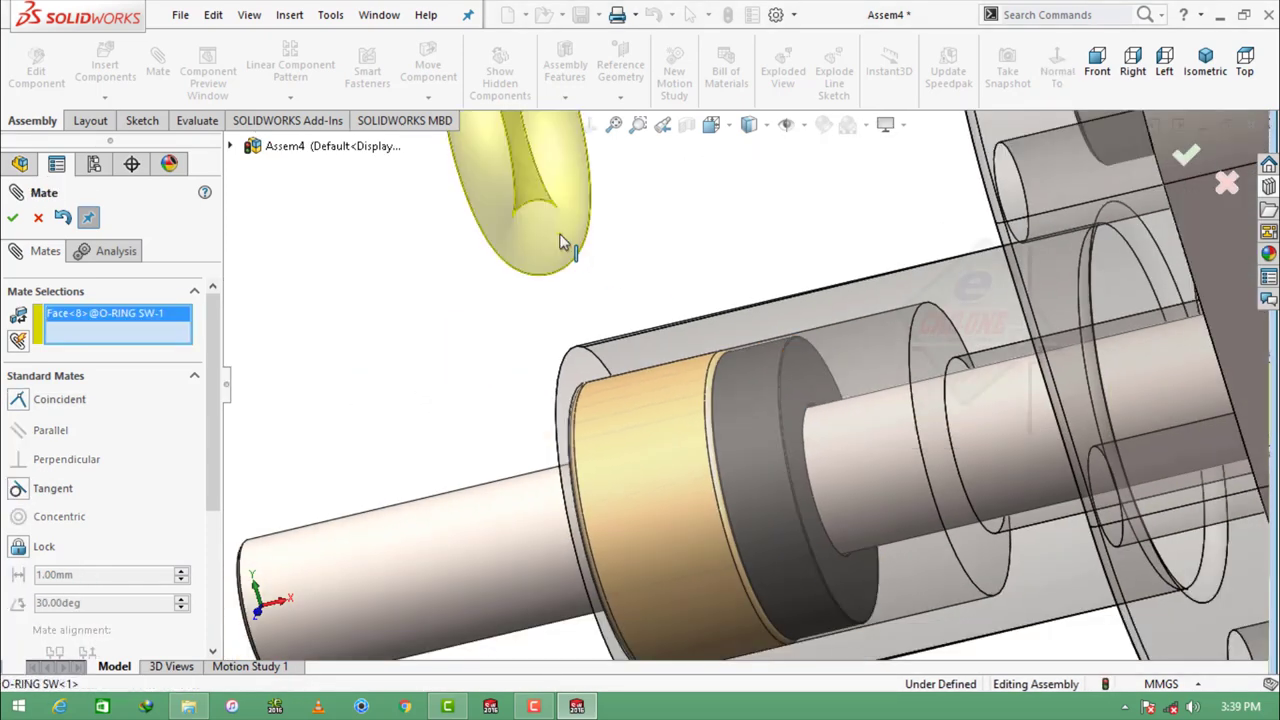
pyautogui.moveTo(560, 240); pyautogui.dragTo(600, 300, button='middle')
pyautogui.click(172, 341)
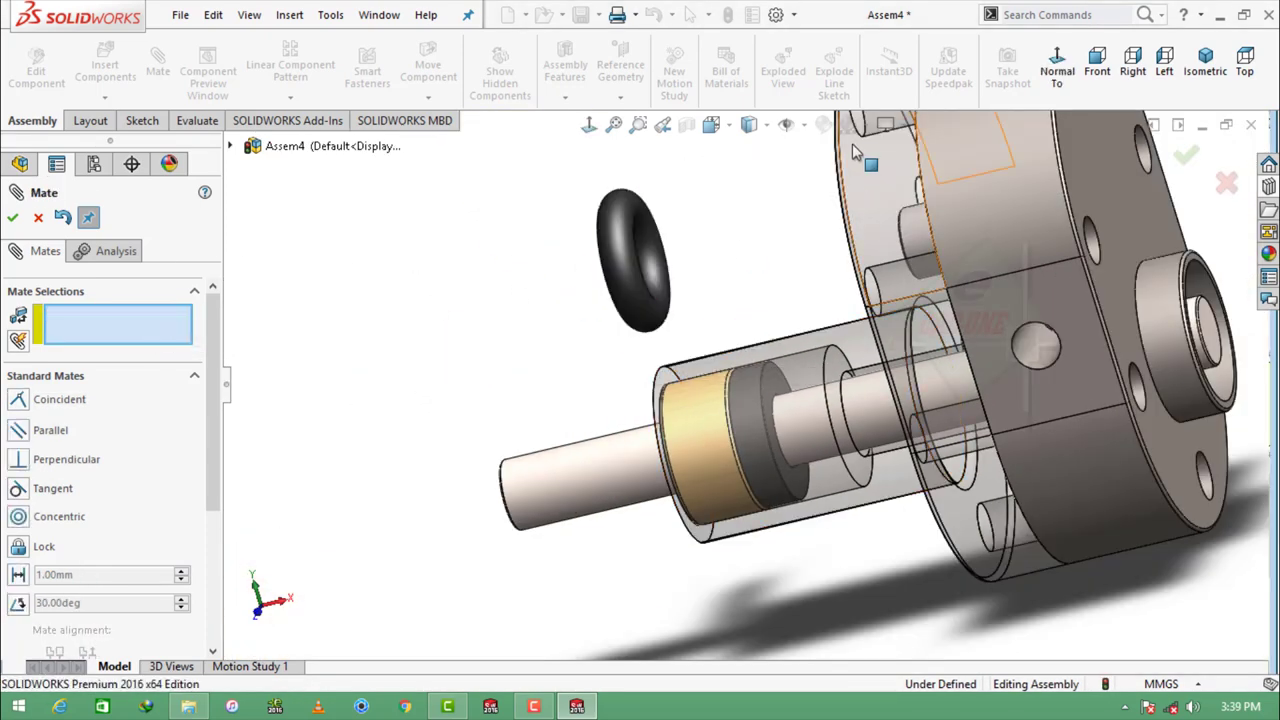
pyautogui.click(800, 130)
pyautogui.click(786, 190)
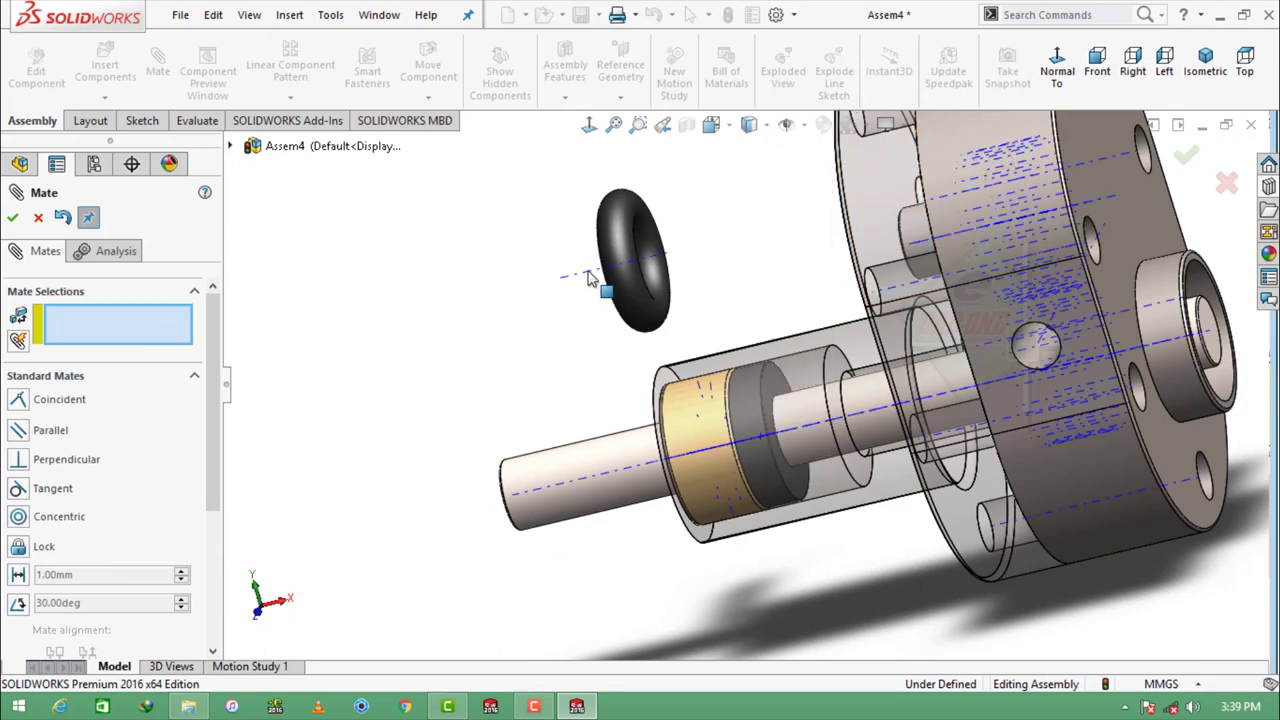
pyautogui.scroll(-3, 628, 283)
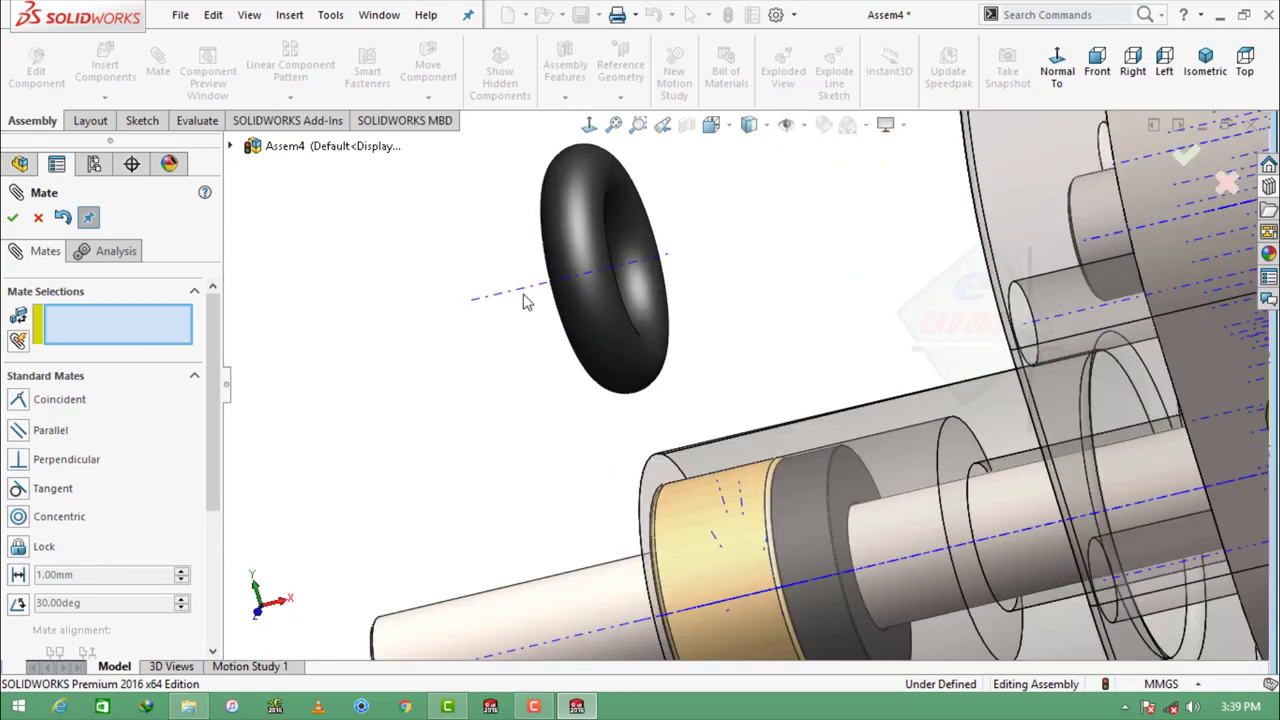
# Step: Mate the O-ring's axis with the pump shaft's axis
pyautogui.click(913, 560)
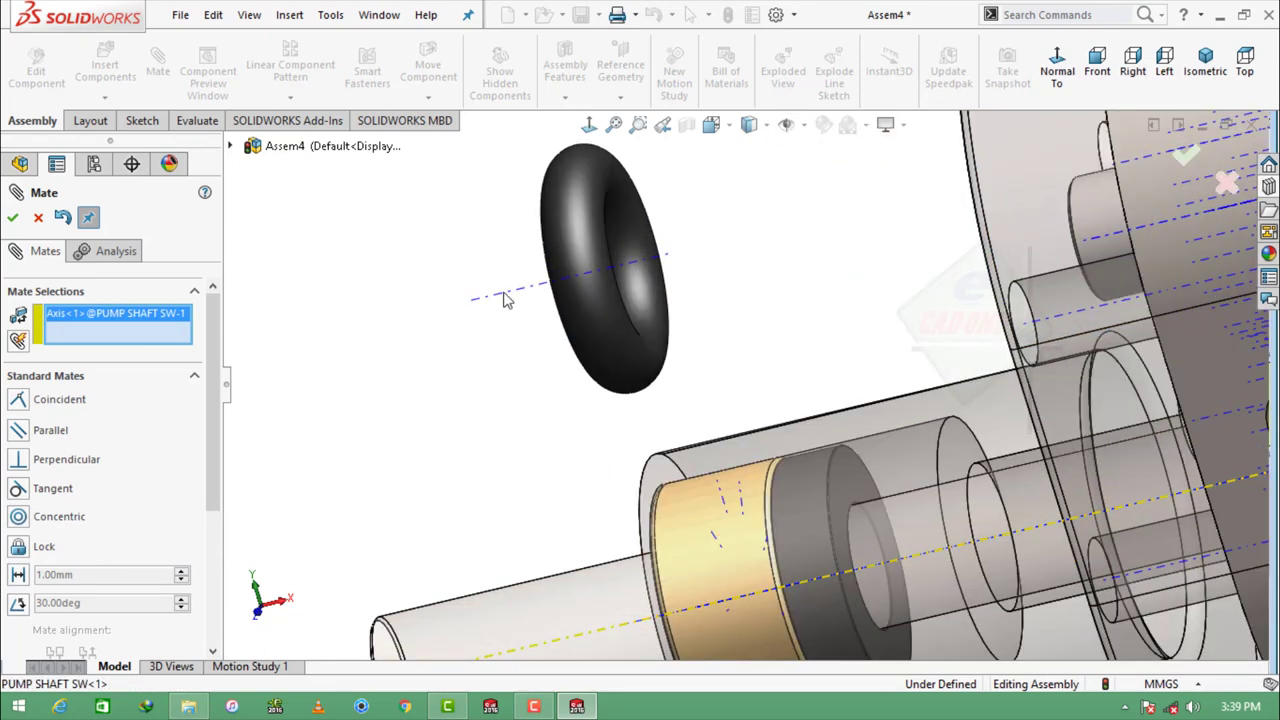
pyautogui.click(630, 272)
pyautogui.click(603, 241)
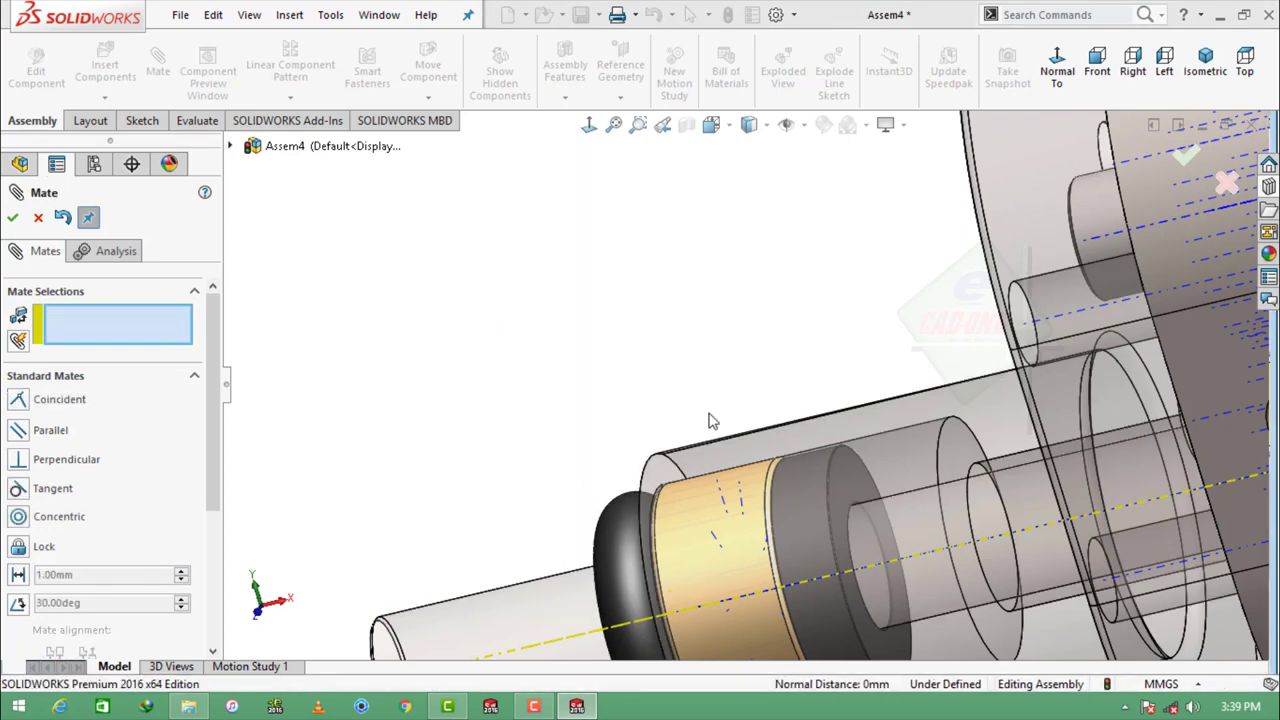
pyautogui.scroll(3, 686, 503)
# Step: Hide the reference axes and return to an isometric view of the assembly
pyautogui.click(773, 443)
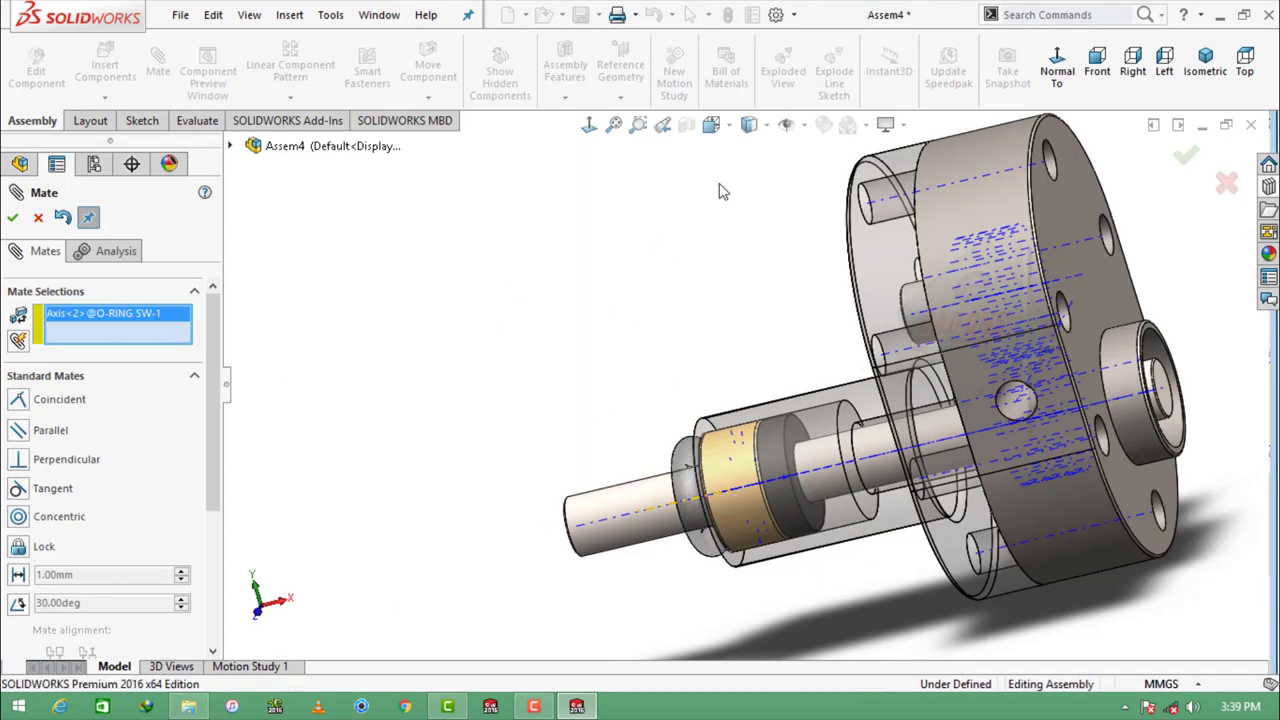
pyautogui.click(801, 124)
pyautogui.moveTo(663, 463); pyautogui.dragTo(729, 434, button='middle')
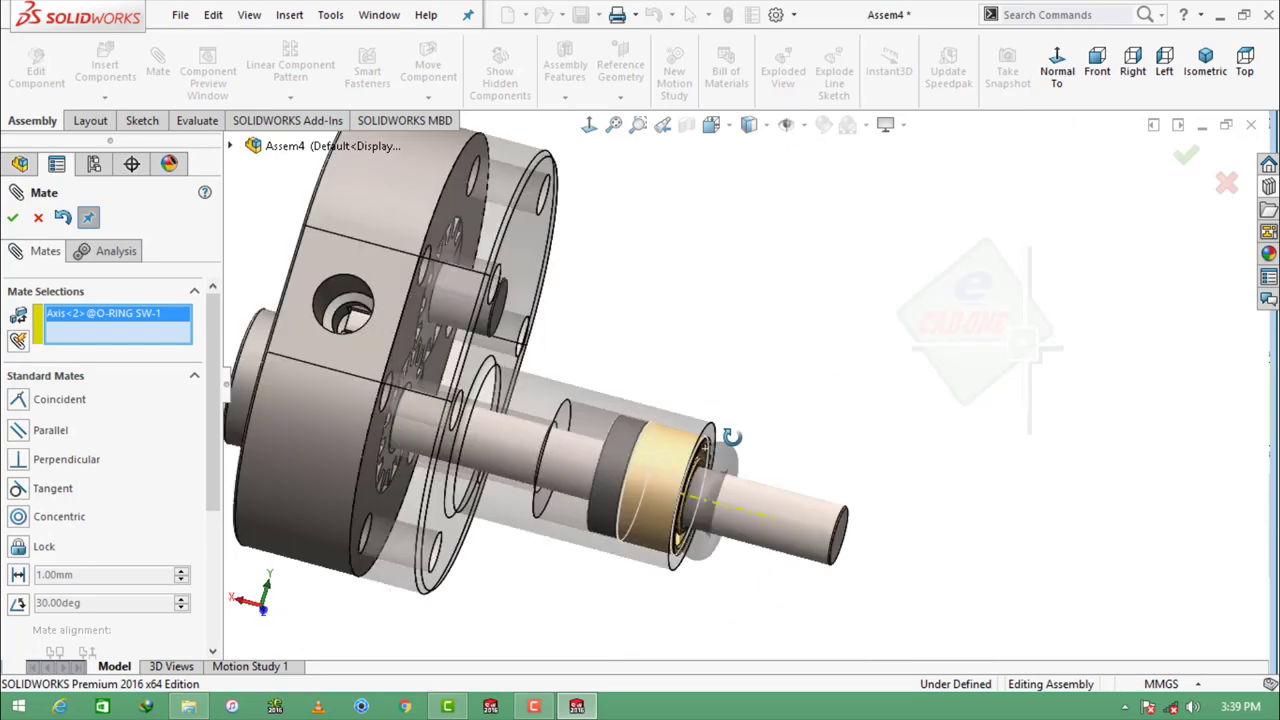
pyautogui.click(1205, 62)
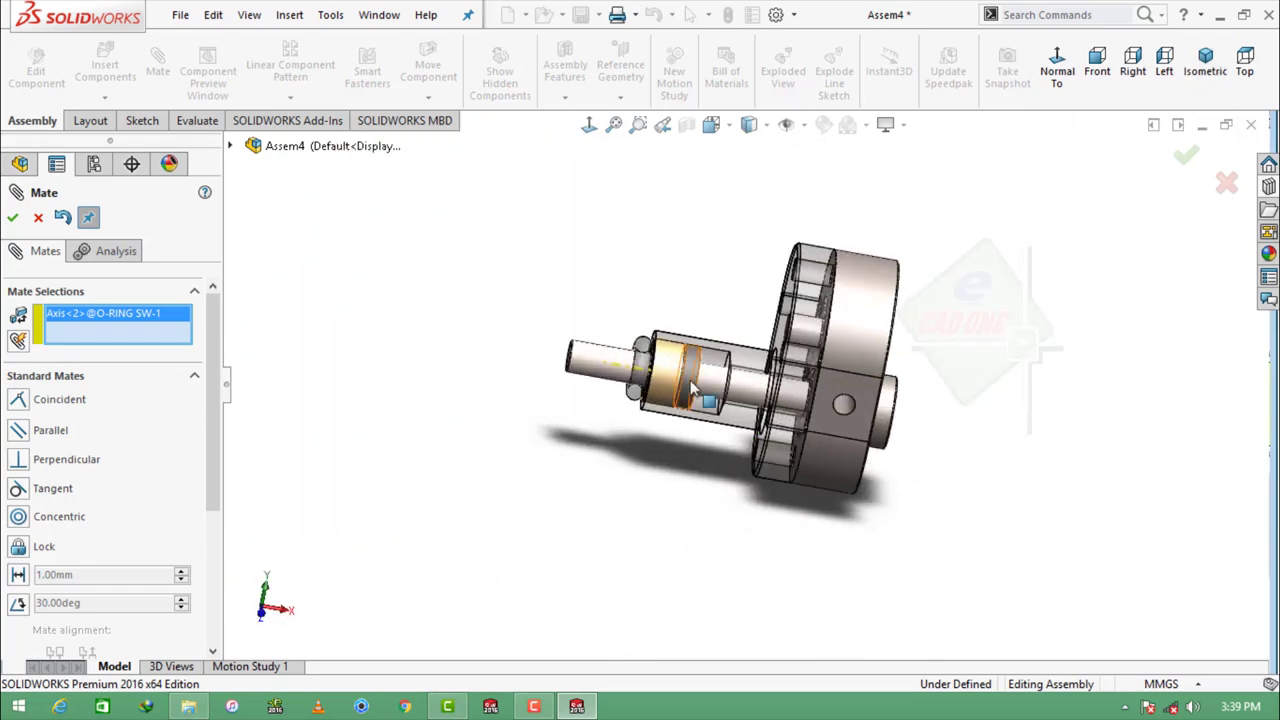
pyautogui.scroll(-5, 826, 380)
pyautogui.scroll(-3, 800, 350)
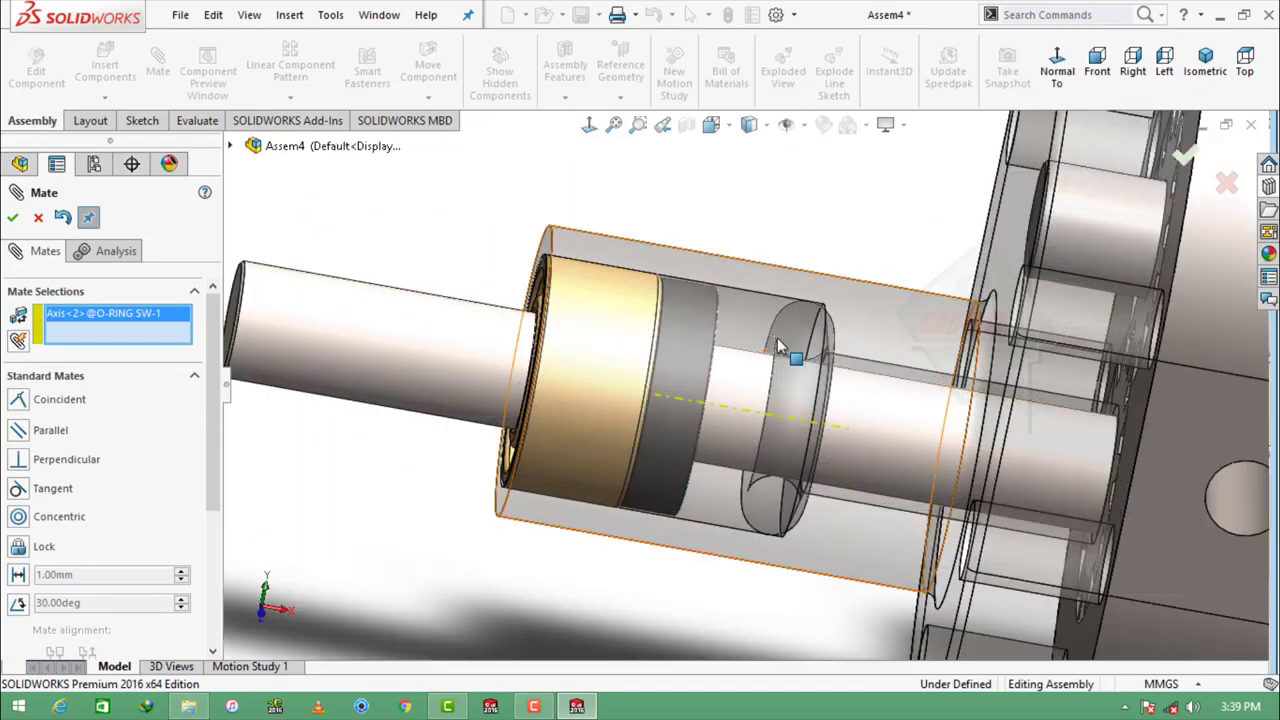
pyautogui.scroll(-3, 790, 345)
# Step: Mate the O-ring tangent to the bearing spacer's end face and close Mate
pyautogui.click(728, 340)
pyautogui.scroll(2, 779, 412)
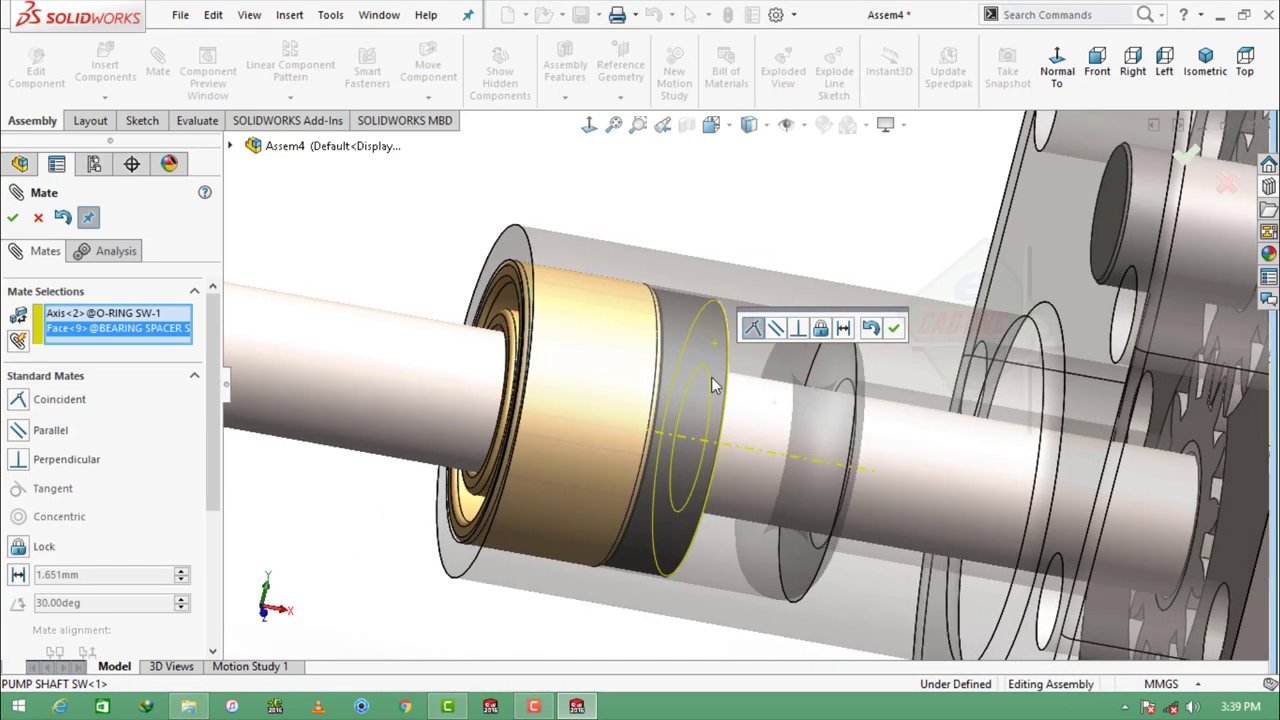
pyautogui.rightClick(152, 313)
pyautogui.click(188, 349)
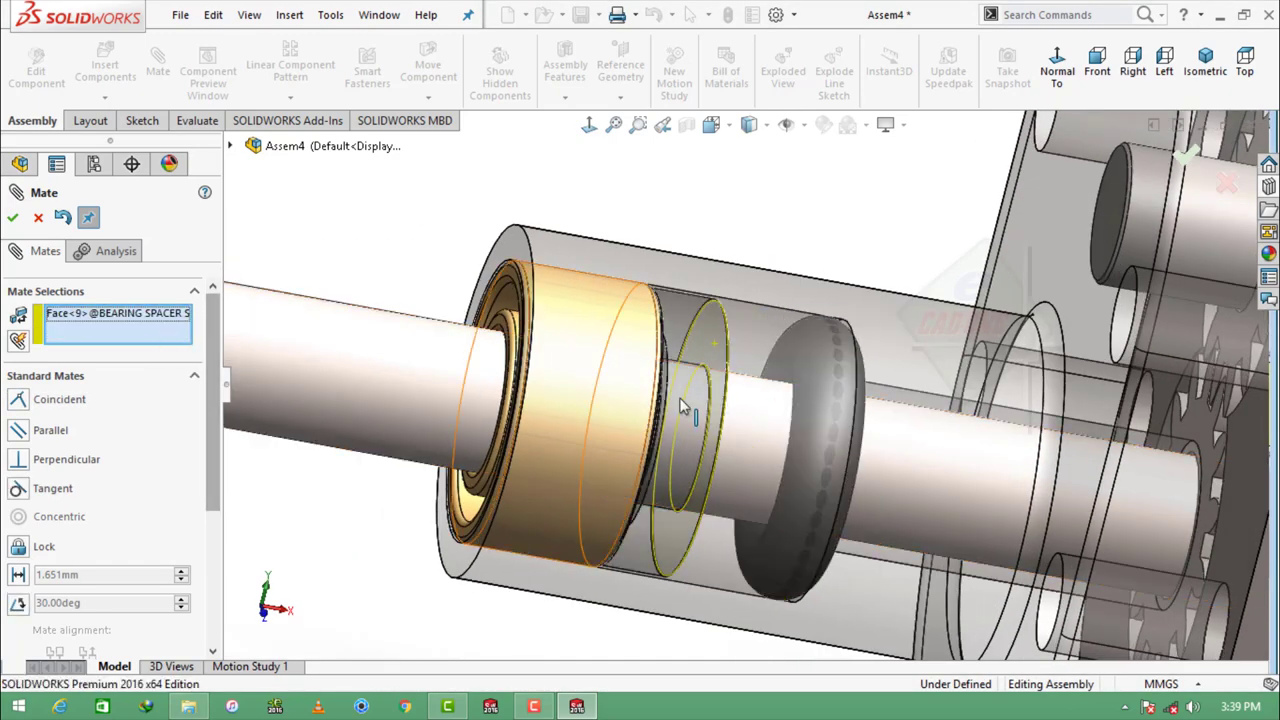
pyautogui.click(806, 366)
pyautogui.click(908, 340)
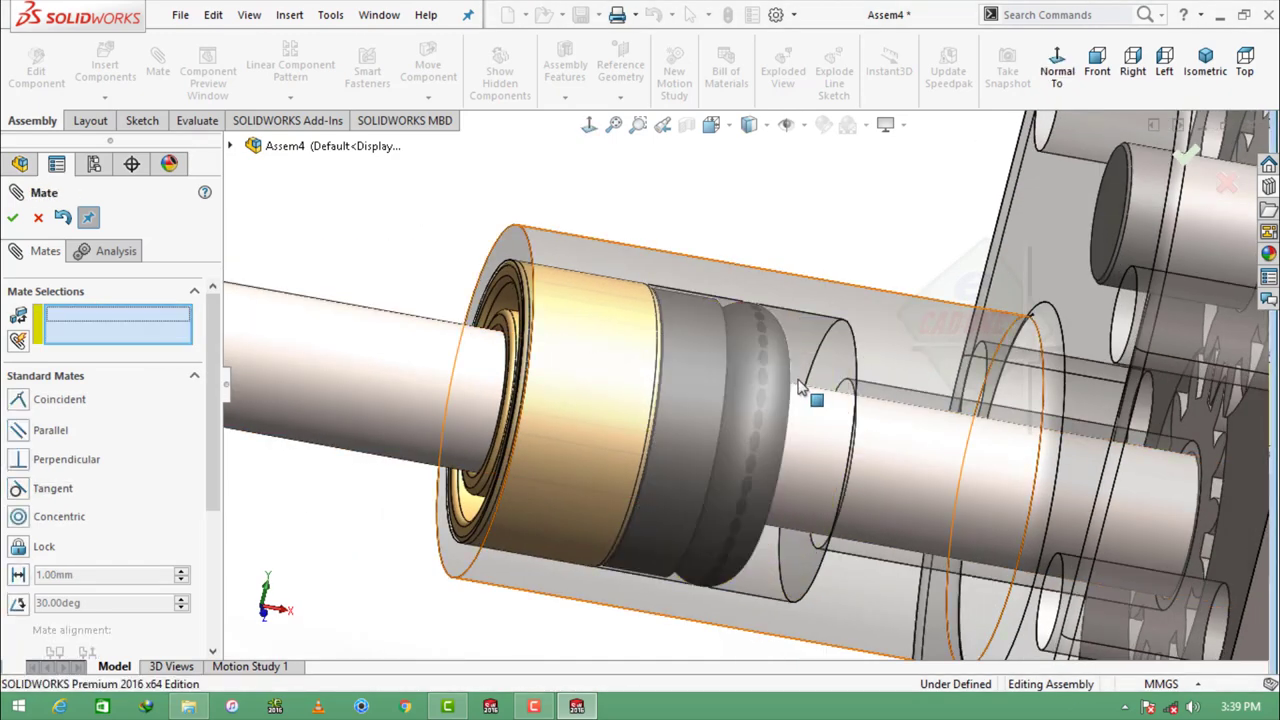
pyautogui.scroll(3, 814, 394)
pyautogui.moveTo(814, 394); pyautogui.dragTo(817, 455, button='middle')
pyautogui.scroll(-3, 817, 455)
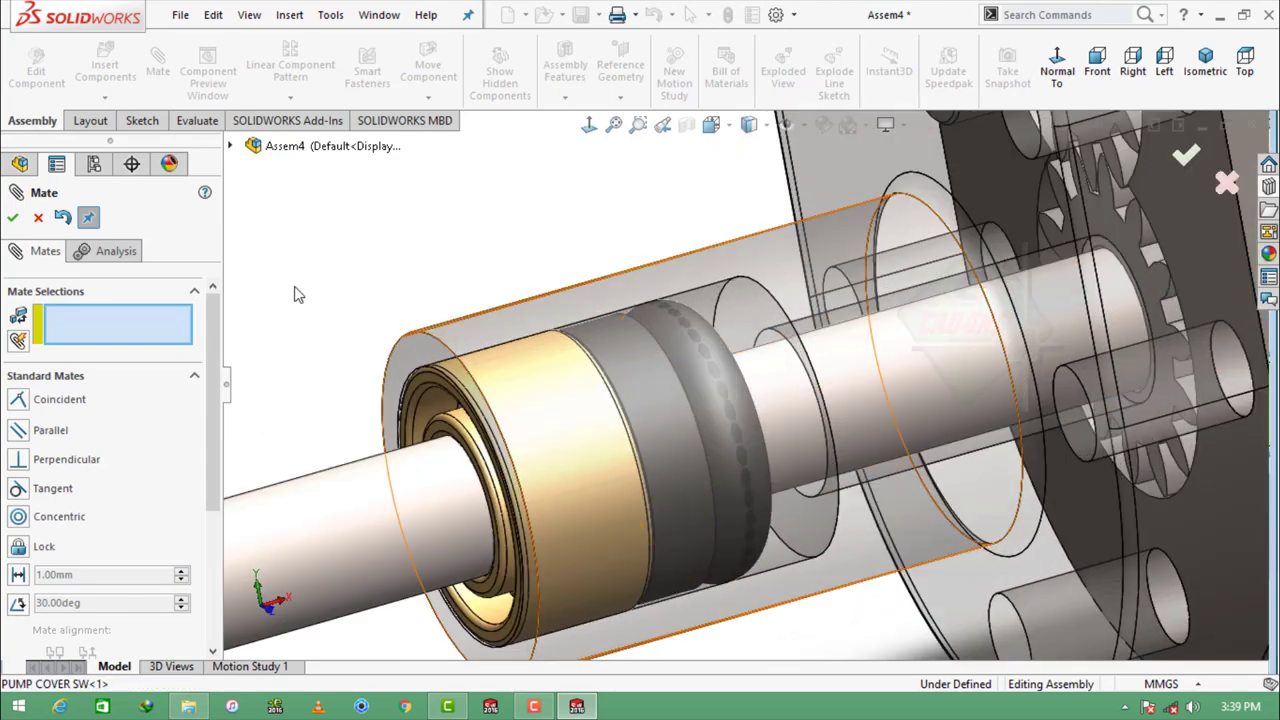
pyautogui.click(14, 218)
# Step: Insert a second O-RING SW part and place it in the assembly
pyautogui.click(105, 65)
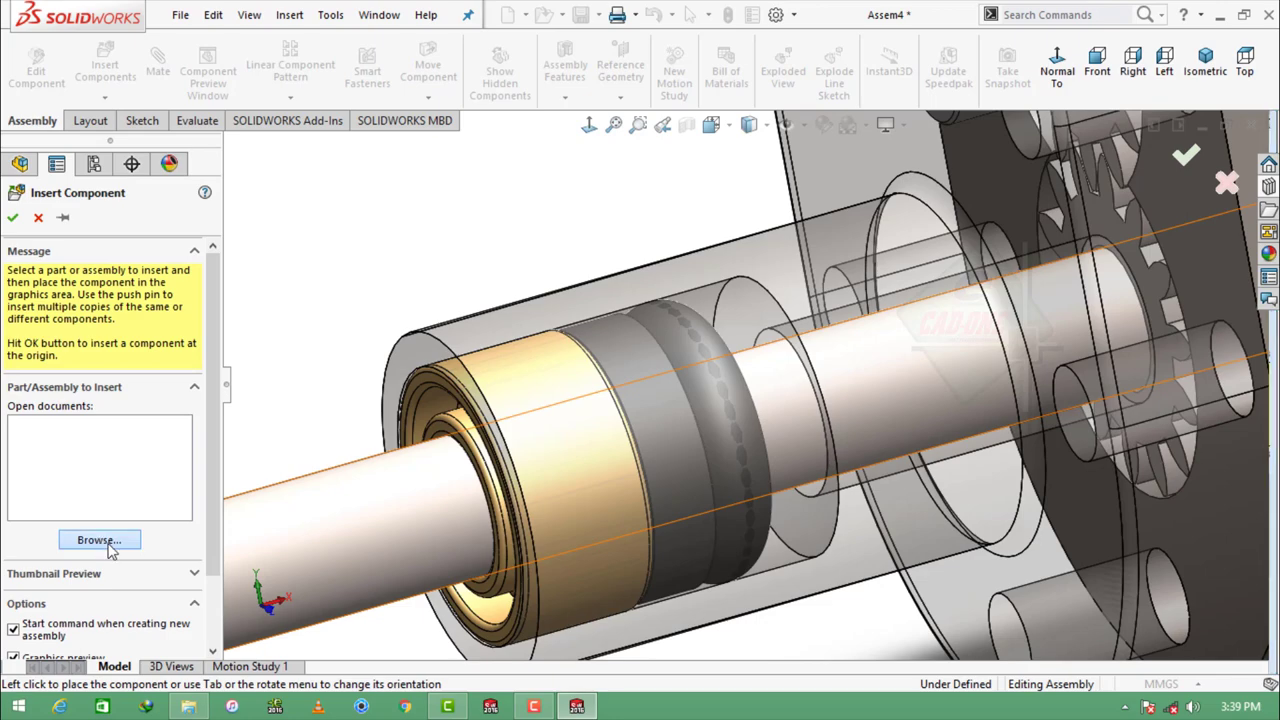
pyautogui.click(99, 540)
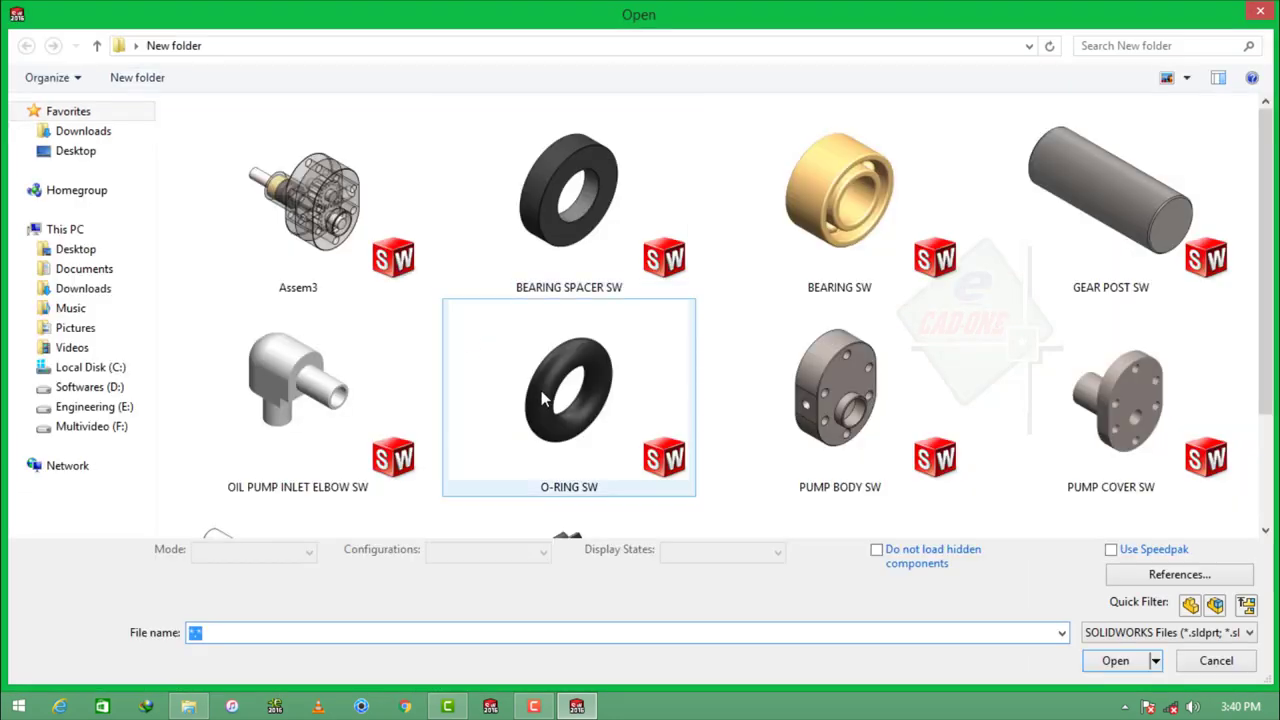
pyautogui.click(568, 395)
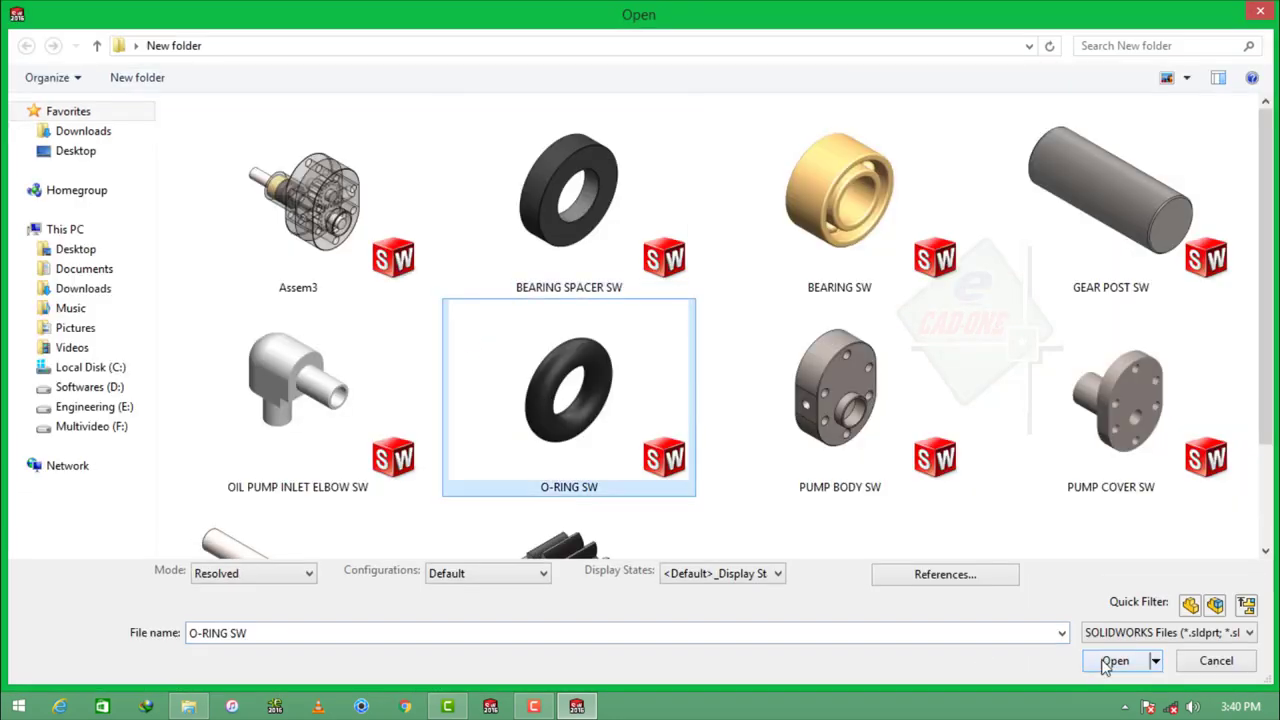
pyautogui.click(1114, 661)
pyautogui.click(865, 438)
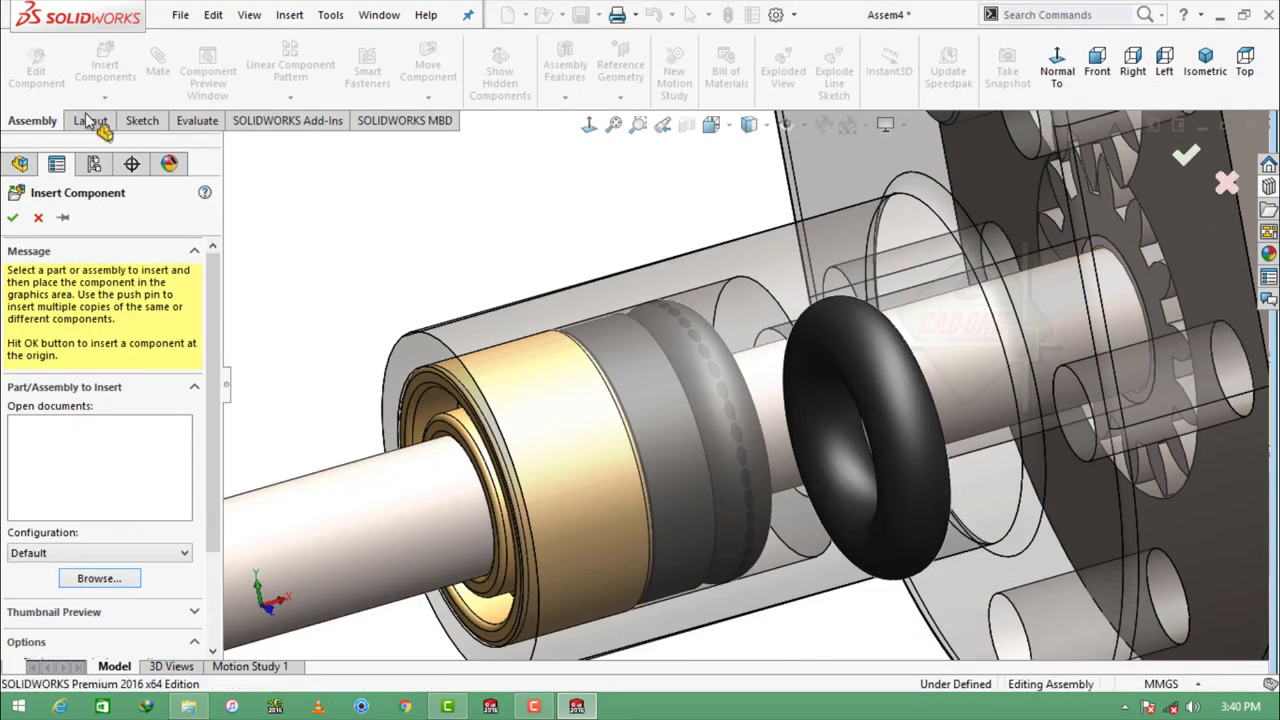
pyautogui.click(113, 56)
pyautogui.click(346, 505)
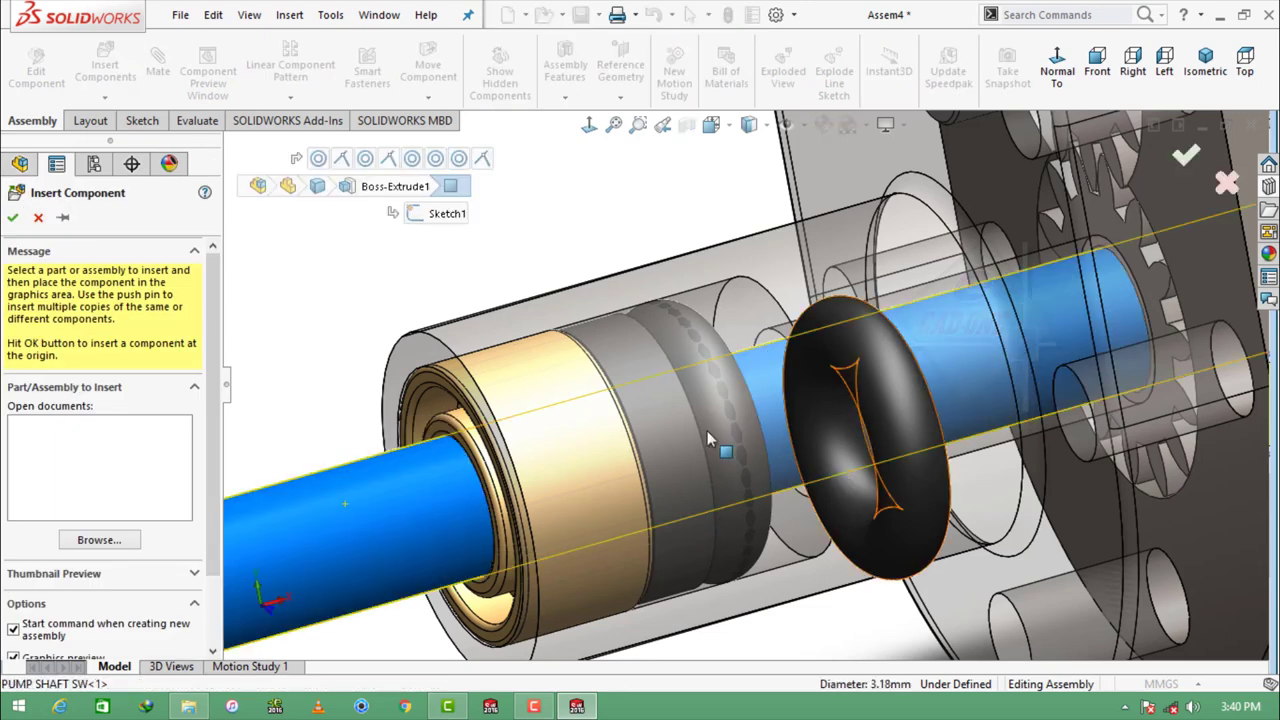
pyautogui.click(794, 128)
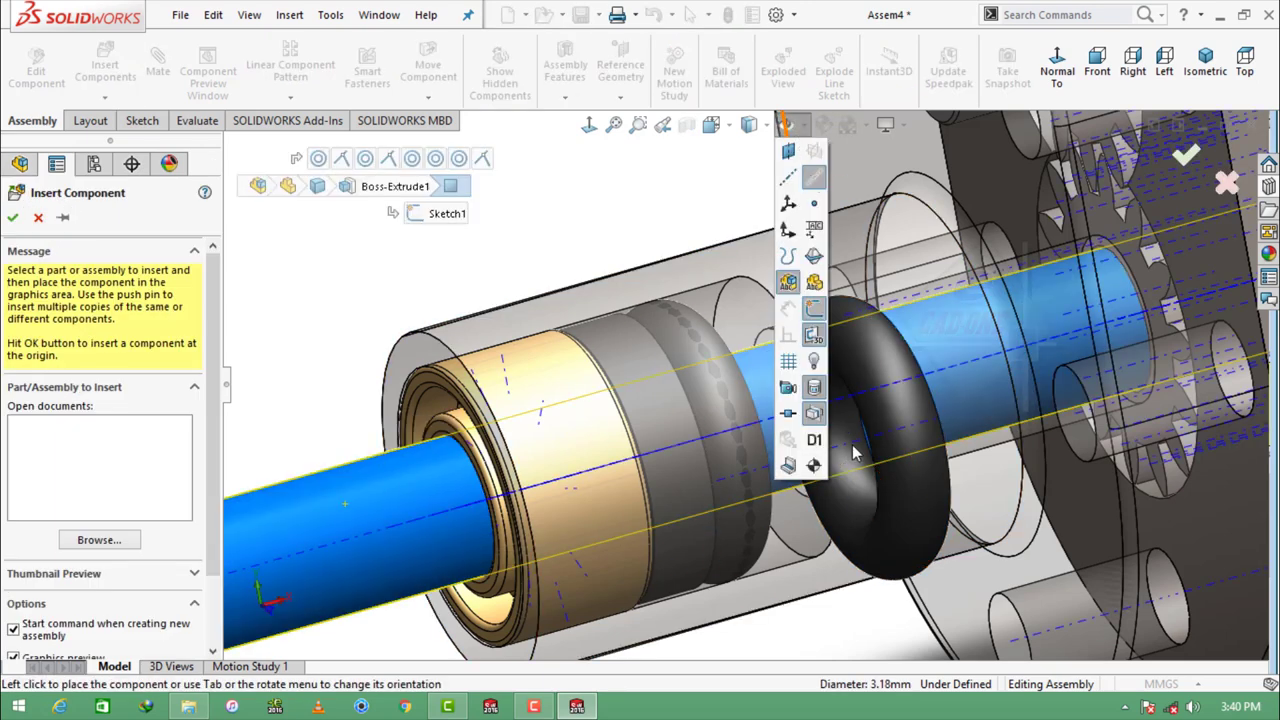
pyautogui.press('Escape')
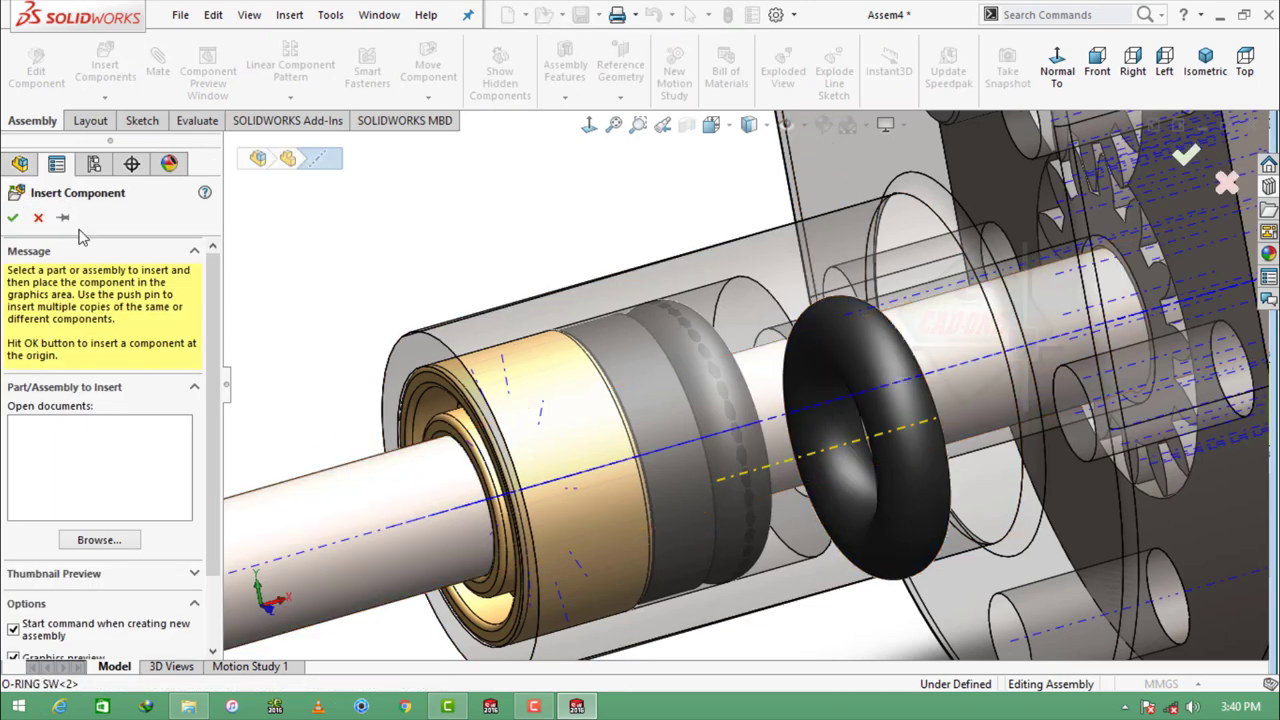
pyautogui.click(37, 219)
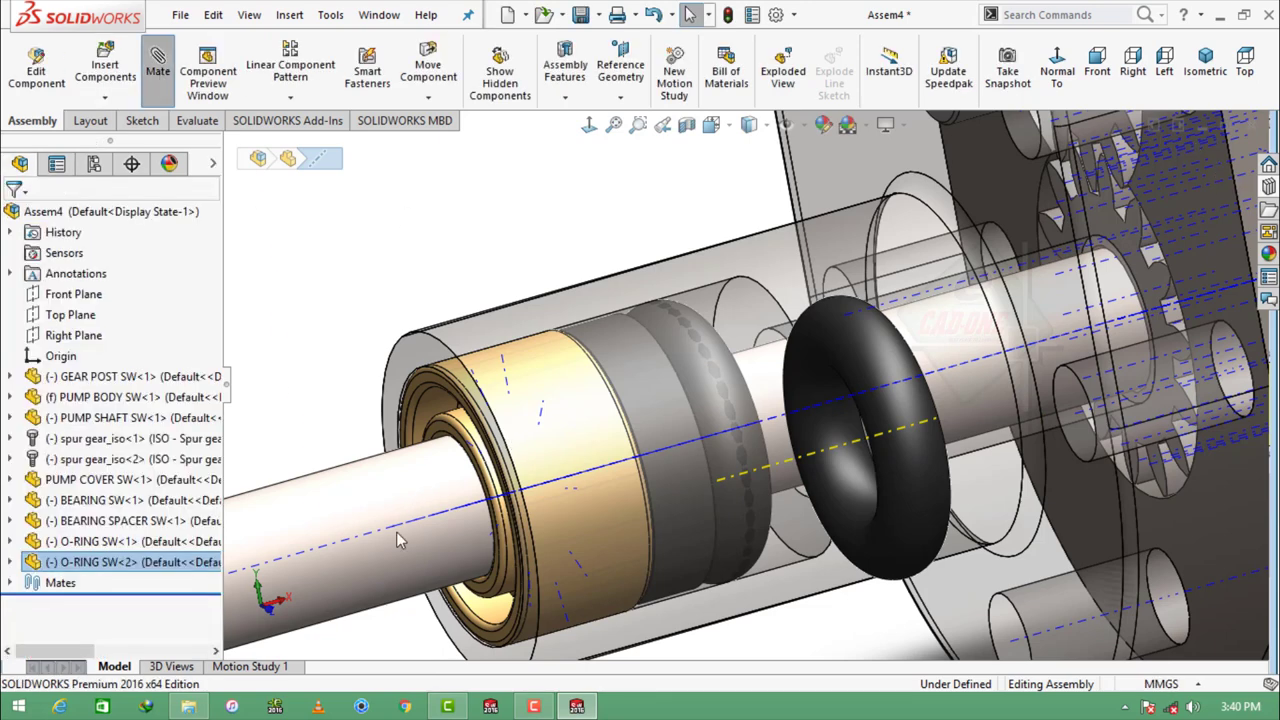
# Step: Mate the new O-ring's axis coincident with the pump shaft axis
pyautogui.click(792, 452)
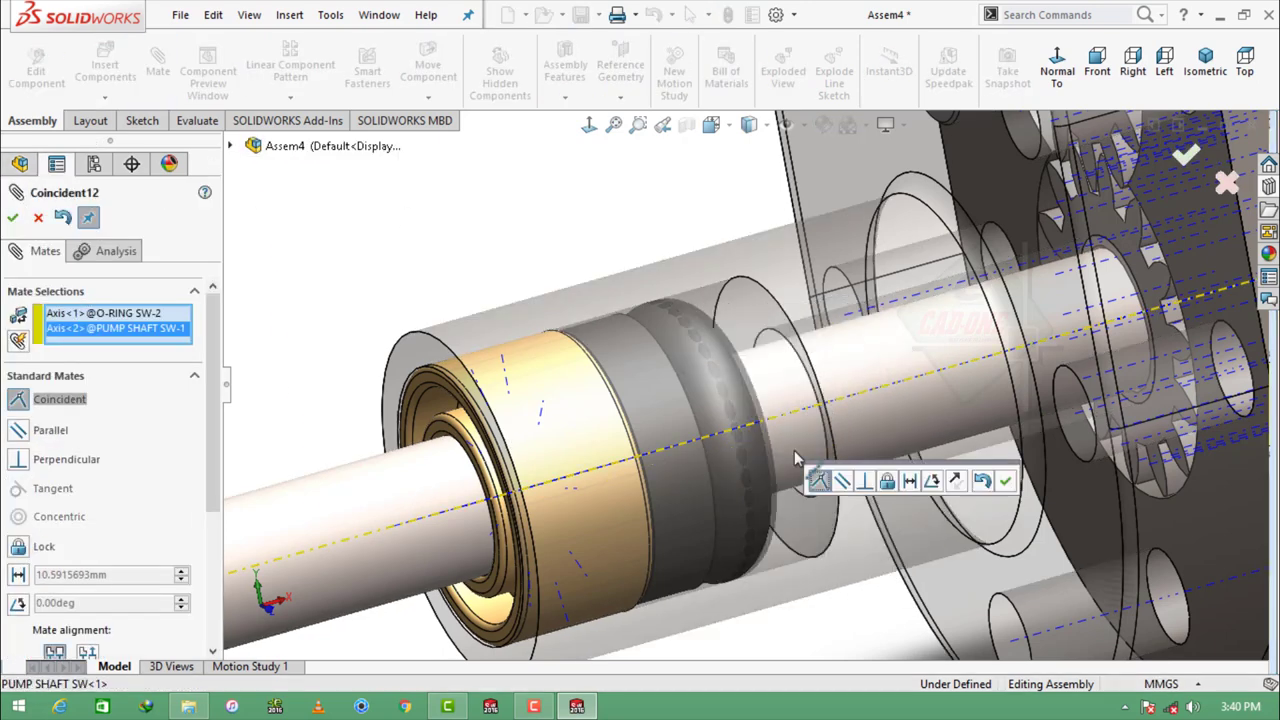
pyautogui.click(1005, 483)
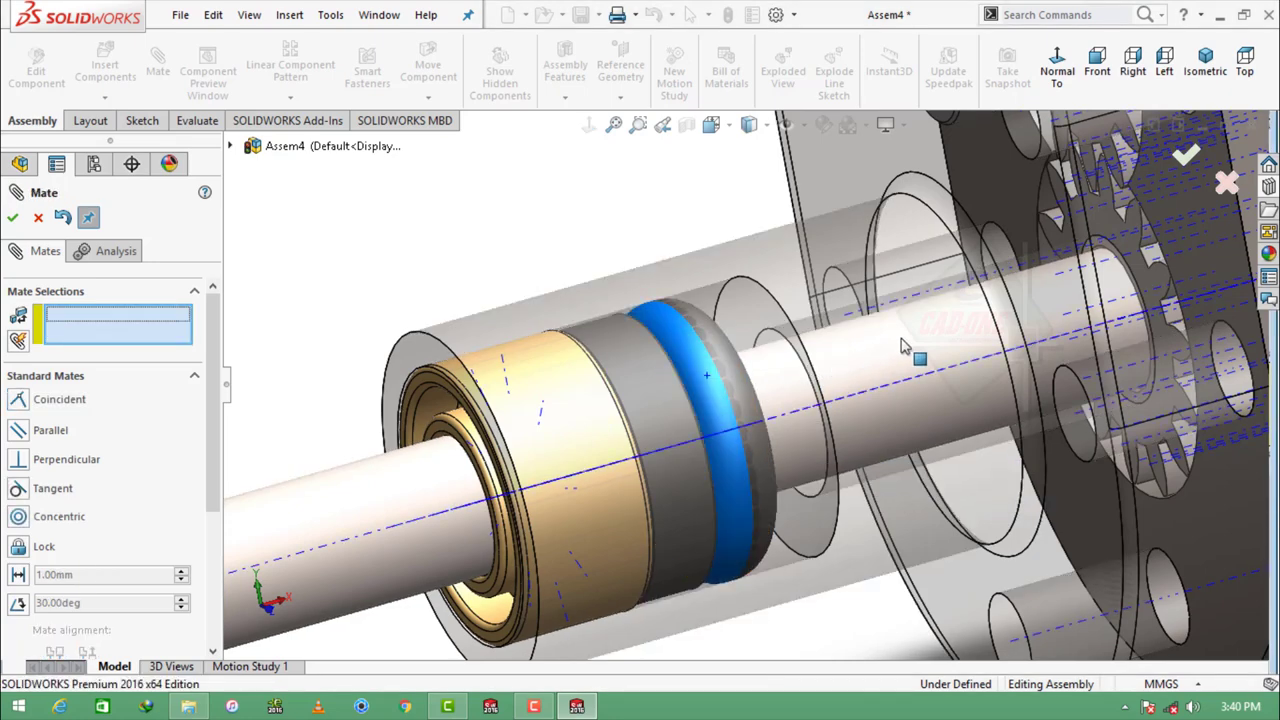
pyautogui.moveTo(905, 345); pyautogui.dragTo(378, 290, button='middle')
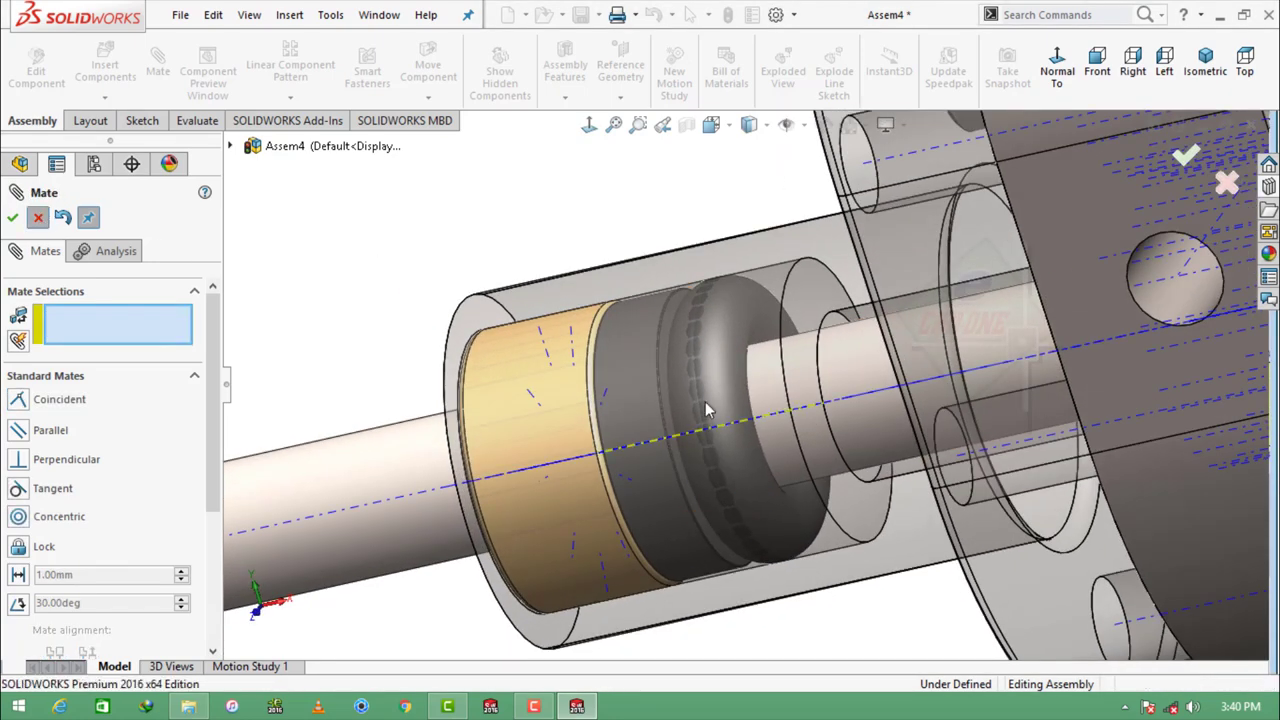
pyautogui.press('Escape')
# Step: Slide the O-ring toward the cover and mate it against the first O-ring
pyautogui.moveTo(706, 410); pyautogui.dragTo(918, 398)
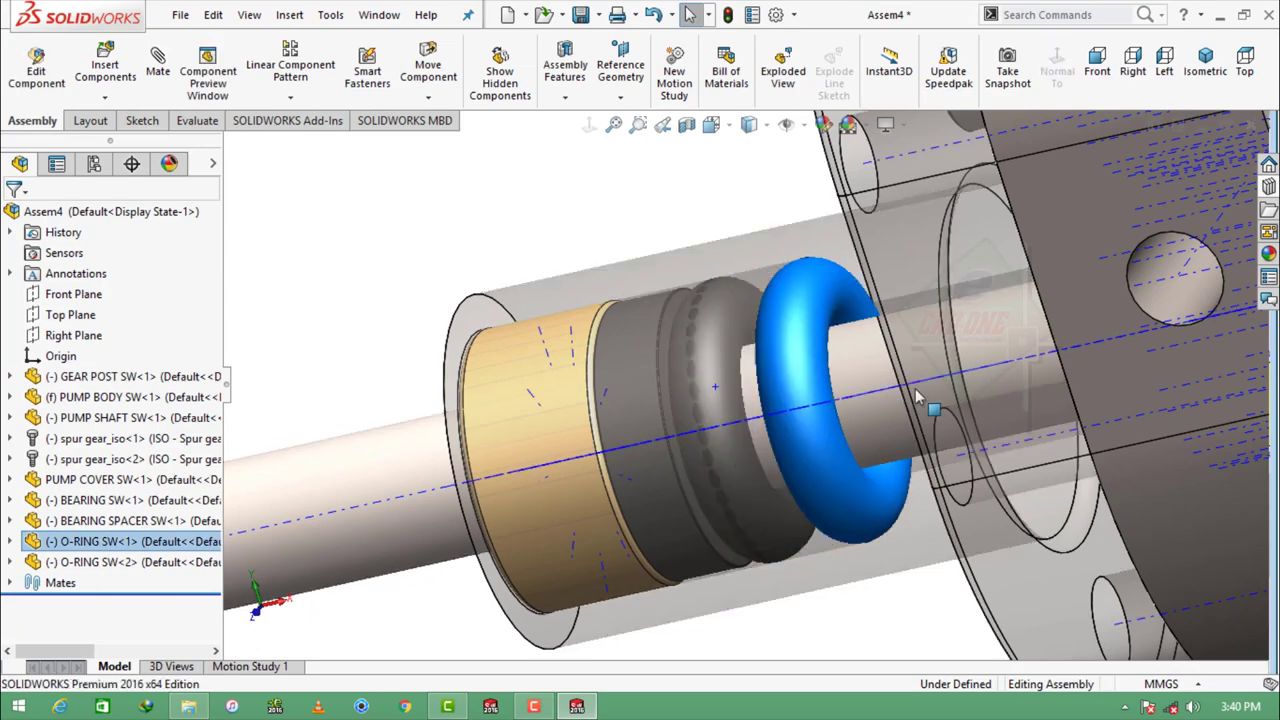
pyautogui.moveTo(918, 398); pyautogui.dragTo(700, 380, button='middle')
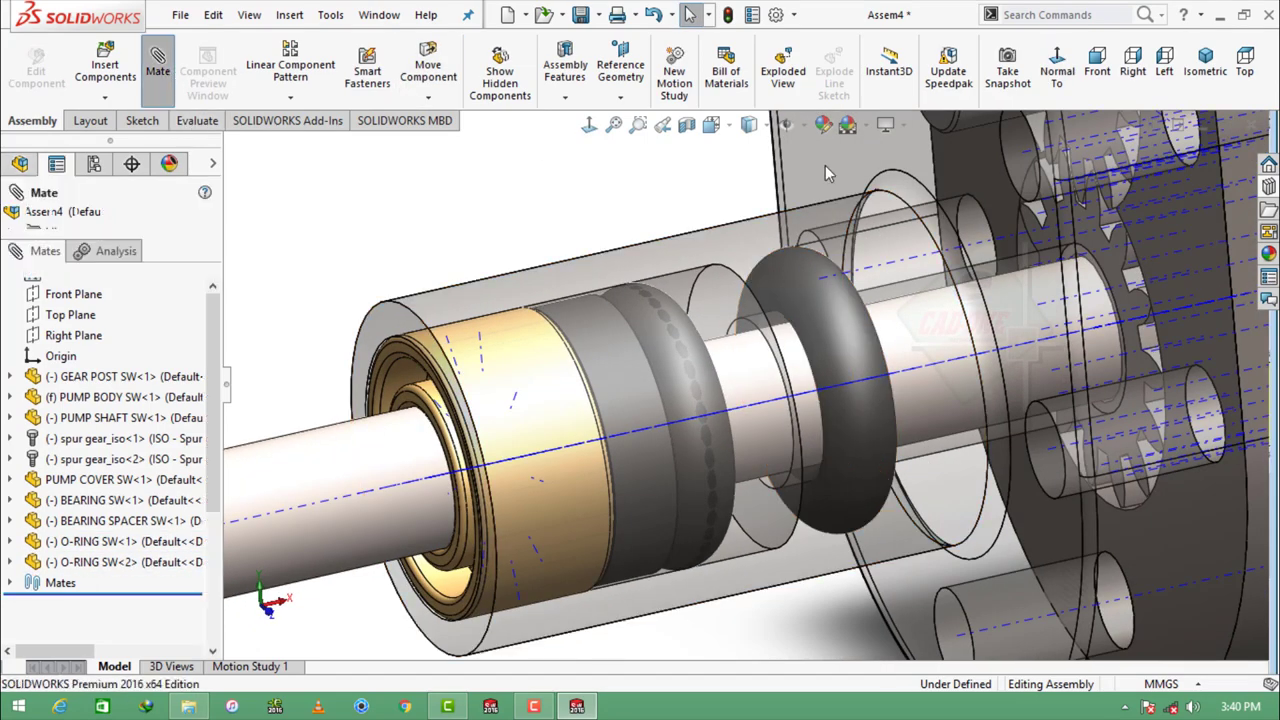
pyautogui.press('s')
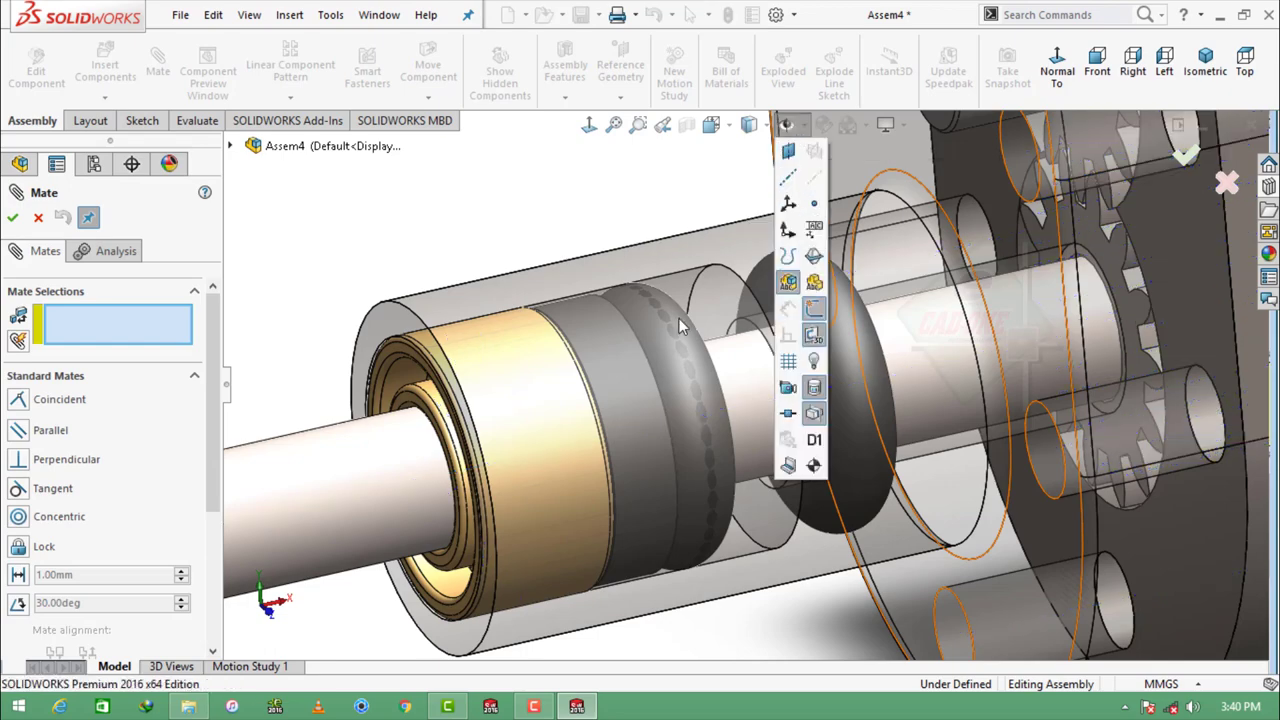
pyautogui.click(775, 292)
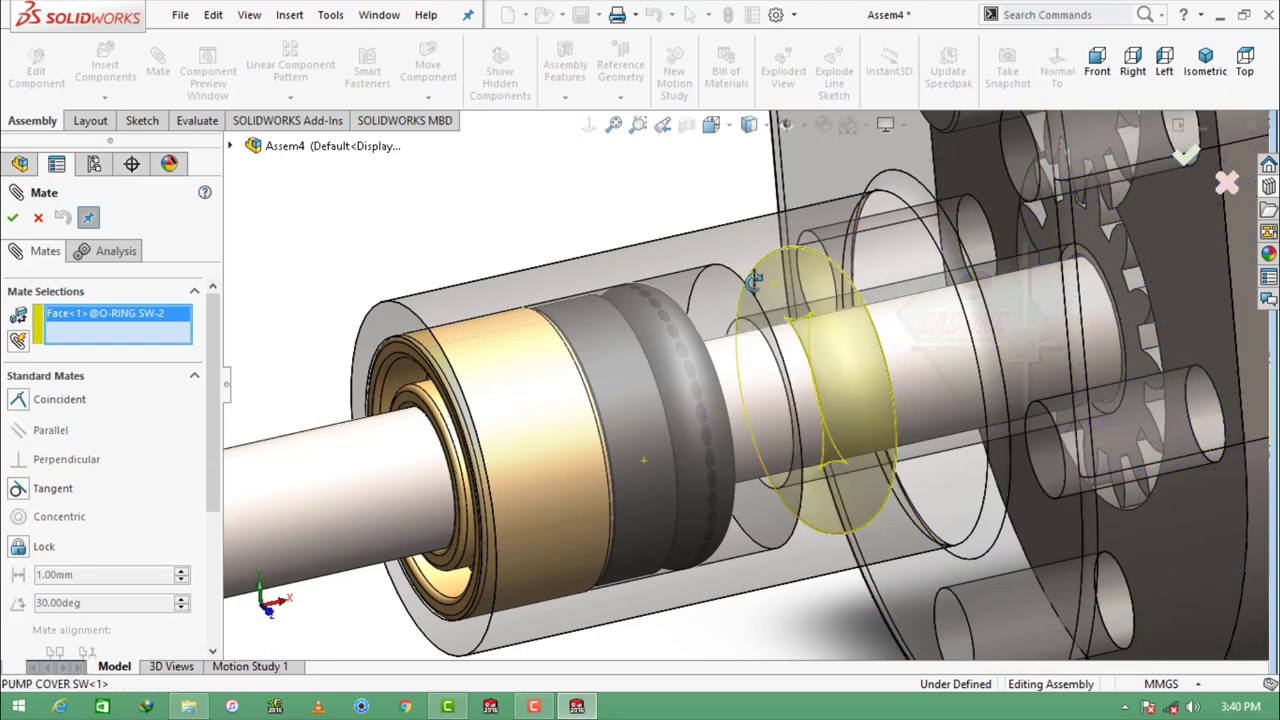
pyautogui.moveTo(775, 292); pyautogui.dragTo(785, 323, button='middle')
pyautogui.click(731, 340)
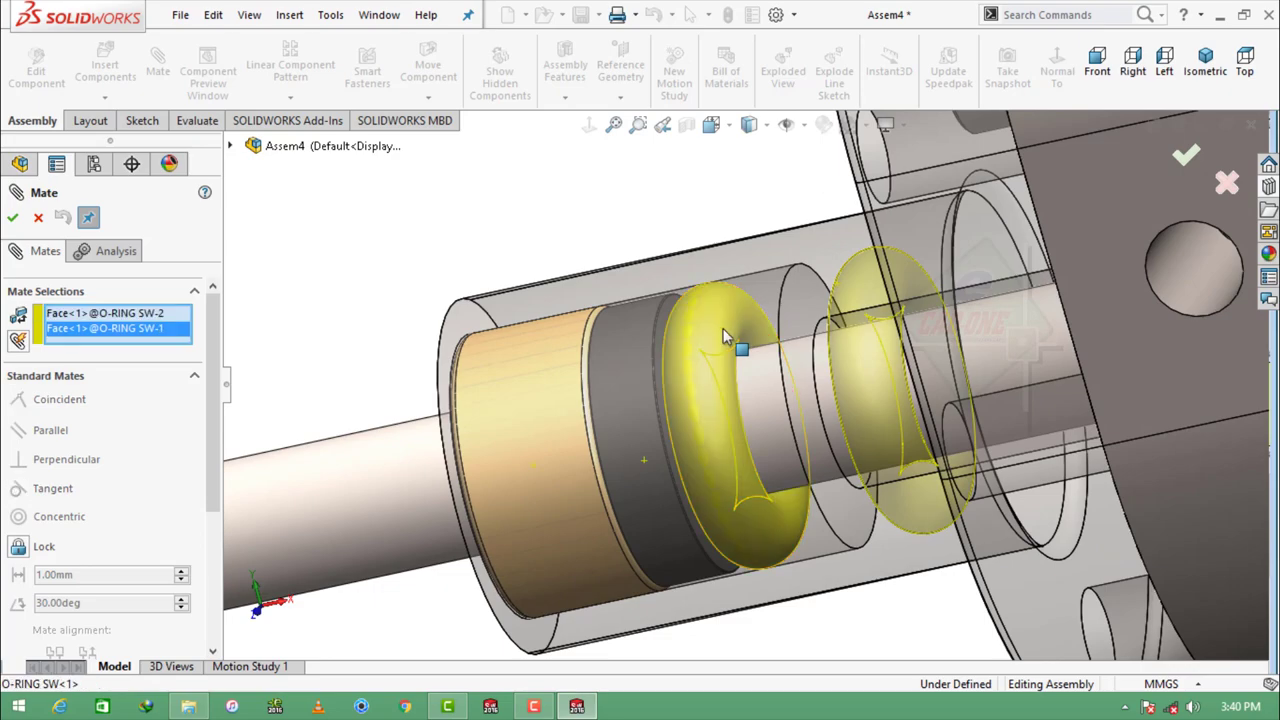
pyautogui.press('Return')
# Step: Mate the O-ring tangent to the pump cover's circular inner edge
pyautogui.moveTo(597, 357)
pyautogui.mouseDown(button='middle')
pyautogui.moveTo(740, 338)
pyautogui.moveTo(714, 371)
pyautogui.moveTo(808, 334)
pyautogui.mouseUp(button='middle')
pyautogui.click(828, 340)
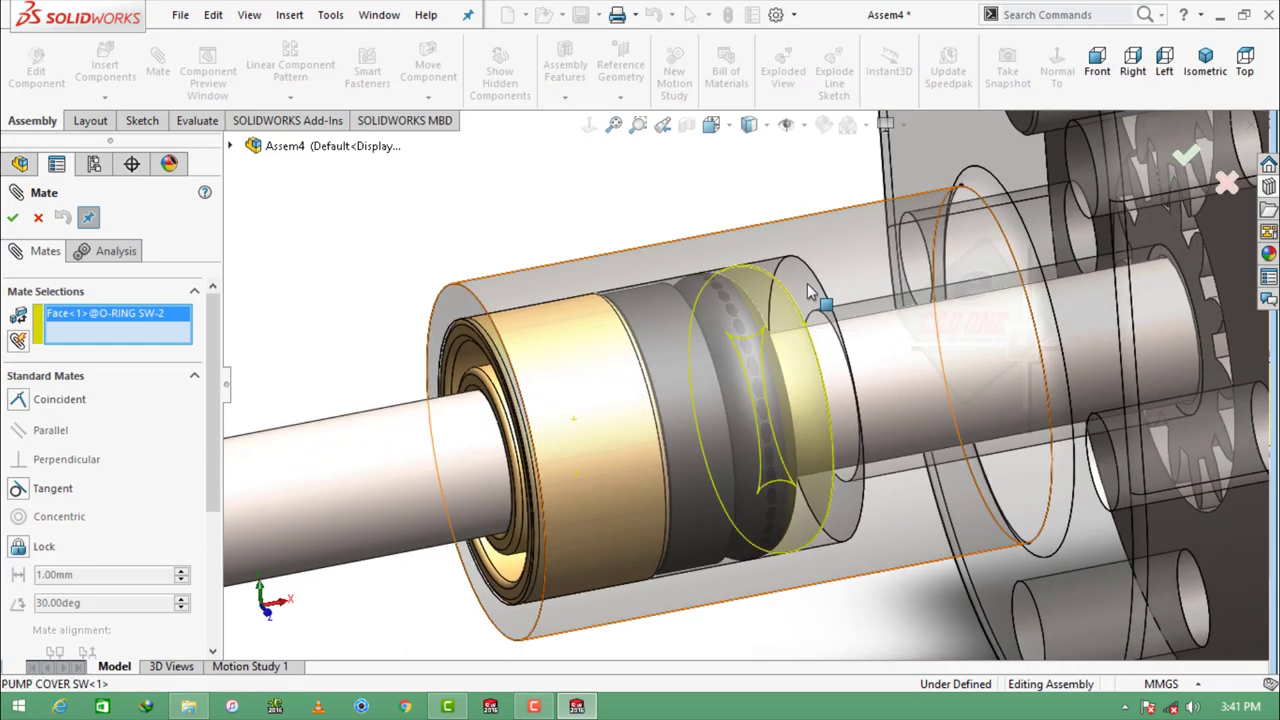
pyautogui.click(808, 289)
pyautogui.rightClick(133, 333)
pyautogui.click(190, 342)
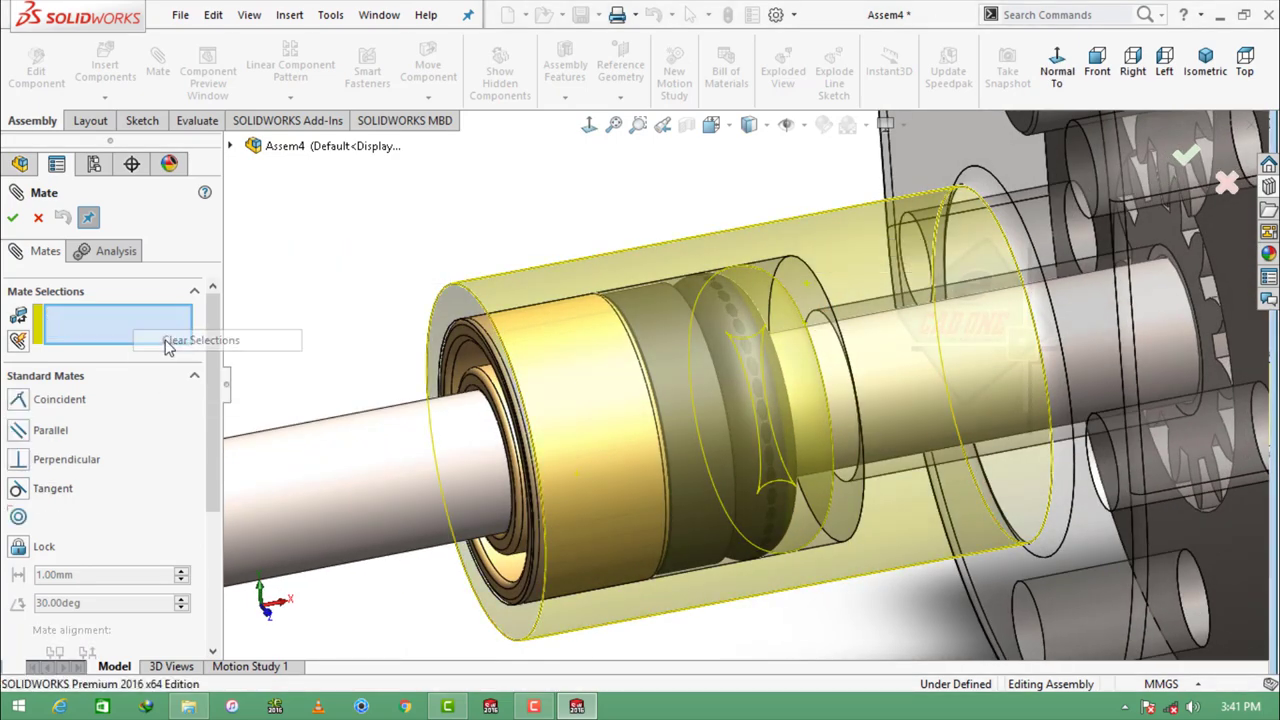
pyautogui.click(818, 320)
pyautogui.moveTo(677, 334); pyautogui.dragTo(809, 314, button='middle')
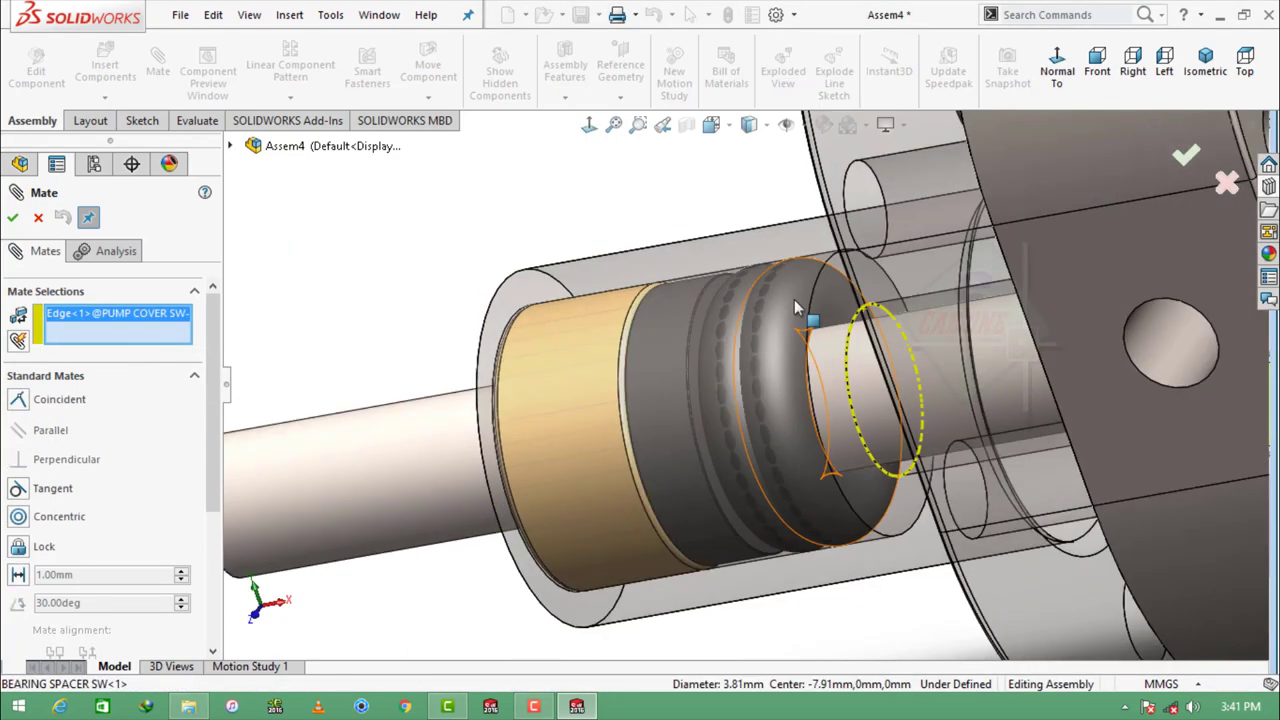
pyautogui.click(830, 310)
pyautogui.click(893, 276)
# Step: Make the pump cover and pump body transparent to reveal the gears
pyautogui.press('f')
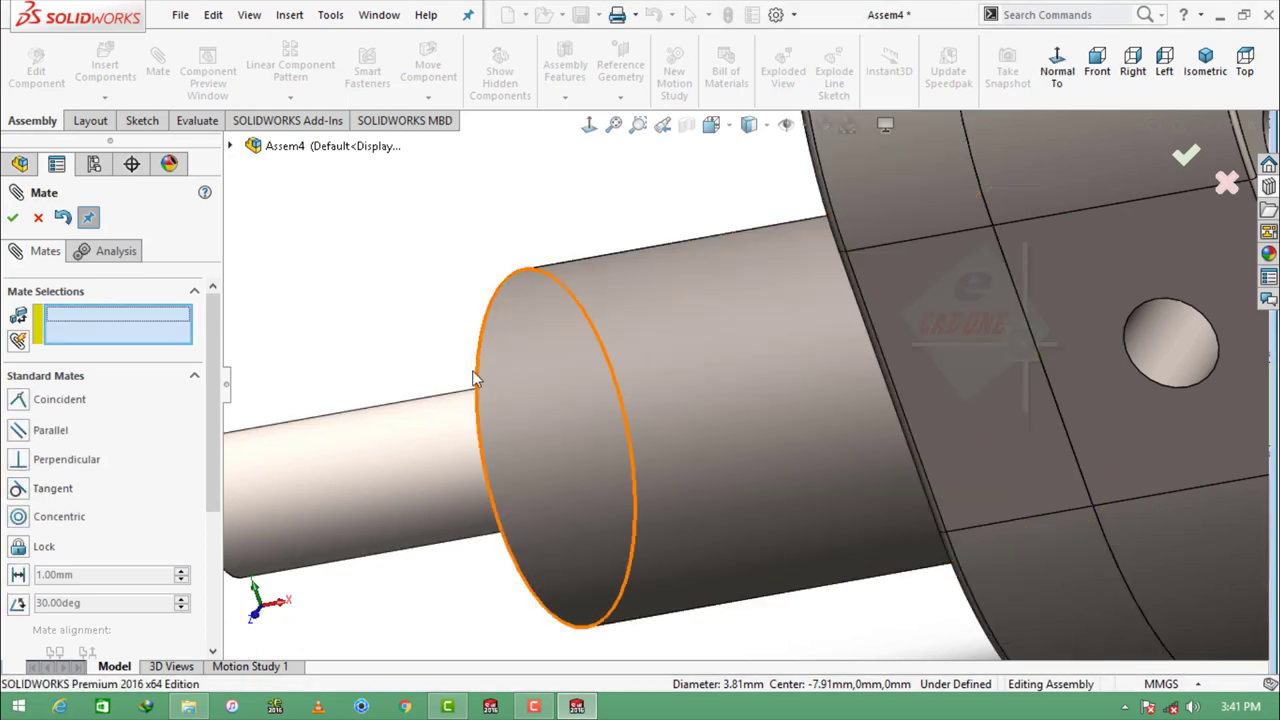
pyautogui.press('Escape')
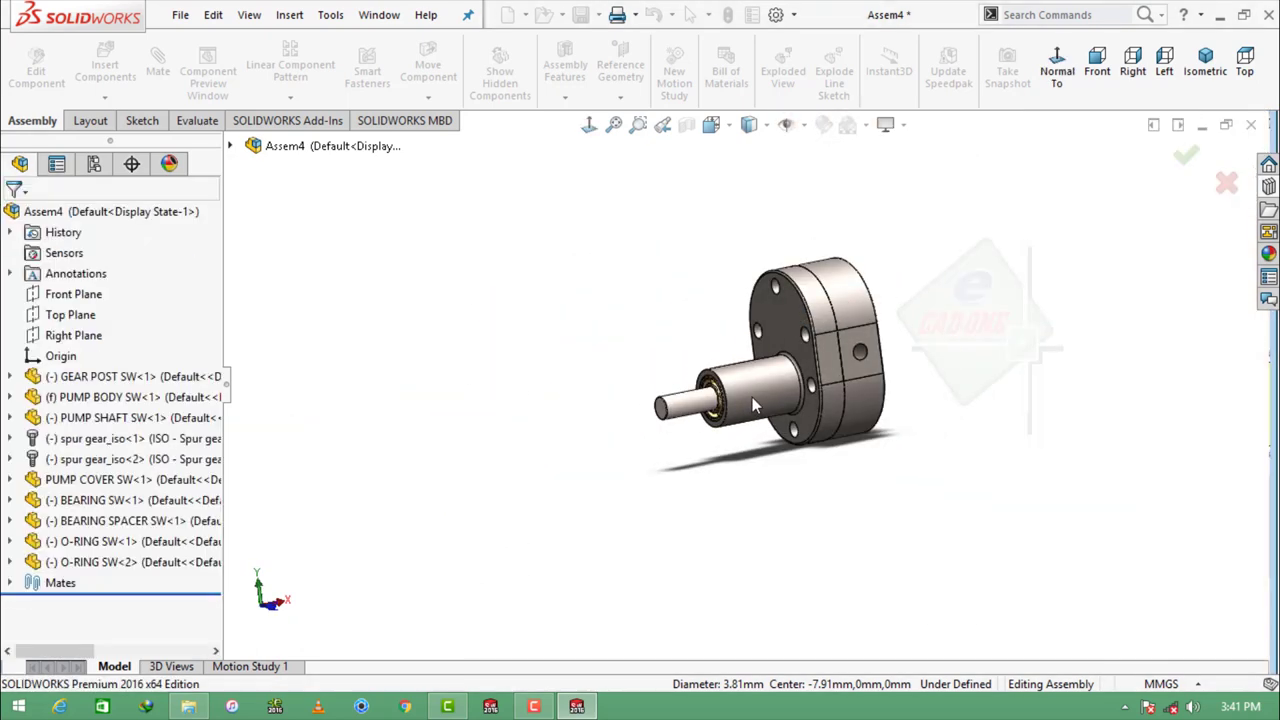
pyautogui.scroll(3, 752, 397)
pyautogui.click(912, 228)
pyautogui.click(1047, 147)
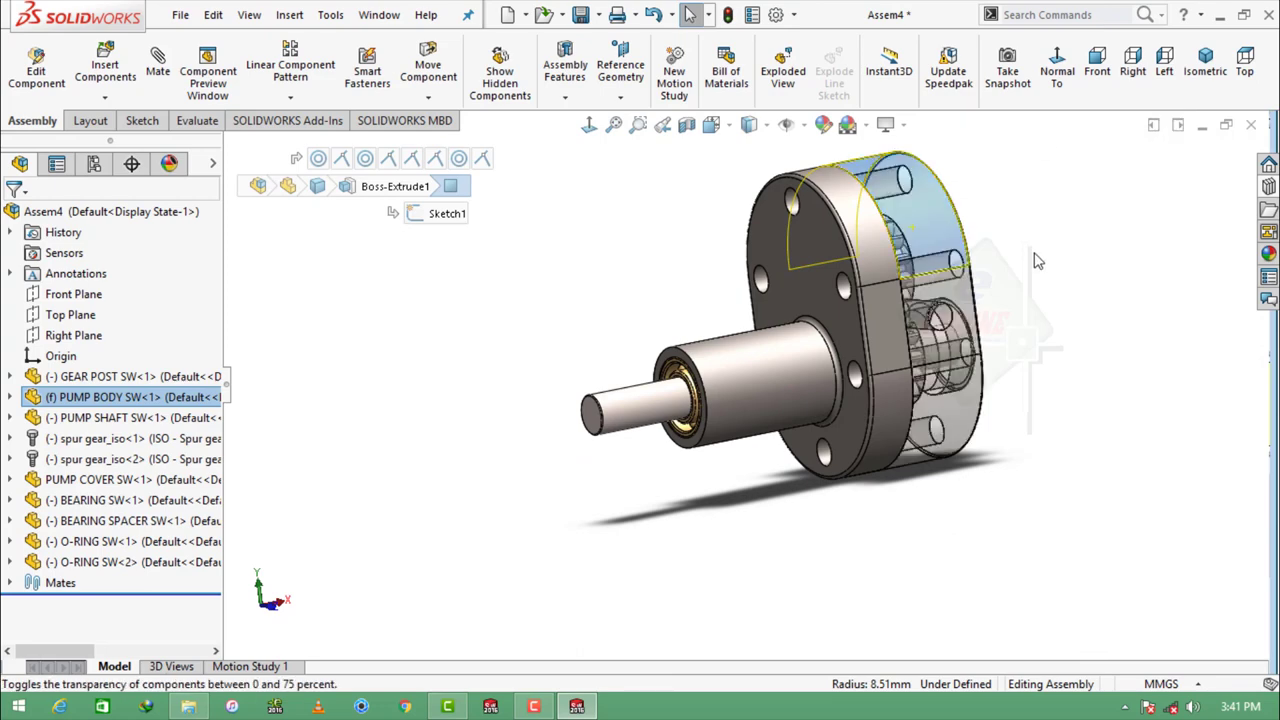
pyautogui.click(860, 218)
pyautogui.click(1030, 118)
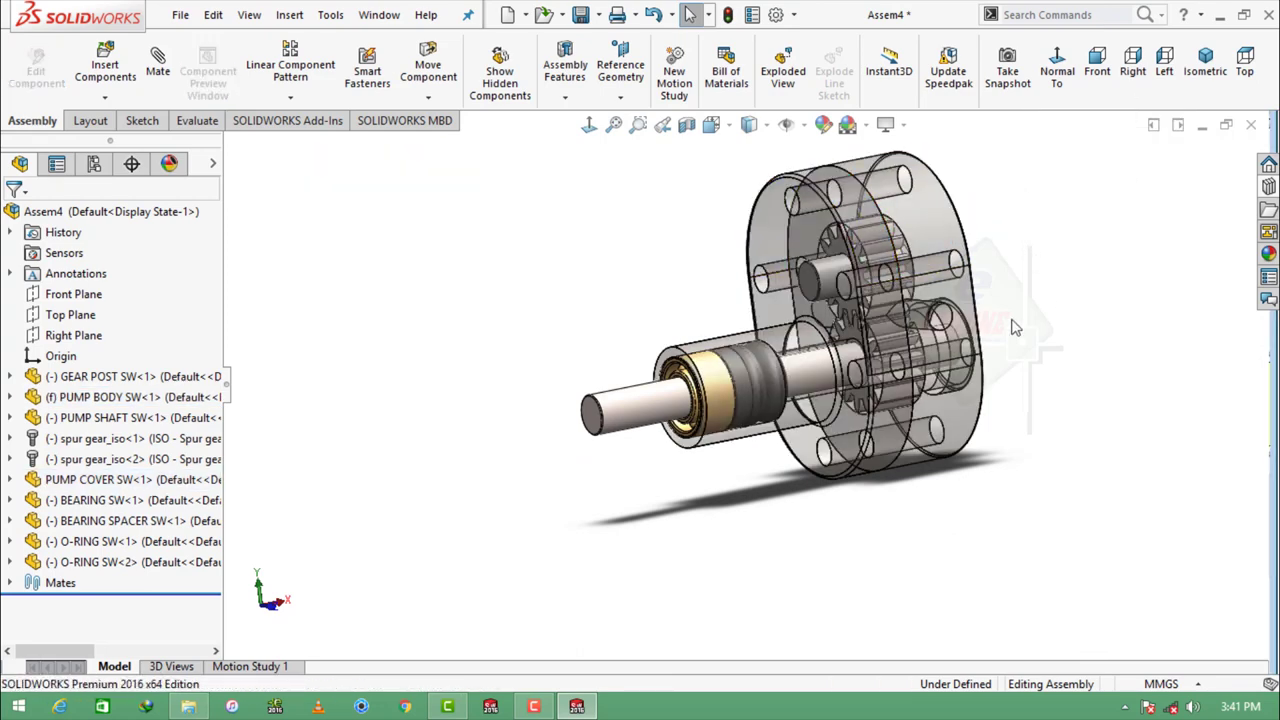
# Step: Adjust the view and save the assembly as Assem4
pyautogui.moveTo(1014, 329); pyautogui.dragTo(1017, 330, button='middle')
pyautogui.scroll(3, 843, 297)
pyautogui.moveTo(613, 578); pyautogui.dragTo(753, 495, button='middle')
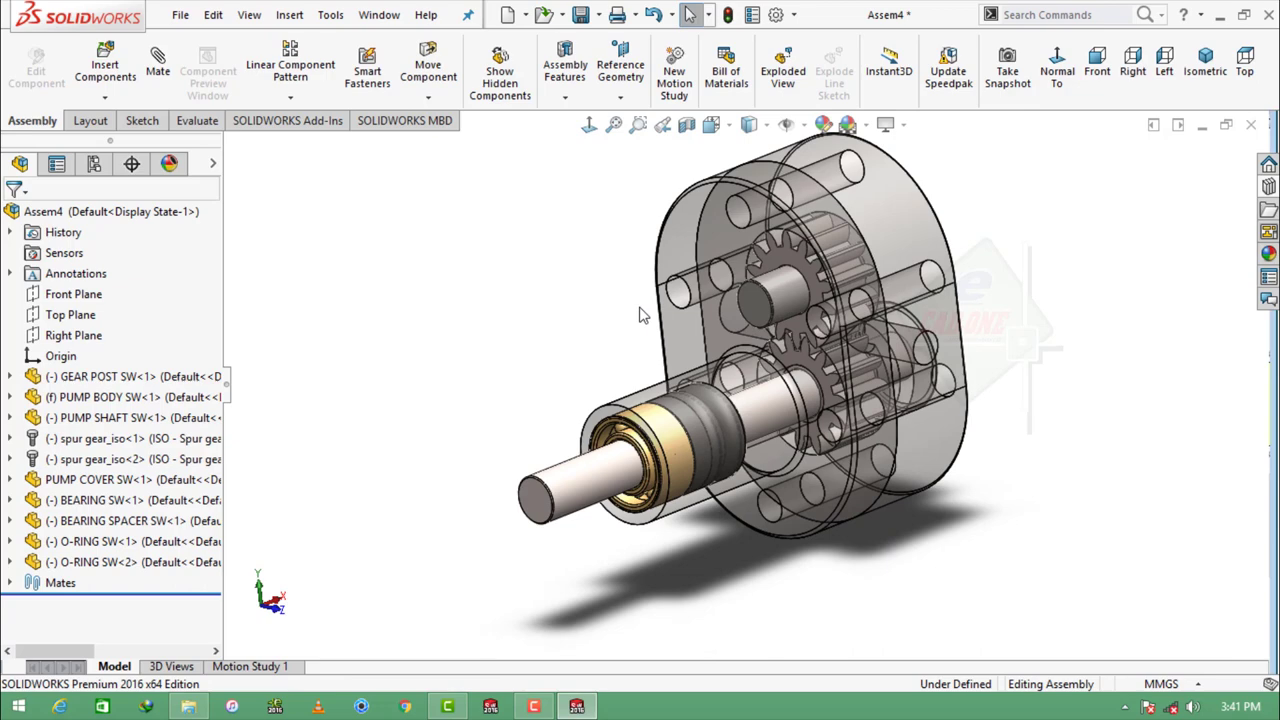
pyautogui.hotkey('ctrl', 's')
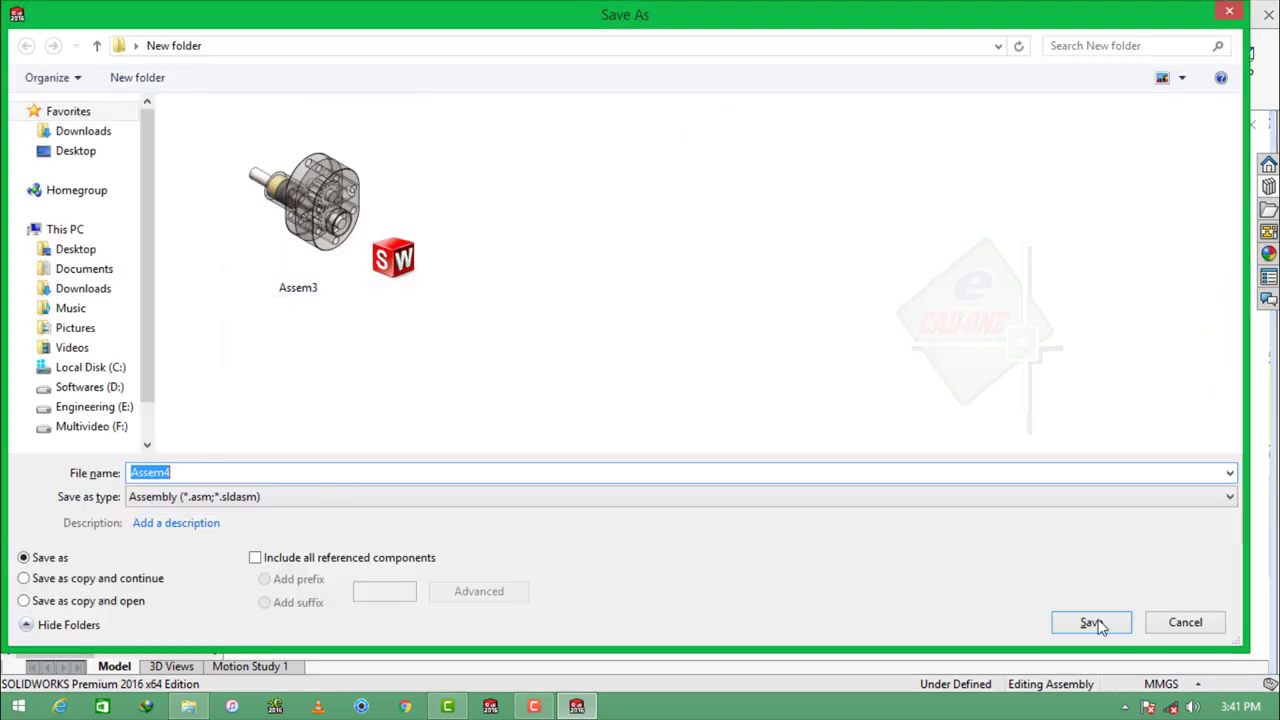
pyautogui.click(1090, 623)
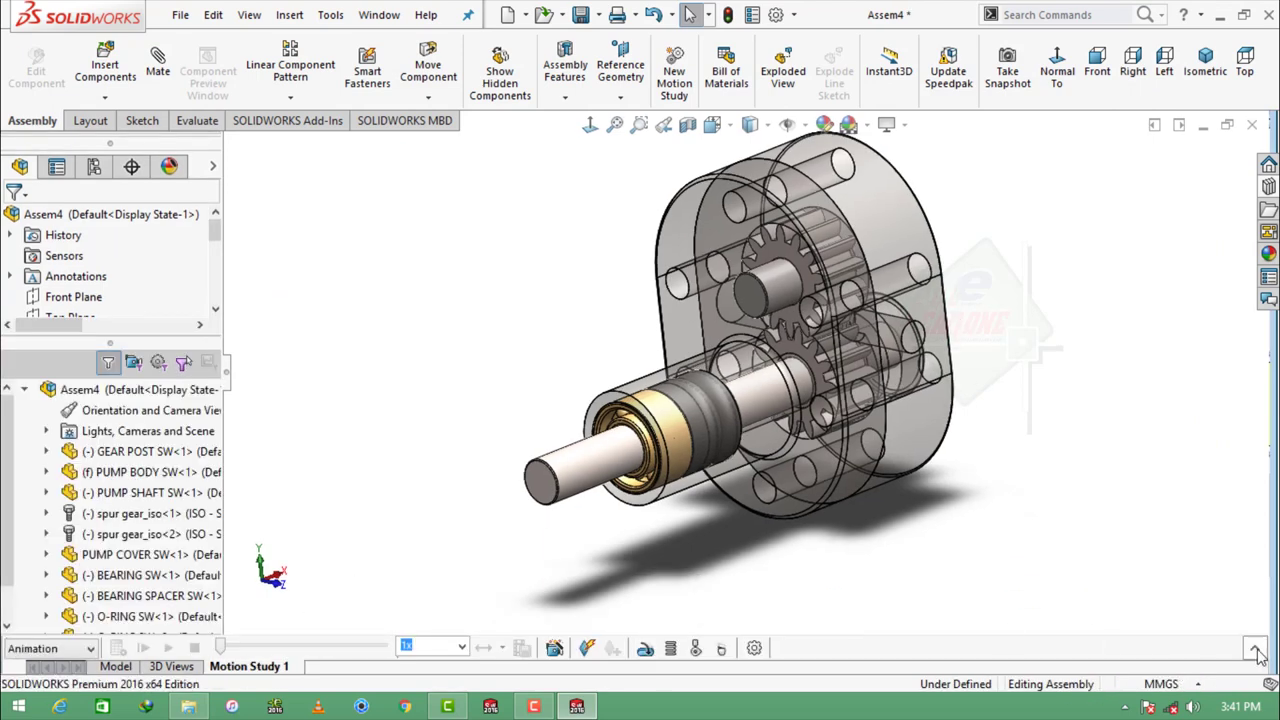
# Step: Add a rotary motor driving the pump shaft's end edge to Motion Study 1
pyautogui.moveTo(860, 350); pyautogui.dragTo(686, 450, button='middle')
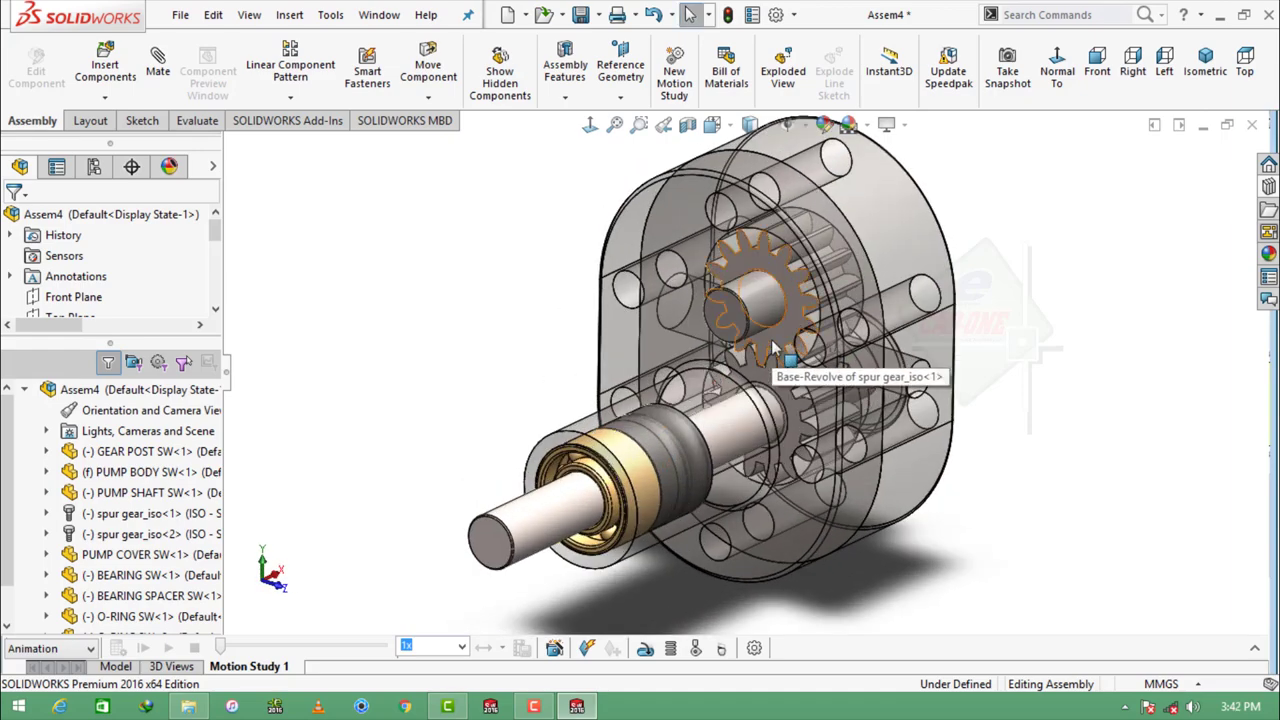
pyautogui.click(1255, 648)
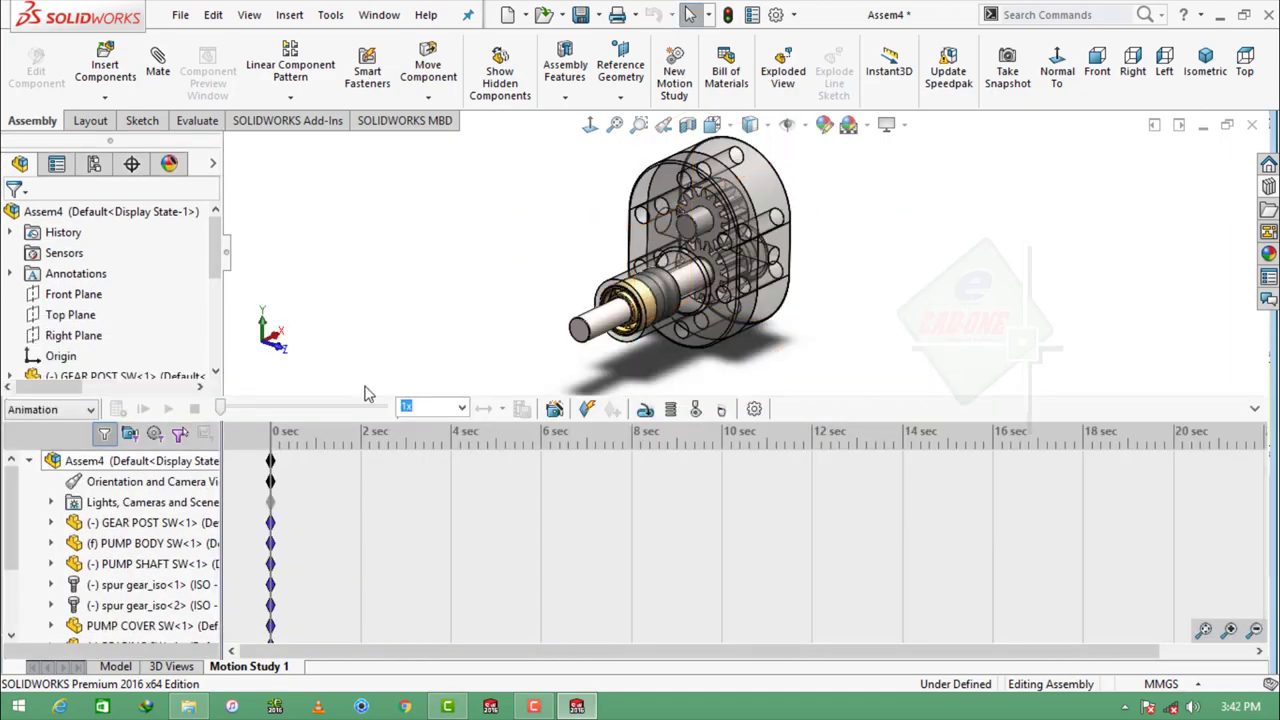
pyautogui.click(645, 409)
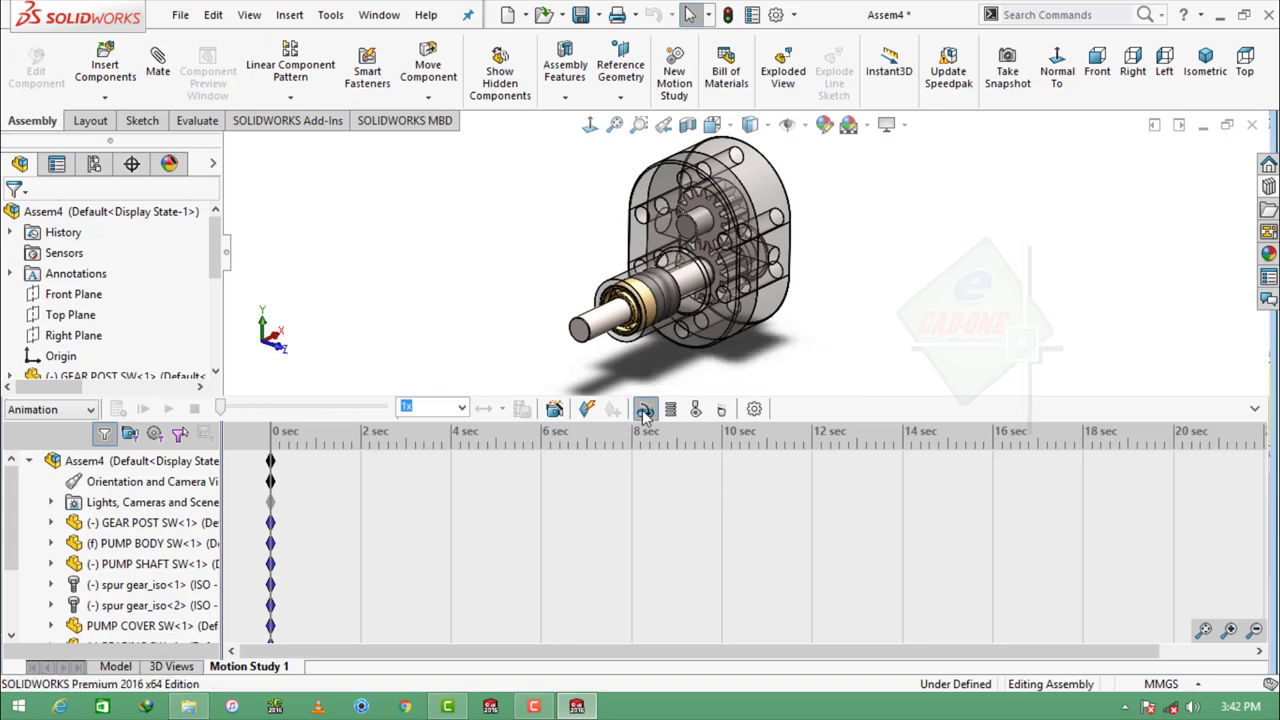
pyautogui.click(579, 331)
pyautogui.scroll(-2, 110, 330)
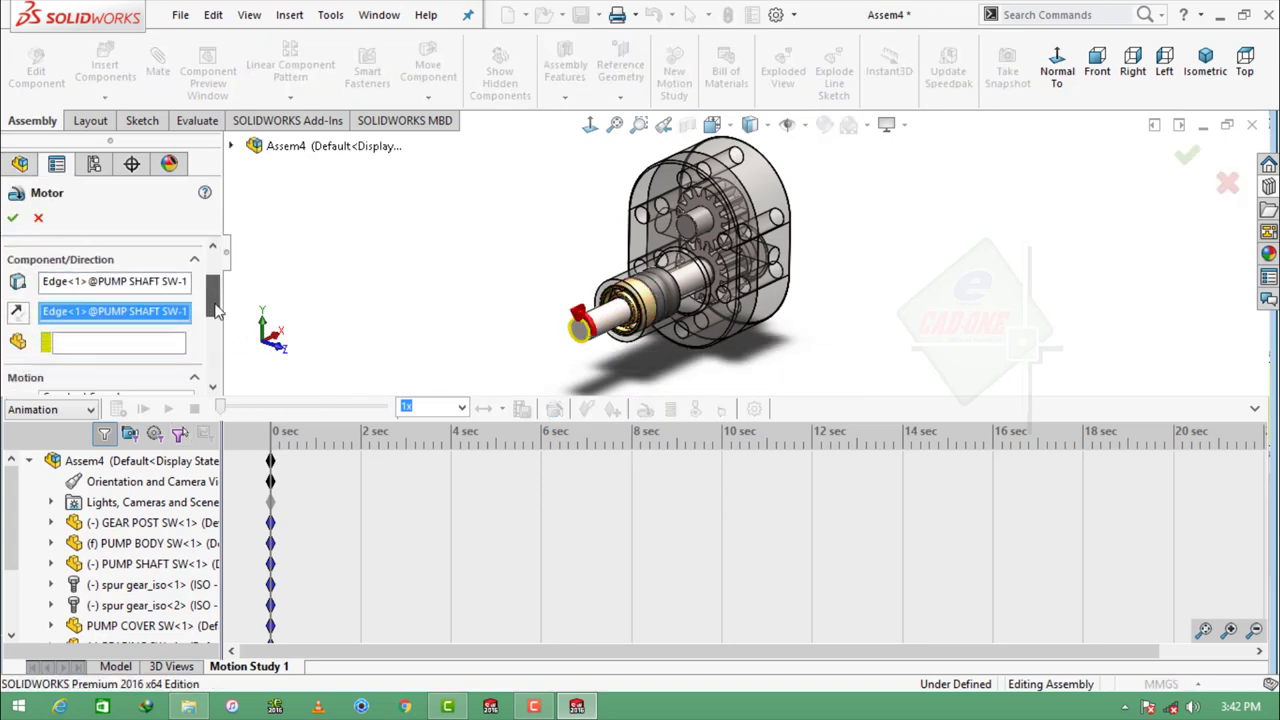
pyautogui.scroll(-2, 103, 329)
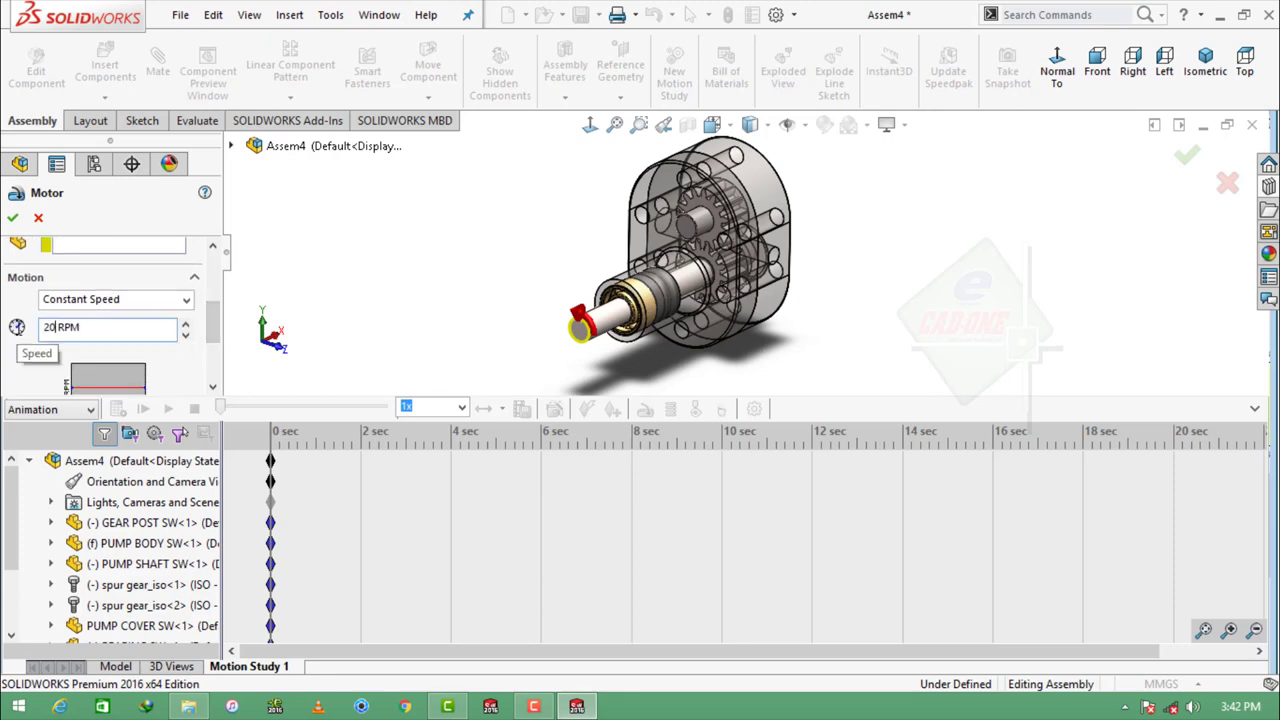
pyautogui.scroll(-3, 137, 356)
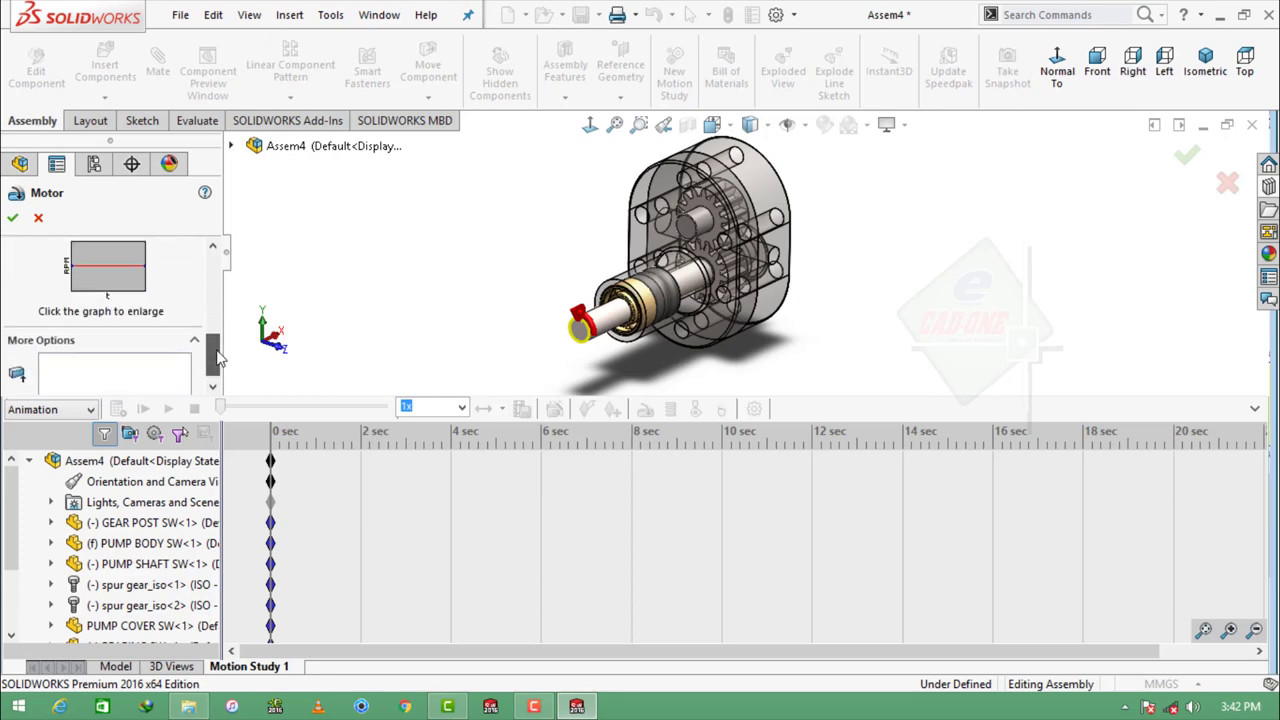
pyautogui.click(14, 219)
# Step: Set playback to Loop, play the animation, and zoom to fit the pump
pyautogui.click(462, 409)
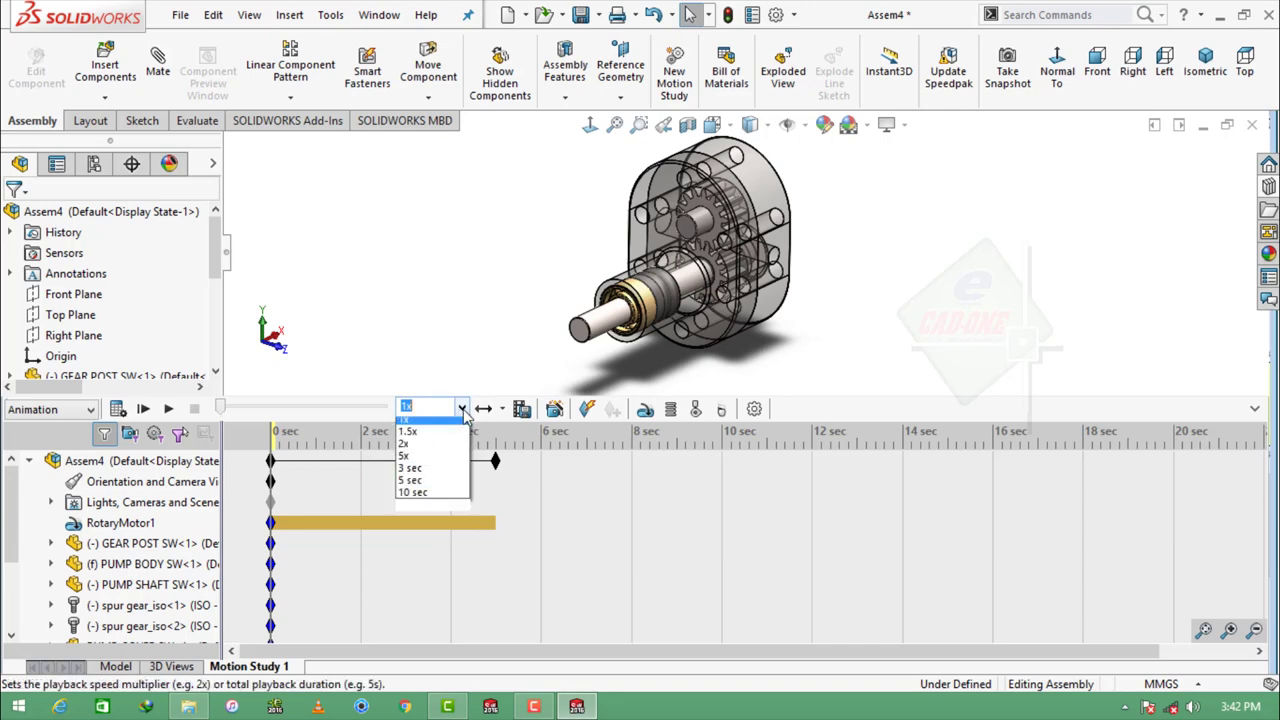
pyautogui.click(462, 409)
pyautogui.click(502, 409)
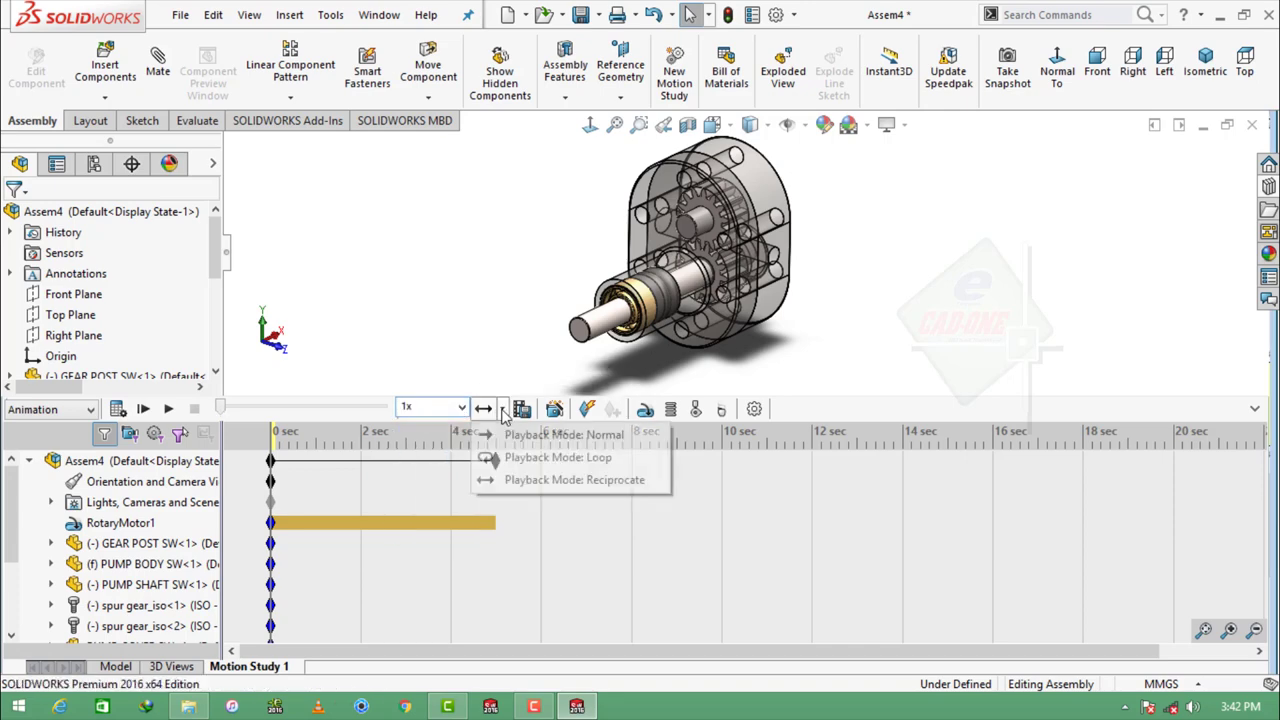
pyautogui.click(531, 459)
pyautogui.click(1256, 412)
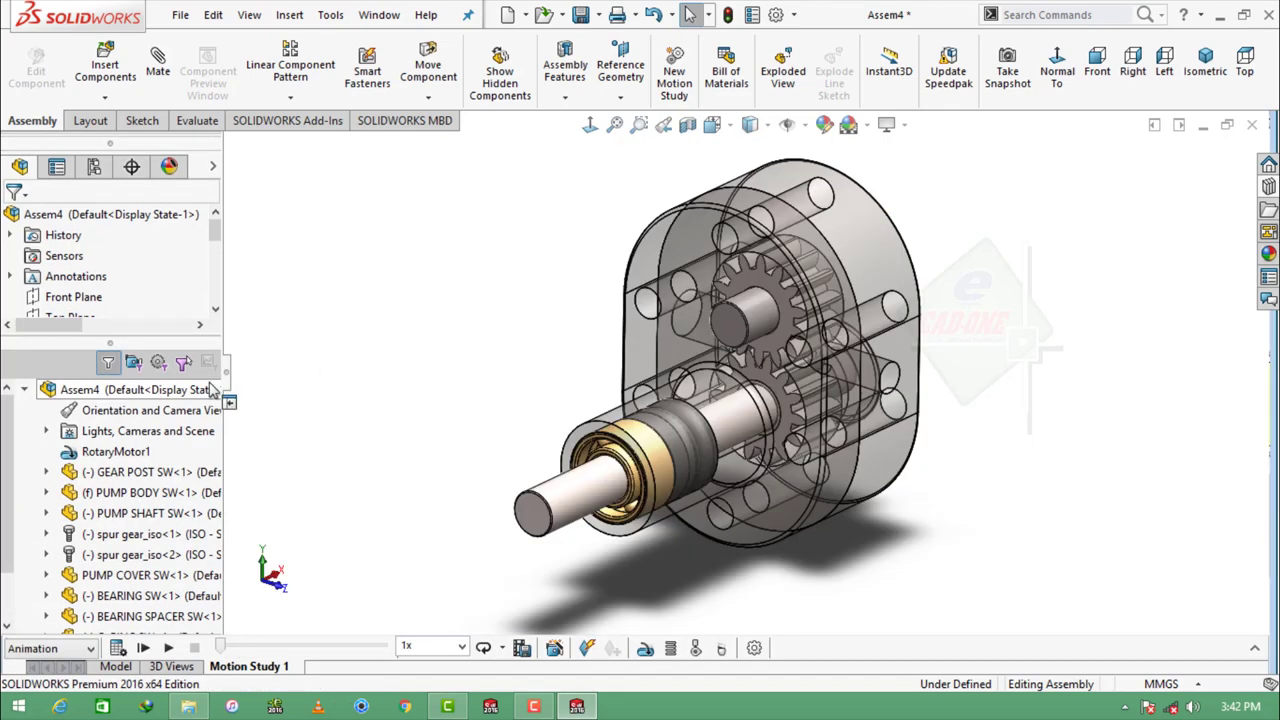
pyautogui.click(135, 648)
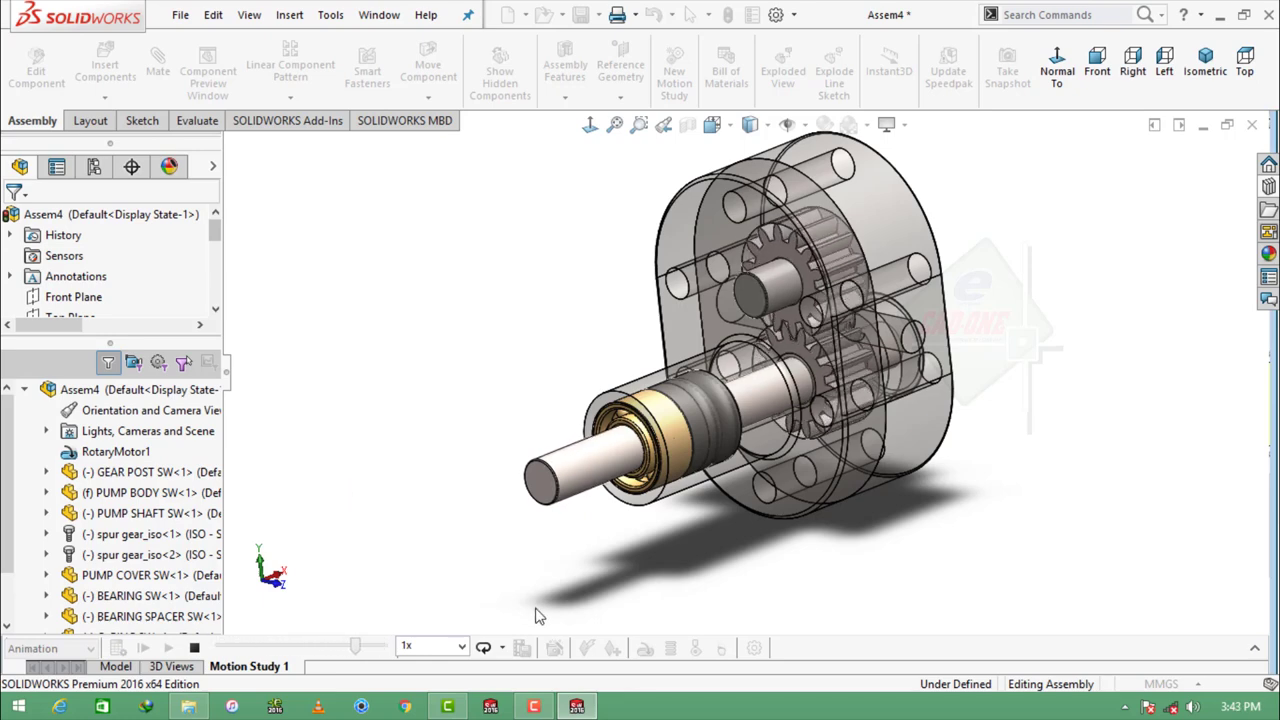
pyautogui.scroll(-5, 738, 376)
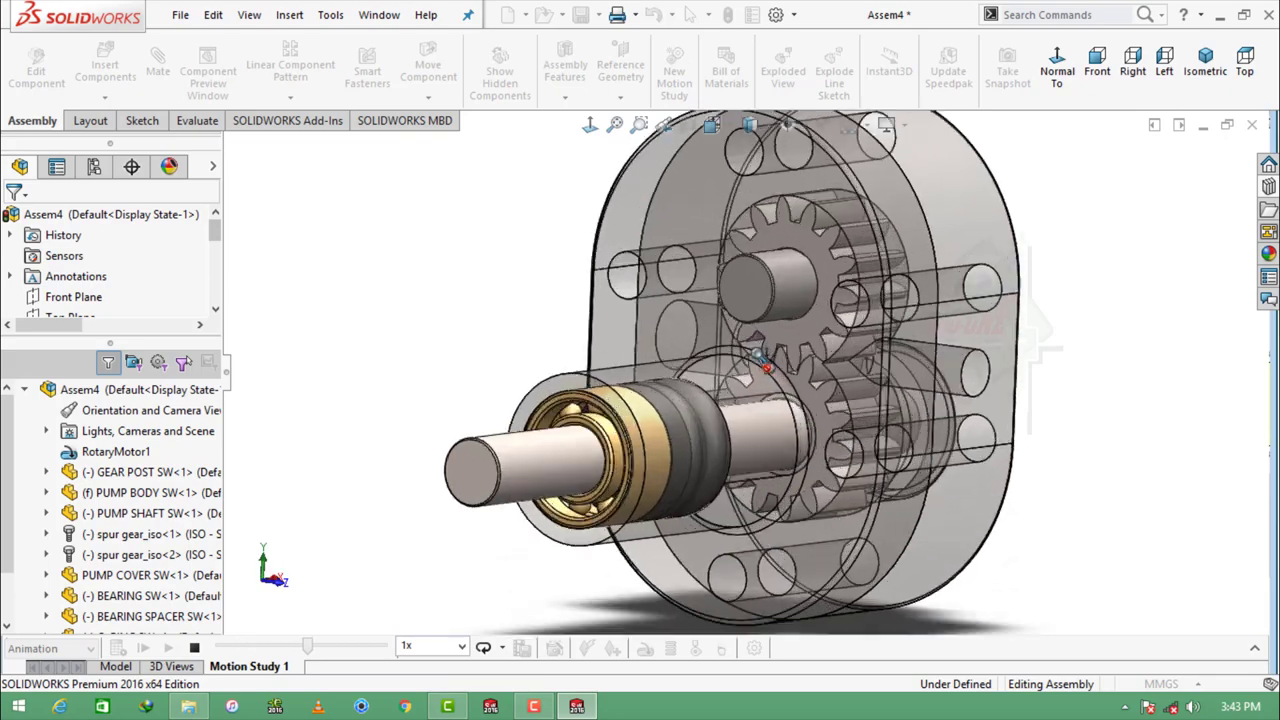
pyautogui.press('f')
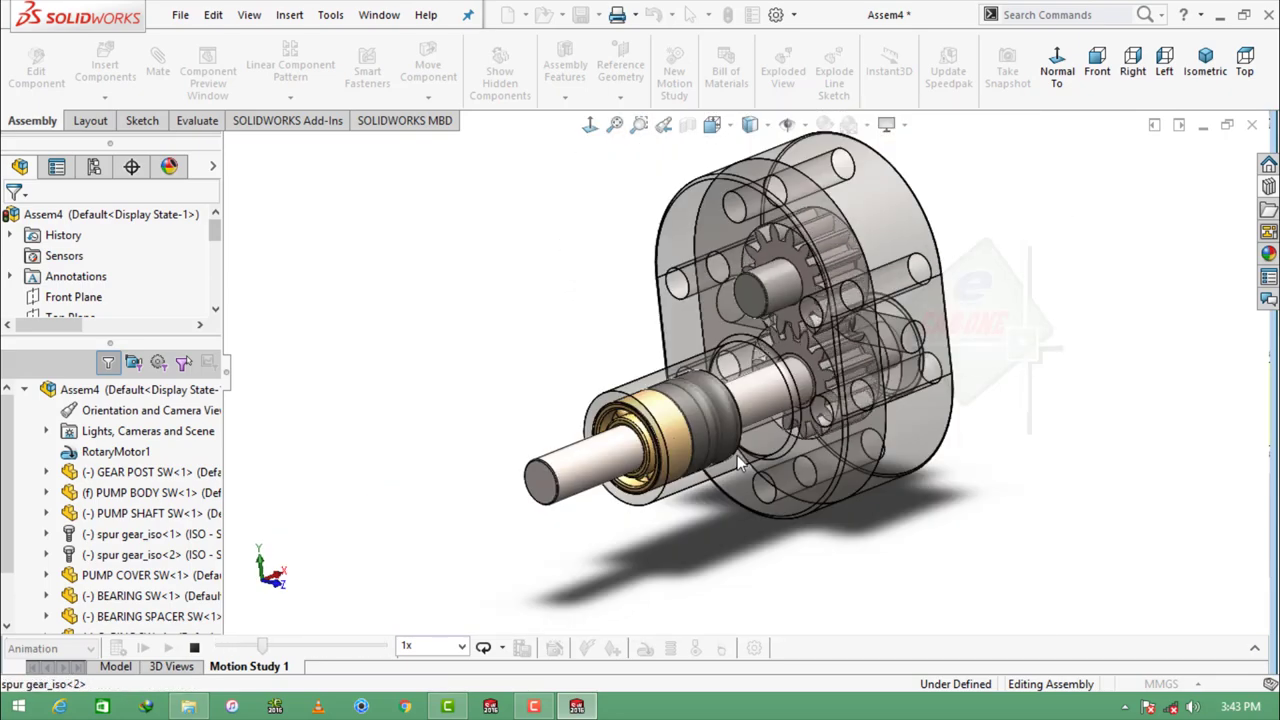
# Step: Apply the matte gold appearance to the pump body and pump cover
pyautogui.click(116, 667)
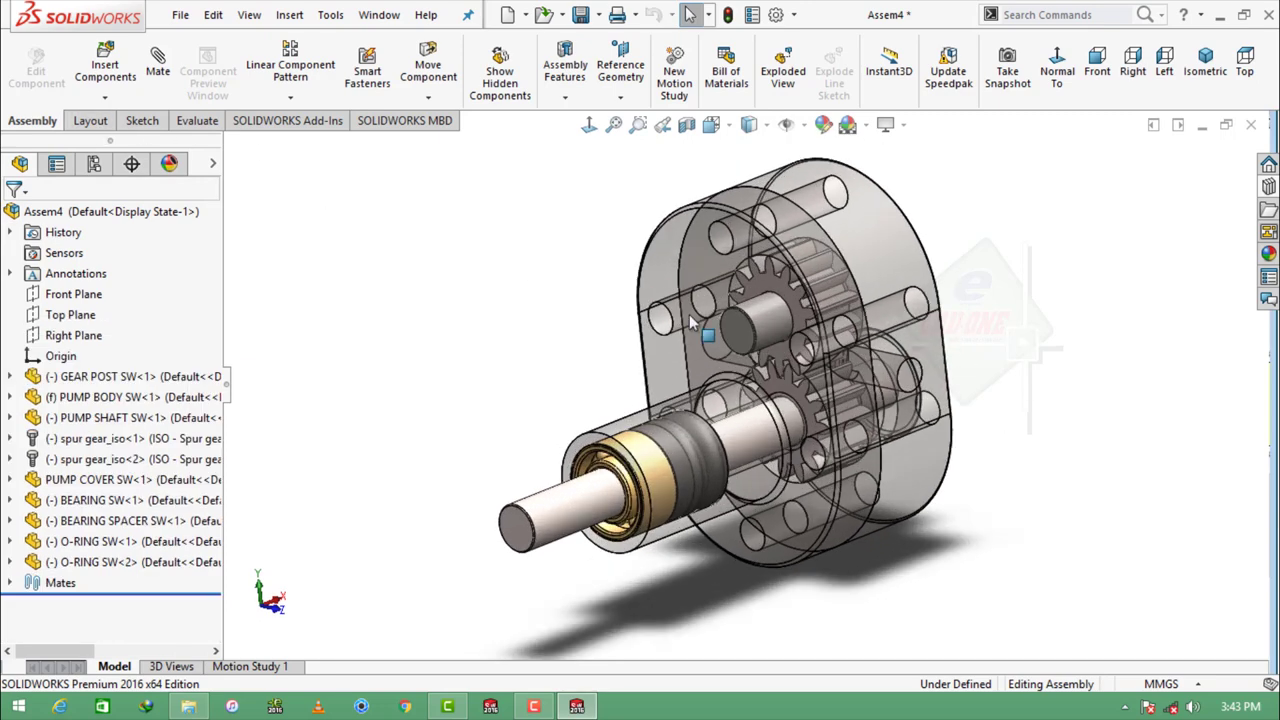
pyautogui.click(884, 255)
pyautogui.keyDown('ctrl'); pyautogui.click(656, 254); pyautogui.keyUp('ctrl')
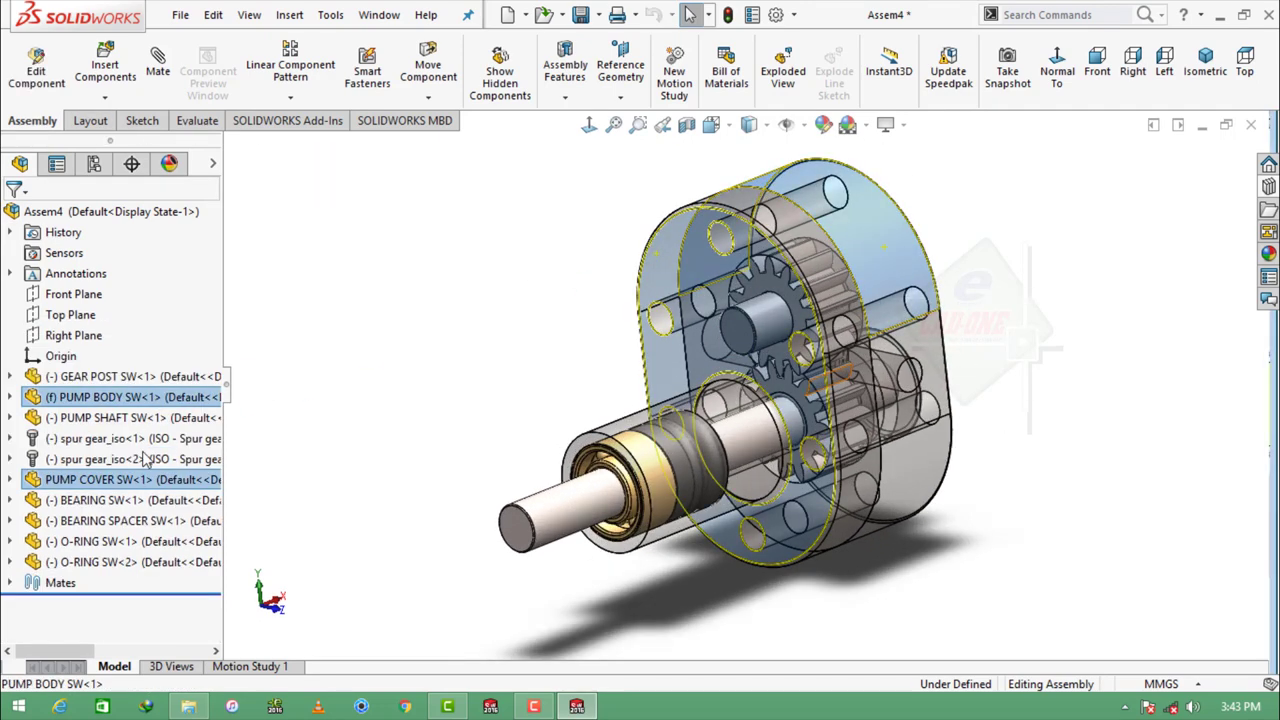
pyautogui.moveTo(1137, 347); pyautogui.dragTo(1265, 200, button='middle')
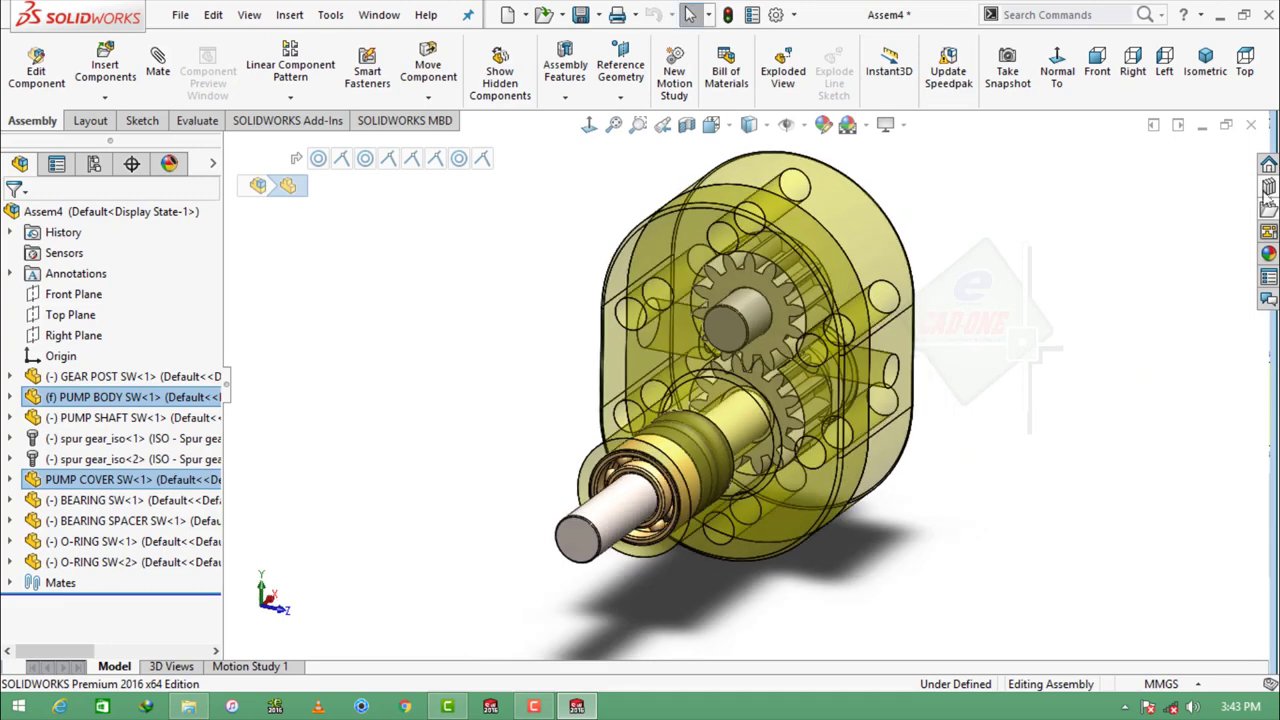
pyautogui.click(1267, 190)
pyautogui.click(1033, 200)
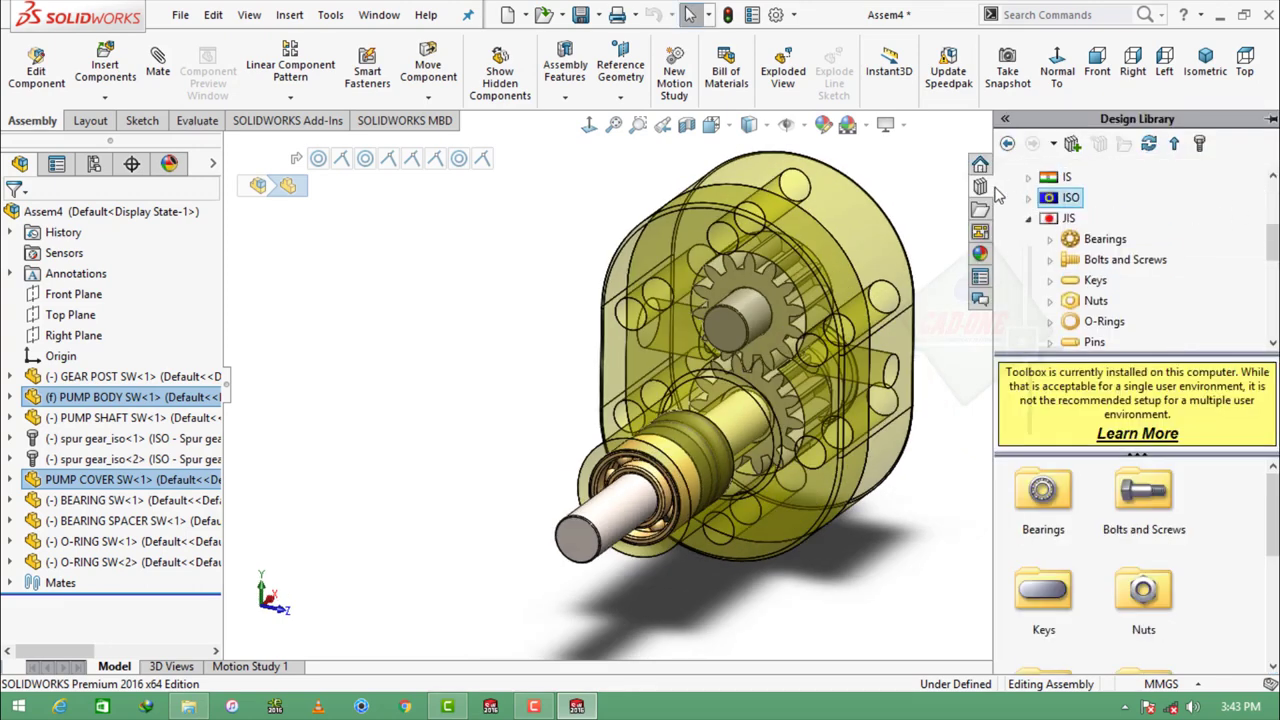
pyautogui.click(980, 254)
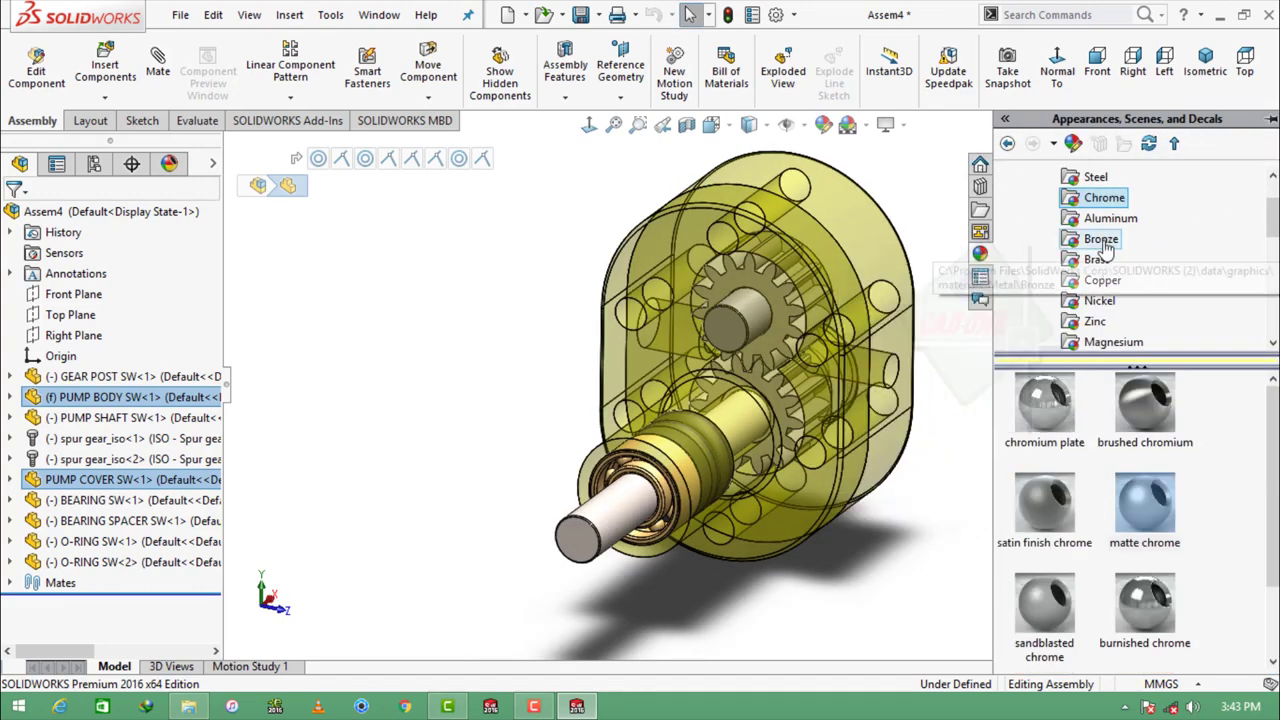
pyautogui.scroll(-1, 1122, 300)
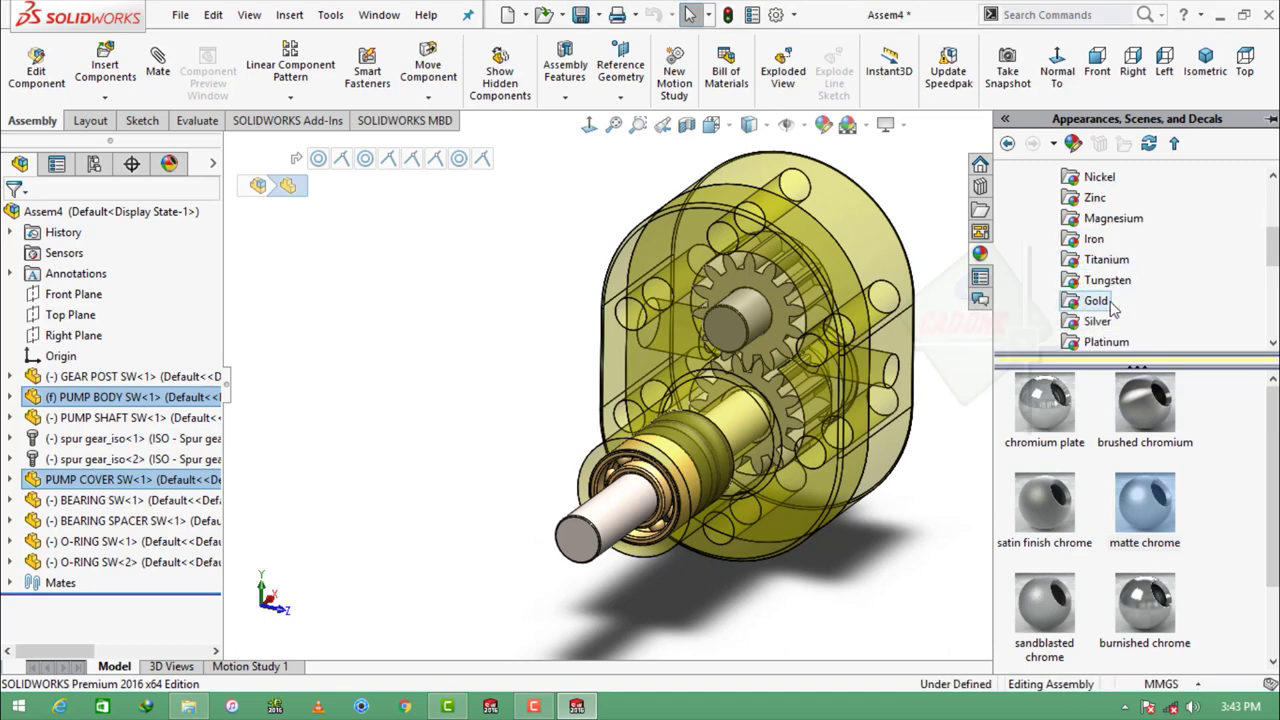
pyautogui.click(1096, 300)
pyautogui.doubleClick(1145, 405)
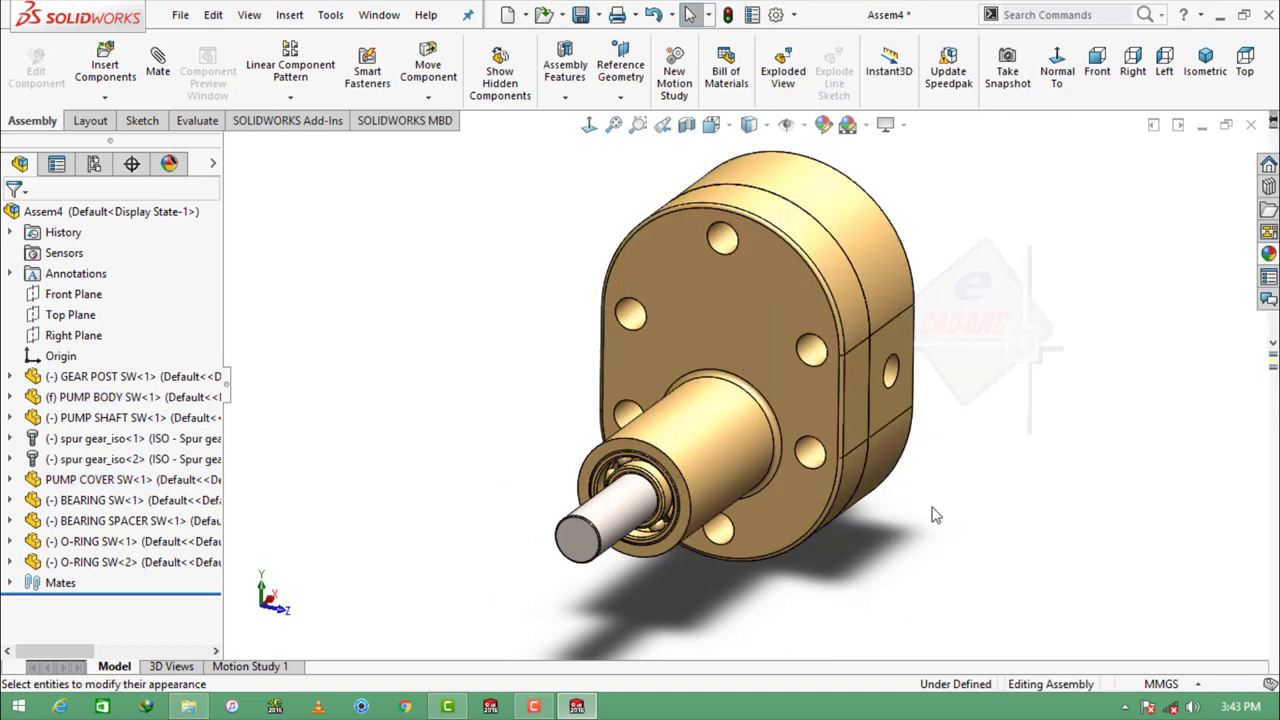
# Step: Make the gold pump body and pump cover transparent
pyautogui.moveTo(934, 514); pyautogui.dragTo(880, 262, button='middle')
pyautogui.click(878, 254)
pyautogui.click(1040, 150)
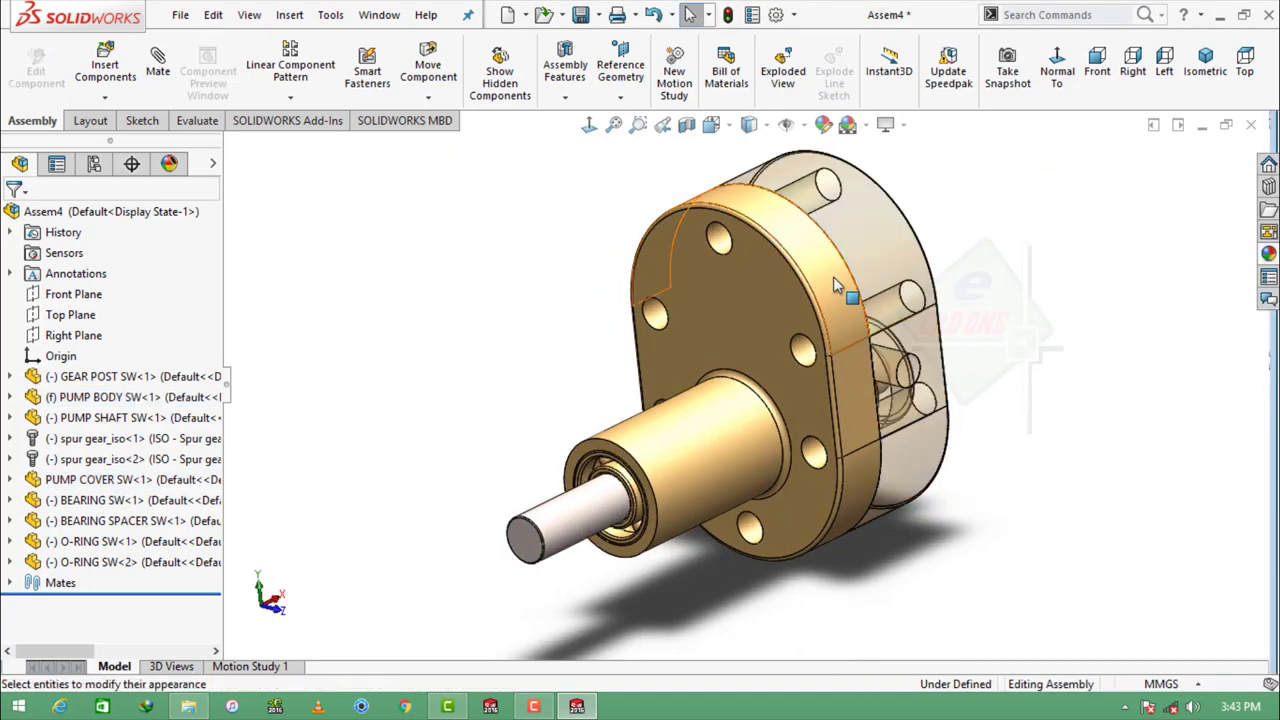
pyautogui.click(810, 210)
pyautogui.click(992, 166)
pyautogui.click(860, 336)
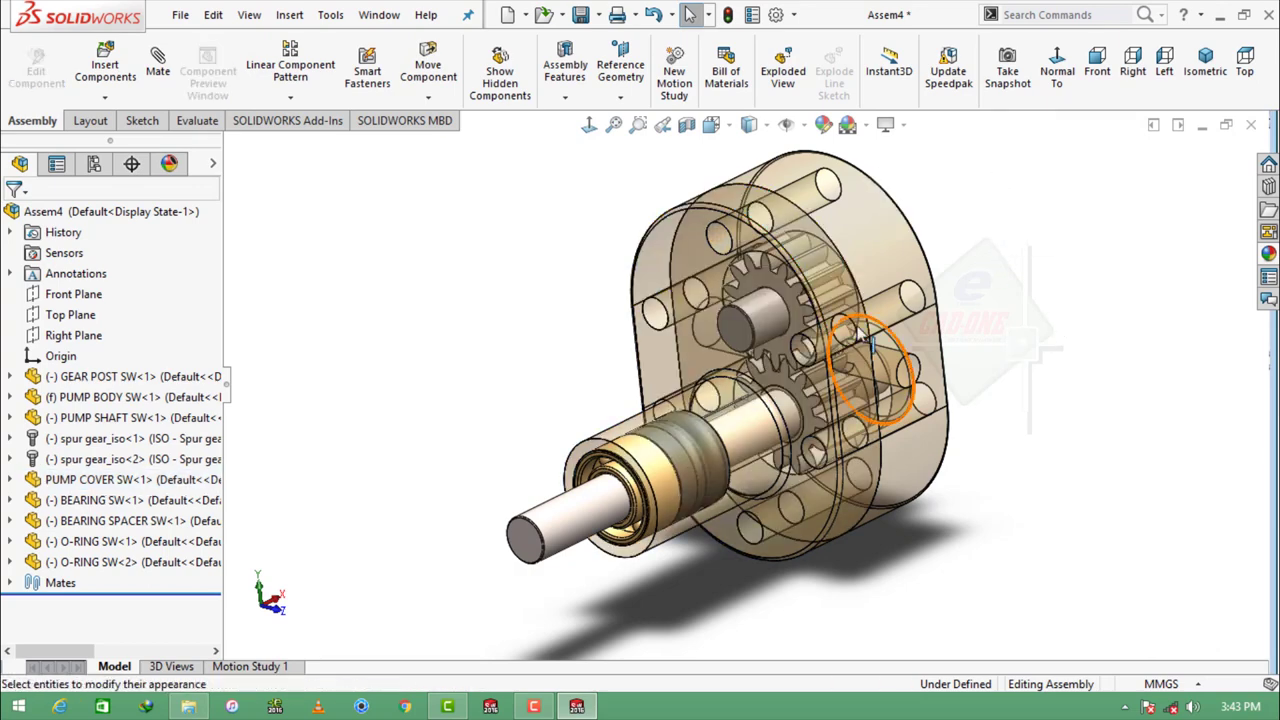
# Step: Select both spur gears and bring up the appearances library
pyautogui.click(120, 438)
pyautogui.keyDown('ctrl'); pyautogui.click(120, 459); pyautogui.keyUp('ctrl')
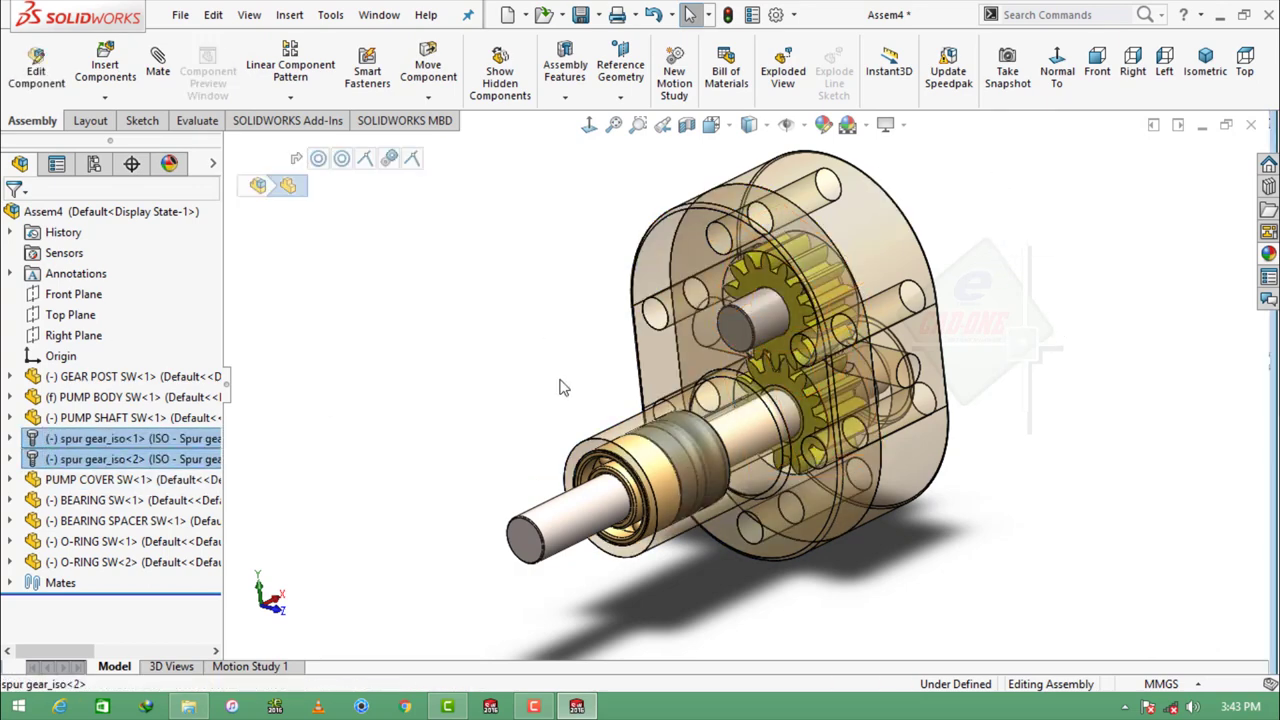
pyautogui.click(1269, 254)
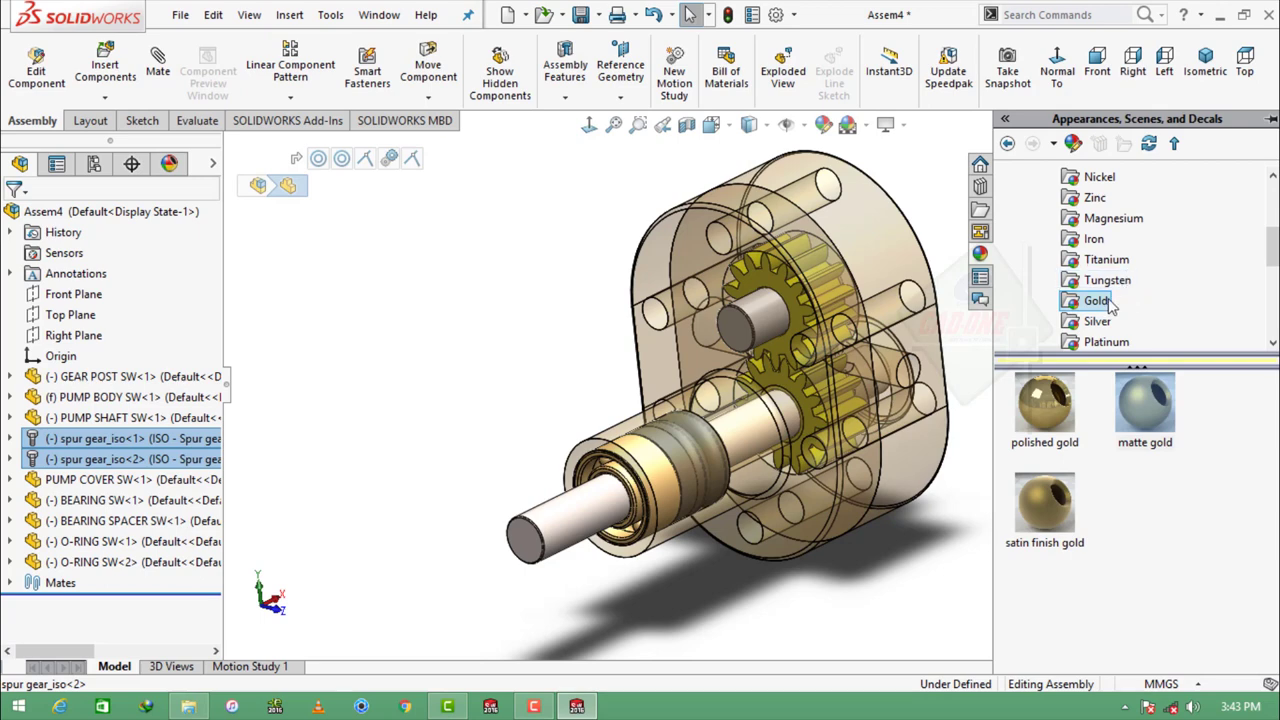
# Step: Apply wrought iron to the spur gears and cast iron to PUMP SHAFT and GEAR POST
pyautogui.click(1094, 239)
pyautogui.click(1145, 505)
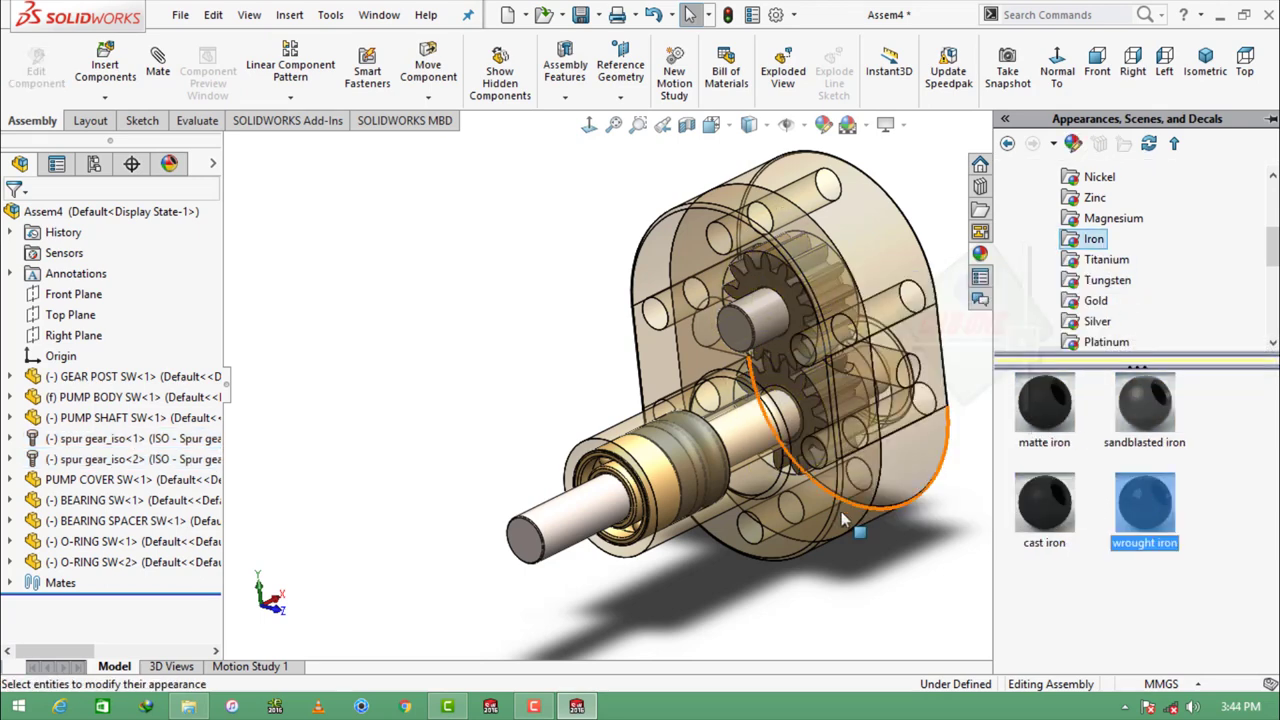
pyautogui.click(608, 466)
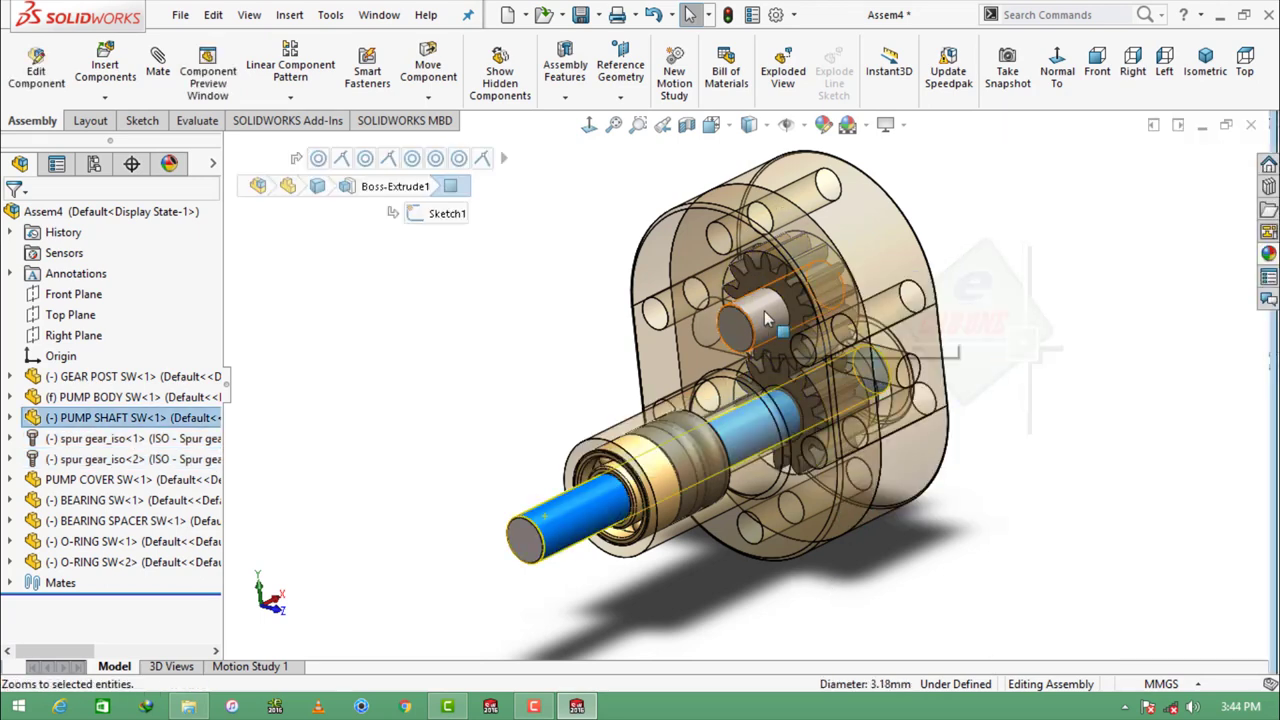
pyautogui.keyDown('ctrl'); pyautogui.click(150, 377); pyautogui.keyUp('ctrl')
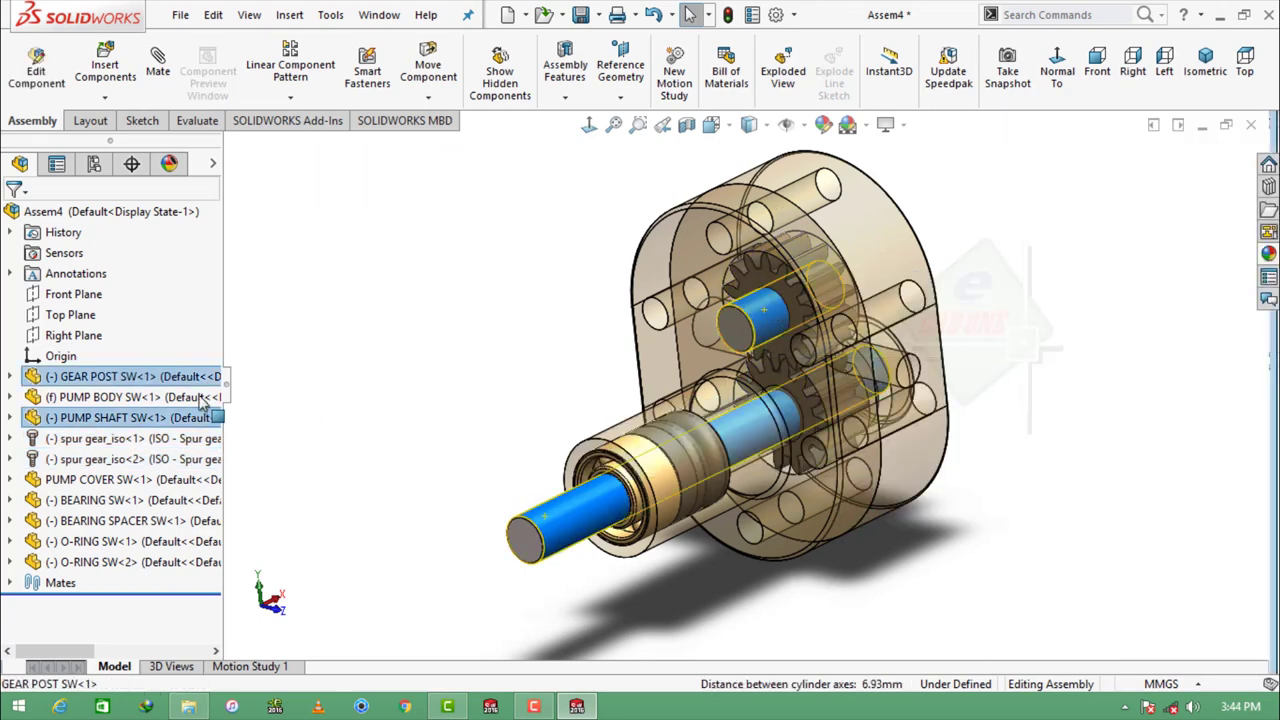
pyautogui.click(1268, 255)
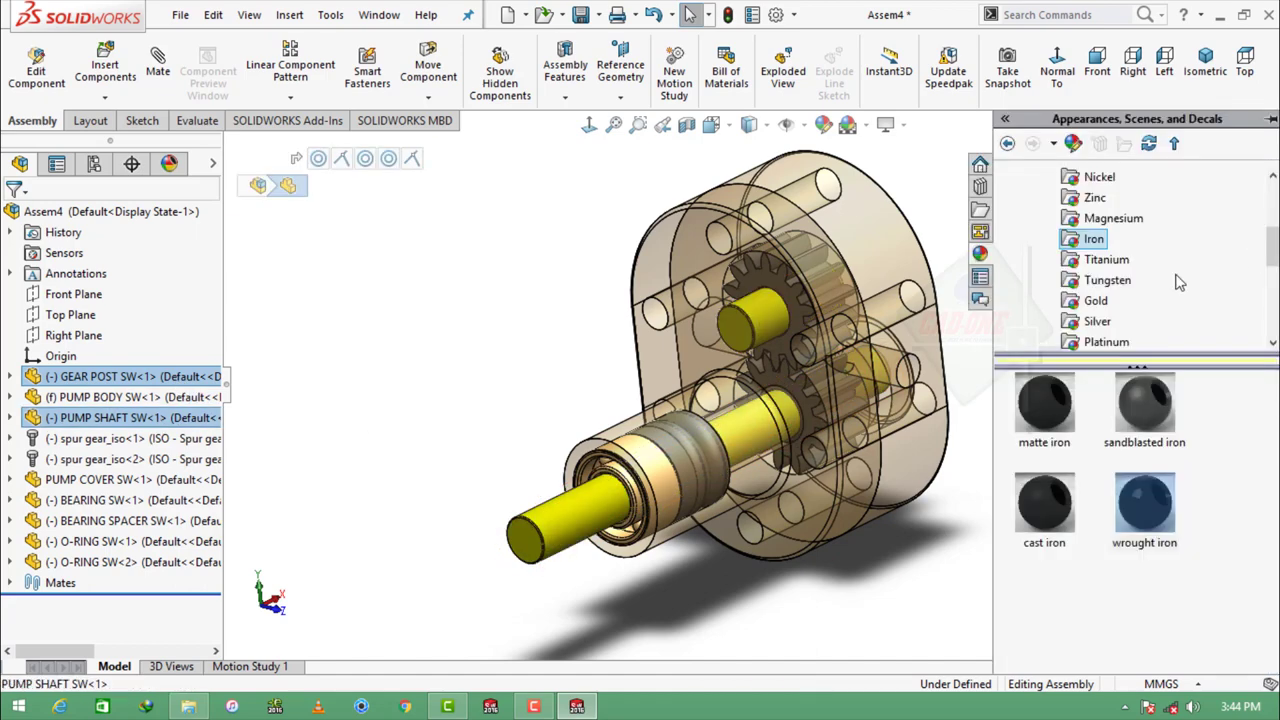
pyautogui.click(1045, 505)
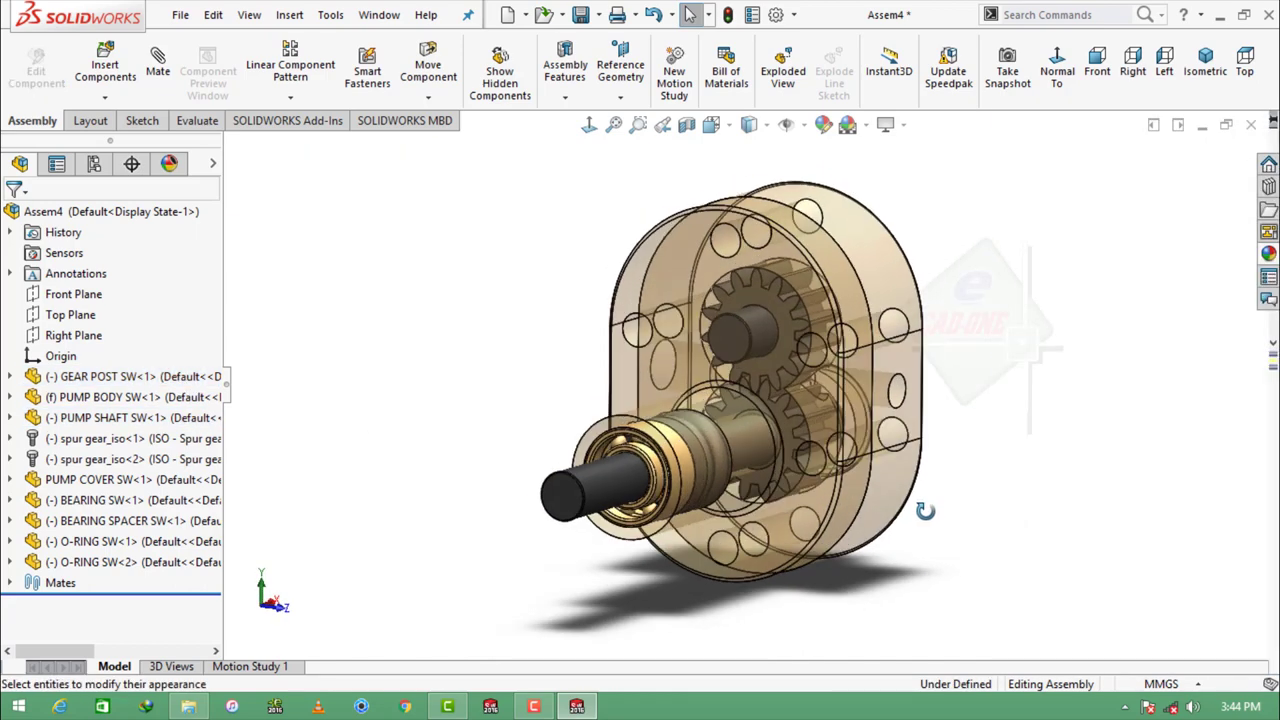
# Step: Give the bearing spacer polished gold and display the assembly Shaded without edges
pyautogui.scroll(-3, 887, 546)
pyautogui.scroll(-3, 670, 492)
pyautogui.click(660, 428)
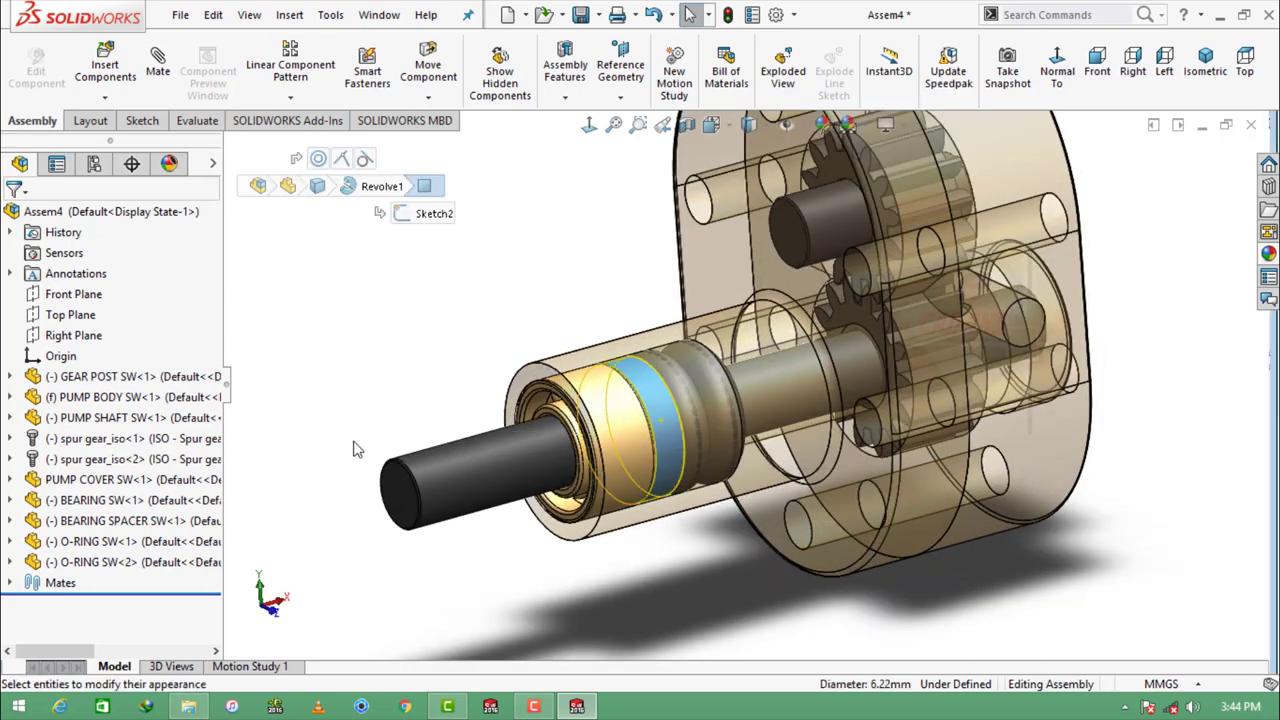
pyautogui.click(1269, 255)
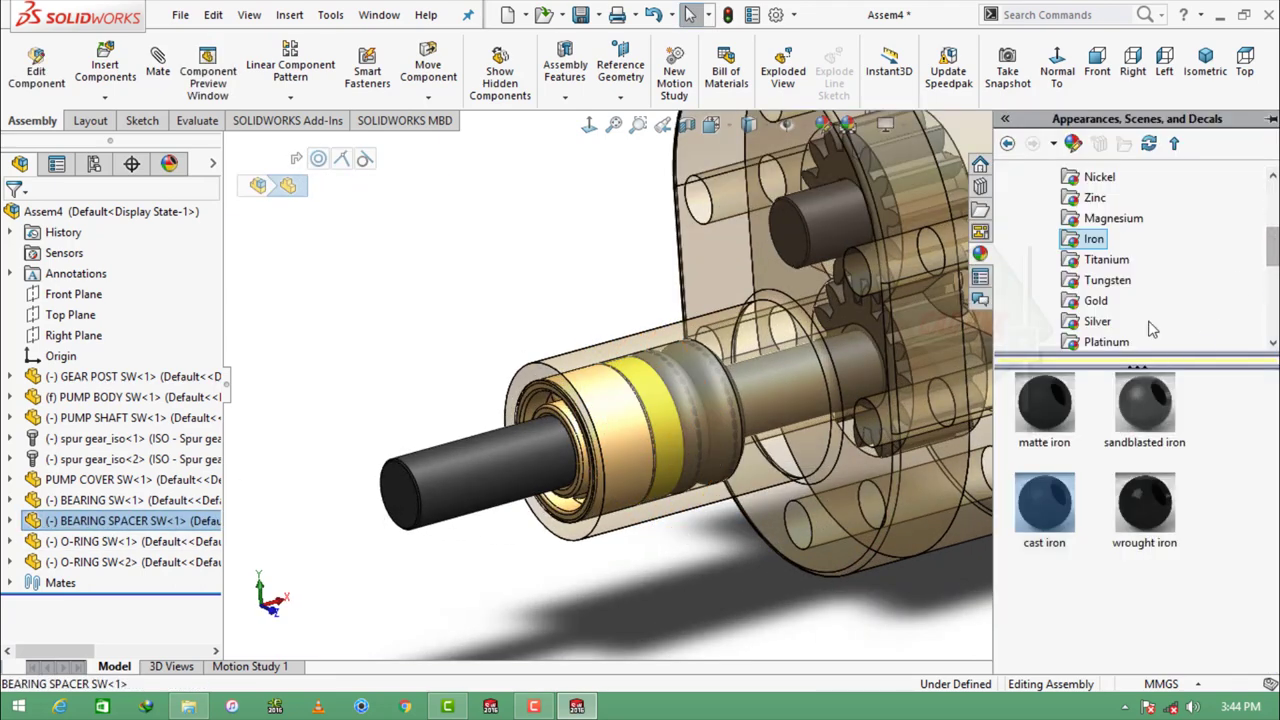
pyautogui.click(1096, 302)
pyautogui.doubleClick(1044, 403)
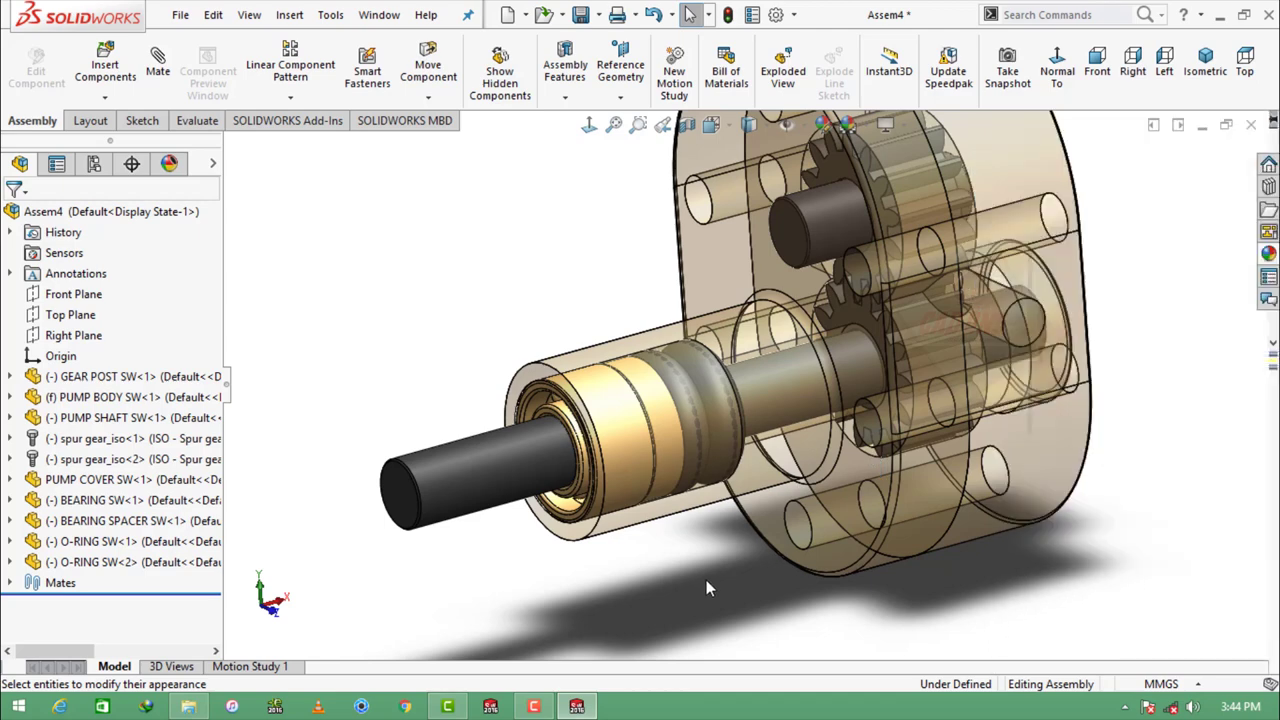
pyautogui.press('f')
pyautogui.click(751, 160)
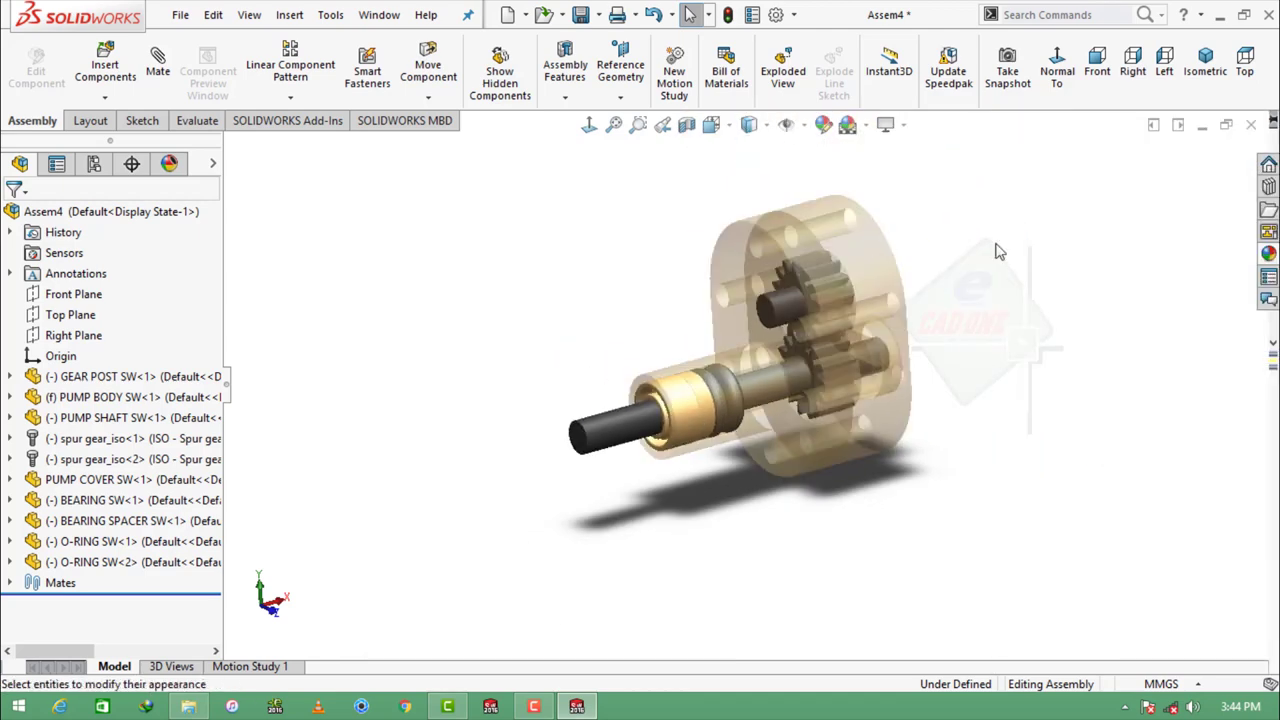
pyautogui.moveTo(997, 251)
pyautogui.mouseDown(button='middle')
pyautogui.moveTo(991, 306)
pyautogui.moveTo(1174, 287)
pyautogui.moveTo(978, 291)
pyautogui.moveTo(934, 363)
pyautogui.moveTo(964, 447)
pyautogui.moveTo(939, 451)
pyautogui.mouseUp(button='middle')
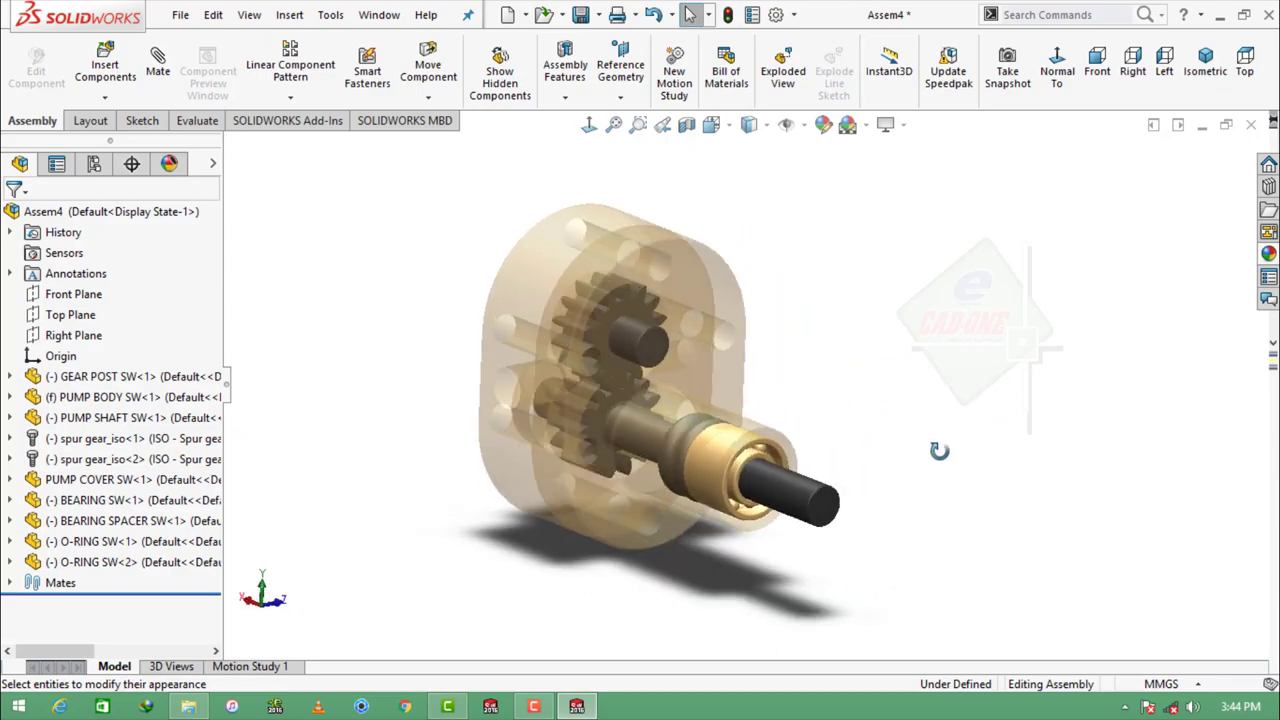